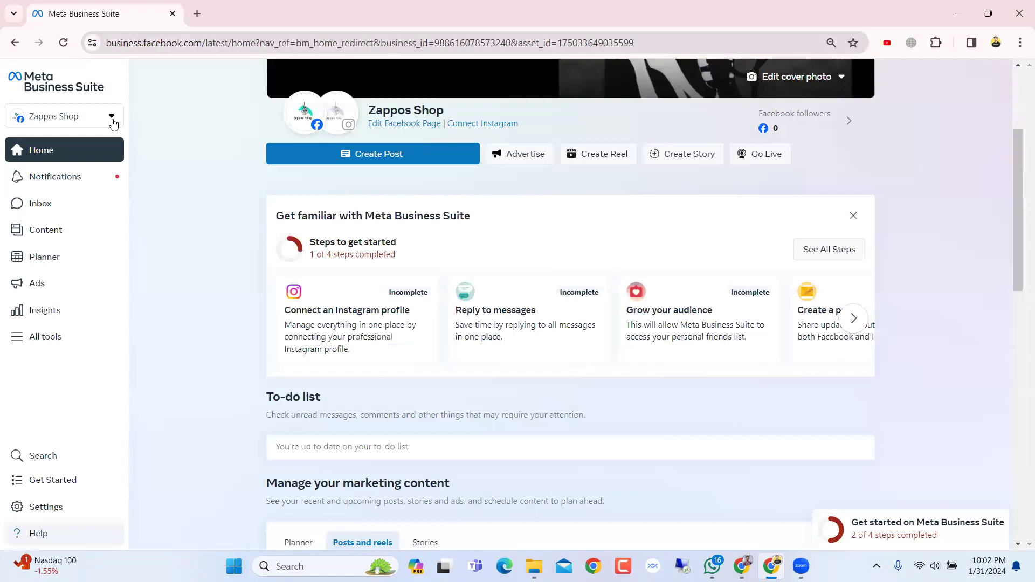
# Open the full Business settings of the business account that owns Zappos Shop.
pyautogui.click(90, 122)
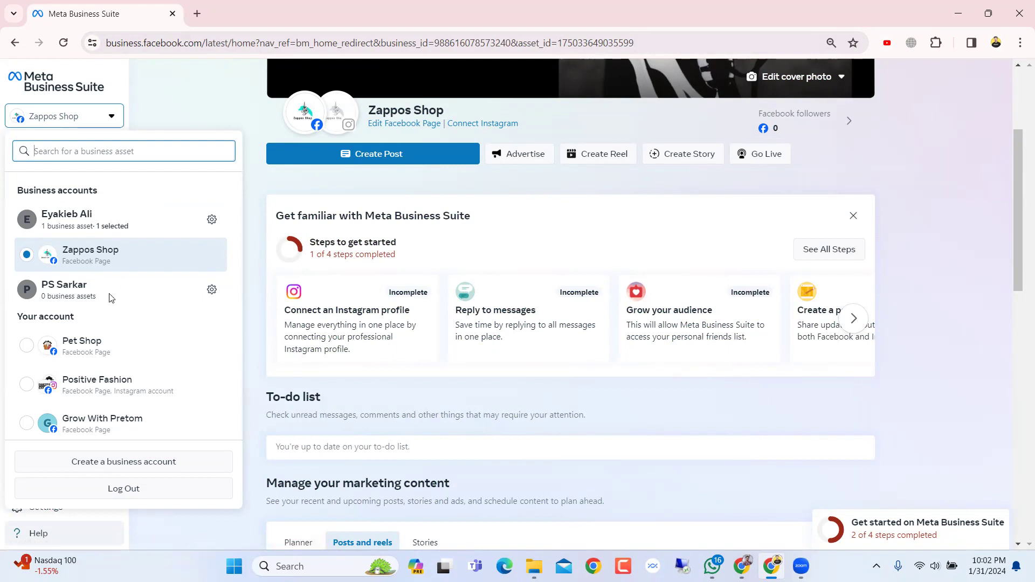
pyautogui.click(214, 225)
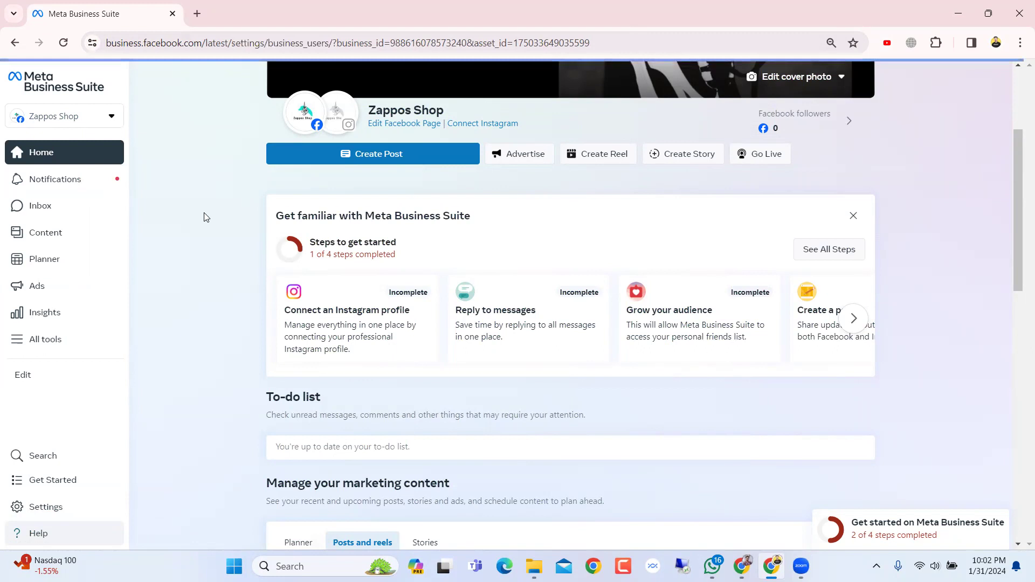
pyautogui.scroll(-5, 210, 215)
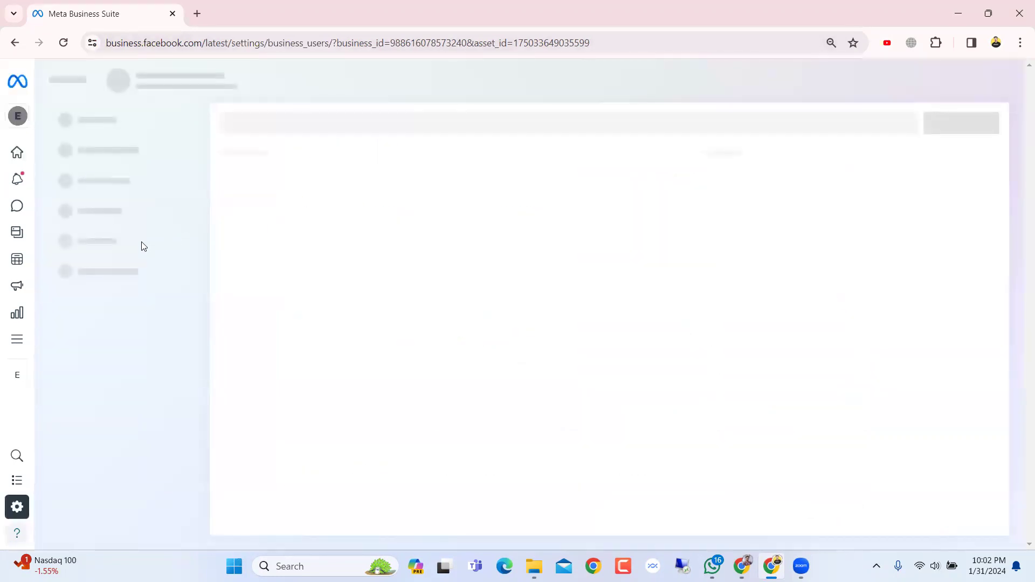
pyautogui.scroll(-6, 141, 243)
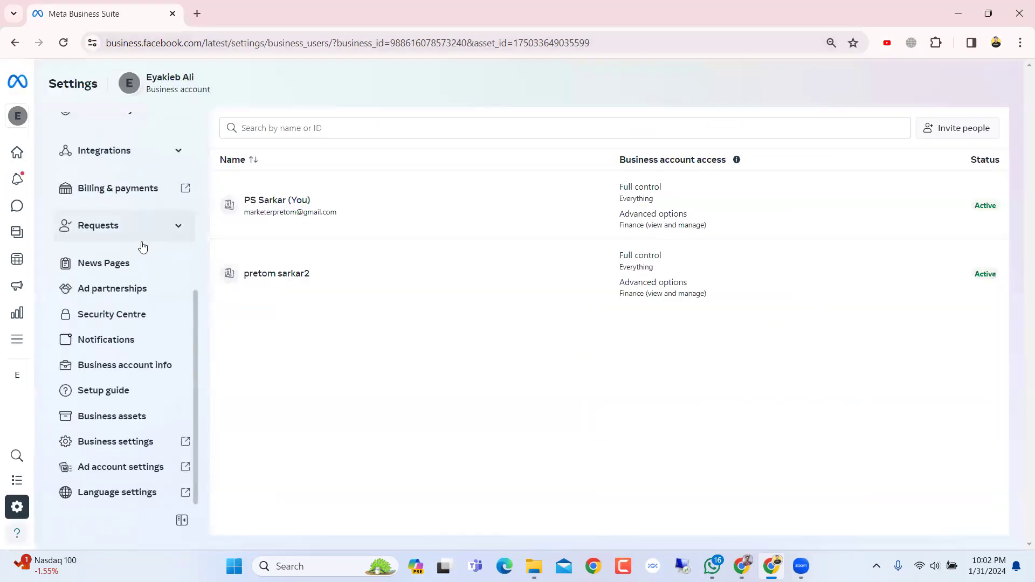
pyautogui.click(122, 446)
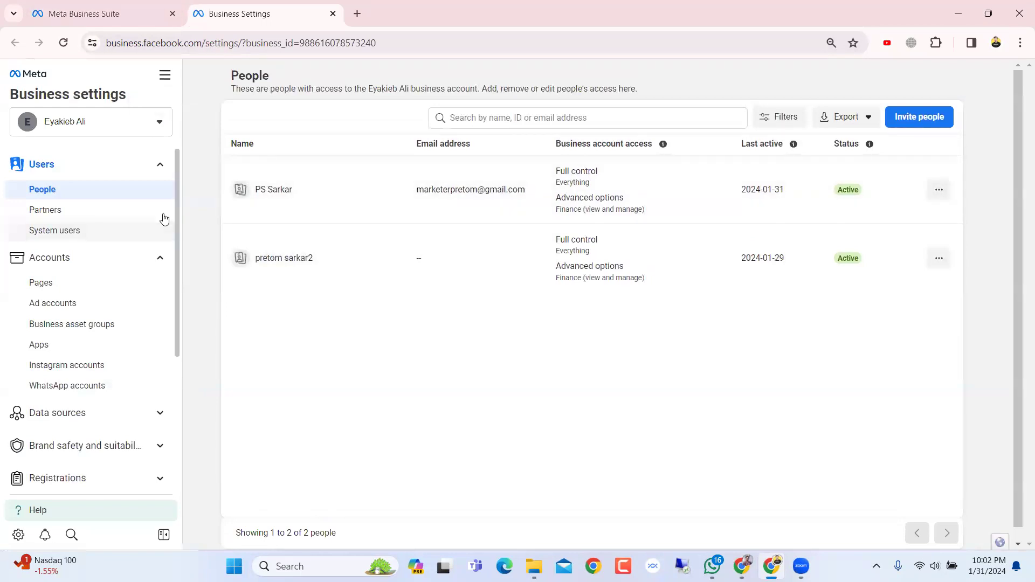
# Show the Facebook Pages of the business account and look over the Zappos Shop entry and its assigned people.
pyautogui.click(91, 292)
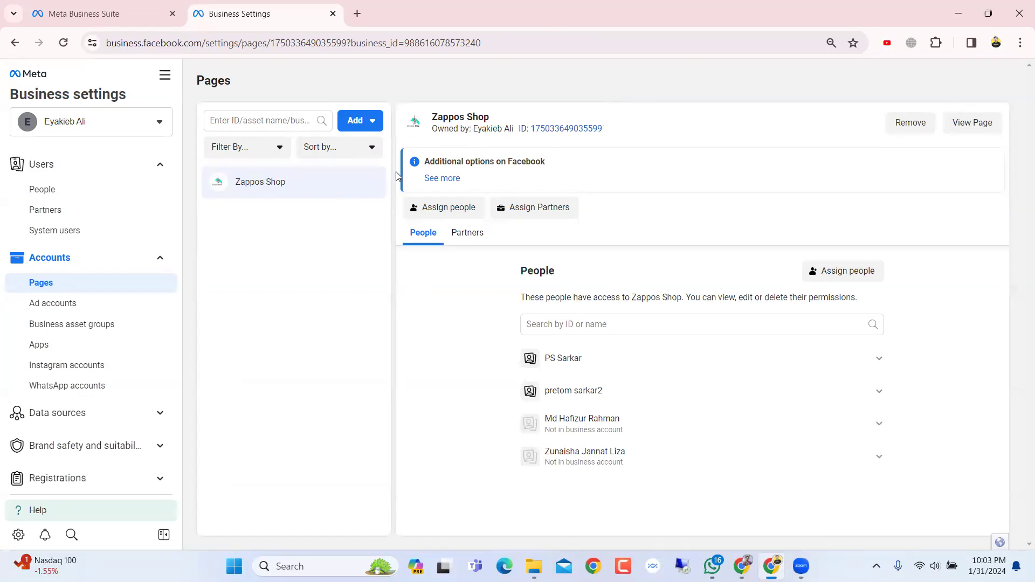
pyautogui.scroll(-1, 177, 286)
pyautogui.scroll(1, 175, 206)
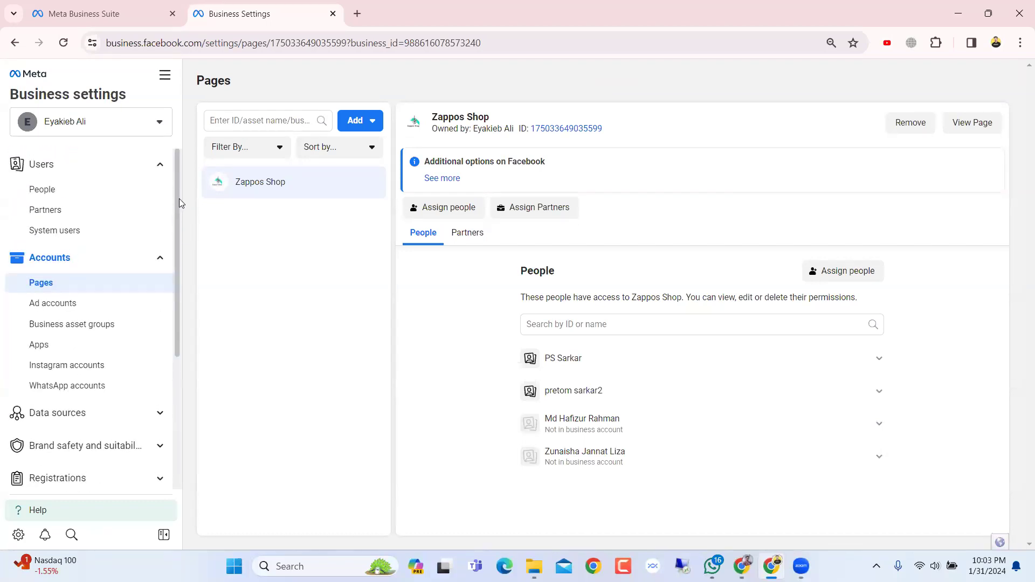
pyautogui.scroll(-1, 177, 198)
pyautogui.scroll(1, 177, 211)
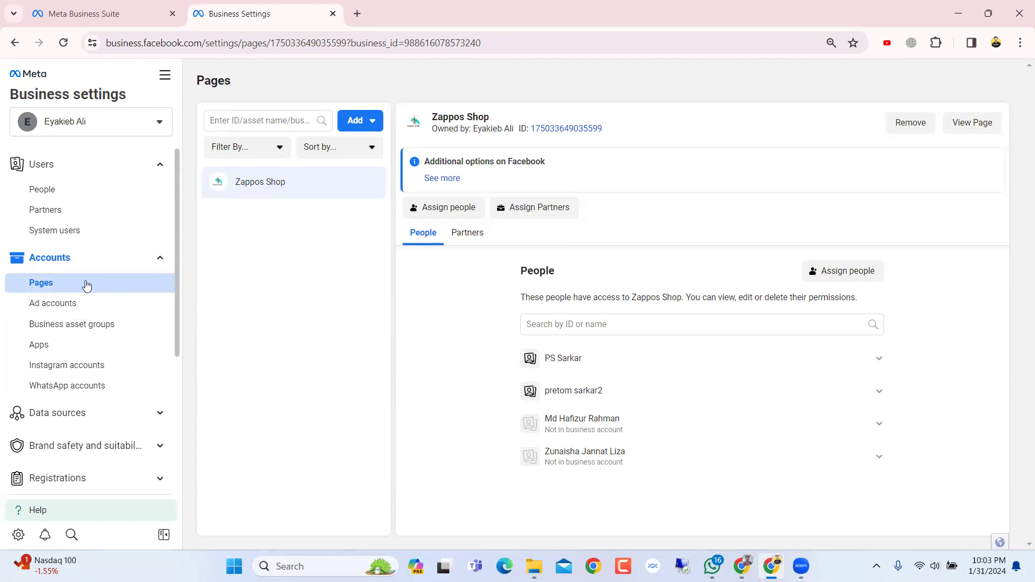
pyautogui.moveTo(177, 233); pyautogui.dragTo(188, 207)
pyautogui.scroll(-1, 120, 319)
pyautogui.scroll(1, 120, 319)
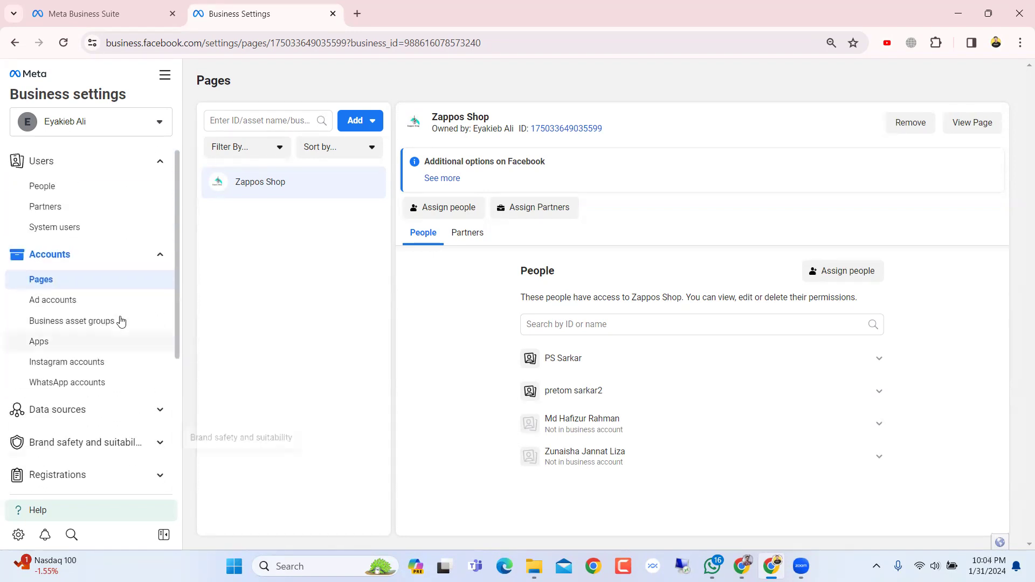
# Show the business's ad accounts and open the listed ad account in Ads Manager.
pyautogui.click(81, 306)
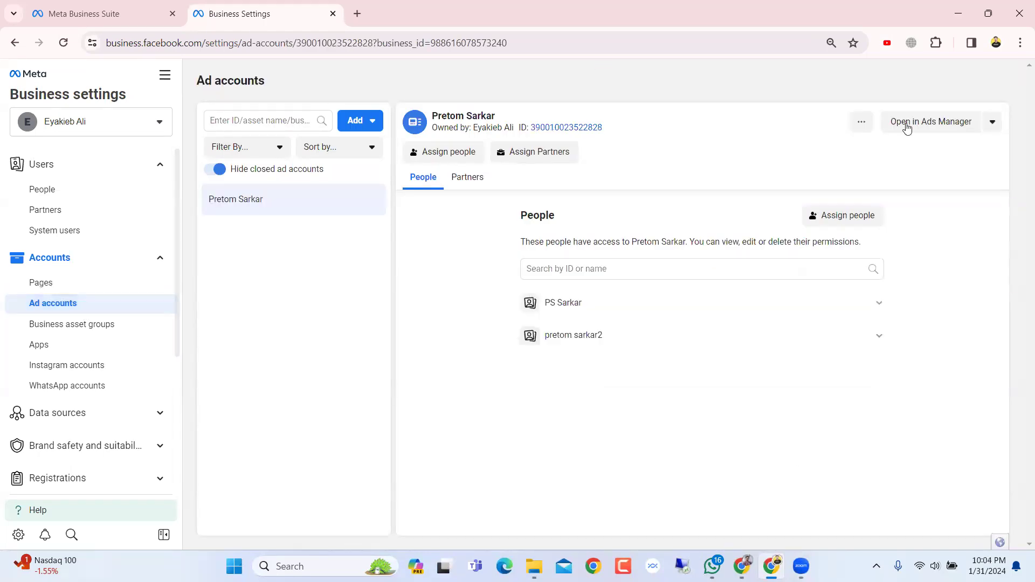
pyautogui.click(944, 132)
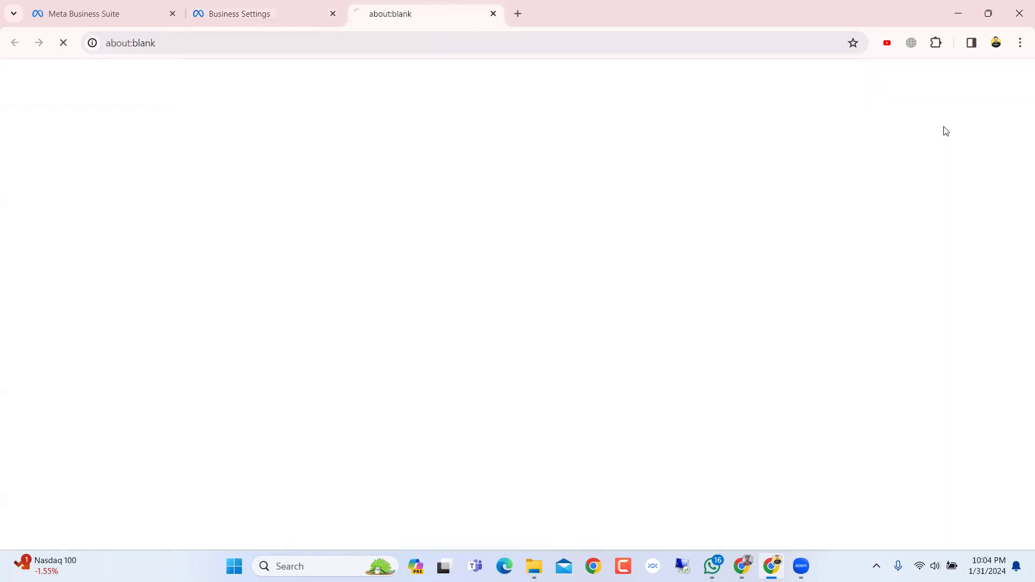
pyautogui.click(283, 12)
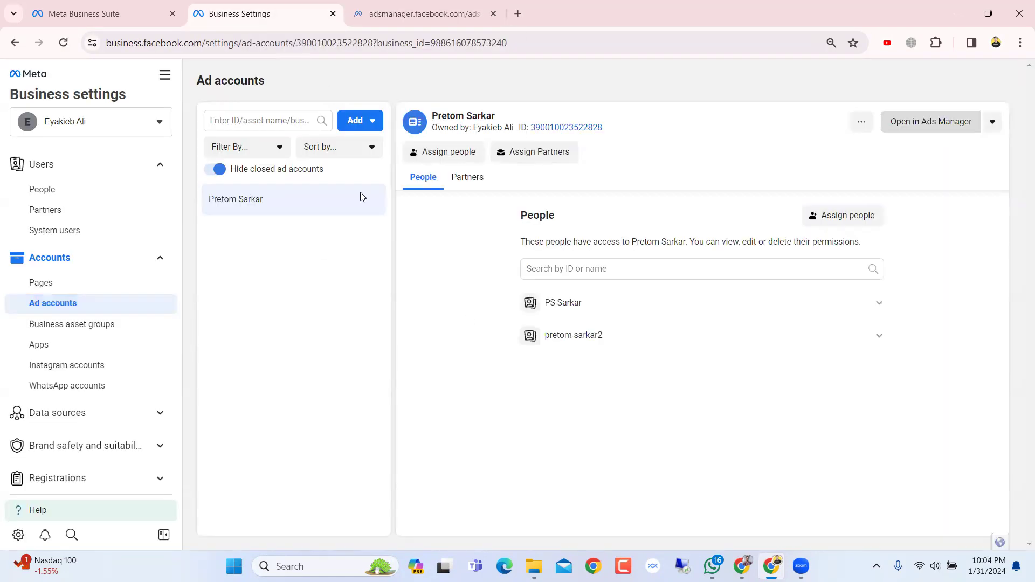
pyautogui.click(406, 6)
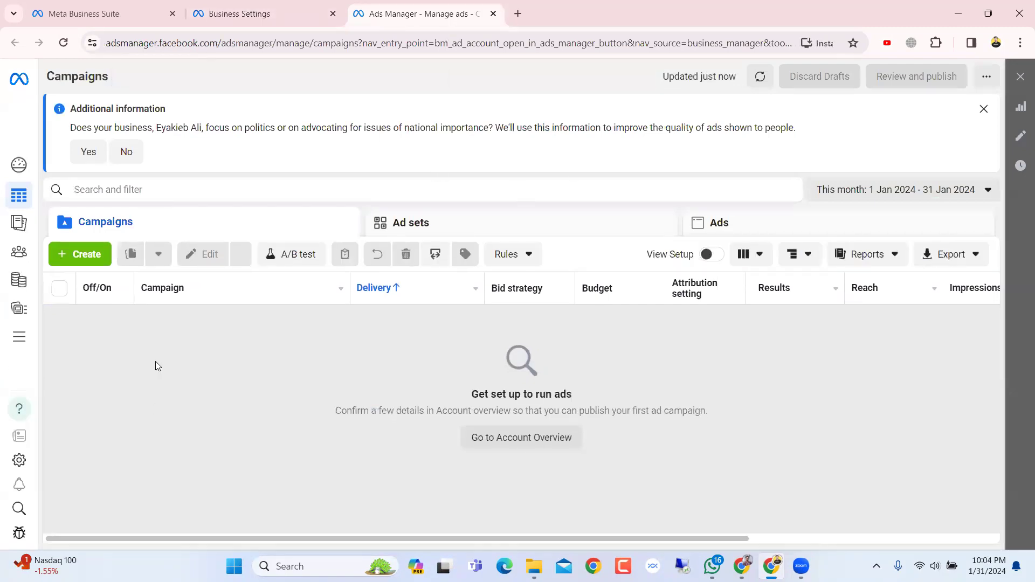
# Start creating a new campaign, dismiss the reservation buying type notice and bring the campaign objectives into view.
pyautogui.click(79, 254)
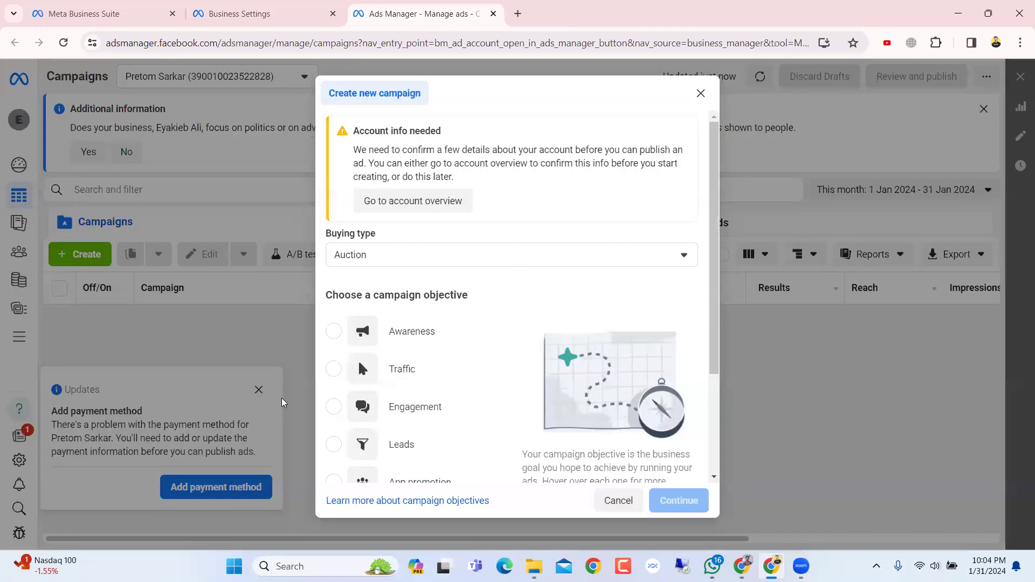
pyautogui.scroll(-1, 436, 333)
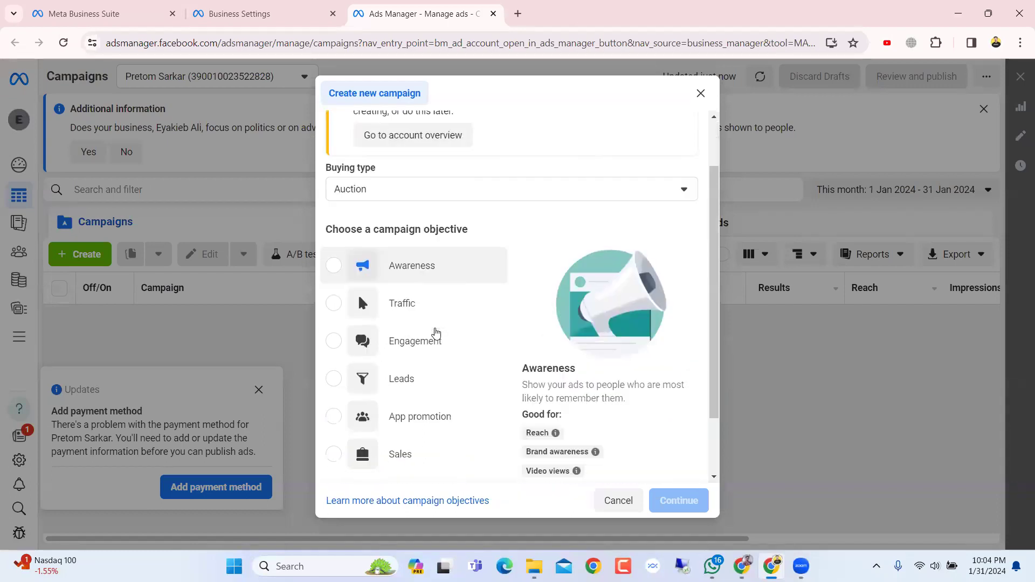
pyautogui.scroll(-3, 435, 333)
pyautogui.scroll(3, 435, 335)
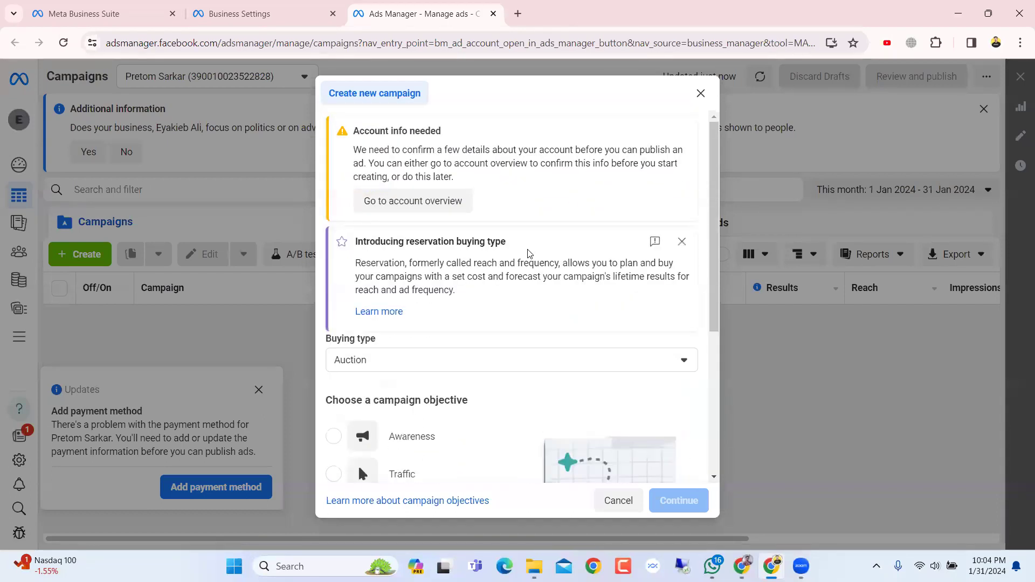
pyautogui.click(682, 242)
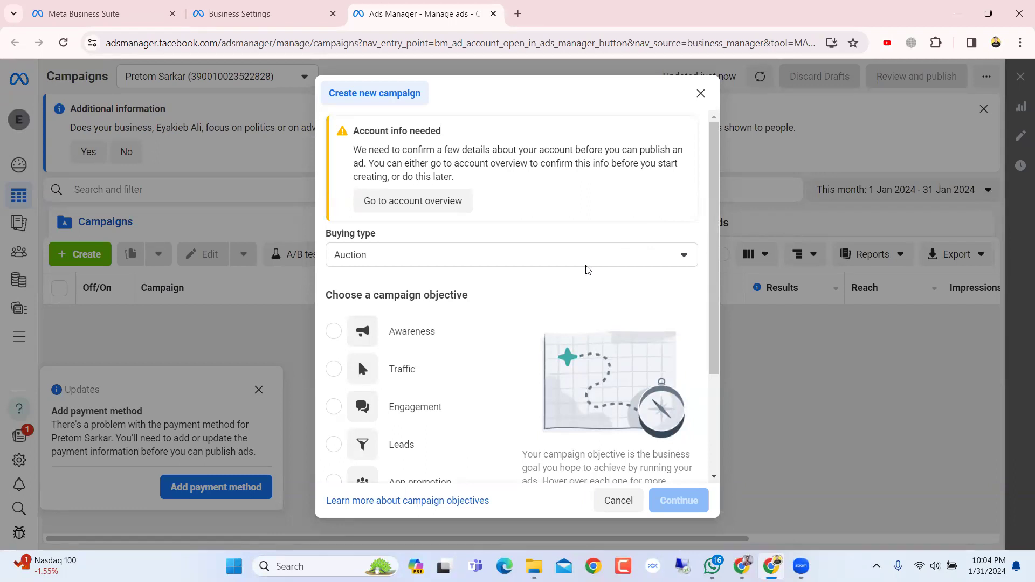
pyautogui.scroll(-1, 580, 281)
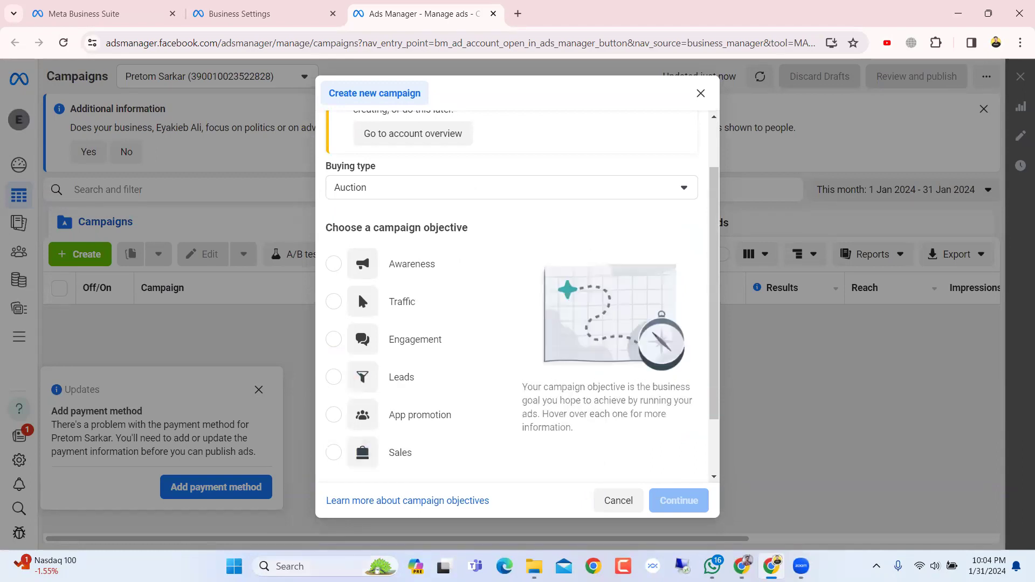
# Switch to Sticky Notes, create a new note, close the old one and write "usa, canada," in the new note.
pyautogui.press('super+s')
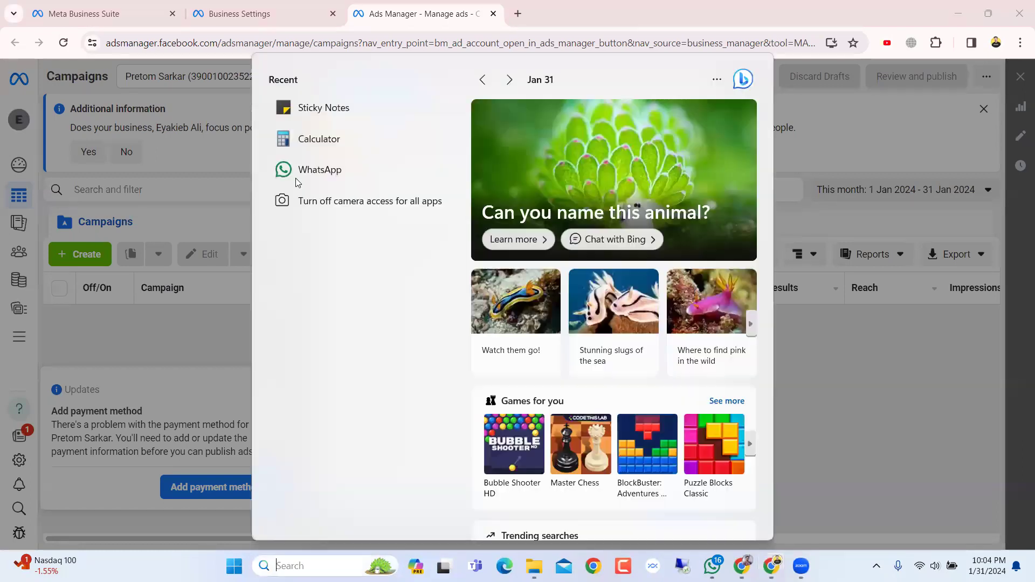
pyautogui.click(309, 113)
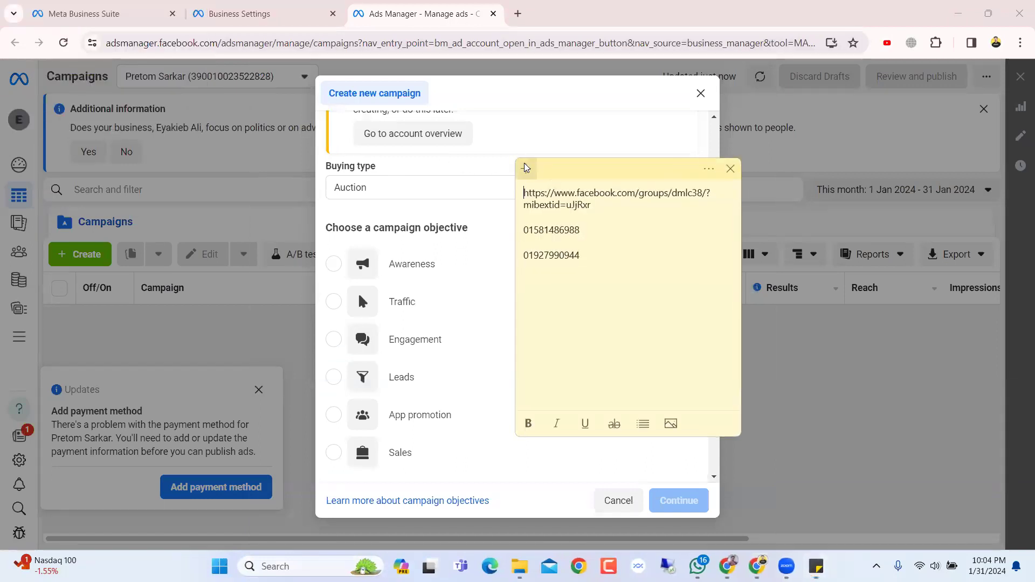
pyautogui.hotkey('ctrl', 'n')
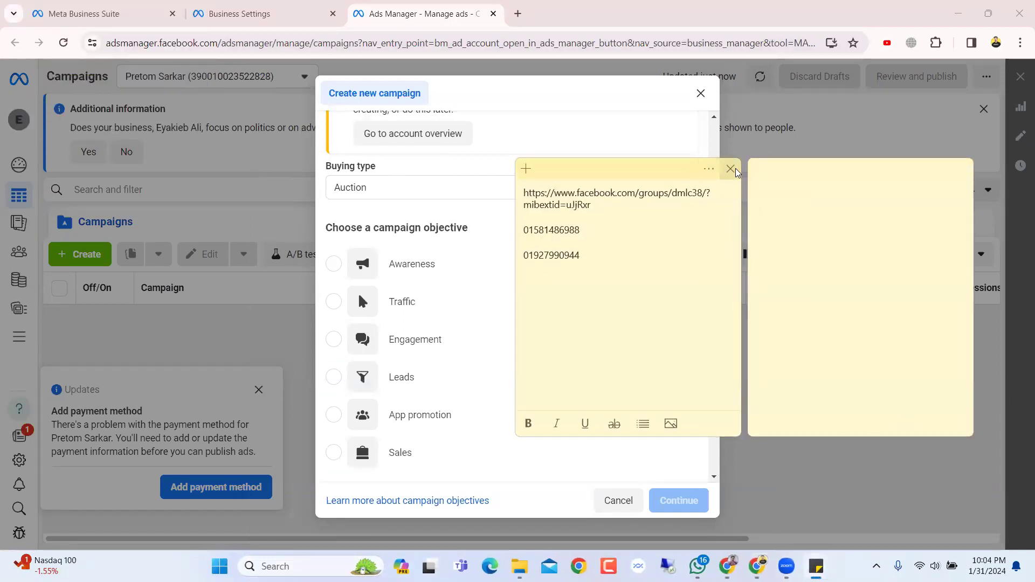
pyautogui.click(731, 169)
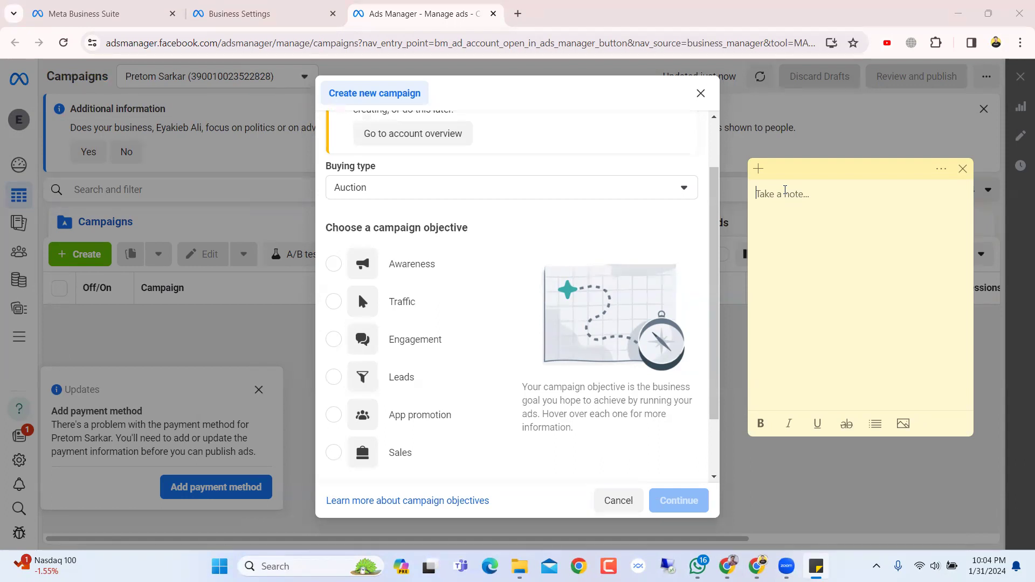
pyautogui.write('usa, canada,')
pyautogui.press('Return')
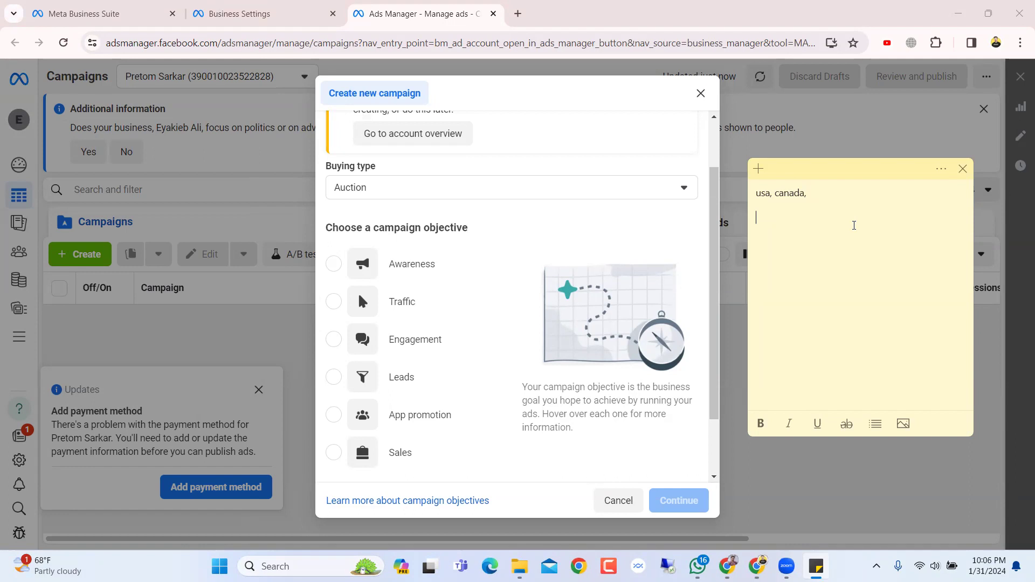
# Add the amounts "$20" and "$3,$5" to the note as separate lines with a blank line between them.
pyautogui.write('20')
pyautogui.write('$')
pyautogui.press('End')
pyautogui.press('Return')
pyautogui.press('Return')
pyautogui.write('3,')
pyautogui.write('5')
pyautogui.press('Left')
pyautogui.write('$')
pyautogui.press('Left')
pyautogui.press('BackSpace')
pyautogui.write('$')
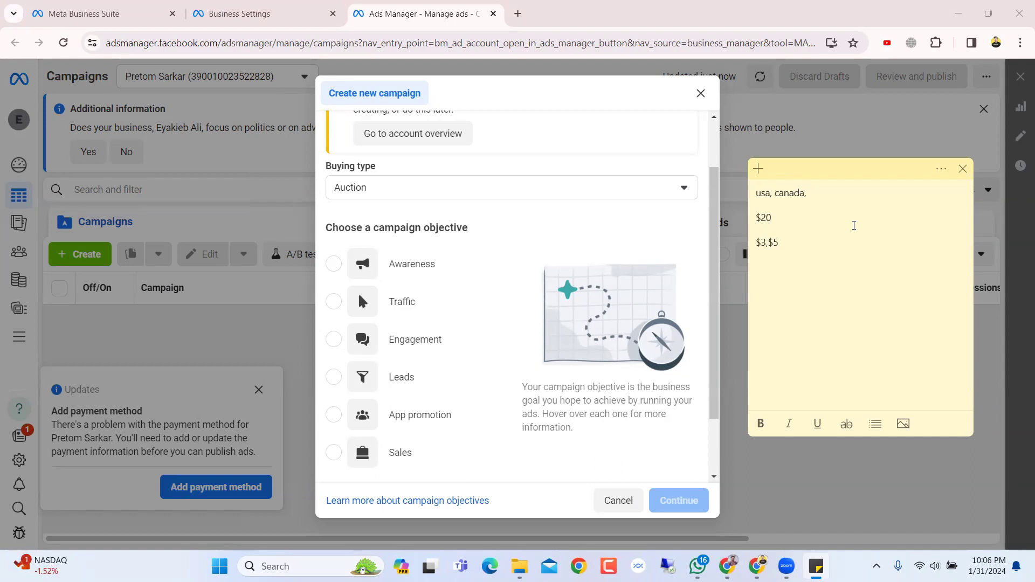
pyautogui.moveTo(780, 243); pyautogui.dragTo(747, 195)
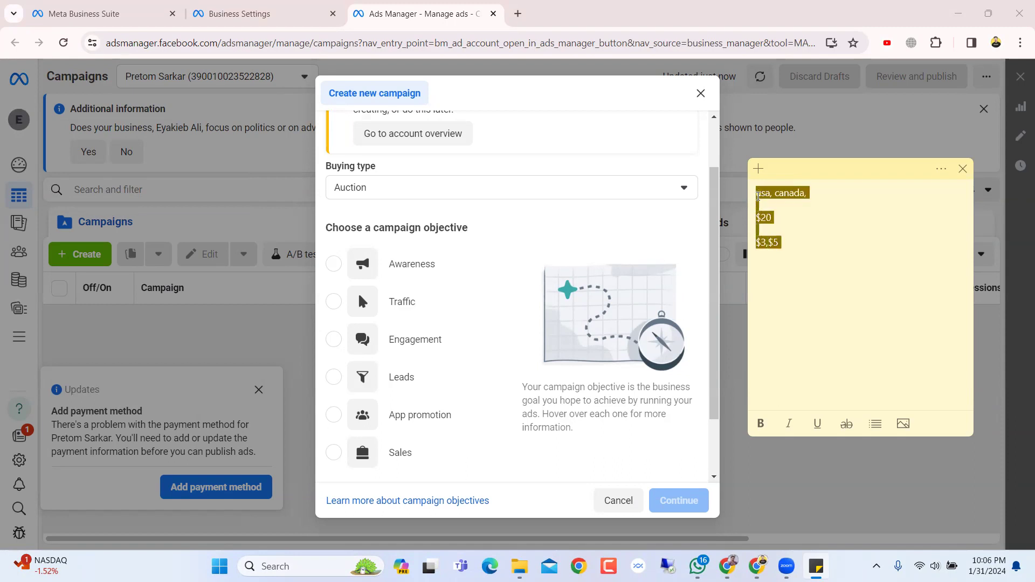
pyautogui.click(767, 212)
pyautogui.moveTo(780, 243)
pyautogui.mouseDown()
pyautogui.moveTo(752, 190)
pyautogui.moveTo(784, 226)
pyautogui.moveTo(778, 242)
pyautogui.moveTo(755, 216)
pyautogui.moveTo(758, 206)
pyautogui.moveTo(785, 236)
pyautogui.mouseUp()
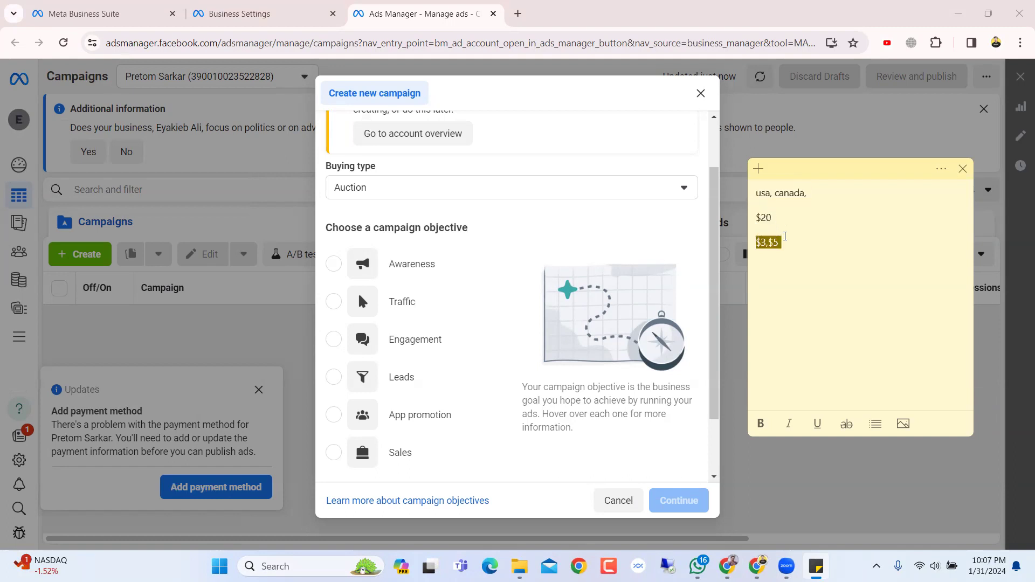
# Return to Business settings in the browser and open the Zappos Shop Page from the Pages list for viewing.
pyautogui.click(233, 8)
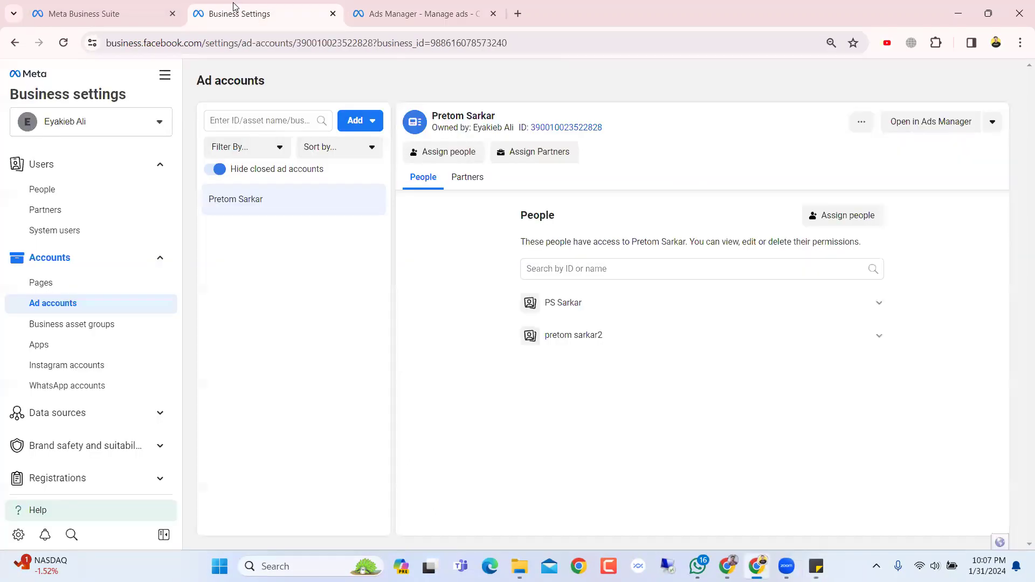
pyautogui.click(51, 292)
pyautogui.rightClick(973, 128)
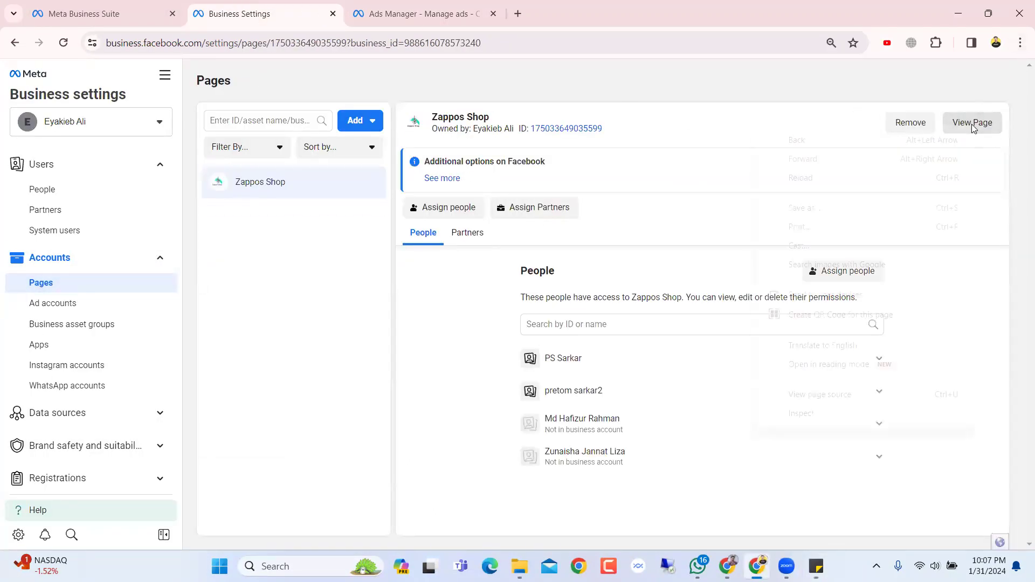
pyautogui.click(976, 126)
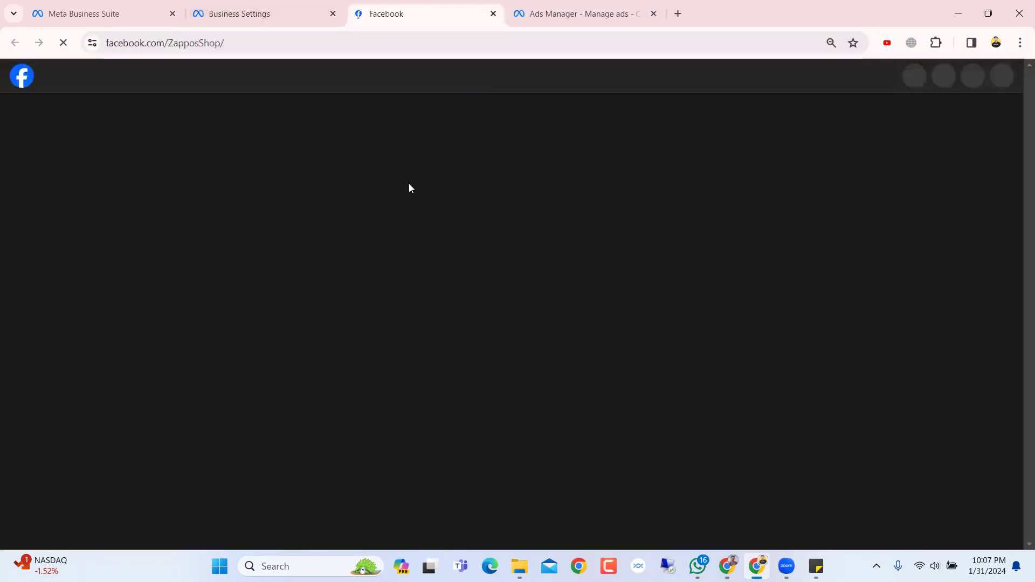
# Find the zappos.com link in the Page's intro, open the website and look through its home page and popular categories.
pyautogui.scroll(-10, 408, 189)
pyautogui.scroll(3, 298, 320)
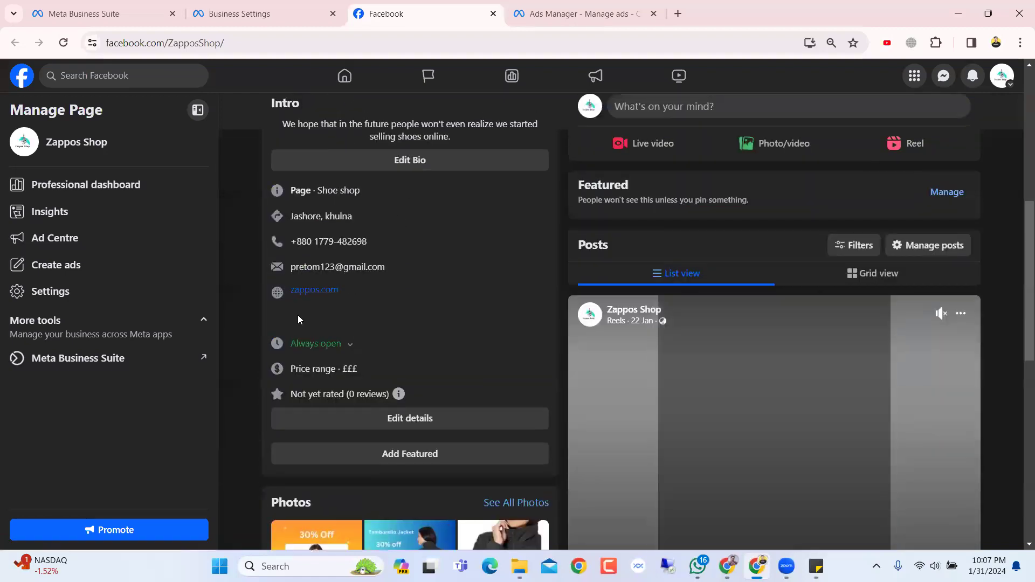
pyautogui.scroll(4, 338, 402)
pyautogui.scroll(-1, 331, 411)
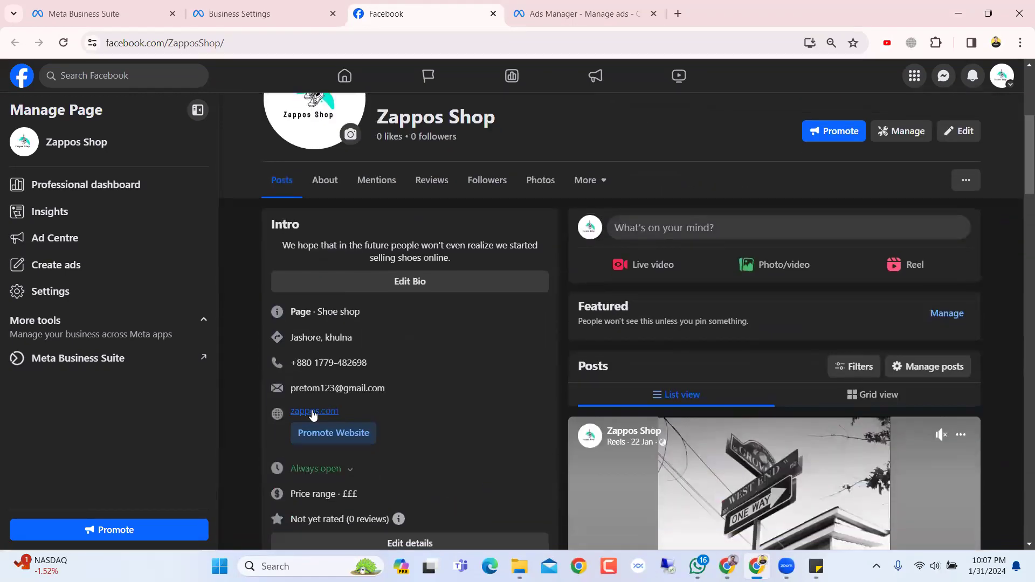
pyautogui.click(312, 413)
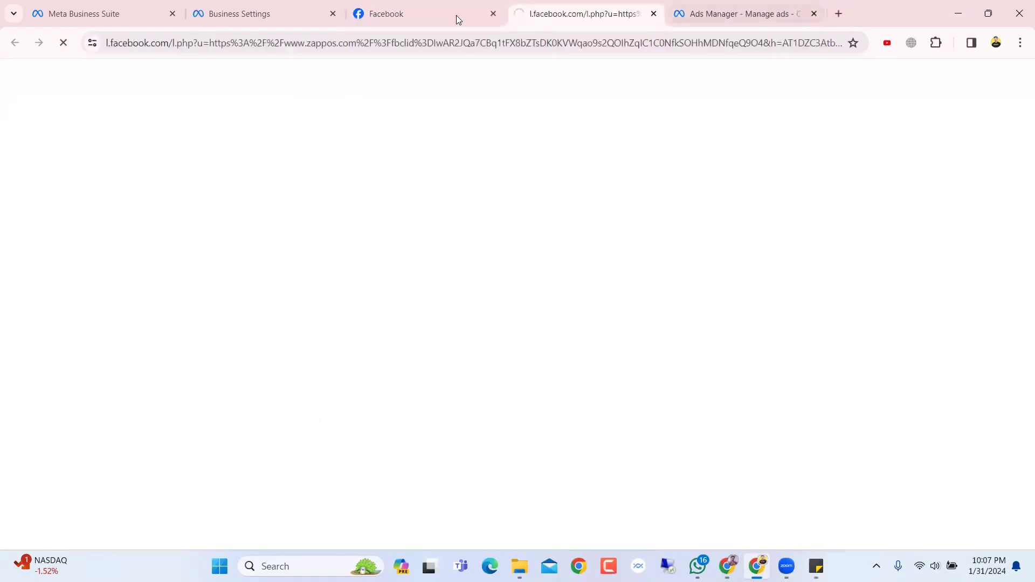
pyautogui.scroll(-10, 539, 203)
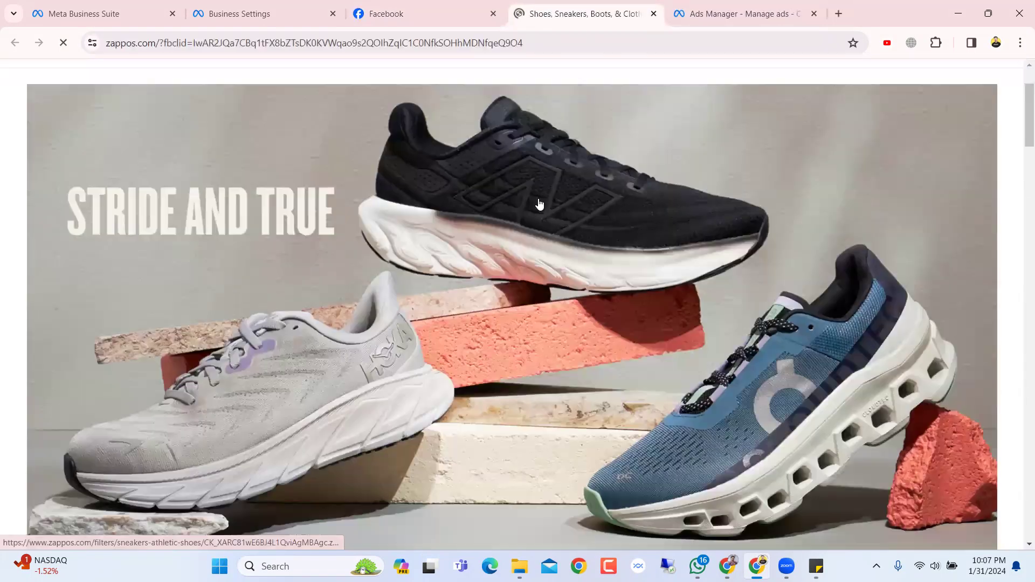
pyautogui.scroll(10, 539, 203)
pyautogui.scroll(-10, 539, 204)
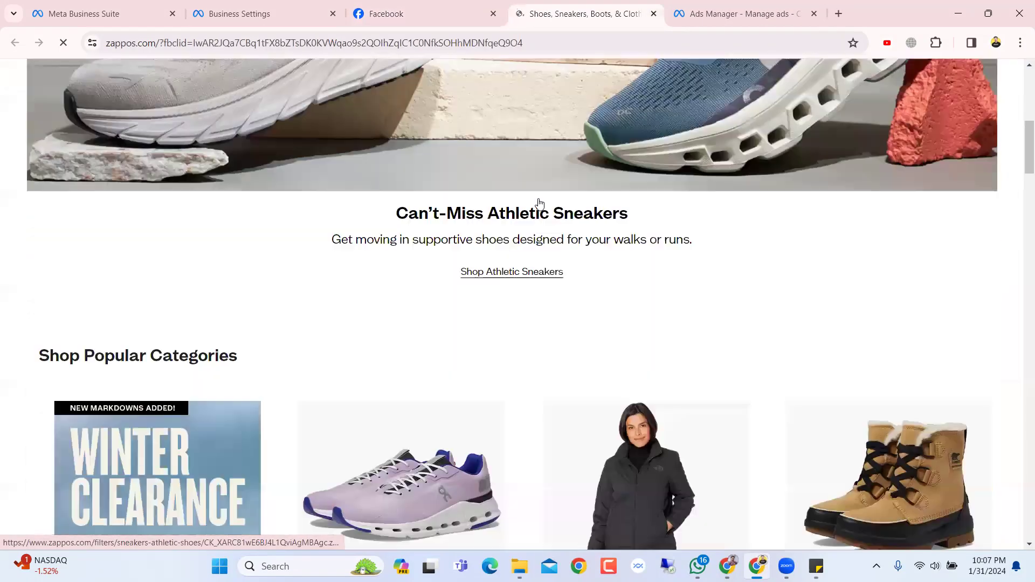
pyautogui.click(586, 260)
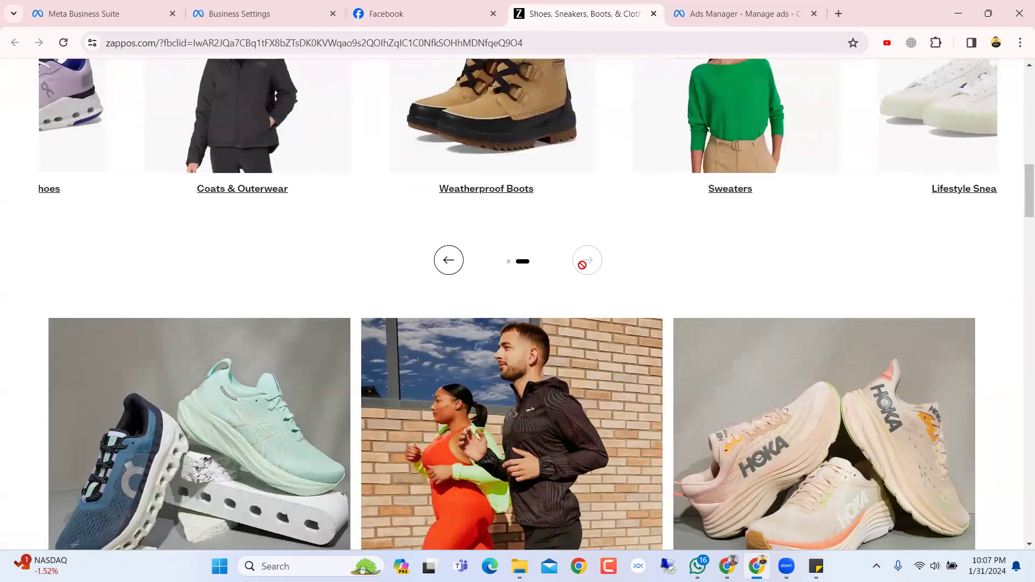
# Look through both pages of the popular categories carousel and the sections around it on the home page.
pyautogui.click(448, 261)
pyautogui.scroll(3, 645, 327)
pyautogui.scroll(3, 646, 327)
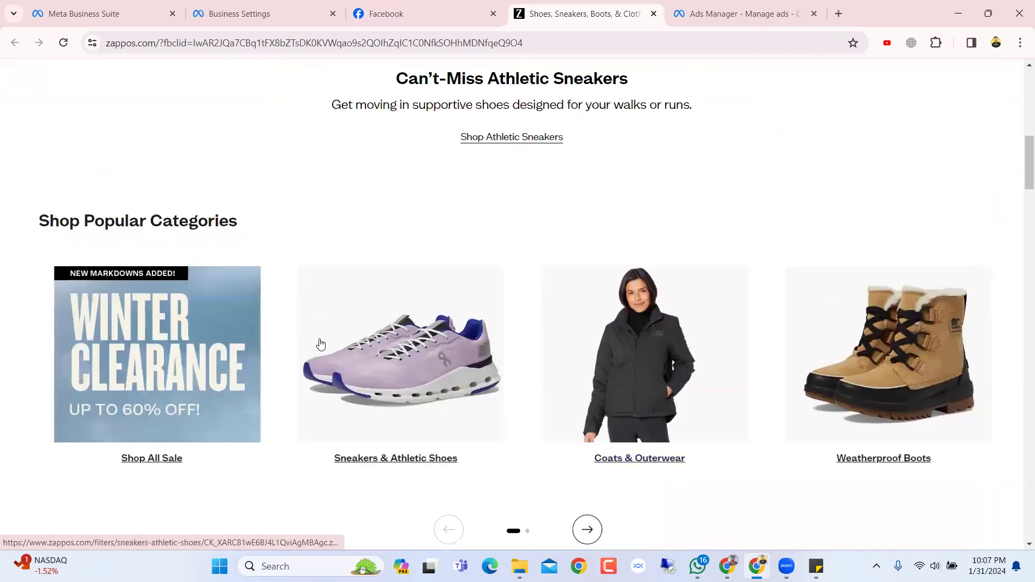
pyautogui.scroll(-5, 320, 342)
pyautogui.scroll(4, 373, 327)
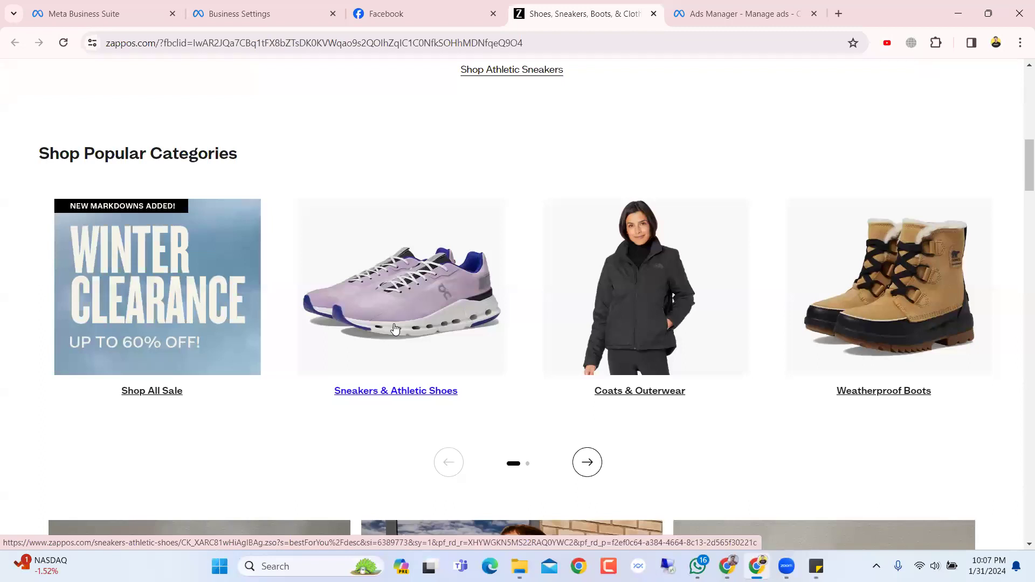
pyautogui.click(588, 462)
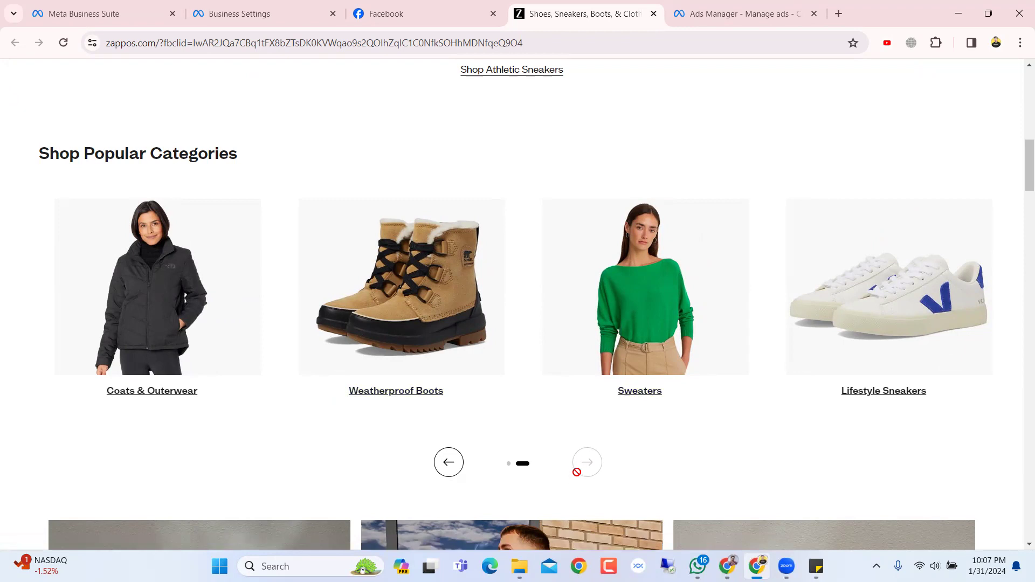
pyautogui.scroll(-8, 563, 473)
pyautogui.scroll(-3, 563, 477)
pyautogui.scroll(14, 563, 477)
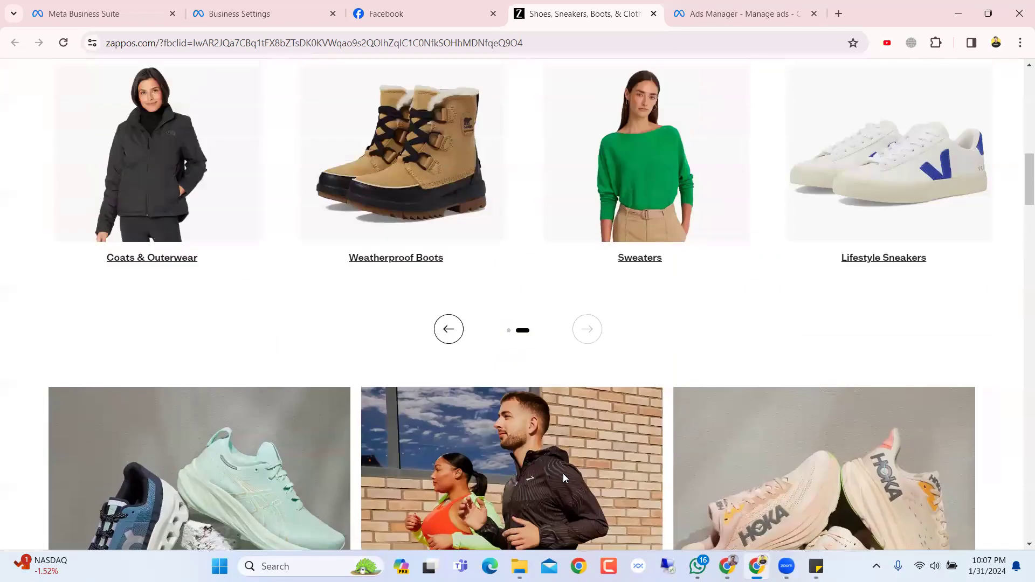
pyautogui.scroll(-5, 419, 436)
pyautogui.click(447, 394)
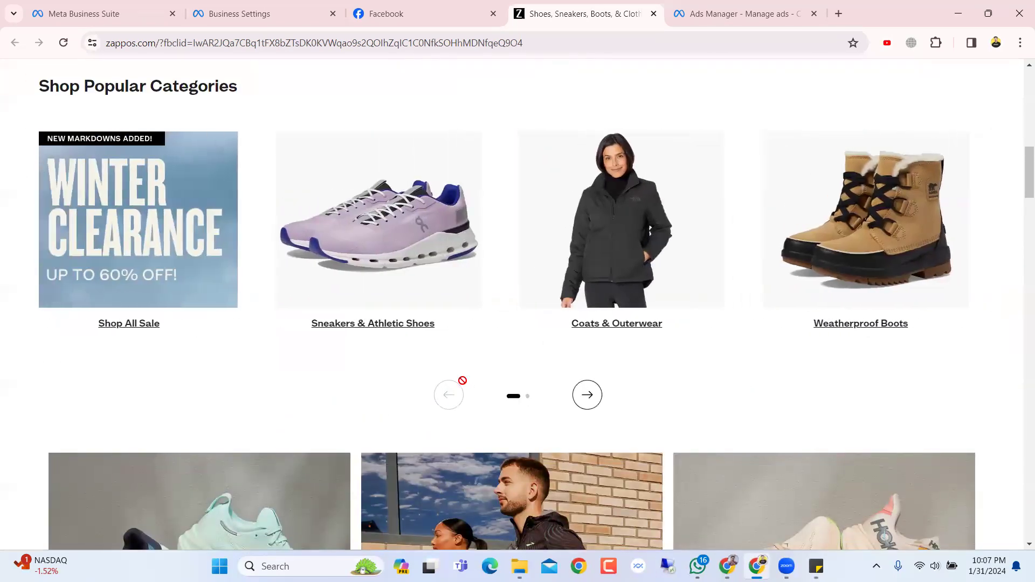
pyautogui.scroll(2, 516, 348)
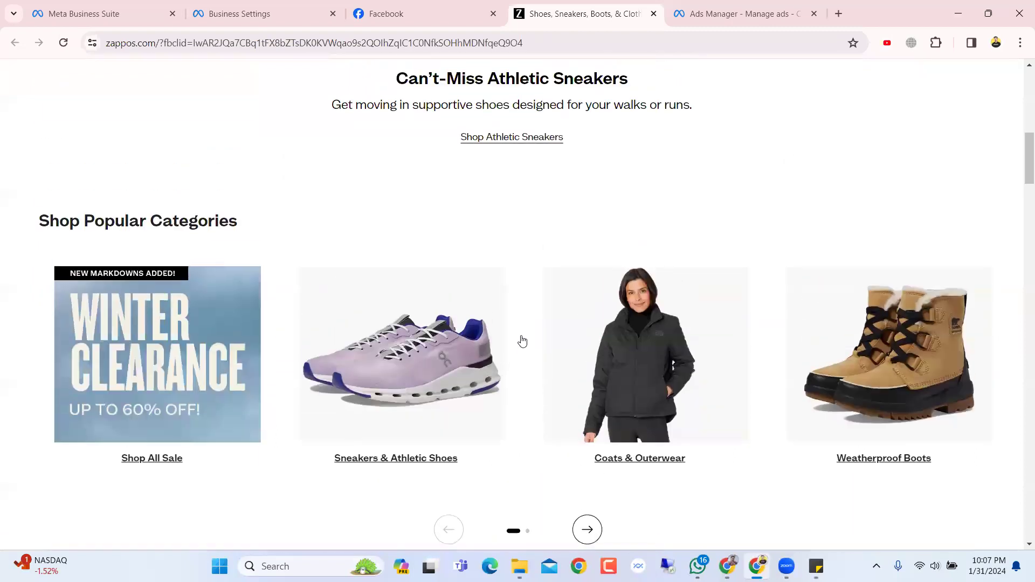
pyautogui.scroll(3, 521, 341)
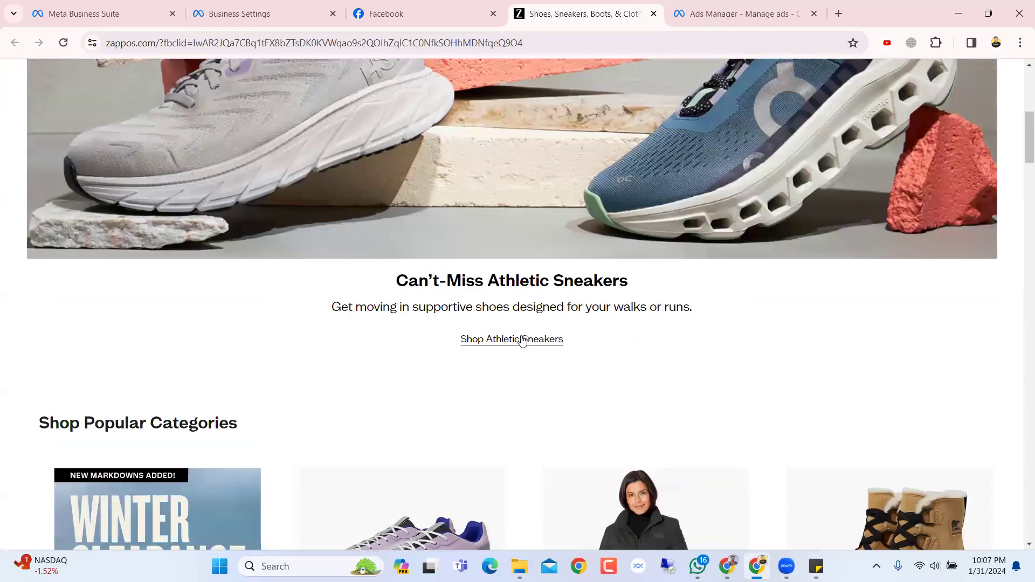
pyautogui.scroll(-2, 618, 327)
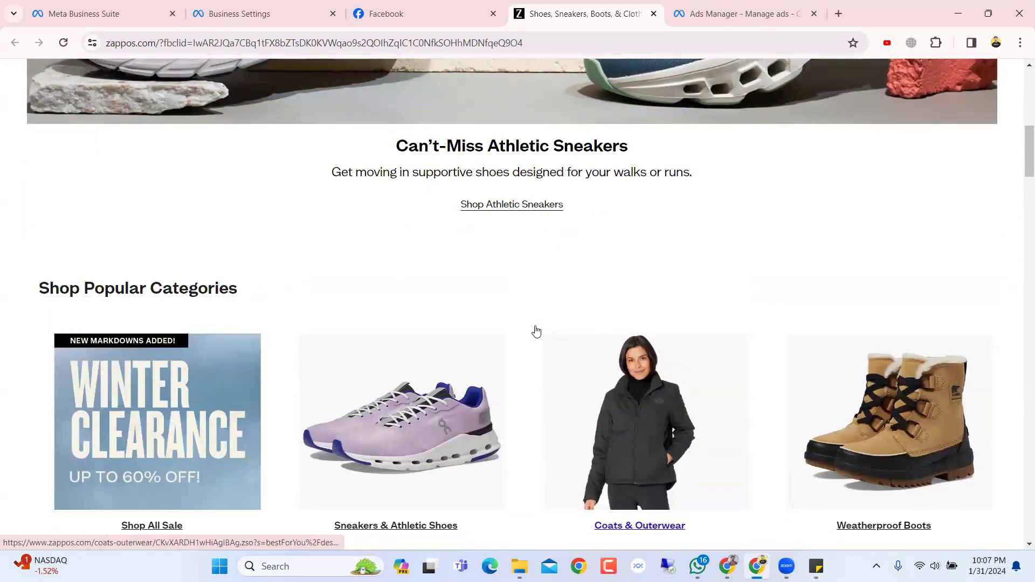
pyautogui.scroll(-2, 539, 345)
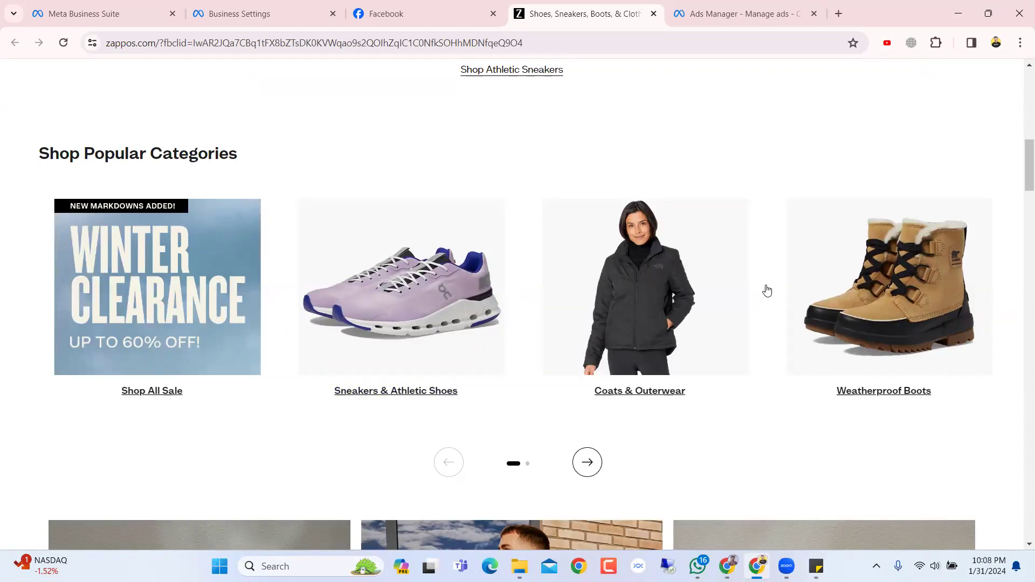
# Open the Coats & Outerwear popular category in a new browser tab and switch to that tab.
pyautogui.rightClick(665, 266)
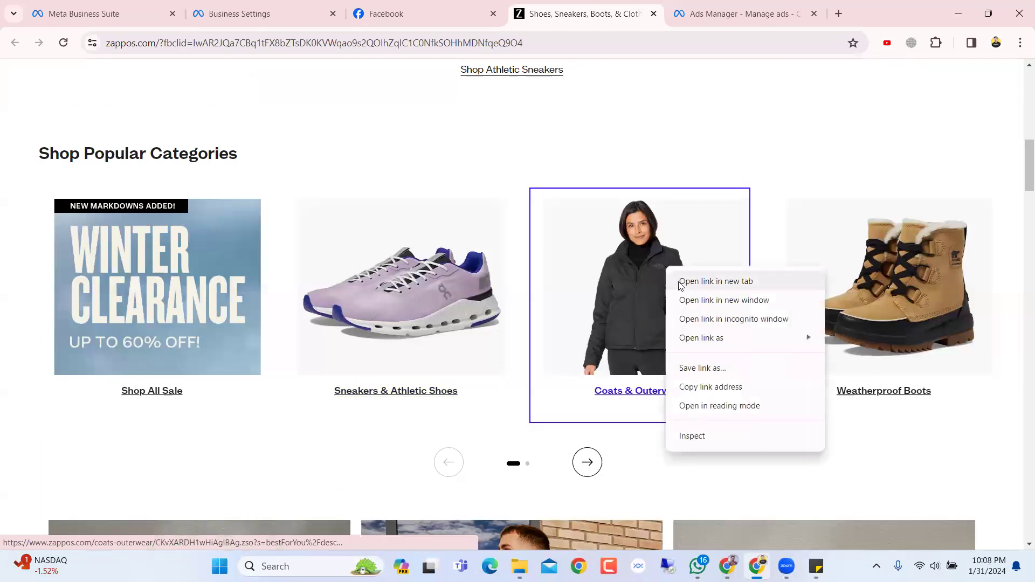
pyautogui.click(708, 127)
pyautogui.scroll(4, 709, 127)
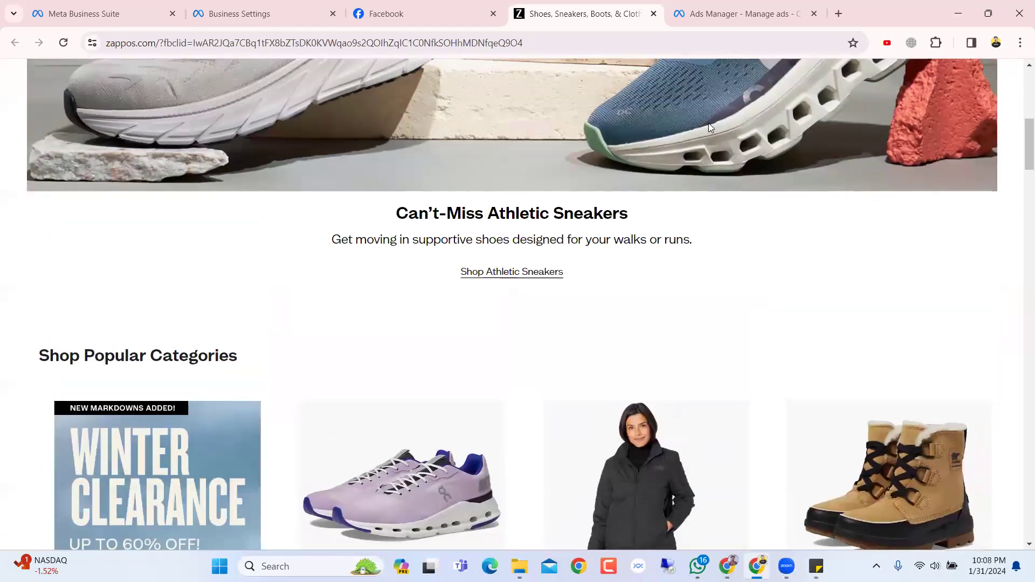
pyautogui.scroll(8, 709, 127)
pyautogui.scroll(-3, 707, 129)
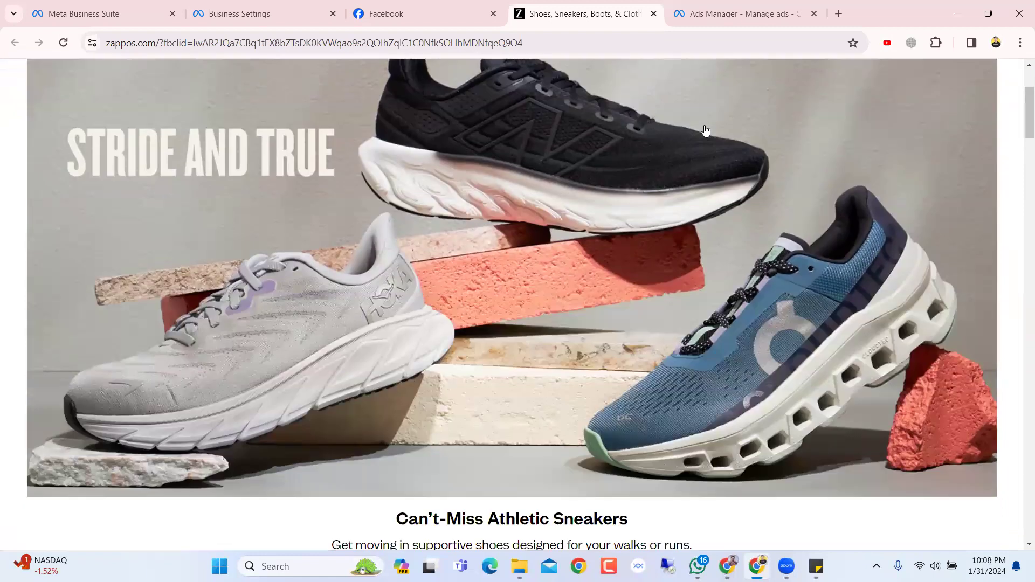
pyautogui.scroll(-9, 705, 130)
pyautogui.scroll(2, 627, 187)
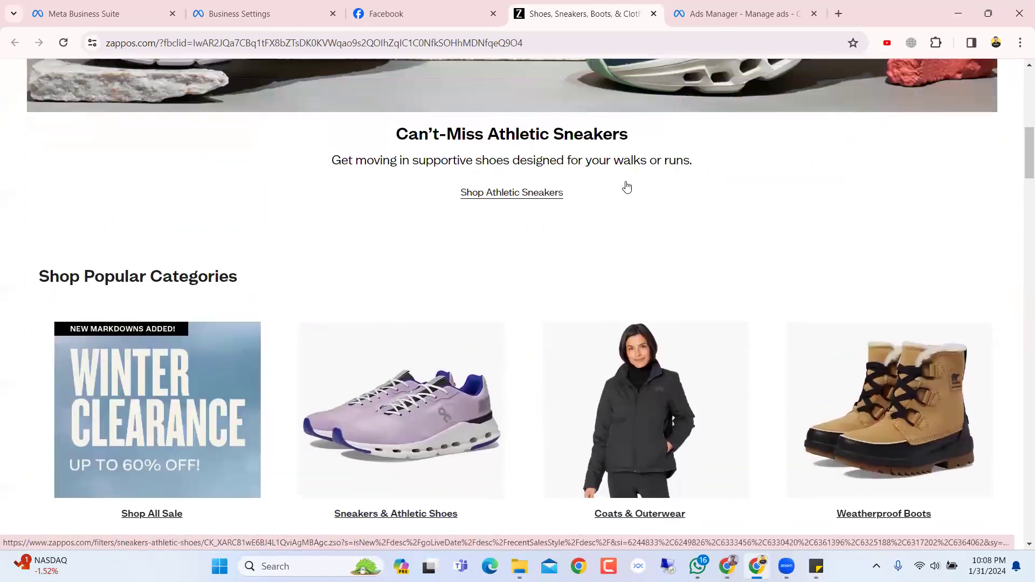
pyautogui.scroll(-3, 606, 288)
pyautogui.rightClick(653, 315)
pyautogui.click(684, 328)
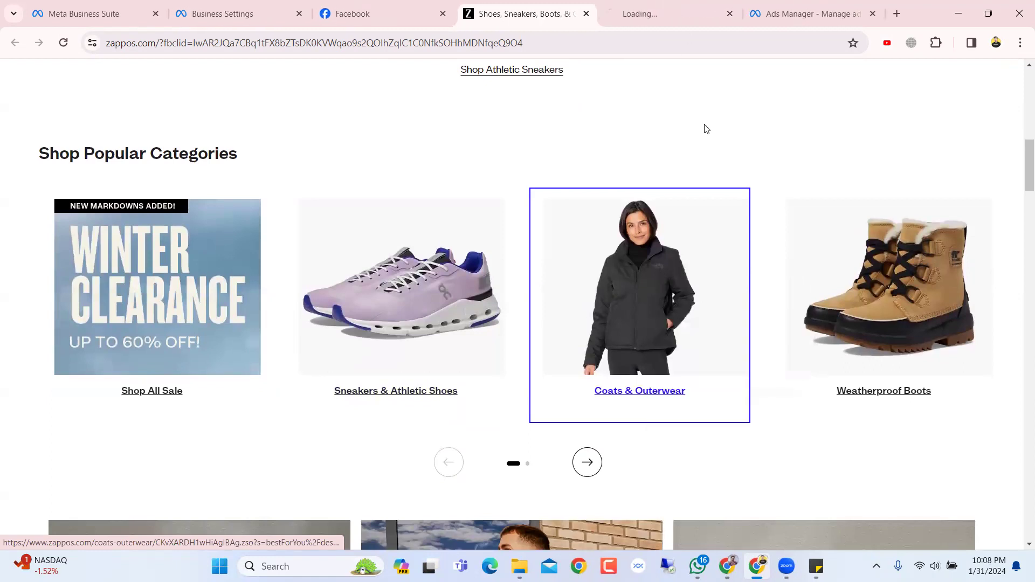
pyautogui.click(673, 4)
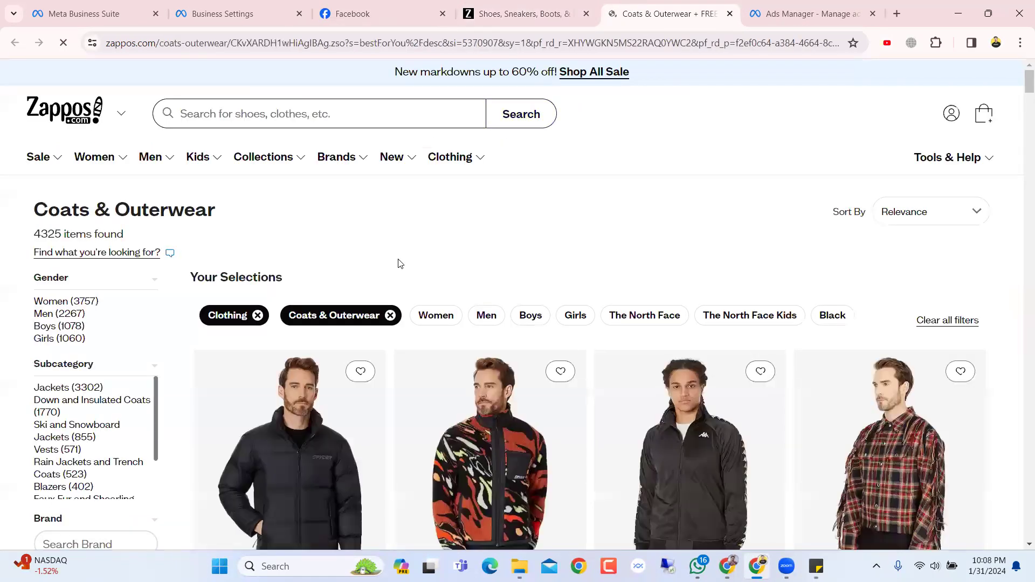
# Look through the products and prices in the Coats & Outerwear listing.
pyautogui.scroll(-6, 400, 263)
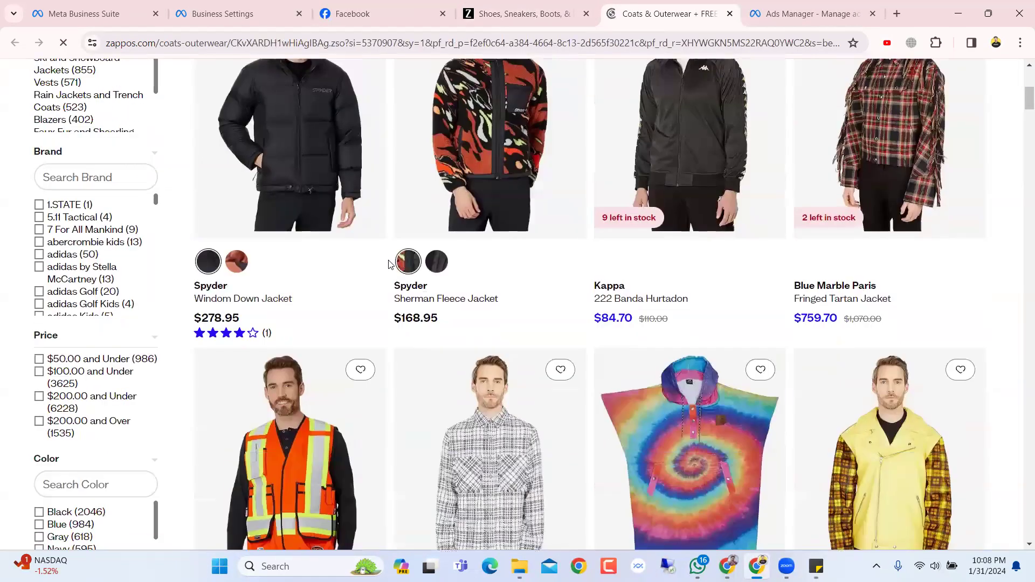
pyautogui.scroll(-2, 390, 264)
pyautogui.scroll(3, 390, 264)
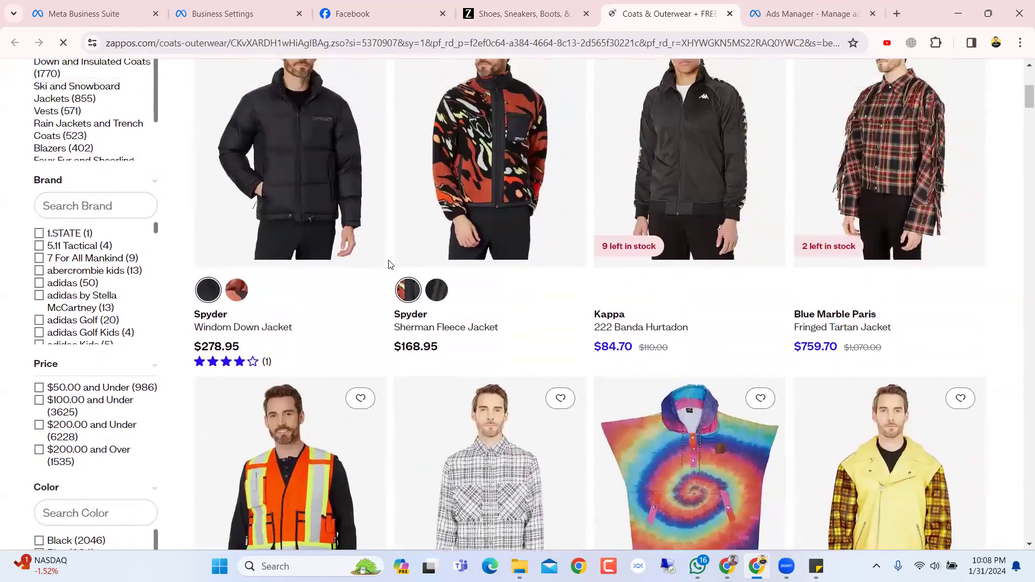
pyautogui.scroll(2, 390, 264)
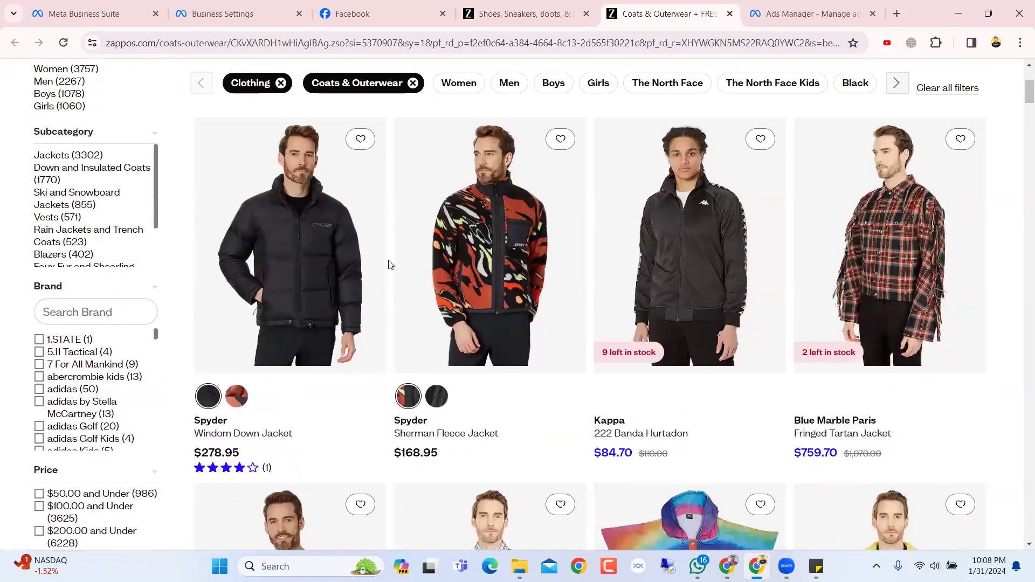
pyautogui.scroll(3, 389, 262)
# Return to the Zappos home page tab and review its main sneaker banner and popular categories.
pyautogui.click(569, 12)
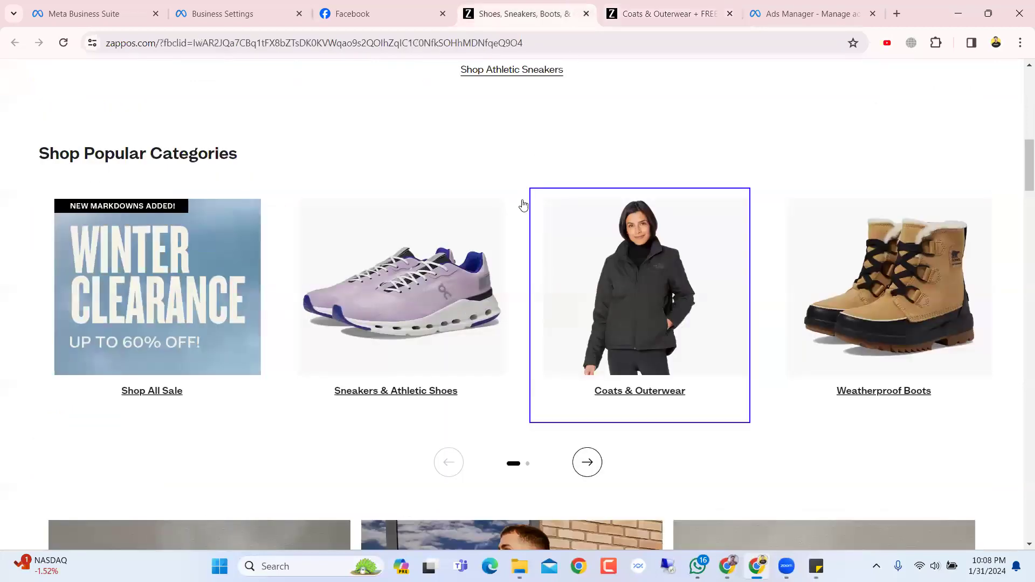
pyautogui.scroll(10, 523, 204)
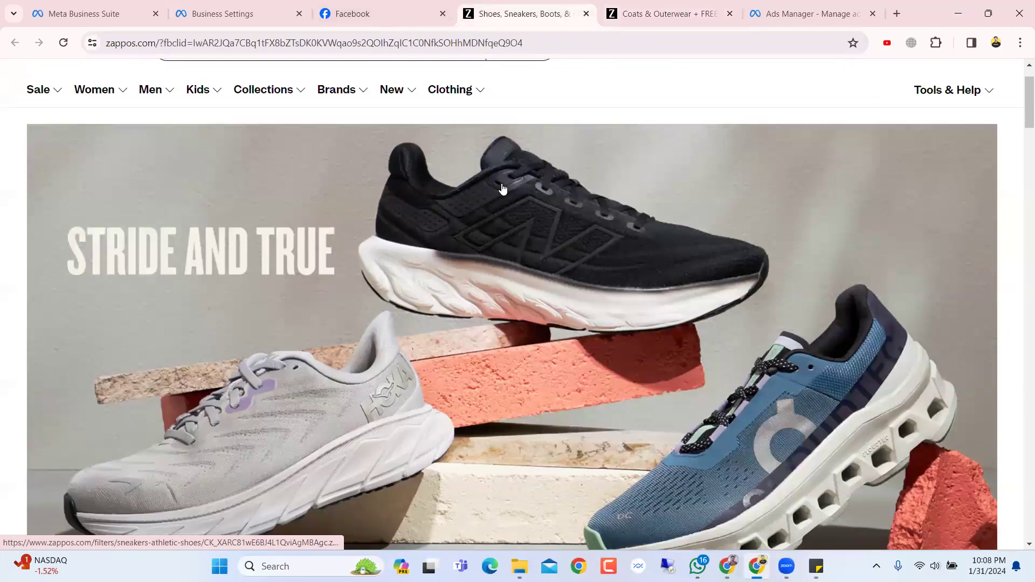
pyautogui.scroll(-10, 503, 188)
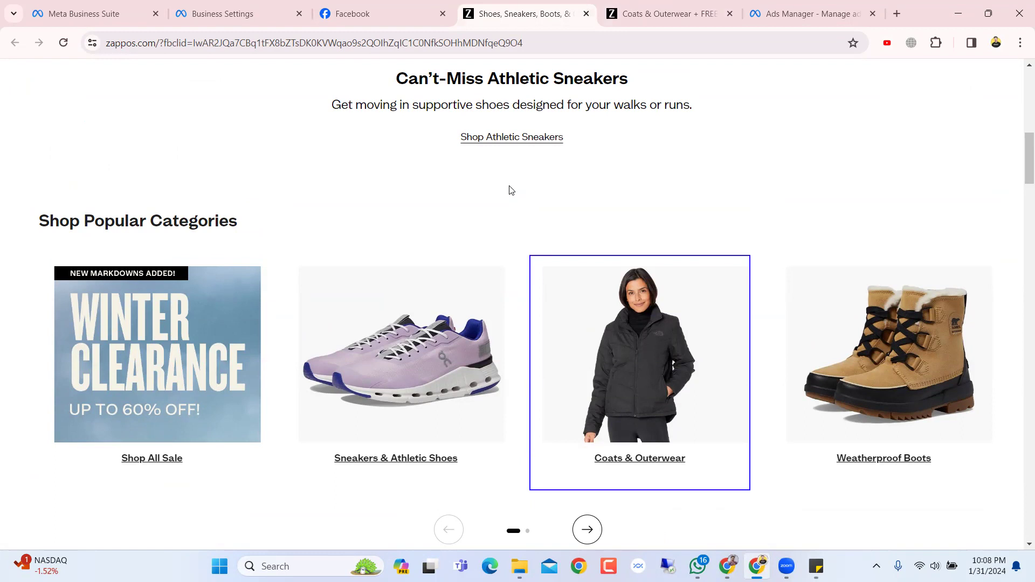
pyautogui.scroll(-3, 508, 189)
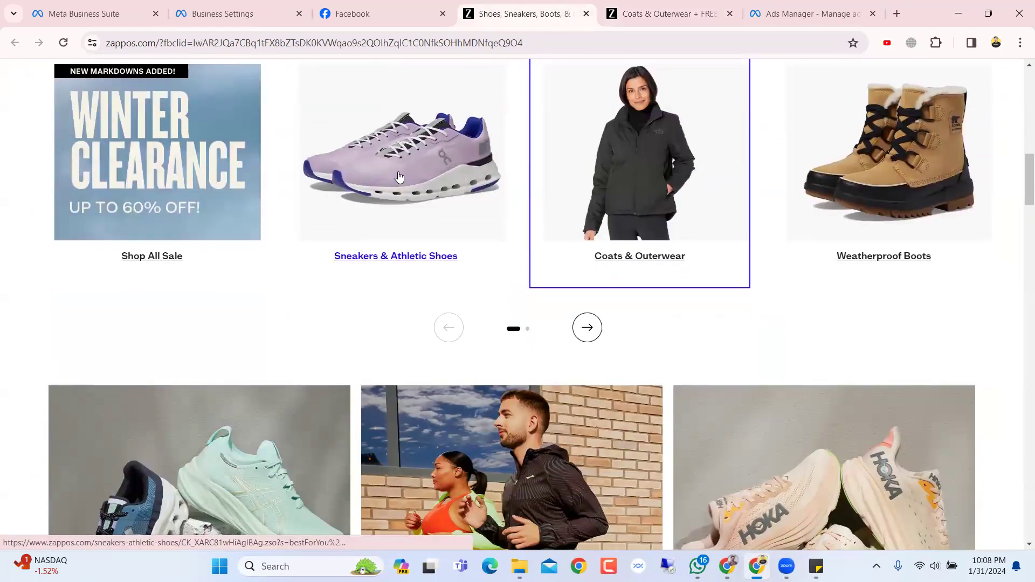
pyautogui.scroll(1, 398, 176)
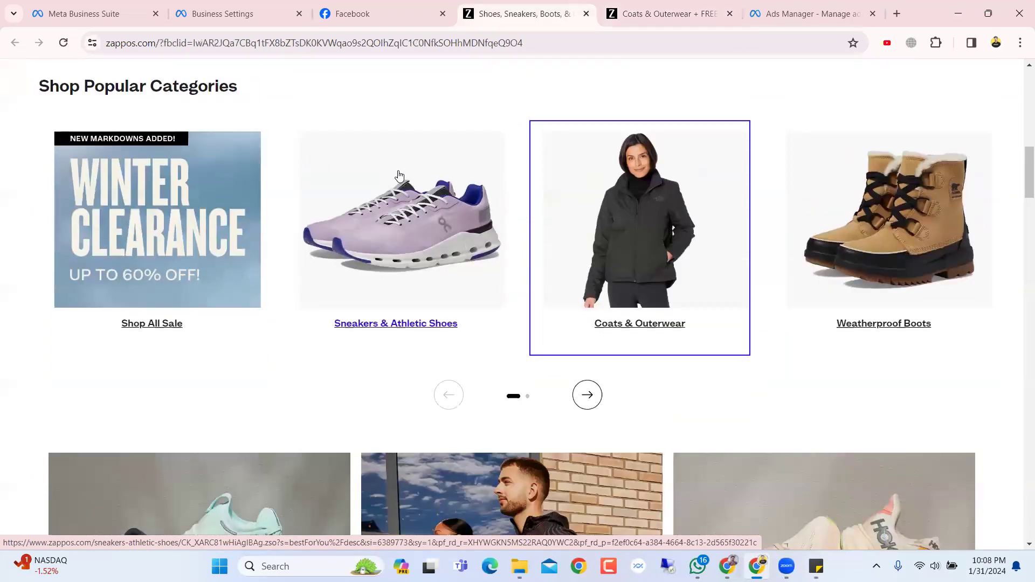
# Examine the lower home page sections, from the running shoe and gift guide promotions to the running apparel products.
pyautogui.scroll(-8, 323, 134)
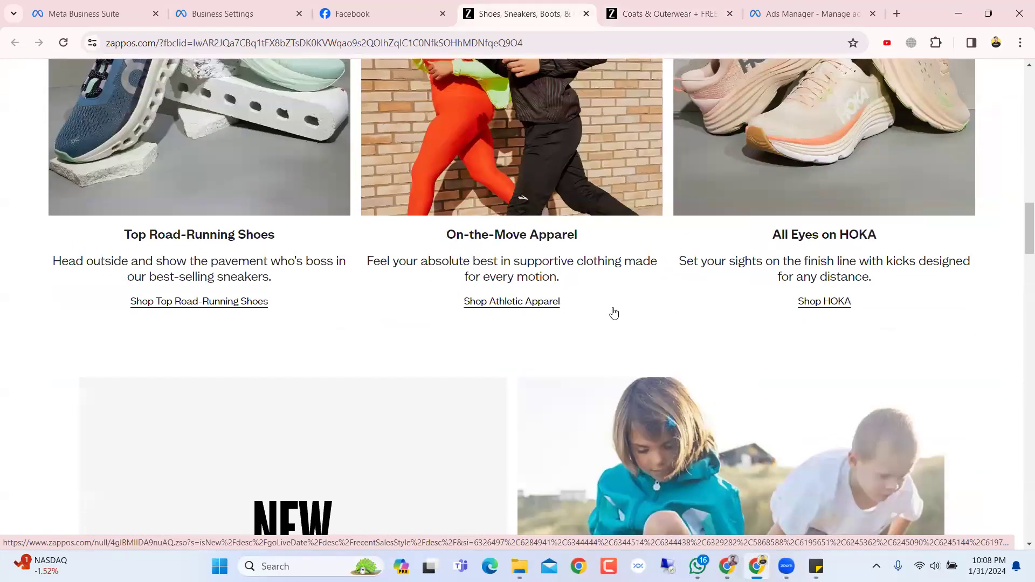
pyautogui.scroll(-10, 526, 319)
pyautogui.scroll(-12, 527, 319)
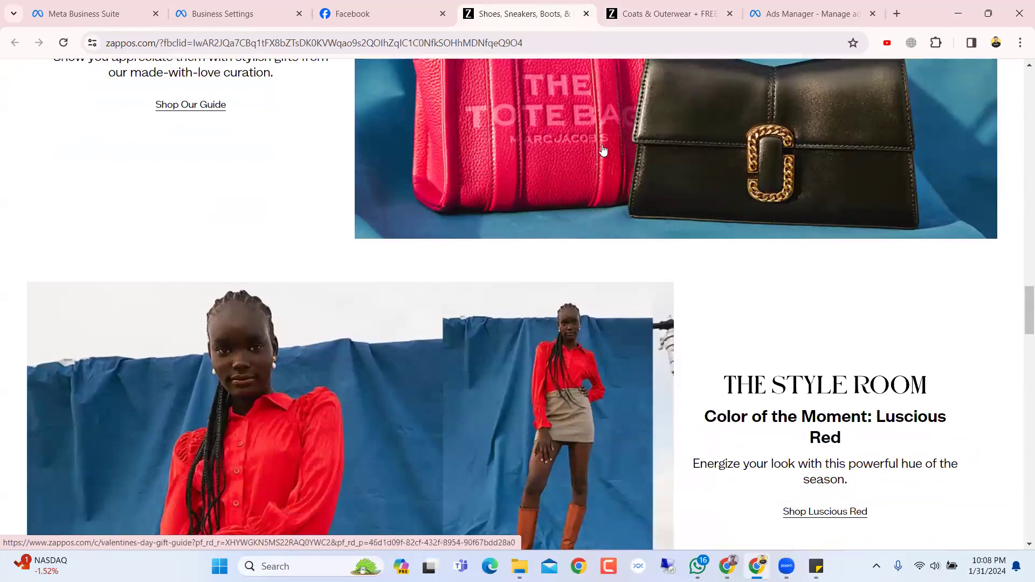
pyautogui.scroll(-4, 571, 186)
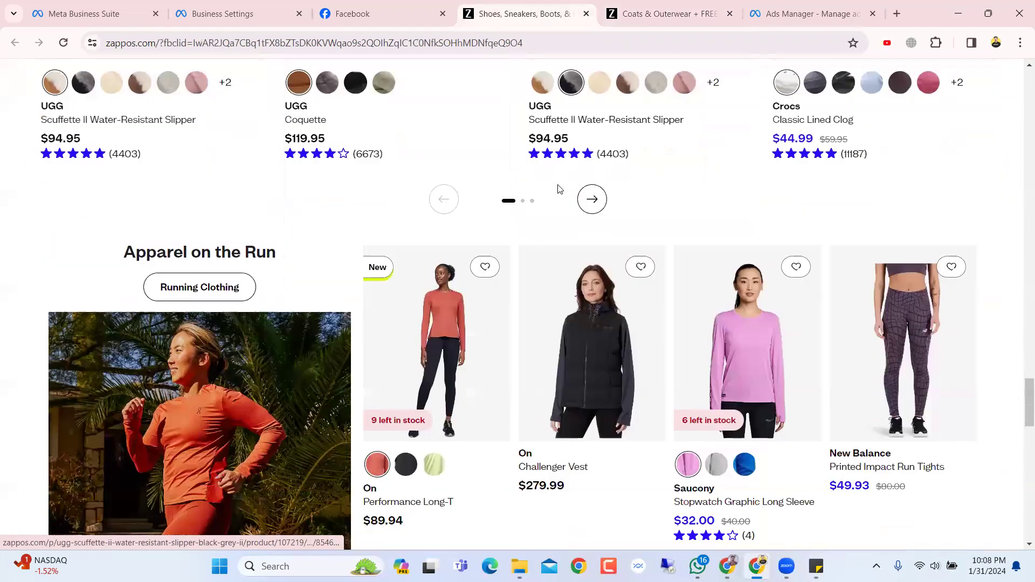
pyautogui.scroll(4, 568, 195)
pyautogui.scroll(-2, 440, 172)
pyautogui.scroll(-5, 439, 174)
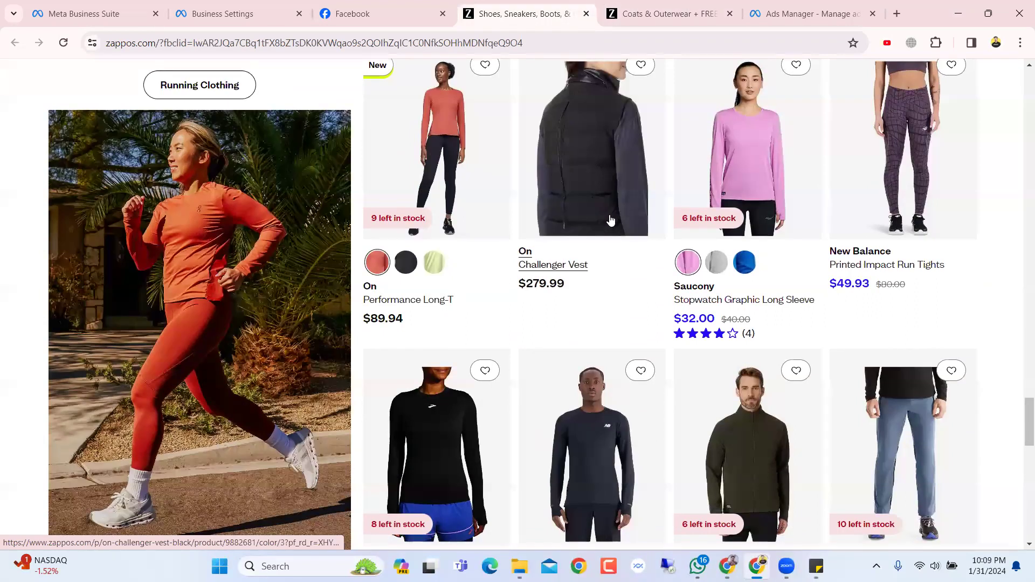
pyautogui.scroll(-1, 615, 253)
pyautogui.scroll(-3, 654, 266)
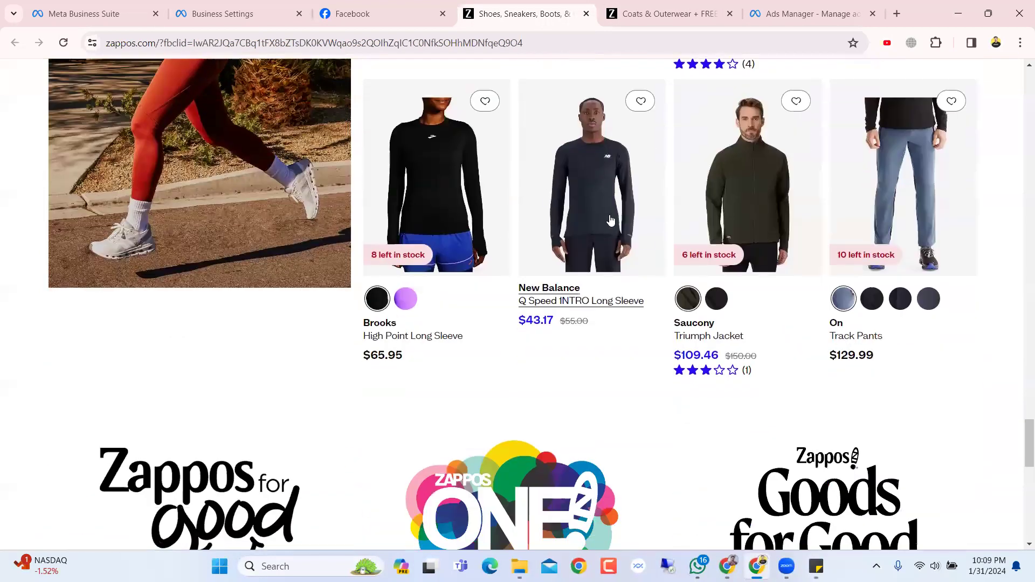
pyautogui.scroll(-5, 611, 219)
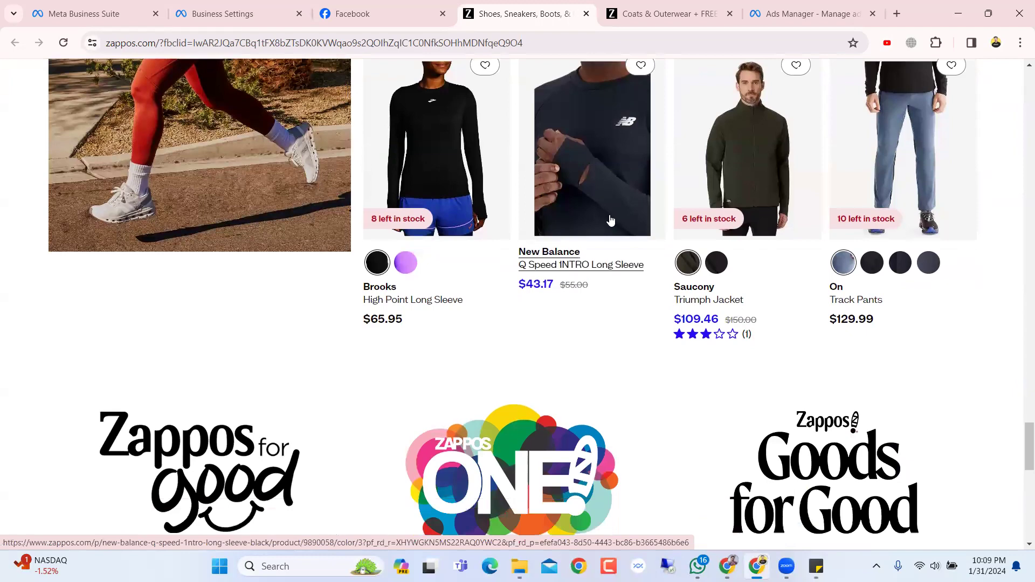
pyautogui.scroll(10, 611, 220)
pyautogui.scroll(-2, 611, 220)
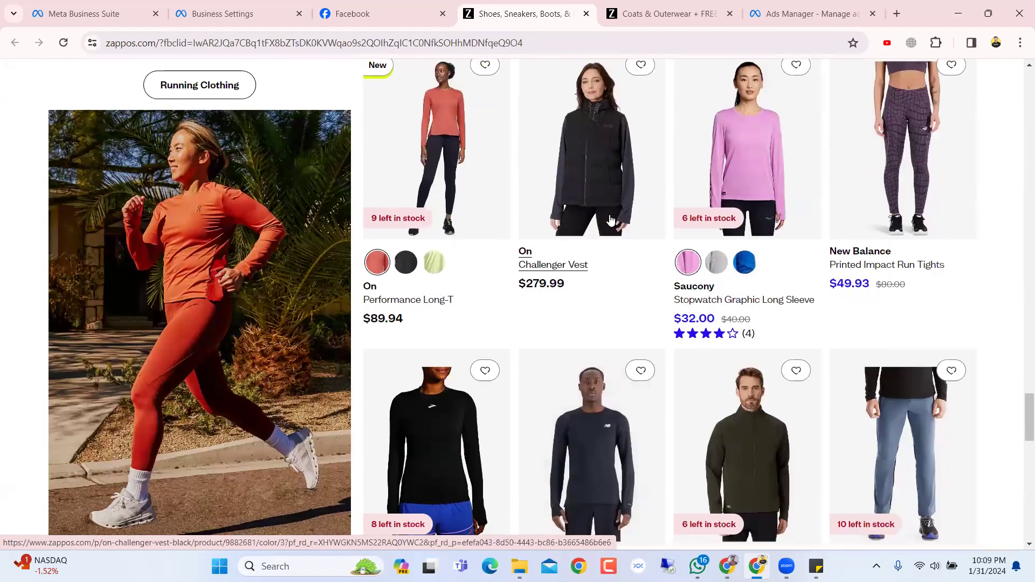
# Look back over the Zappos home page from the running apparel to the main sneaker banner and popular categories.
pyautogui.scroll(15, 610, 220)
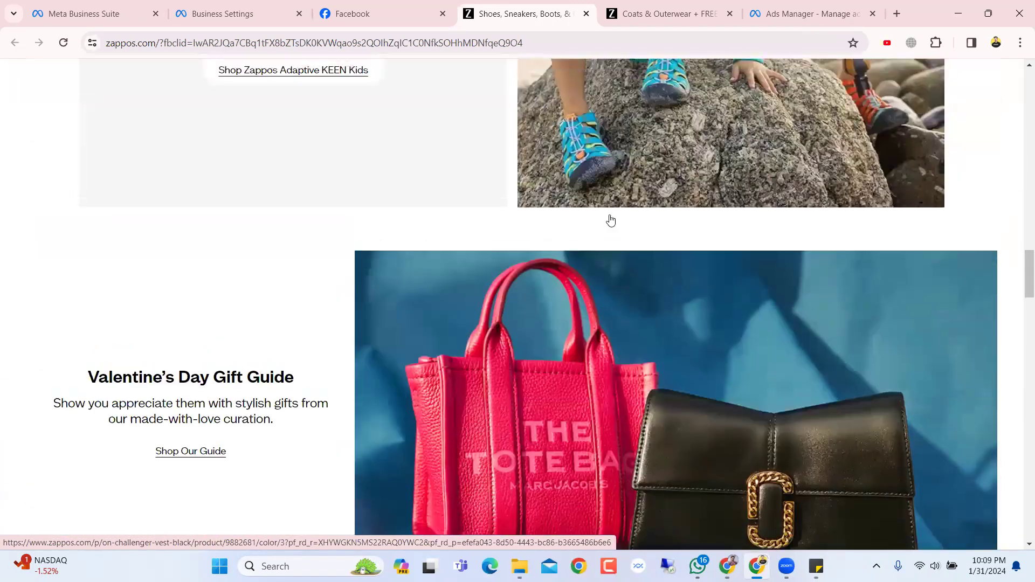
pyautogui.scroll(10, 610, 220)
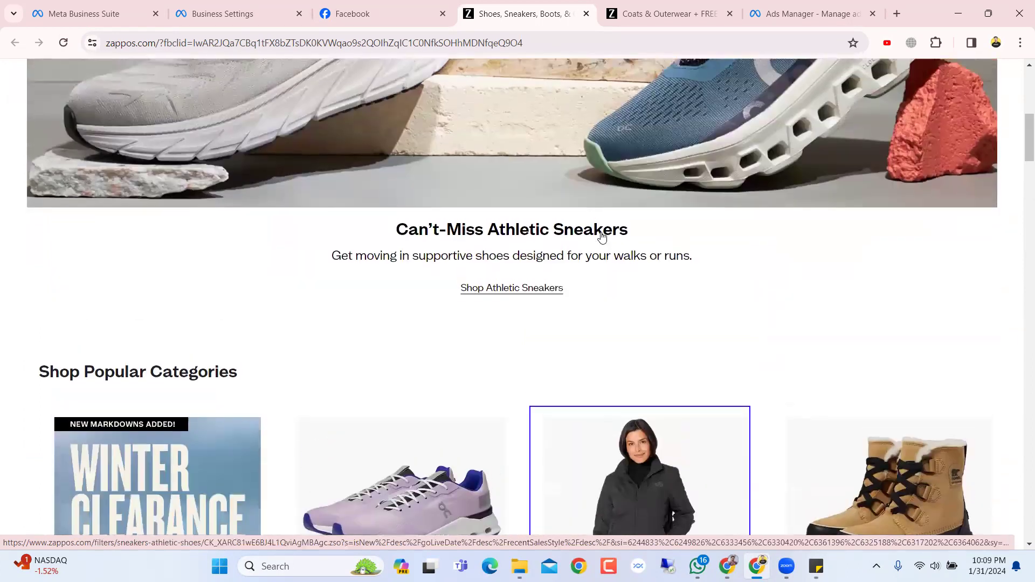
pyautogui.scroll(5, 602, 238)
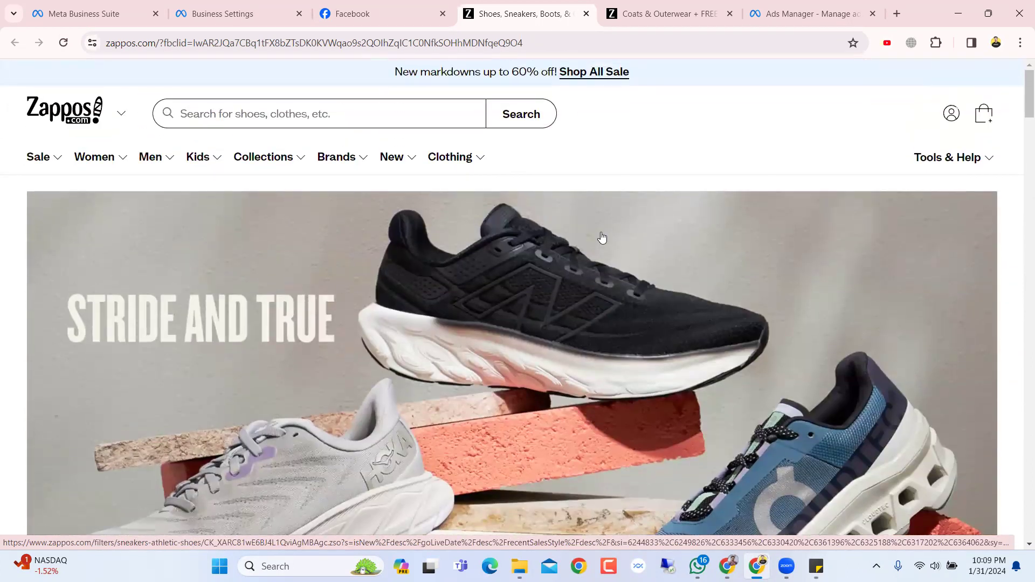
pyautogui.scroll(-10, 602, 238)
pyautogui.scroll(3, 610, 265)
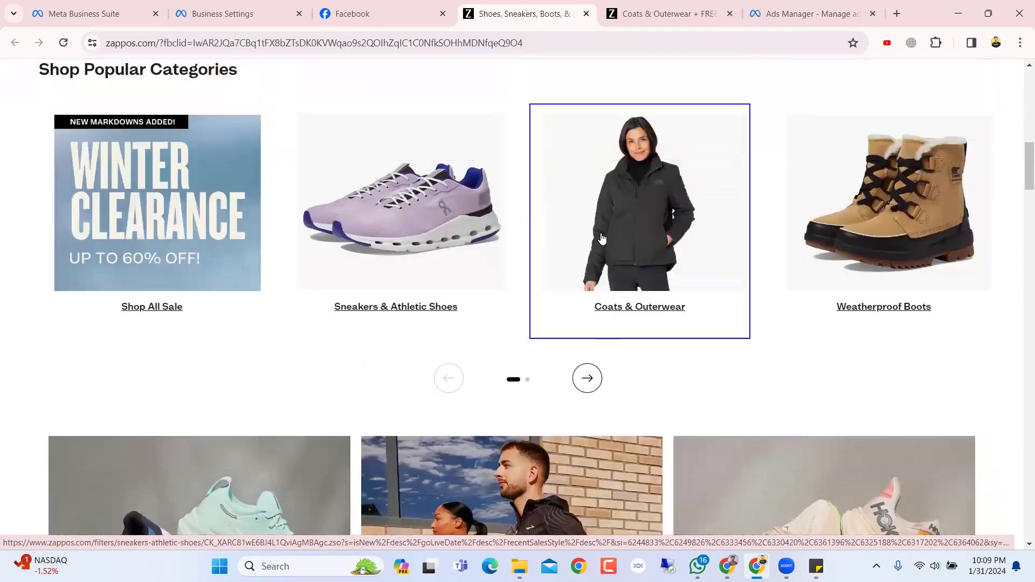
# Return to the Coats & Outerwear listing and look through its jackets, prices and filters.
pyautogui.click(609, 264)
pyautogui.scroll(-5, 384, 299)
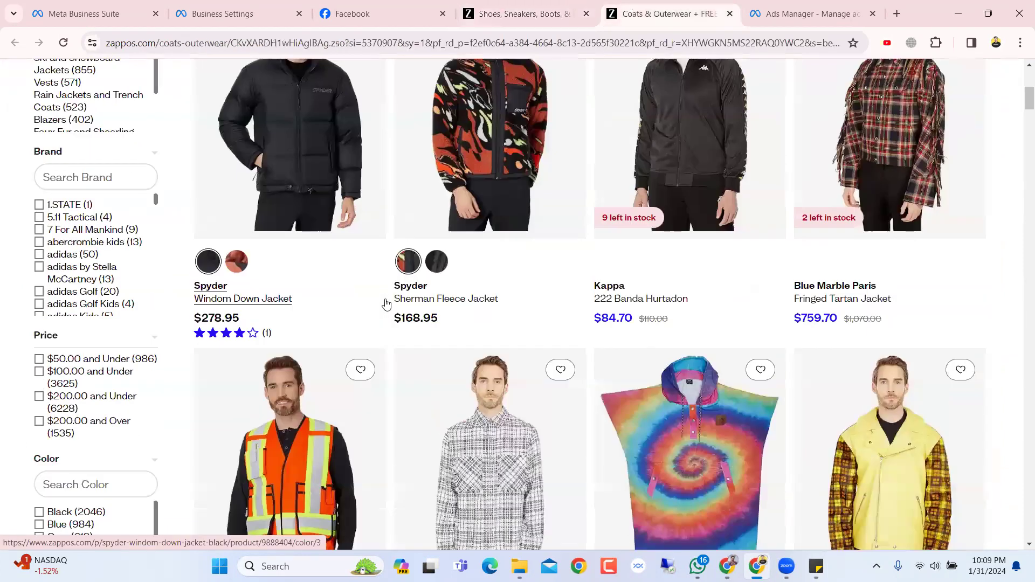
pyautogui.scroll(-5, 386, 348)
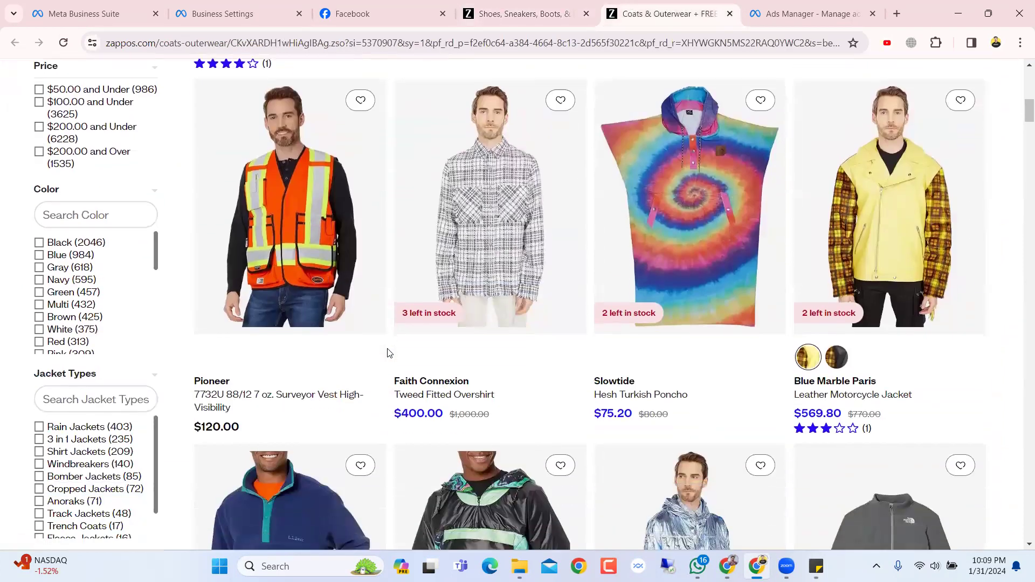
pyautogui.scroll(10, 386, 352)
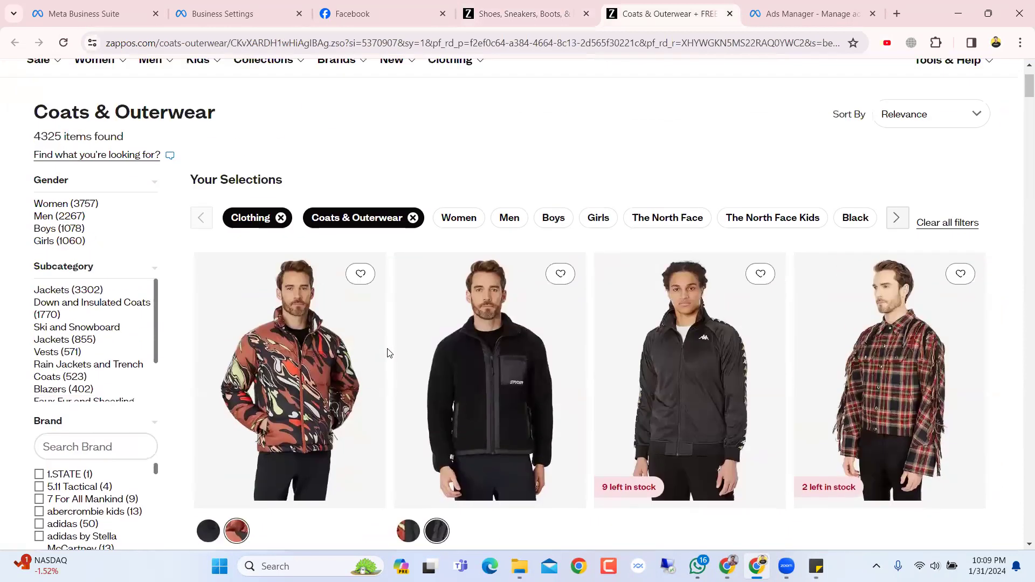
# Open the multicolor Spyder Windom Down Jacket from the listing in a new browser tab and switch to that tab.
pyautogui.scroll(-4, 339, 182)
pyautogui.rightClick(327, 170)
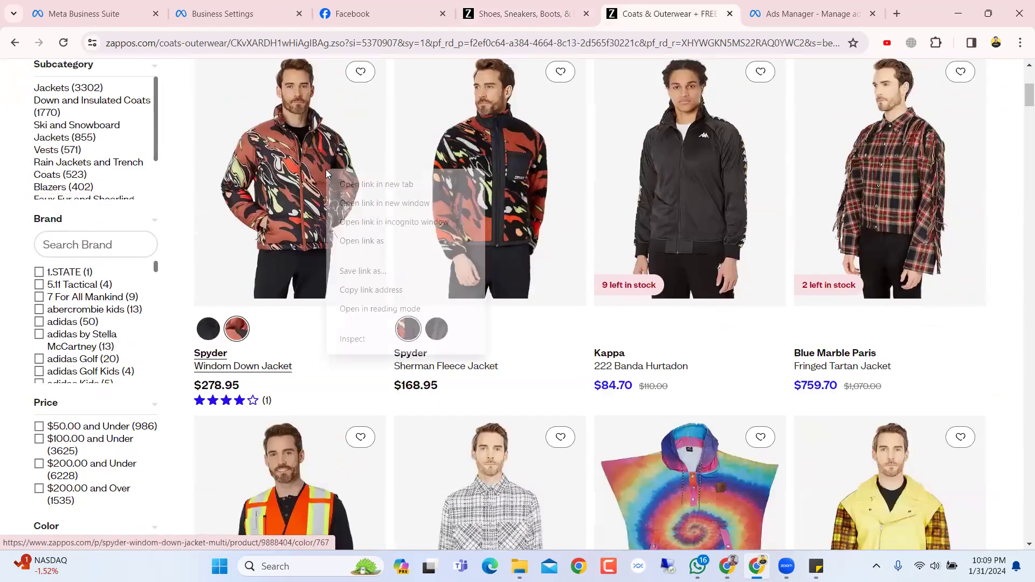
pyautogui.click(352, 189)
pyautogui.click(663, 4)
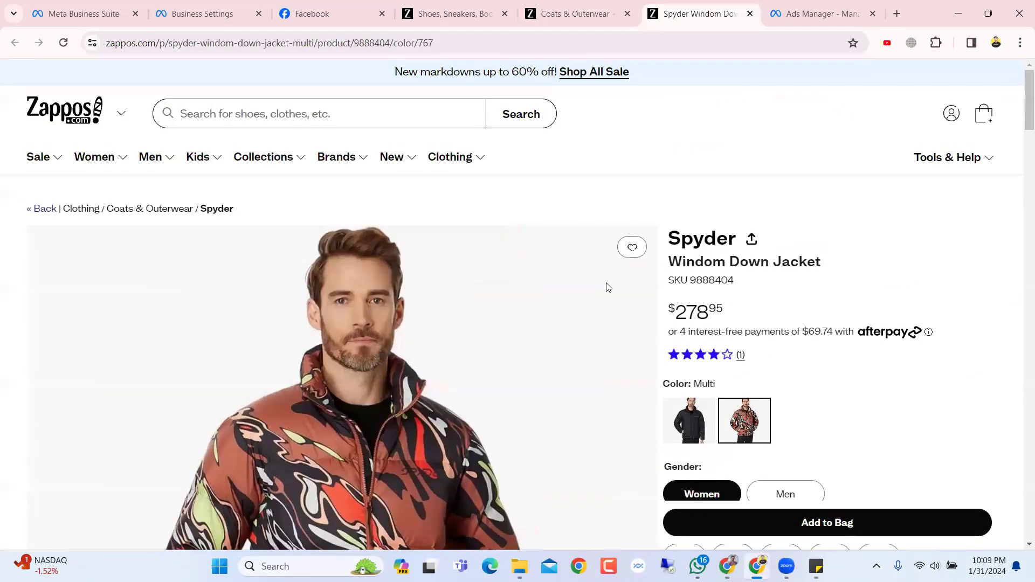
pyautogui.rightClick(482, 42)
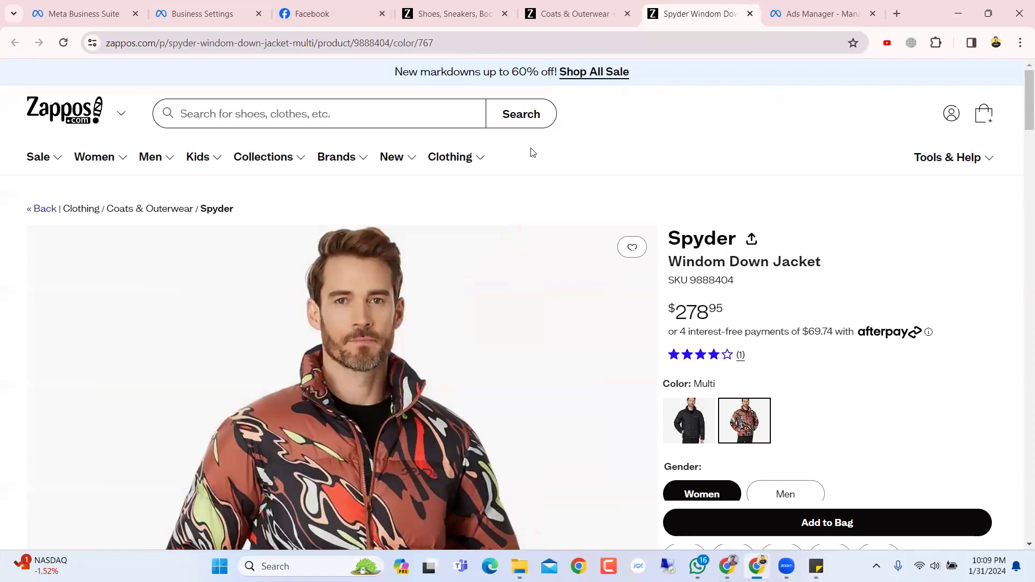
pyautogui.click(531, 163)
pyautogui.click(576, 139)
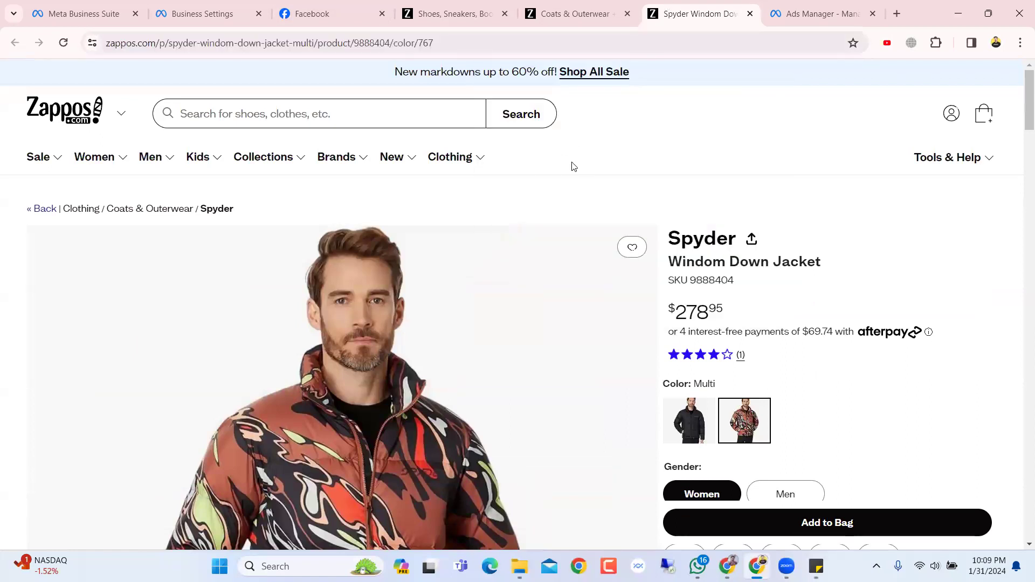
# Examine the Spyder Windom Down Jacket page, including its photos, price, sizes and product information.
pyautogui.scroll(-1, 571, 162)
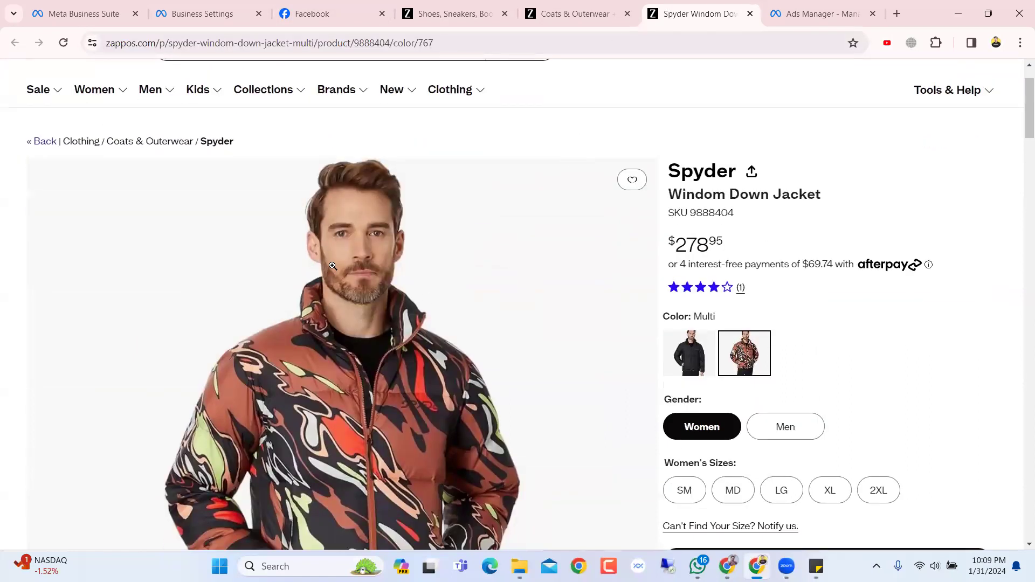
pyautogui.scroll(-5, 332, 264)
pyautogui.scroll(2, 330, 252)
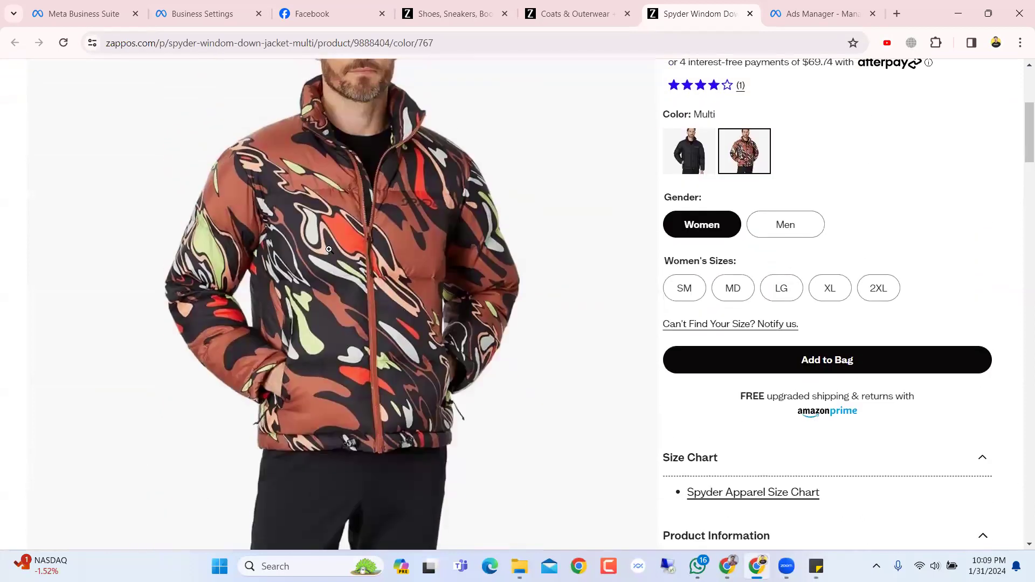
pyautogui.scroll(-1, 329, 249)
pyautogui.scroll(4, 334, 237)
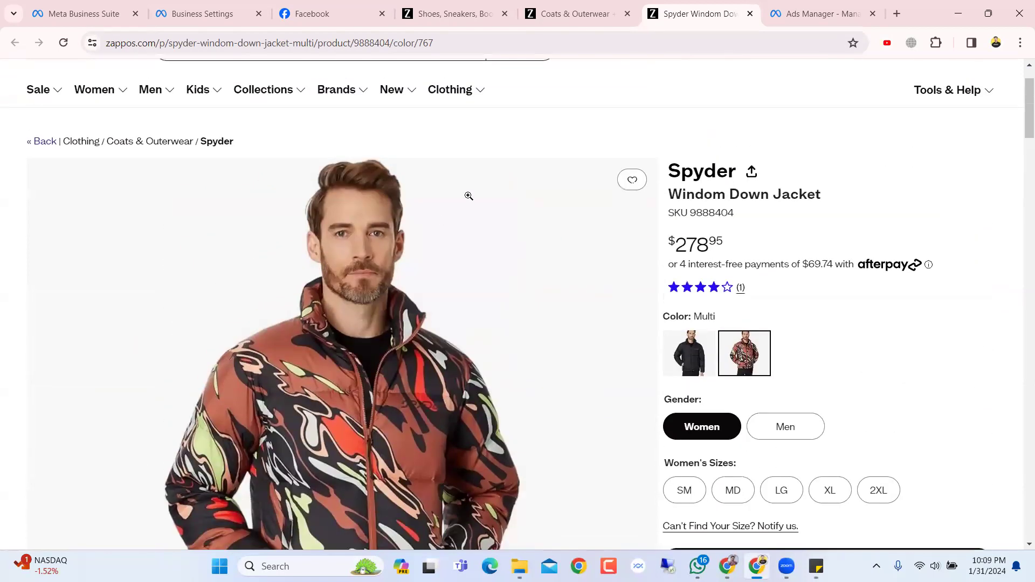
pyautogui.scroll(-6, 335, 229)
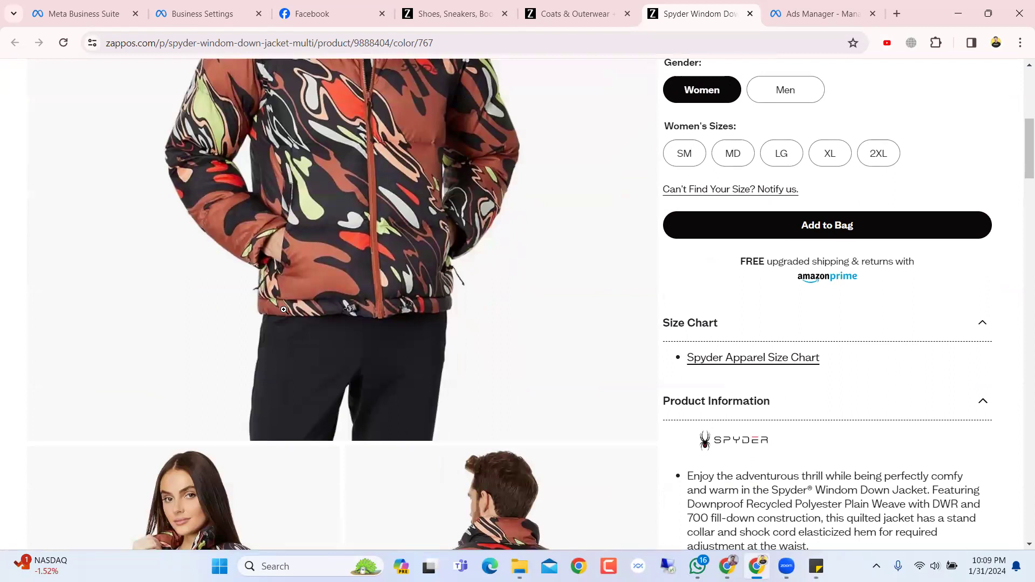
pyautogui.scroll(-1, 357, 242)
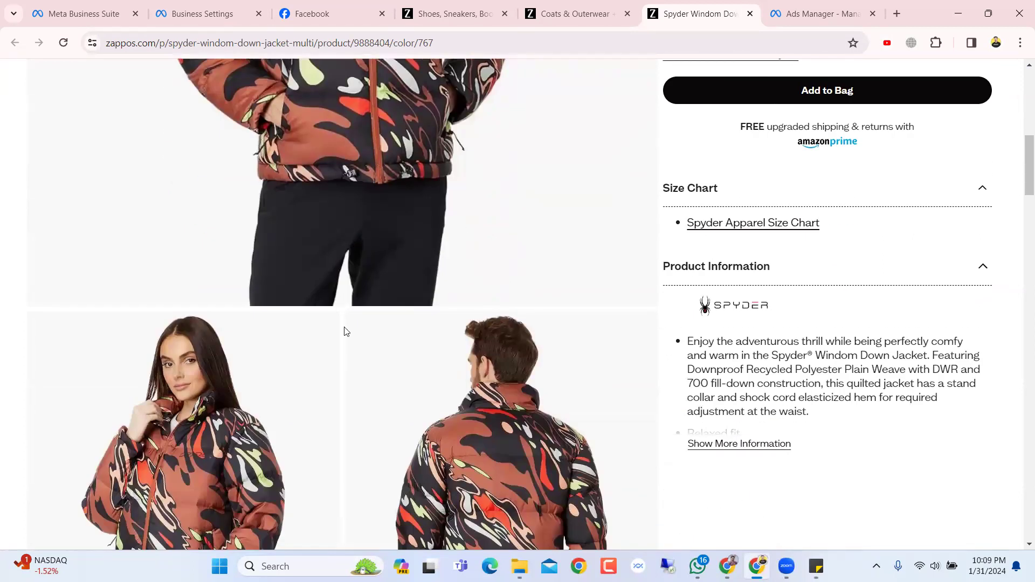
pyautogui.scroll(-5, 346, 331)
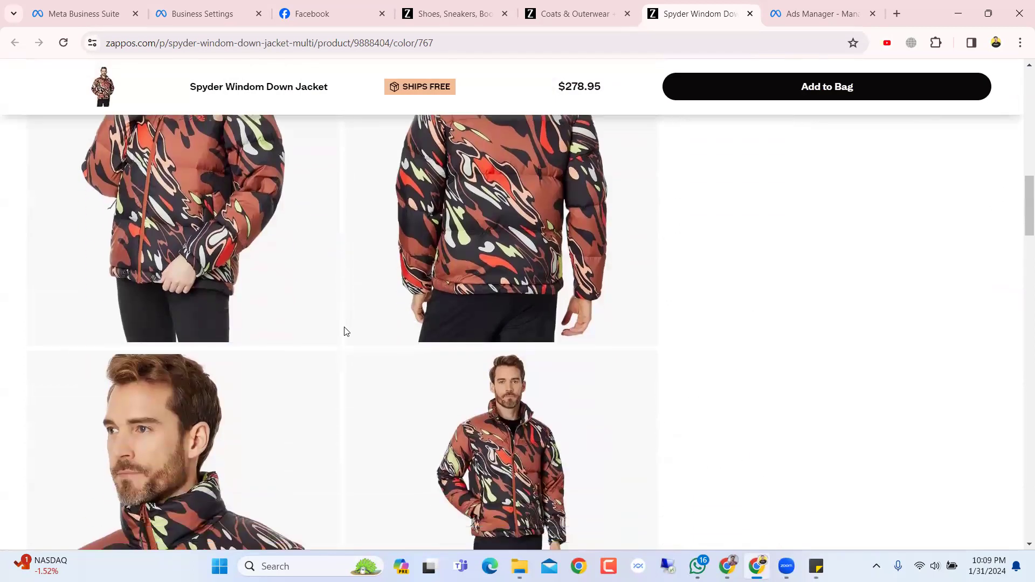
pyautogui.scroll(-2, 346, 331)
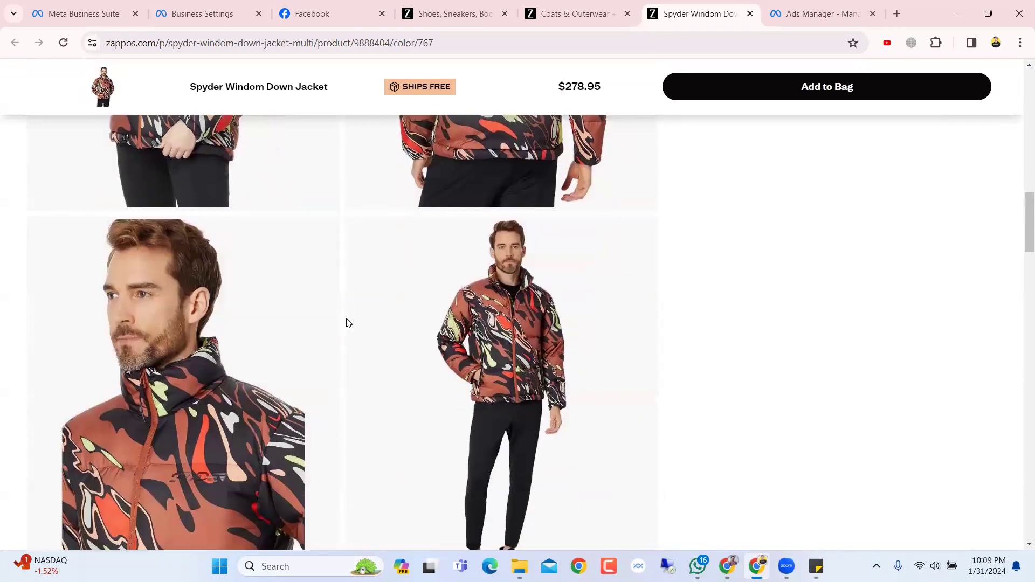
pyautogui.scroll(4, 349, 319)
pyautogui.scroll(3, 348, 320)
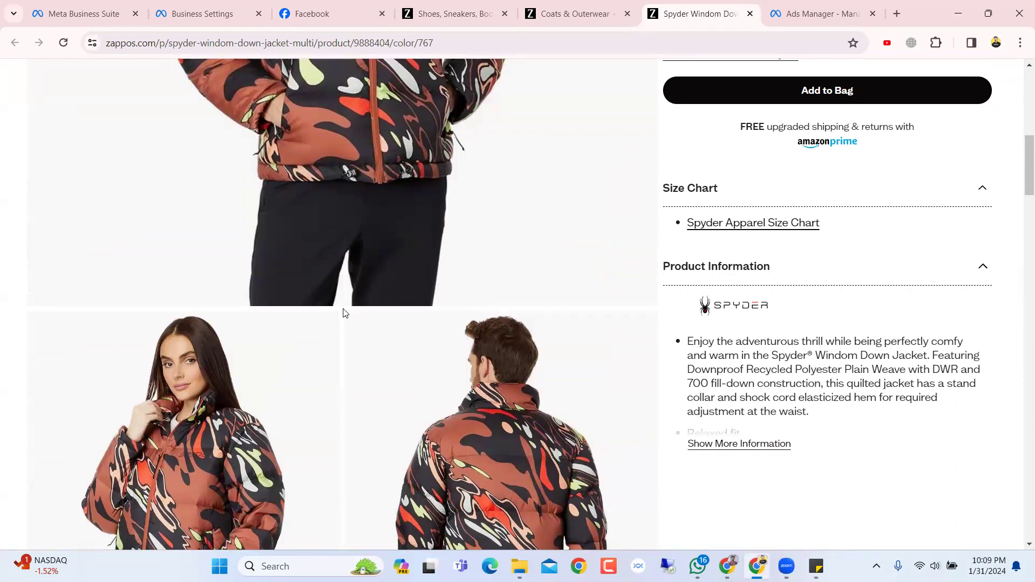
pyautogui.scroll(6, 345, 313)
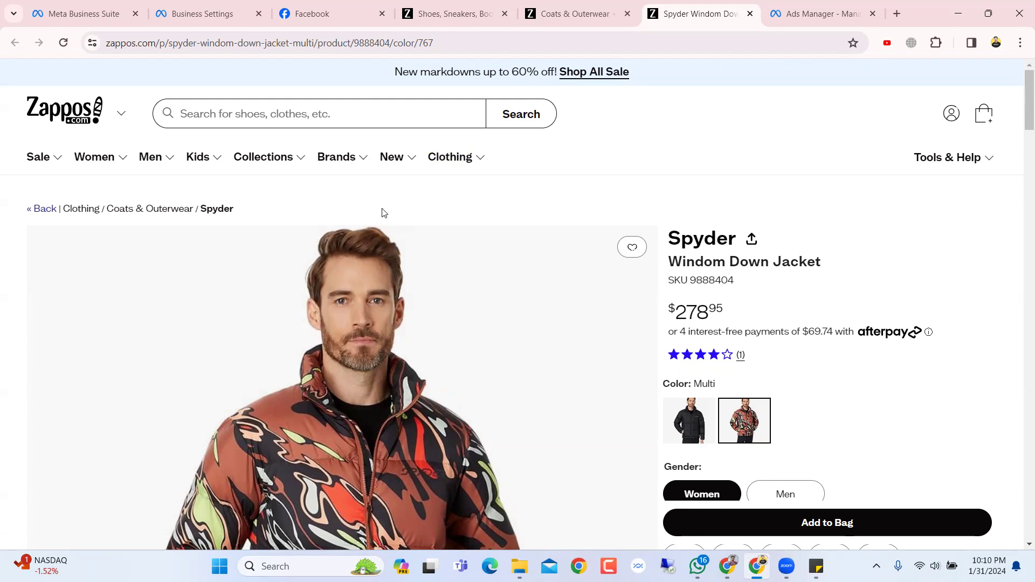
# Switch back to the Coats & Outerwear listing and compare the range of products with the single jacket page.
pyautogui.click(614, 9)
pyautogui.click(650, 6)
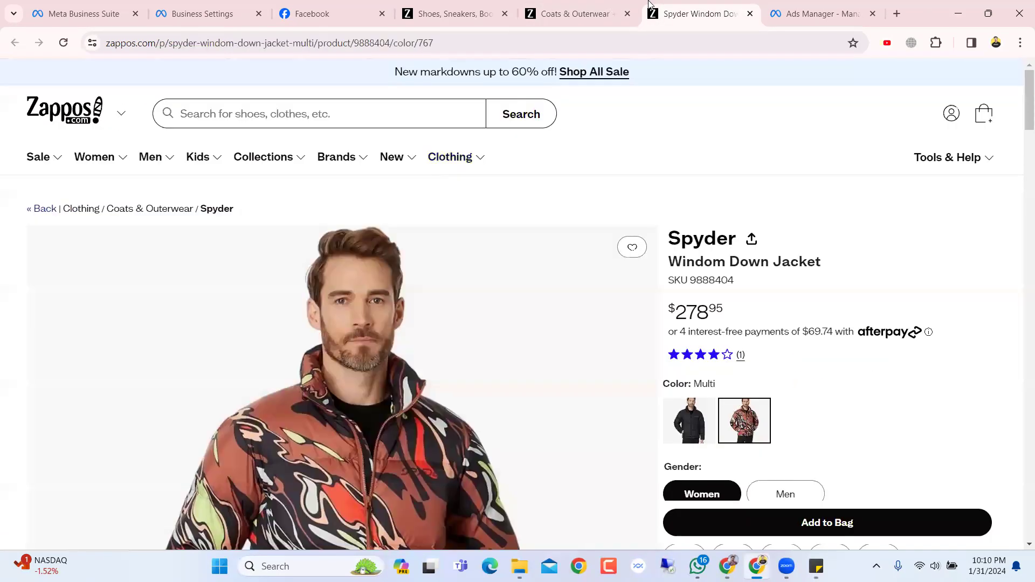
pyautogui.click(617, 5)
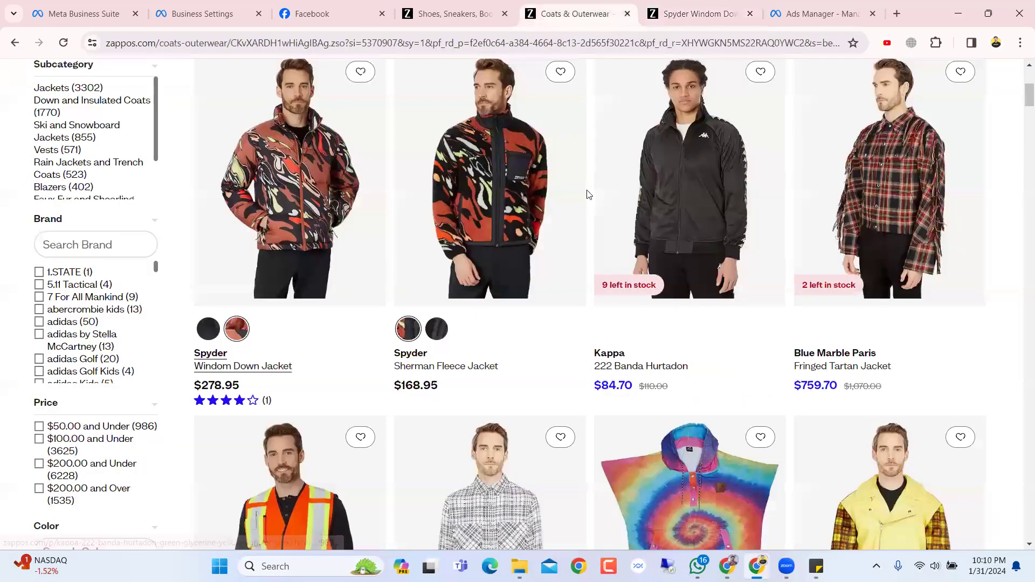
pyautogui.scroll(-5, 592, 199)
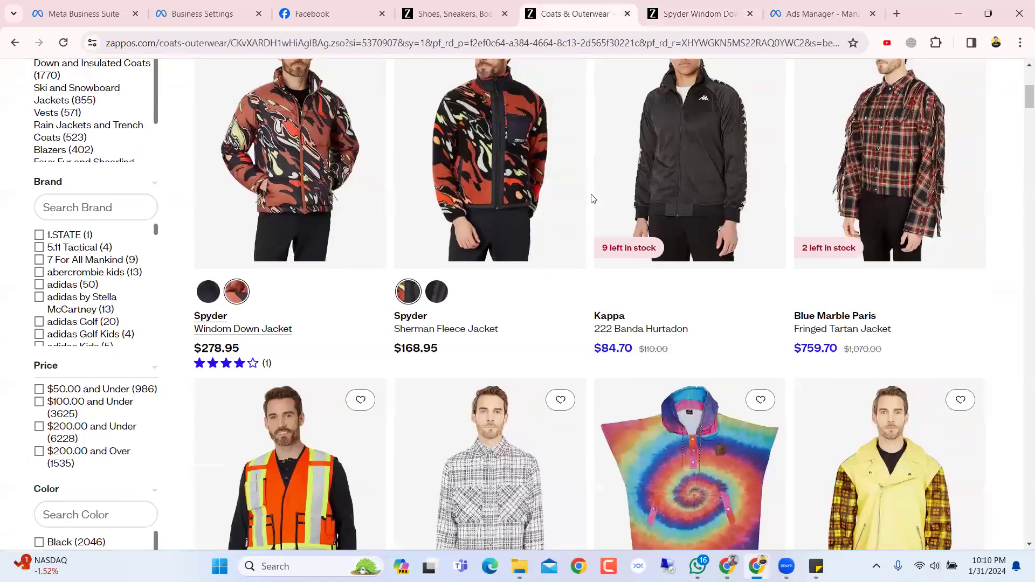
pyautogui.scroll(2, 539, 71)
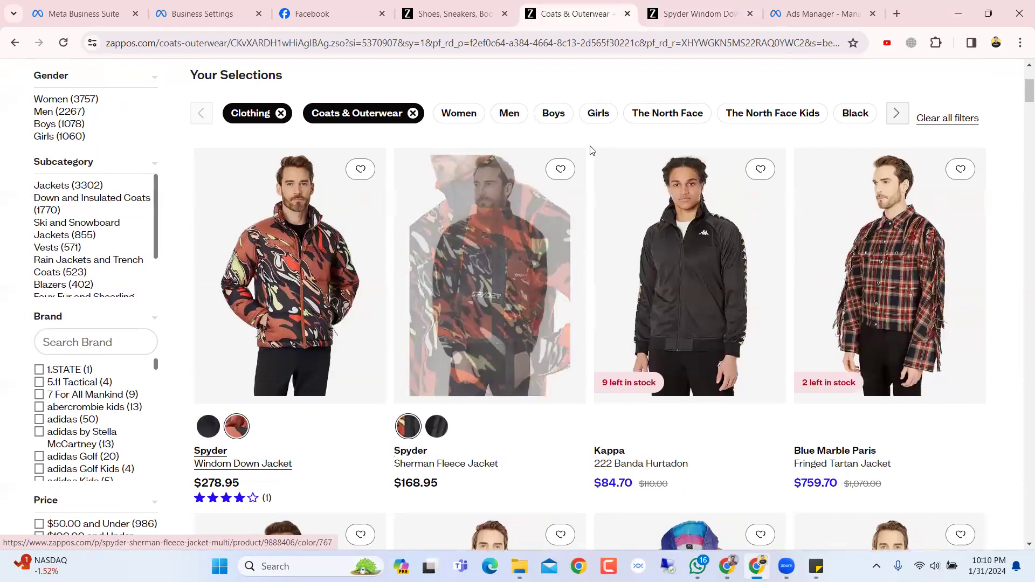
pyautogui.scroll(-2, 590, 151)
pyautogui.scroll(-2, 592, 151)
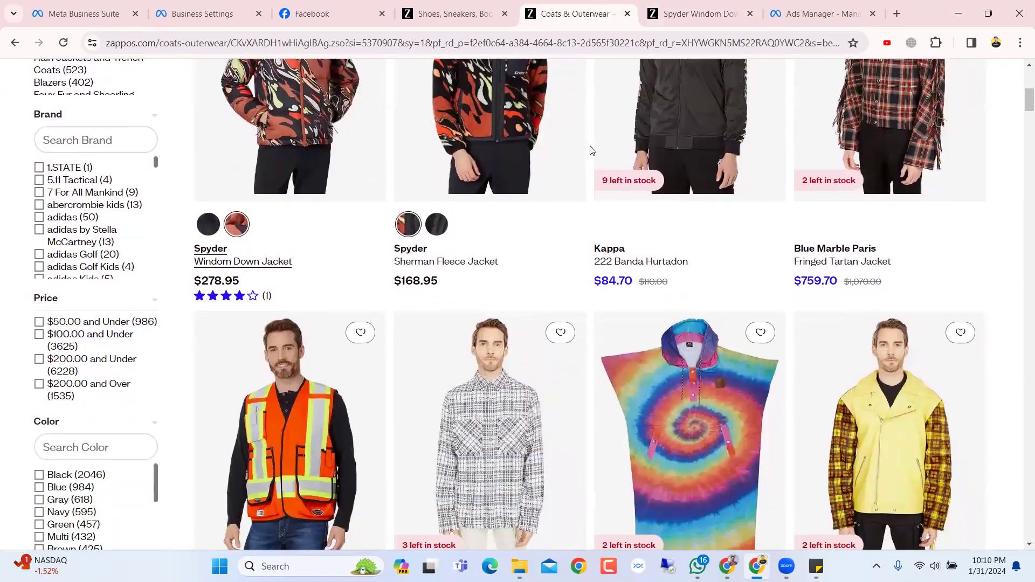
pyautogui.scroll(5, 591, 150)
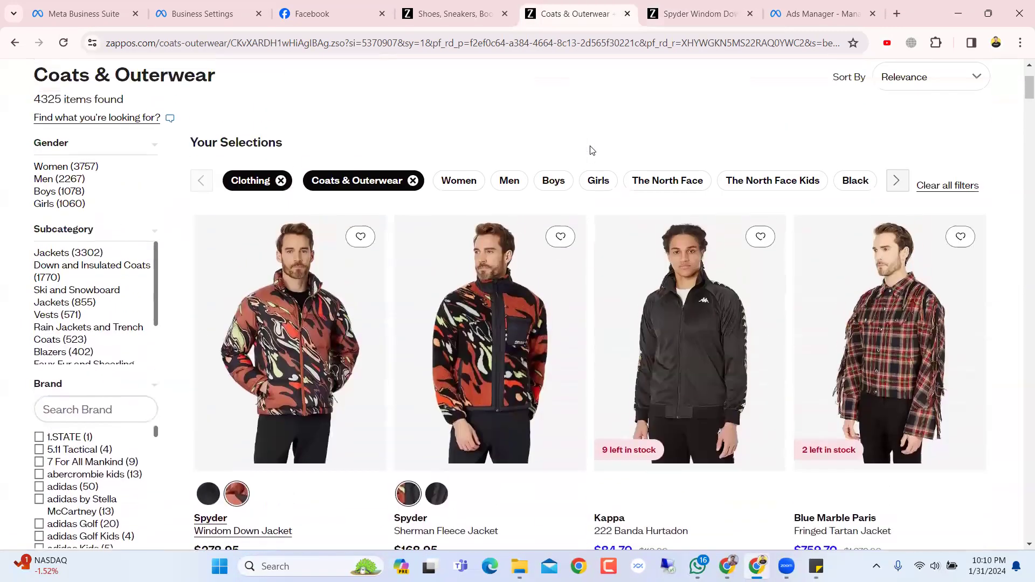
# Check the campaign objective choices in Ads Manager and return to the Spyder jacket page.
pyautogui.click(820, 13)
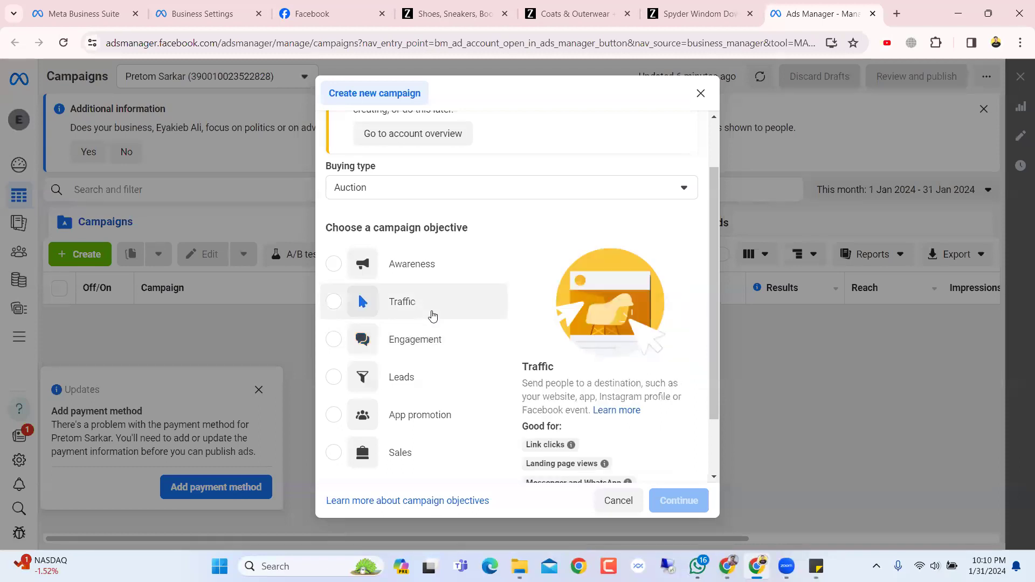
pyautogui.click(714, 6)
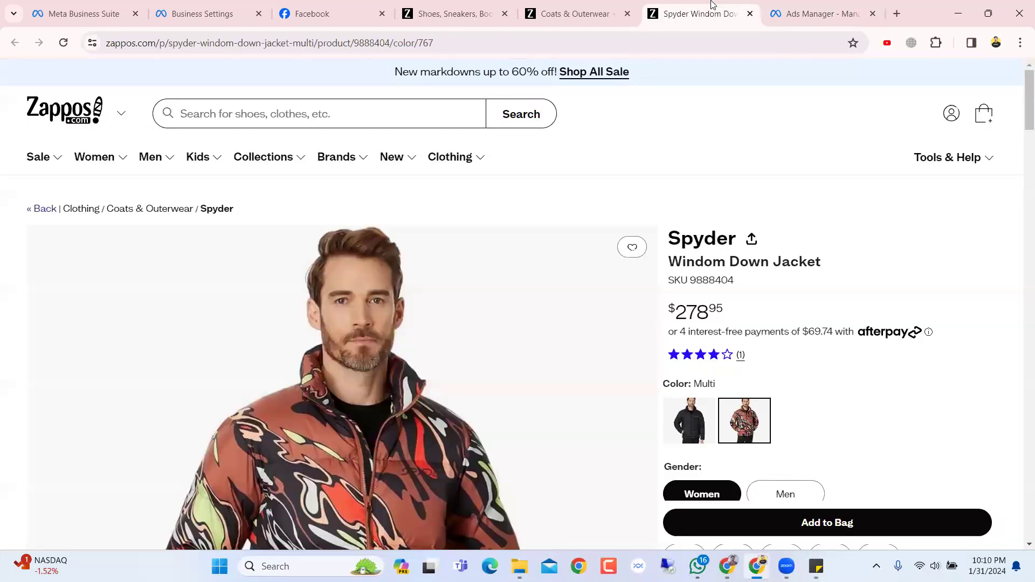
pyautogui.scroll(-5, 654, 291)
pyautogui.scroll(5, 654, 292)
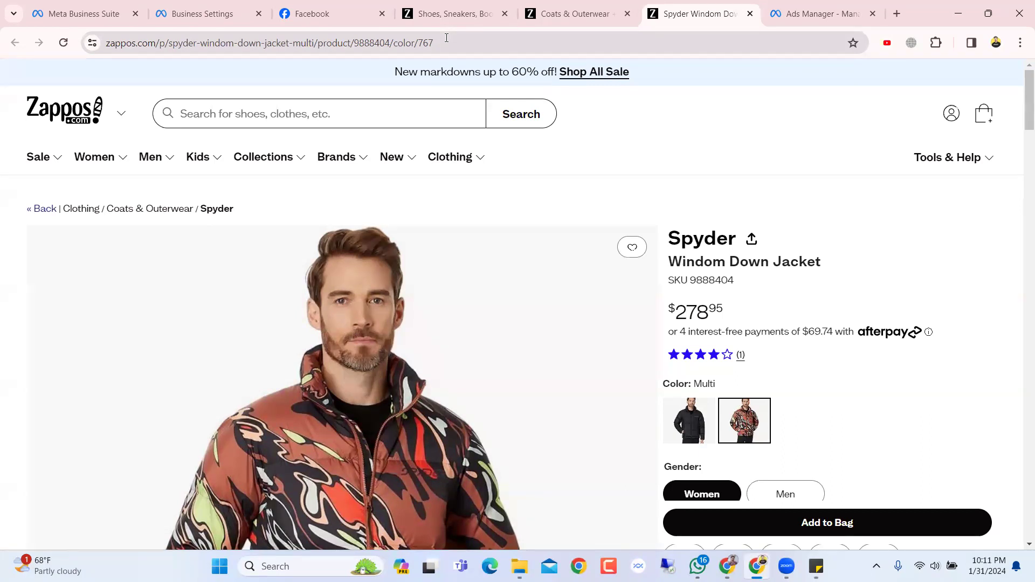
# Review the jacket's purchase options, previewing the black color and switching back to Multi.
pyautogui.scroll(-1, 662, 176)
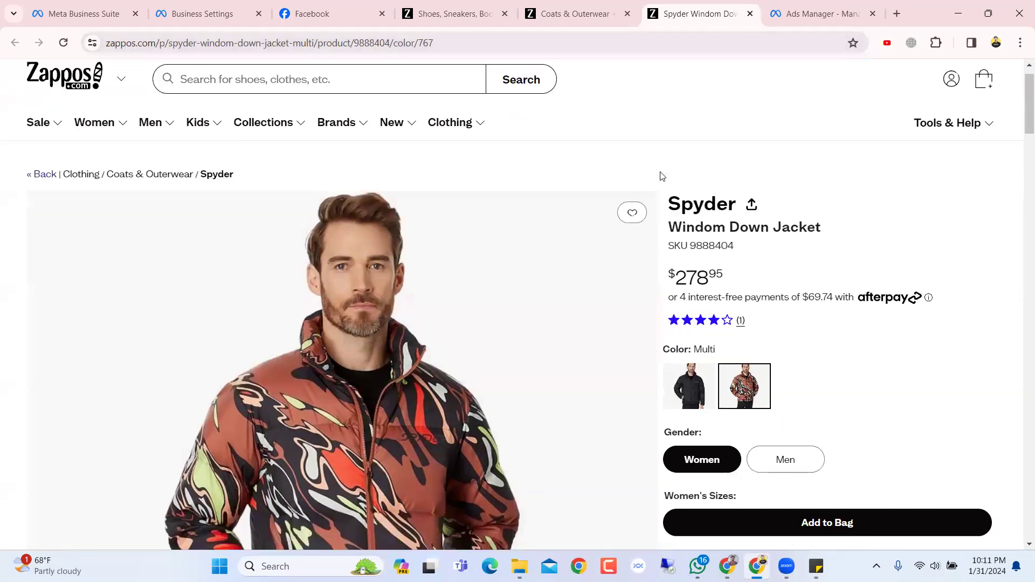
pyautogui.scroll(-5, 628, 134)
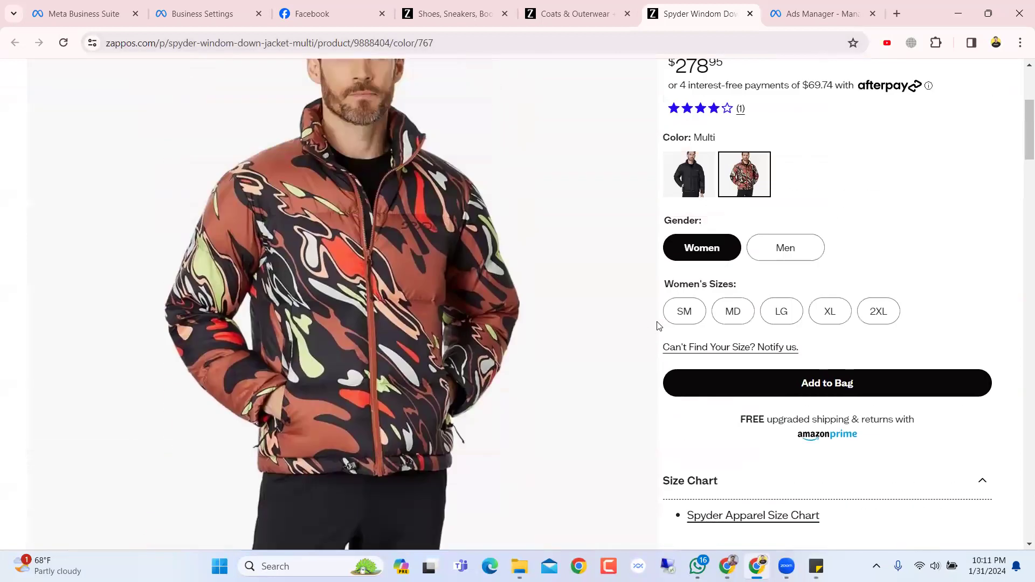
pyautogui.scroll(3, 657, 325)
pyautogui.click(700, 285)
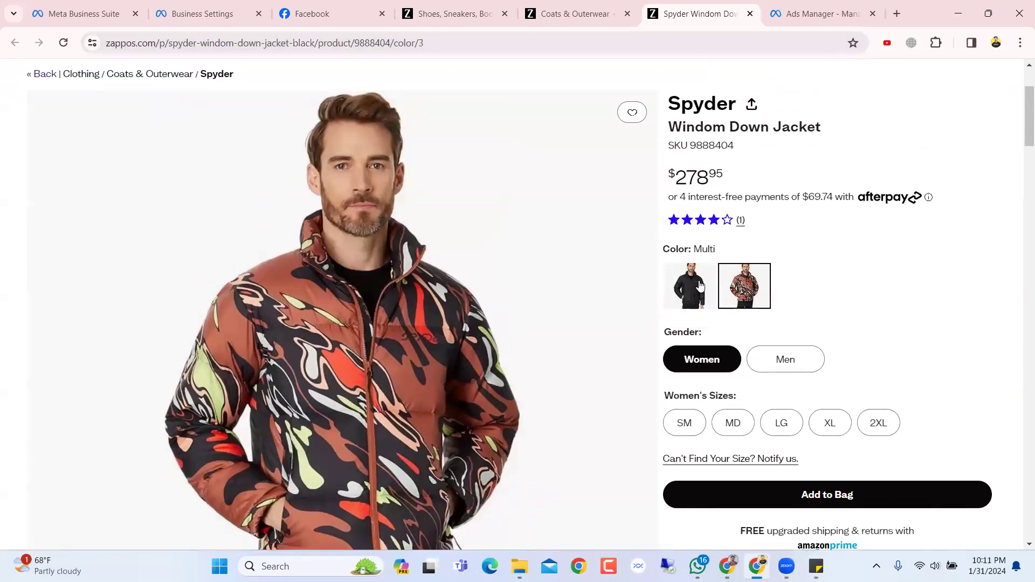
pyautogui.click(757, 285)
# Recheck the jacket's product details and go back to the Coats & Outerwear listing tab.
pyautogui.scroll(4, 827, 308)
pyautogui.scroll(-2, 828, 309)
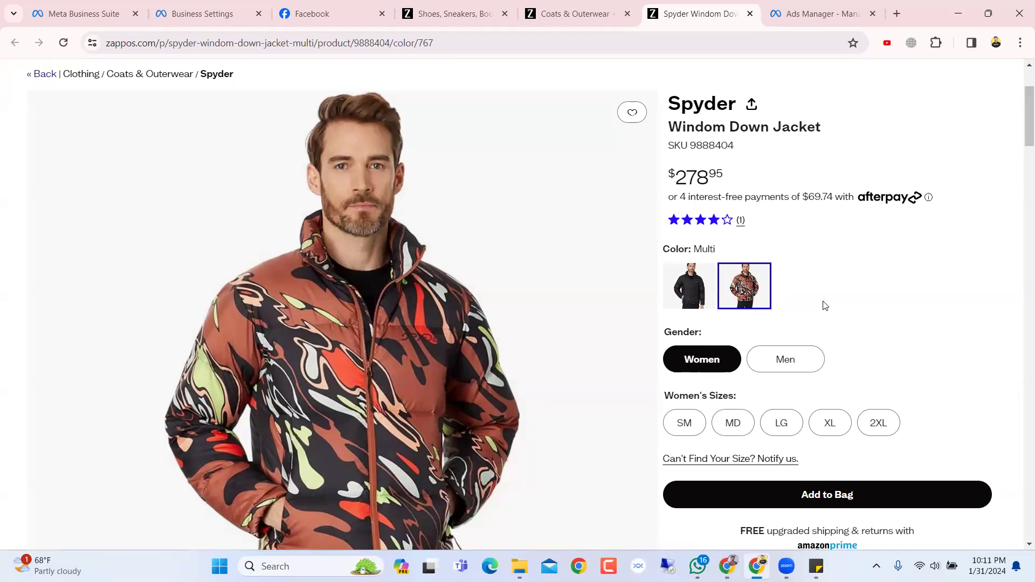
pyautogui.scroll(2, 823, 305)
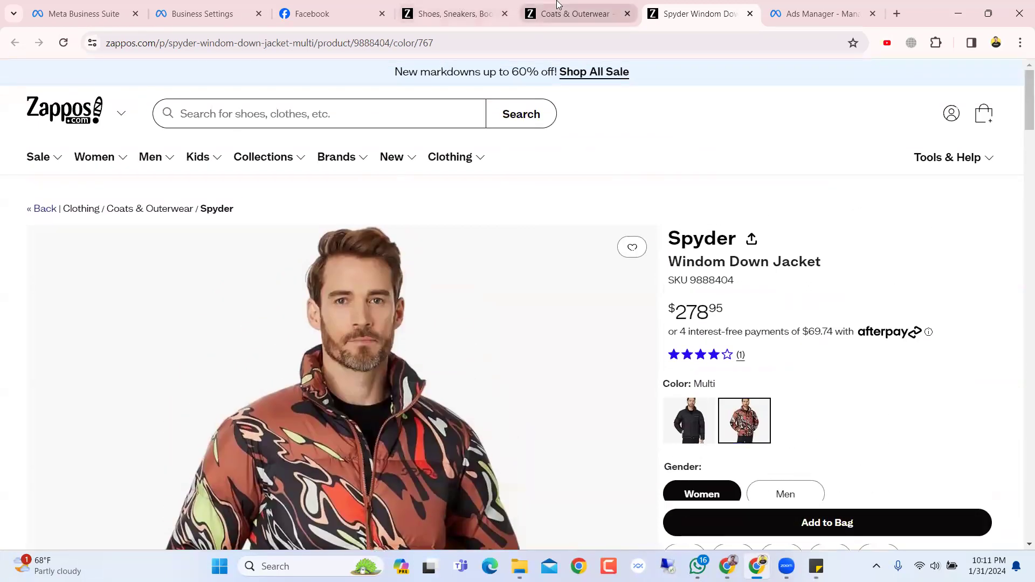
pyautogui.click(557, 5)
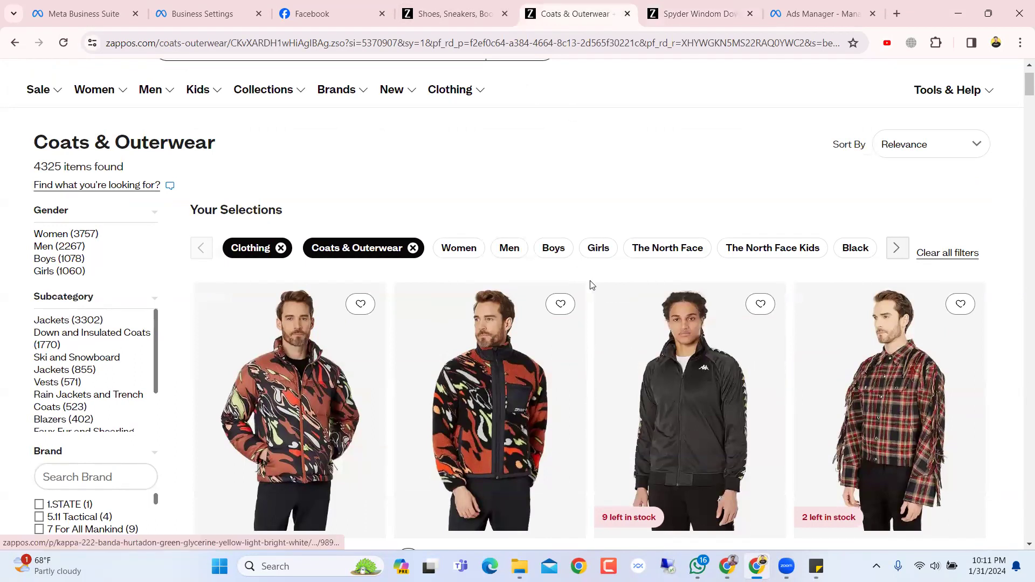
# Compare the Coats & Outerwear category listing with the single Spyder Windom Down Jacket product page.
pyautogui.scroll(-1, 592, 285)
pyautogui.scroll(2, 591, 284)
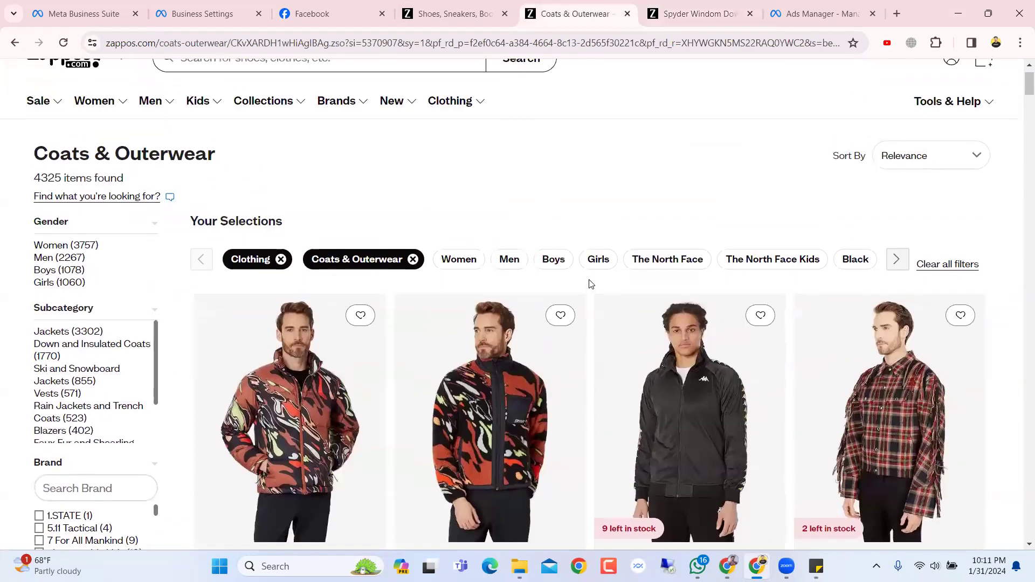
pyautogui.scroll(-1, 591, 285)
pyautogui.scroll(1, 591, 284)
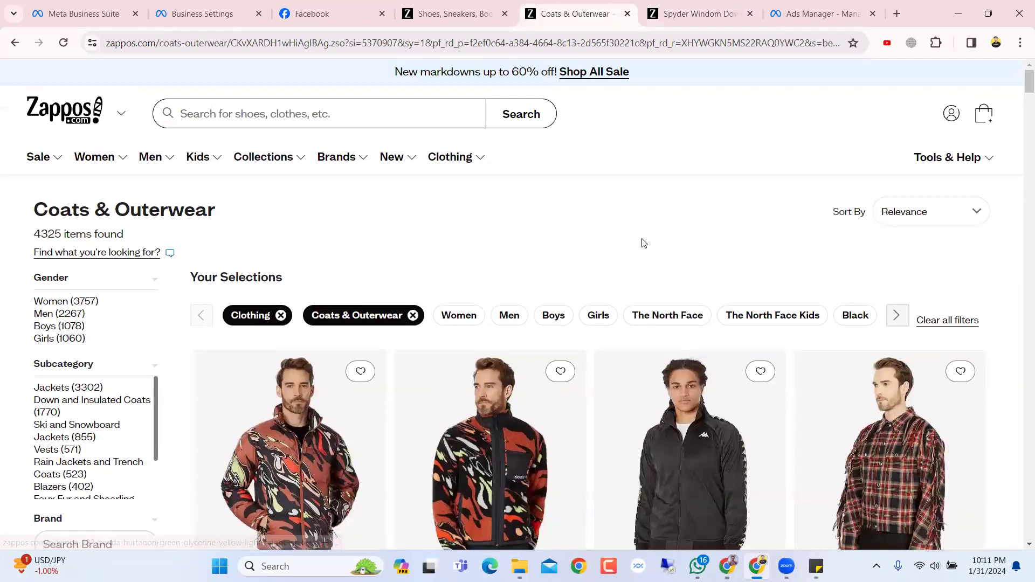
pyautogui.scroll(-2, 593, 293)
pyautogui.scroll(1, 593, 294)
pyautogui.click(732, 5)
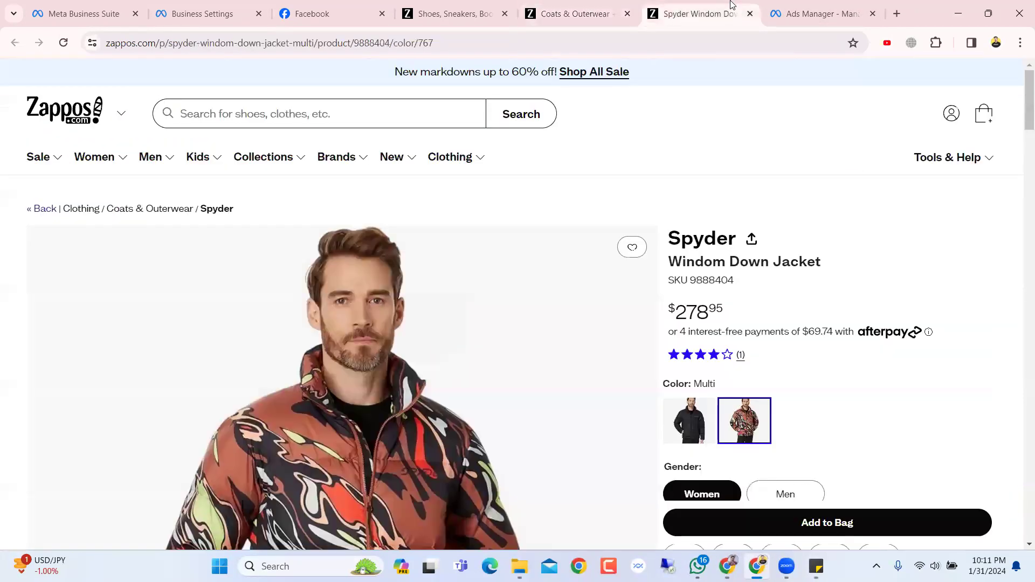
pyautogui.scroll(-1, 802, 474)
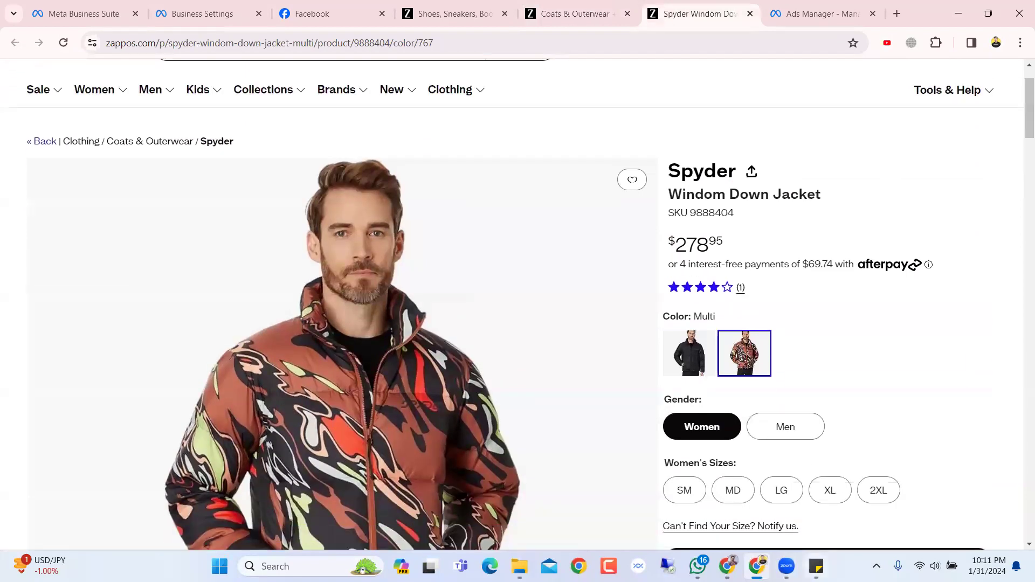
# Add a "traffic" line below "usa, canada," in the sticky note, checking the campaign objectives in Ads Manager.
pyautogui.click(816, 566)
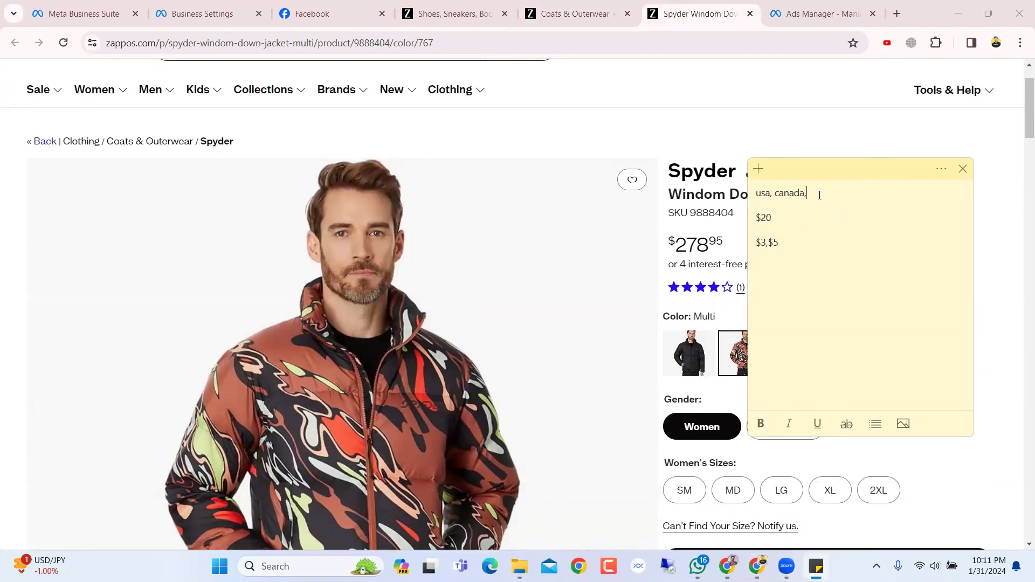
pyautogui.press('Return')
pyautogui.click(701, 7)
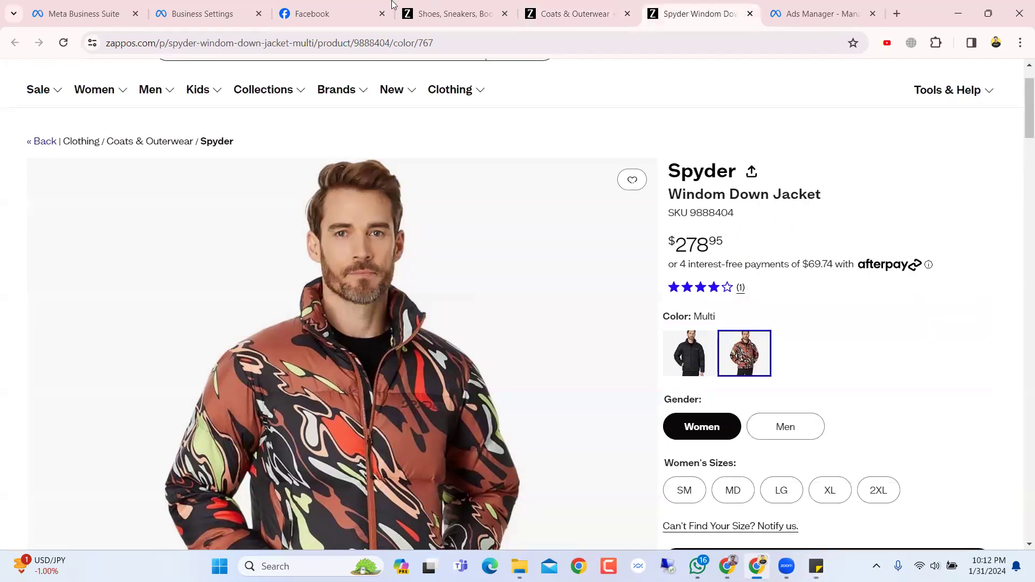
pyautogui.click(830, 13)
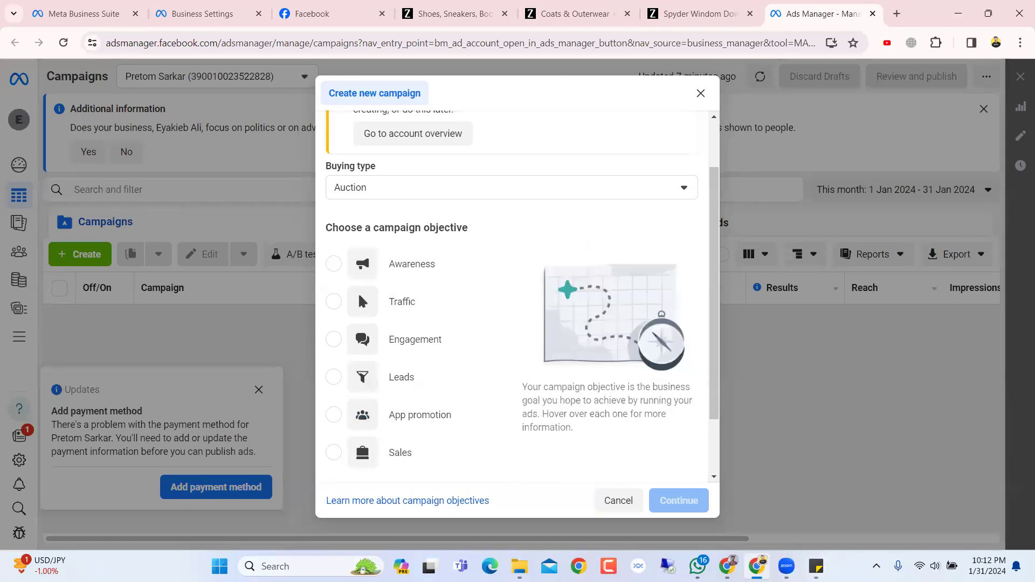
pyautogui.click(816, 566)
pyautogui.write('traffic')
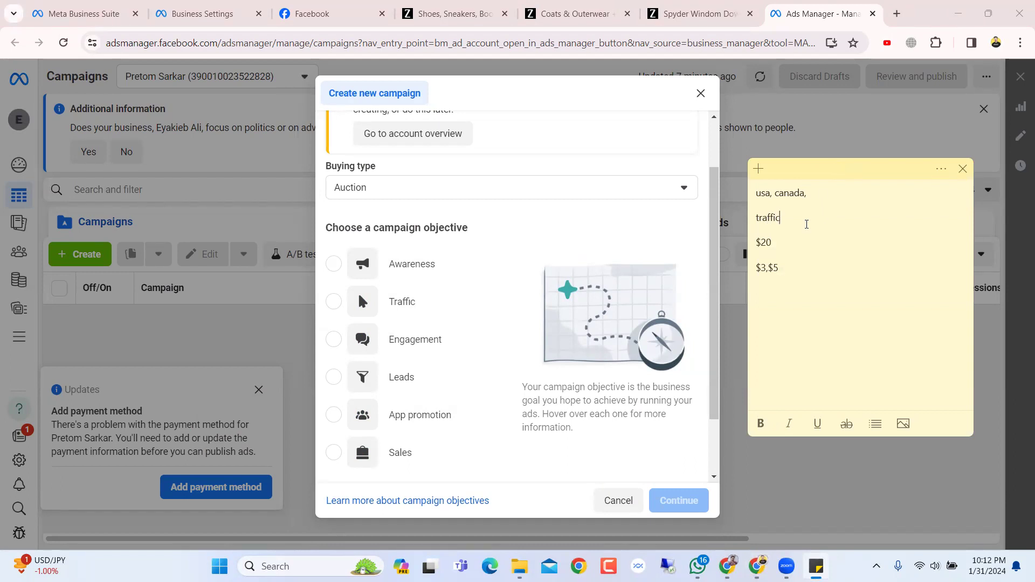
# Create a campaign with the Traffic objective using the manual traffic campaign setup.
pyautogui.click(433, 306)
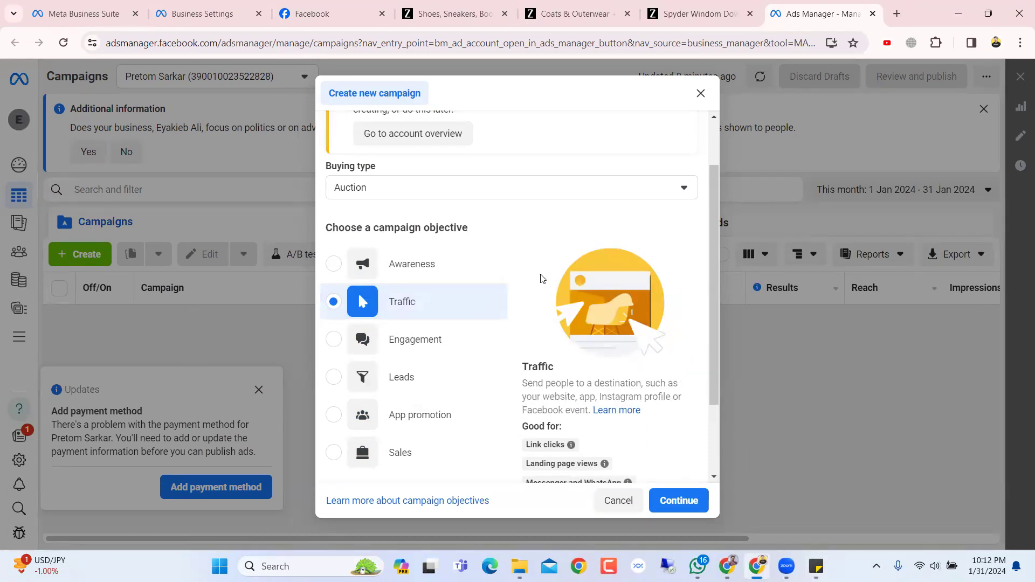
pyautogui.scroll(-2, 542, 276)
pyautogui.click(701, 509)
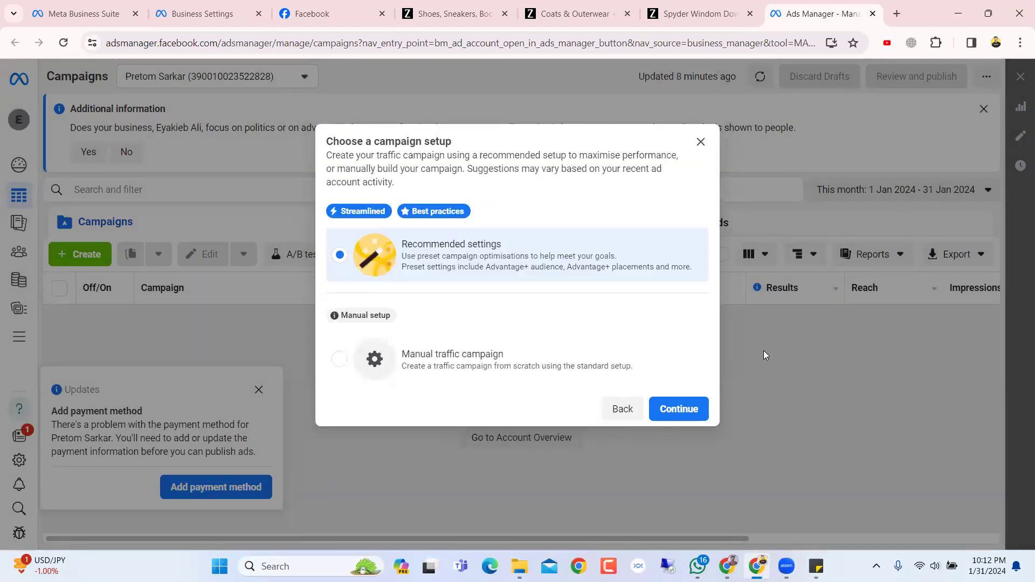
pyautogui.click(444, 361)
pyautogui.click(676, 406)
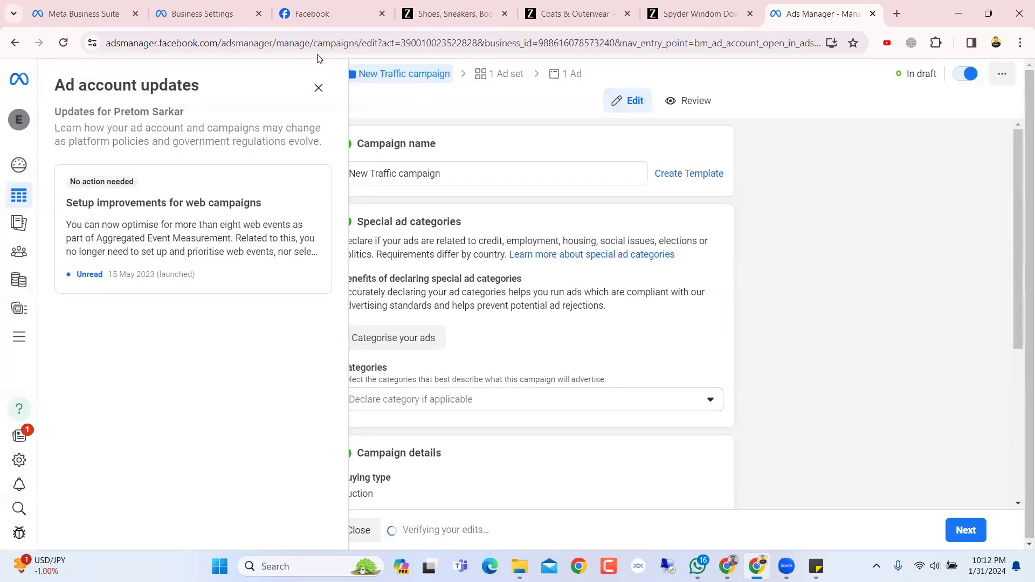
# Dismiss the ad account updates and the Leads campaign recommendation, and look over the new campaign's settings.
pyautogui.click(319, 88)
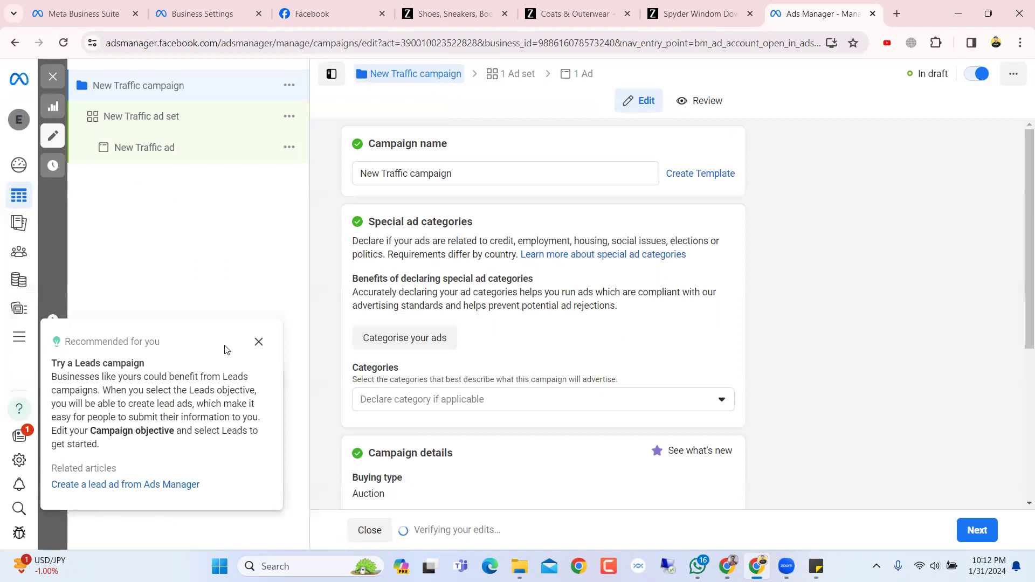
pyautogui.click(259, 389)
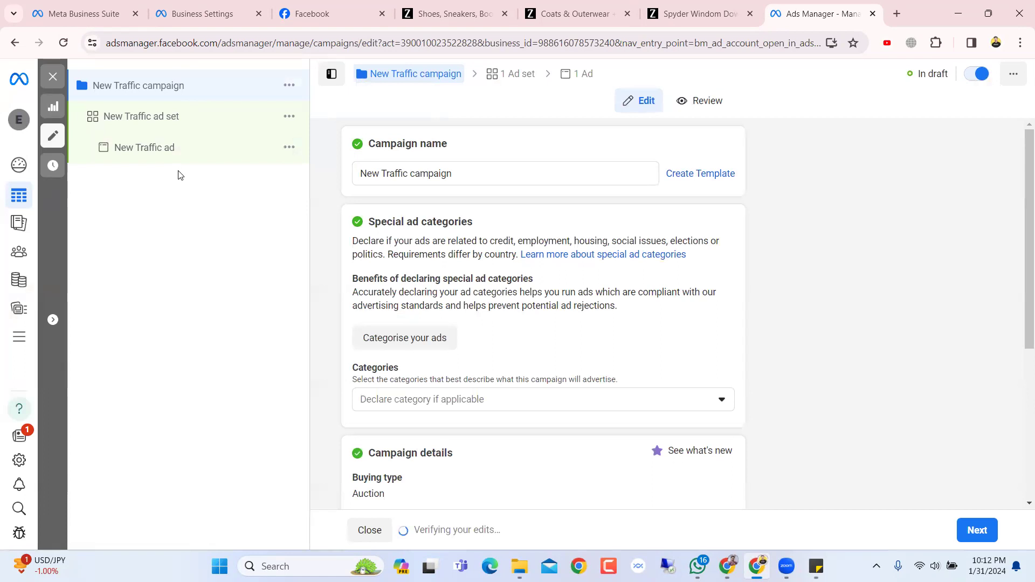
pyautogui.scroll(-5, 406, 410)
pyautogui.scroll(5, 406, 411)
# Check the product name on the Spyder jacket page and rename the campaign "Down Jacket Traffic campaign".
pyautogui.click(689, 6)
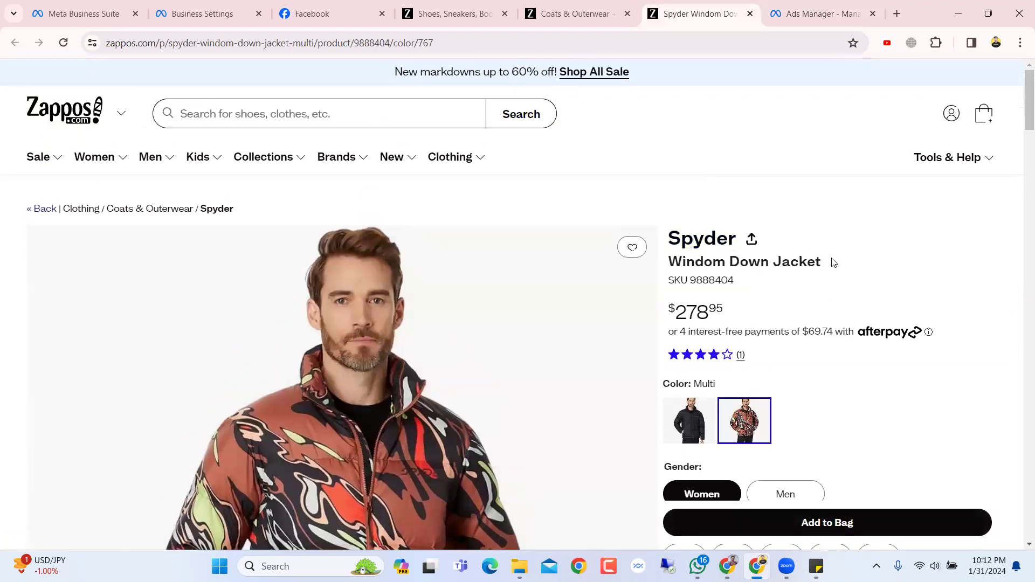
pyautogui.moveTo(828, 262); pyautogui.dragTo(746, 267)
pyautogui.moveTo(829, 261); pyautogui.dragTo(733, 261)
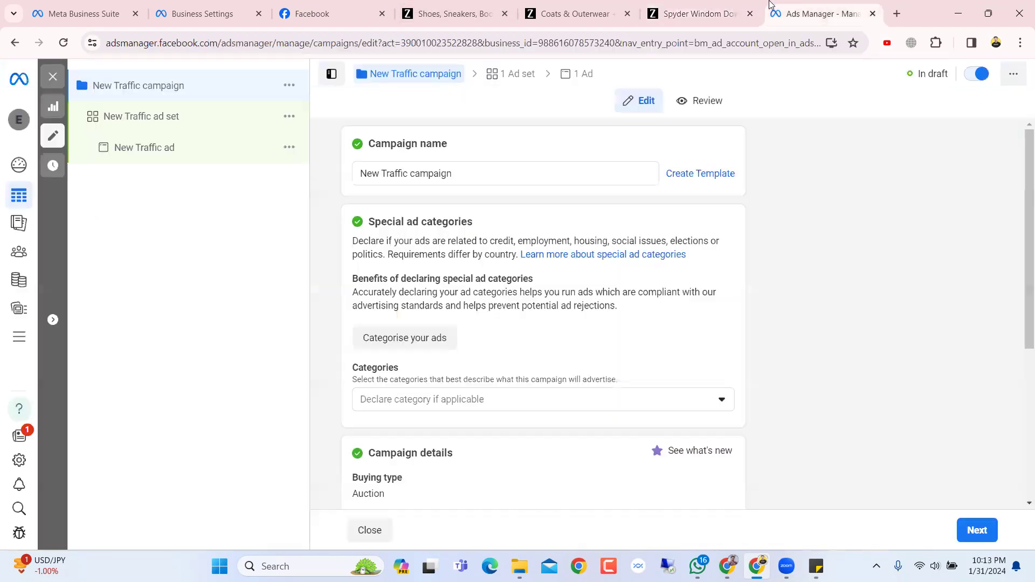
pyautogui.click(772, 11)
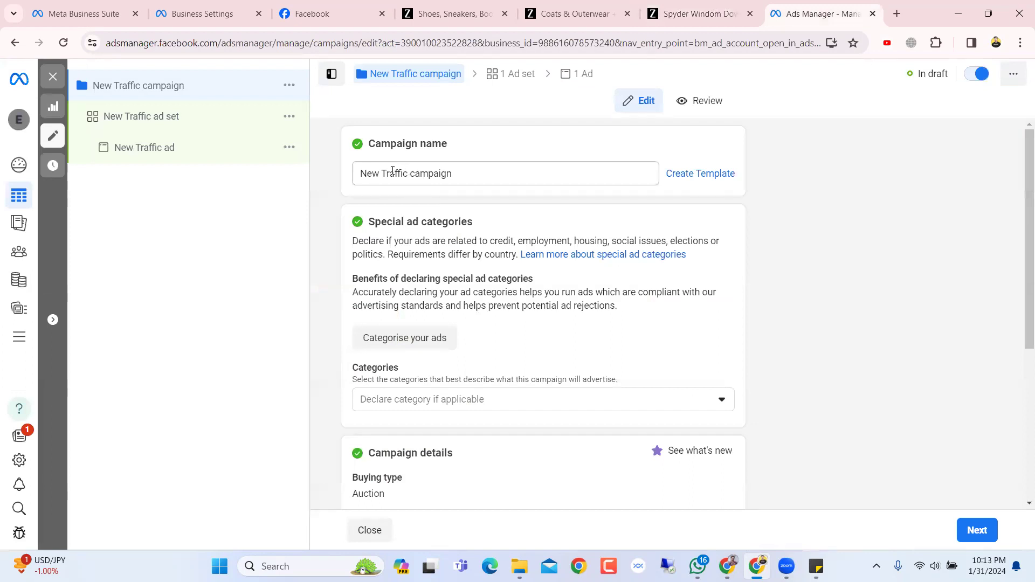
pyautogui.click(380, 172)
pyautogui.press('BackSpace')
pyautogui.press('BackSpace')
pyautogui.press('BackSpace')
pyautogui.write('Down Jacket')
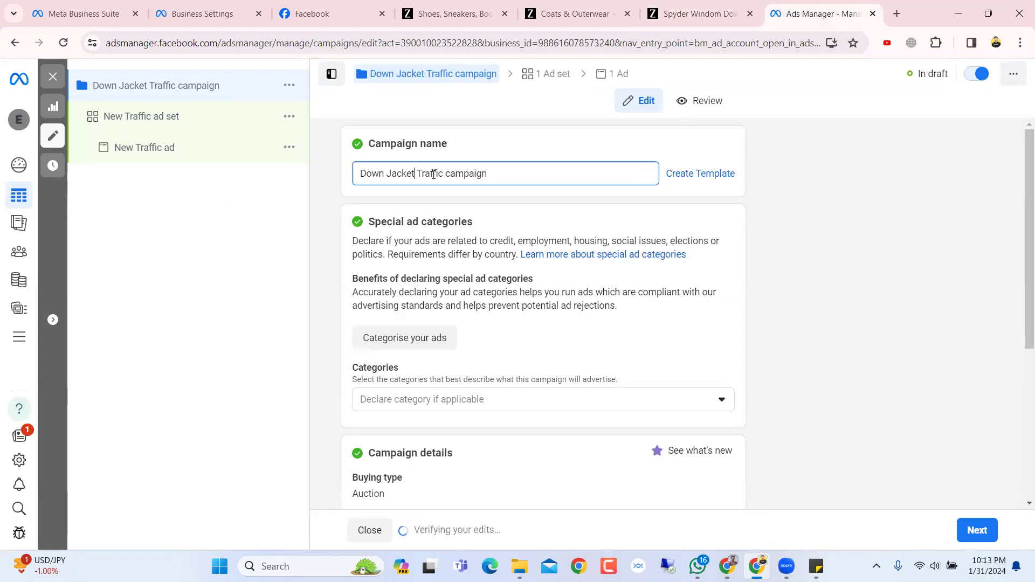
# Review the campaign settings and the available special ad categories without declaring one.
pyautogui.scroll(-5, 510, 174)
pyautogui.scroll(4, 510, 174)
pyautogui.scroll(-3, 509, 175)
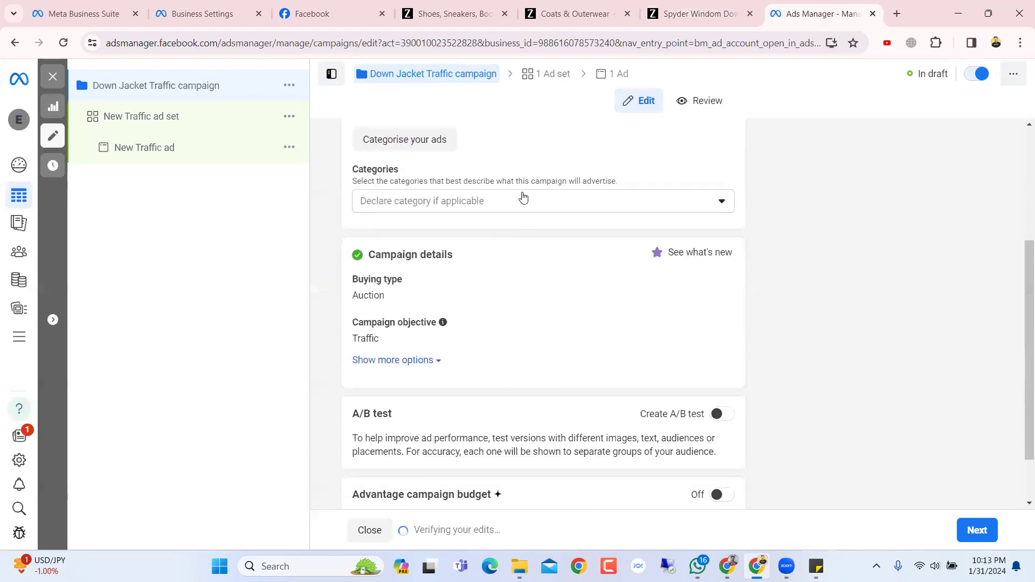
pyautogui.scroll(2, 735, 226)
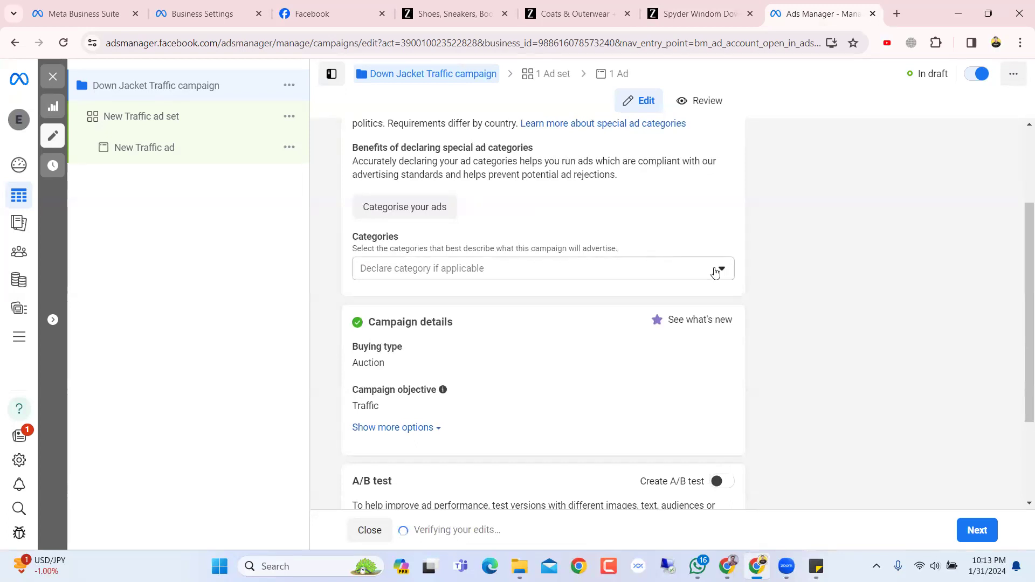
pyautogui.click(716, 270)
pyautogui.scroll(-2, 696, 277)
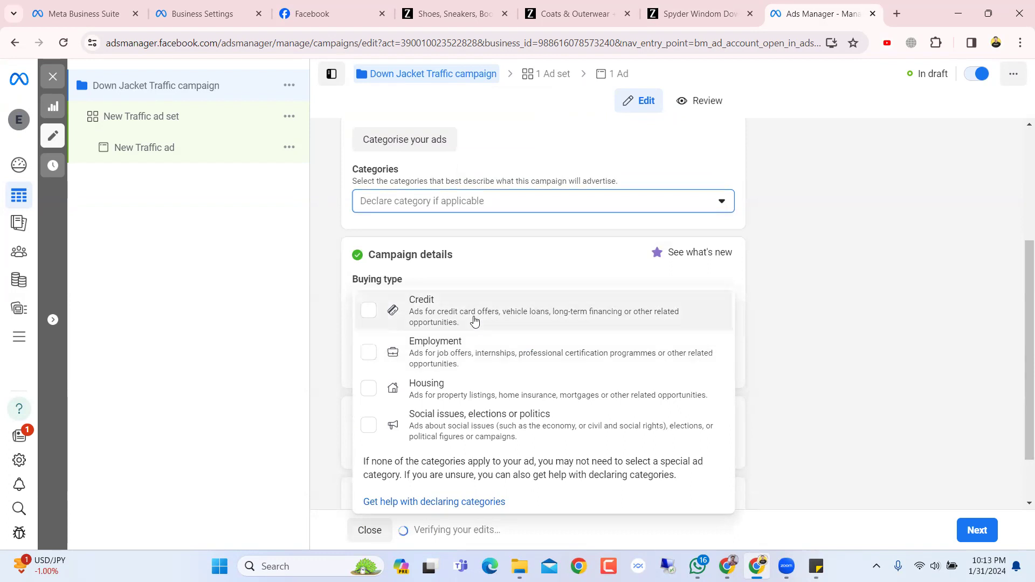
pyautogui.scroll(2, 814, 277)
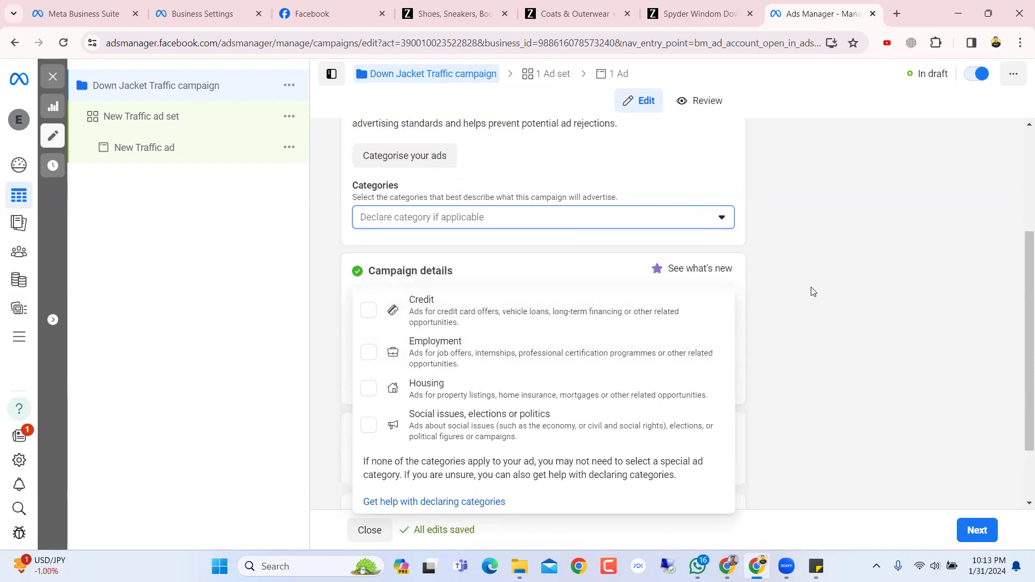
pyautogui.click(801, 269)
pyautogui.scroll(1, 801, 270)
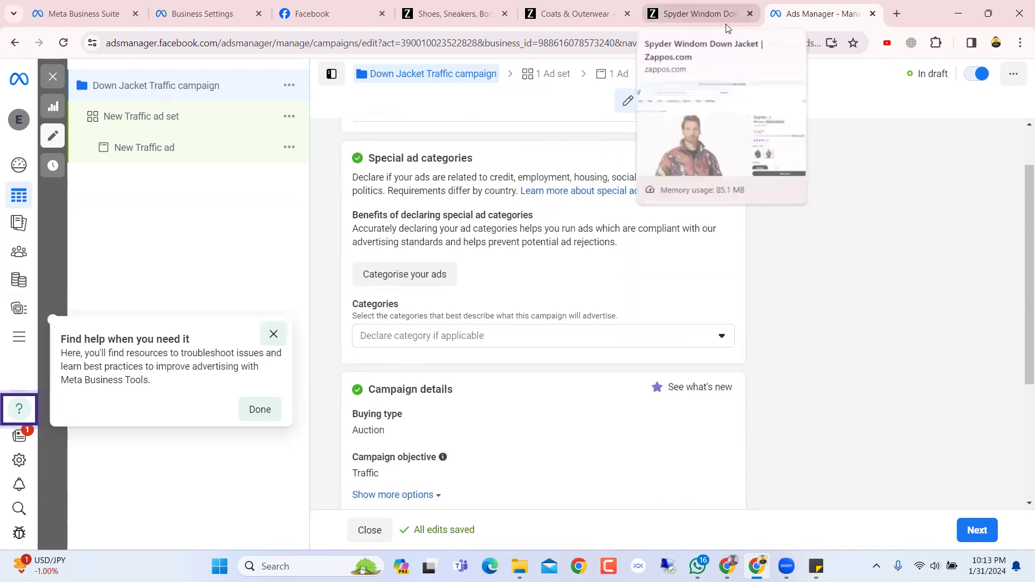
# Recheck what the Credit, Employment, Housing and Social issues ad categories cover, leaving them all unselected.
pyautogui.scroll(-2, 791, 179)
pyautogui.scroll(2, 791, 179)
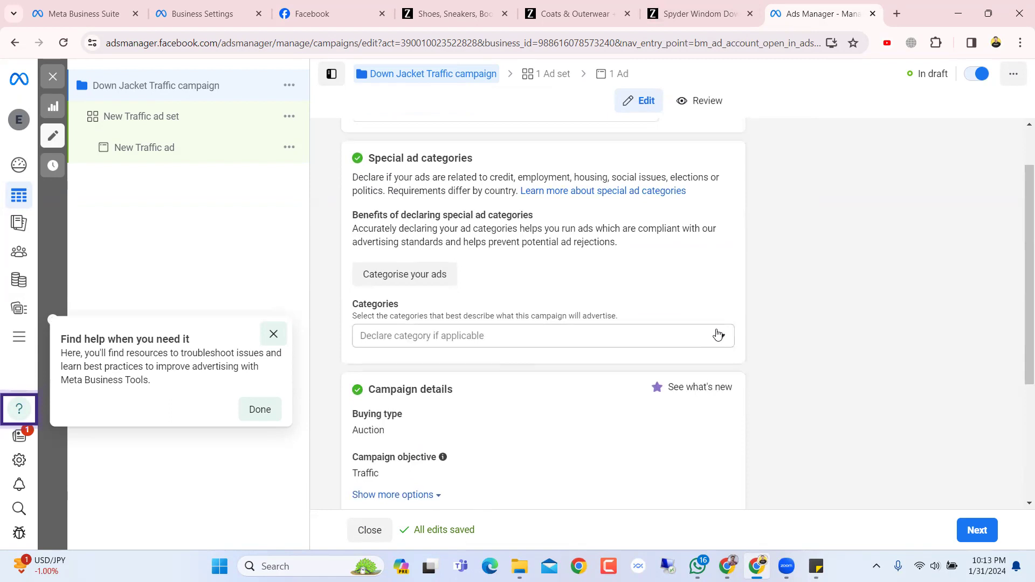
pyautogui.click(719, 334)
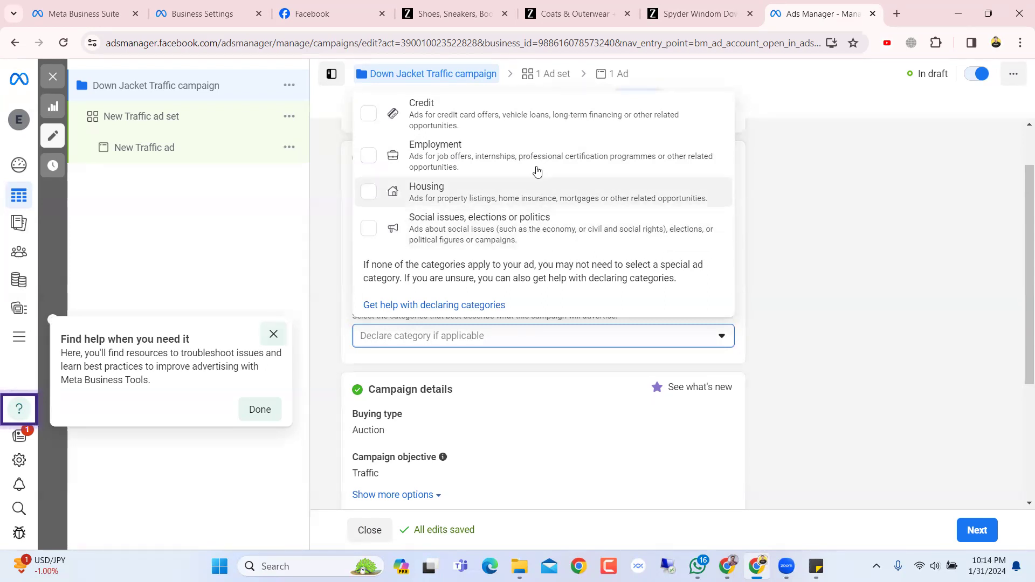
pyautogui.click(743, 205)
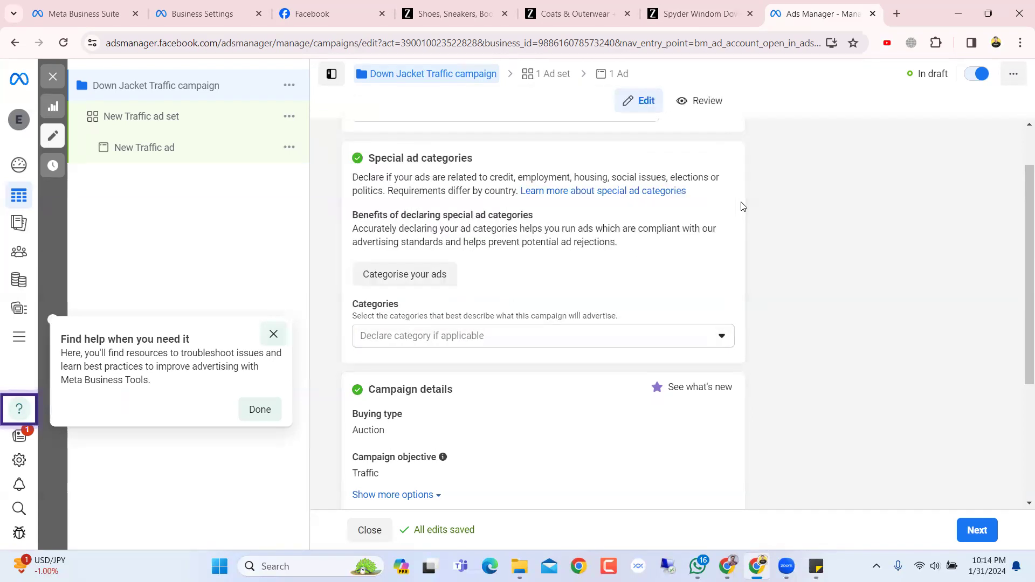
# Dismiss the help tip and turn on Advantage campaign budget for the campaign.
pyautogui.scroll(-1, 741, 207)
pyautogui.scroll(-2, 742, 204)
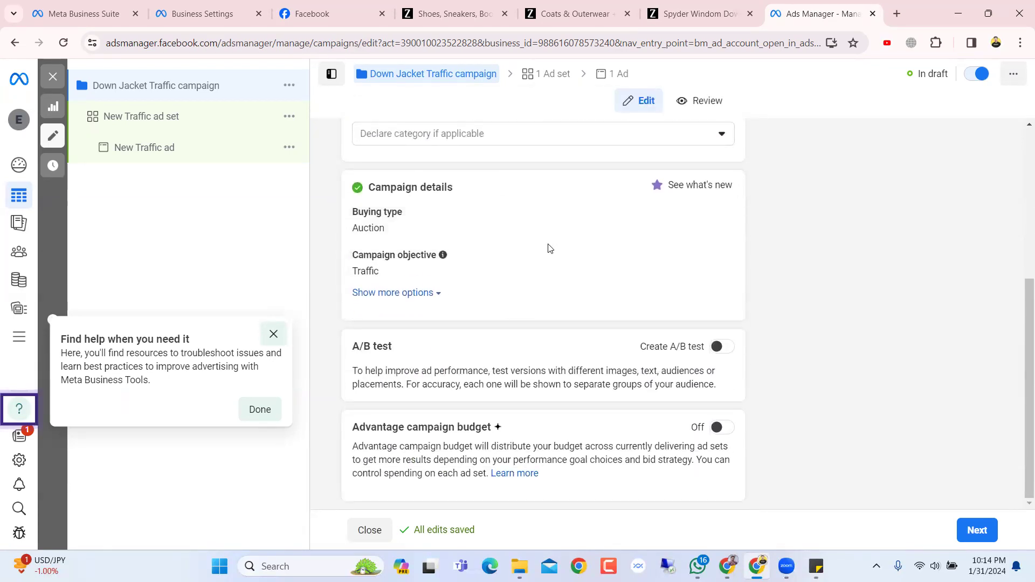
pyautogui.click(274, 335)
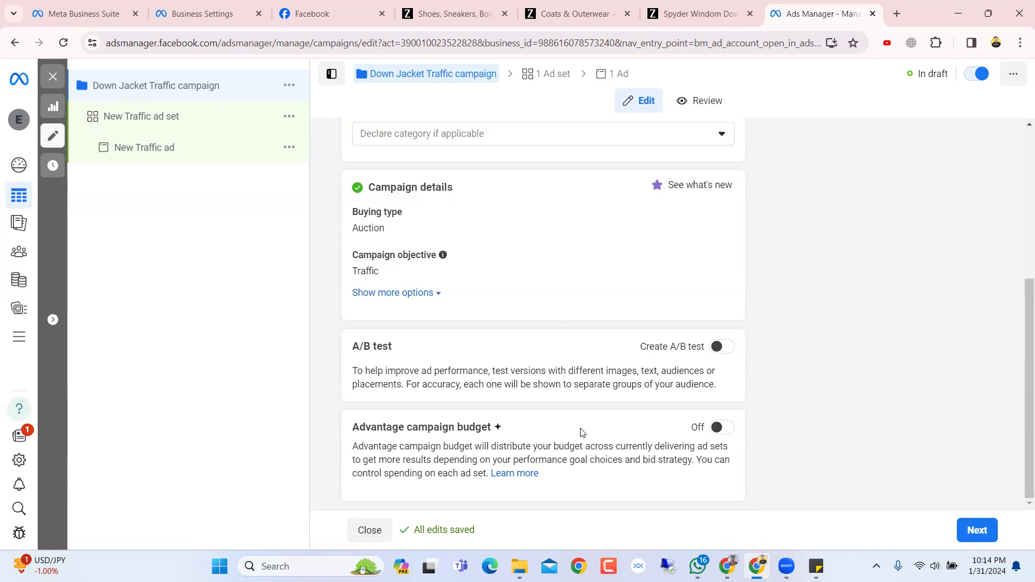
pyautogui.click(717, 428)
pyautogui.scroll(-6, 680, 388)
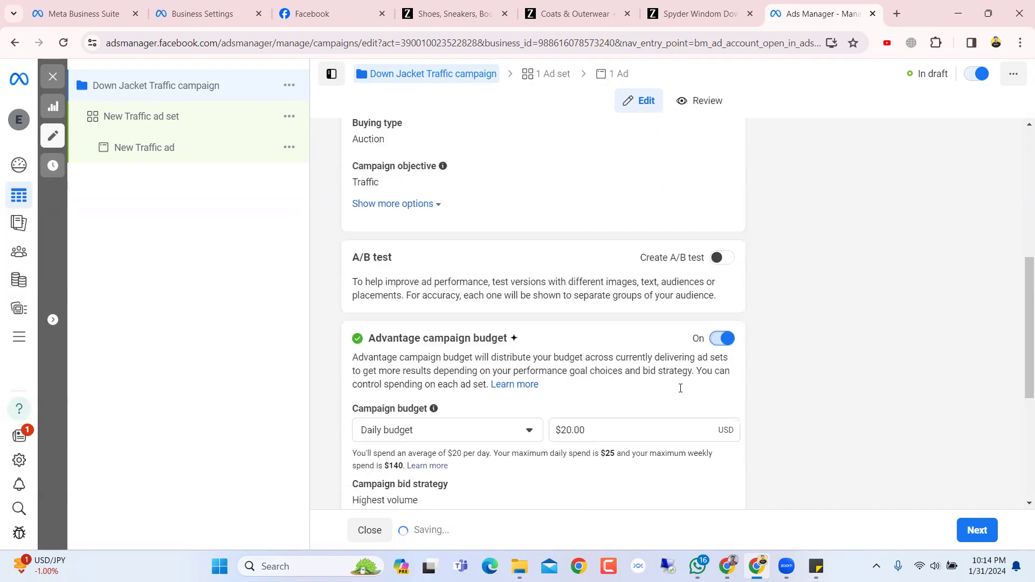
pyautogui.scroll(3, 680, 392)
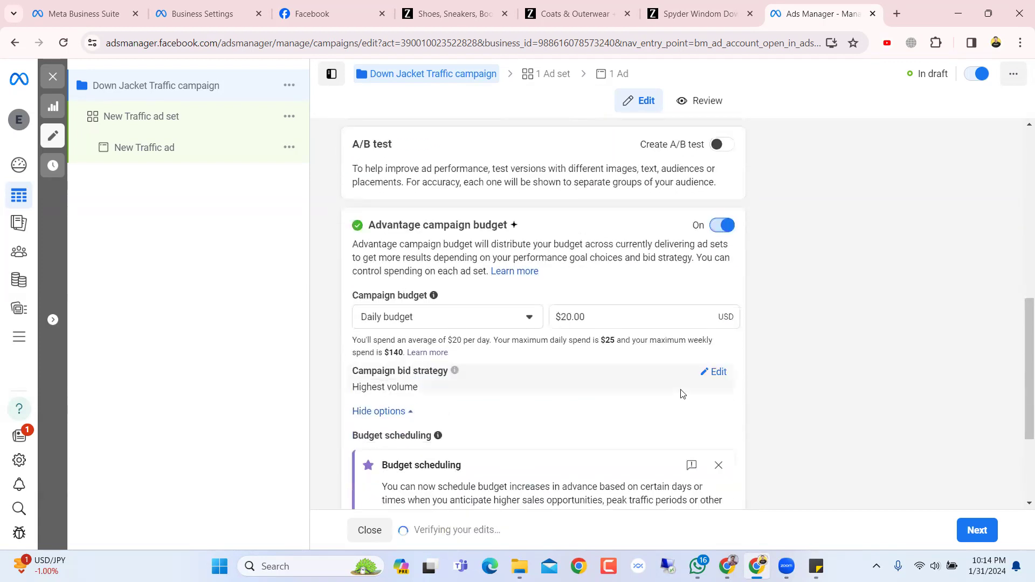
# Check the planned budget in the sticky note against the daily campaign budget.
pyautogui.moveTo(816, 566)
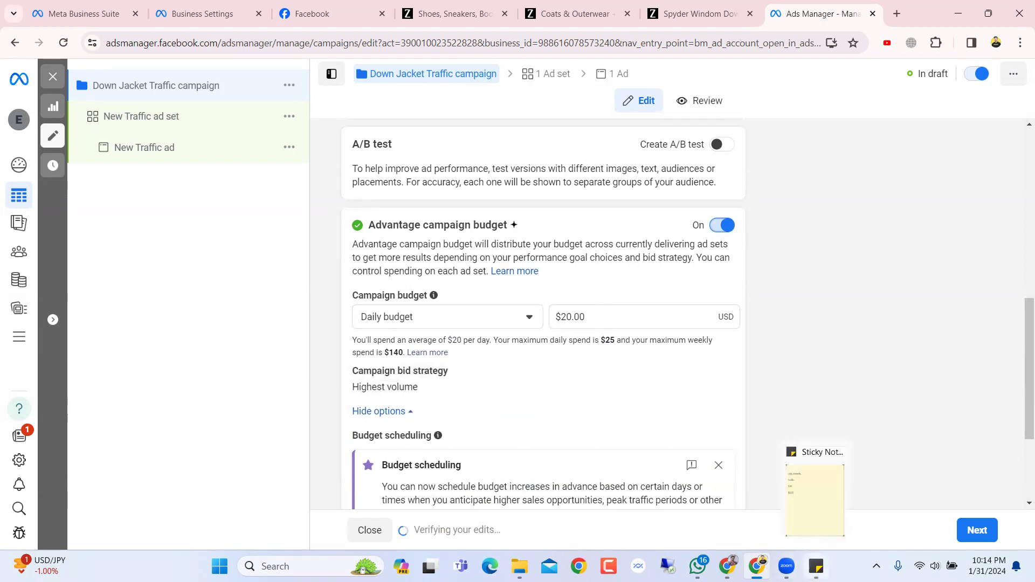
pyautogui.scroll(-3, 555, 407)
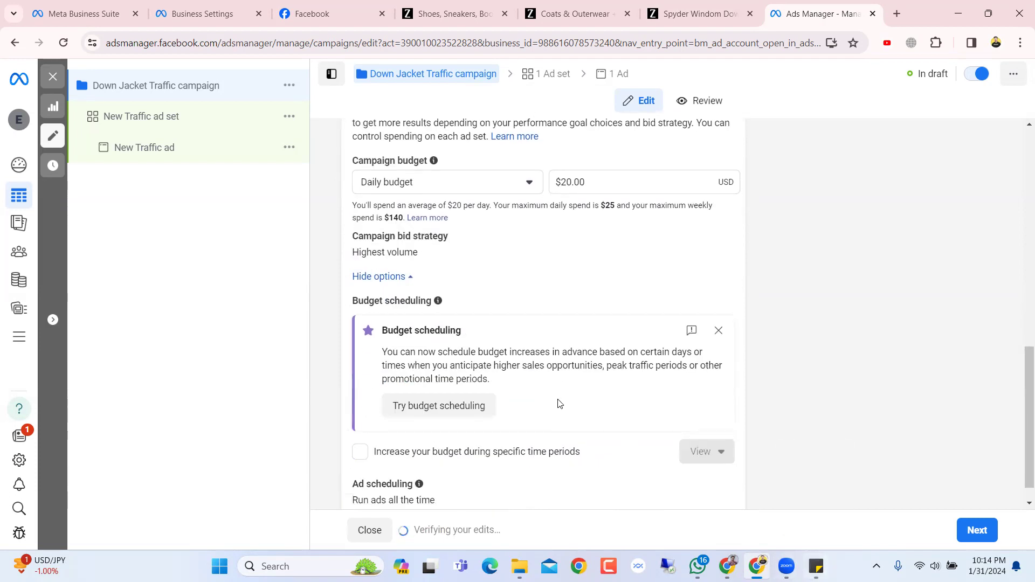
pyautogui.scroll(1, 558, 404)
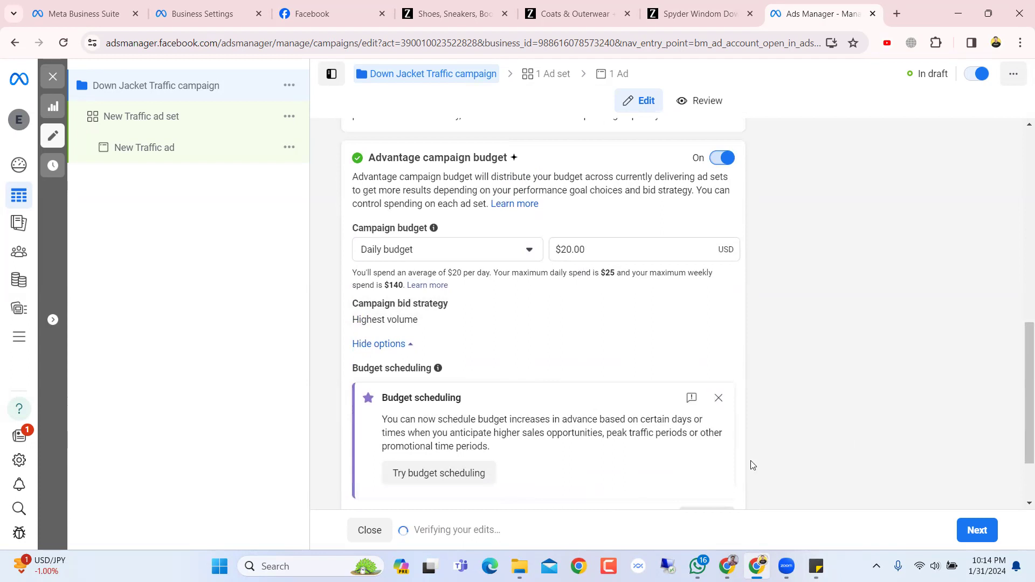
pyautogui.click(815, 566)
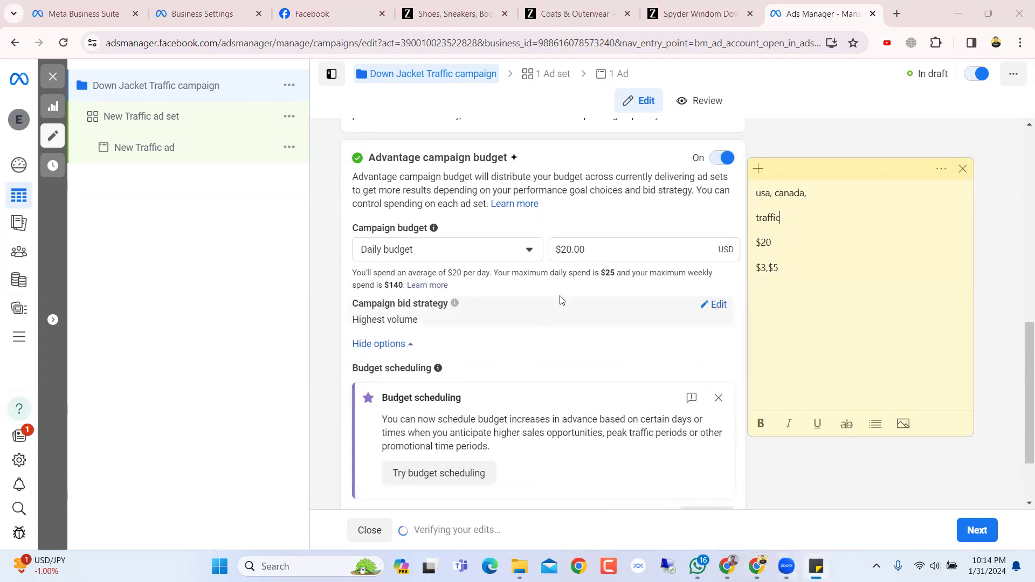
pyautogui.click(597, 250)
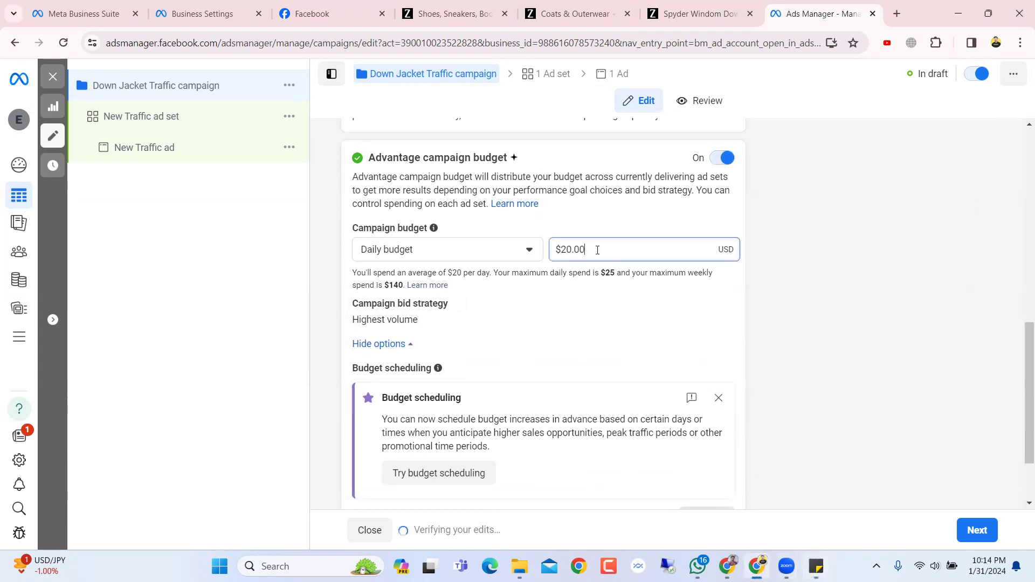
# Switch the campaign budget type from daily to Lifetime budget.
pyautogui.click(531, 252)
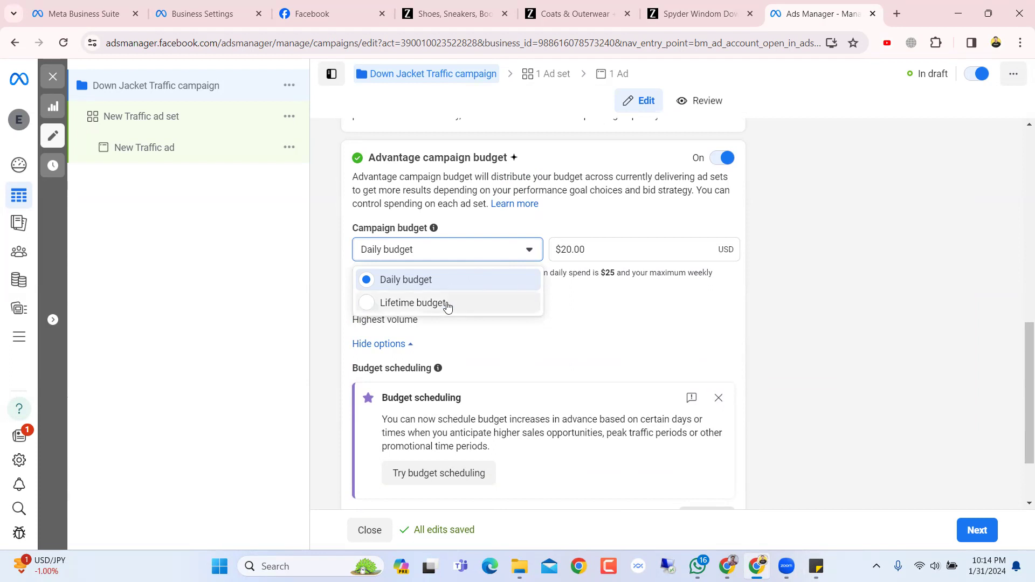
pyautogui.click(447, 304)
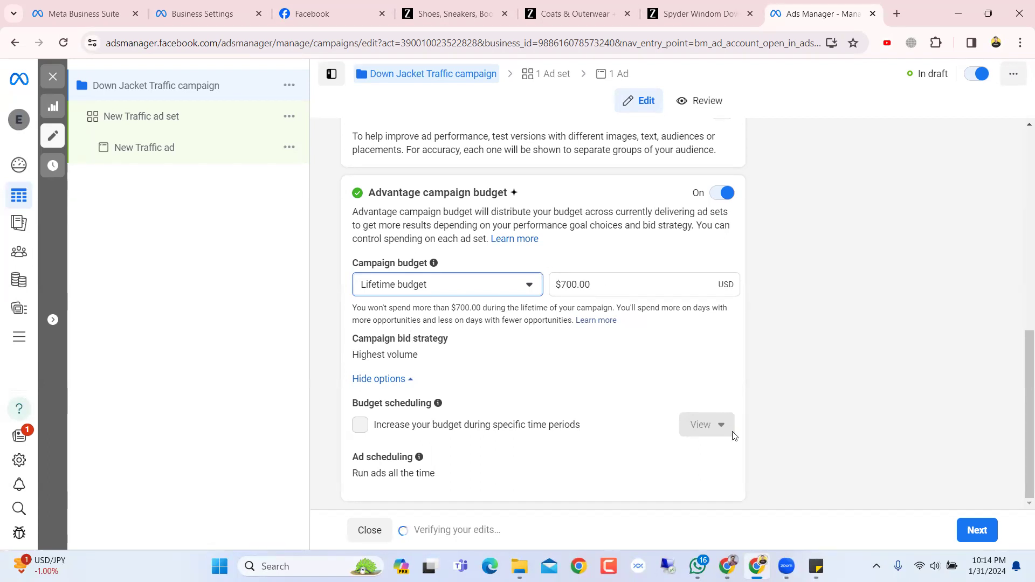
pyautogui.moveTo(826, 561)
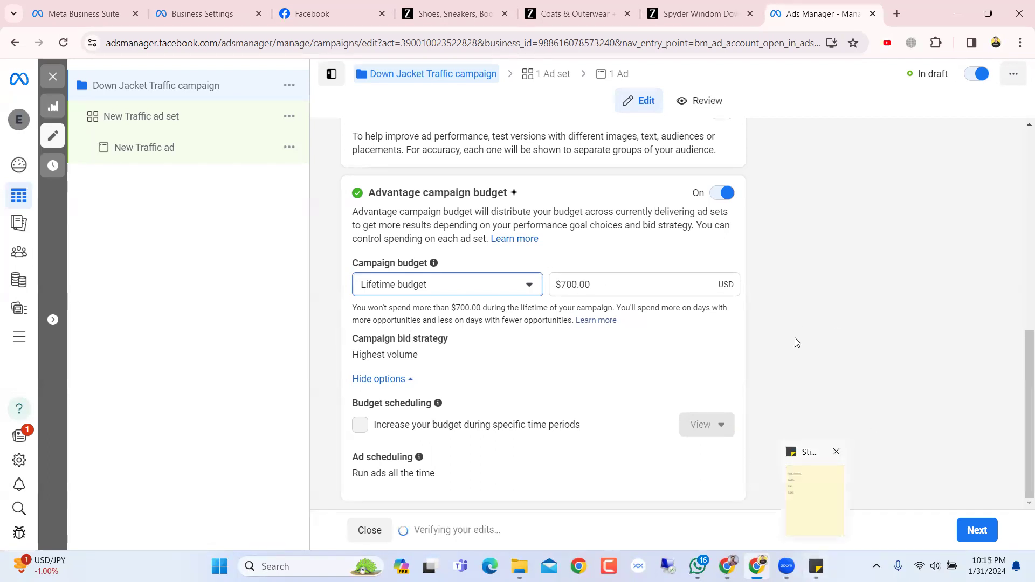
pyautogui.scroll(2, 794, 332)
pyautogui.scroll(-2, 795, 332)
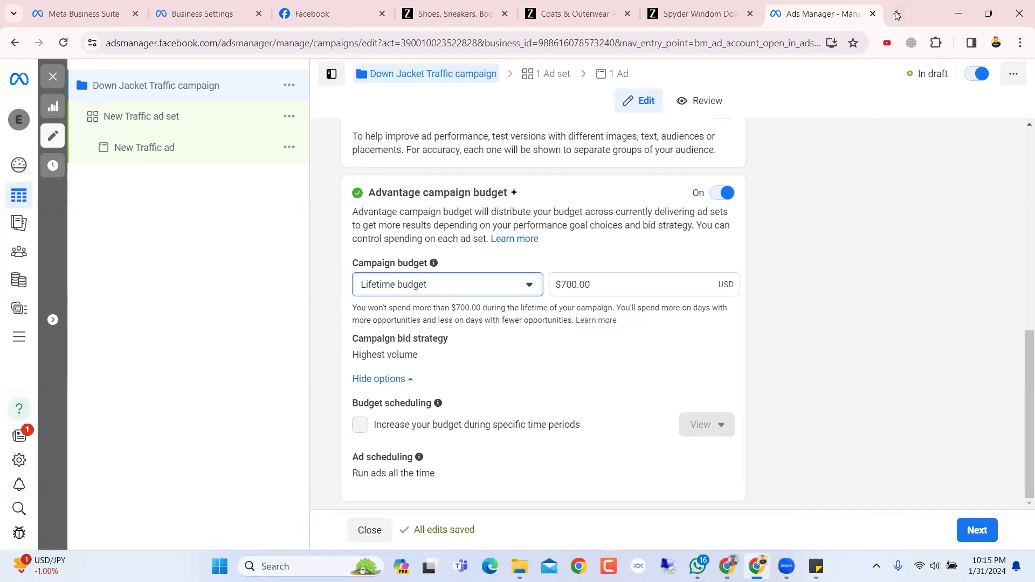
# Open the Fiverr website, fiverr.com, in a new Incognito window.
pyautogui.click(1020, 43)
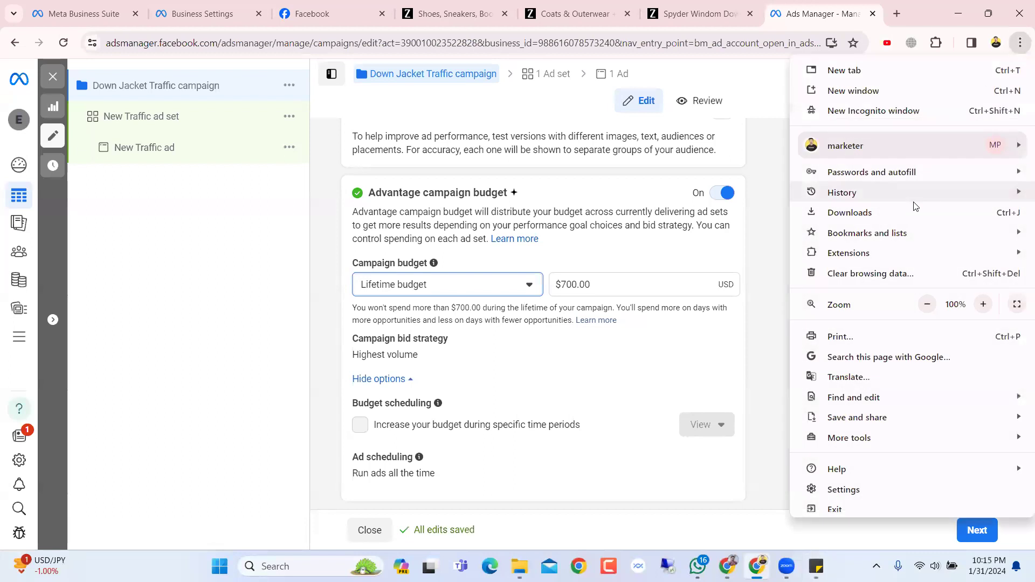
pyautogui.click(883, 111)
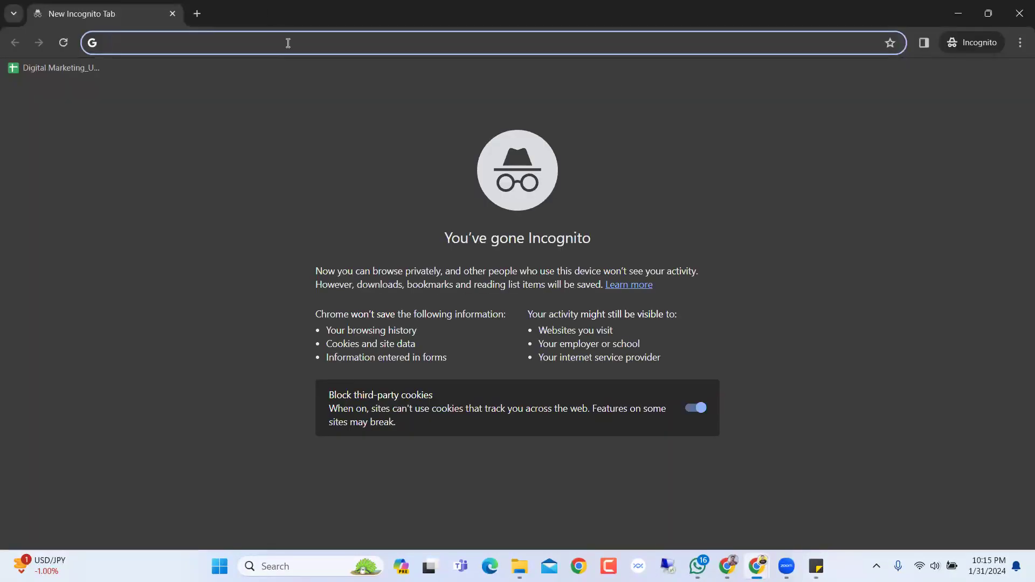
pyautogui.write('fiverr.com')
pyautogui.press('Return')
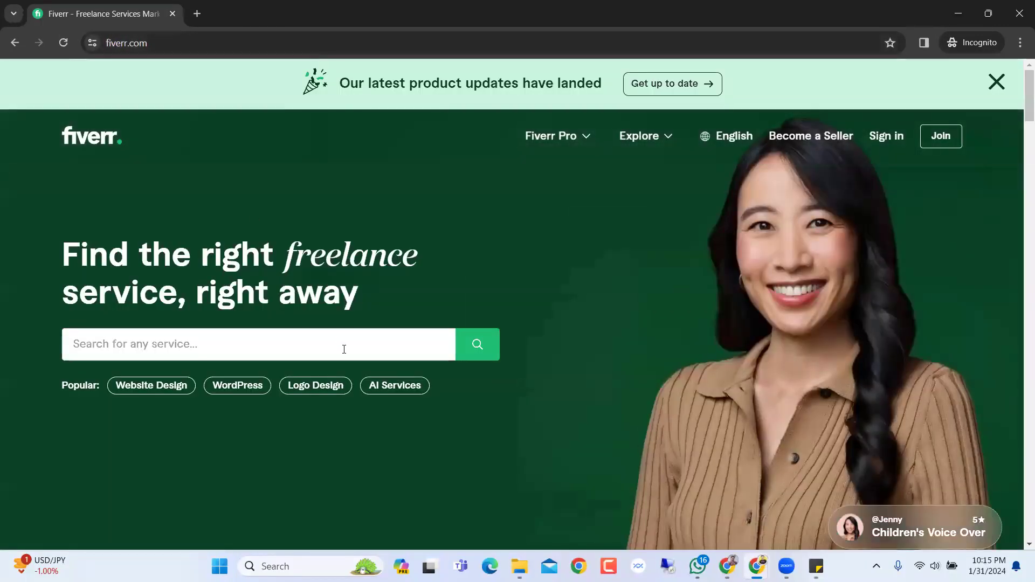
# Search Fiverr for "facebook ads campaign" using the matching search suggestion.
pyautogui.write('fac')
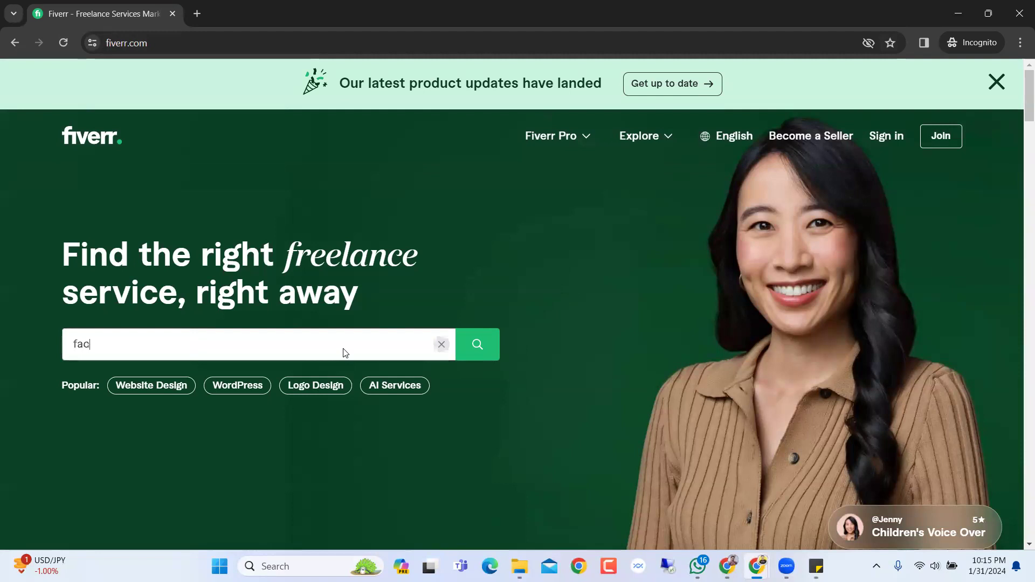
pyautogui.write('ebook')
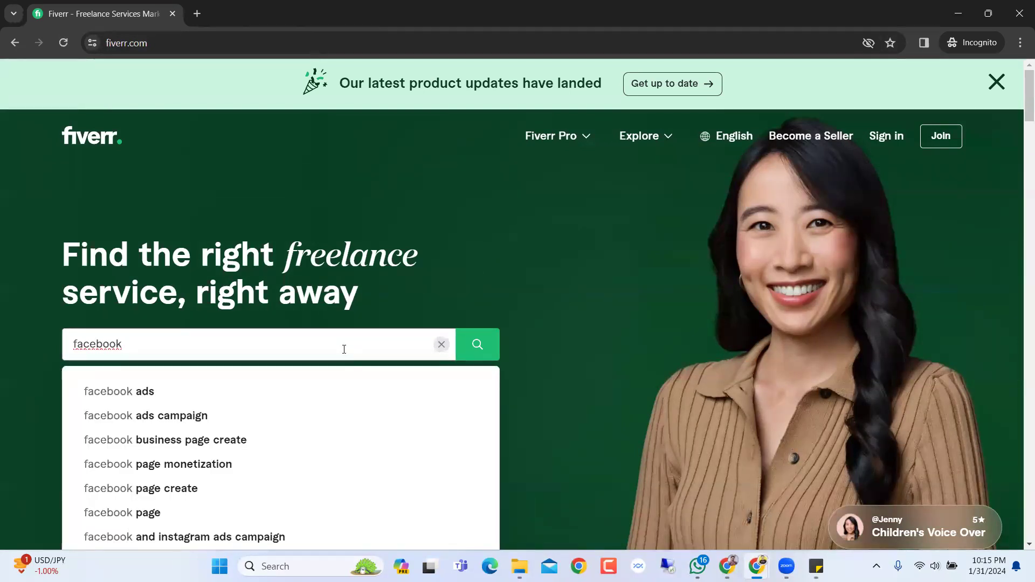
pyautogui.press('Down')
pyautogui.press('Down')
pyautogui.press('Return')
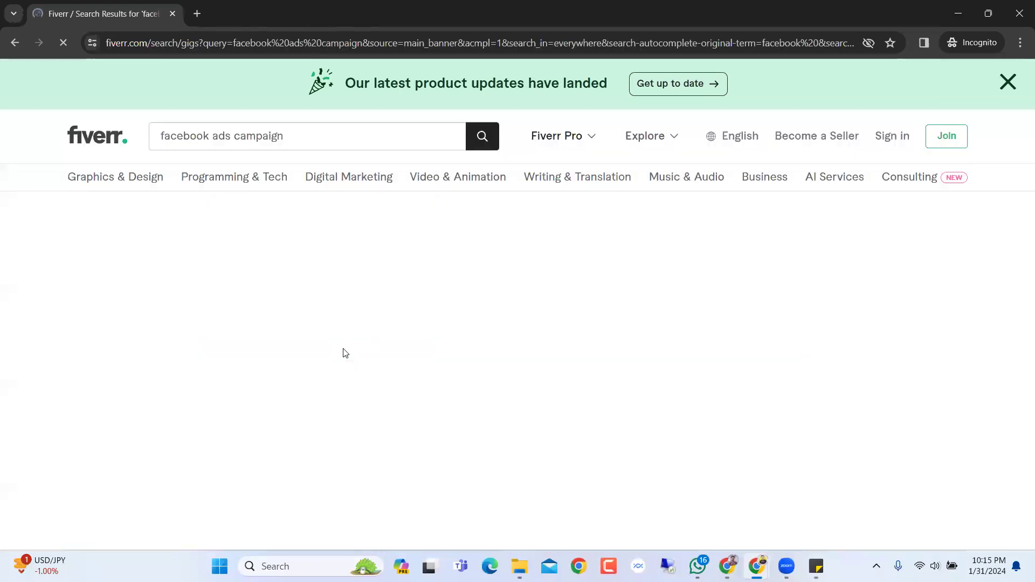
# Browse the gigs, dismiss the sign-up prompt and open the "setup and manage facebook ads campaign for leads and sales" gig in a new tab.
pyautogui.scroll(-12, 488, 306)
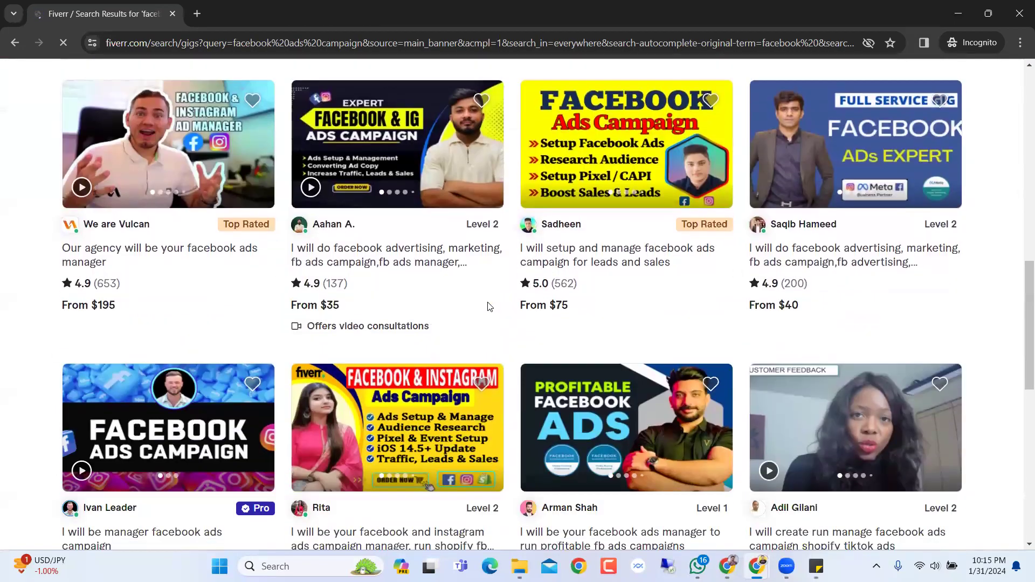
pyautogui.scroll(-4, 487, 305)
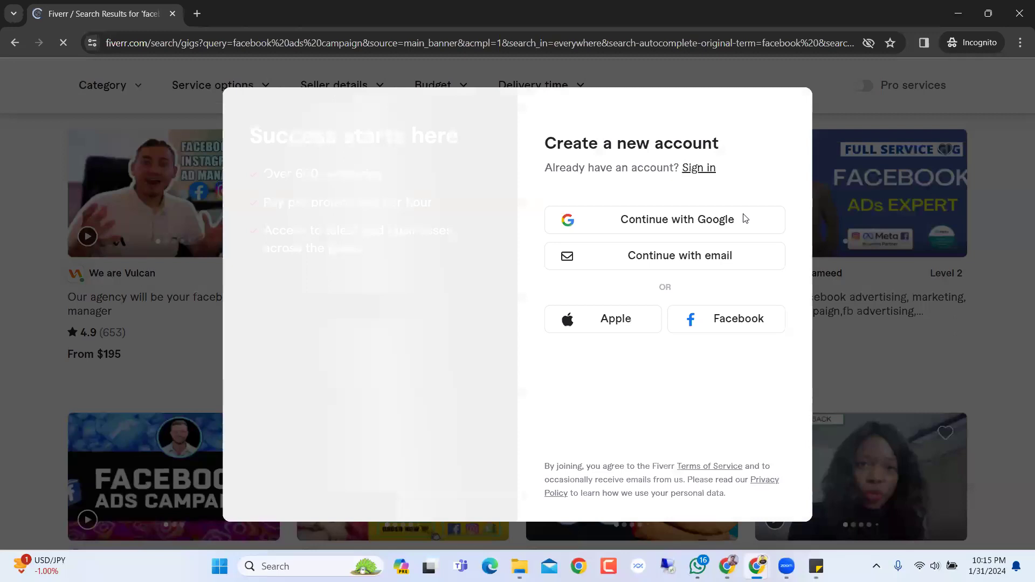
pyautogui.click(1018, 249)
pyautogui.scroll(-5, 896, 278)
pyautogui.scroll(5, 896, 279)
pyautogui.rightClick(623, 300)
pyautogui.click(657, 313)
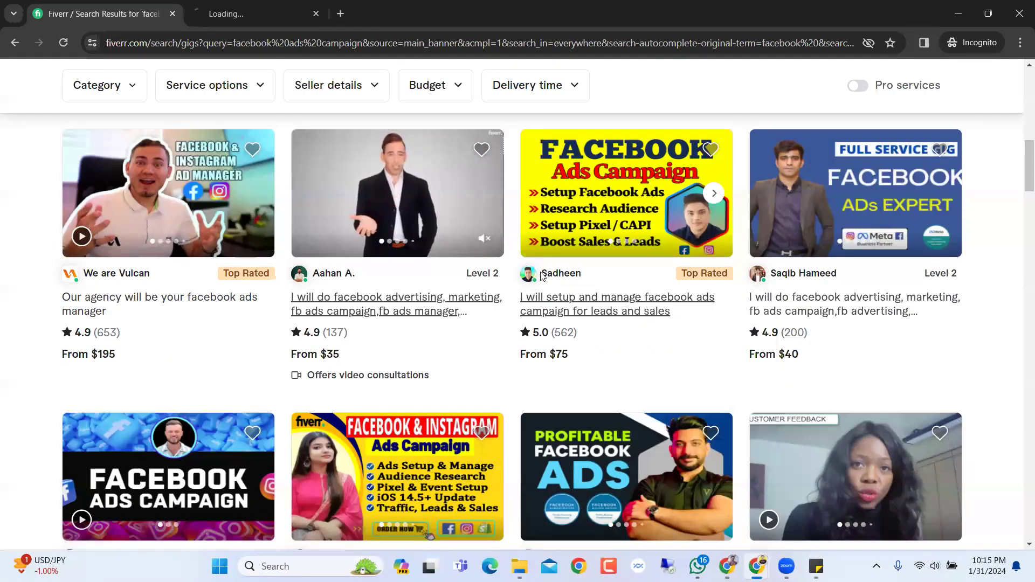
pyautogui.hotkey('ctrl', 'Tab')
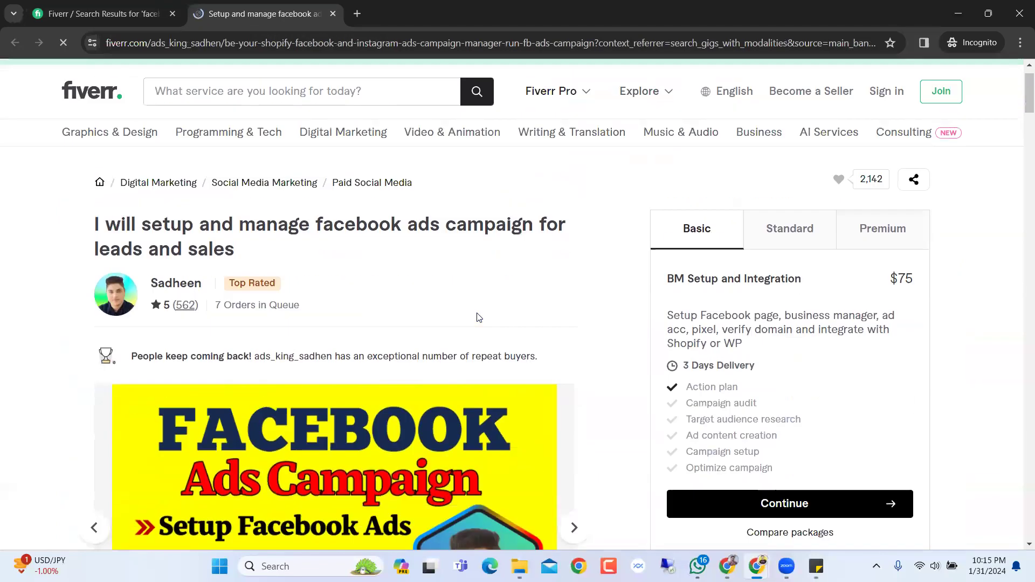
# Compare the gig's Standard and Premium packages, examining how many days of campaign setup each one covers.
pyautogui.scroll(-2, 477, 317)
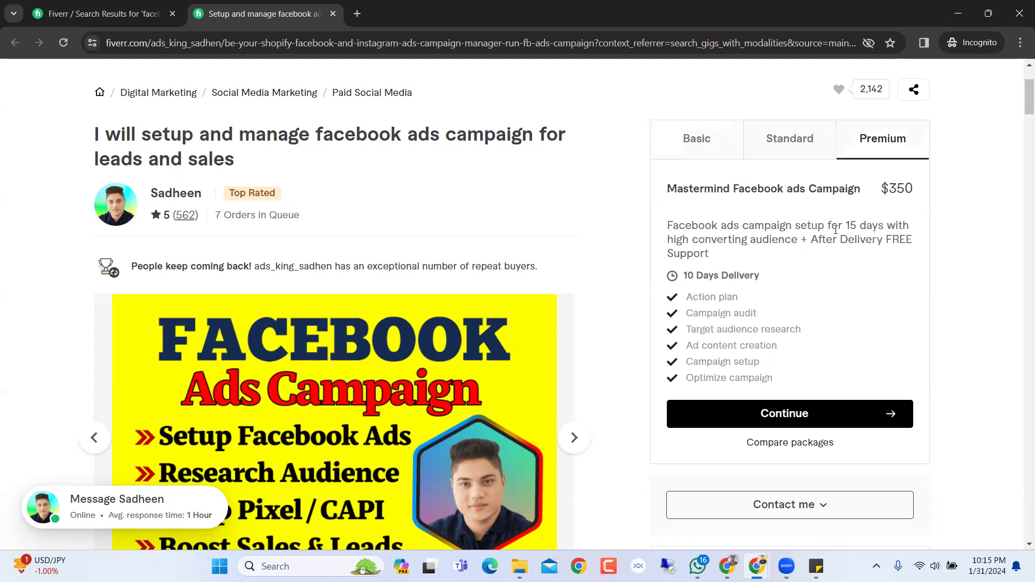
pyautogui.moveTo(848, 224); pyautogui.dragTo(854, 225)
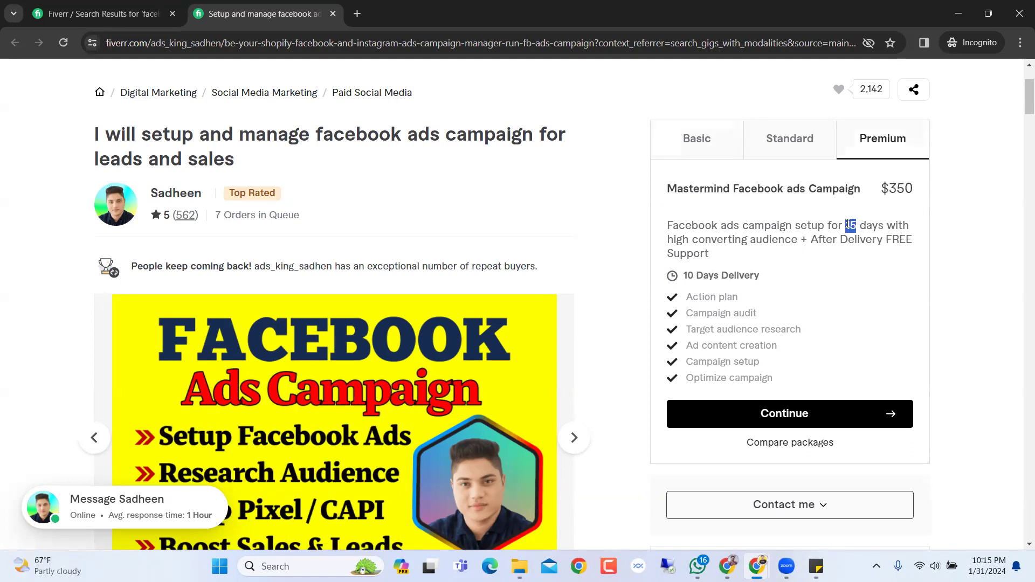
pyautogui.click(810, 158)
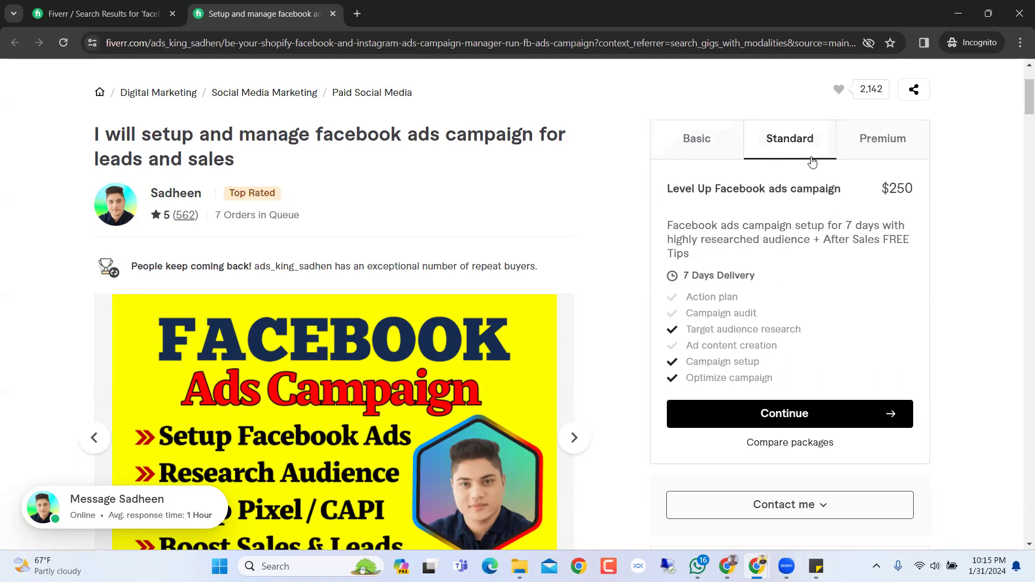
pyautogui.click(845, 154)
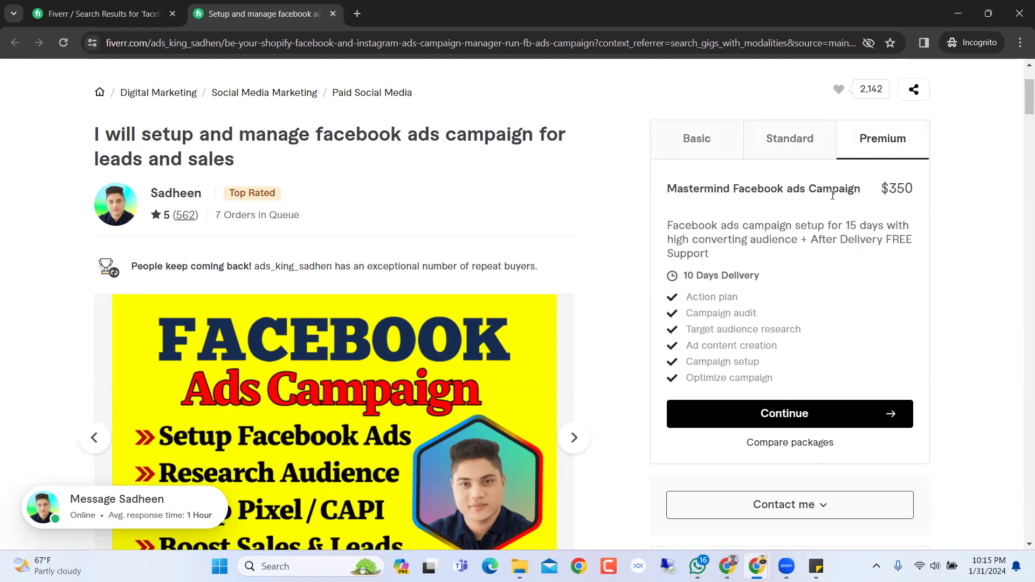
pyautogui.moveTo(854, 226); pyautogui.dragTo(845, 225)
pyautogui.click(816, 160)
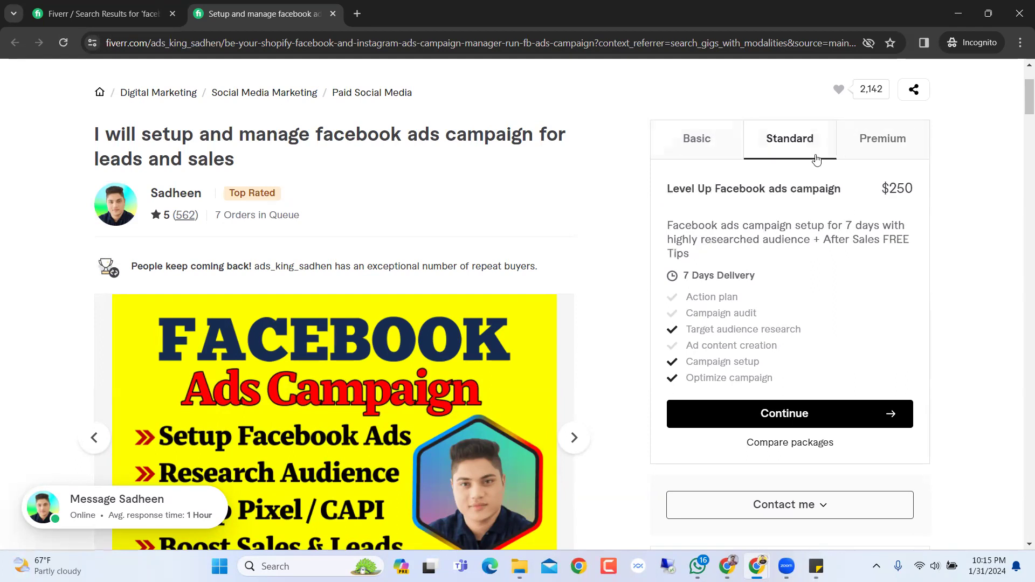
pyautogui.click(859, 153)
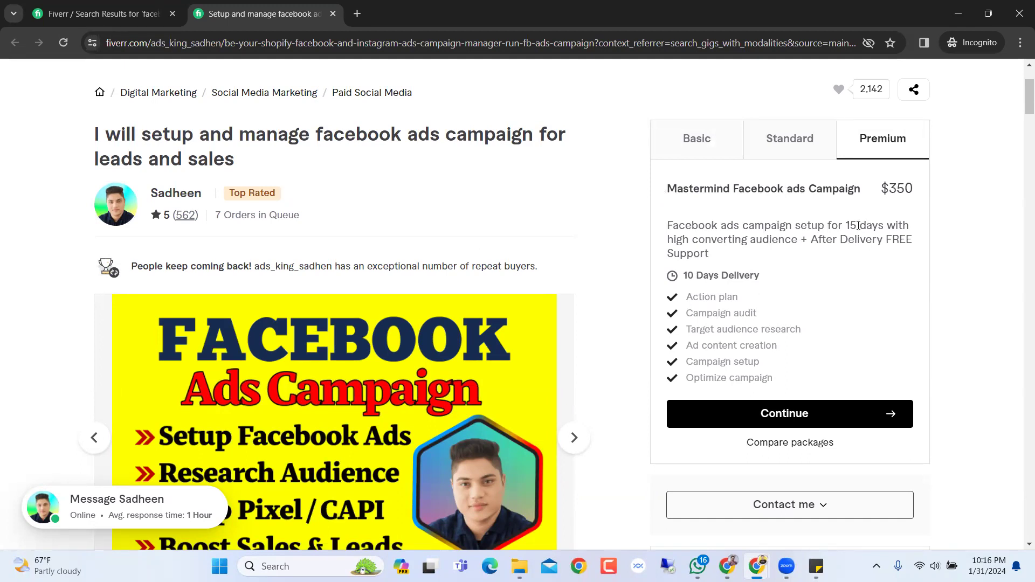
pyautogui.moveTo(852, 224); pyautogui.dragTo(846, 224)
pyautogui.click(845, 225)
pyautogui.moveTo(717, 258); pyautogui.dragTo(669, 223)
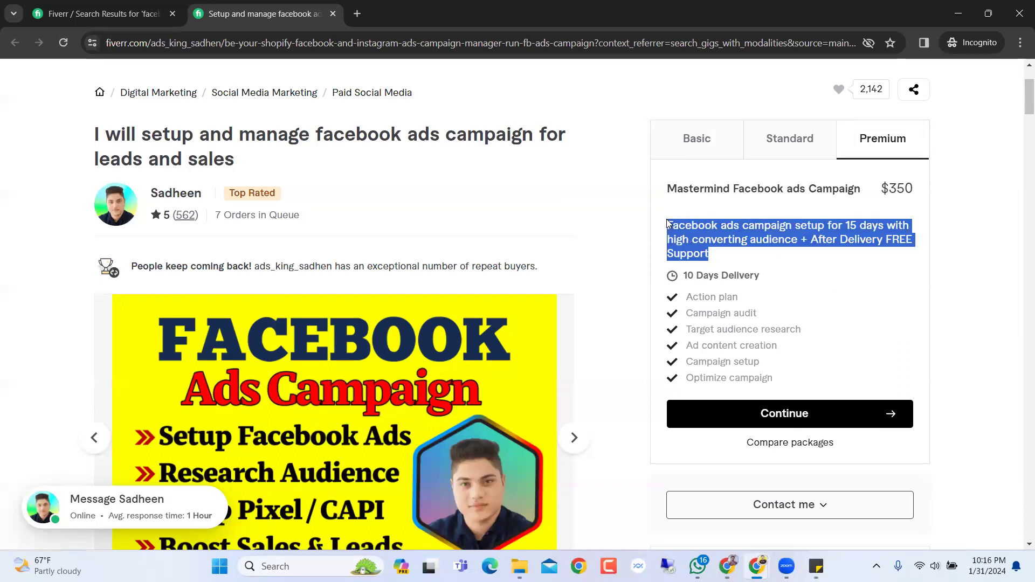
pyautogui.click(764, 267)
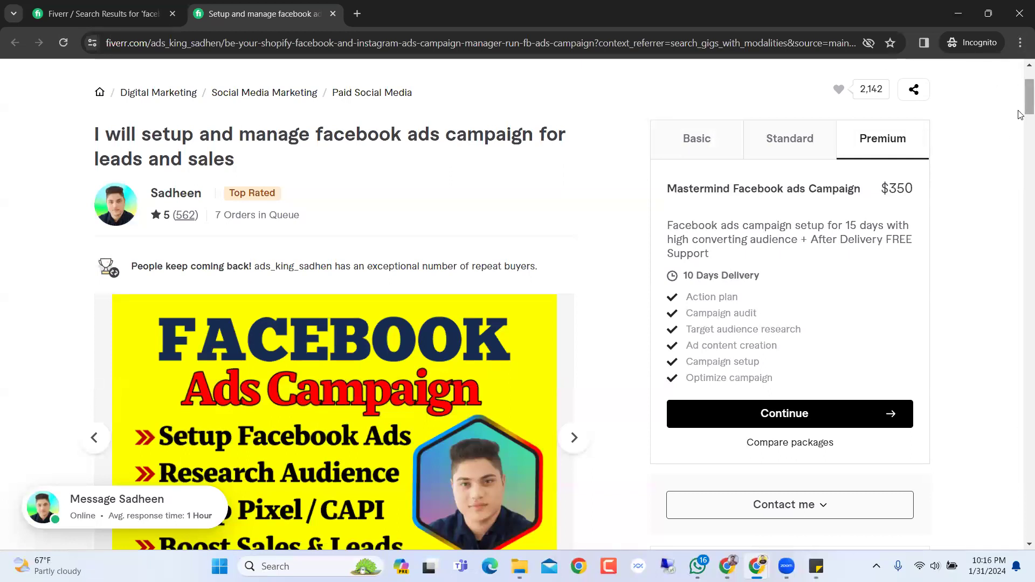
pyautogui.scroll(2, 1020, 112)
pyautogui.scroll(-3, 1021, 110)
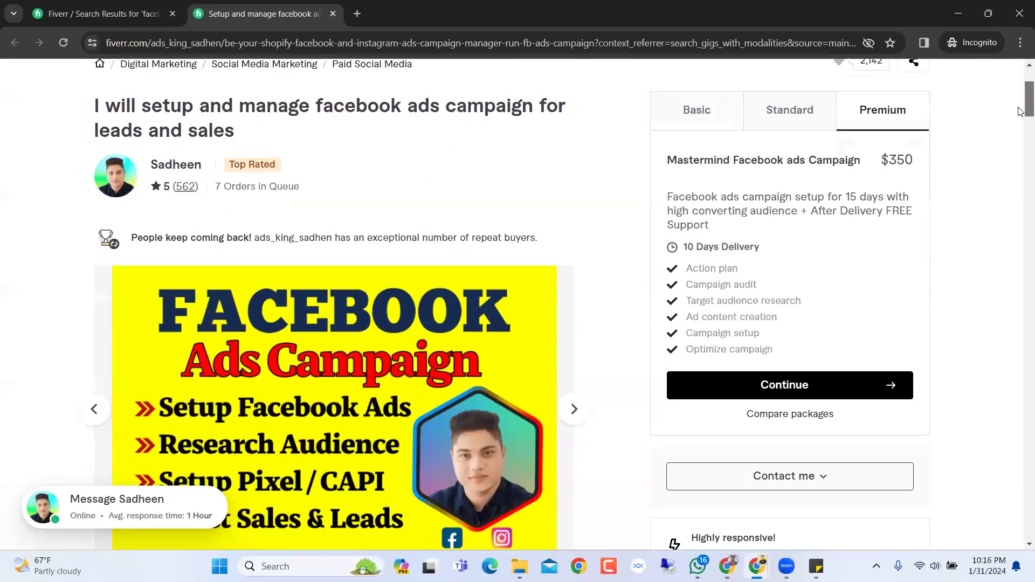
pyautogui.scroll(-1, 1020, 111)
pyautogui.scroll(1, 1021, 108)
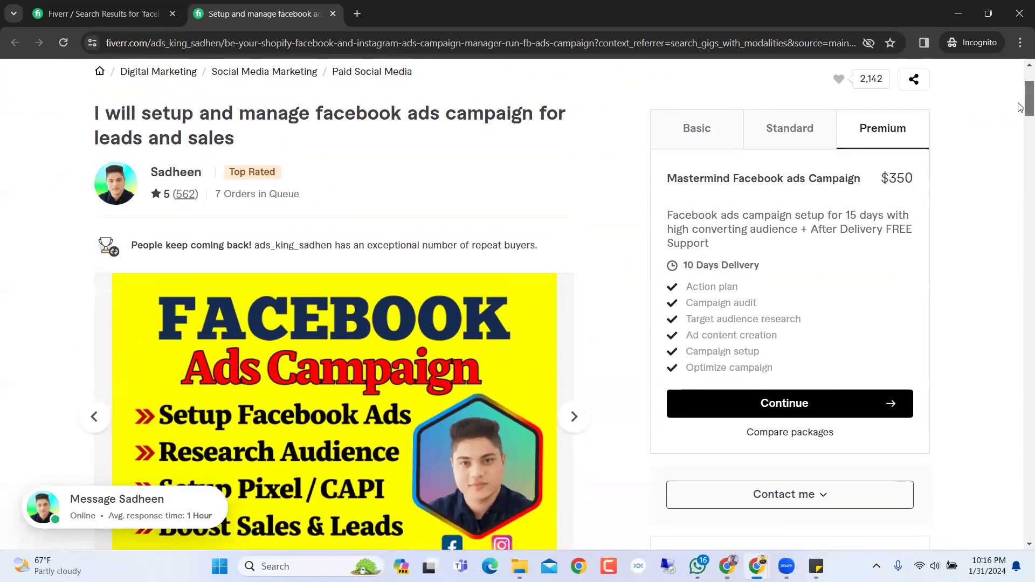
pyautogui.scroll(1, 1003, 135)
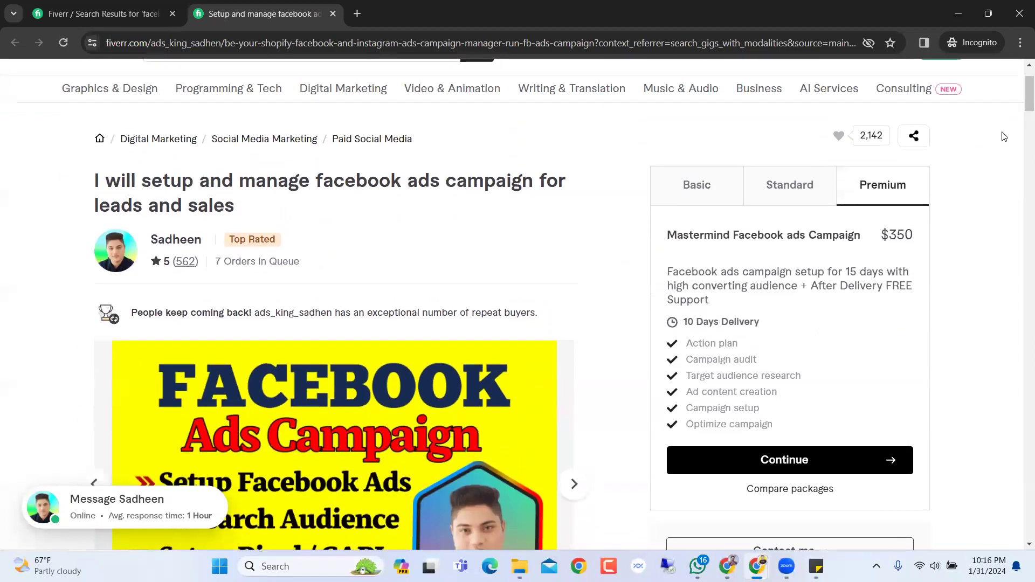
pyautogui.scroll(-1, 1003, 136)
pyautogui.scroll(2, 1003, 135)
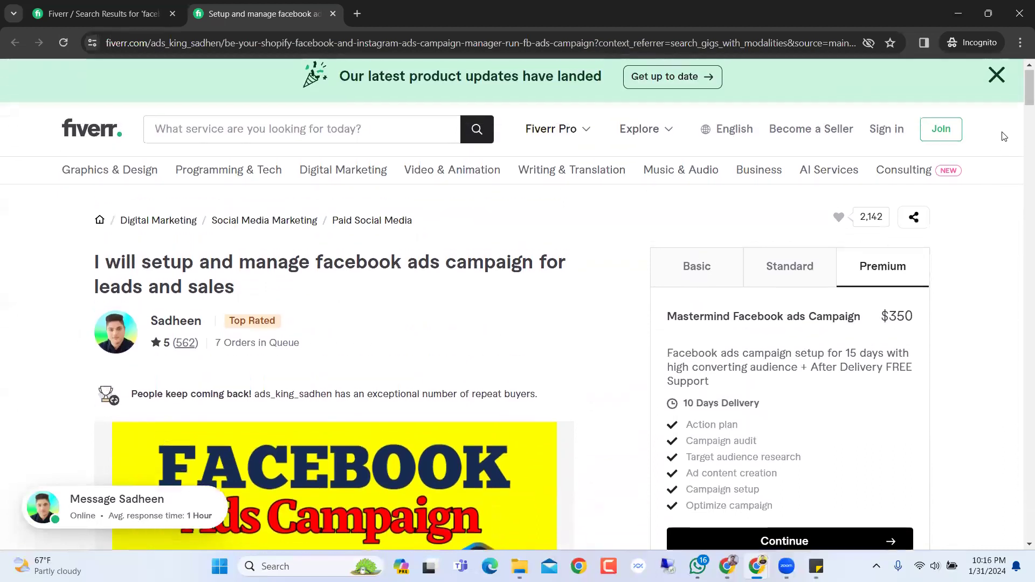
pyautogui.click(997, 78)
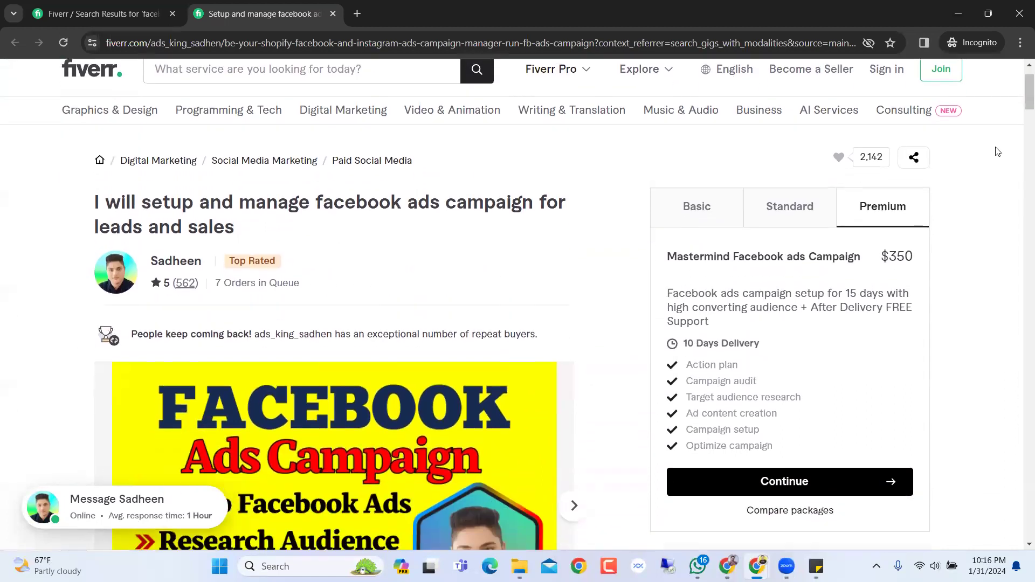
pyautogui.scroll(1, 998, 151)
pyautogui.scroll(-2, 998, 151)
pyautogui.scroll(2, 998, 151)
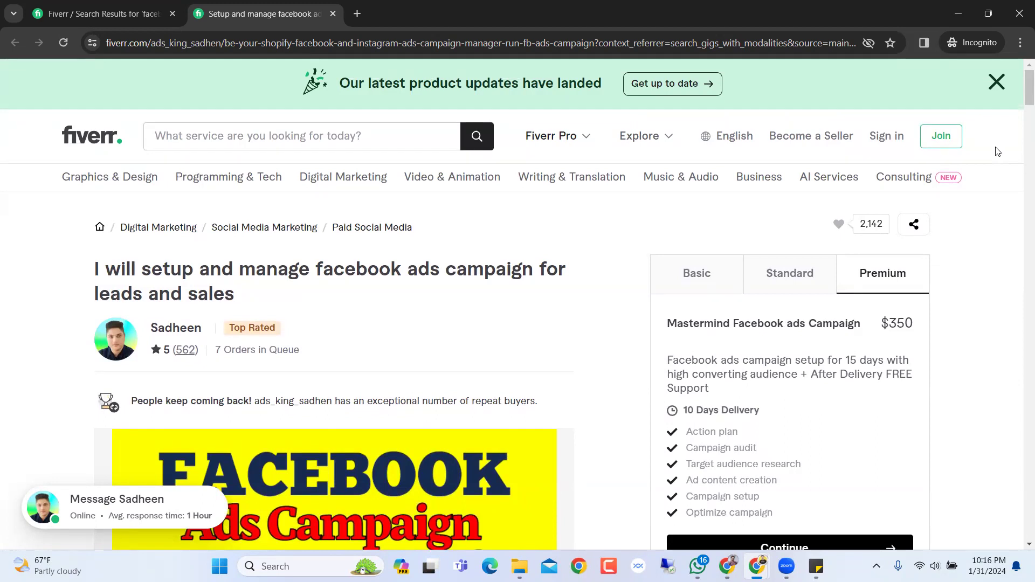
# Close the Incognito Fiverr window and set the campaign's lifetime budget to $200 in Ads Manager.
pyautogui.click(1019, 14)
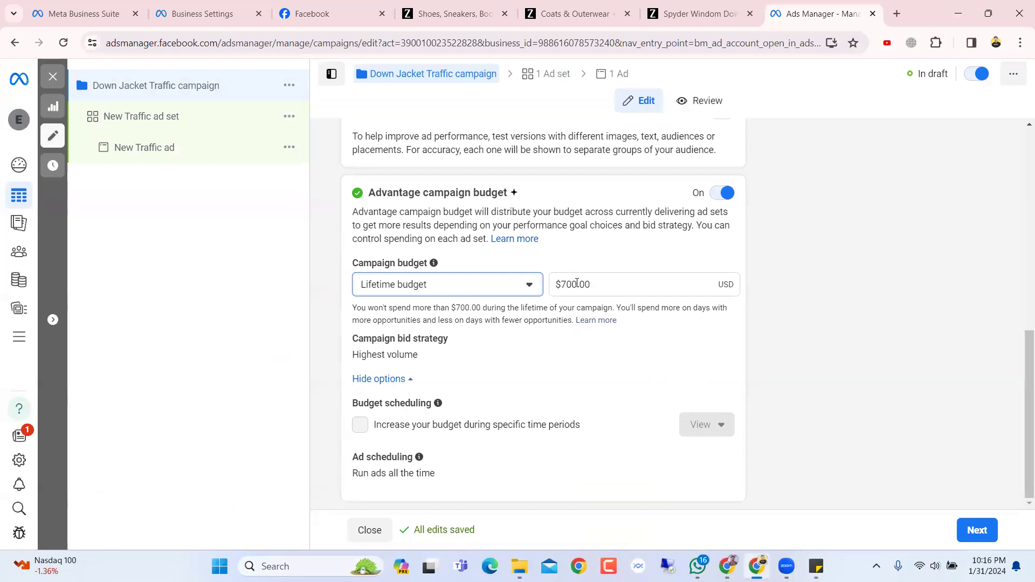
pyautogui.moveTo(576, 283); pyautogui.dragTo(562, 281)
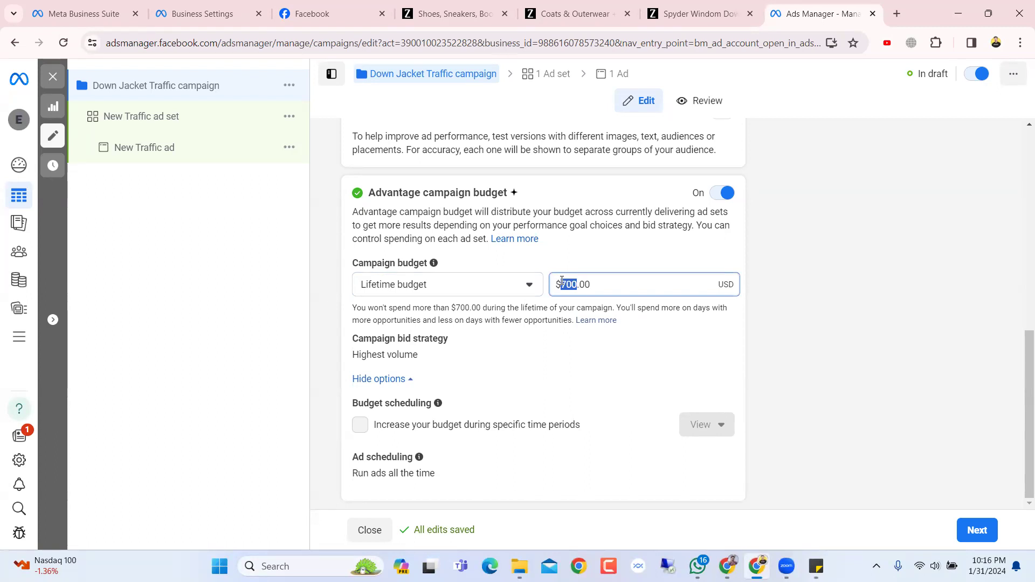
pyautogui.click(561, 281)
pyautogui.press('BackSpace')
pyautogui.press('BackSpace')
pyautogui.press('BackSpace')
pyautogui.write('200')
pyautogui.click(627, 331)
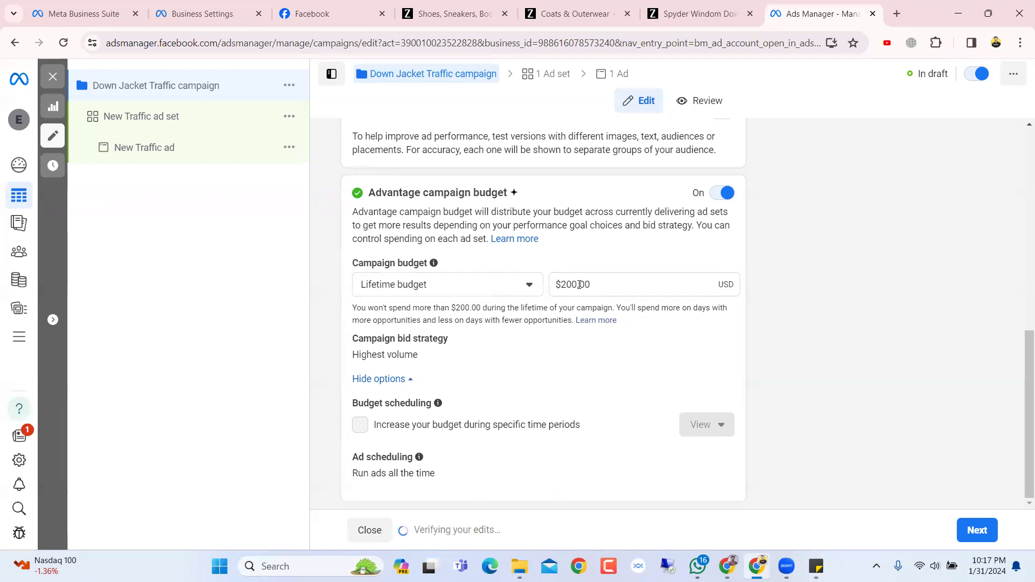
# Switch the campaign budget type to Daily budget and set the amount to $20.
pyautogui.click(529, 285)
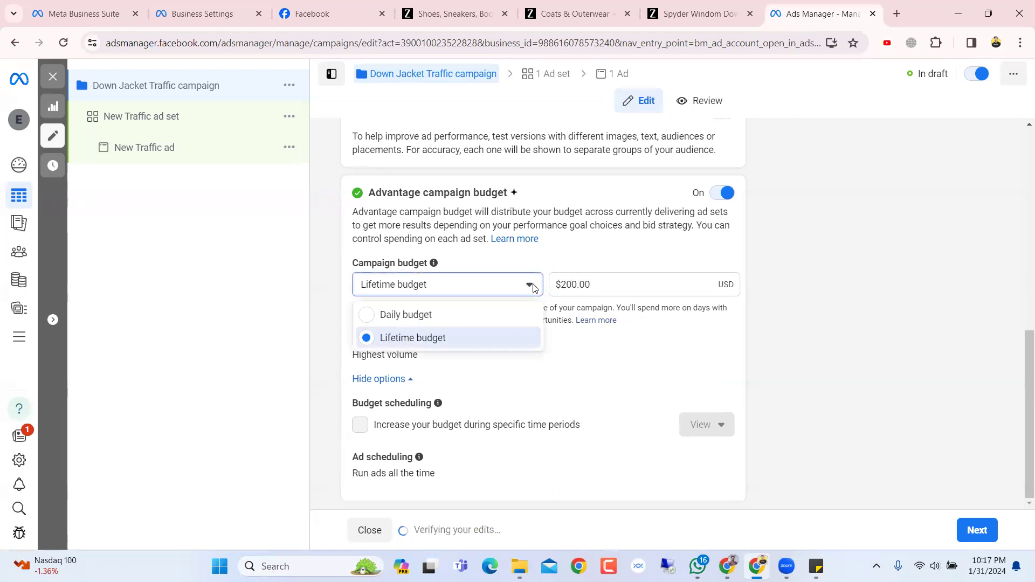
pyautogui.click(452, 314)
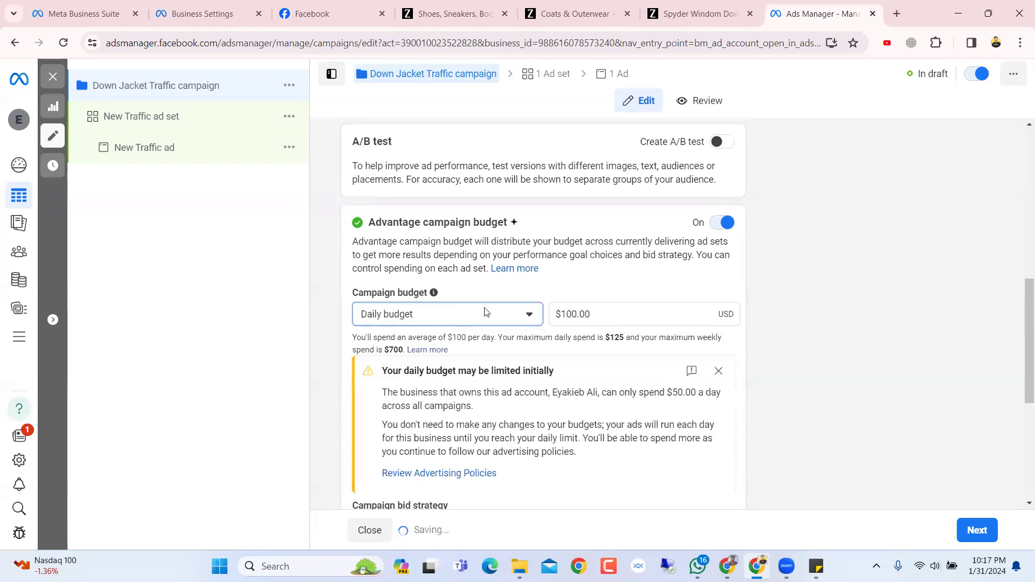
pyautogui.scroll(-1, 616, 210)
pyautogui.click(579, 246)
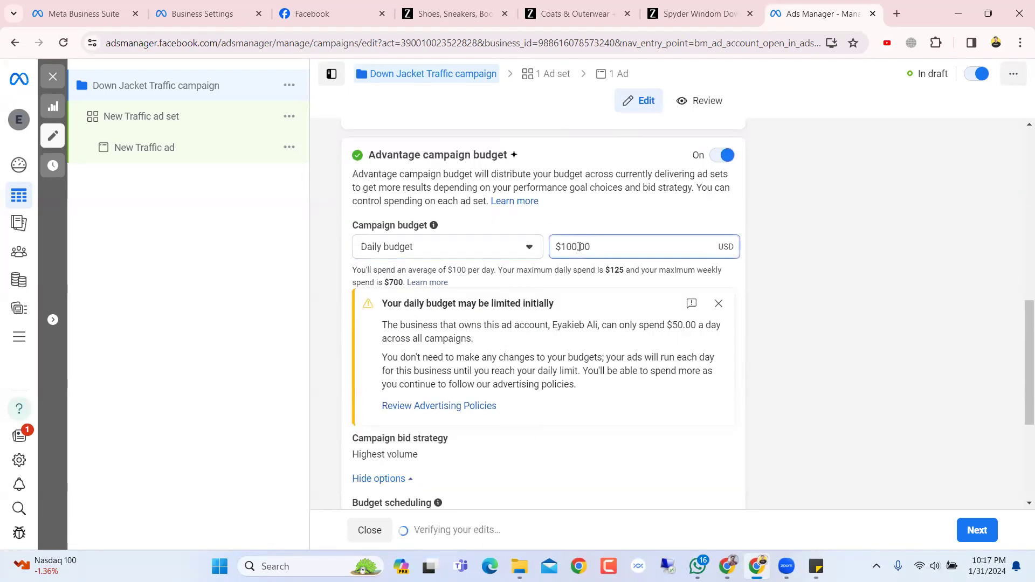
pyautogui.press('BackSpace')
pyautogui.press('BackSpace')
pyautogui.press('BackSpace')
pyautogui.press('BackSpace')
pyautogui.write('2')
pyautogui.click(942, 293)
# Dismiss the Budget scheduling notice and collapse the additional campaign budget options.
pyautogui.scroll(-2, 659, 342)
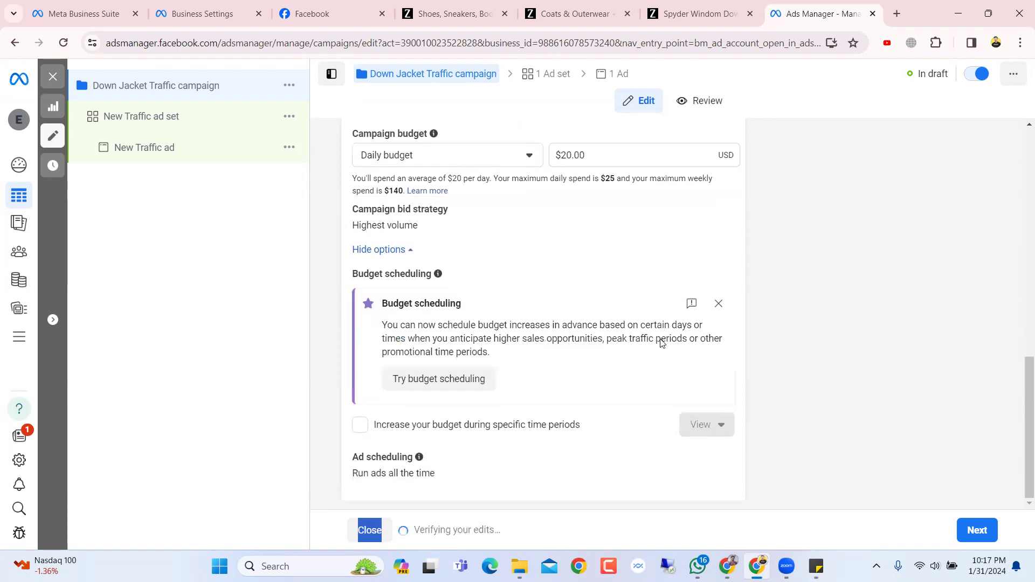
pyautogui.scroll(1, 662, 343)
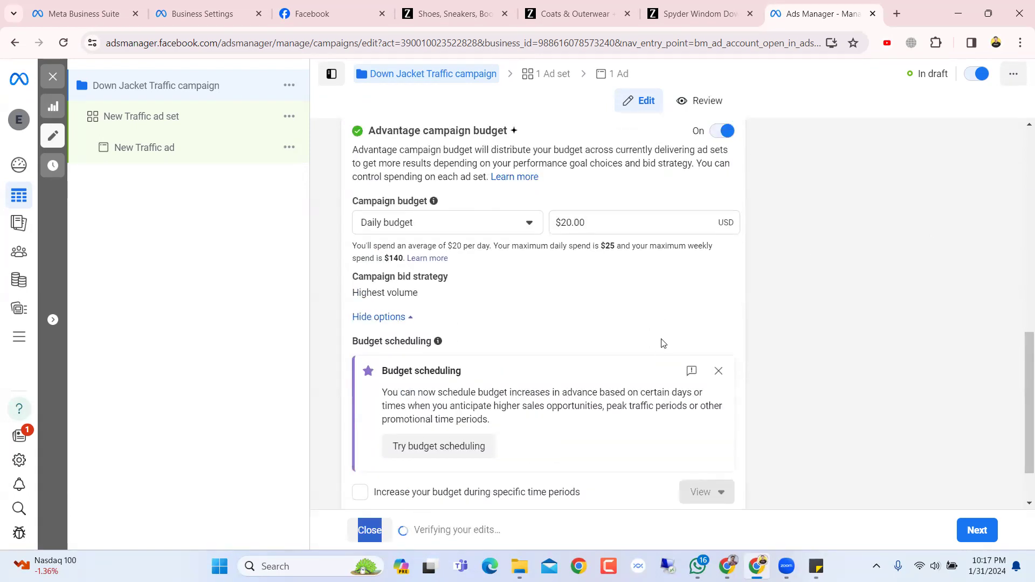
pyautogui.scroll(-1, 663, 342)
pyautogui.click(719, 303)
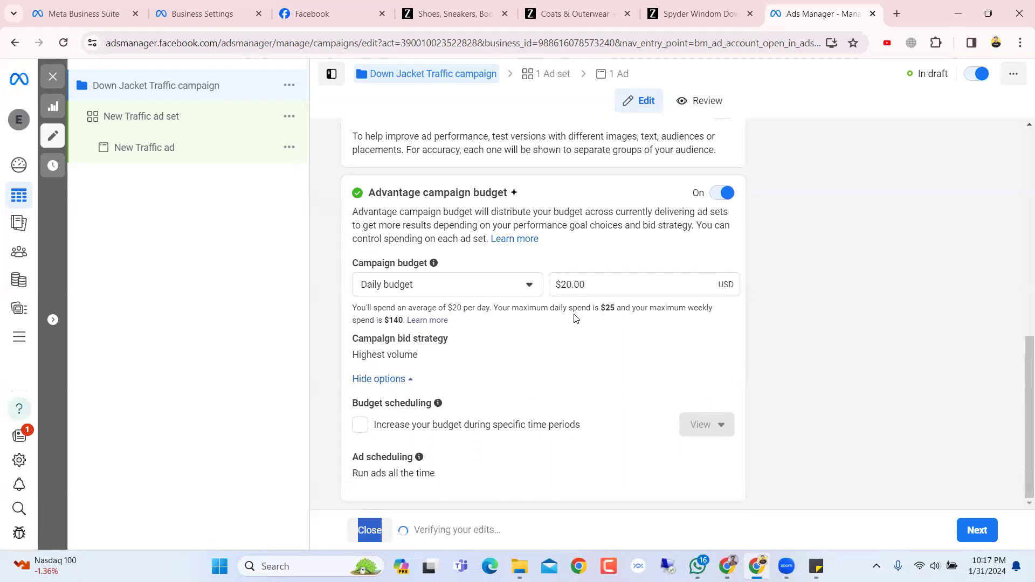
pyautogui.click(386, 380)
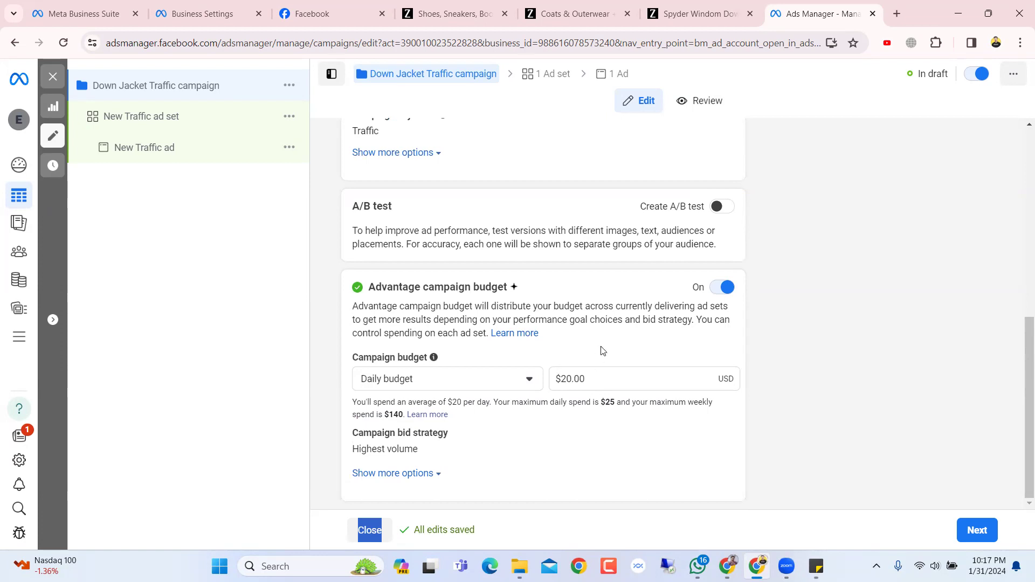
# Examine the campaign-level settings again, from the name, ad categories and objective to the A/B test, budget and additional budget options.
pyautogui.click(586, 383)
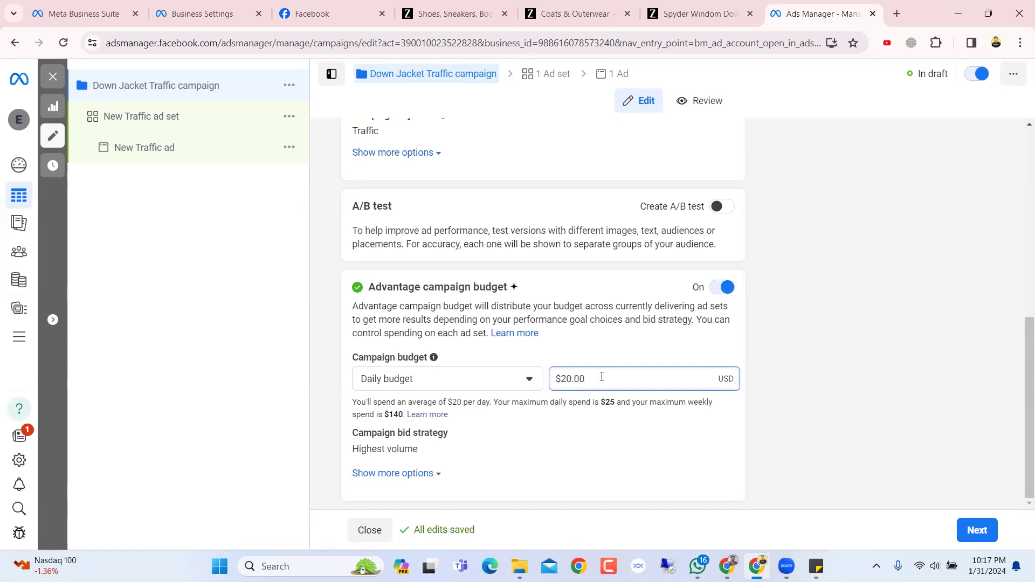
pyautogui.click(408, 475)
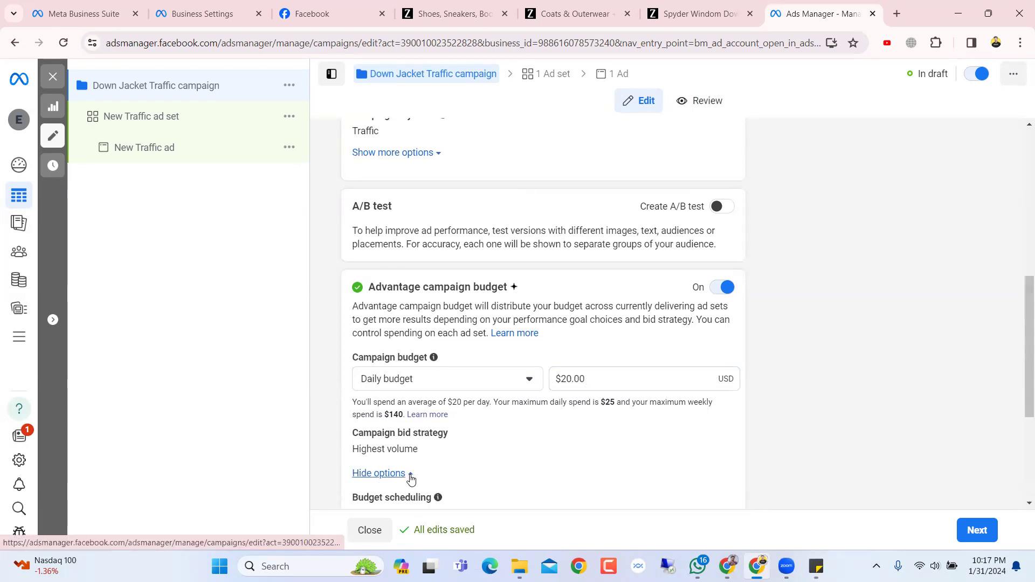
pyautogui.scroll(-4, 496, 428)
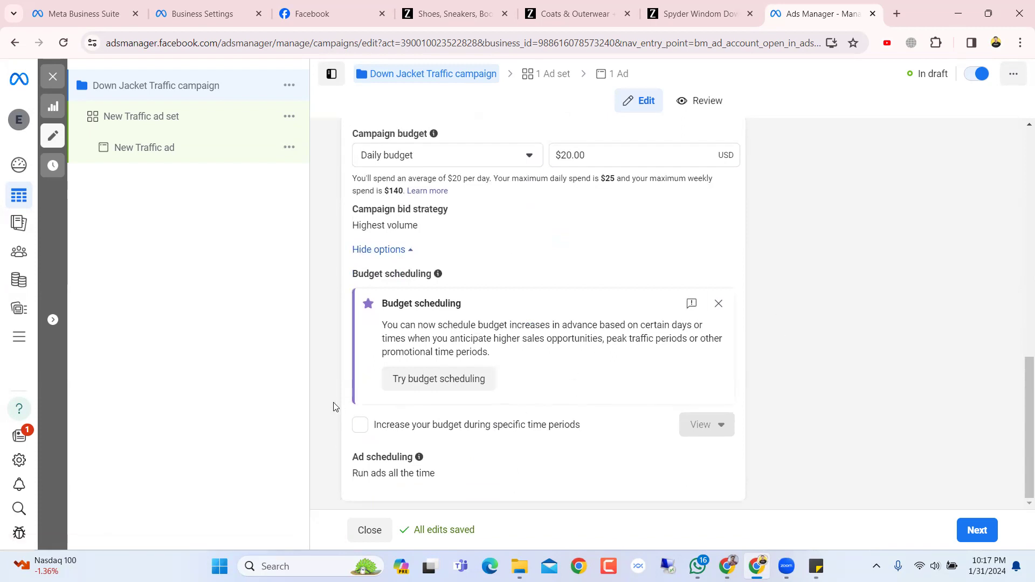
pyautogui.click(398, 250)
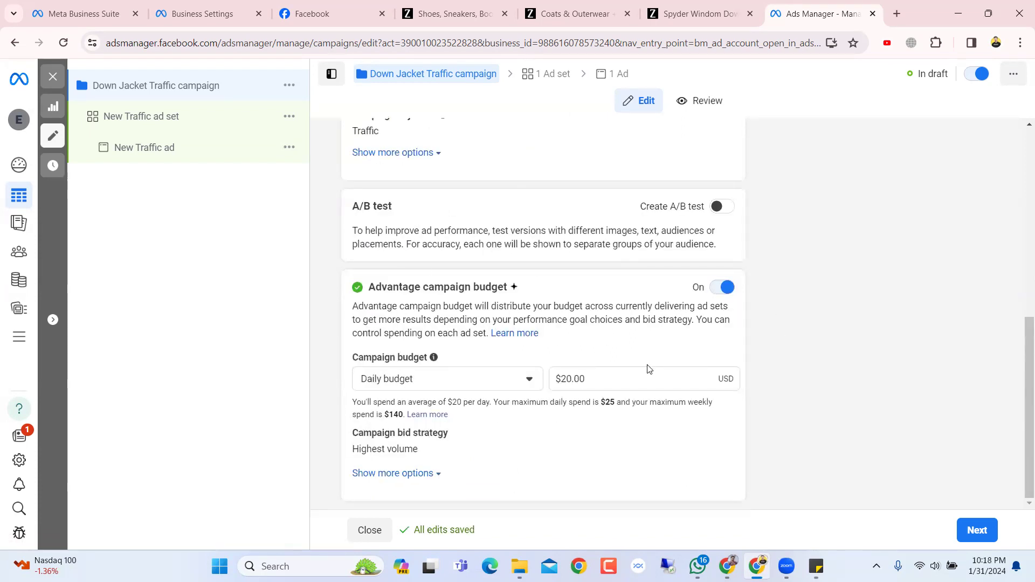
pyautogui.scroll(8, 649, 369)
pyautogui.scroll(-6, 649, 368)
pyautogui.scroll(6, 649, 369)
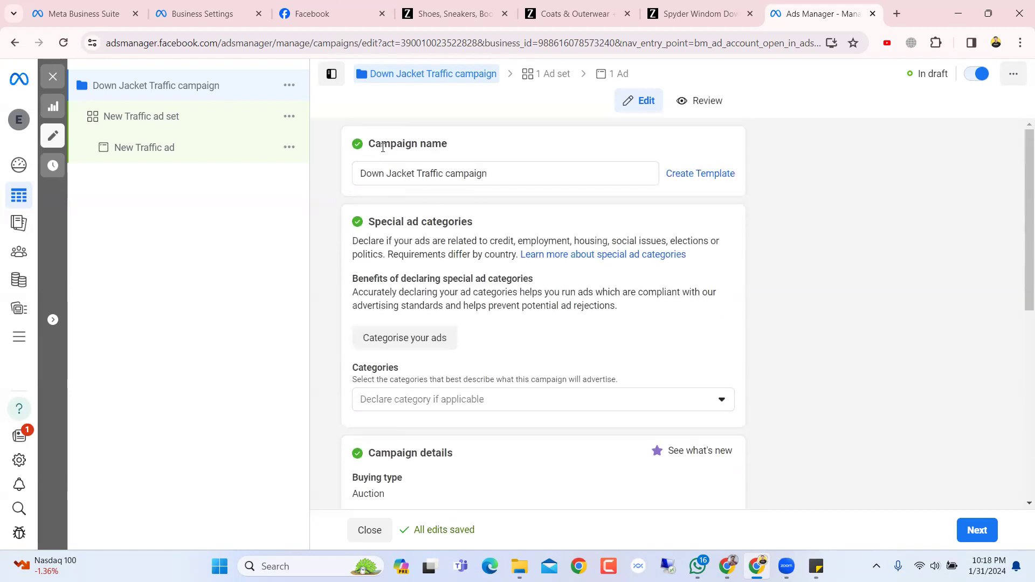
pyautogui.scroll(-6, 501, 291)
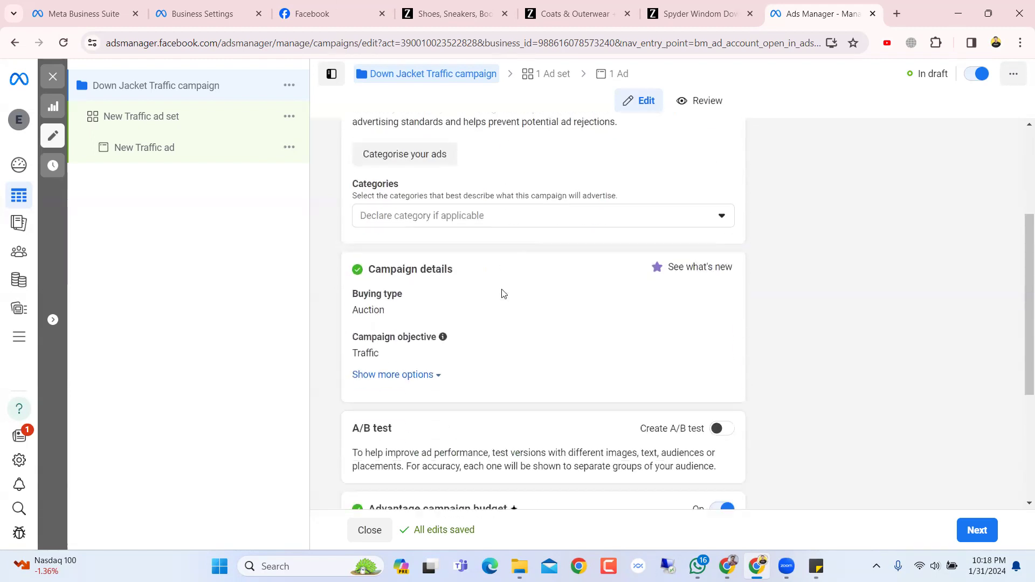
pyautogui.scroll(1, 442, 216)
pyautogui.scroll(-3, 442, 216)
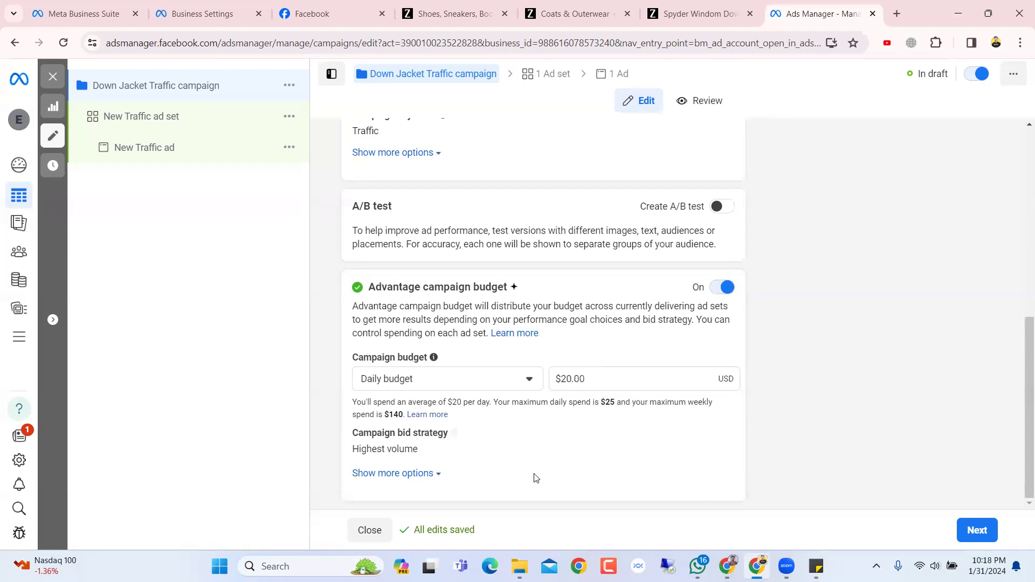
pyautogui.scroll(6, 475, 360)
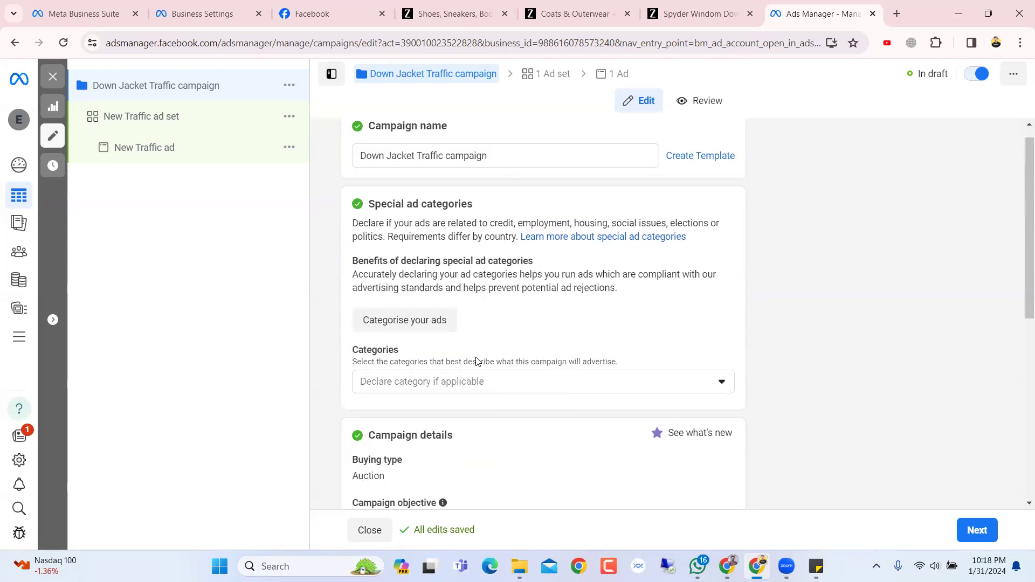
pyautogui.scroll(-6, 476, 360)
# Proceed to the ad set level and review the conversion location, performance goal and cost per result goal.
pyautogui.click(989, 530)
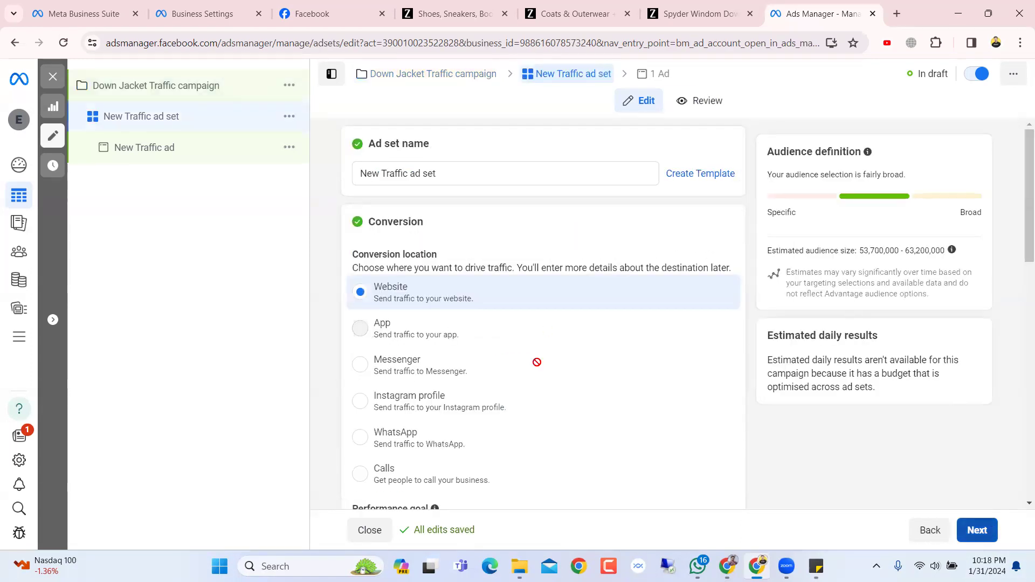
pyautogui.scroll(-6, 545, 381)
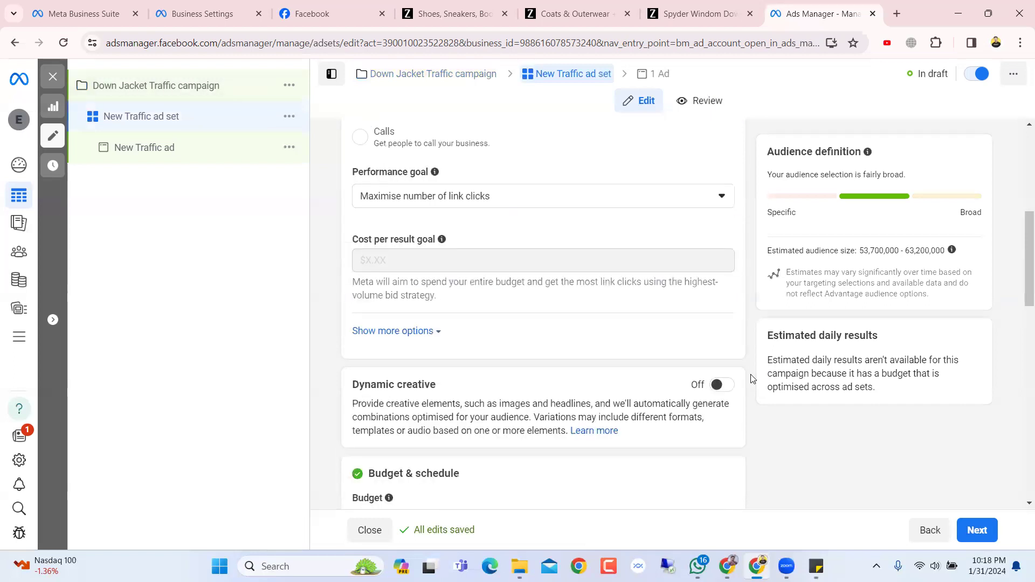
pyautogui.scroll(6, 751, 377)
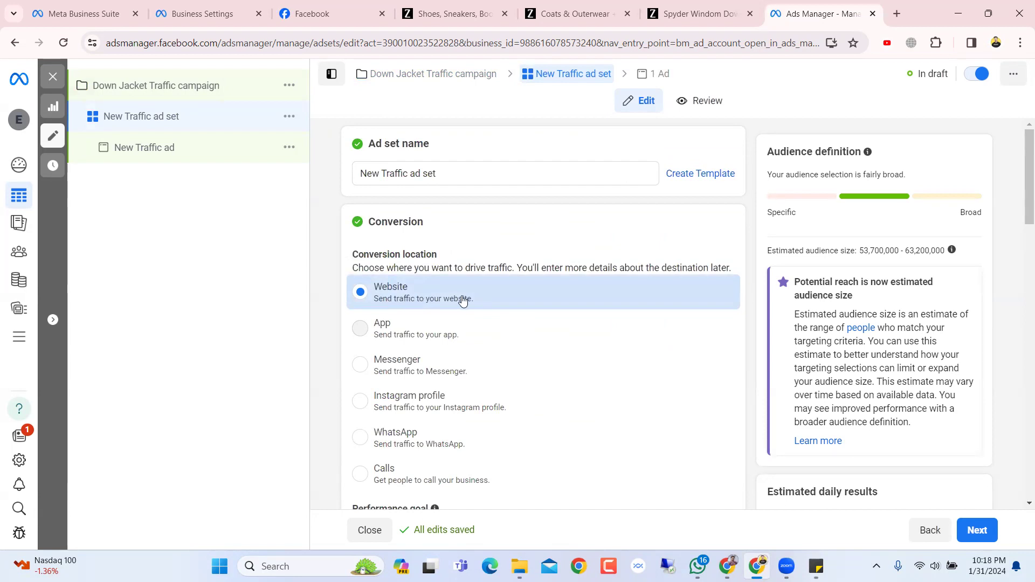
pyautogui.scroll(-1, 473, 391)
pyautogui.scroll(-2, 473, 389)
pyautogui.scroll(2, 474, 388)
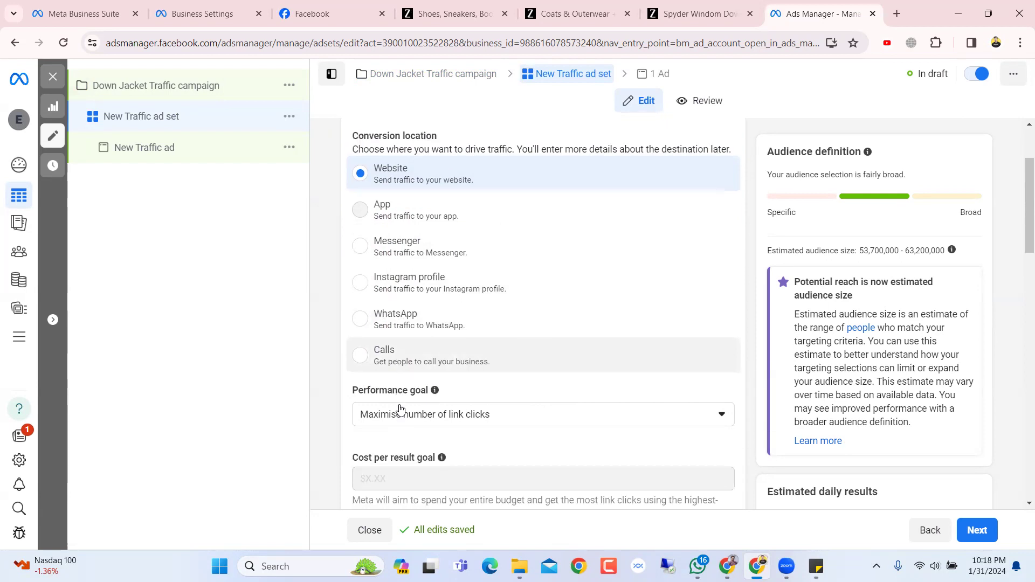
pyautogui.scroll(2, 399, 409)
pyautogui.scroll(-4, 455, 289)
pyautogui.scroll(2, 474, 192)
pyautogui.scroll(-3, 439, 231)
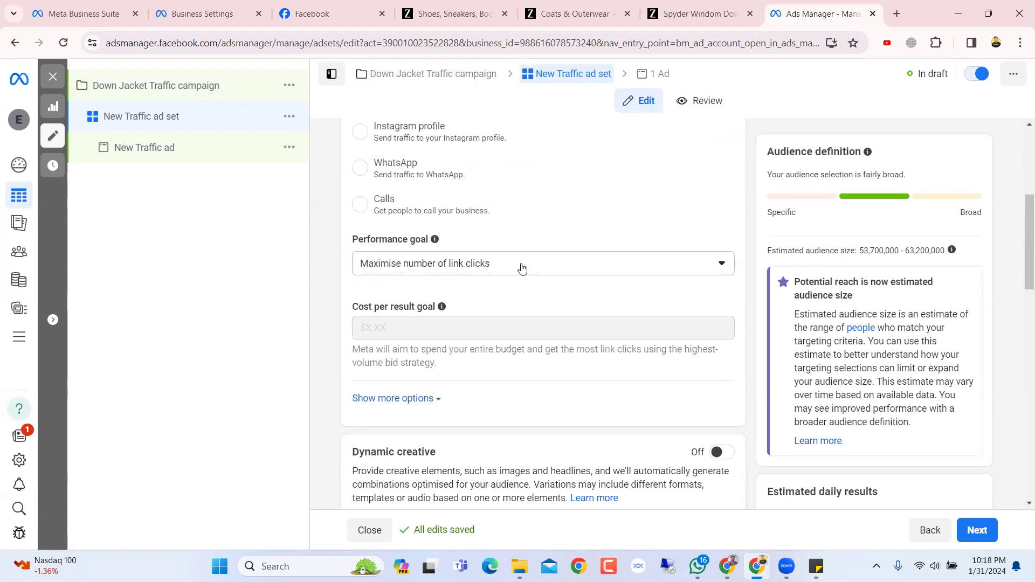
# Enable an end date in the ad set's schedule and choose 11 March 2024.
pyautogui.scroll(-3, 517, 273)
pyautogui.scroll(-4, 518, 274)
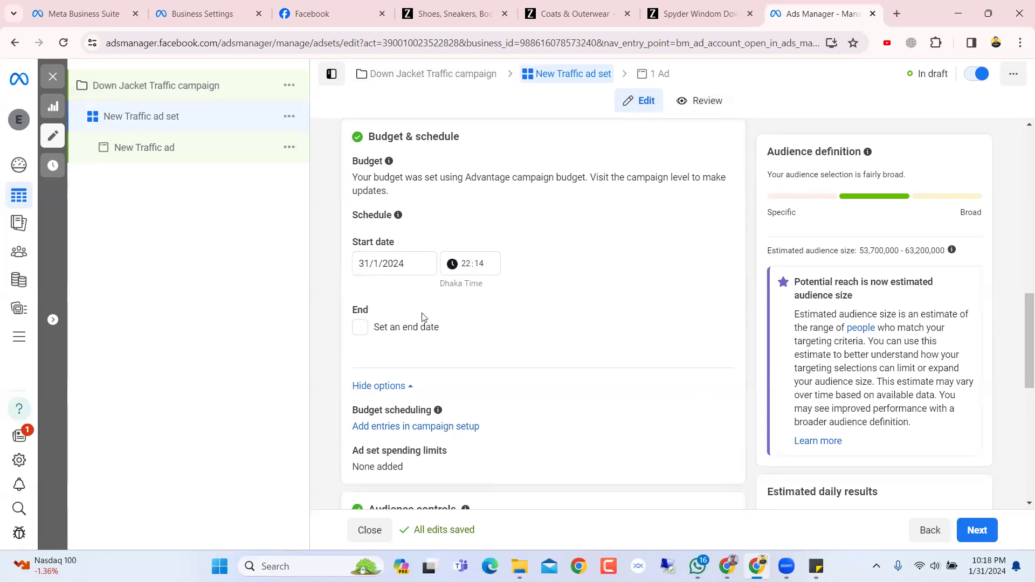
pyautogui.click(360, 328)
pyautogui.click(386, 359)
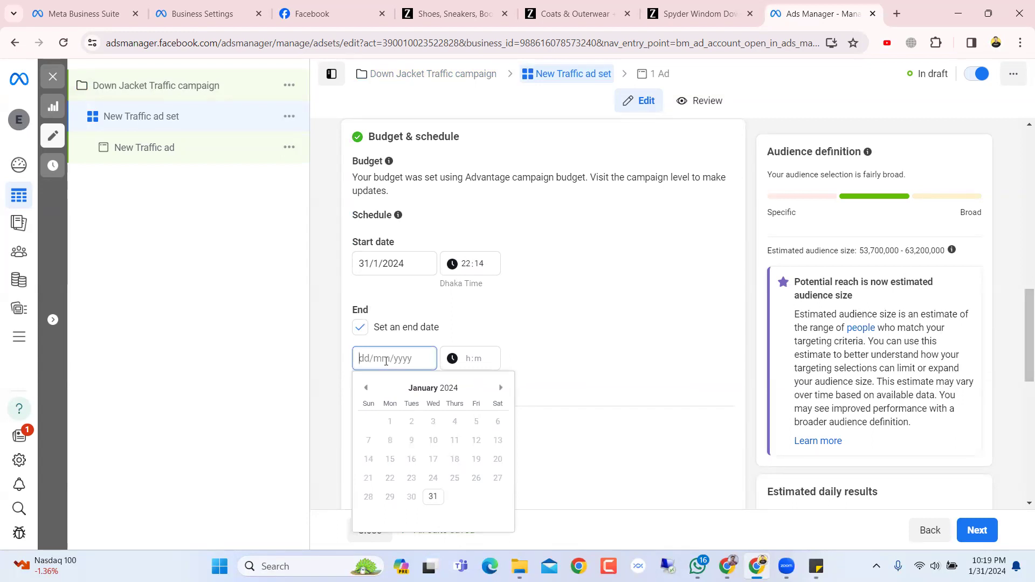
pyautogui.scroll(-3, 580, 310)
pyautogui.click(501, 185)
pyautogui.click(501, 185)
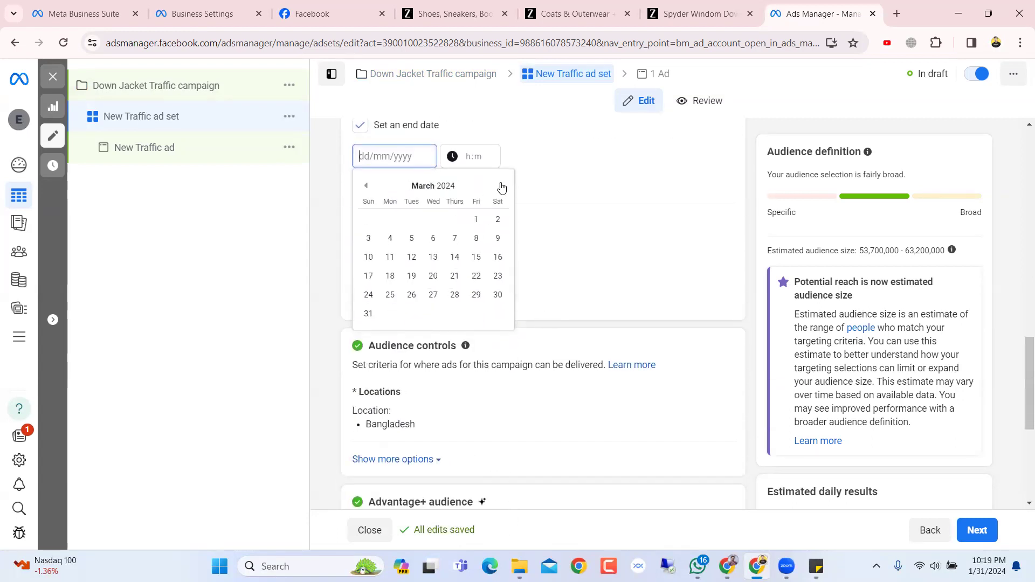
pyautogui.click(389, 257)
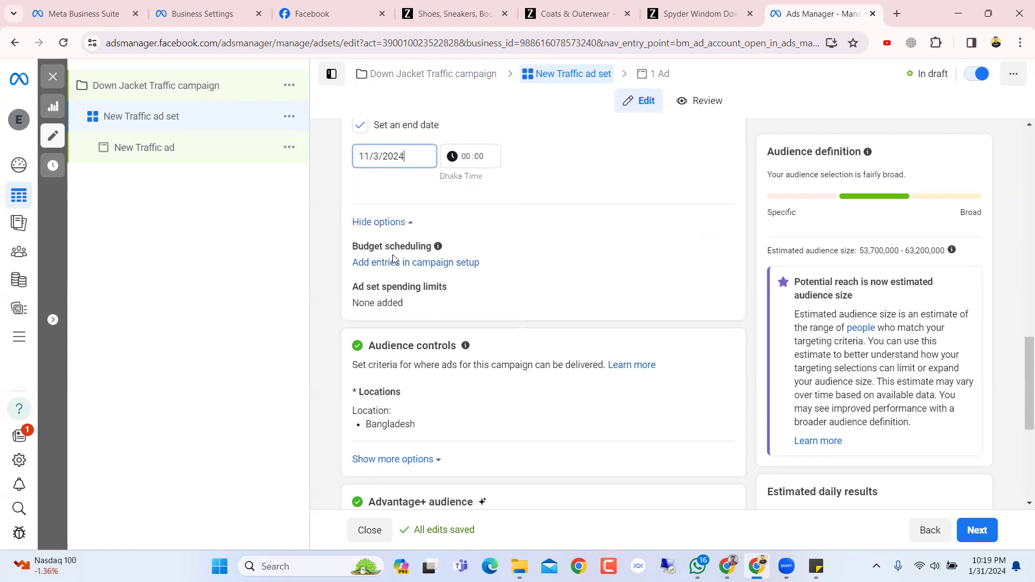
# Change the ad set's end to 31/1/2024 at 12:00 and dismiss the end-date error.
pyautogui.click(526, 156)
pyautogui.click(469, 157)
pyautogui.press('BackSpace')
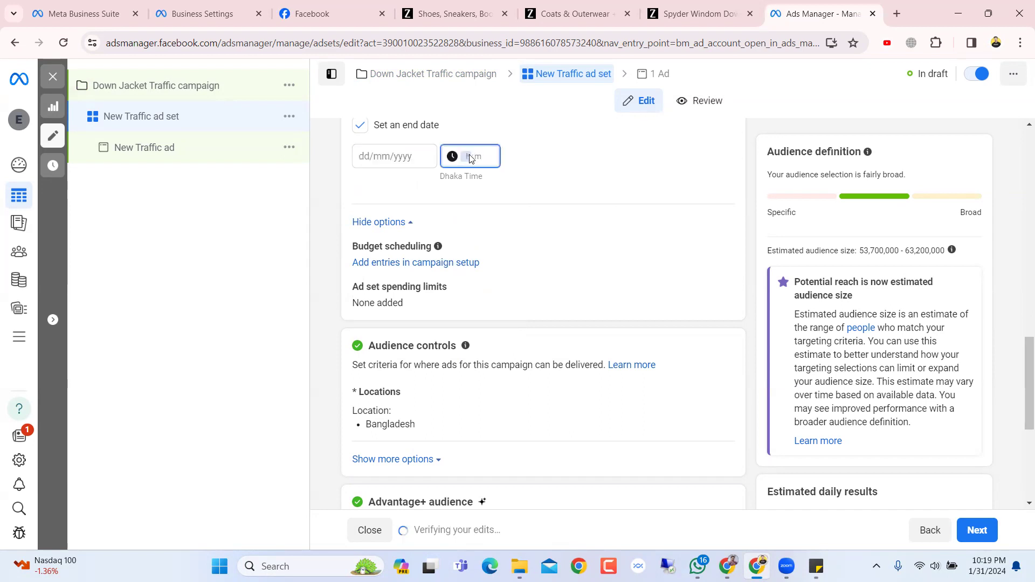
pyautogui.click(613, 156)
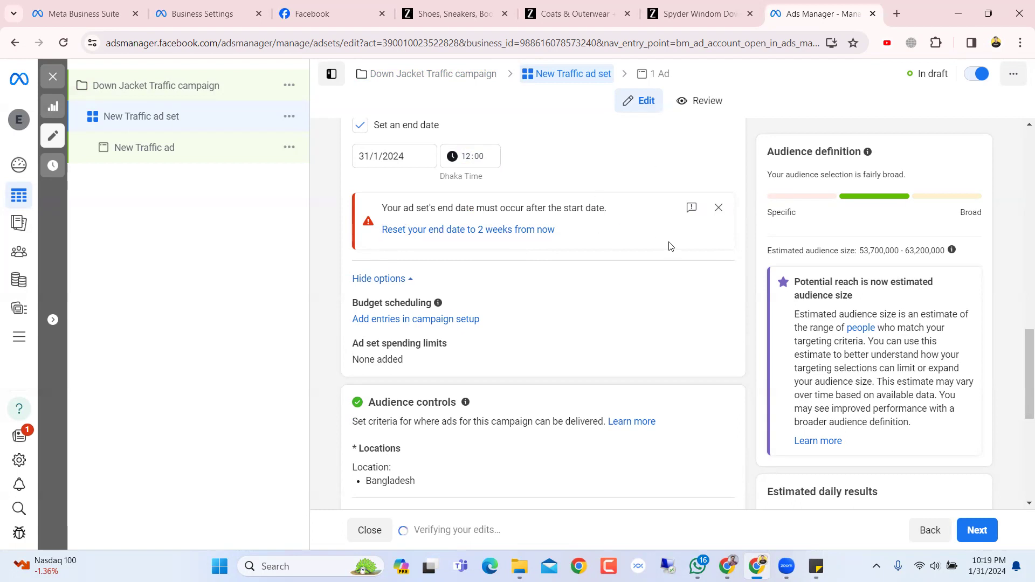
pyautogui.scroll(5, 672, 247)
pyautogui.scroll(1, 671, 246)
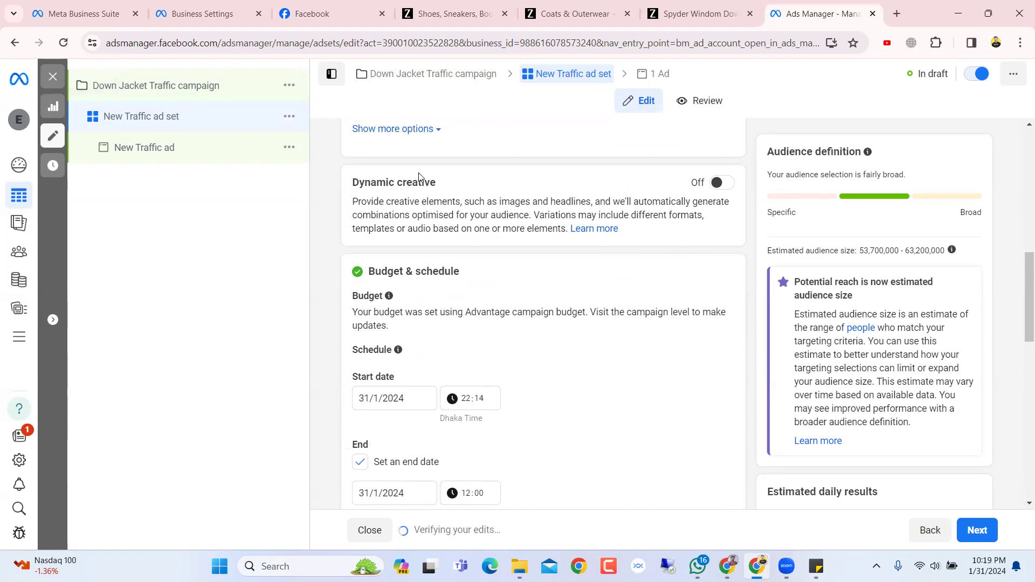
pyautogui.scroll(-3, 421, 179)
pyautogui.click(718, 342)
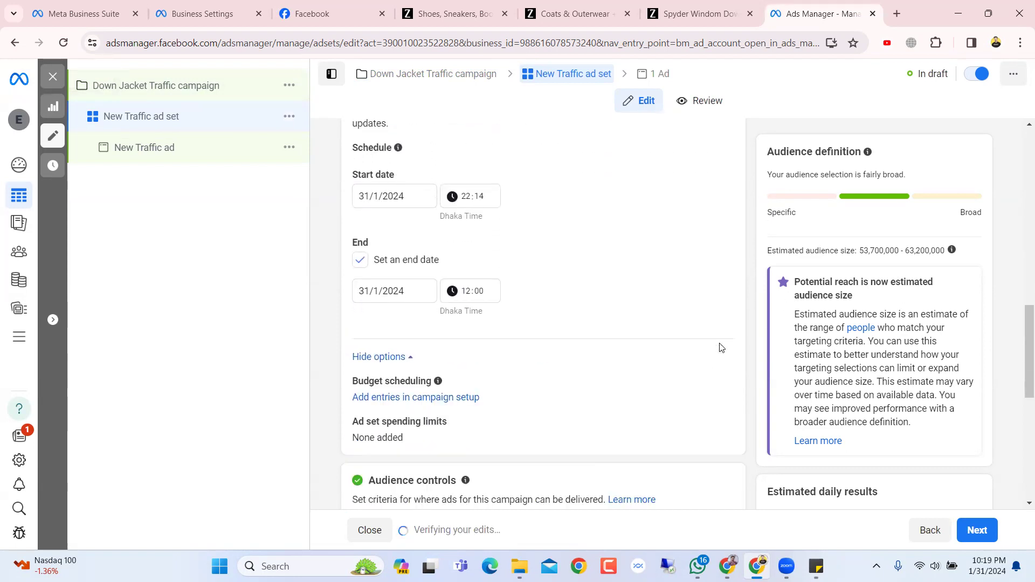
# Review the schedule and audience controls, and open the ad set spending limits for editing.
pyautogui.scroll(-5, 739, 282)
pyautogui.scroll(3, 739, 282)
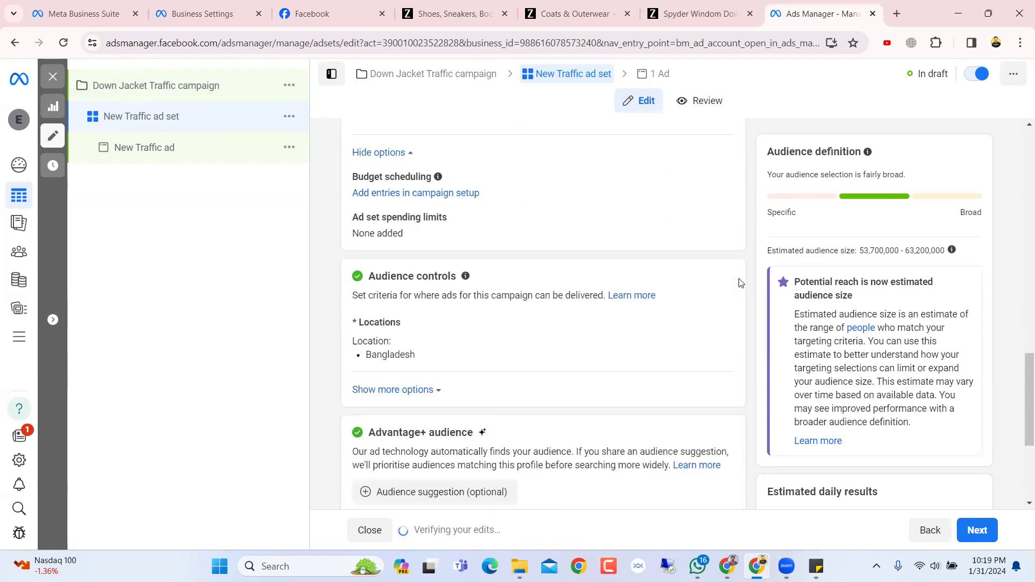
pyautogui.scroll(4, 739, 281)
pyautogui.scroll(-2, 739, 282)
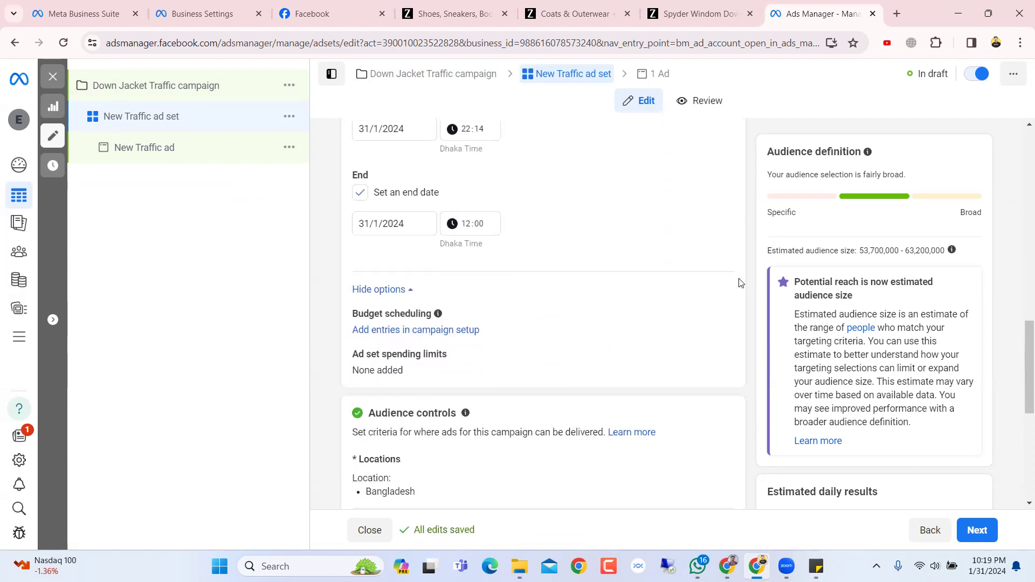
pyautogui.scroll(-1, 484, 369)
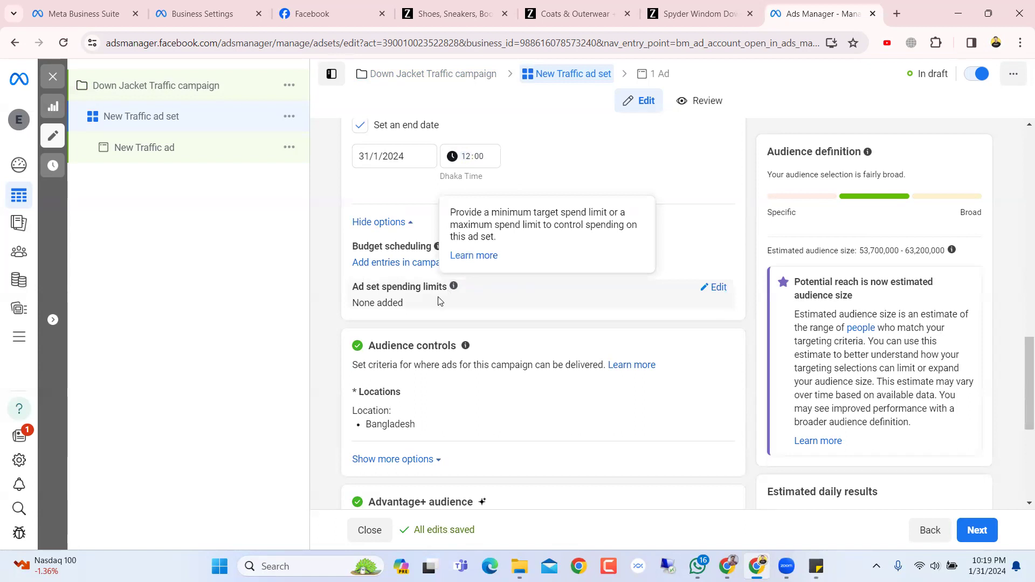
pyautogui.click(717, 286)
pyautogui.scroll(-2, 718, 289)
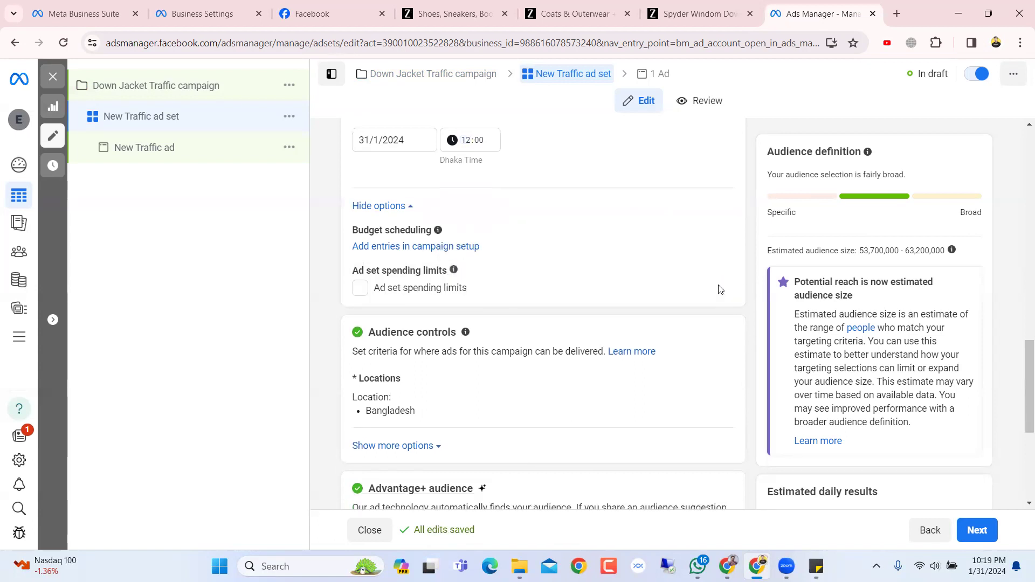
pyautogui.click(360, 169)
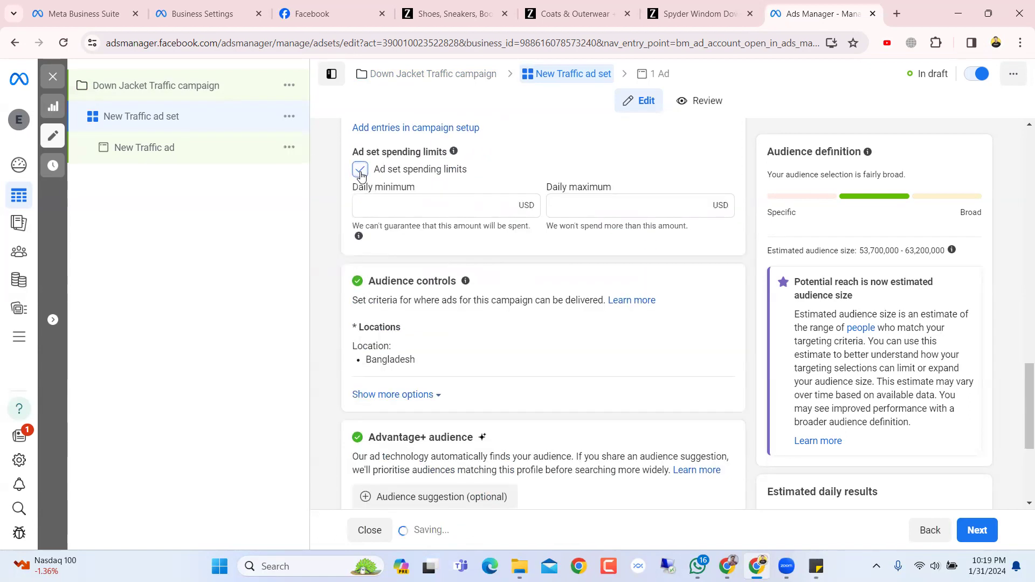
pyautogui.scroll(3, 421, 224)
pyautogui.click(359, 306)
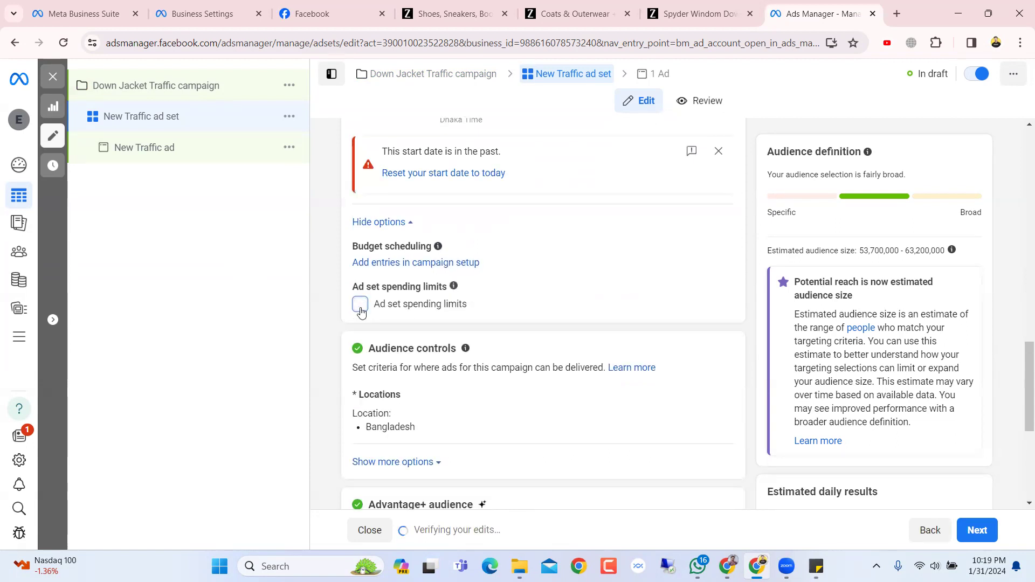
# Review the ad set's start and end dates, the start date error and the spending limits option.
pyautogui.scroll(2, 565, 306)
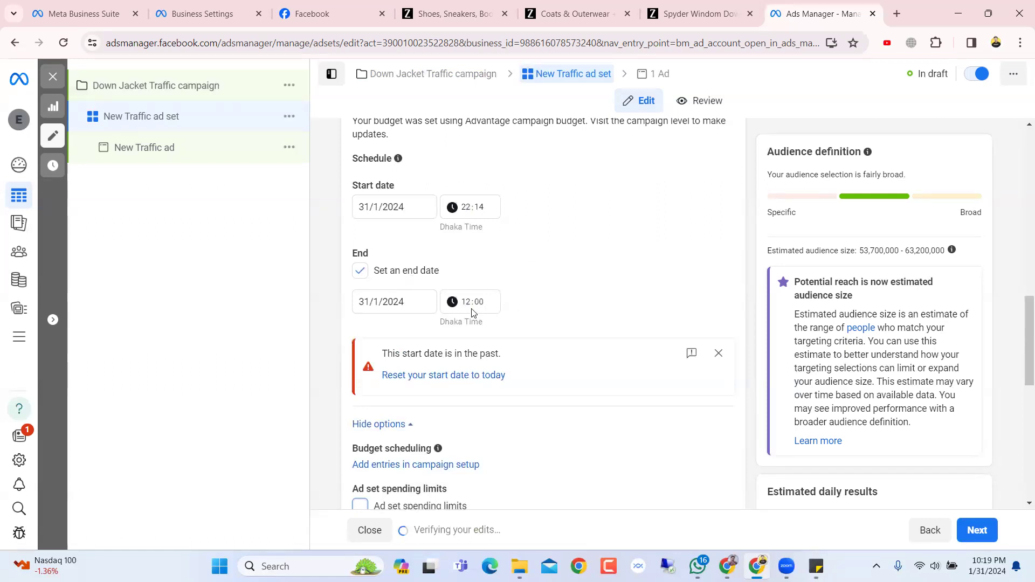
pyautogui.scroll(-3, 516, 297)
pyautogui.scroll(3, 517, 297)
pyautogui.scroll(-1, 518, 297)
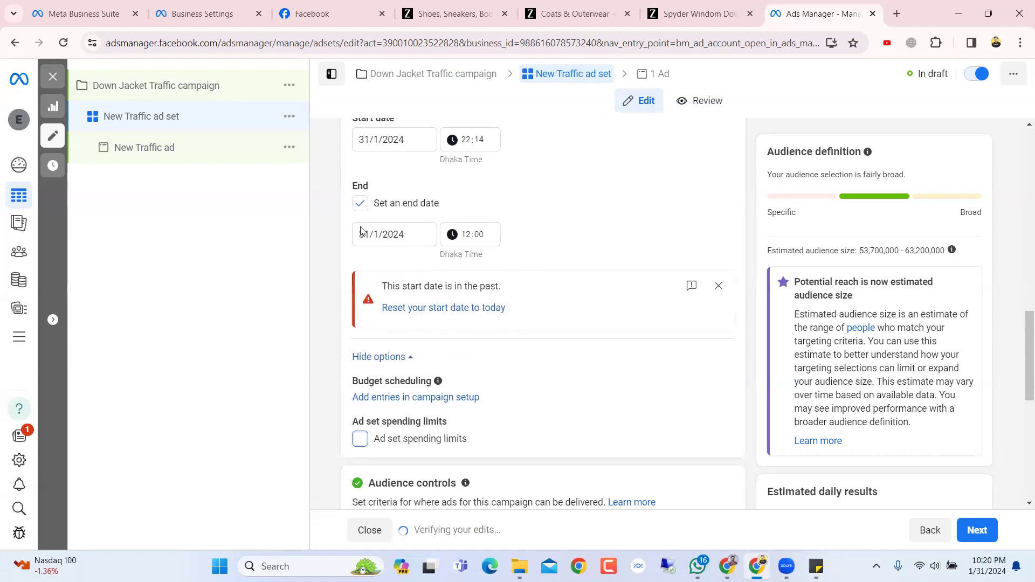
pyautogui.scroll(2, 526, 214)
pyautogui.scroll(-5, 526, 215)
pyautogui.scroll(2, 526, 215)
pyautogui.scroll(-3, 526, 214)
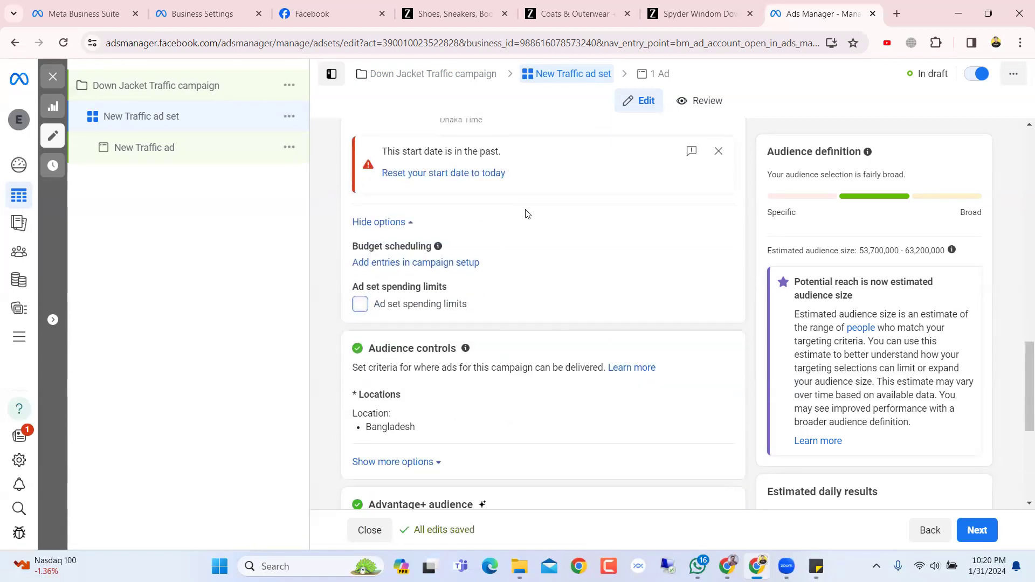
pyautogui.scroll(3, 526, 215)
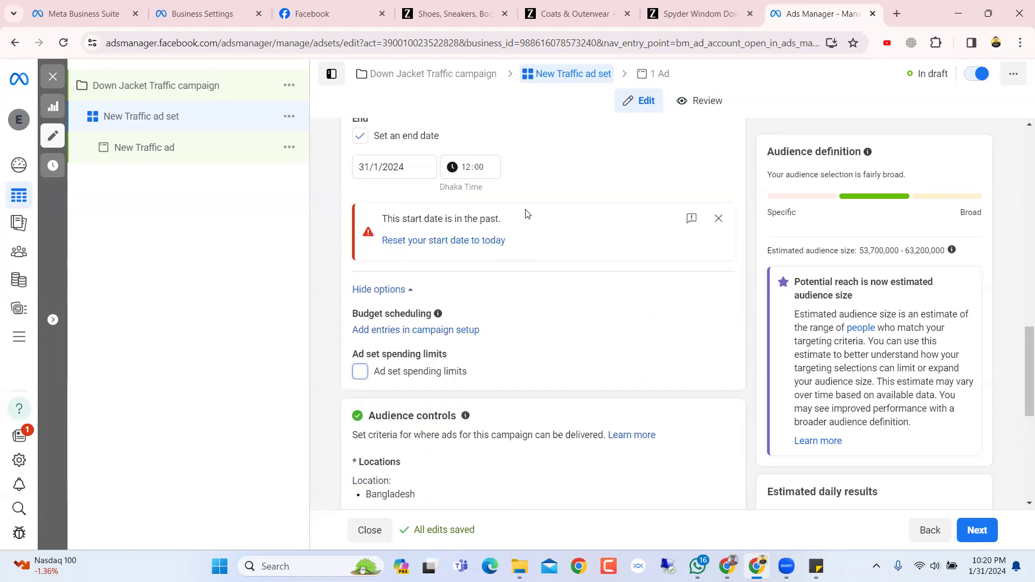
pyautogui.scroll(-2, 526, 215)
# Set the ad set's end date to 10/2/2024 and dismiss the start date error.
pyautogui.scroll(4, 527, 214)
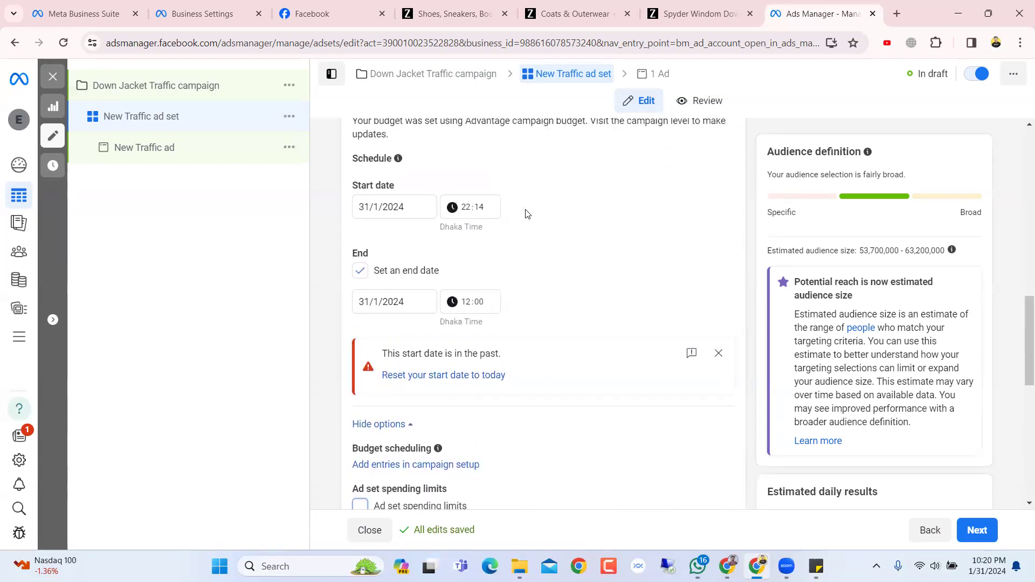
pyautogui.click(421, 304)
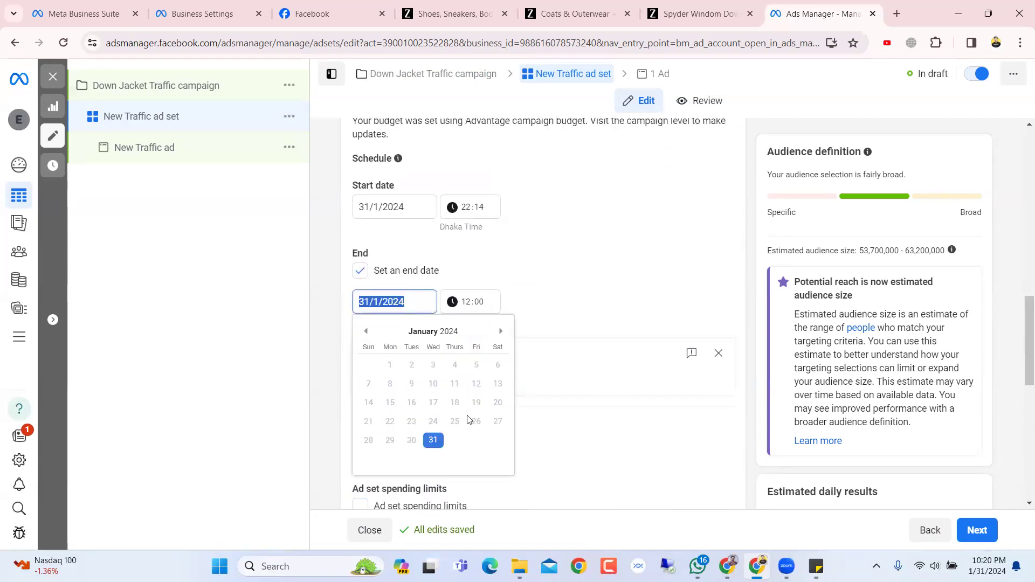
pyautogui.click(501, 331)
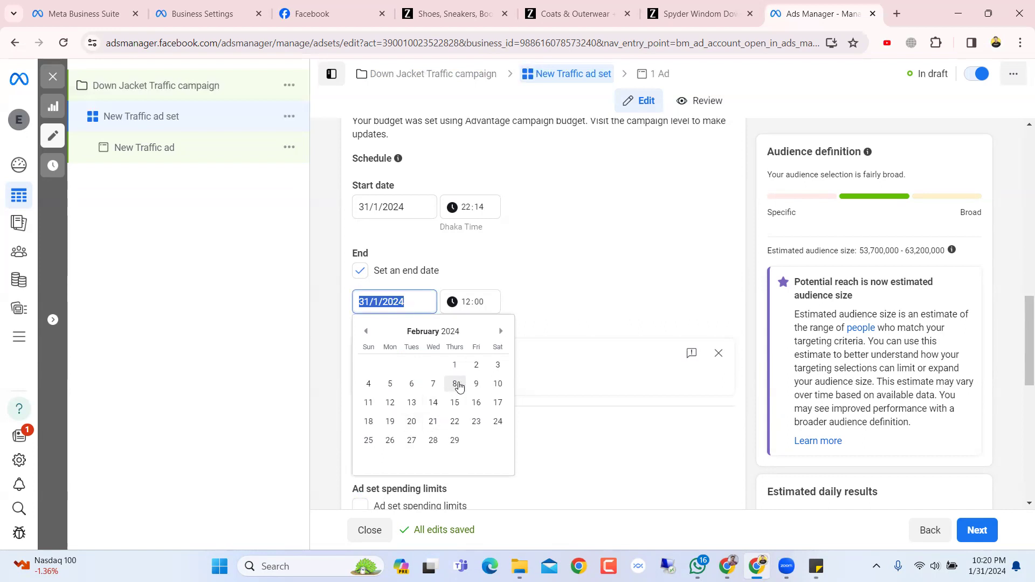
pyautogui.click(497, 383)
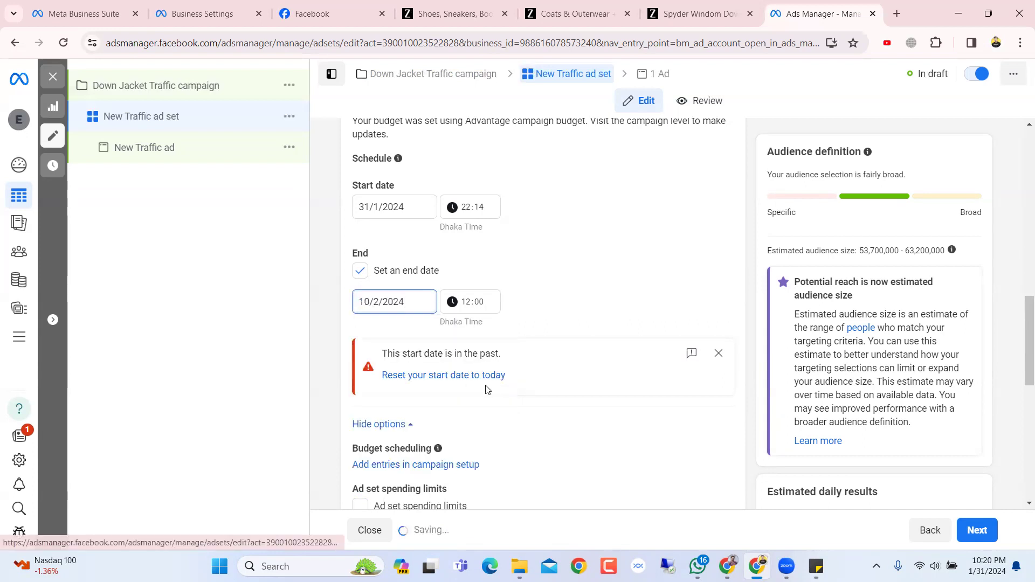
pyautogui.click(549, 288)
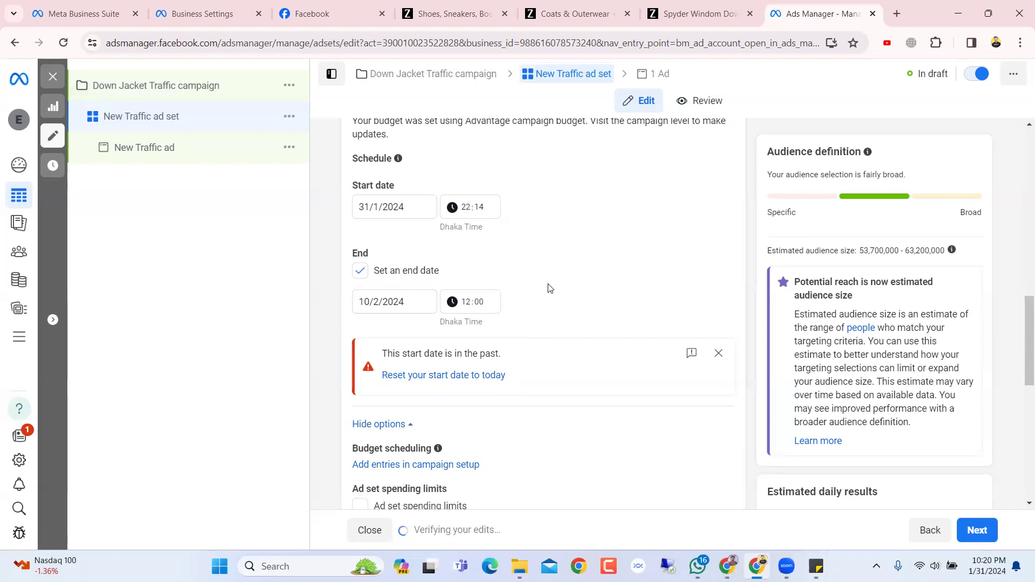
pyautogui.scroll(-1, 548, 287)
pyautogui.click(719, 286)
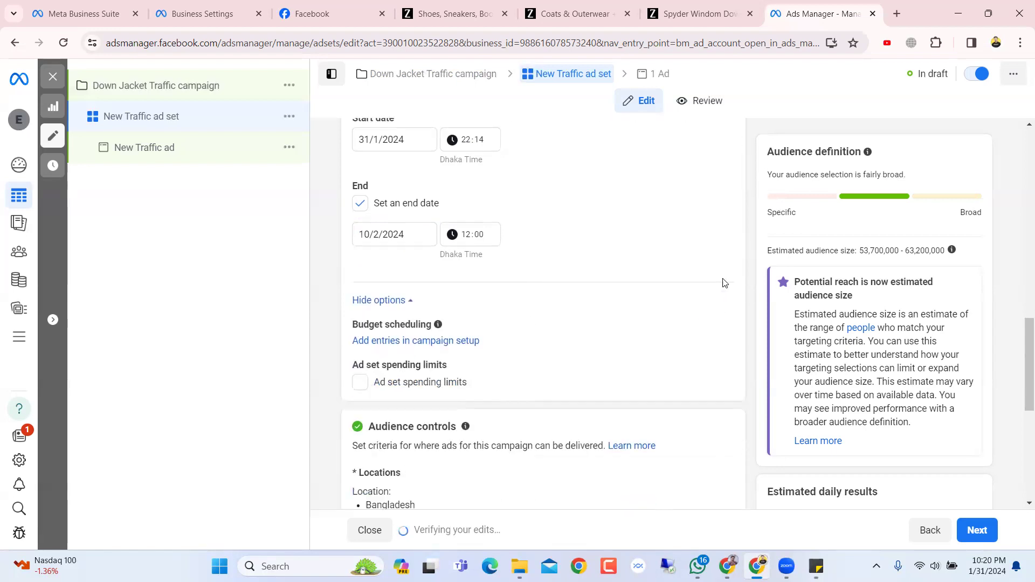
# Check the noted target countries and replace Bangladesh with United States in the audience locations.
pyautogui.scroll(-4, 717, 270)
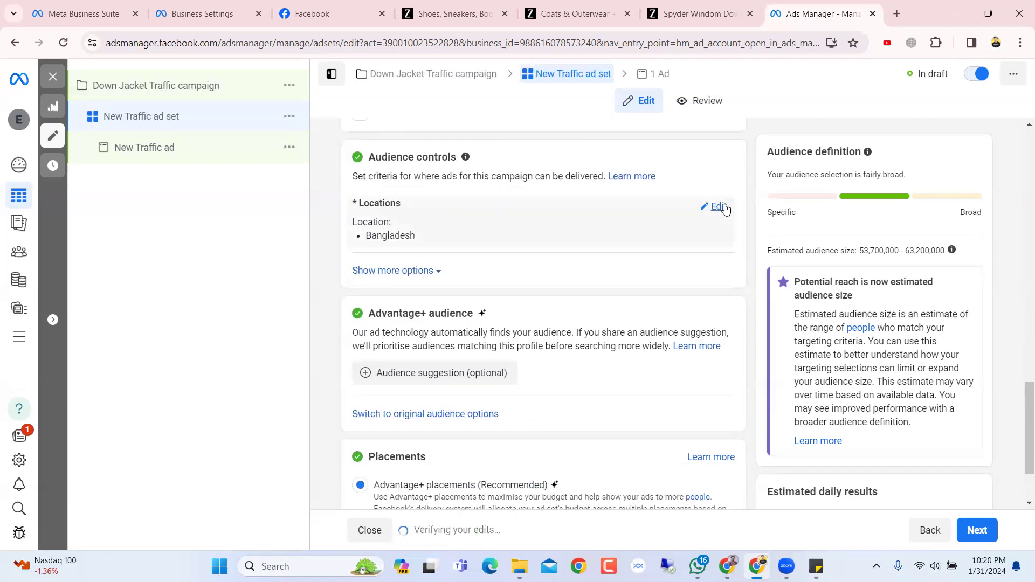
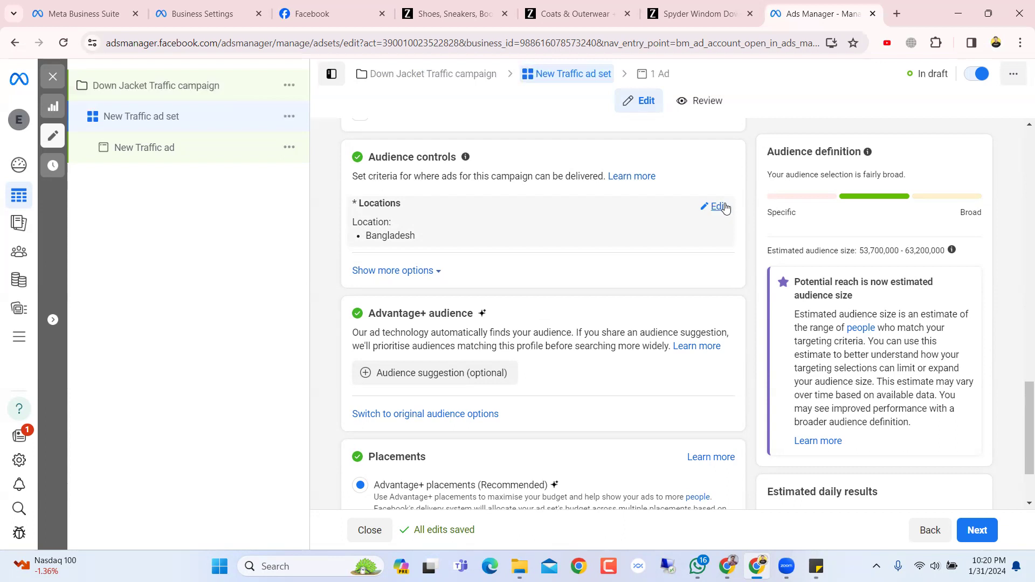
pyautogui.click(714, 207)
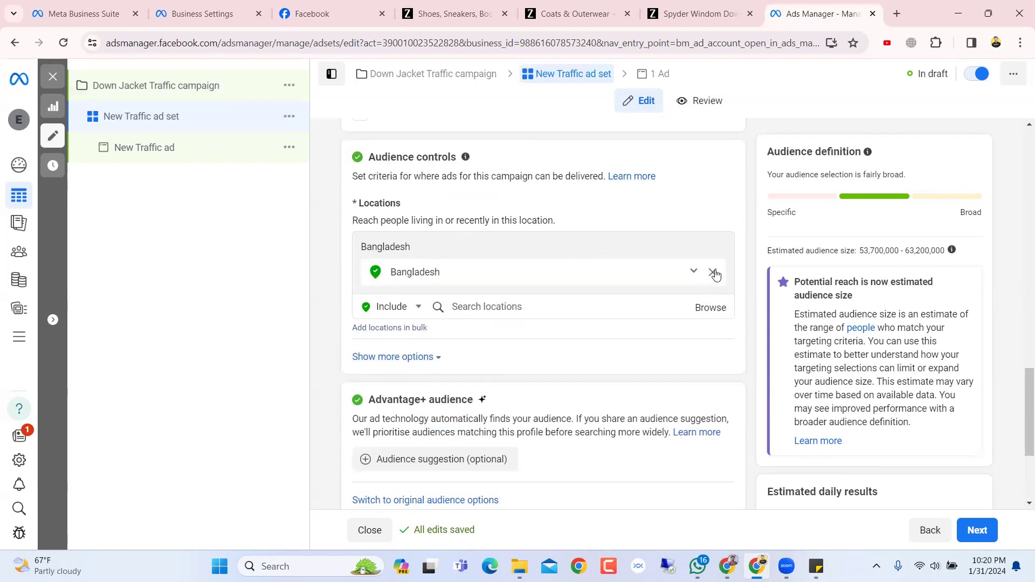
pyautogui.click(716, 274)
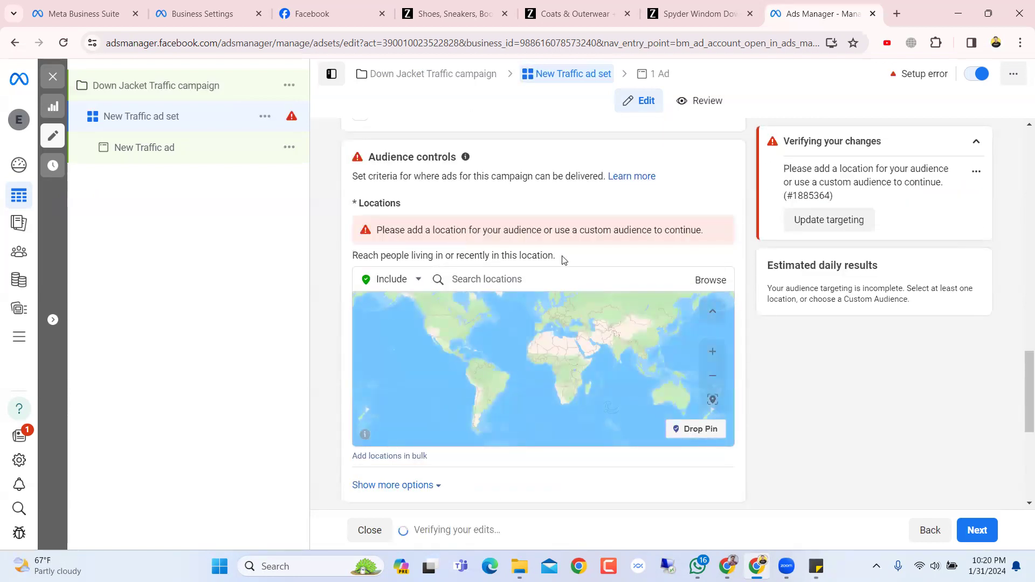
pyautogui.click(525, 281)
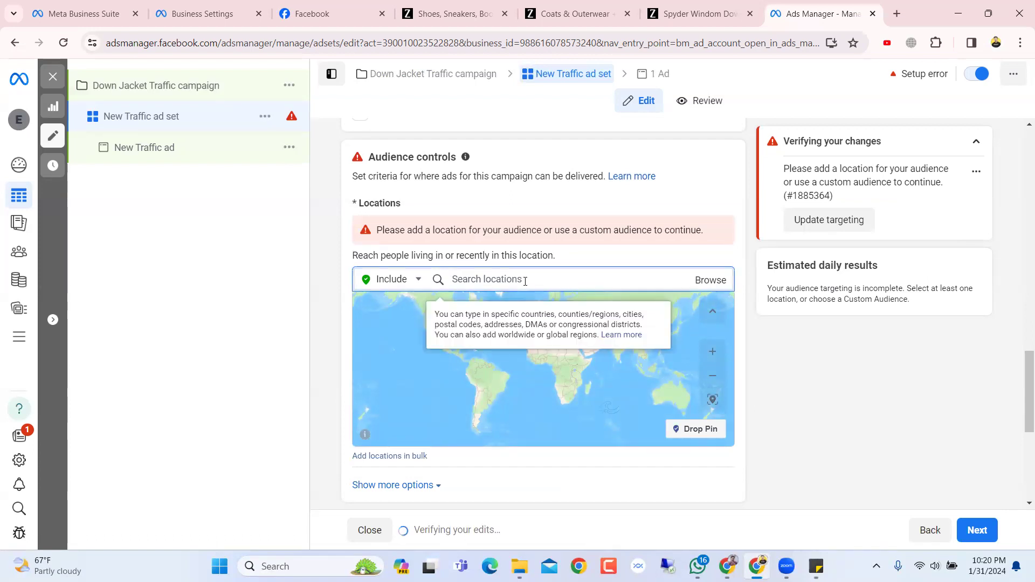
pyautogui.click(816, 566)
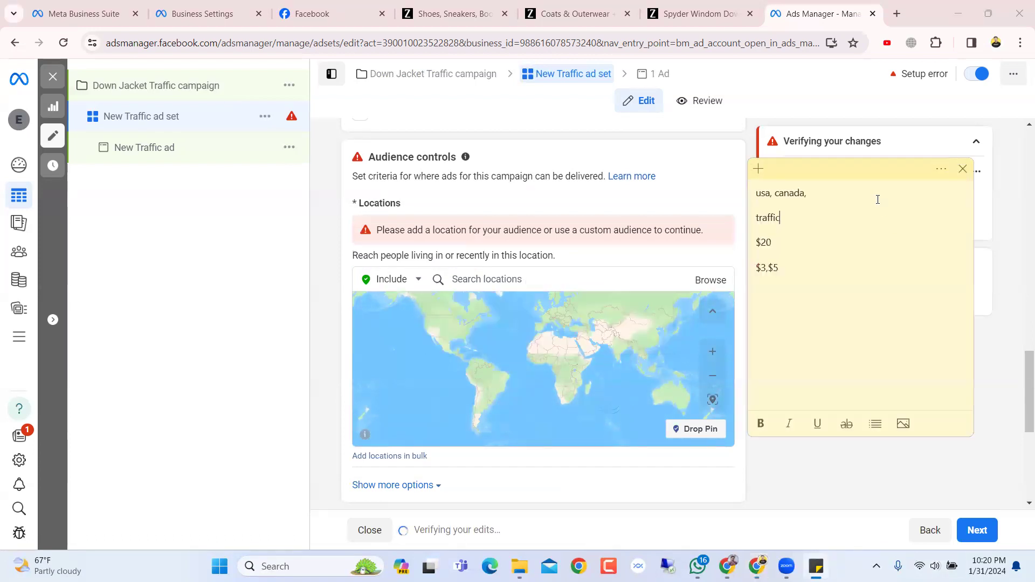
pyautogui.click(485, 276)
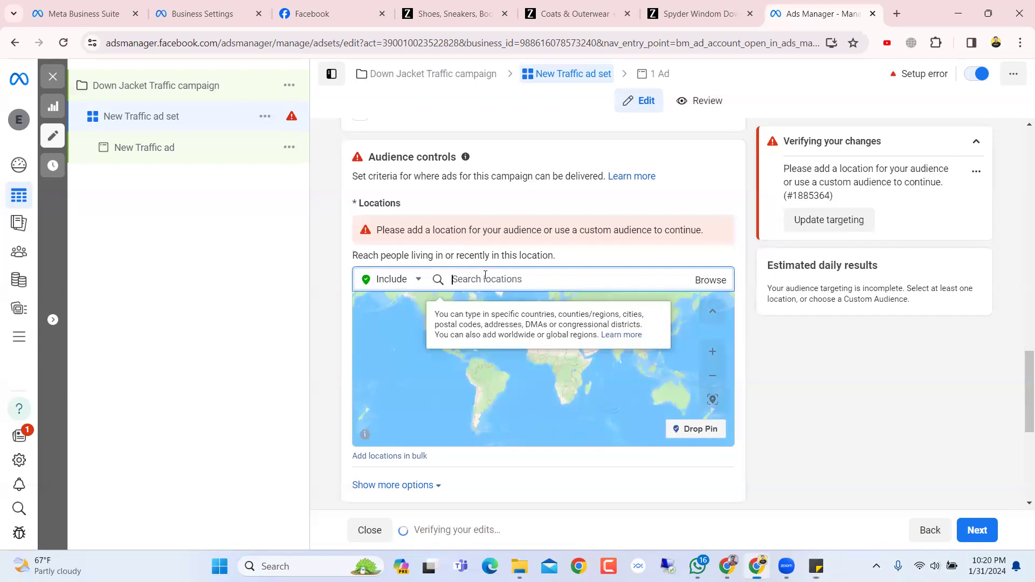
pyautogui.write('usa')
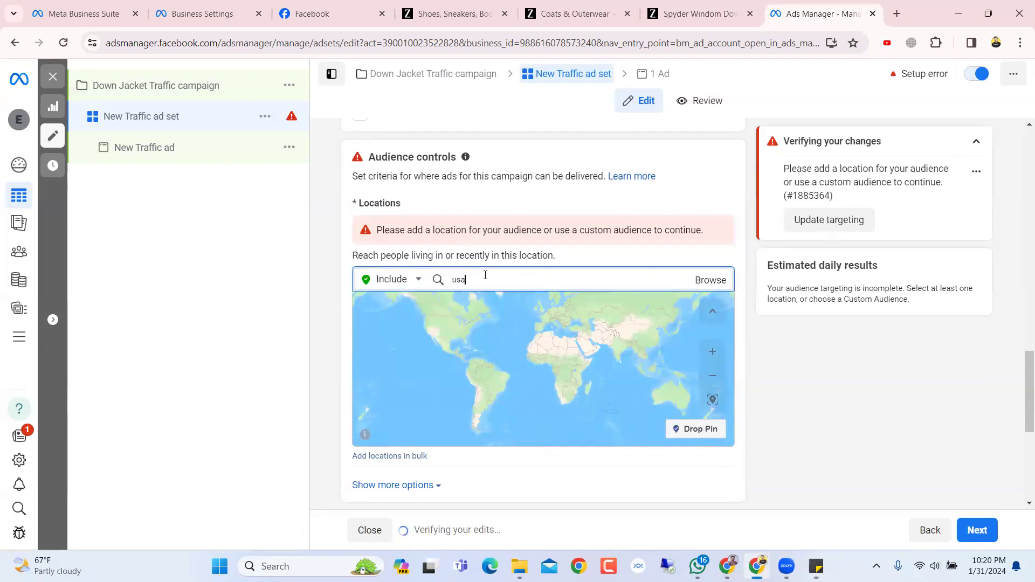
pyautogui.click(524, 307)
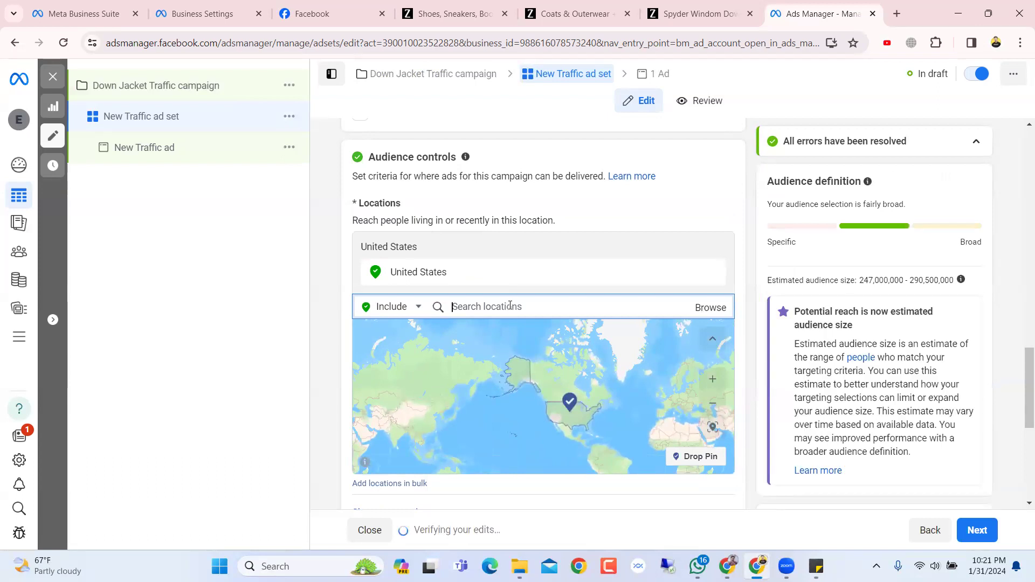
# Add the country Canada to the included audience locations.
pyautogui.write('canads')
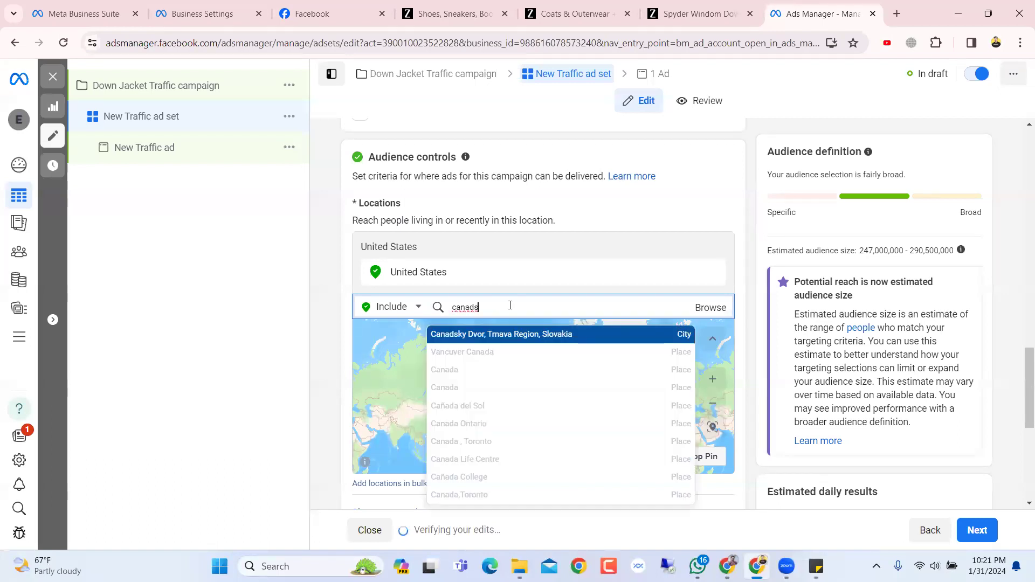
pyautogui.press('BackSpace')
pyautogui.press('BackSpace')
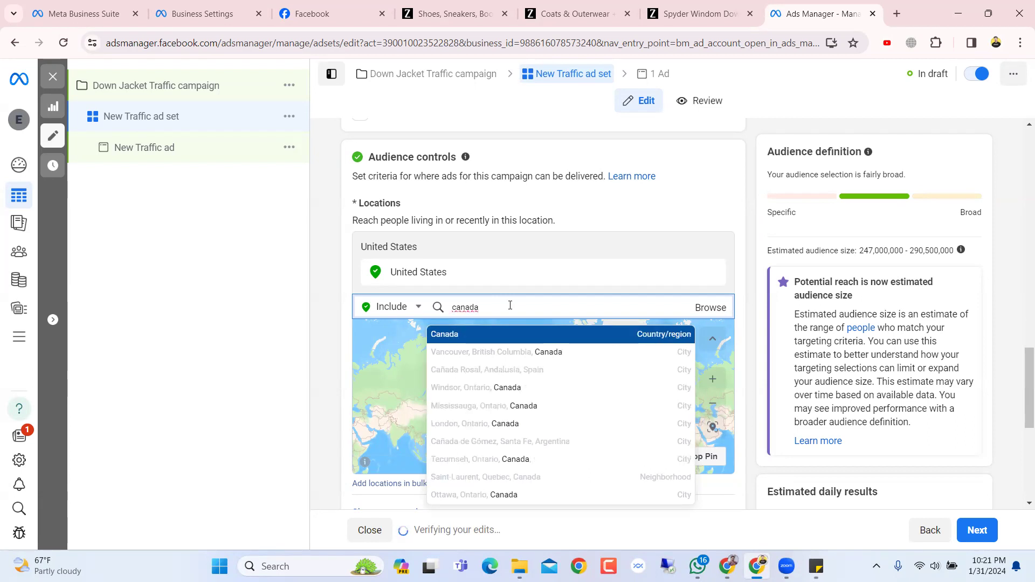
pyautogui.click(517, 335)
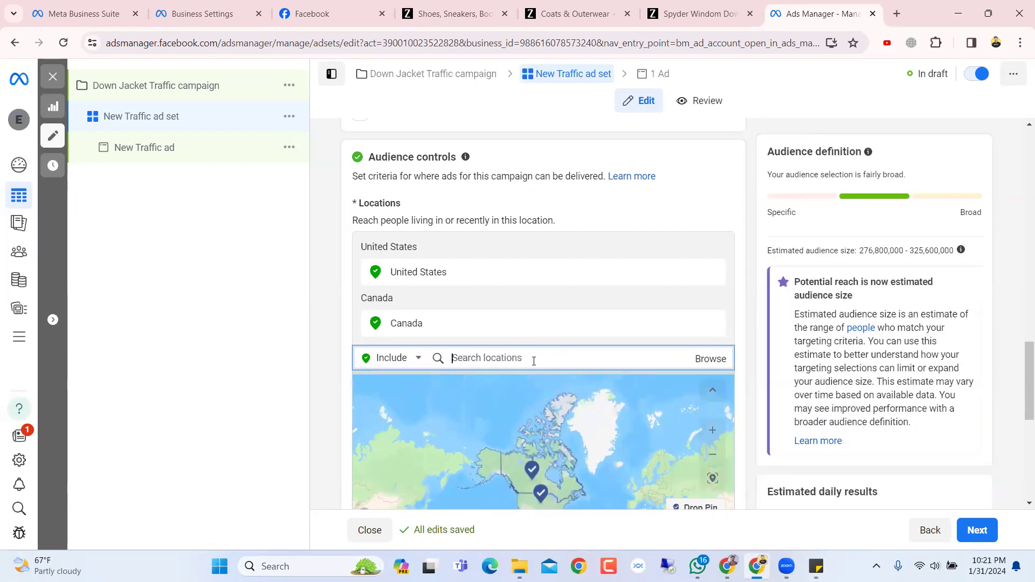
# Select all countries from the browsable location list and clear the whole selection.
pyautogui.scroll(-1, 534, 360)
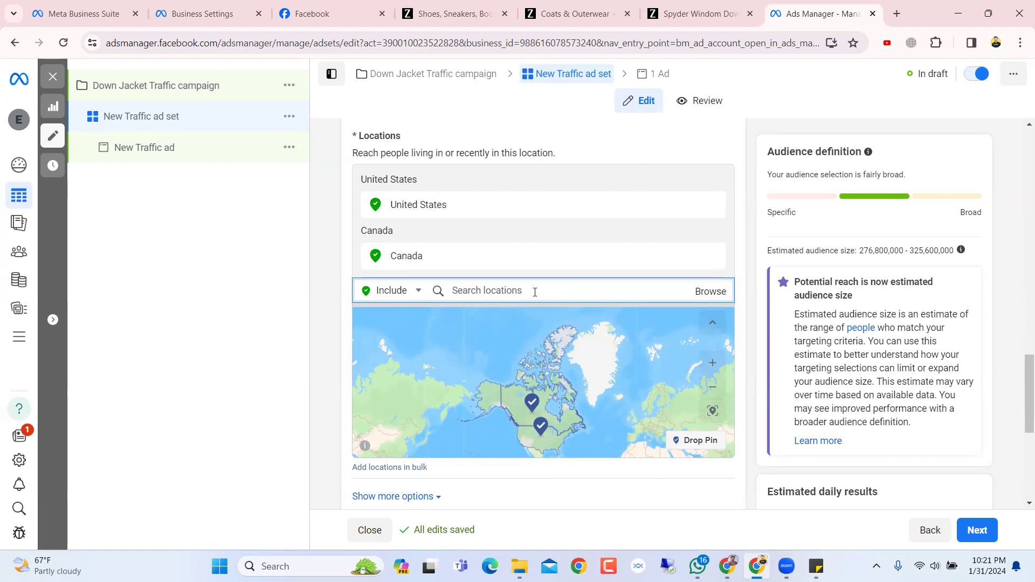
pyautogui.click(535, 291)
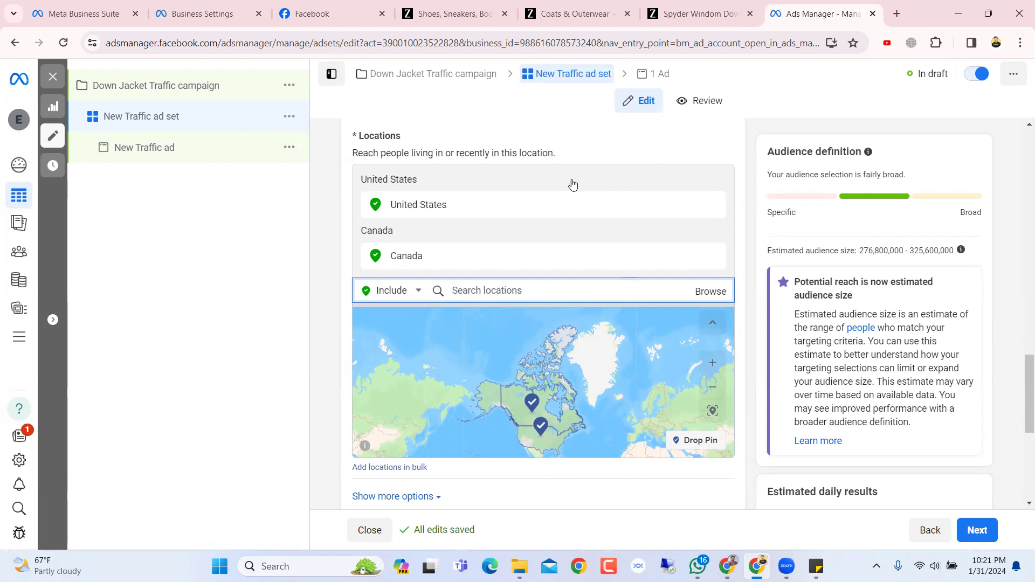
pyautogui.moveTo(719, 262)
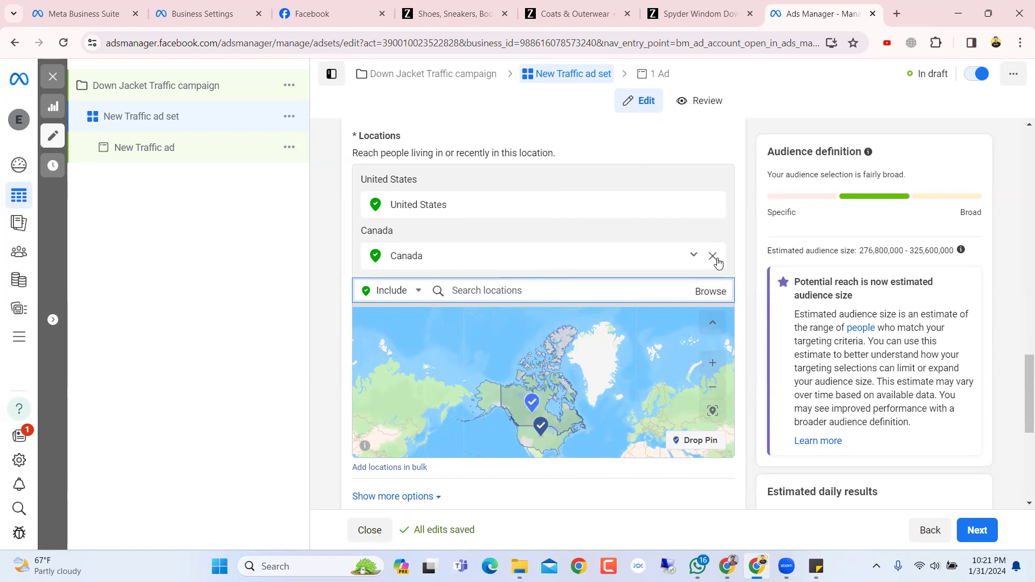
pyautogui.click(708, 295)
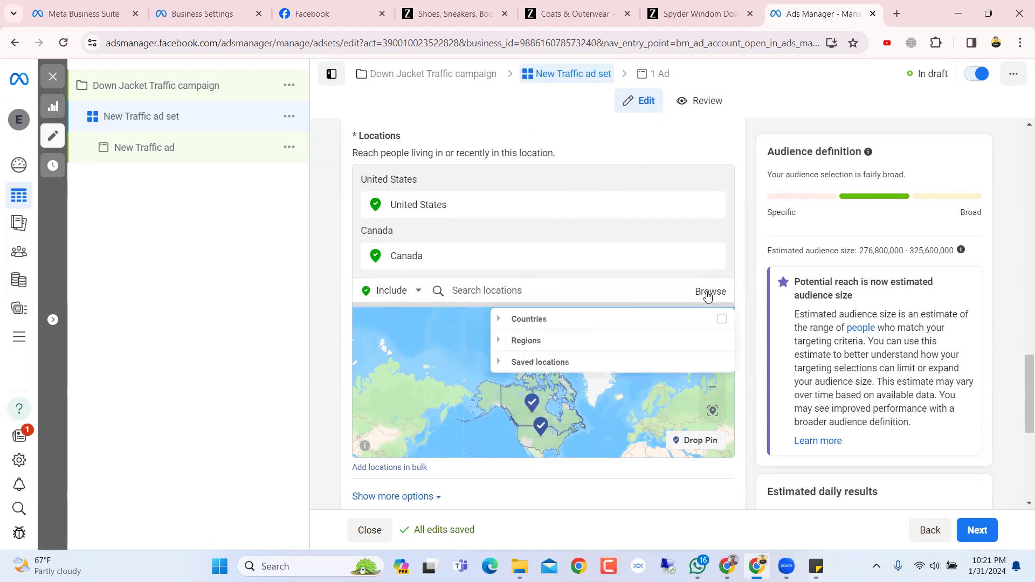
pyautogui.moveTo(629, 316)
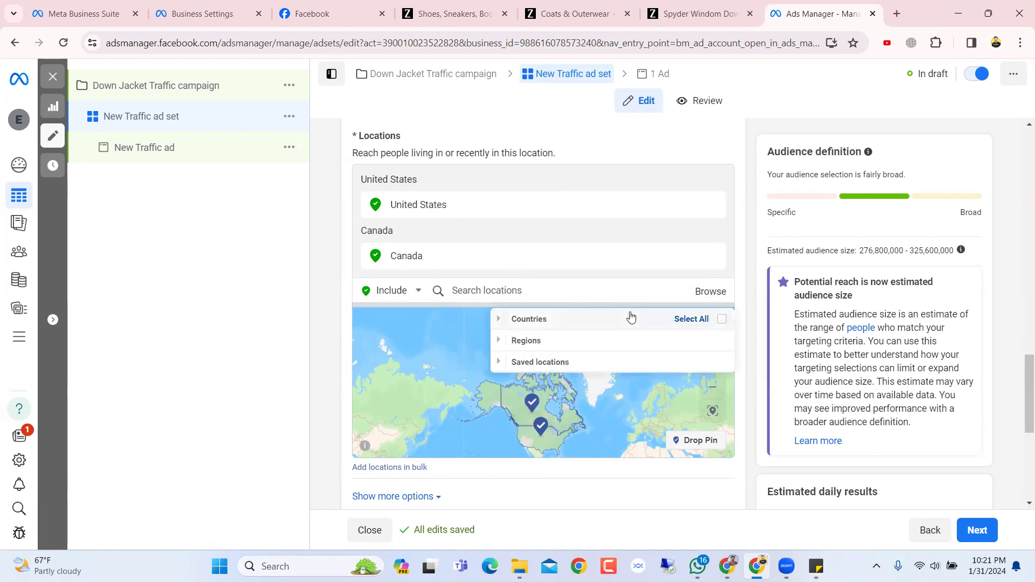
pyautogui.click(721, 319)
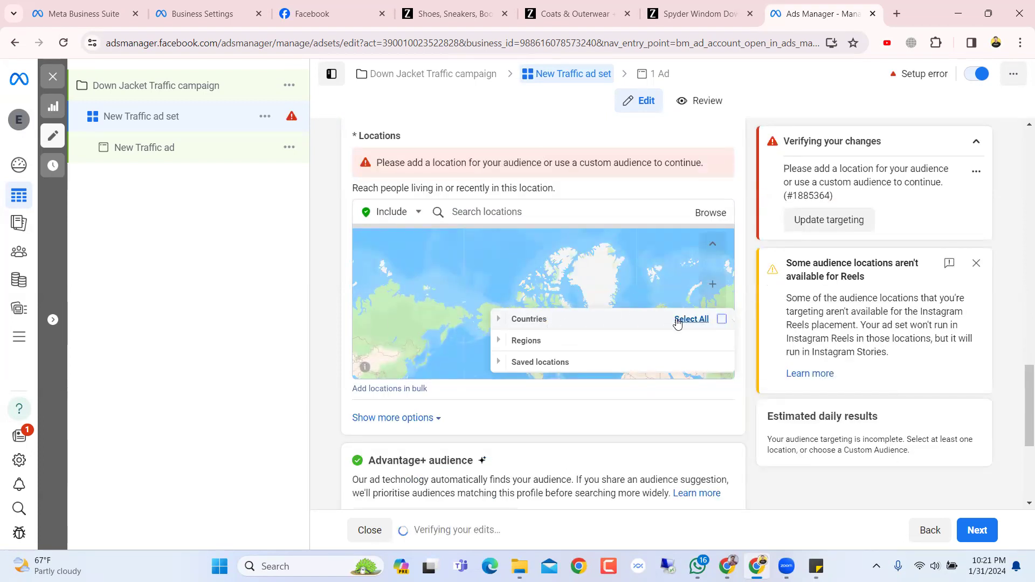
pyautogui.click(628, 219)
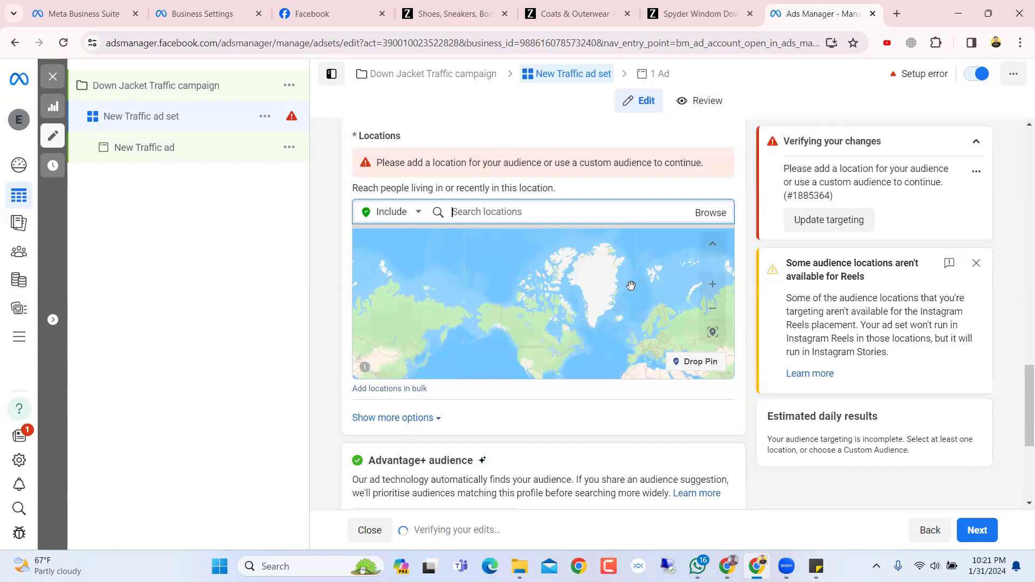
# Try to add the country Bangladesh as an excluded audience location.
pyautogui.click(407, 216)
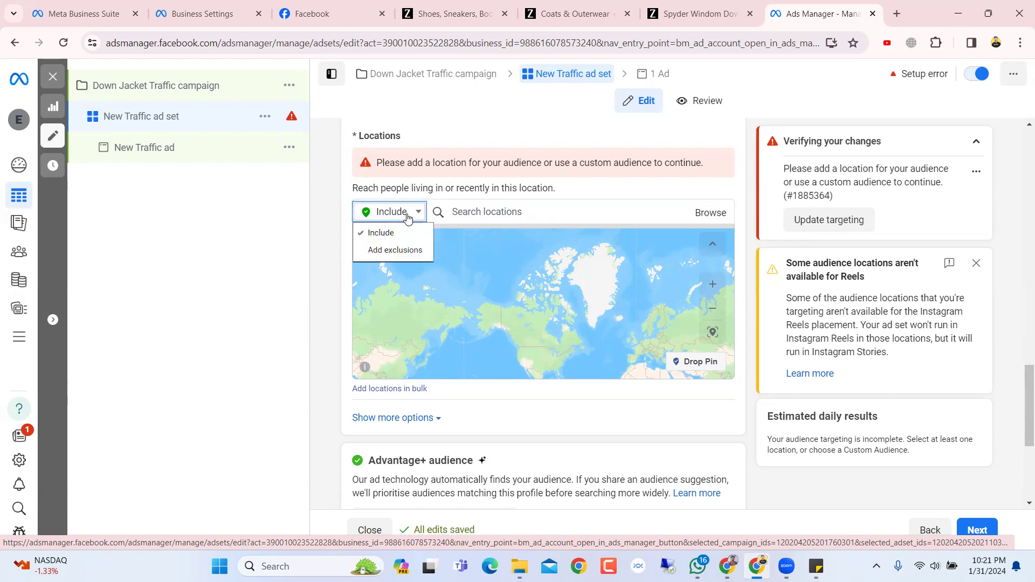
pyautogui.click(413, 257)
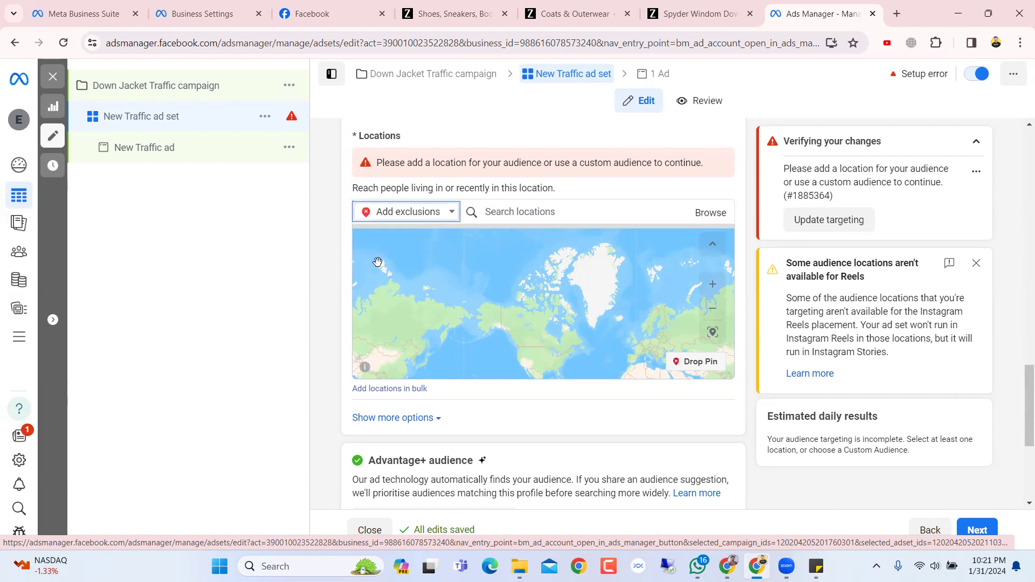
pyautogui.click(567, 212)
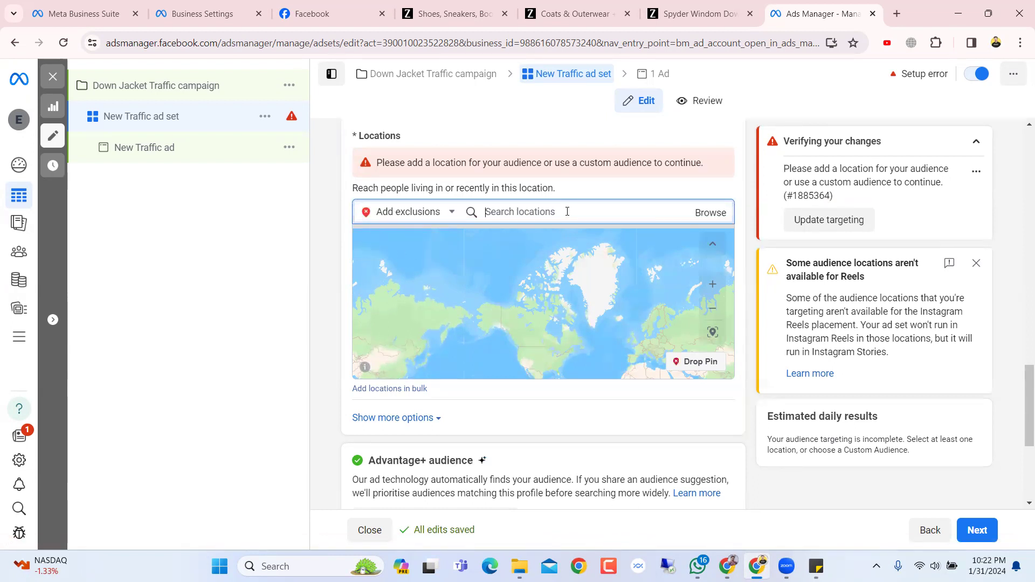
pyautogui.write('bangladesh')
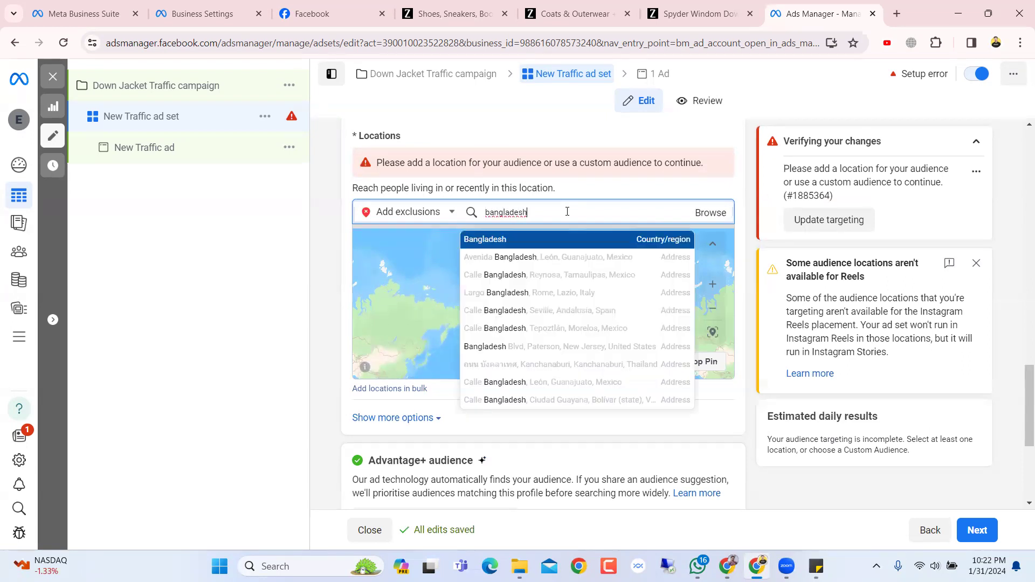
pyautogui.click(565, 239)
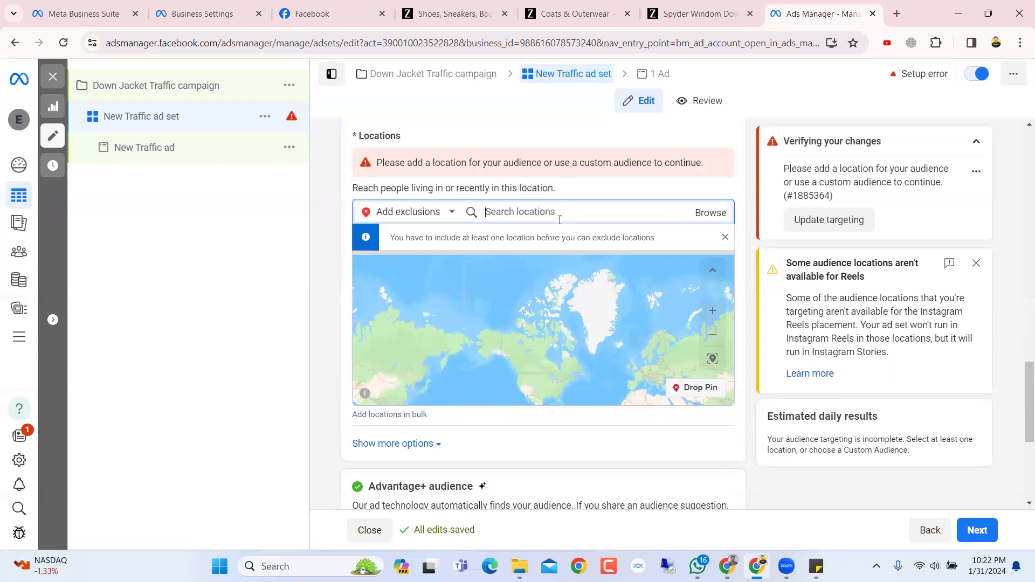
pyautogui.scroll(-3, 577, 216)
pyautogui.scroll(3, 599, 233)
pyautogui.write('bangladesh')
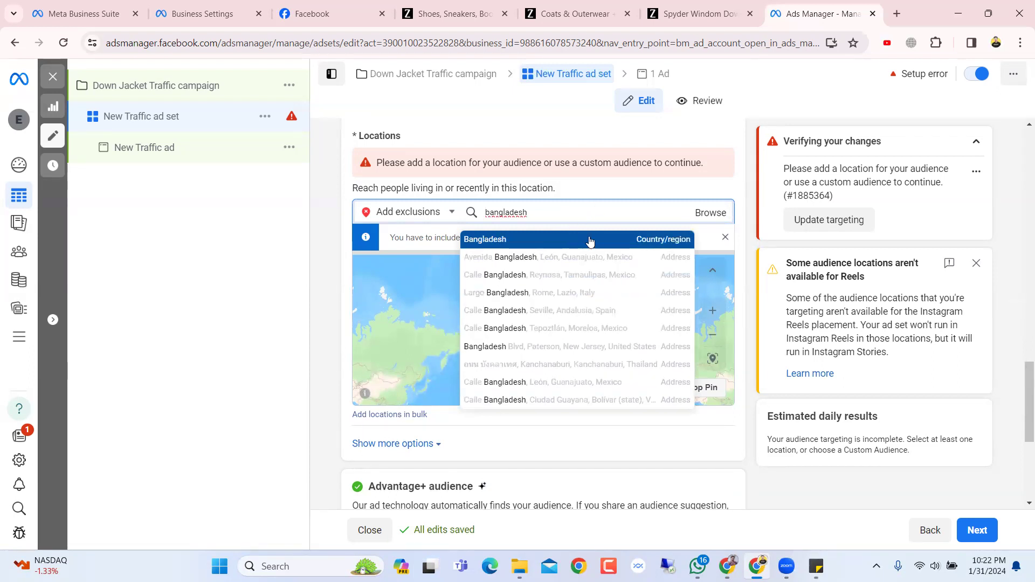
pyautogui.click(661, 240)
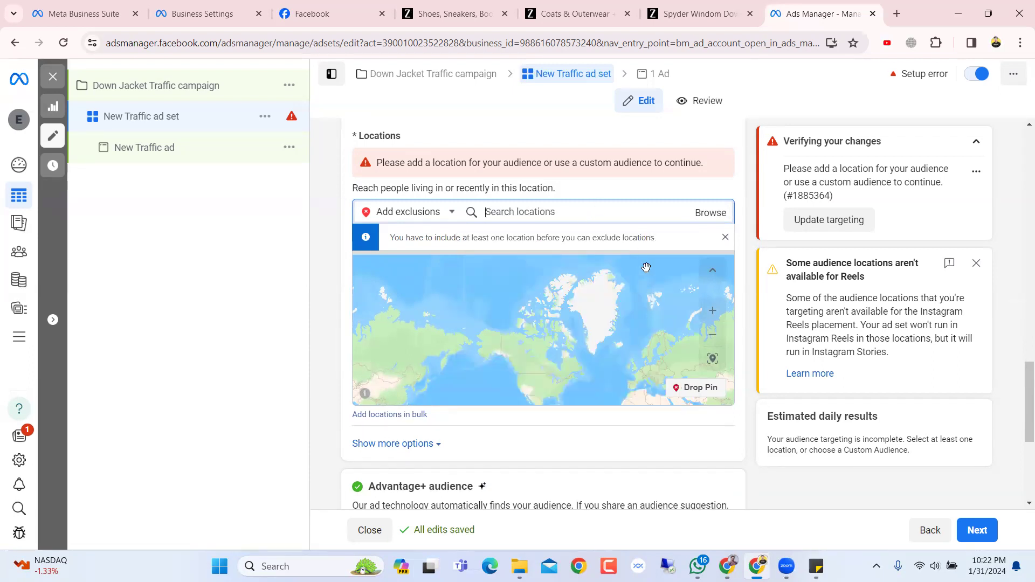
pyautogui.moveTo(615, 359); pyautogui.dragTo(614, 356)
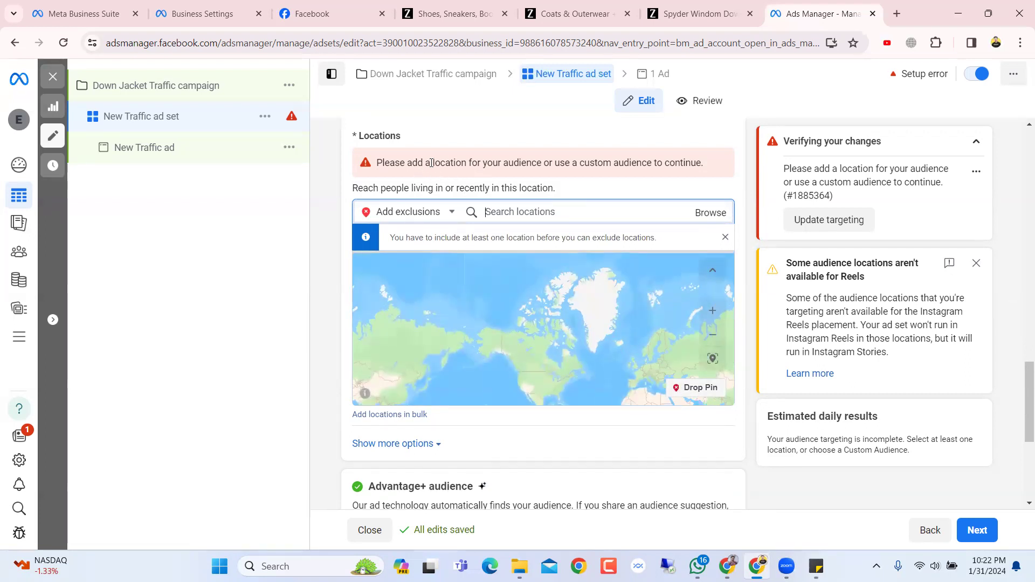
# Return the location setting to inclusion and include all countries worldwide from the browsable location list.
pyautogui.scroll(3, 492, 183)
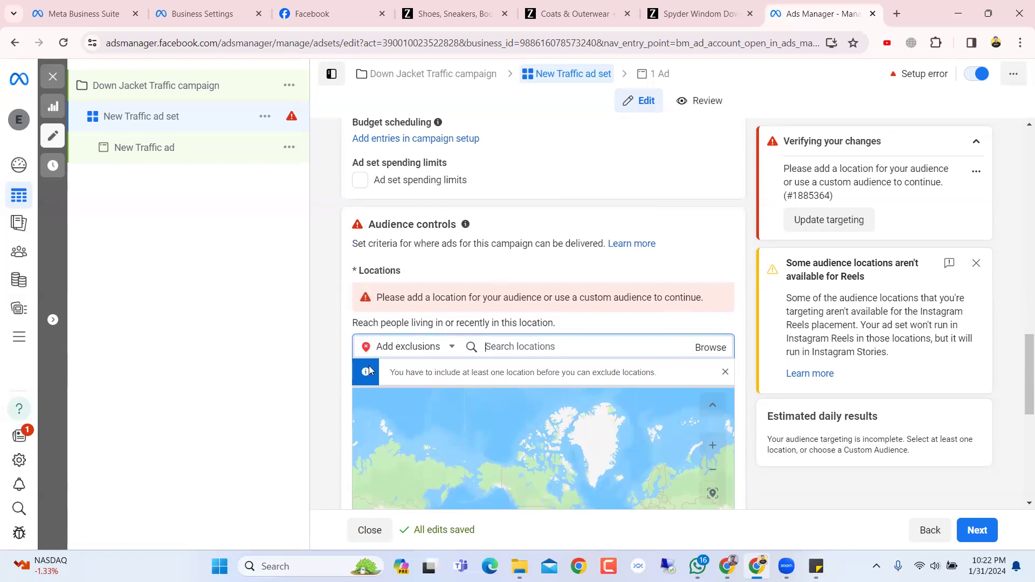
pyautogui.click(399, 348)
pyautogui.click(399, 370)
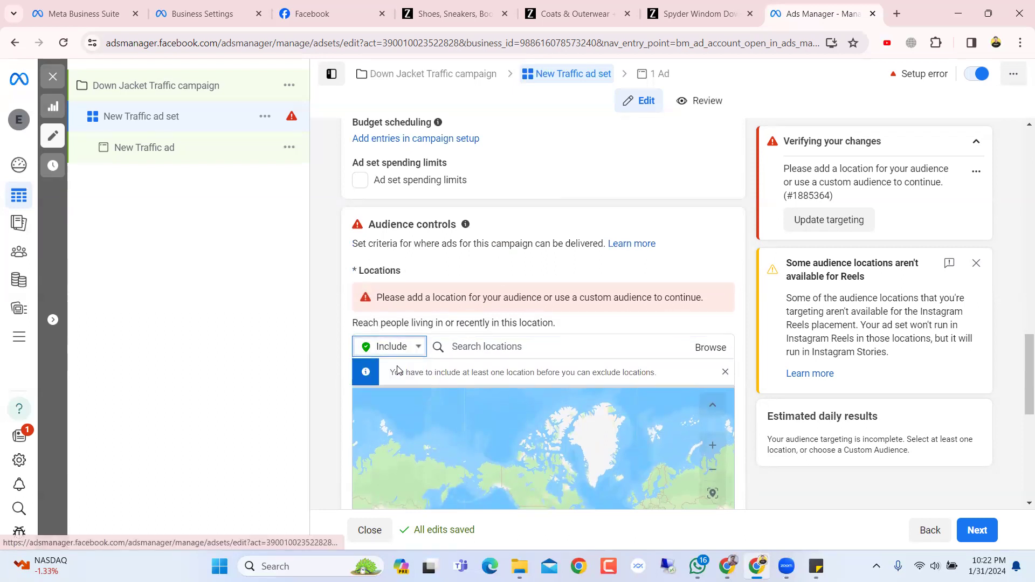
pyautogui.click(490, 347)
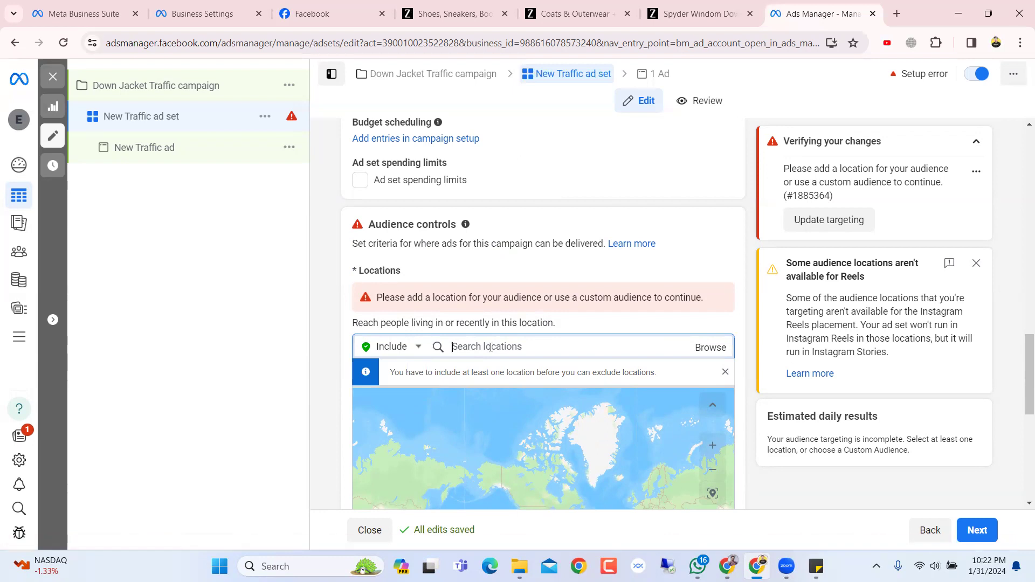
pyautogui.click(710, 348)
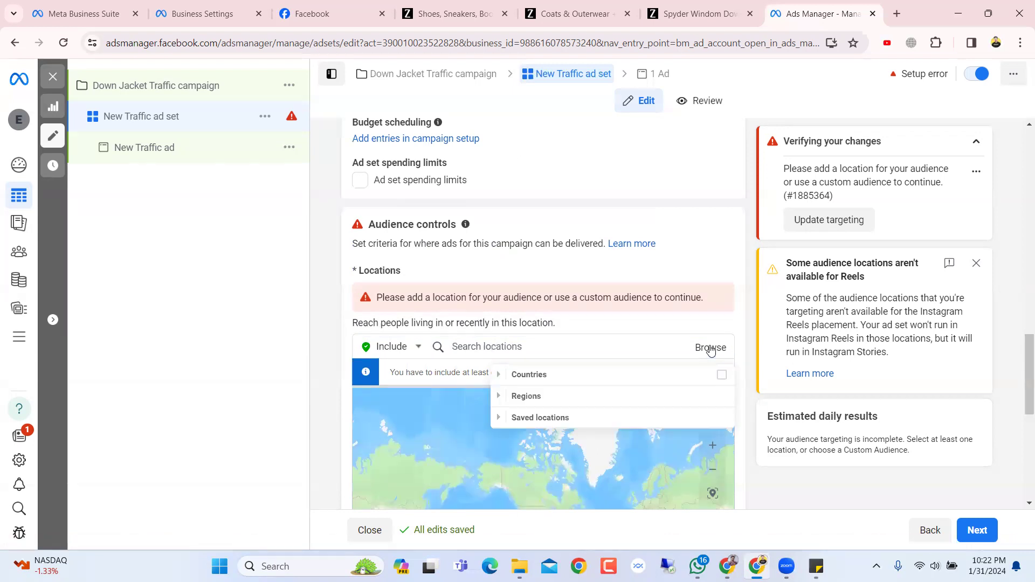
pyautogui.click(722, 375)
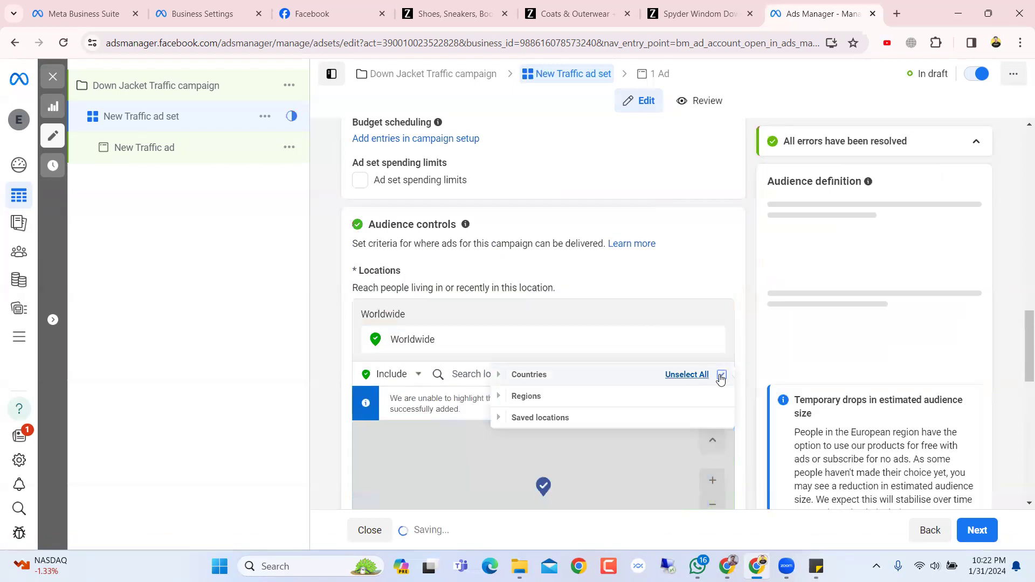
pyautogui.click(459, 371)
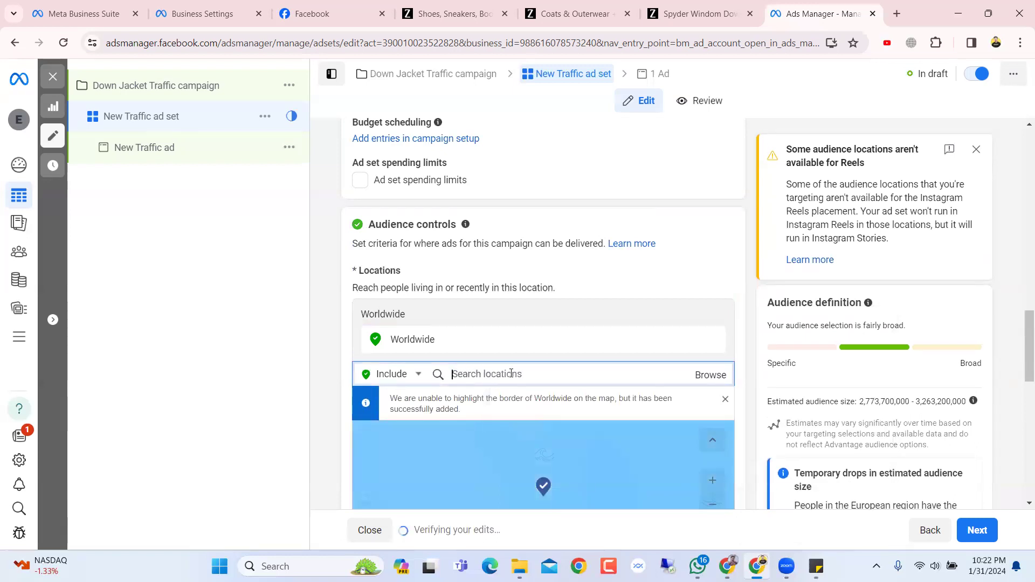
# Exclude the country Bangladesh from the worldwide audience locations.
pyautogui.scroll(-2, 577, 421)
pyautogui.click(400, 244)
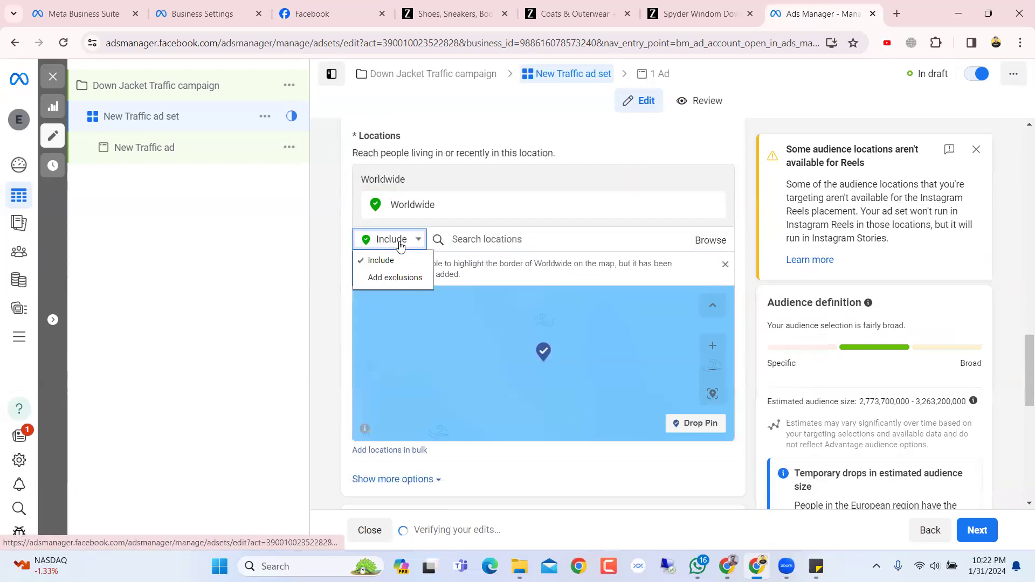
pyautogui.click(406, 278)
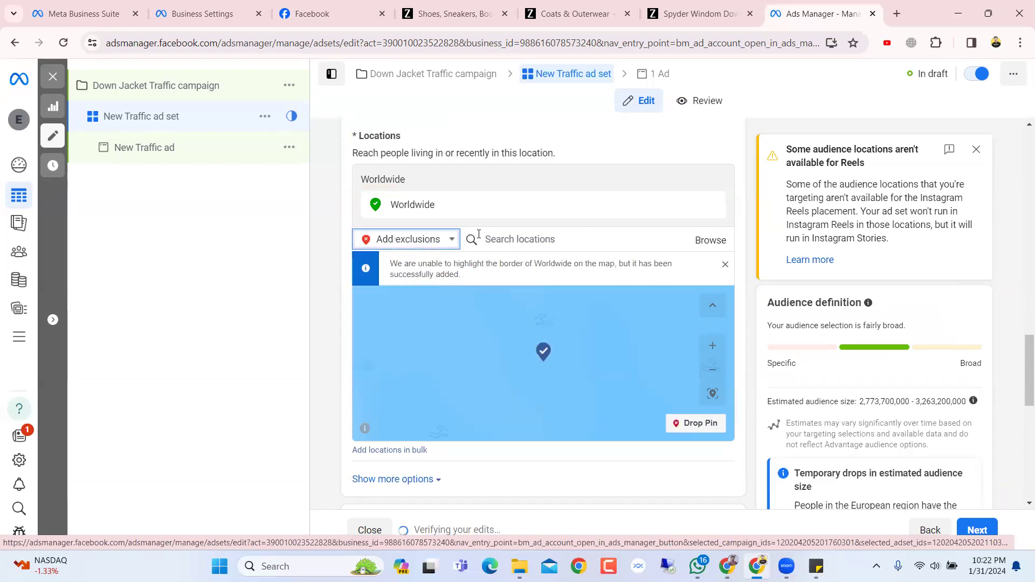
pyautogui.write('ba')
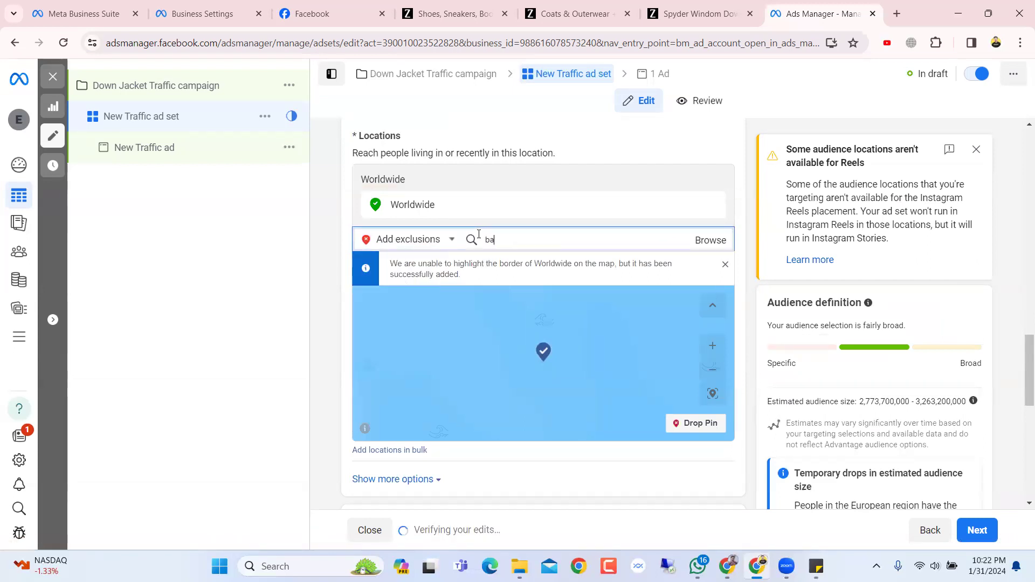
pyautogui.write('ngladesh')
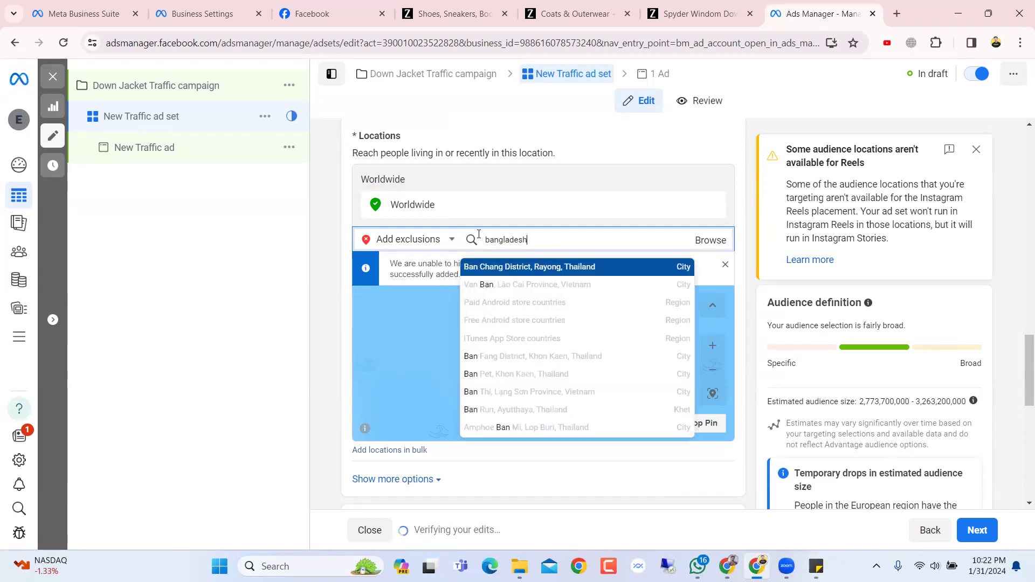
pyautogui.click(505, 266)
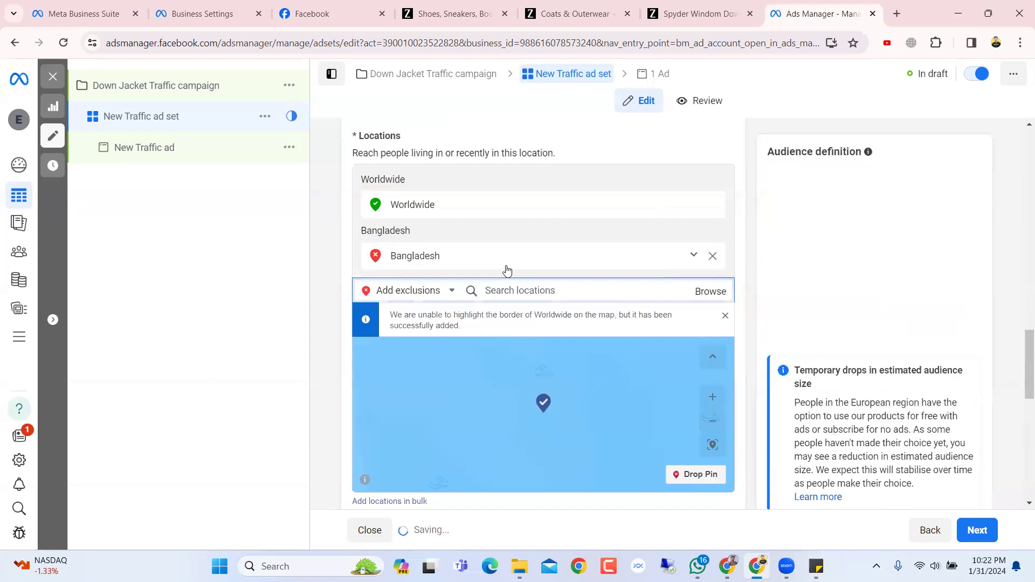
# Remove the Bangladesh exclusion from the audience locations.
pyautogui.scroll(-1, 493, 270)
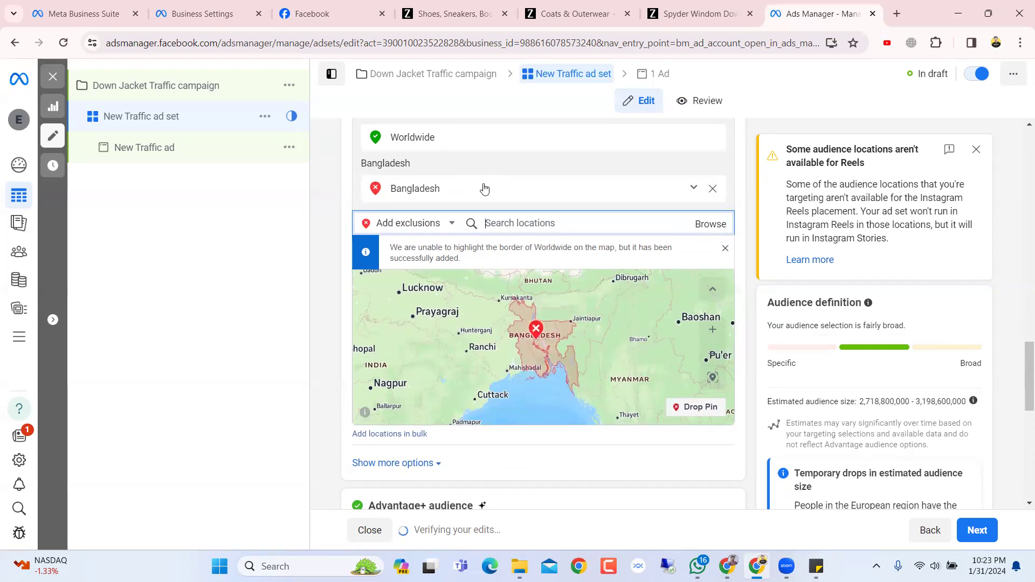
pyautogui.click(712, 188)
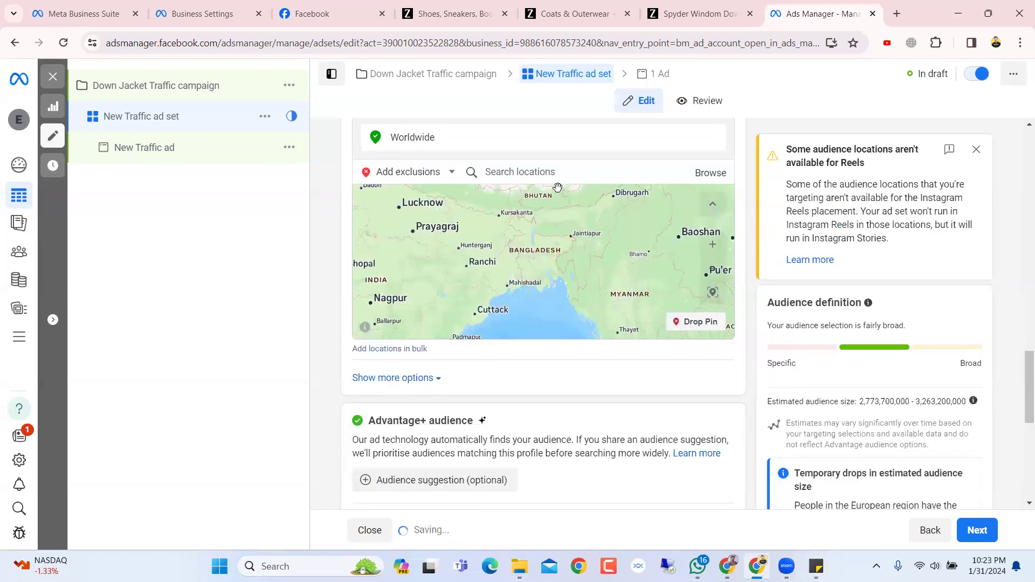
pyautogui.scroll(-4, 540, 351)
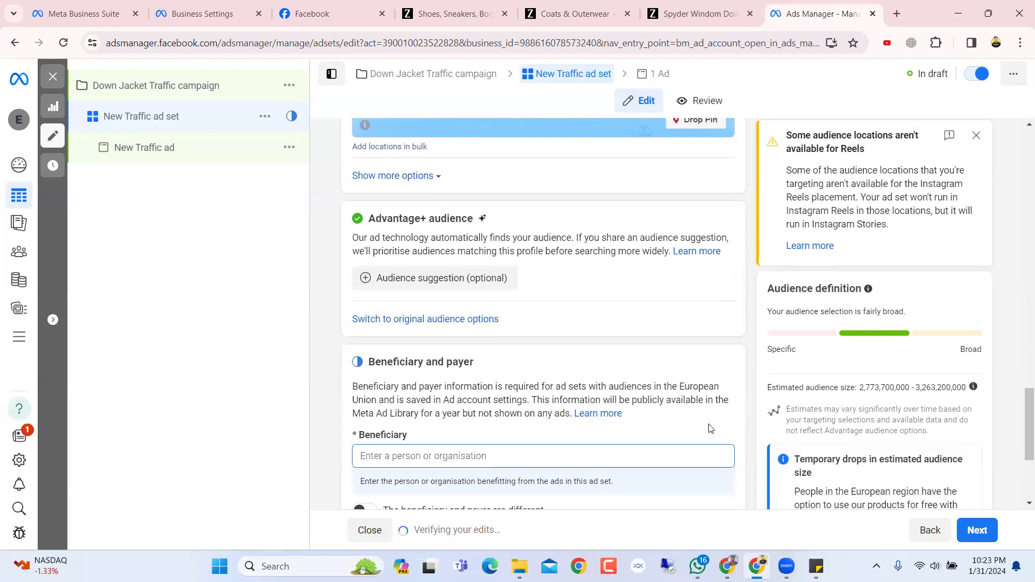
pyautogui.scroll(5, 717, 424)
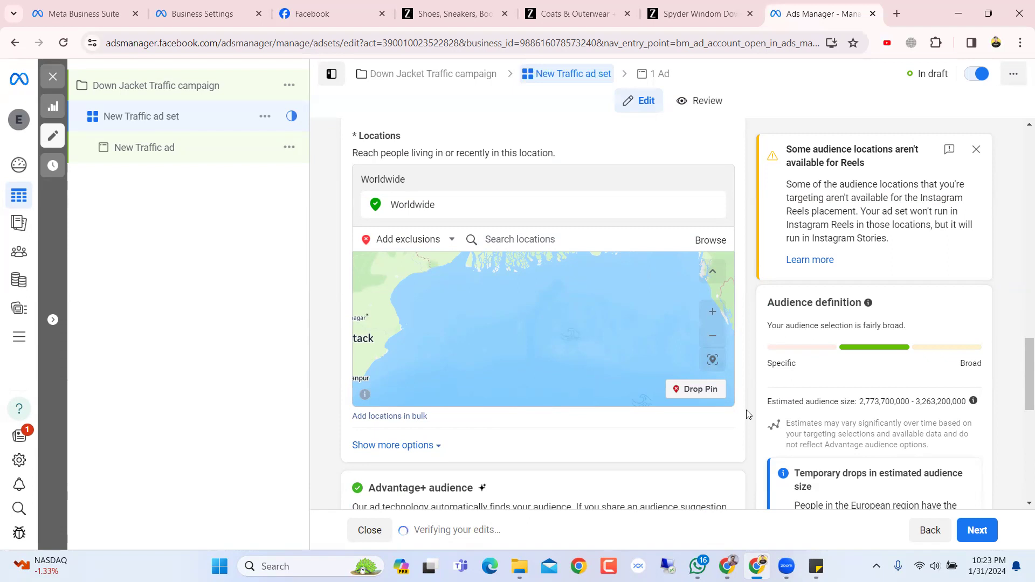
# Exclude the city Khulna, Khulna Division, Bangladesh from the worldwide audience locations.
pyautogui.scroll(3, 747, 414)
pyautogui.scroll(-2, 746, 410)
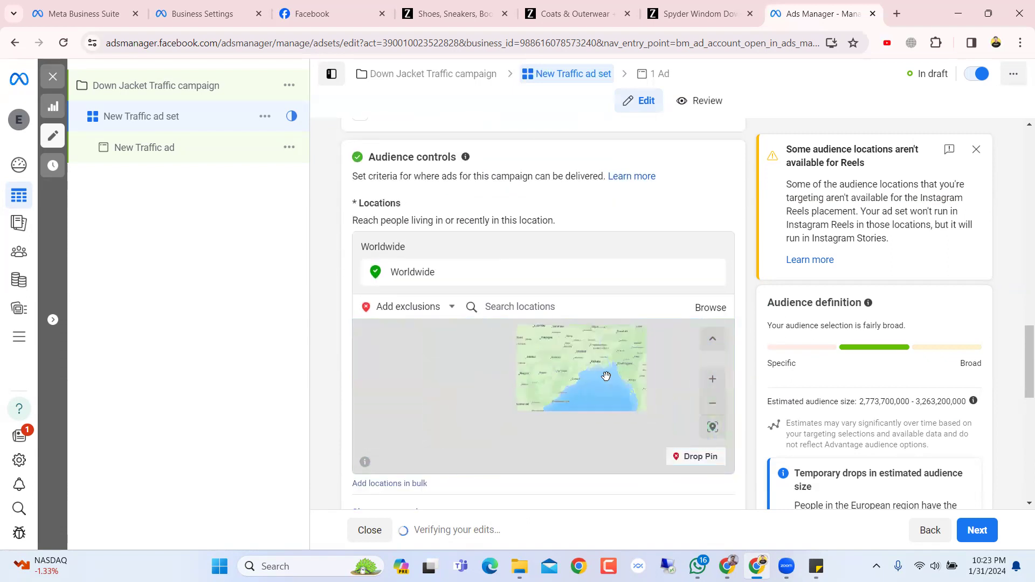
pyautogui.click(536, 304)
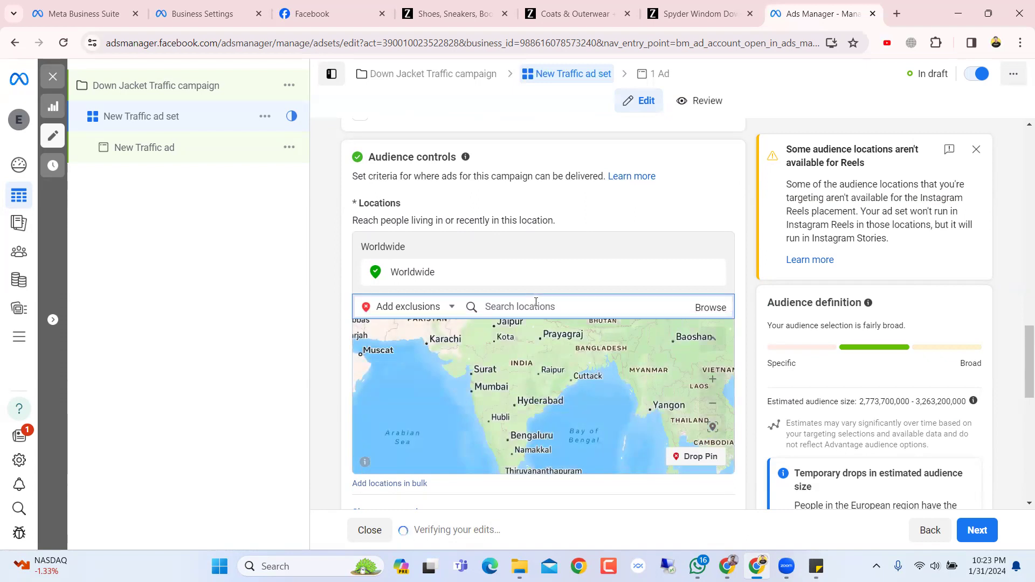
pyautogui.write('kh')
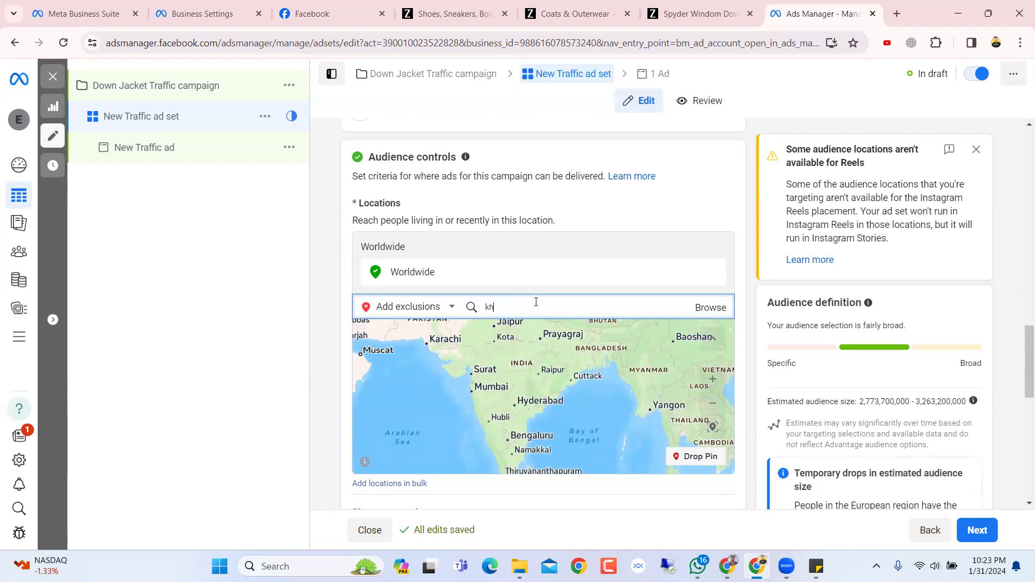
pyautogui.write('ulna')
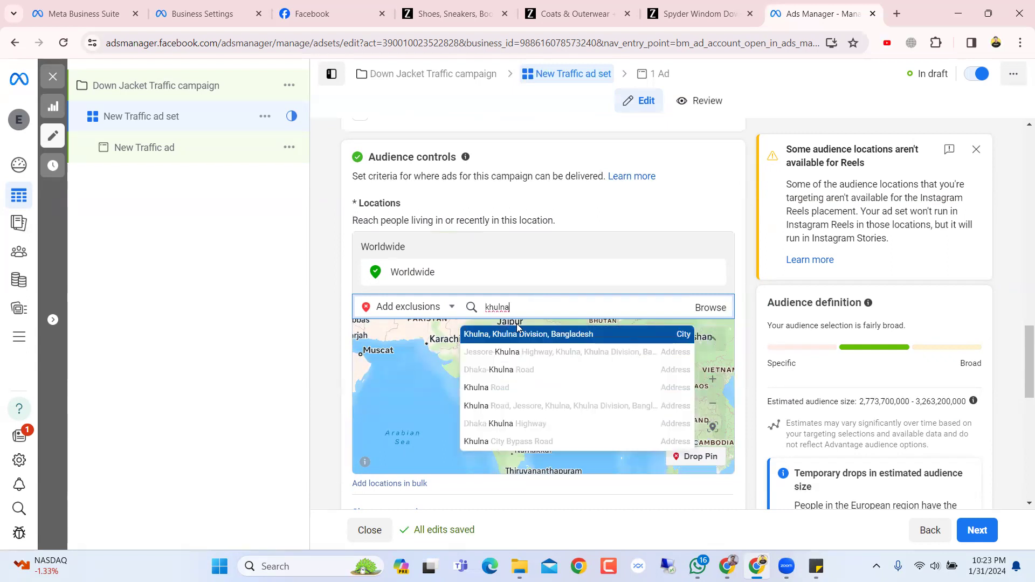
pyautogui.click(549, 335)
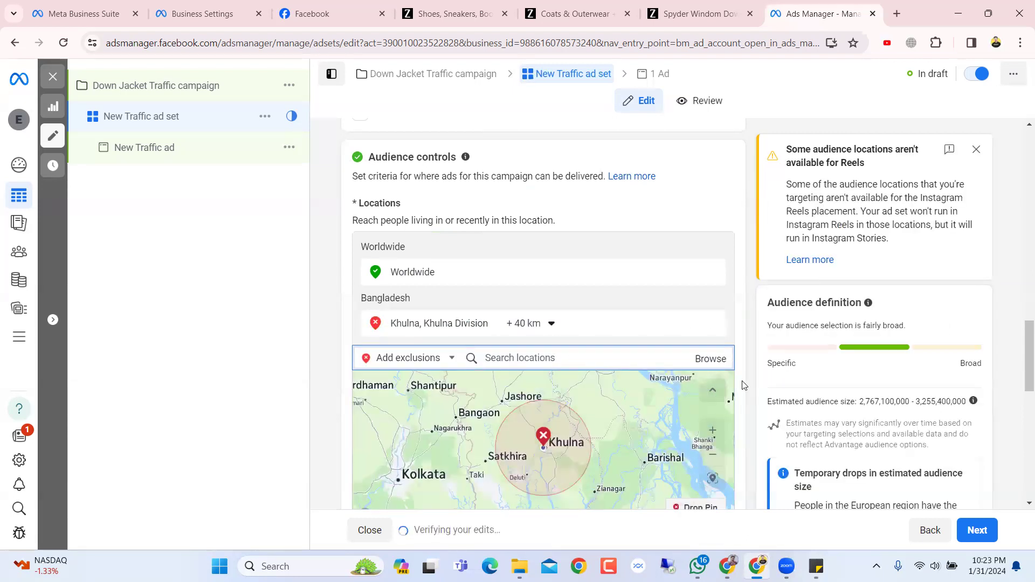
# Set the radius of the Khulna exclusion to 50 km.
pyautogui.scroll(-3, 756, 376)
pyautogui.click(544, 319)
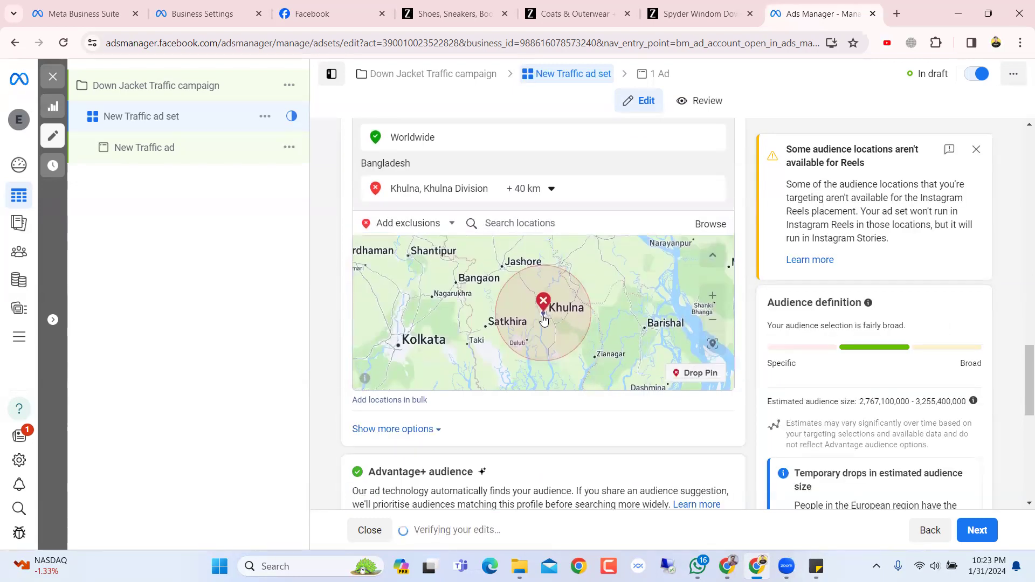
pyautogui.click(548, 191)
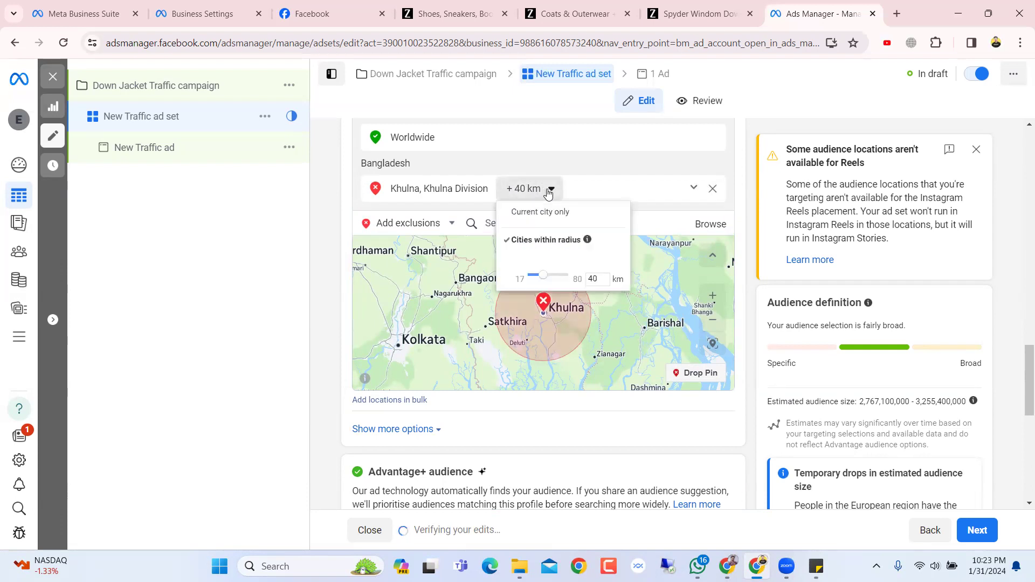
pyautogui.click(600, 279)
pyautogui.write('50')
pyautogui.press('Return')
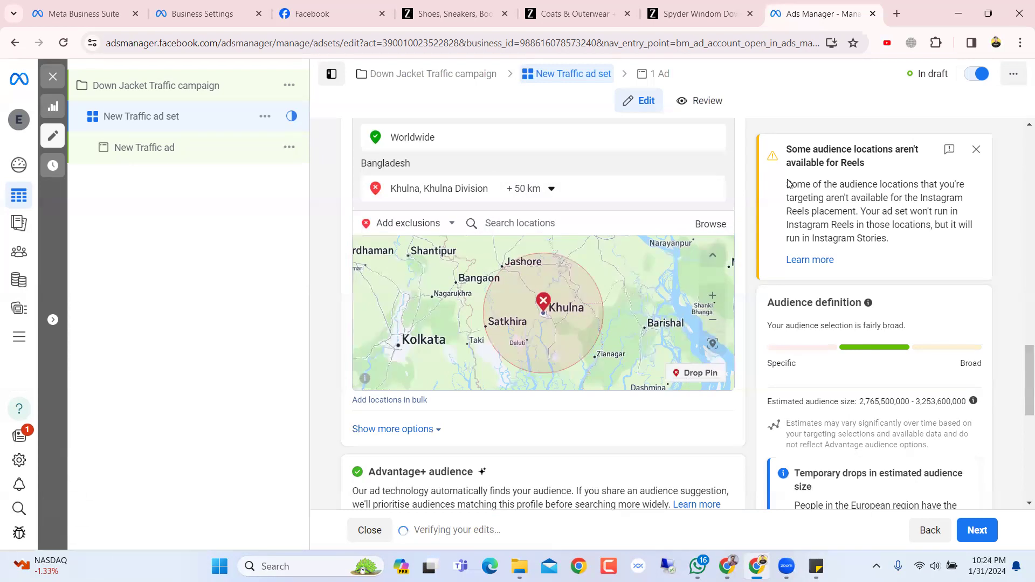
# Remove the Khulna exclusion from the audience locations and go on to the Advantage+ audience settings.
pyautogui.scroll(-3, 750, 219)
pyautogui.scroll(4, 750, 219)
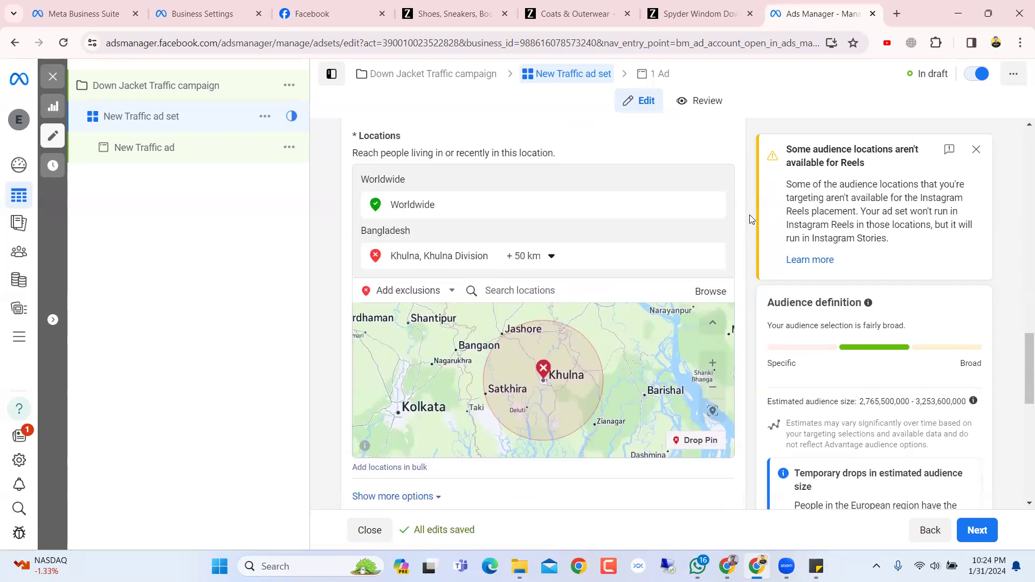
pyautogui.scroll(-3, 690, 253)
pyautogui.scroll(3, 690, 253)
pyautogui.moveTo(688, 254)
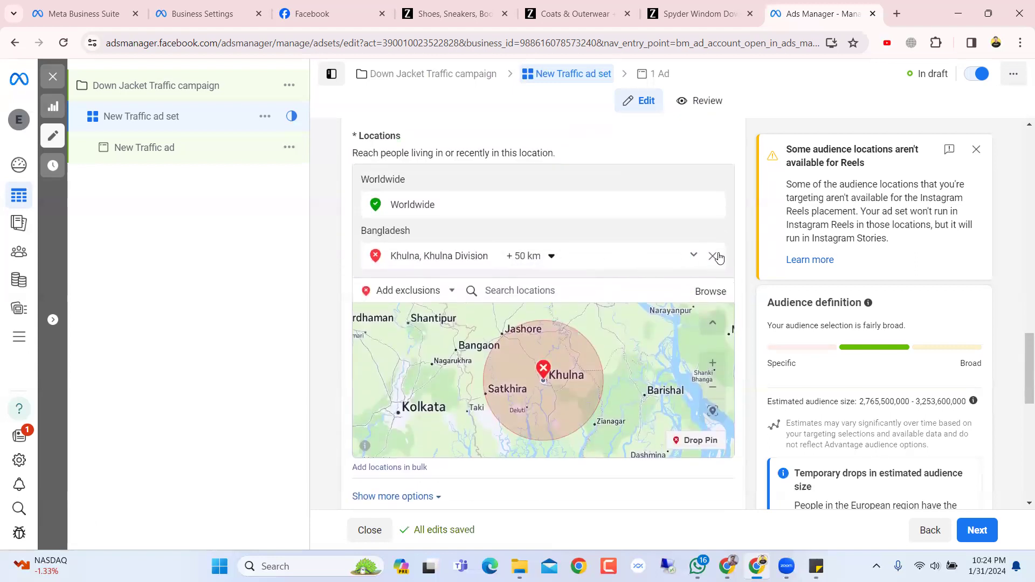
pyautogui.click(713, 256)
pyautogui.scroll(-3, 735, 263)
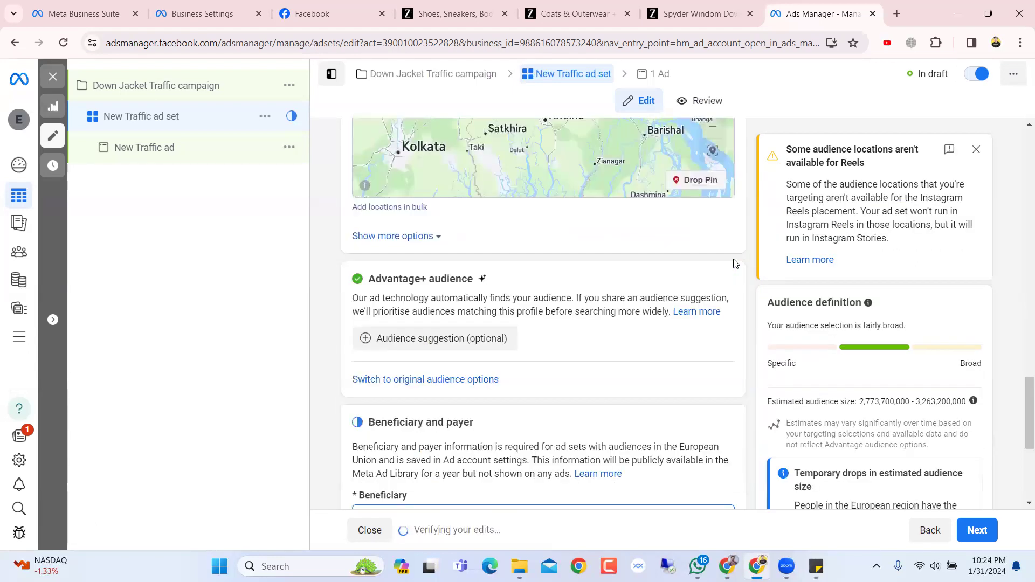
pyautogui.scroll(-1, 735, 263)
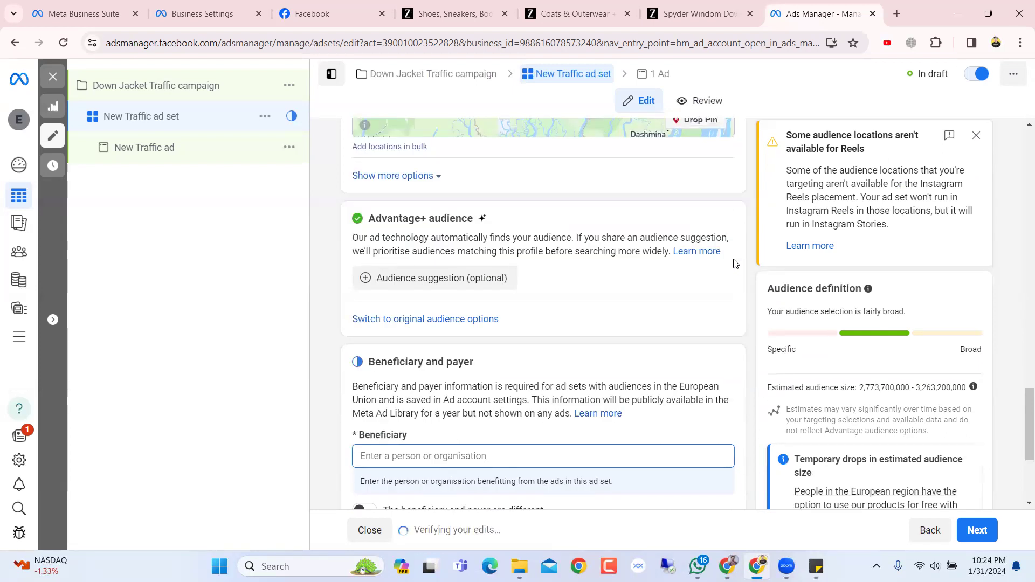
# Remove the Worldwide entry from the ad set's audience locations.
pyautogui.scroll(3, 736, 263)
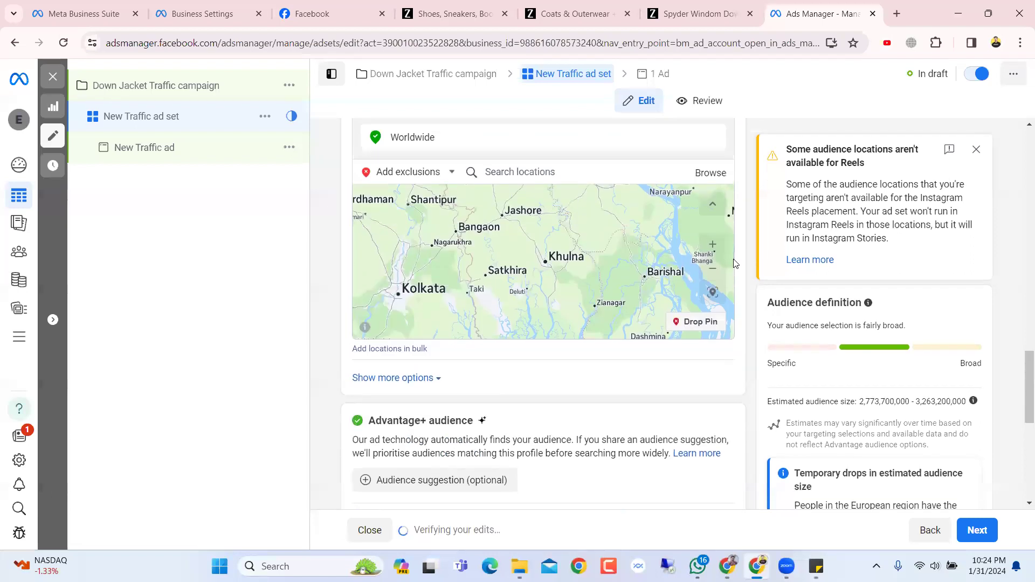
pyautogui.click(413, 172)
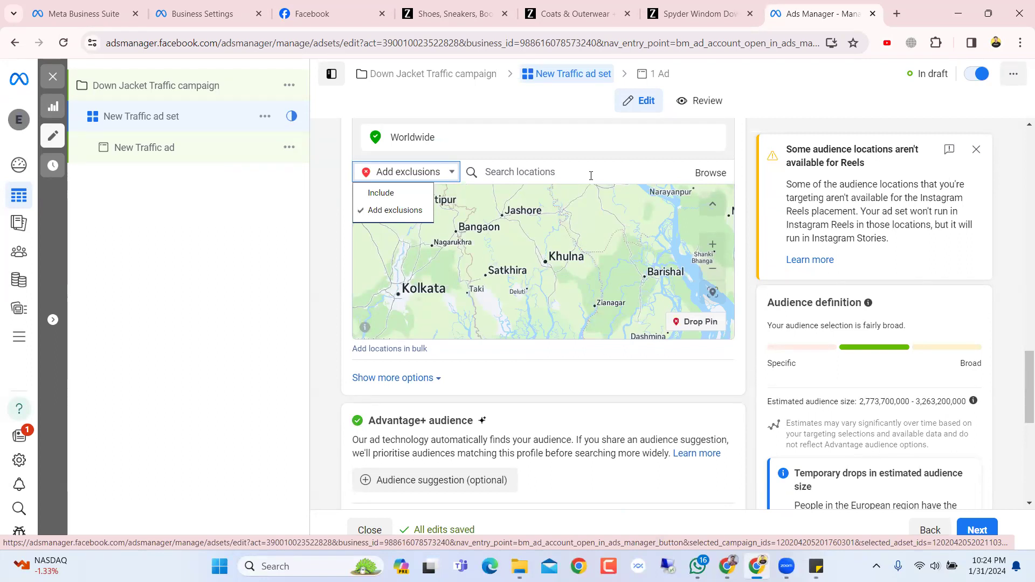
pyautogui.scroll(1, 582, 175)
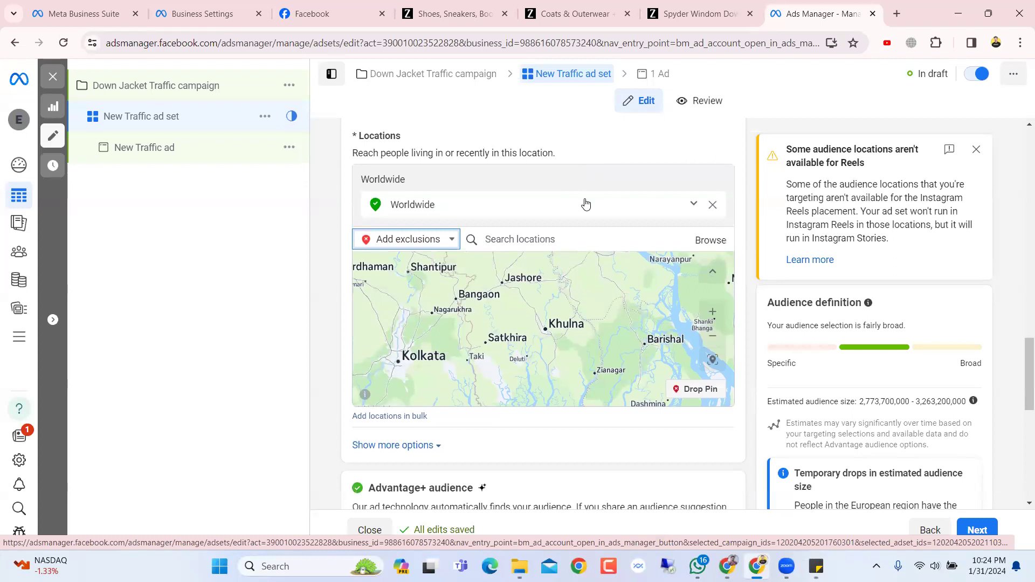
pyautogui.click(577, 237)
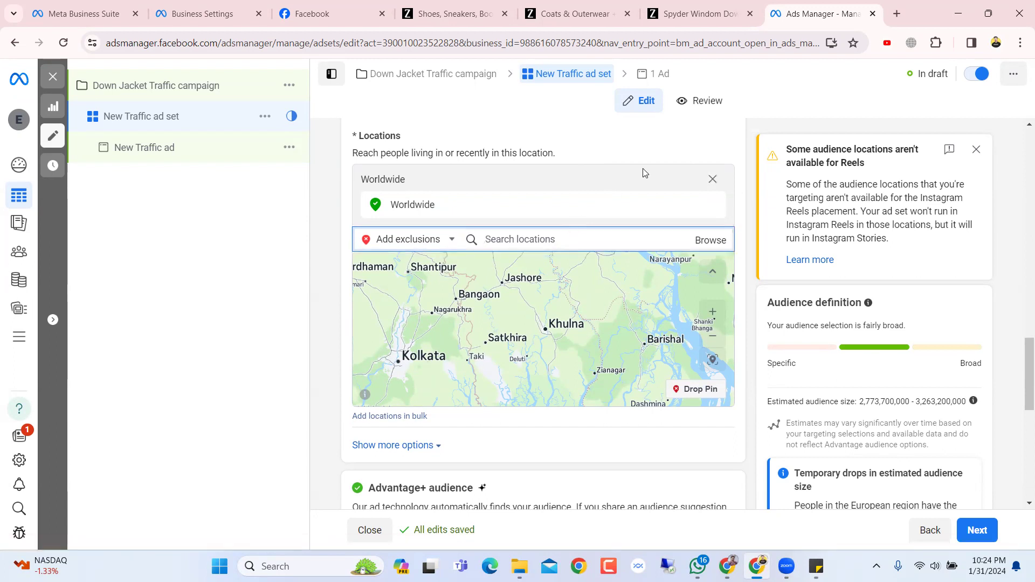
pyautogui.click(710, 206)
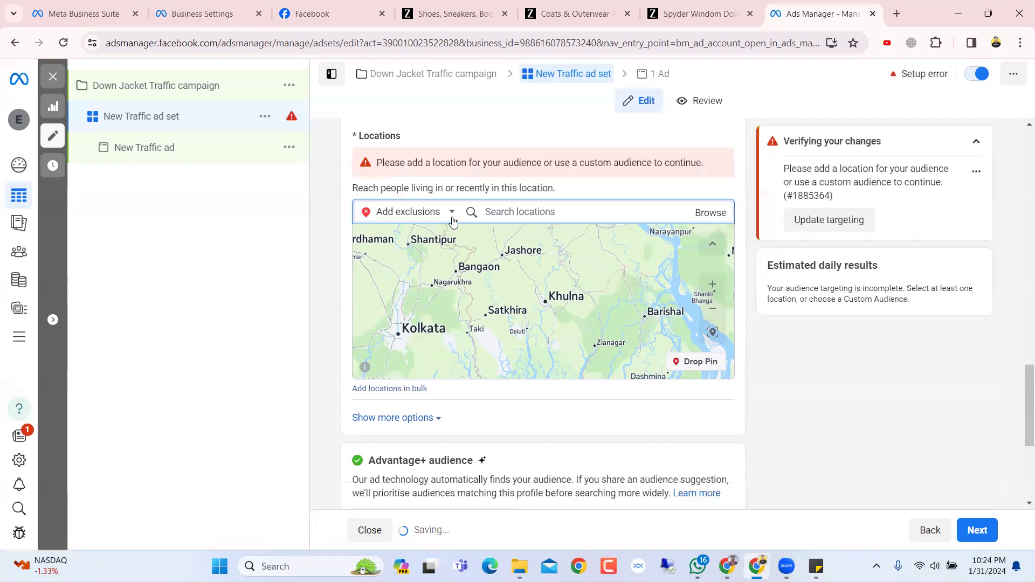
# Switch the location search to Include and add the city Jessore, Khulna, Khulna Division, Bangladesh to the audience locations.
pyautogui.click(415, 212)
pyautogui.click(381, 232)
pyautogui.click(491, 212)
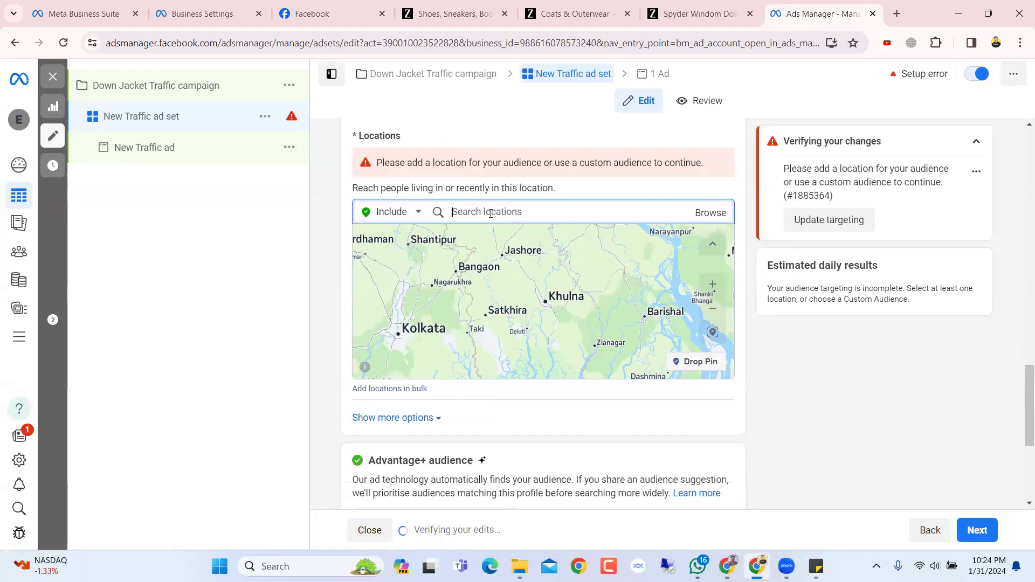
pyautogui.click(490, 213)
pyautogui.write('jessore')
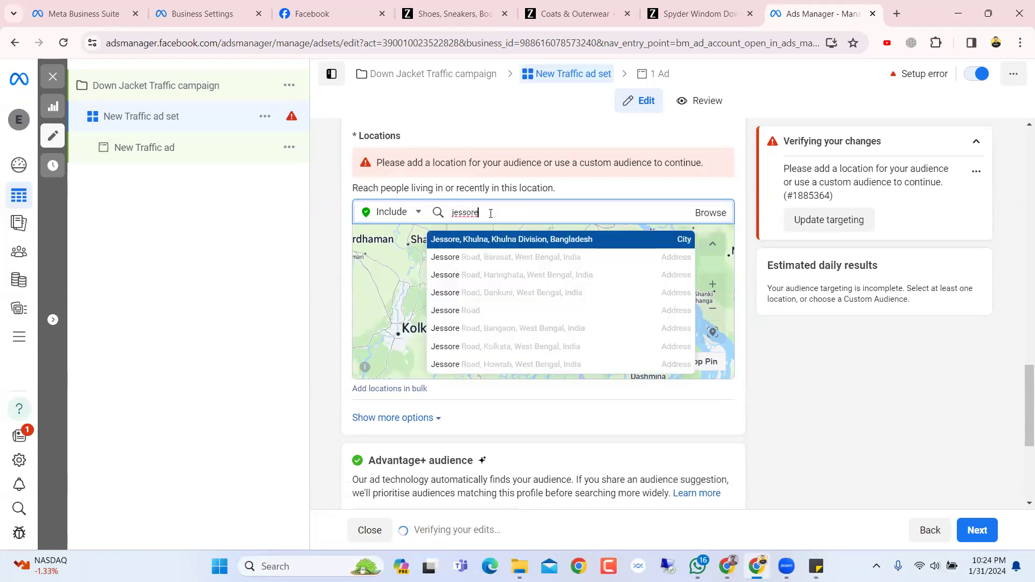
pyautogui.click(480, 238)
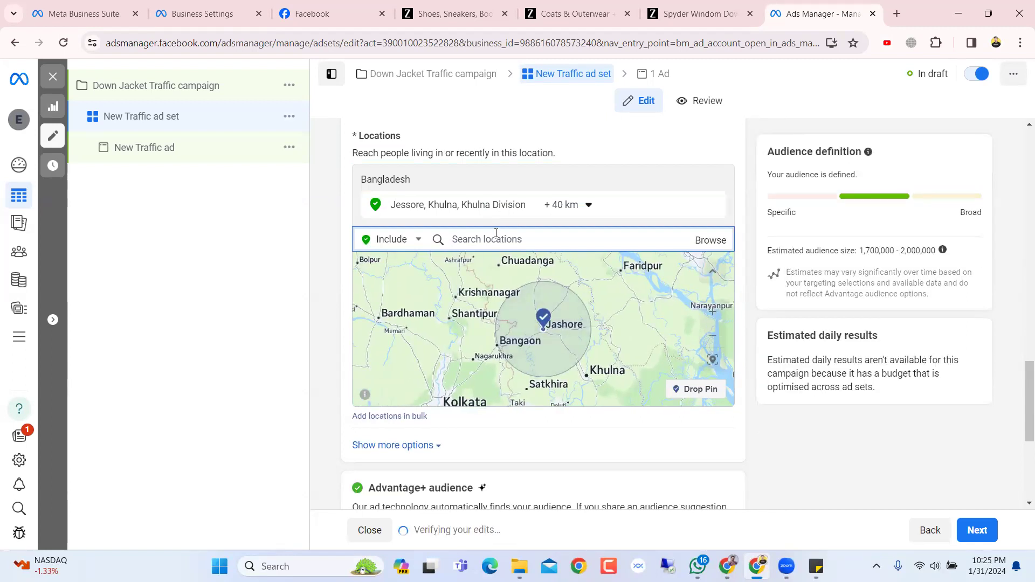
# Include the city Khulna, Khulna Division, Bangladesh in the audience locations as well.
pyautogui.write('kh')
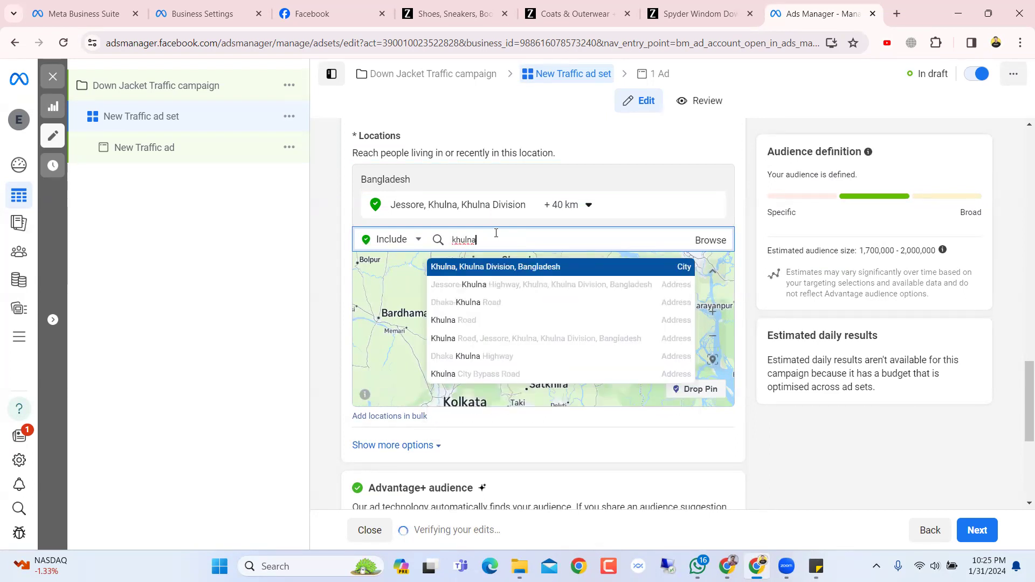
pyautogui.write('ulna')
pyautogui.press('Return')
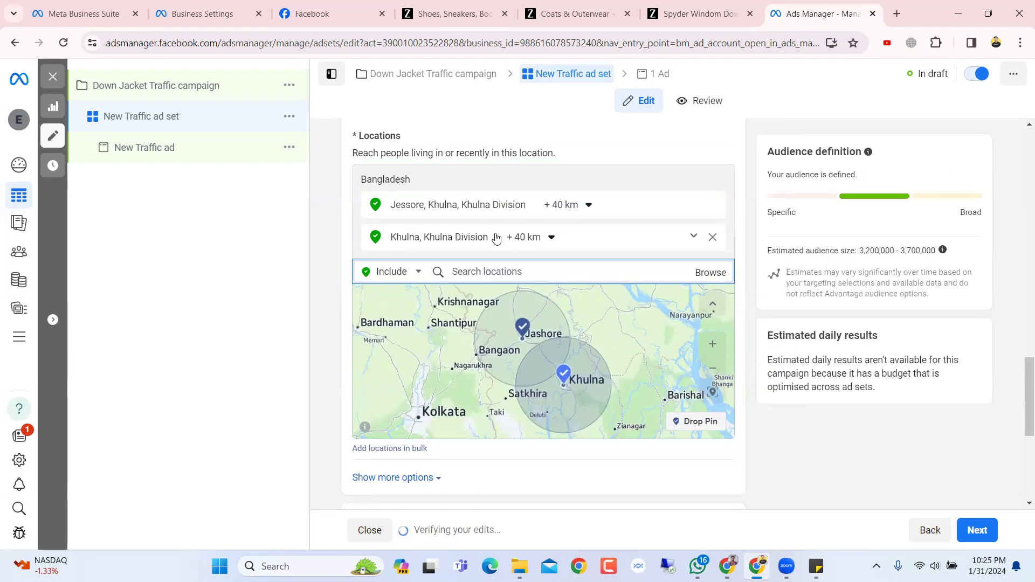
# Switch the location search to exclusions and exclude Rangpur Division, Bangladesh from the audience locations.
pyautogui.click(389, 276)
pyautogui.click(396, 307)
pyautogui.click(490, 271)
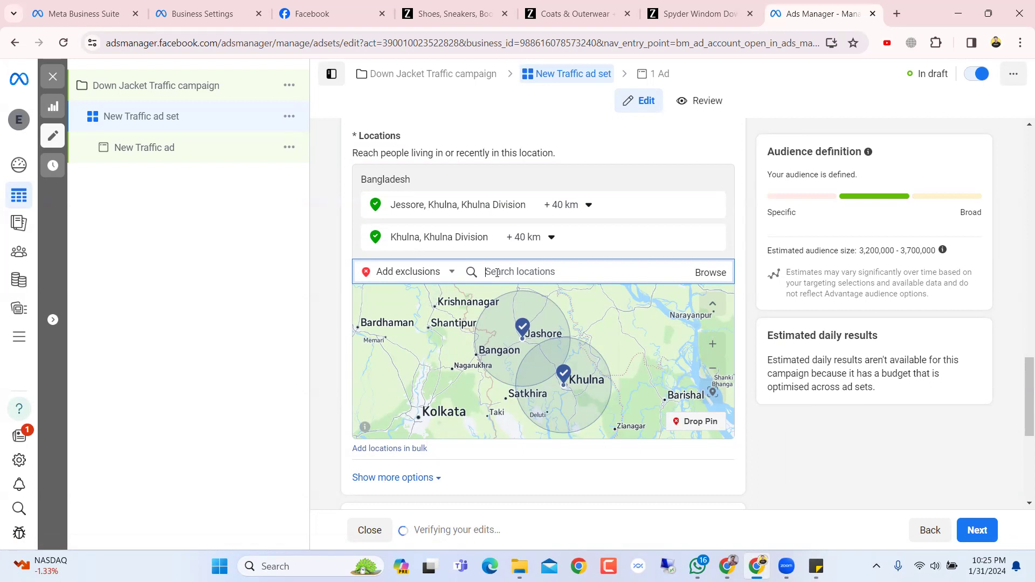
pyautogui.write('rong')
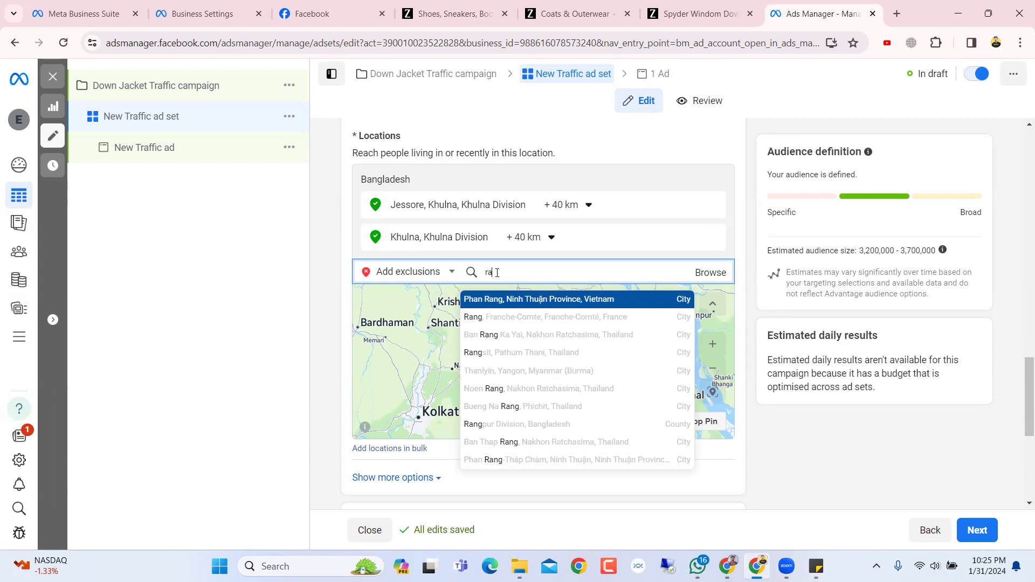
pyautogui.write('ong')
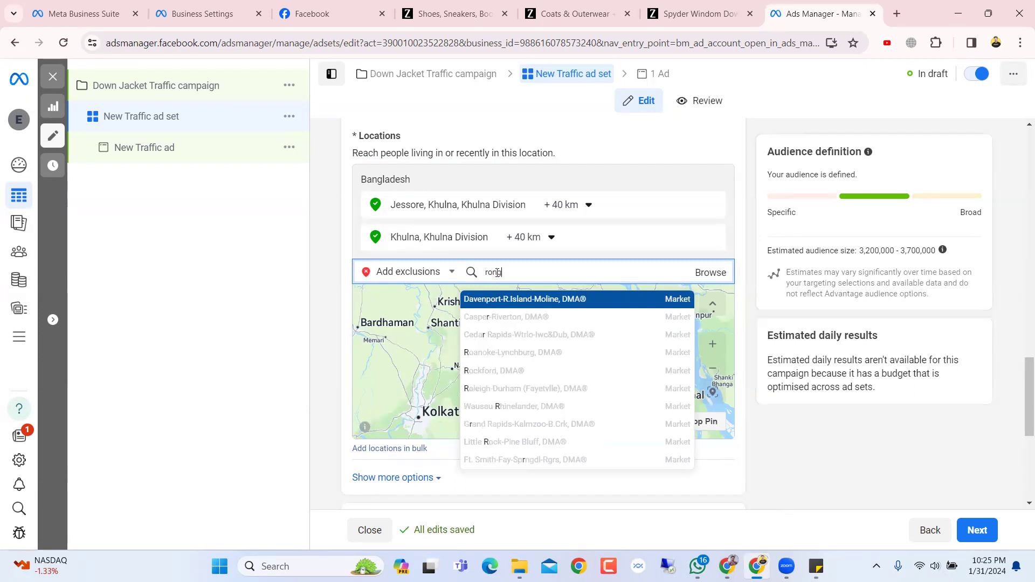
pyautogui.write('pur')
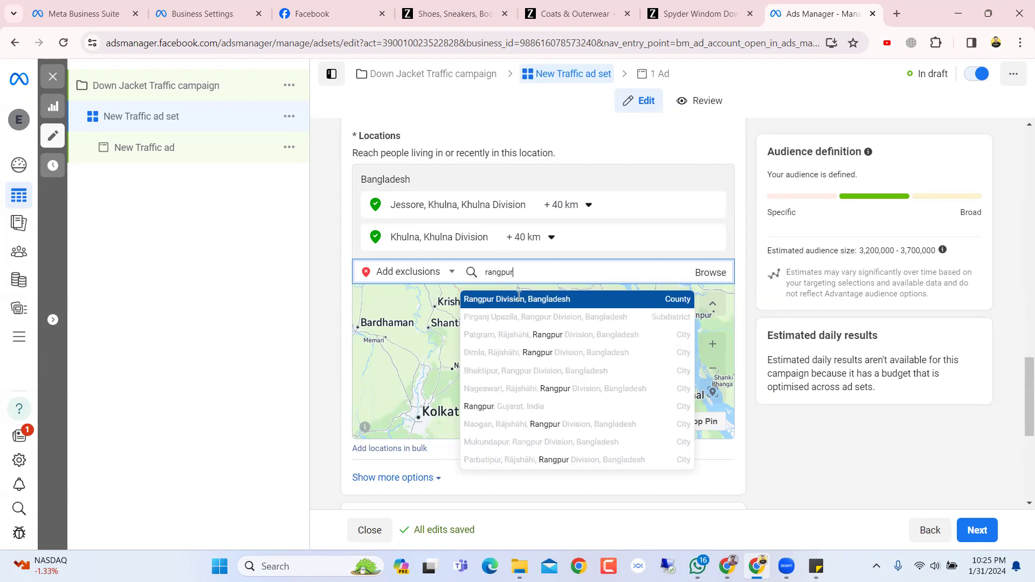
pyautogui.click(518, 298)
pyautogui.scroll(3, 491, 358)
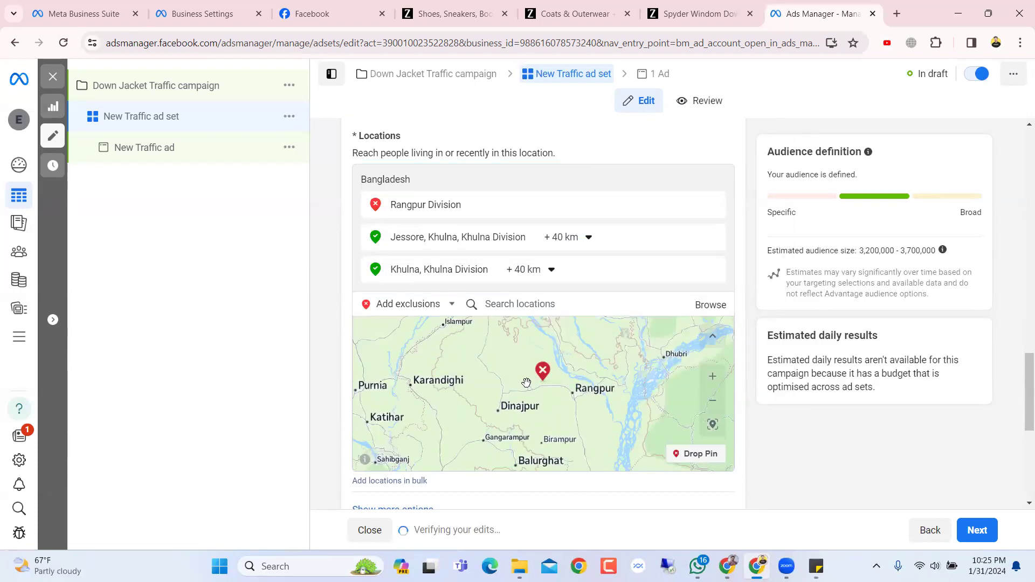
# Exclude the city Dhaka, Dhaka Division from the audience locations and review the included and excluded areas on the map.
pyautogui.click(548, 305)
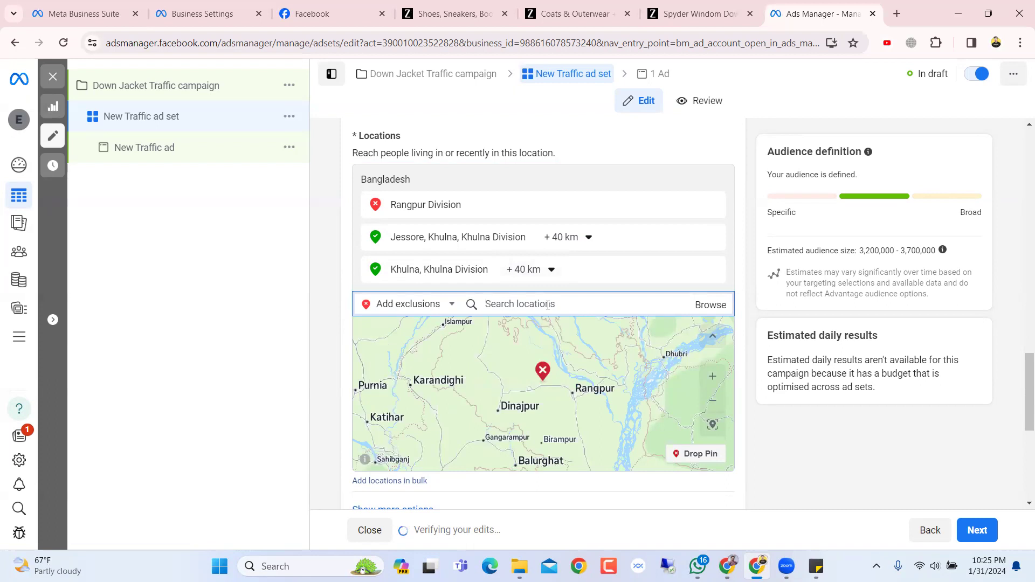
pyautogui.write('dhaka')
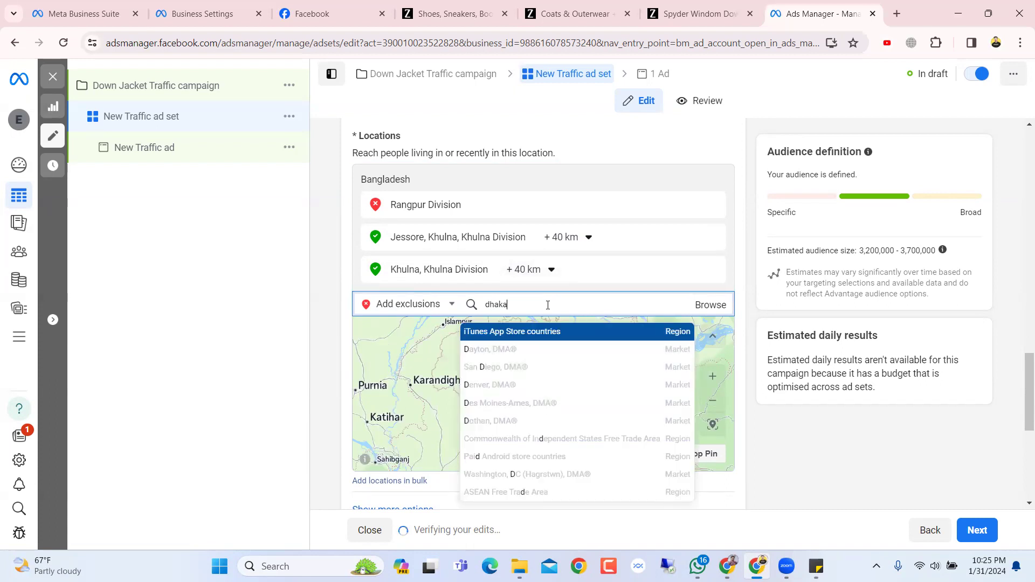
pyautogui.click(541, 336)
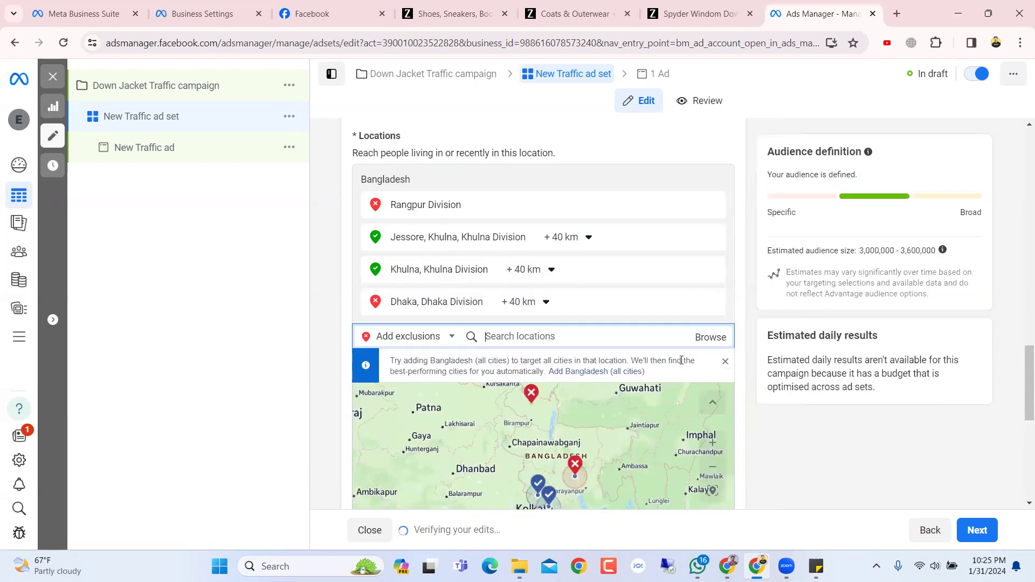
pyautogui.scroll(-2, 734, 358)
pyautogui.scroll(1, 735, 359)
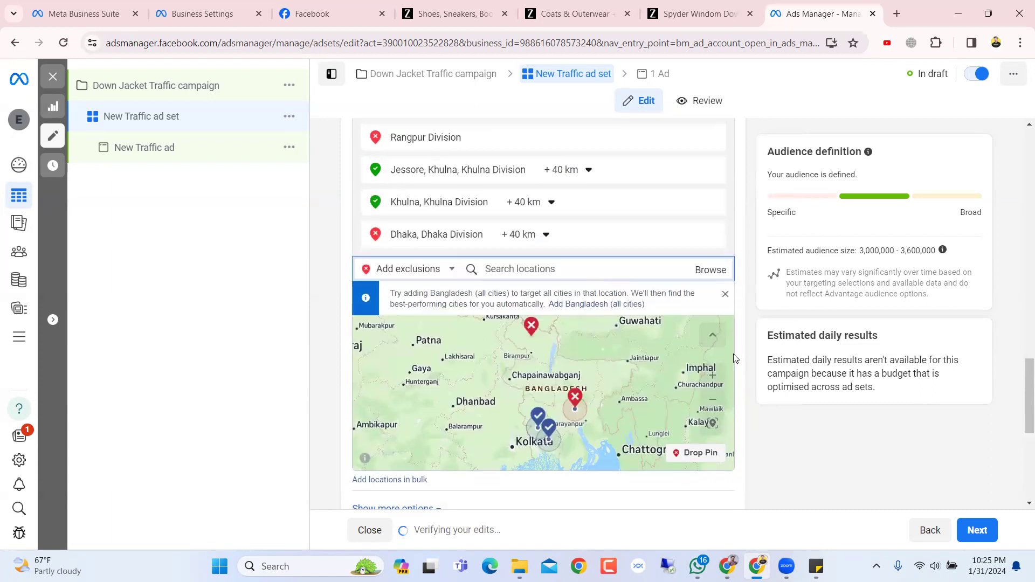
pyautogui.scroll(1, 731, 355)
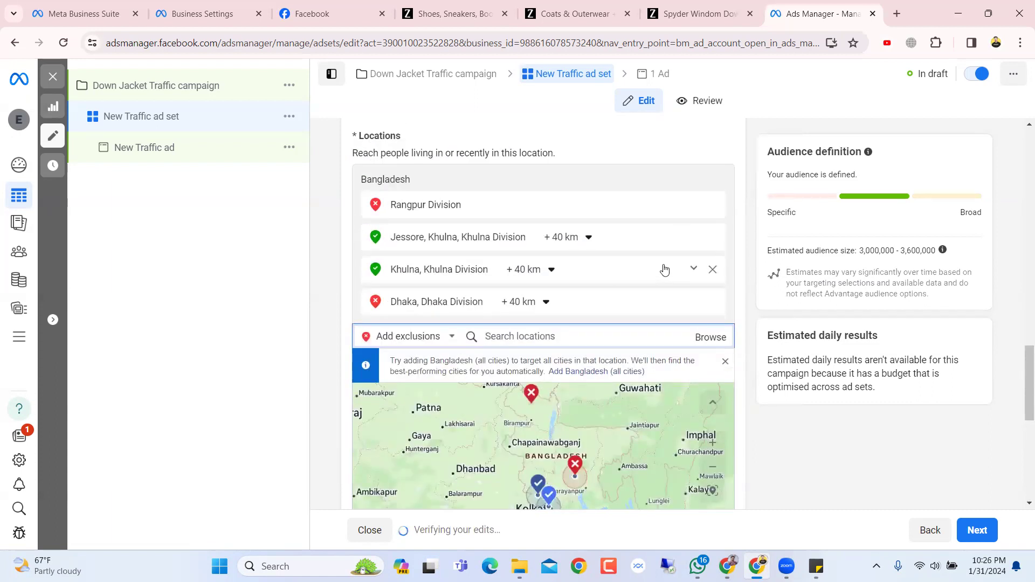
pyautogui.scroll(-2, 652, 311)
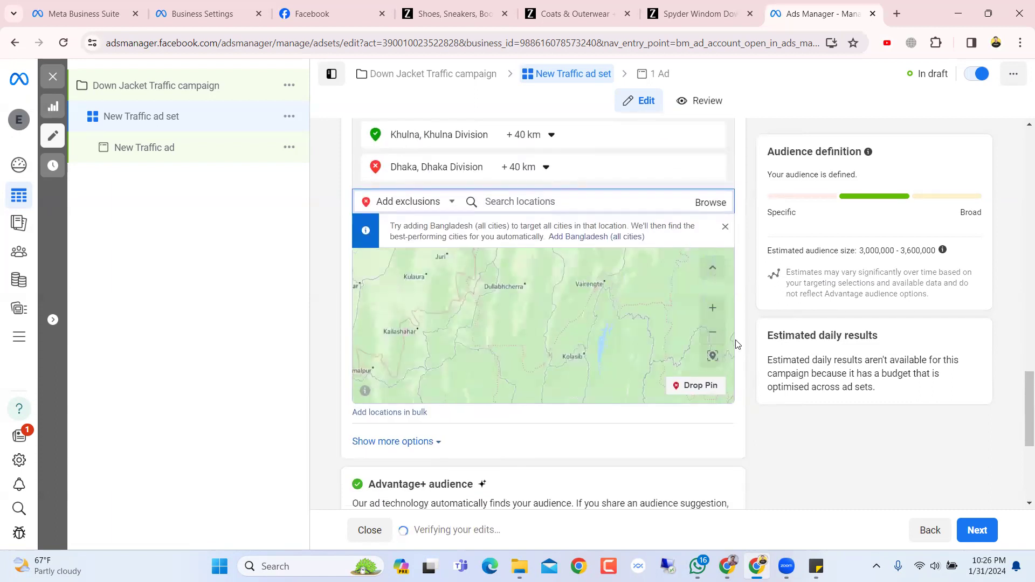
# Switch the ad set to manual placements and look over the available platforms.
pyautogui.scroll(-4, 666, 303)
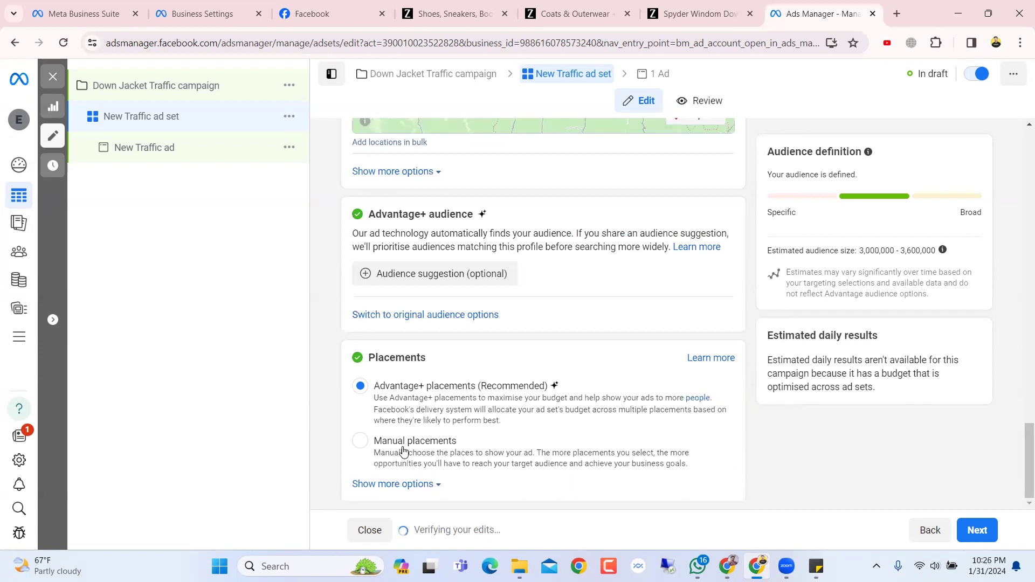
pyautogui.click(374, 444)
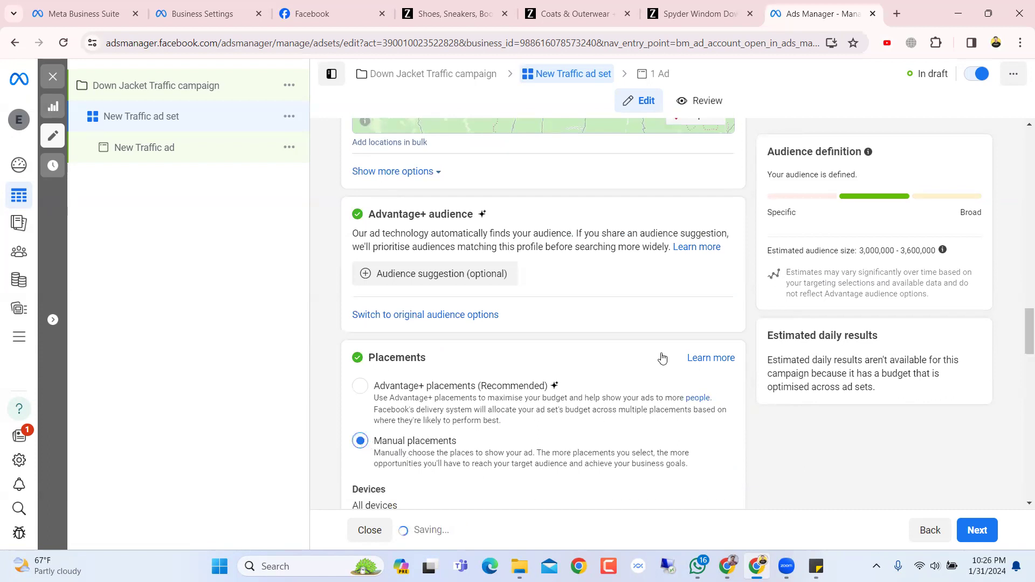
pyautogui.scroll(-5, 679, 339)
pyautogui.scroll(-3, 585, 334)
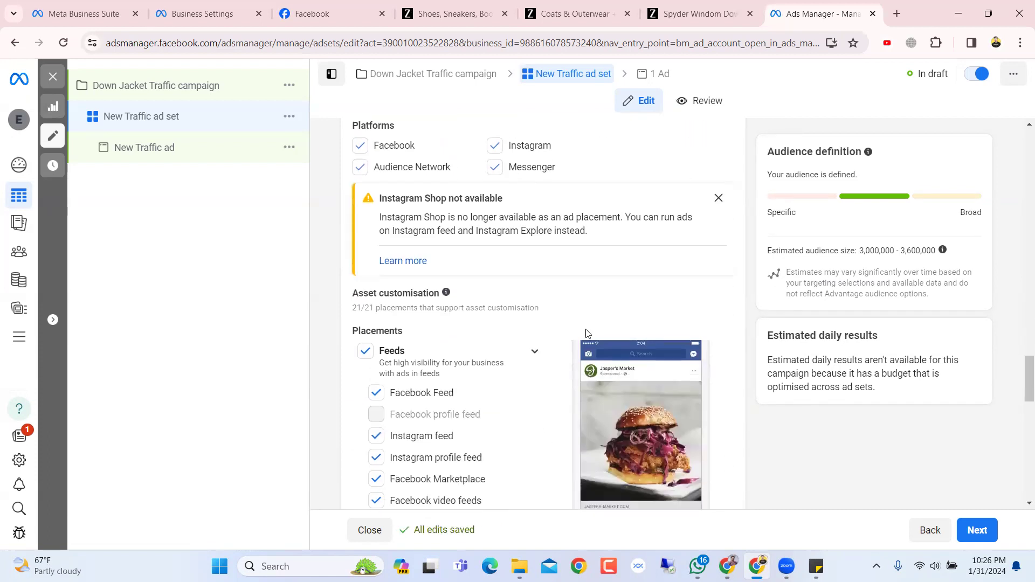
pyautogui.scroll(1, 585, 330)
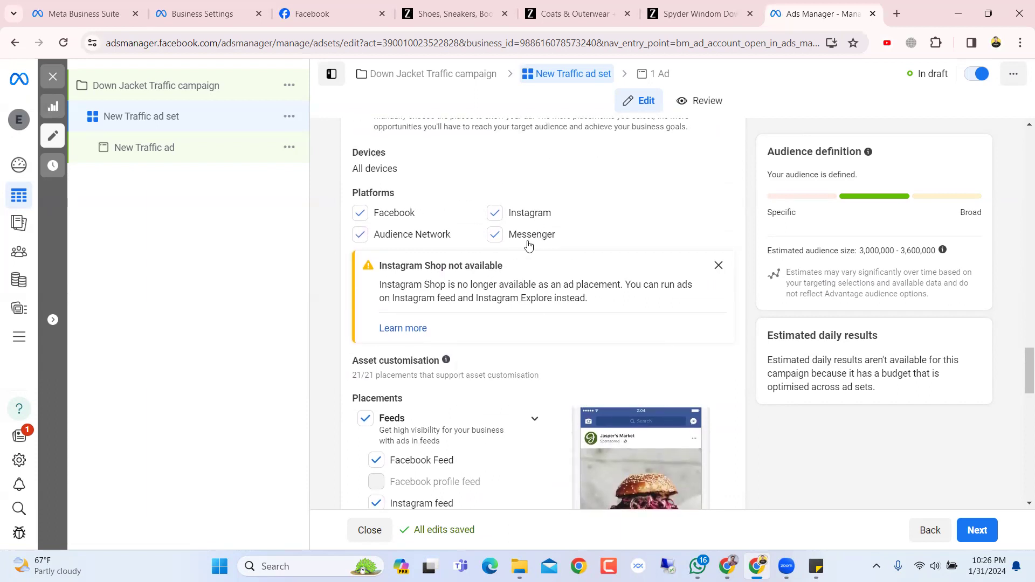
pyautogui.scroll(-1, 537, 285)
pyautogui.scroll(-1, 536, 285)
pyautogui.scroll(2, 546, 307)
# Deselect the Instagram platform, examine the remaining placements, and select Instagram again.
pyautogui.click(495, 214)
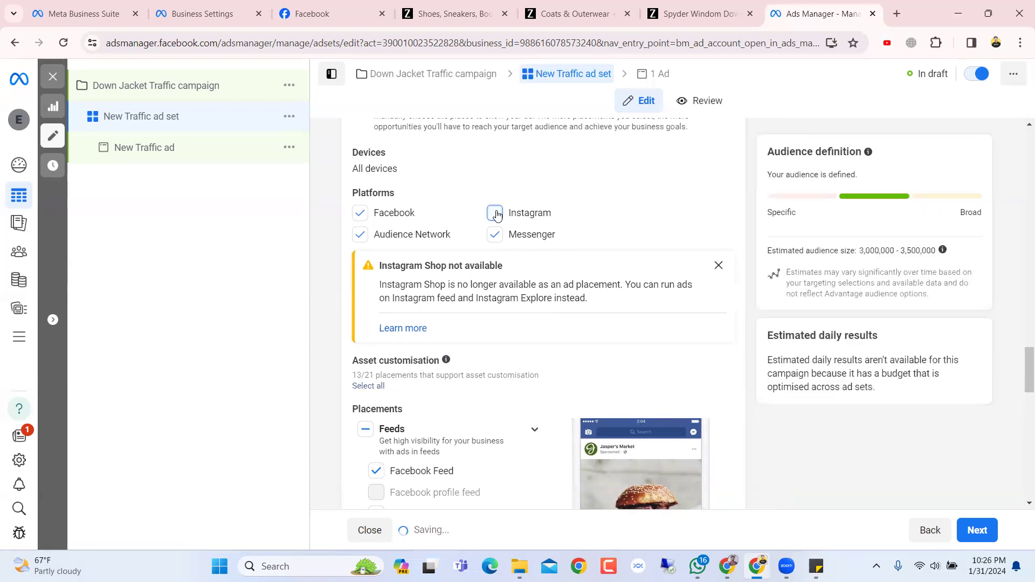
pyautogui.scroll(-1, 745, 349)
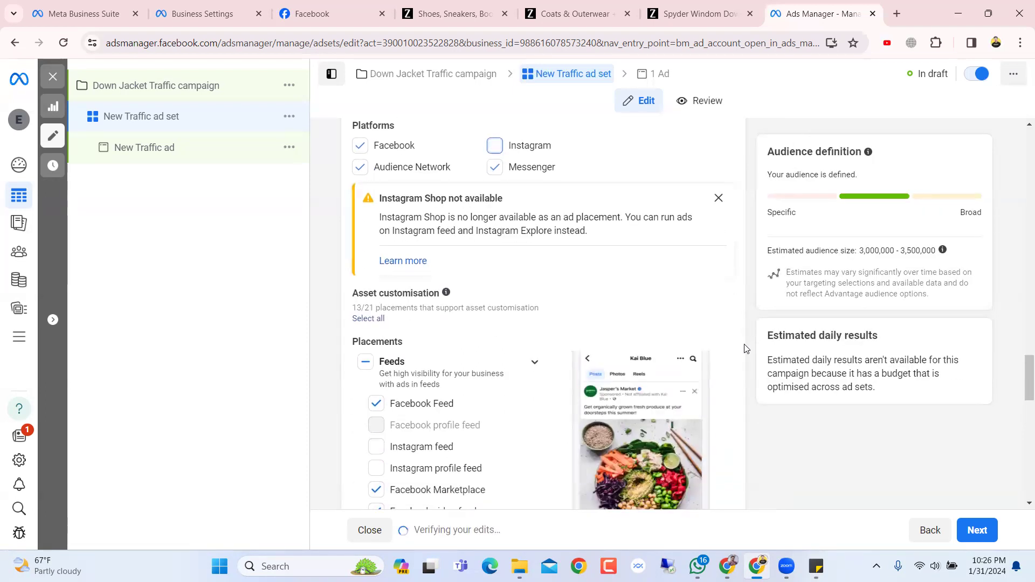
pyautogui.scroll(2, 619, 323)
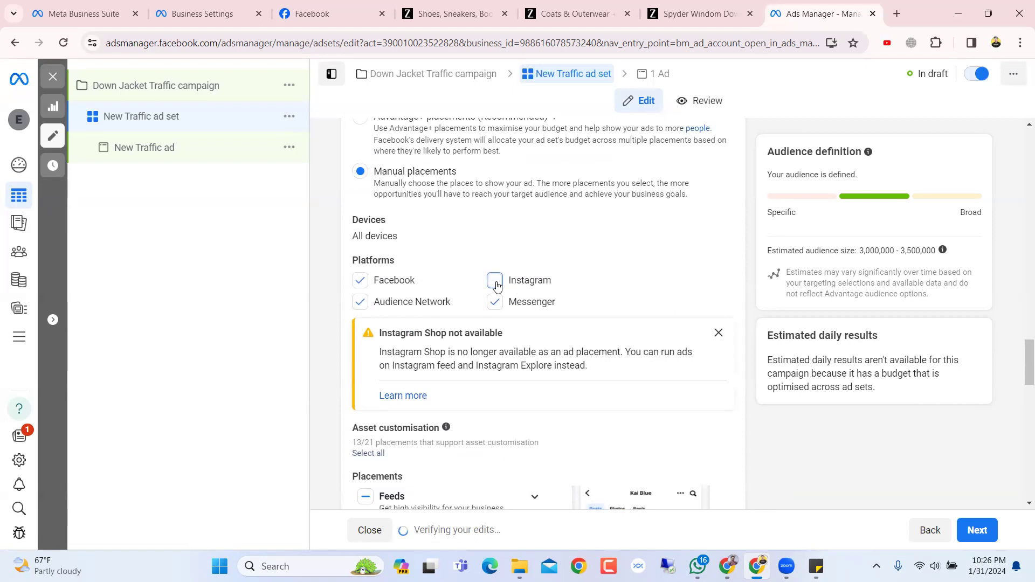
pyautogui.scroll(-6, 708, 361)
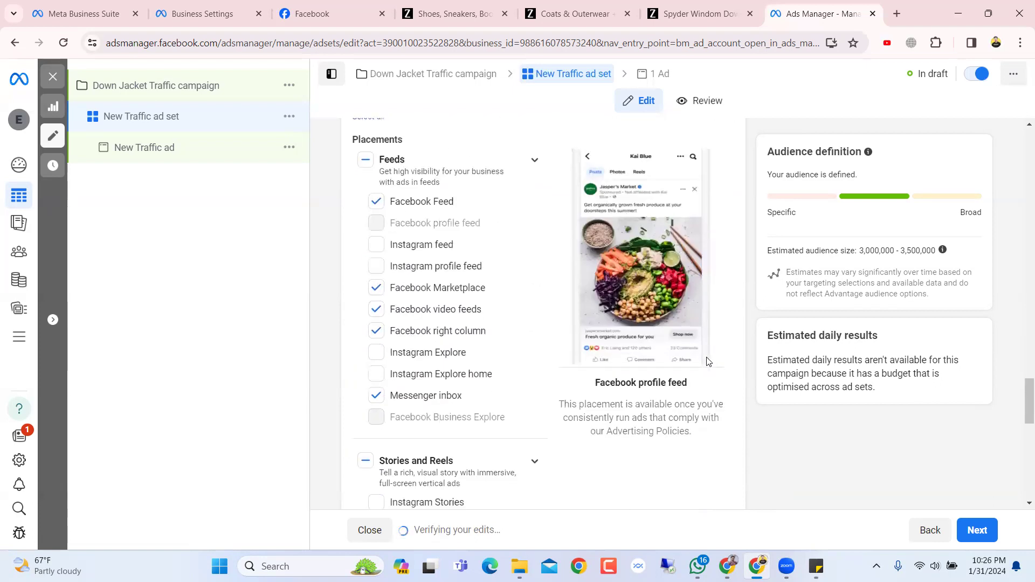
pyautogui.scroll(-6, 480, 352)
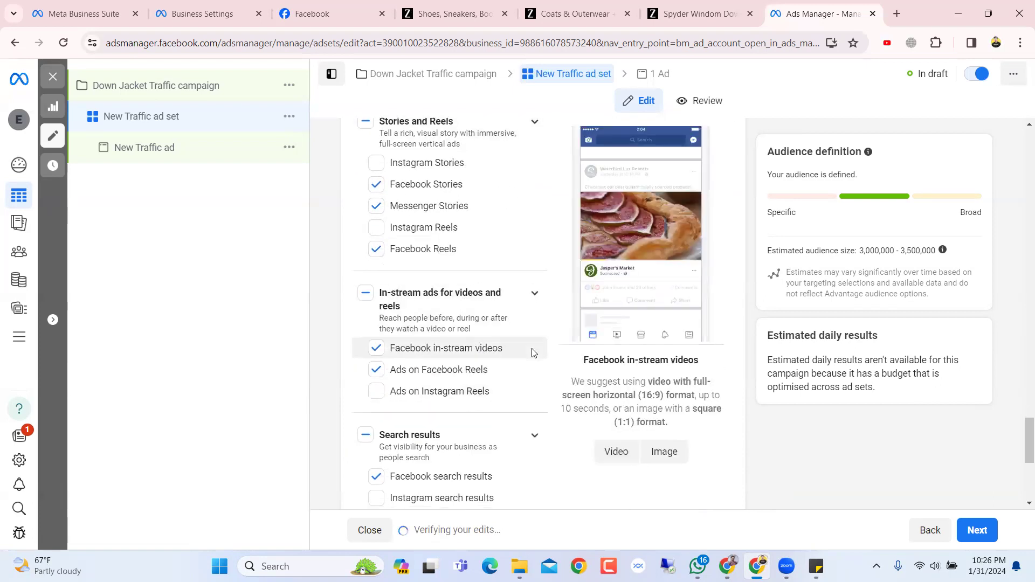
pyautogui.scroll(-5, 532, 353)
pyautogui.scroll(11, 532, 353)
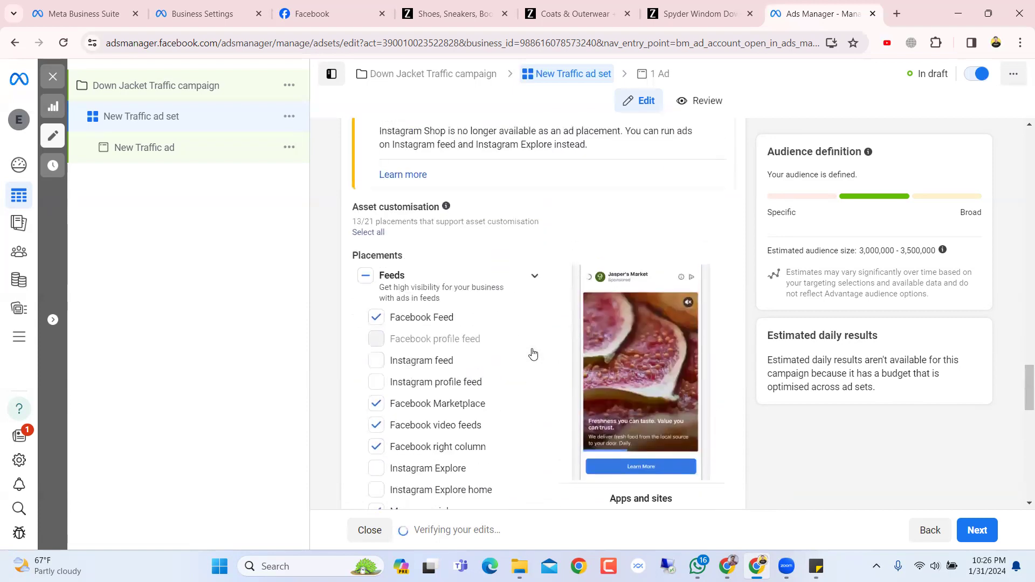
pyautogui.scroll(6, 532, 353)
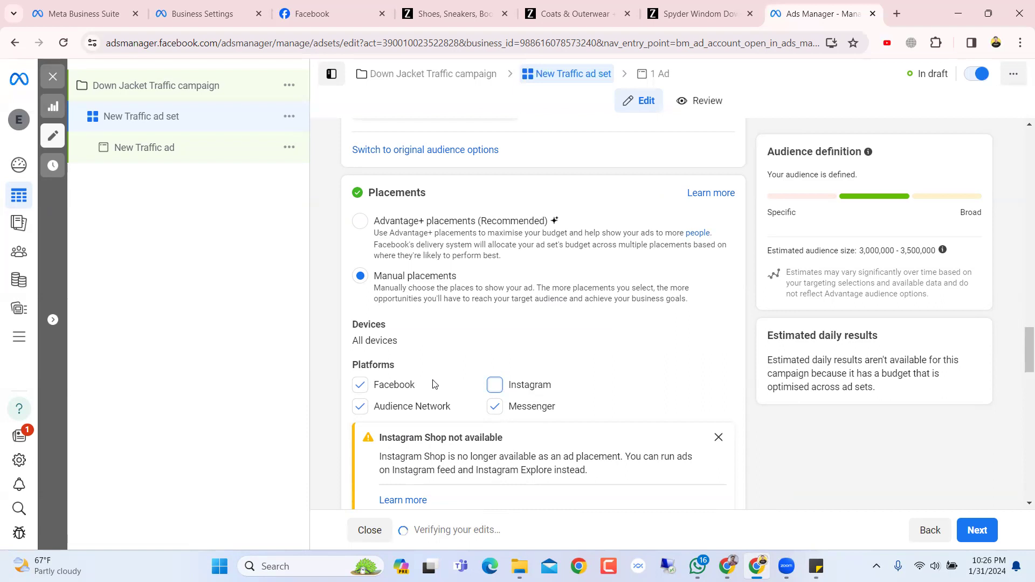
pyautogui.click(495, 385)
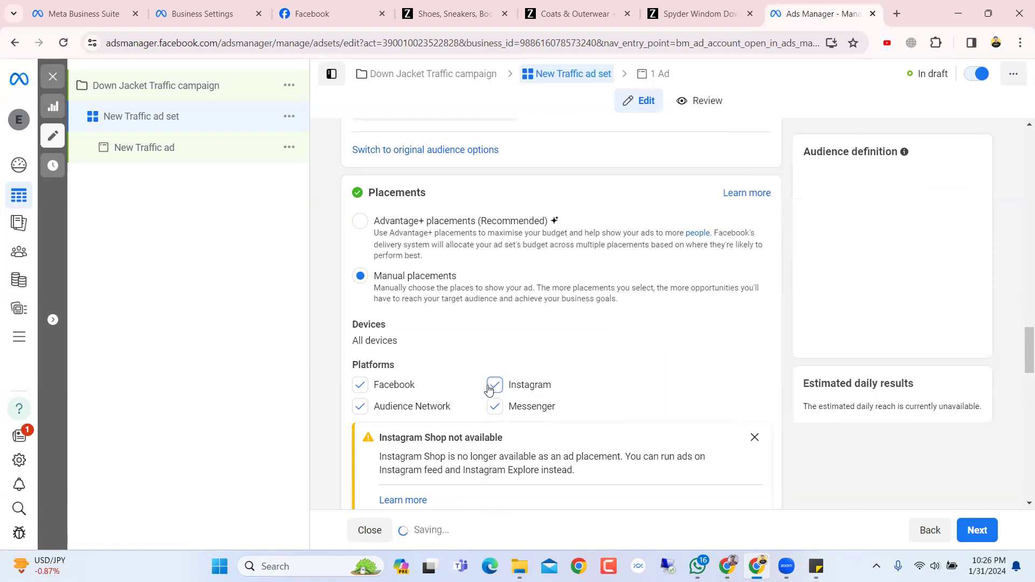
# Deselect the Facebook platform, check the effect on the placements, and select Facebook again.
pyautogui.doubleClick(388, 386)
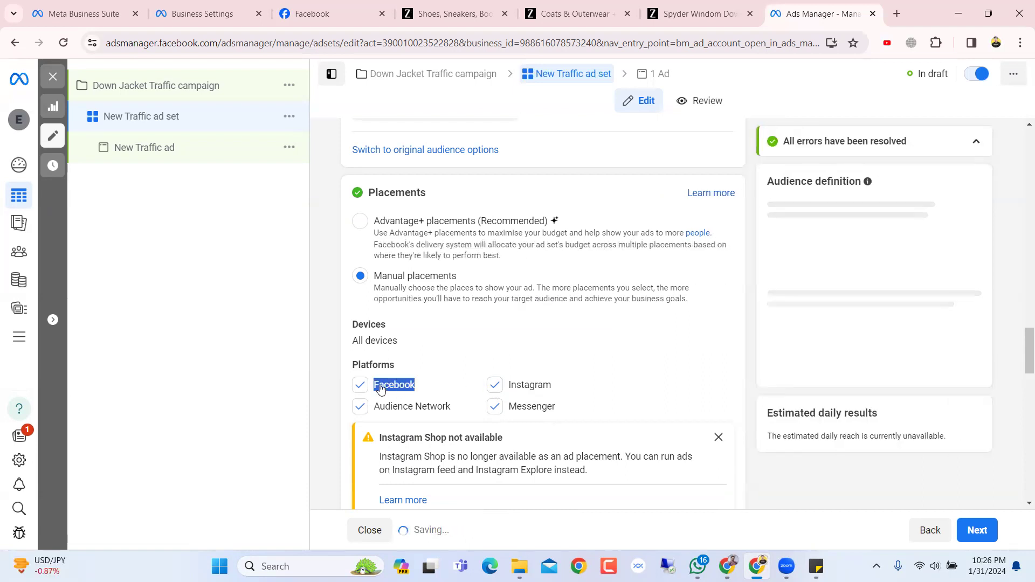
pyautogui.click(367, 388)
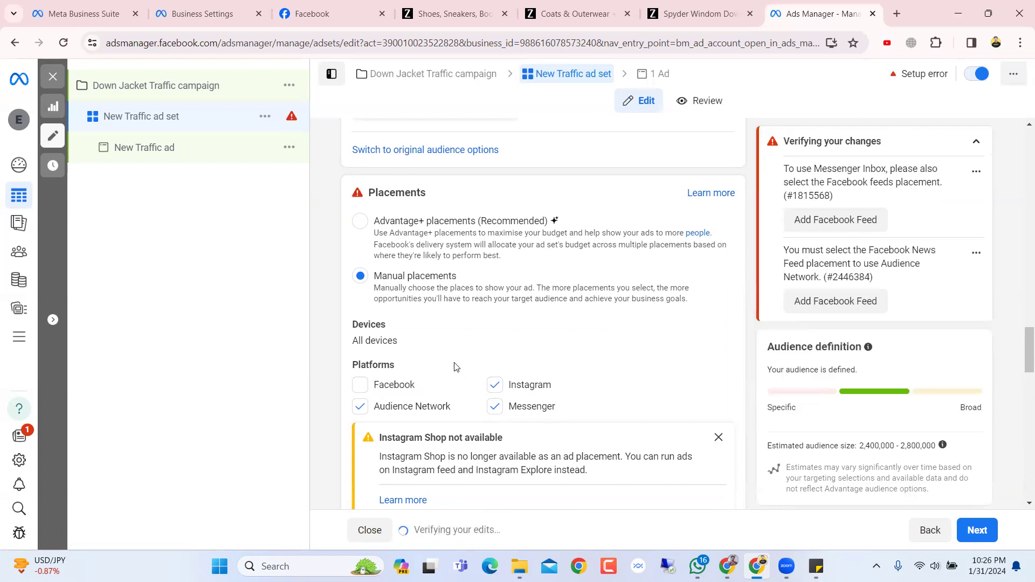
pyautogui.scroll(-3, 455, 367)
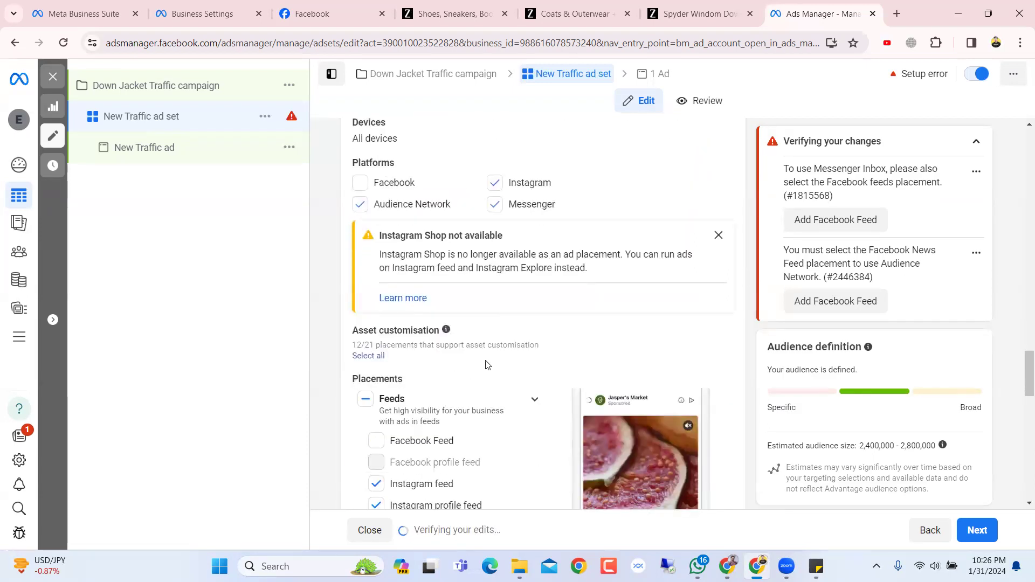
pyautogui.scroll(3, 516, 291)
pyautogui.click(399, 317)
# Examine the selected platforms and the individual placements under Feeds, Stories and Reels, in-stream ads and search results.
pyautogui.scroll(-2, 588, 313)
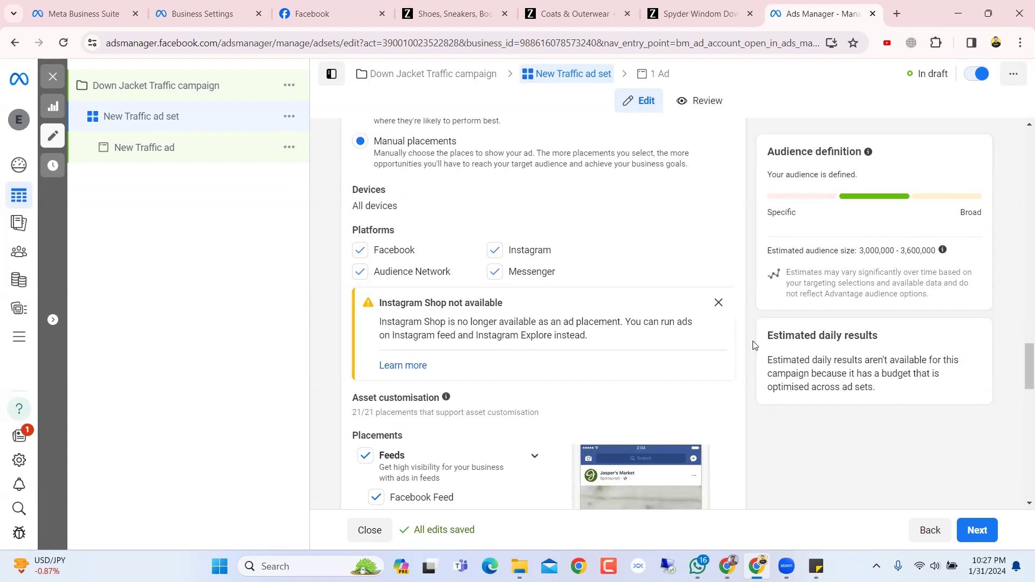
pyautogui.scroll(-9, 606, 263)
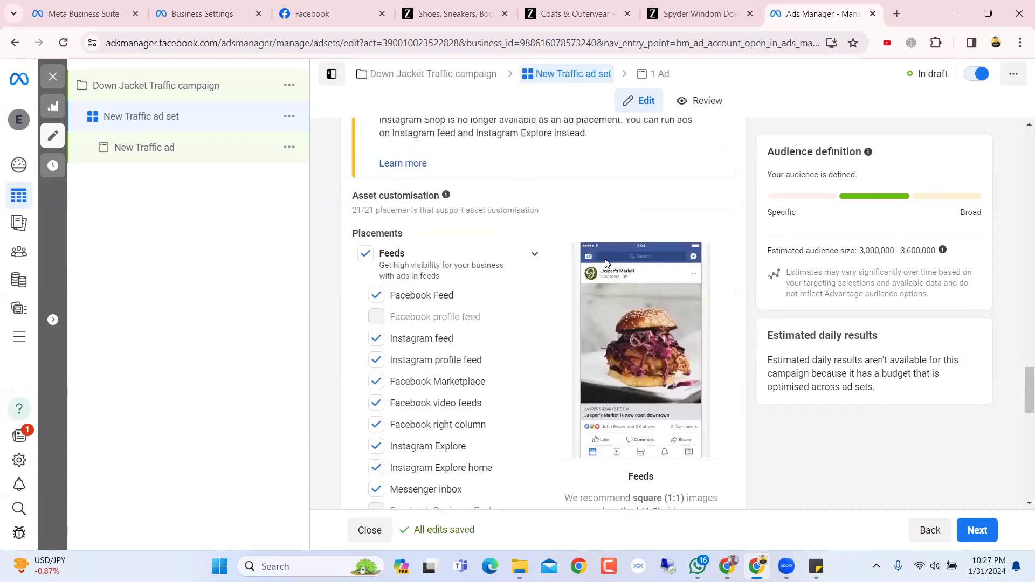
pyautogui.scroll(5, 605, 261)
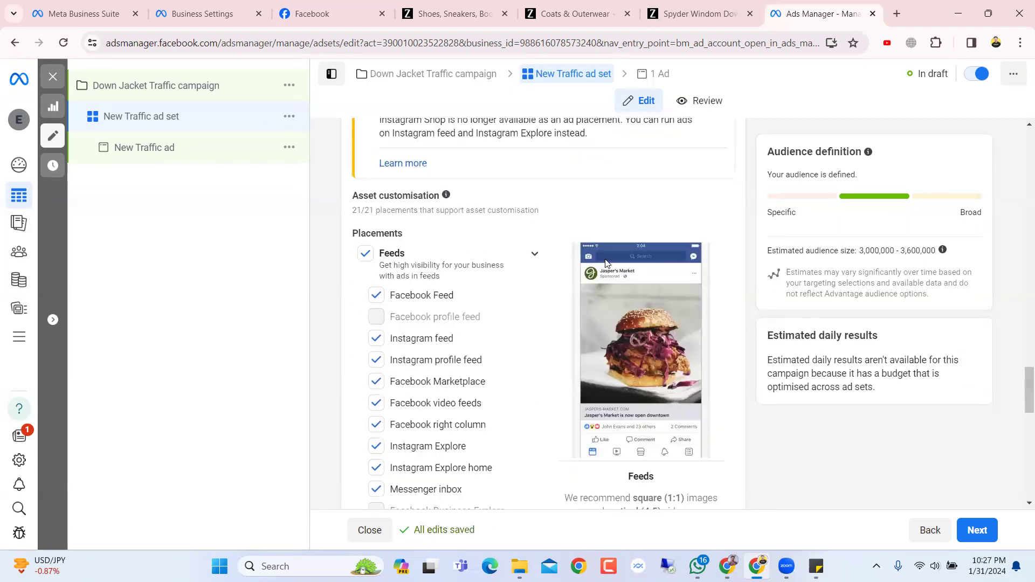
pyautogui.scroll(-10, 605, 261)
pyautogui.scroll(12, 606, 262)
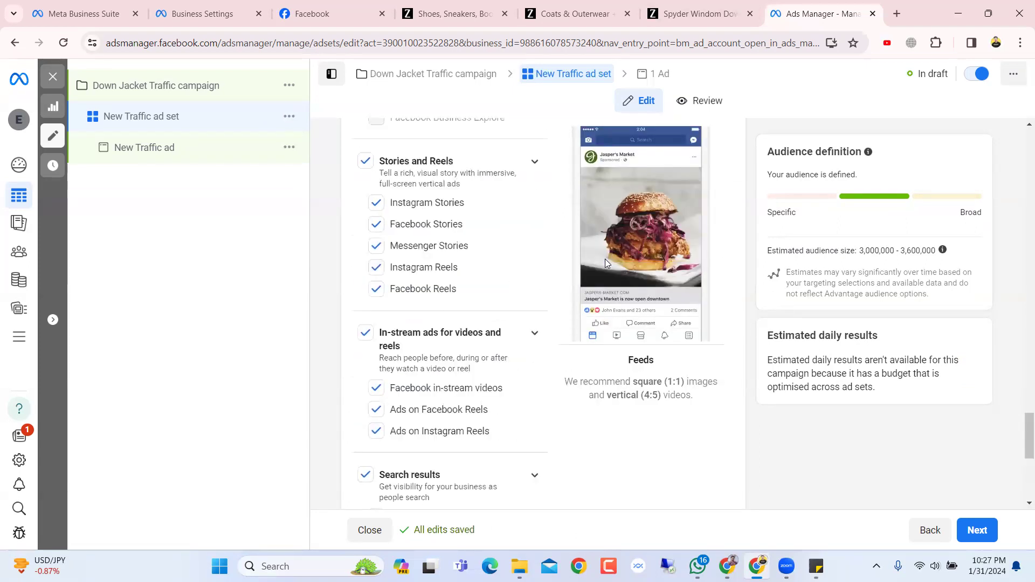
pyautogui.scroll(4, 607, 260)
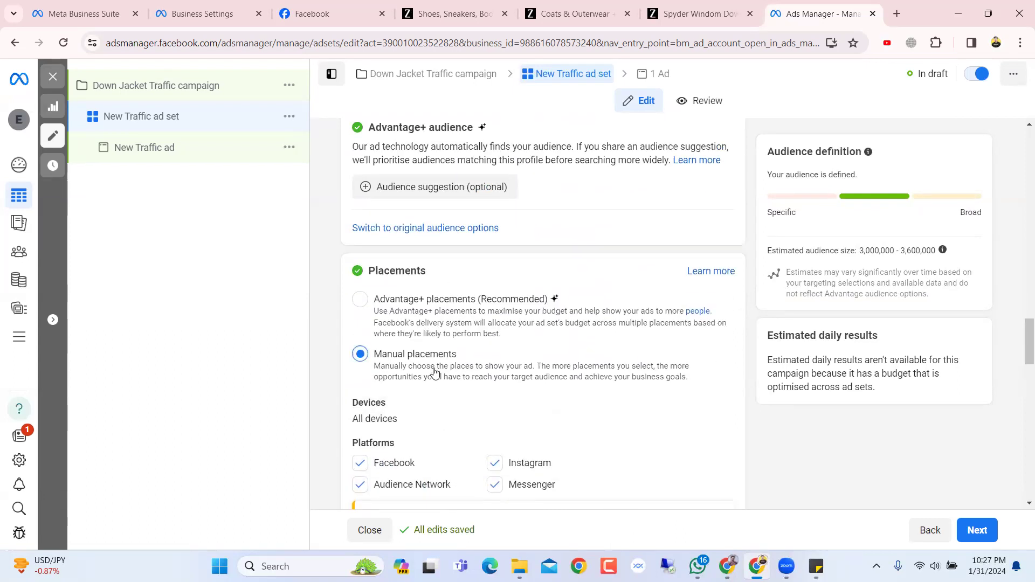
pyautogui.scroll(-2, 434, 371)
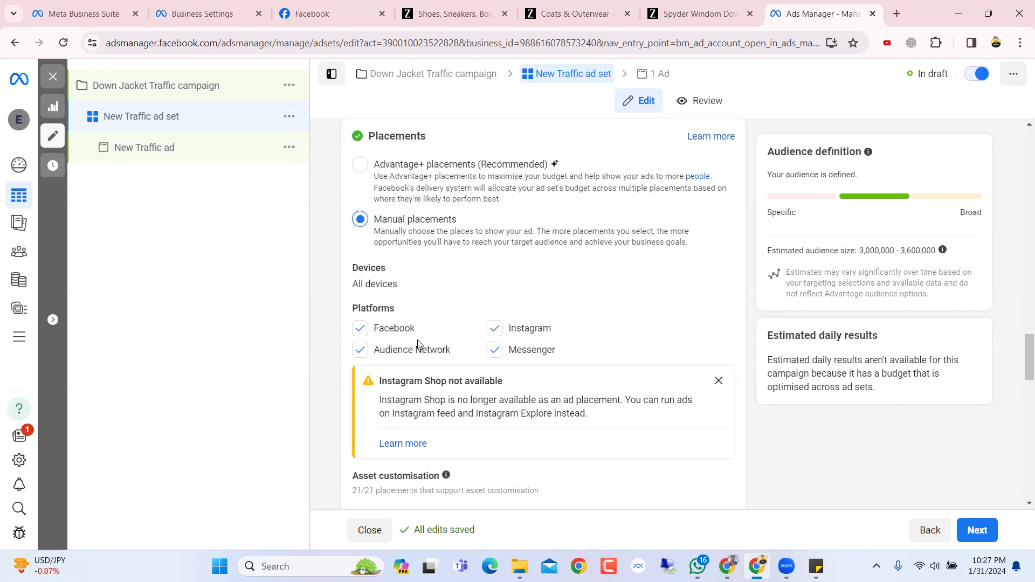
pyautogui.scroll(-2, 585, 372)
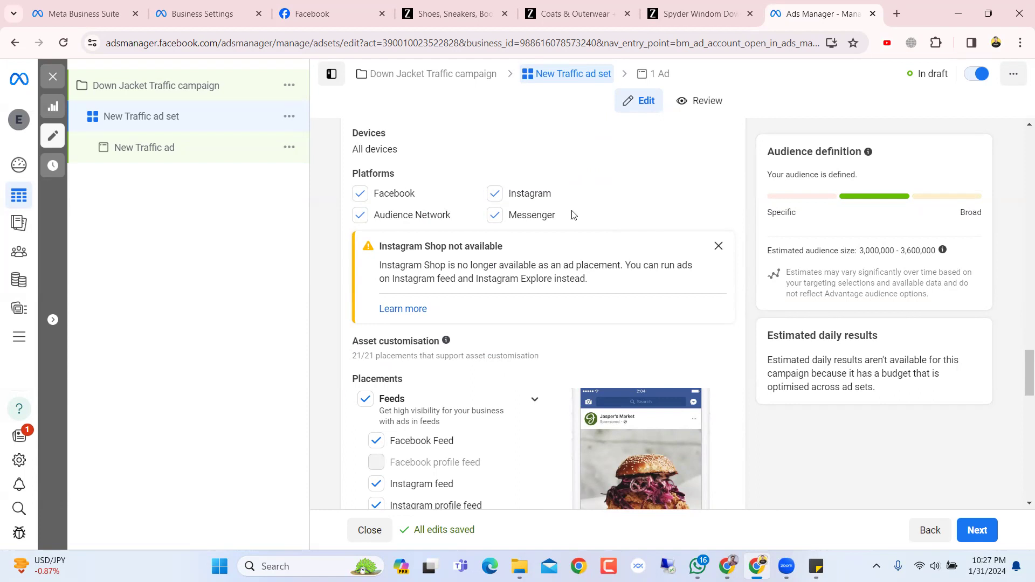
pyautogui.scroll(-5, 500, 265)
pyautogui.scroll(-11, 500, 264)
pyautogui.scroll(15, 497, 330)
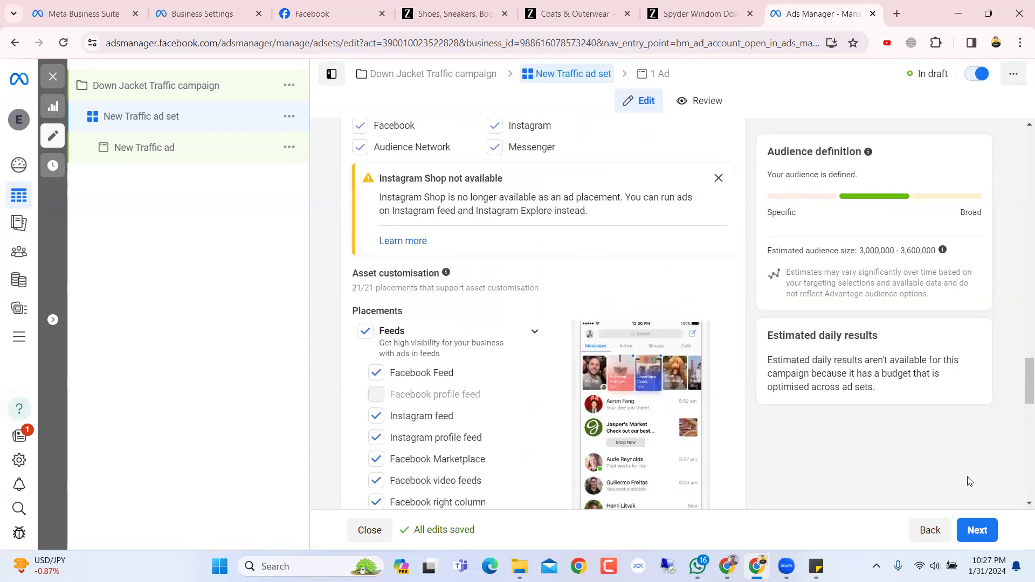
# Return to the campaign level and copy "Down Jacket" from the campaign name.
pyautogui.click(985, 532)
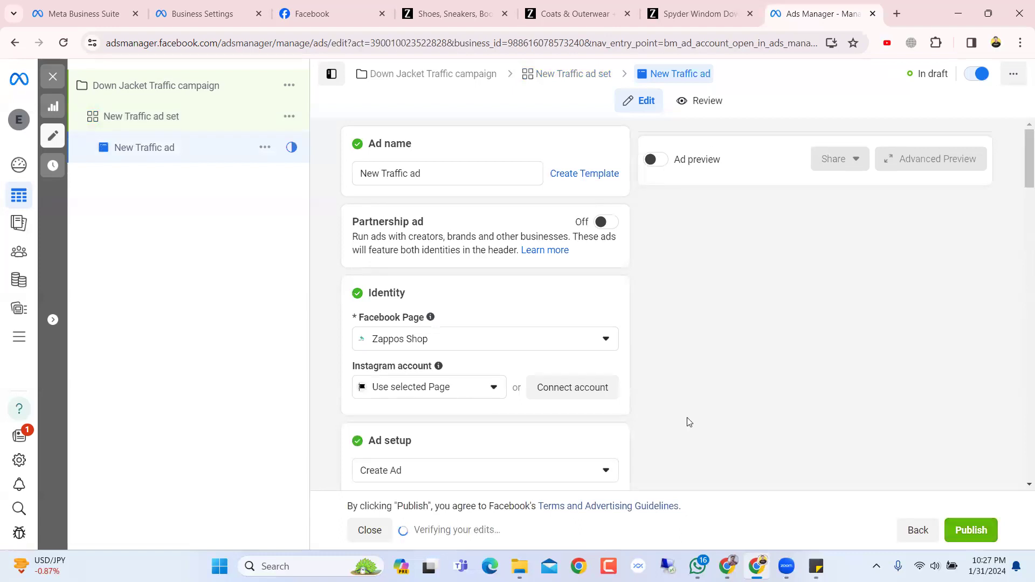
pyautogui.click(147, 119)
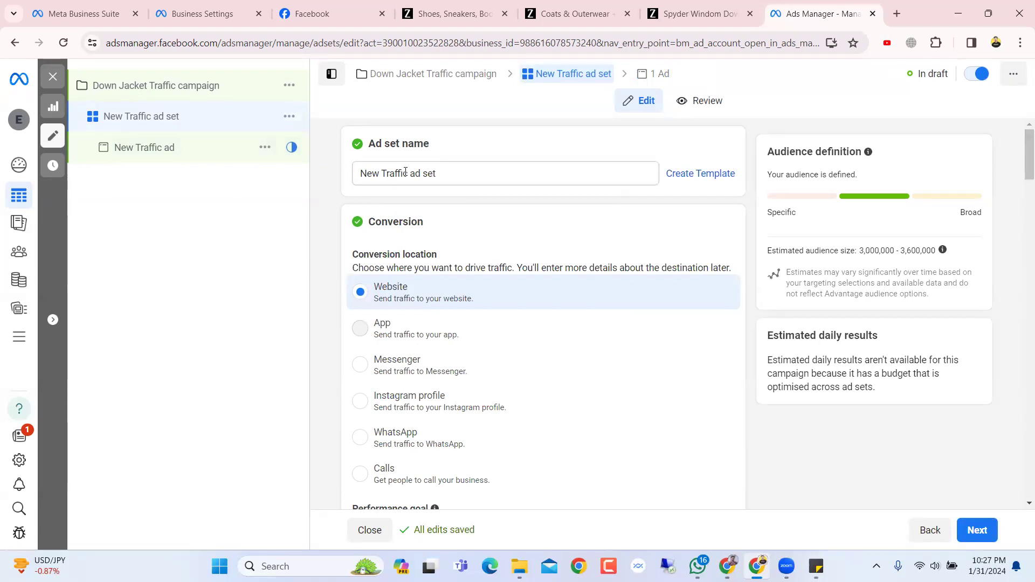
pyautogui.click(150, 97)
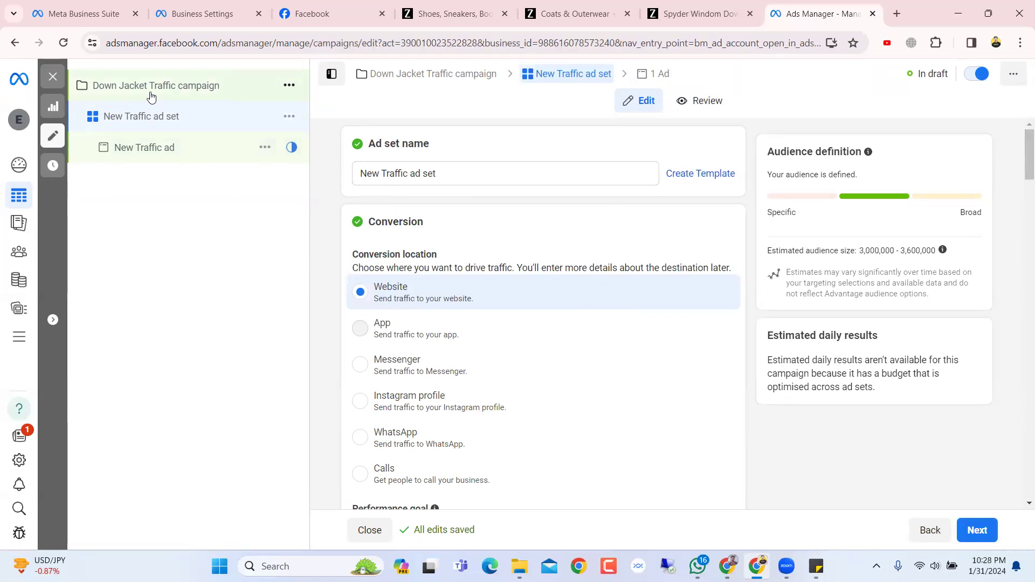
pyautogui.click(412, 173)
pyautogui.doubleClick(412, 173)
pyautogui.click(410, 173)
pyautogui.moveTo(415, 173); pyautogui.dragTo(333, 171)
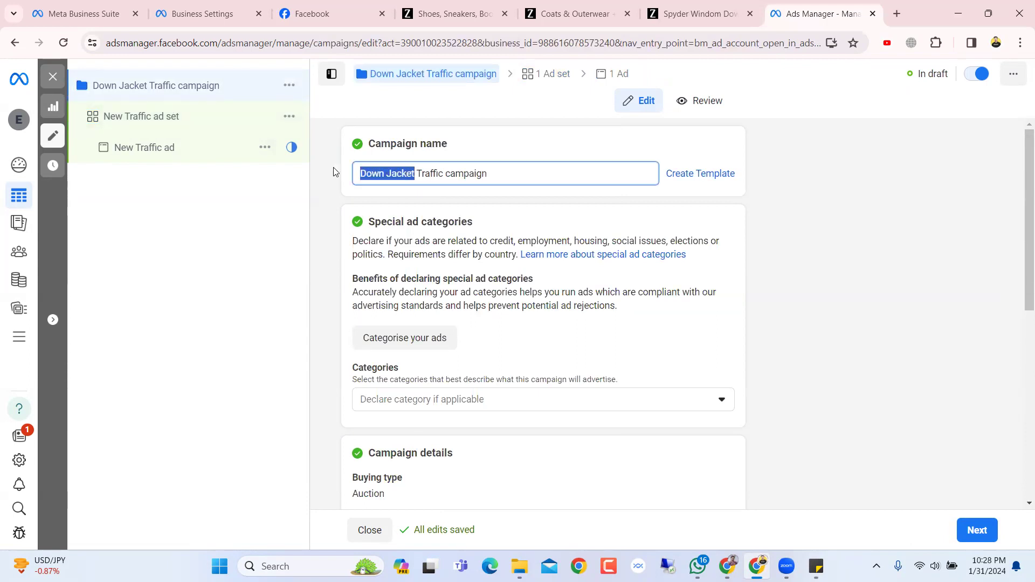
# Replace "New" in the ad set's name so it reads "Down Jacket Traffic ad set".
pyautogui.click(165, 117)
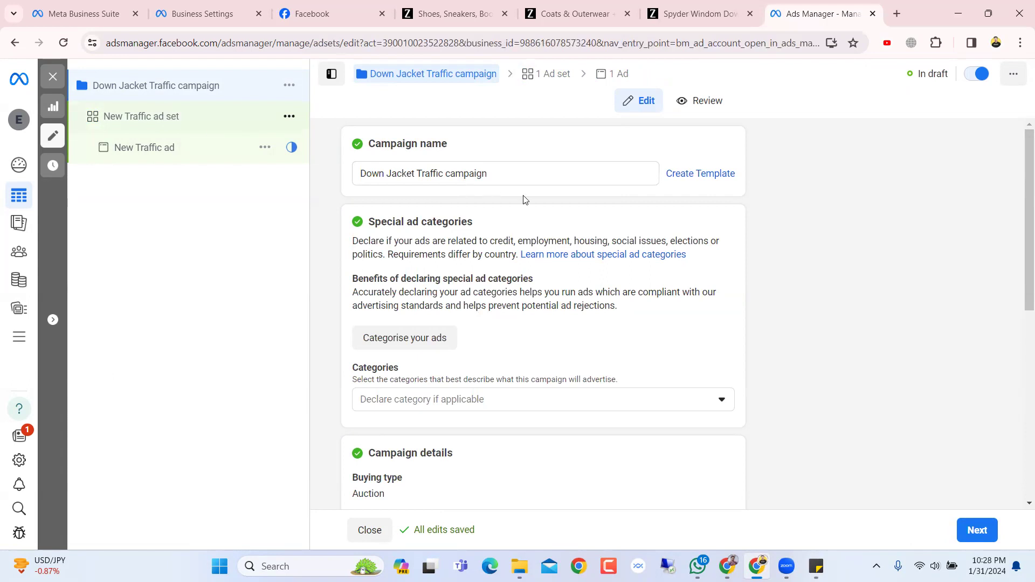
pyautogui.moveTo(380, 174); pyautogui.dragTo(363, 173)
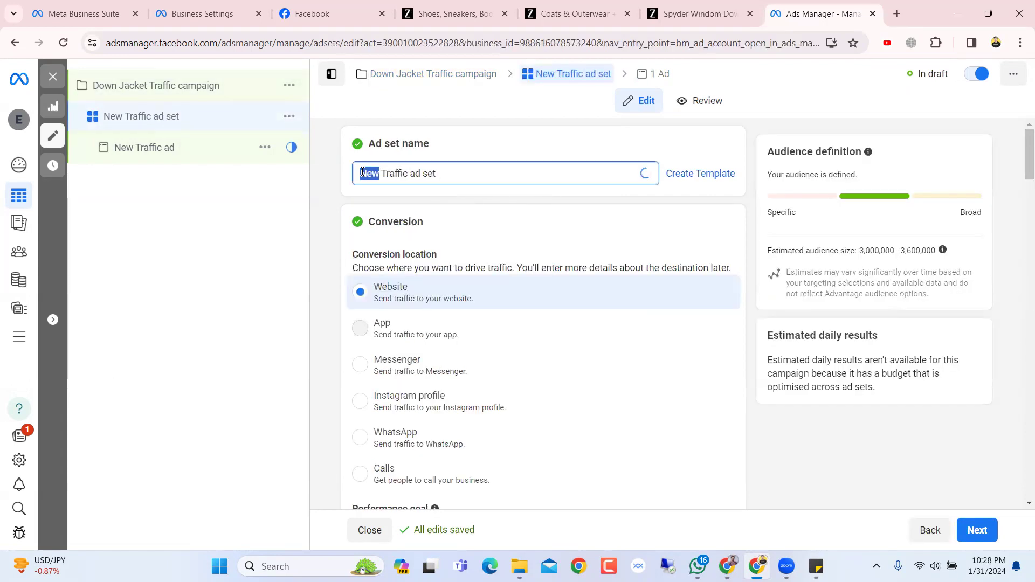
pyautogui.write('Down Jacket')
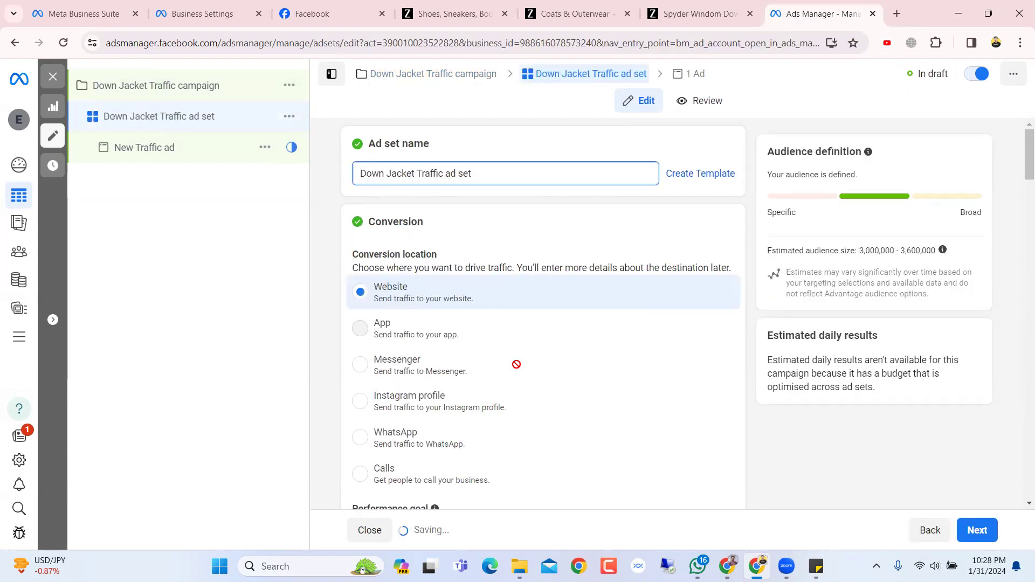
# Look over the ad set's audience controls, Advantage+ audience and placement settings.
pyautogui.scroll(-5, 520, 372)
pyautogui.scroll(-10, 525, 379)
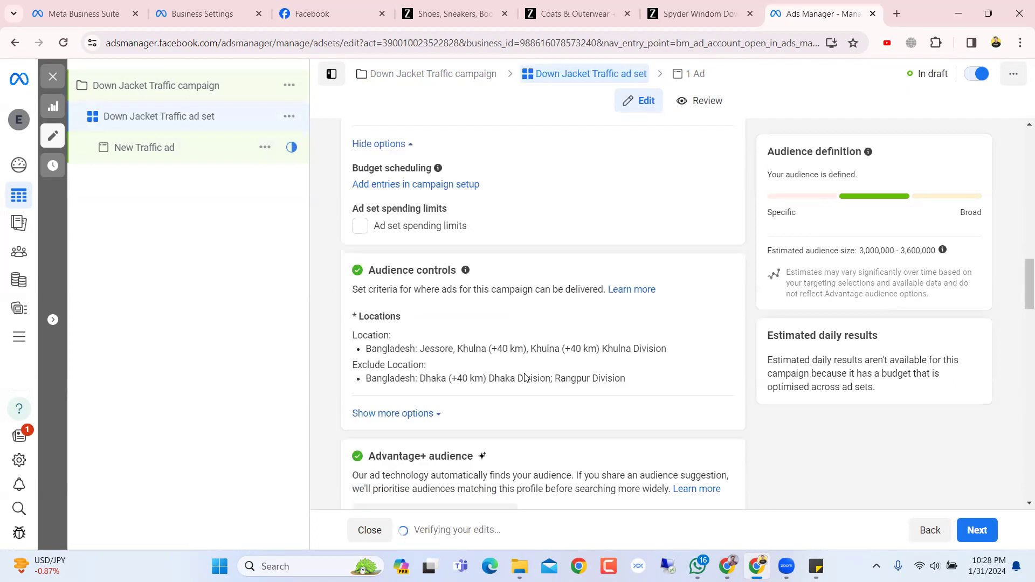
pyautogui.scroll(-13, 525, 377)
pyautogui.scroll(7, 525, 377)
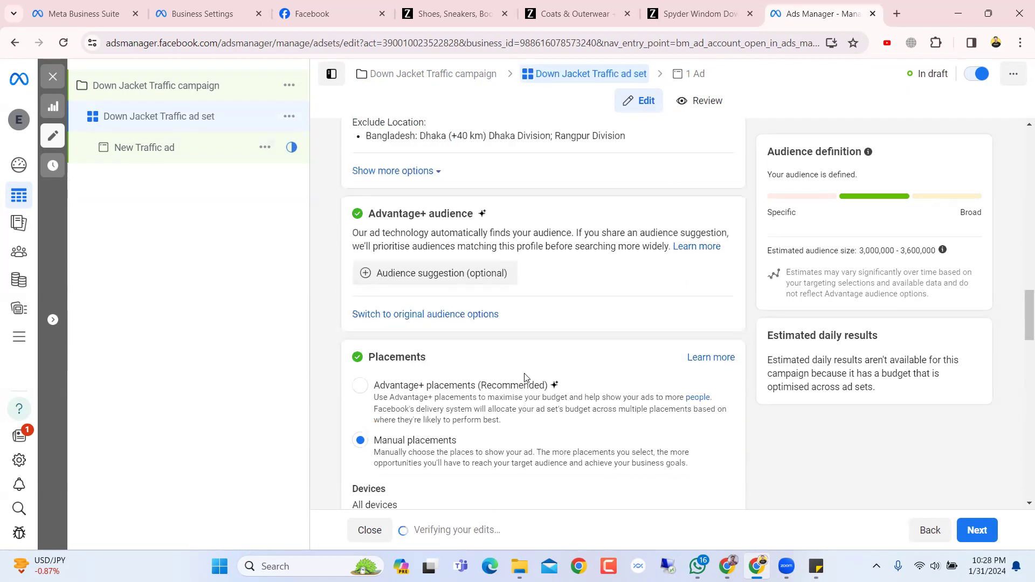
pyautogui.scroll(5, 525, 378)
pyautogui.scroll(-10, 525, 377)
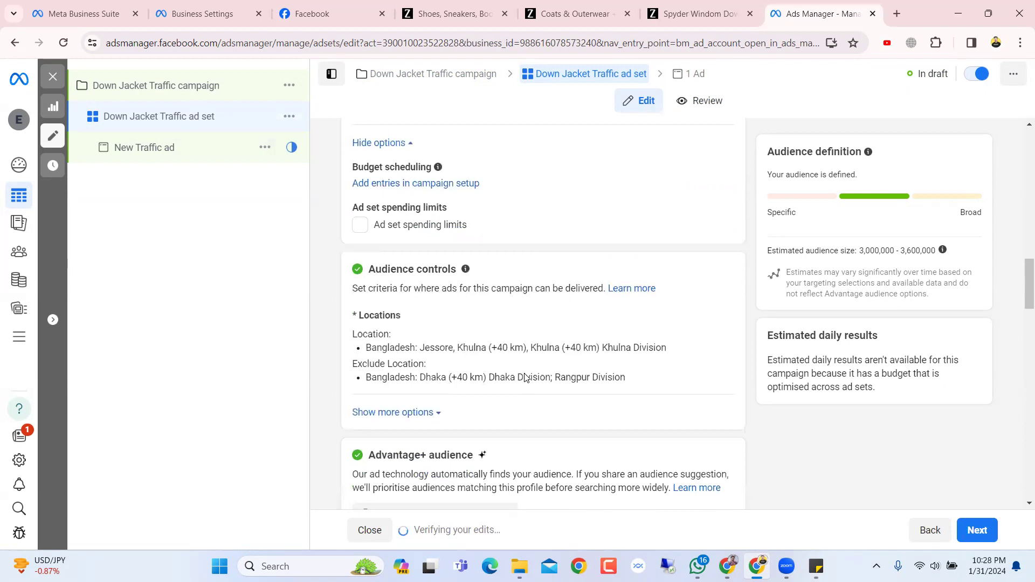
pyautogui.scroll(6, 526, 378)
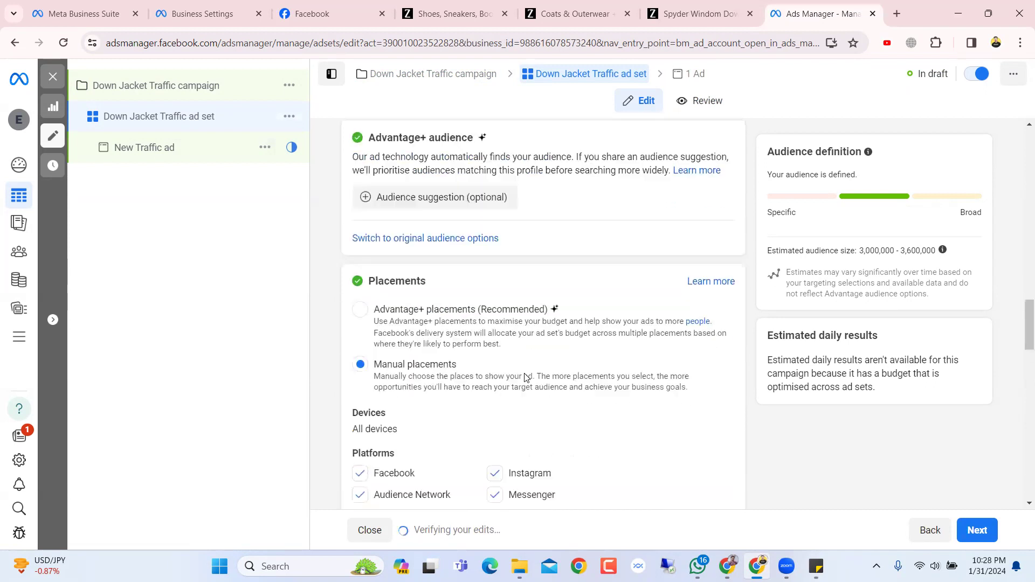
pyautogui.scroll(-2, 525, 378)
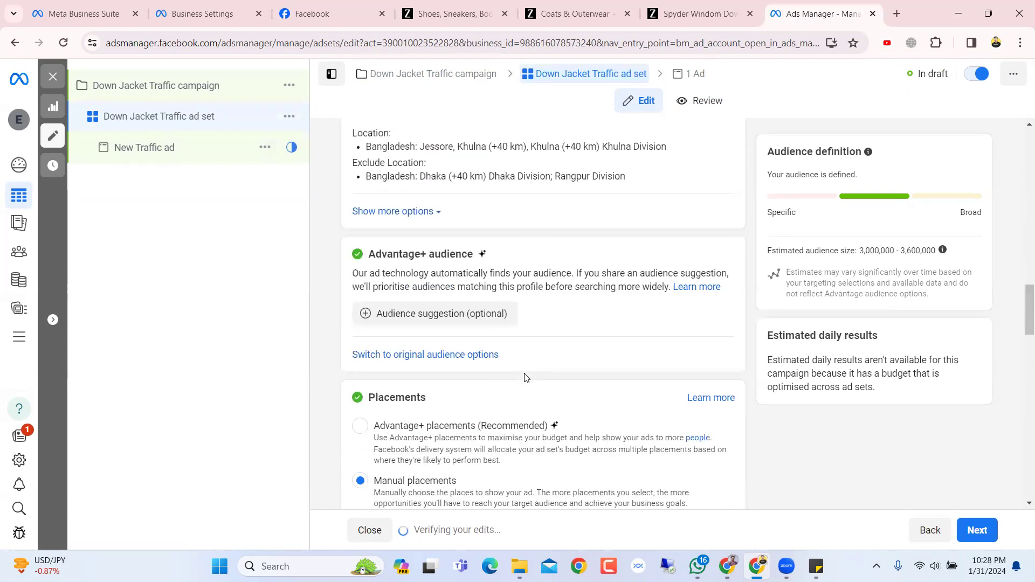
# Expand the additional options under the ad set's audience controls to view minimum age, excluded custom audiences and languages.
pyautogui.click(452, 356)
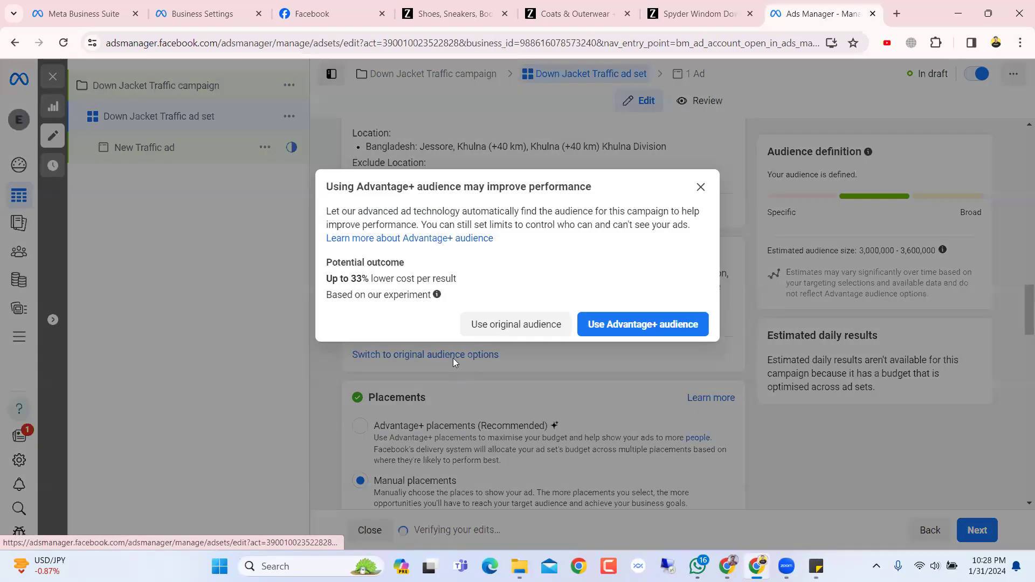
pyautogui.click(700, 187)
pyautogui.scroll(5, 570, 404)
pyautogui.scroll(-2, 571, 404)
pyautogui.scroll(-1, 561, 394)
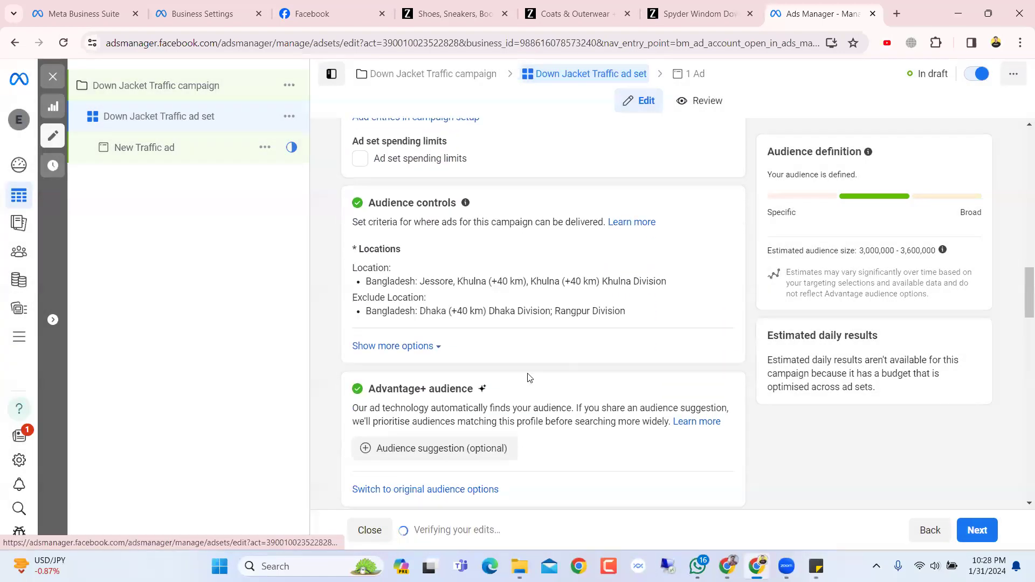
pyautogui.click(422, 344)
pyautogui.scroll(-2, 458, 356)
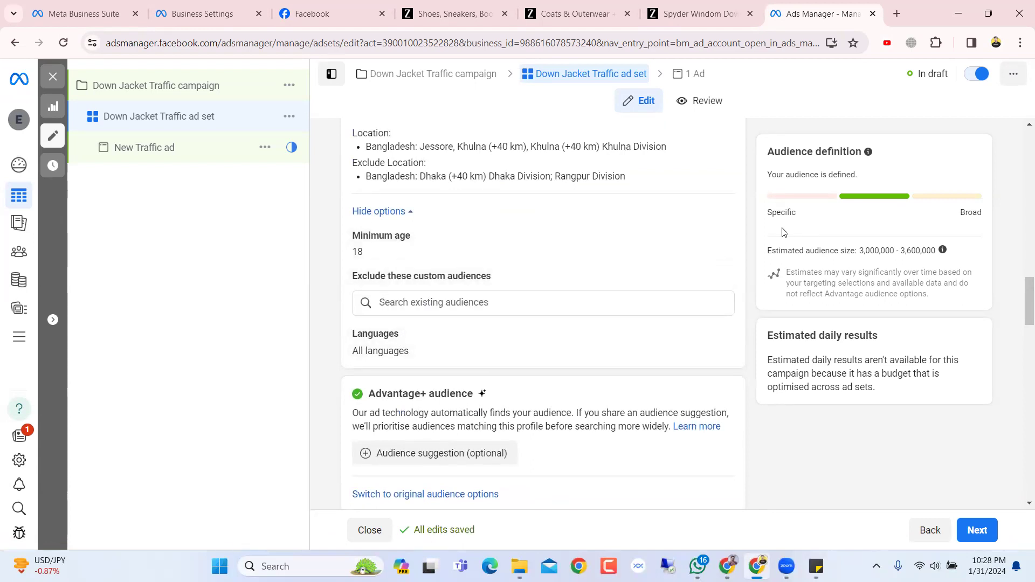
# Switch to the Spyder Windom Down Jacket product page and choose the Black color.
pyautogui.click(695, 13)
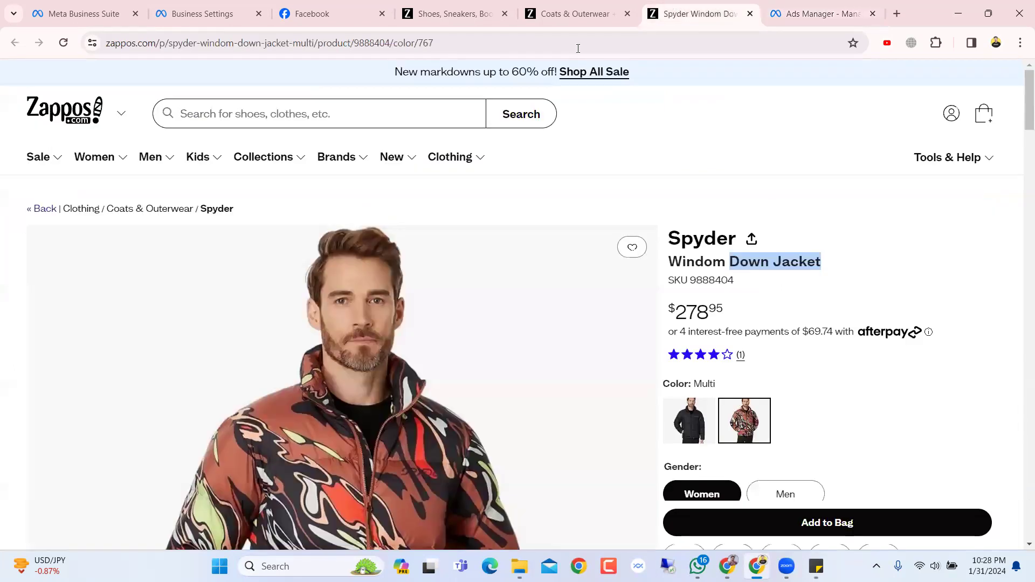
pyautogui.scroll(-5, 526, 321)
pyautogui.scroll(4, 528, 323)
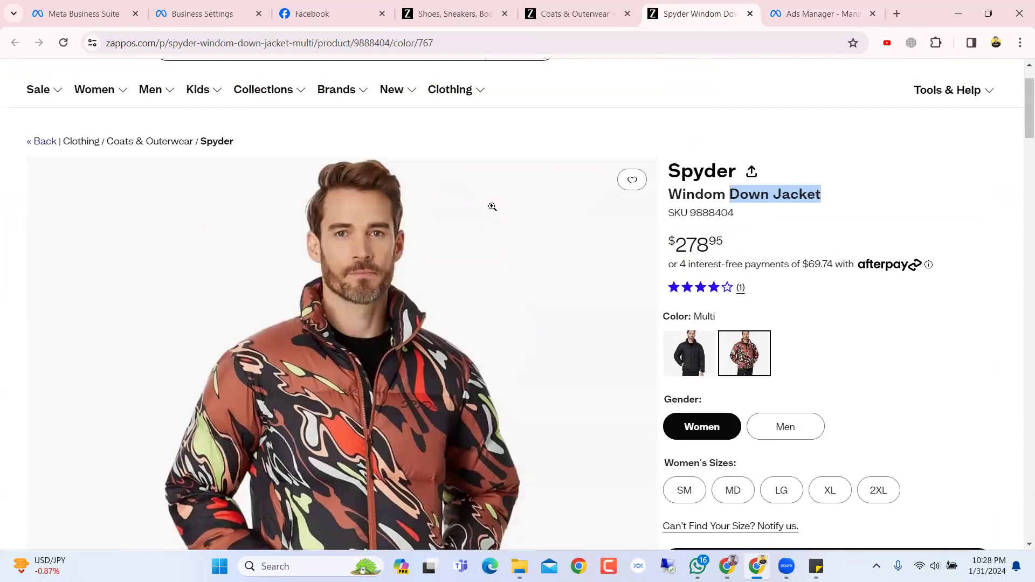
pyautogui.scroll(-6, 488, 283)
pyautogui.scroll(4, 493, 321)
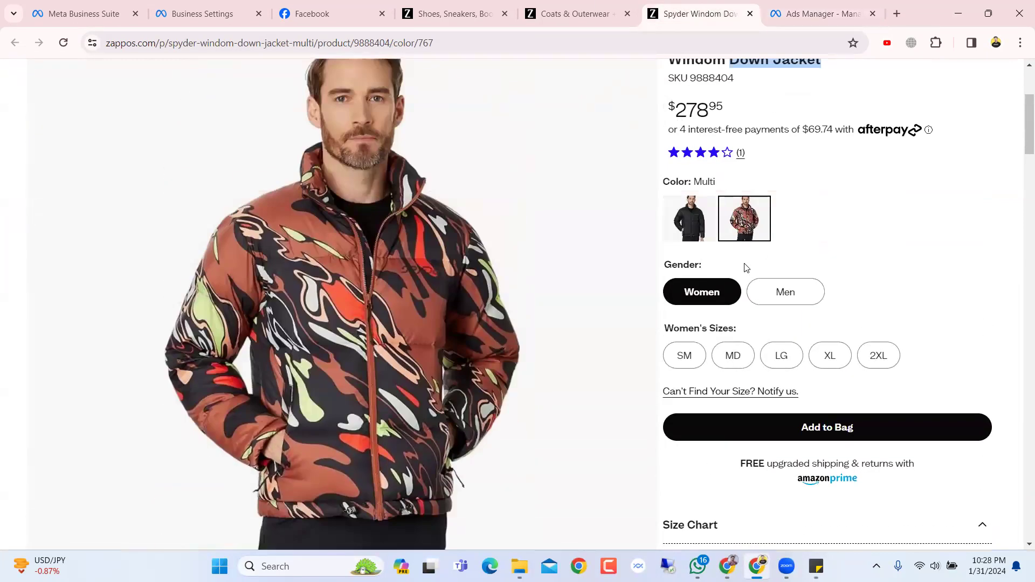
pyautogui.click(684, 210)
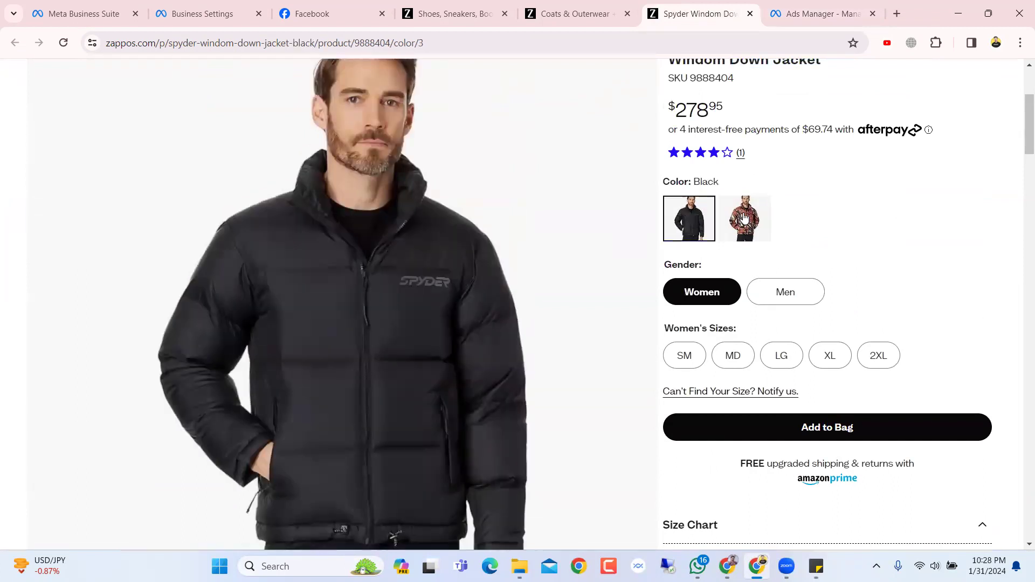
# Examine the black jacket's main photo along with its price, color and size choices.
pyautogui.scroll(3, 701, 243)
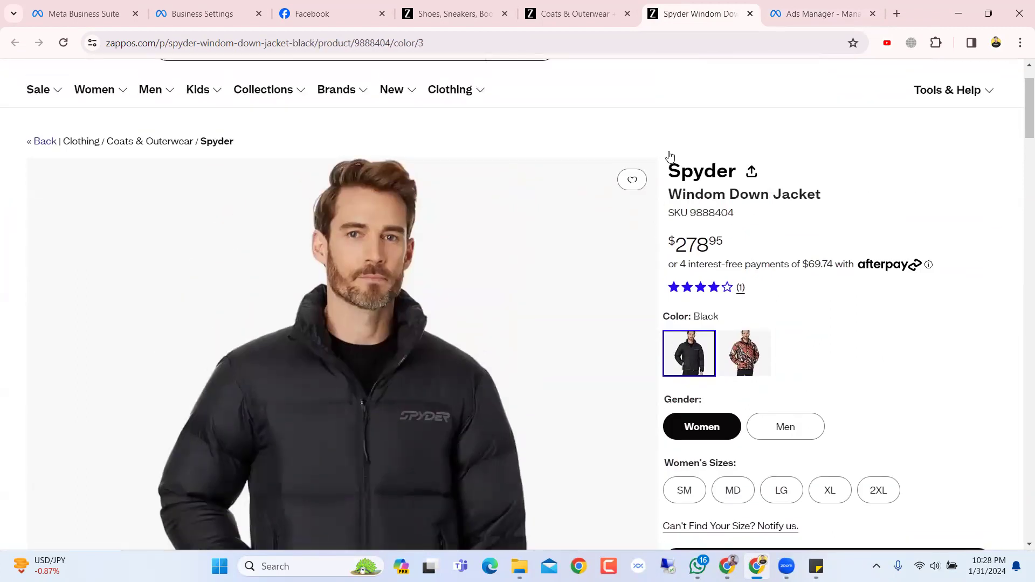
pyautogui.scroll(-5, 518, 372)
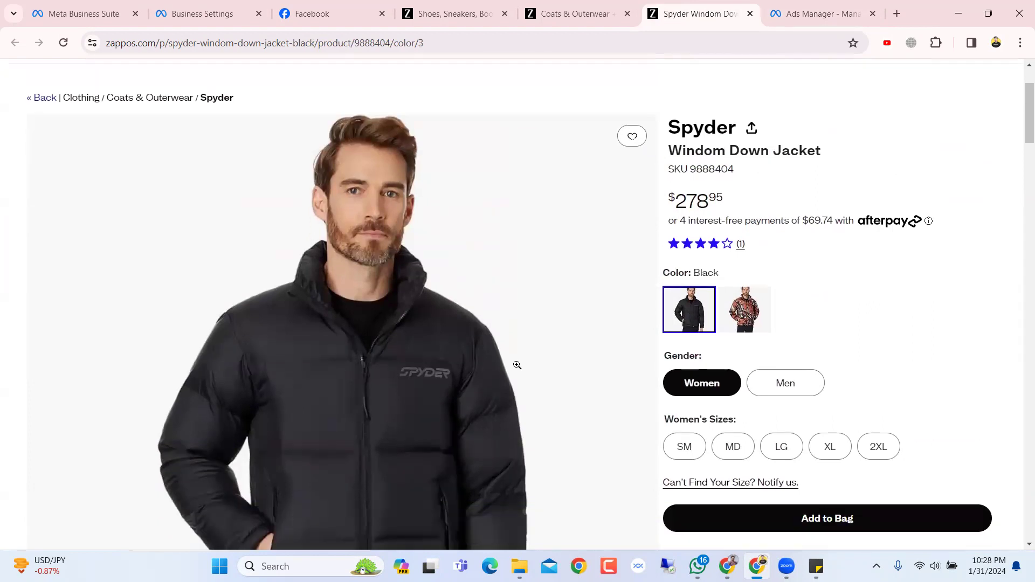
pyautogui.scroll(-8, 516, 366)
pyautogui.scroll(6, 516, 366)
pyautogui.scroll(5, 517, 366)
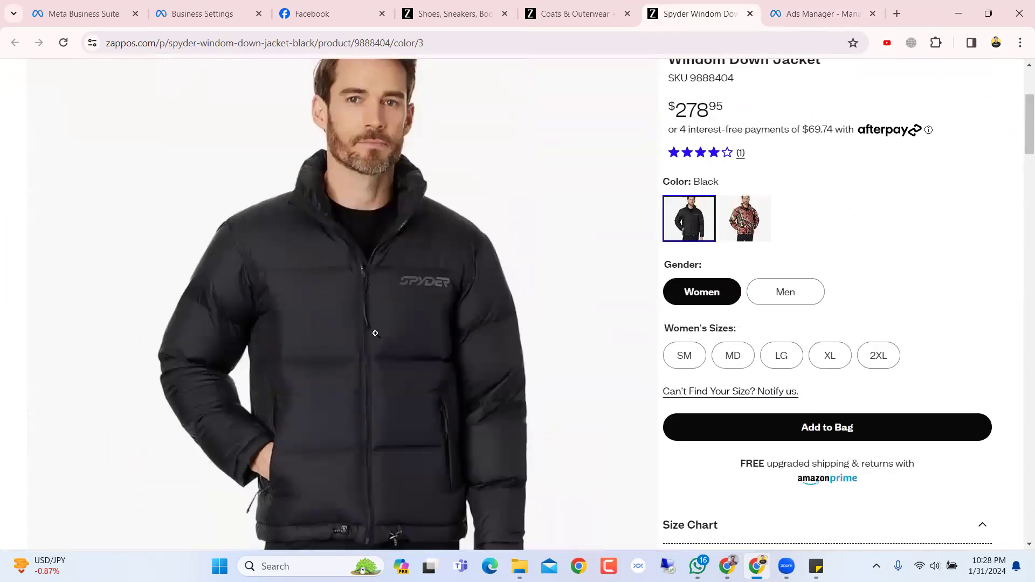
pyautogui.scroll(4, 376, 334)
pyautogui.scroll(-4, 380, 347)
pyautogui.scroll(4, 629, 288)
pyautogui.scroll(-4, 631, 303)
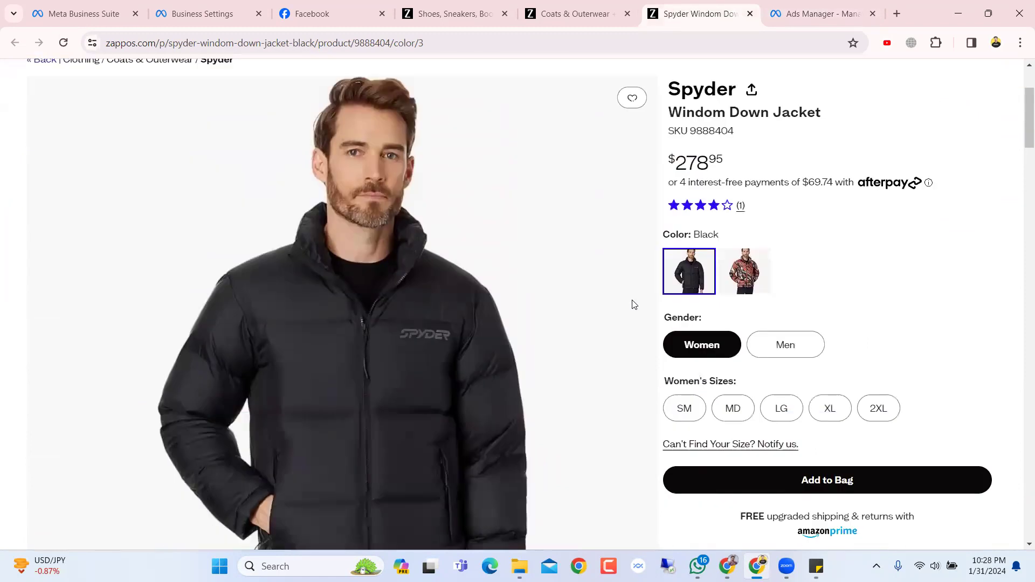
# Look through the jacket's other photos down to the similar items, and return to the main product details.
pyautogui.scroll(-12, 636, 305)
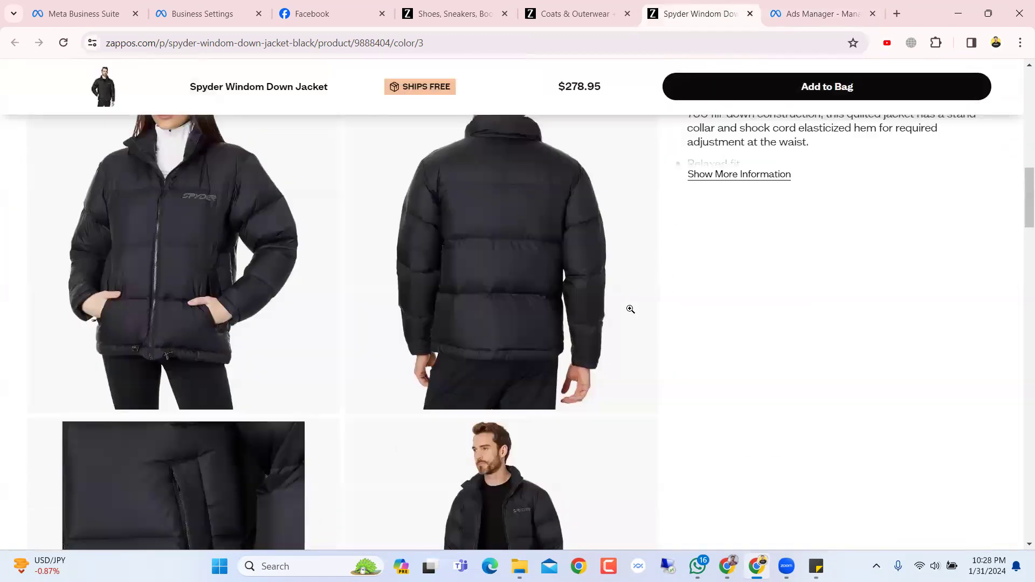
pyautogui.scroll(-1, 369, 260)
pyautogui.scroll(-4, 345, 264)
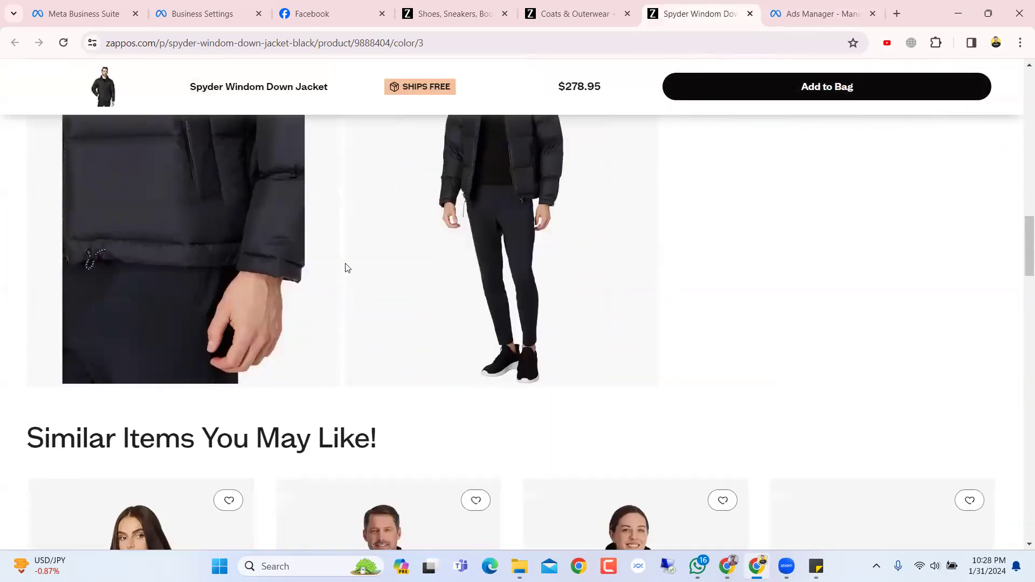
pyautogui.scroll(14, 348, 268)
pyautogui.scroll(4, 351, 273)
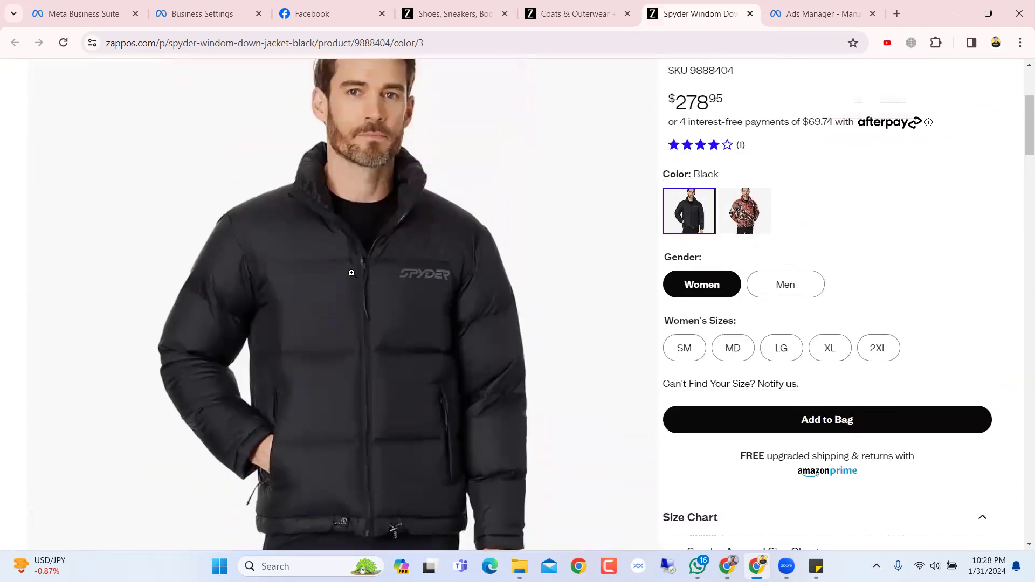
pyautogui.scroll(2, 698, 227)
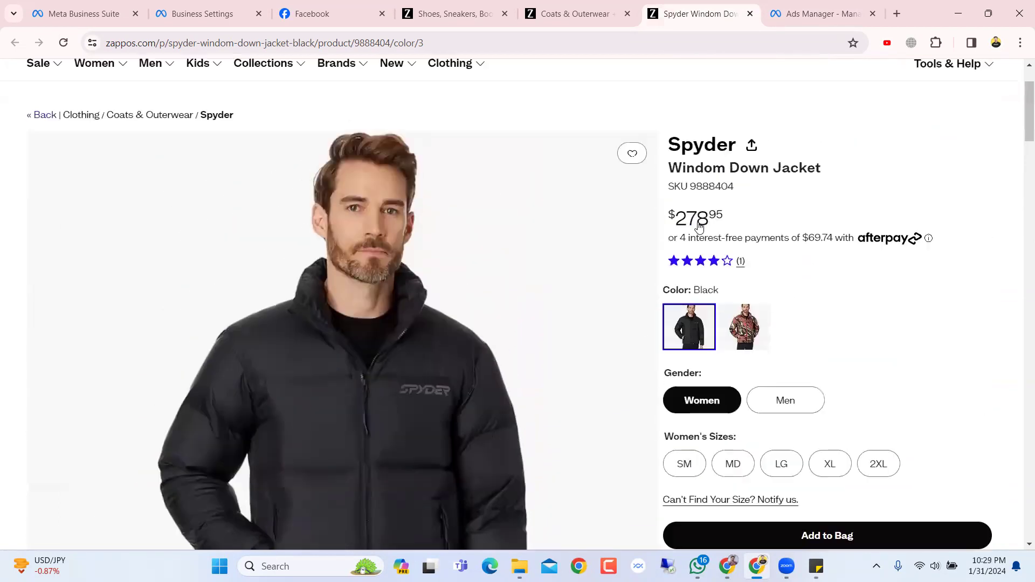
# Review the jacket's size and product information, and set the gender to Men.
pyautogui.scroll(-3, 699, 223)
pyautogui.scroll(-3, 693, 317)
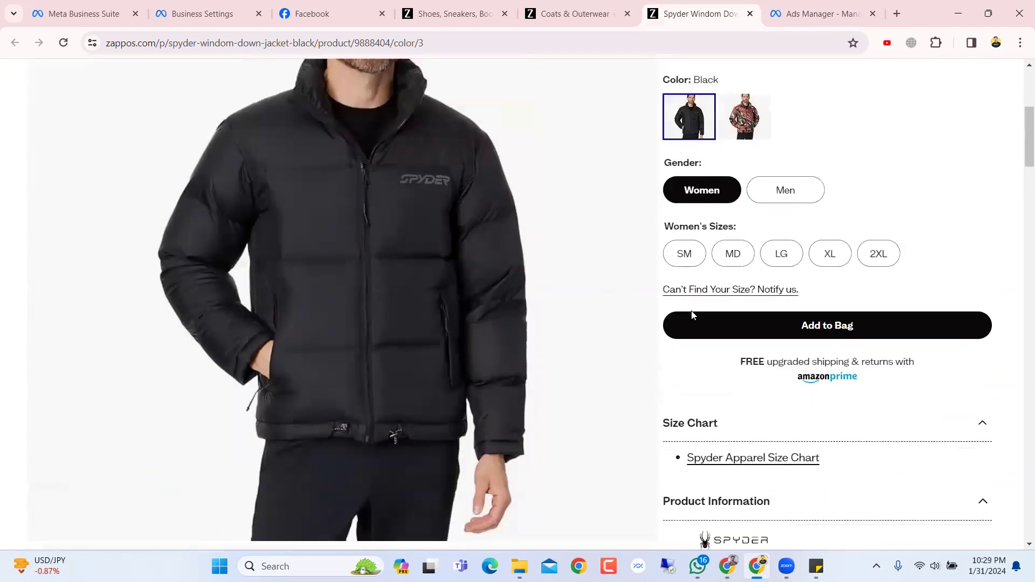
pyautogui.scroll(-1, 691, 316)
pyautogui.scroll(-2, 203, 363)
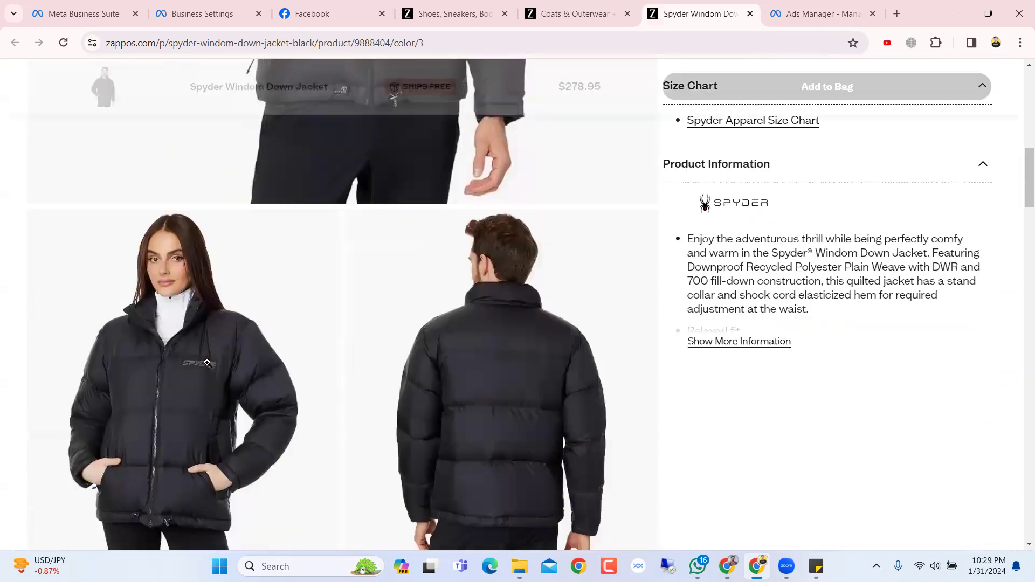
pyautogui.scroll(6, 276, 362)
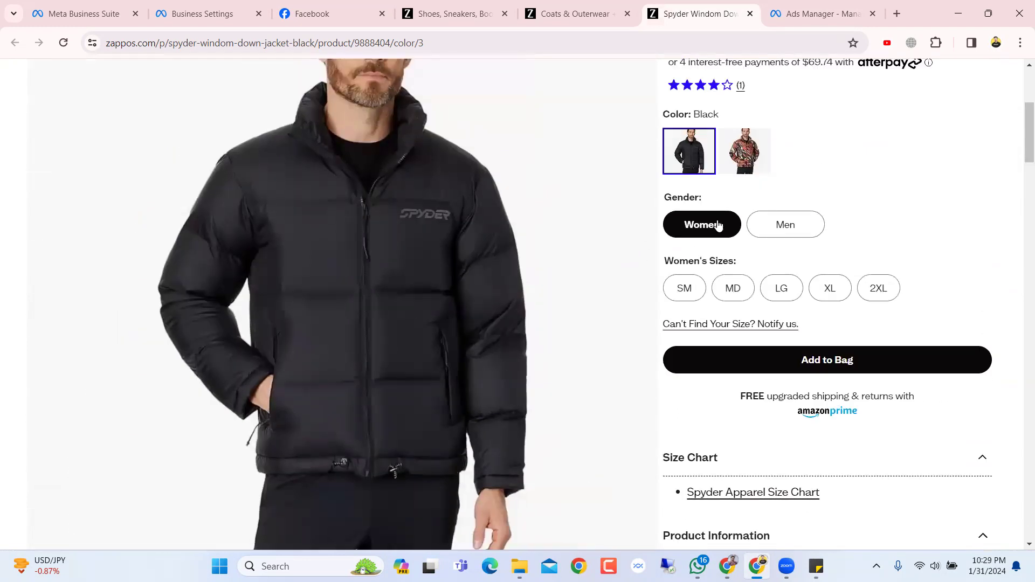
pyautogui.click(785, 225)
pyautogui.scroll(10, 740, 241)
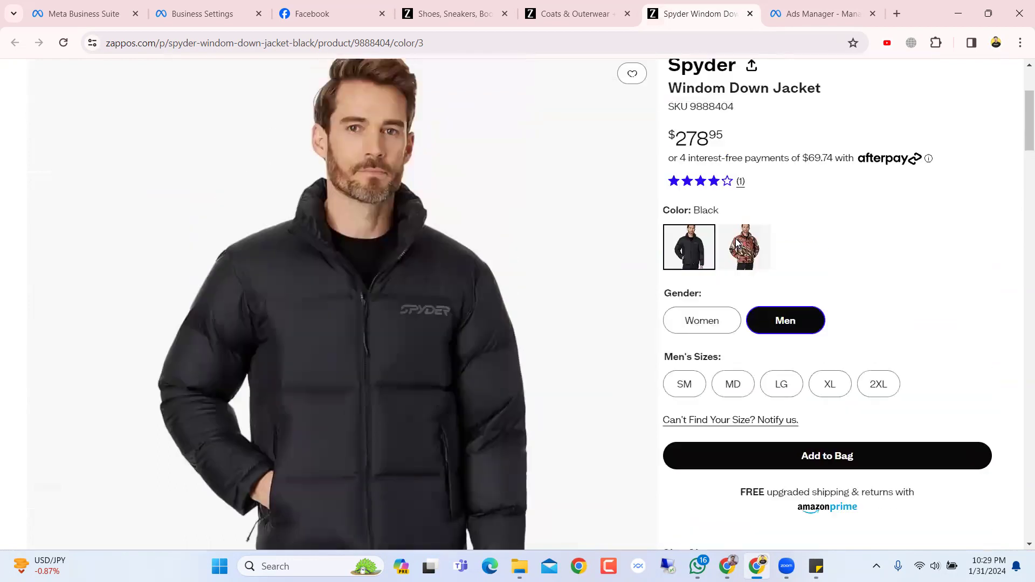
# Glance over the Coats & Outerwear product listing and return to Ads Manager.
pyautogui.click(559, 6)
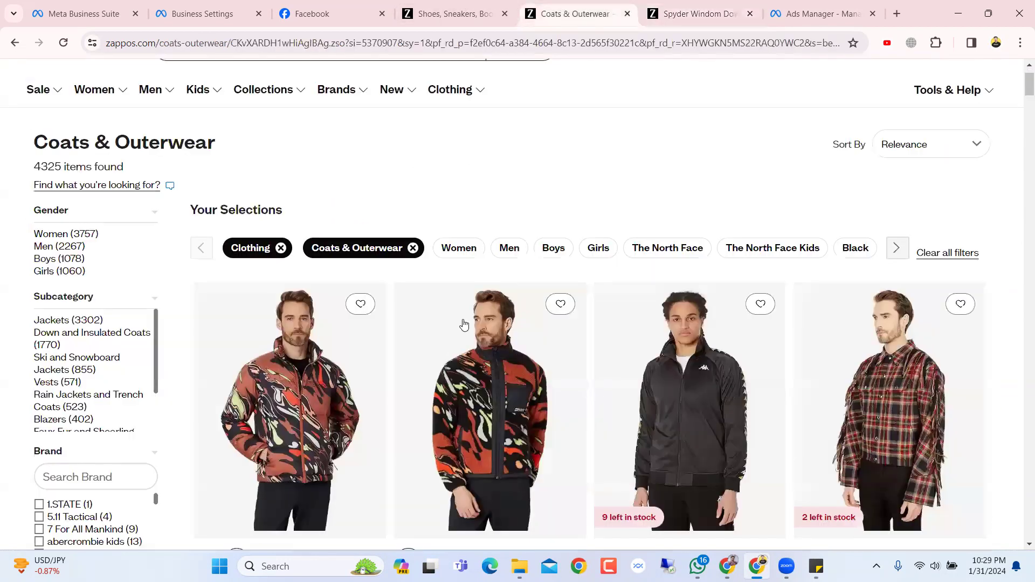
pyautogui.scroll(-2, 464, 326)
pyautogui.click(828, 6)
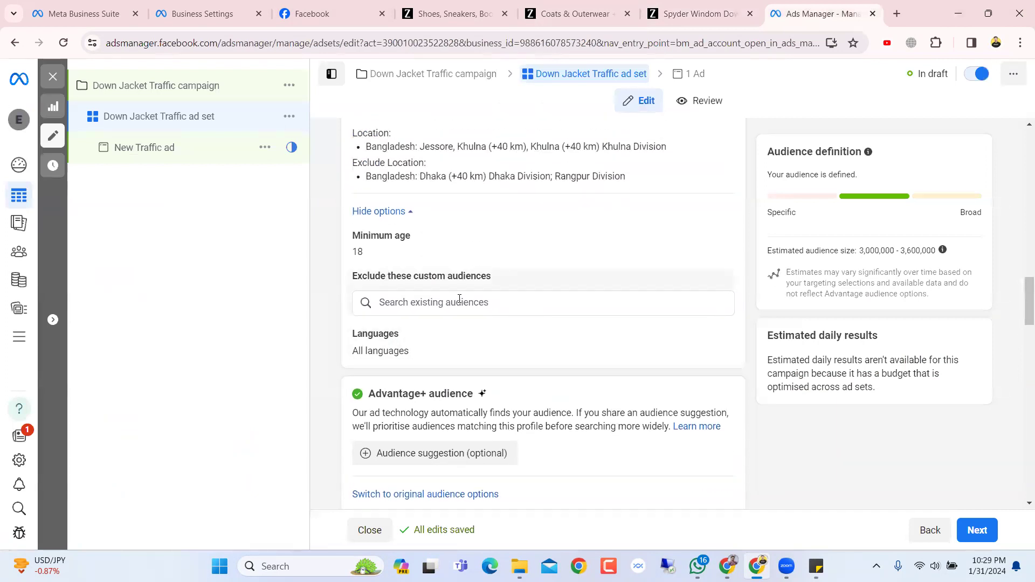
pyautogui.scroll(-3, 439, 334)
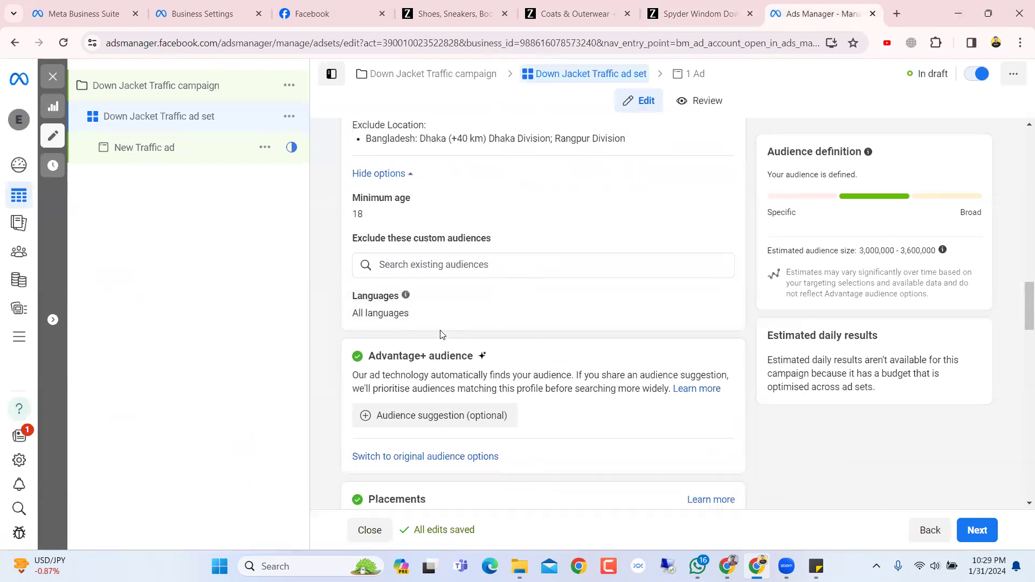
pyautogui.click(438, 361)
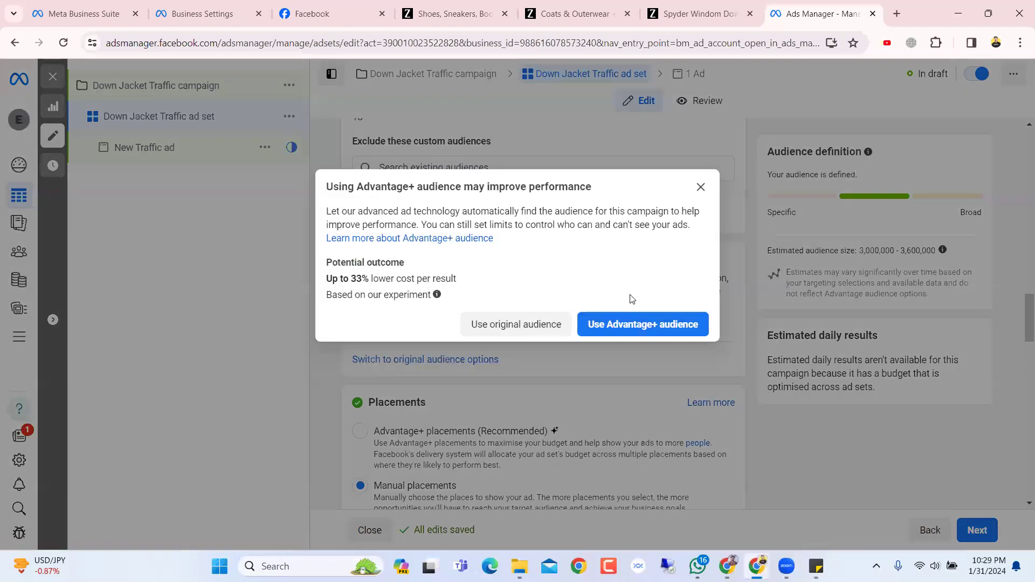
pyautogui.click(701, 187)
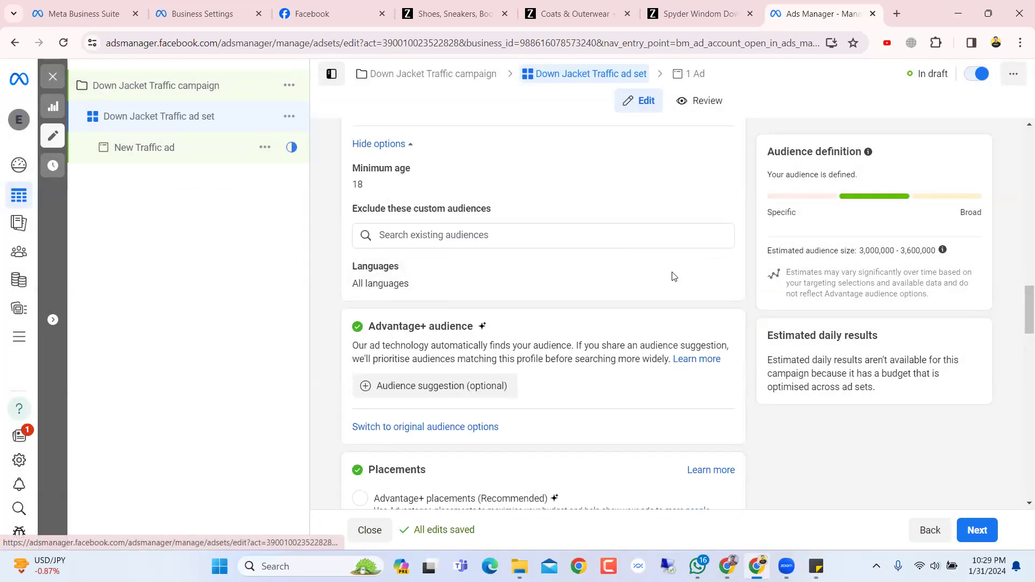
# Open the minimum age in the ad set's audience controls for editing.
pyautogui.scroll(3, 672, 274)
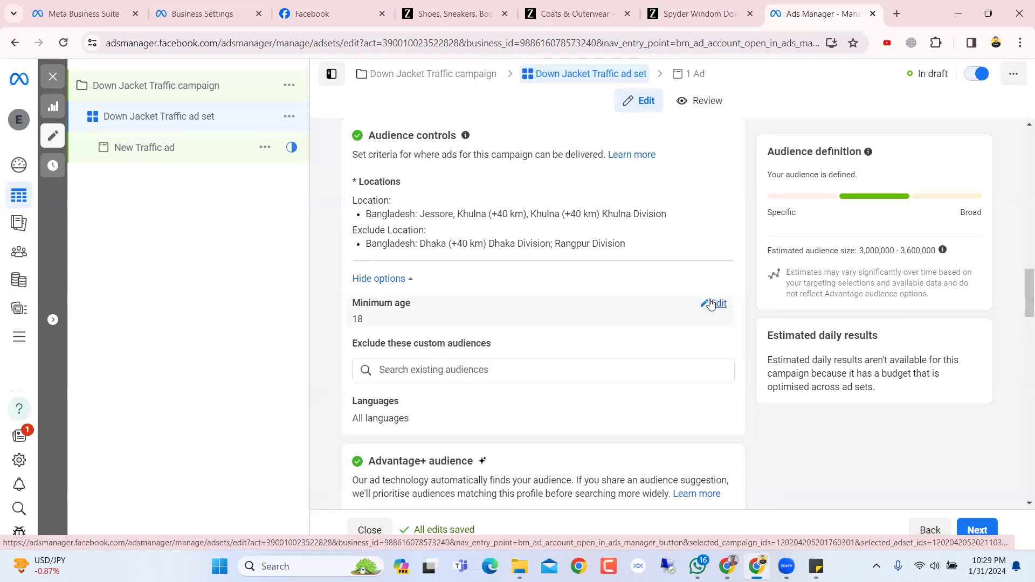
pyautogui.click(377, 324)
pyautogui.click(379, 324)
# Switch the ad set from Advantage+ audience to the original audience options.
pyautogui.scroll(-4, 420, 345)
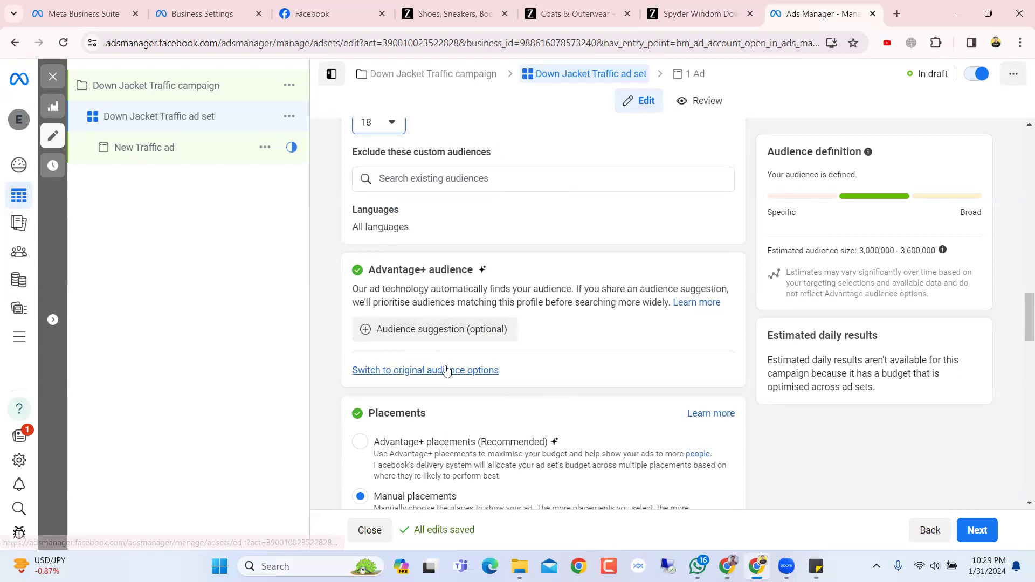
pyautogui.click(470, 370)
pyautogui.click(665, 324)
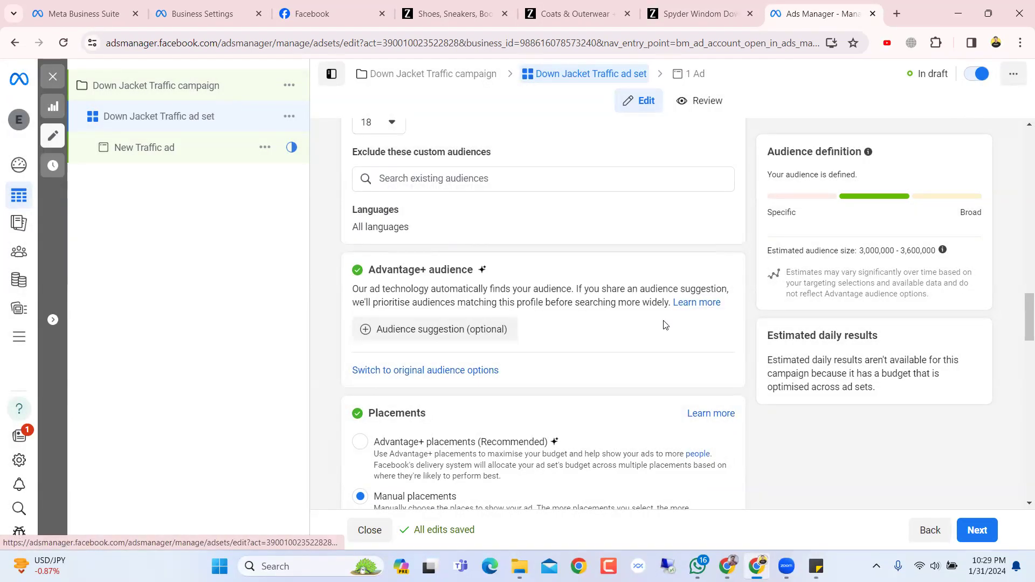
pyautogui.click(431, 371)
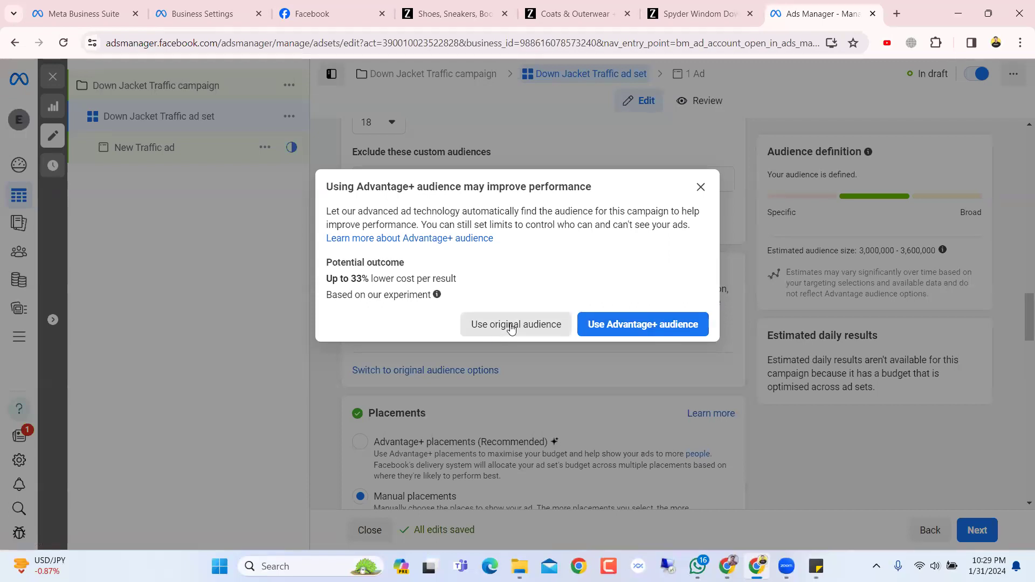
pyautogui.click(447, 367)
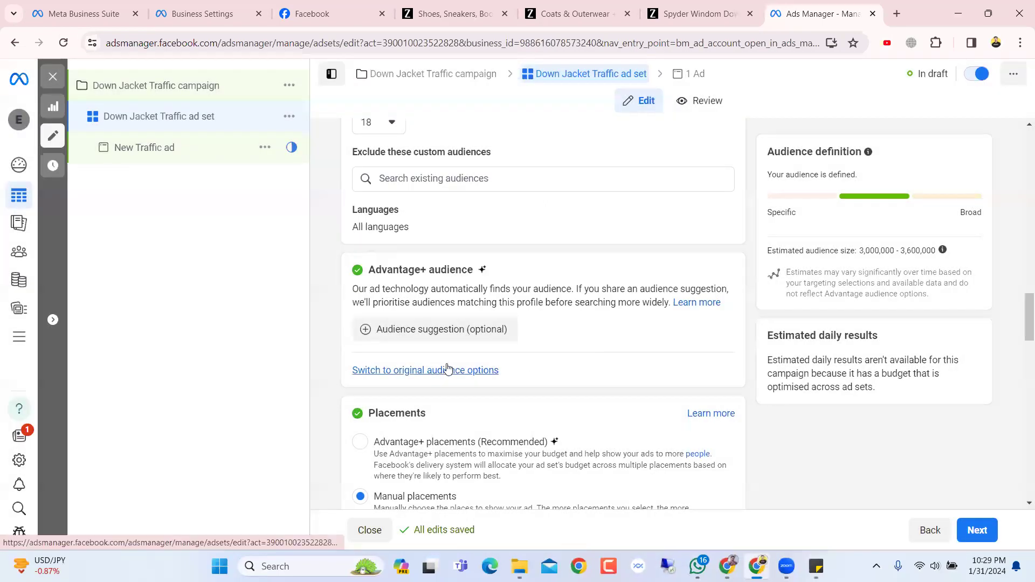
pyautogui.click(446, 368)
pyautogui.click(517, 325)
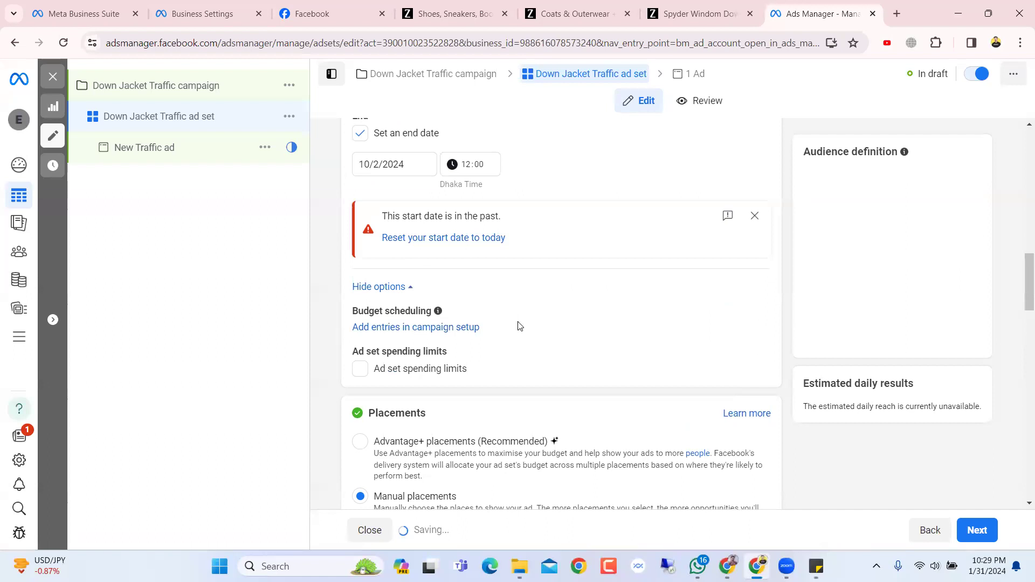
# Set the audience's maximum age to 55, keeping 18 as the minimum.
pyautogui.scroll(-12, 518, 326)
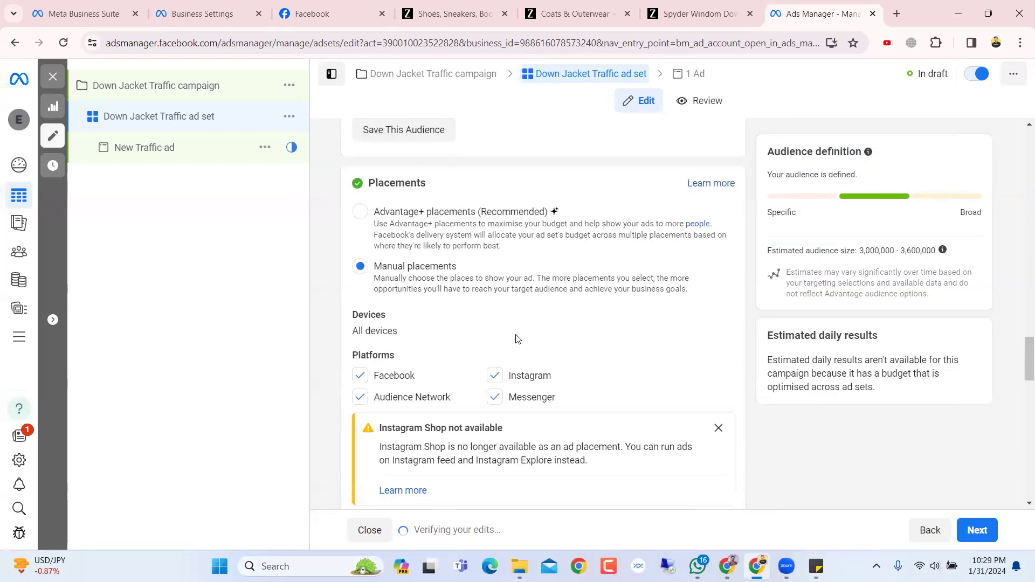
pyautogui.scroll(5, 517, 334)
pyautogui.scroll(2, 420, 315)
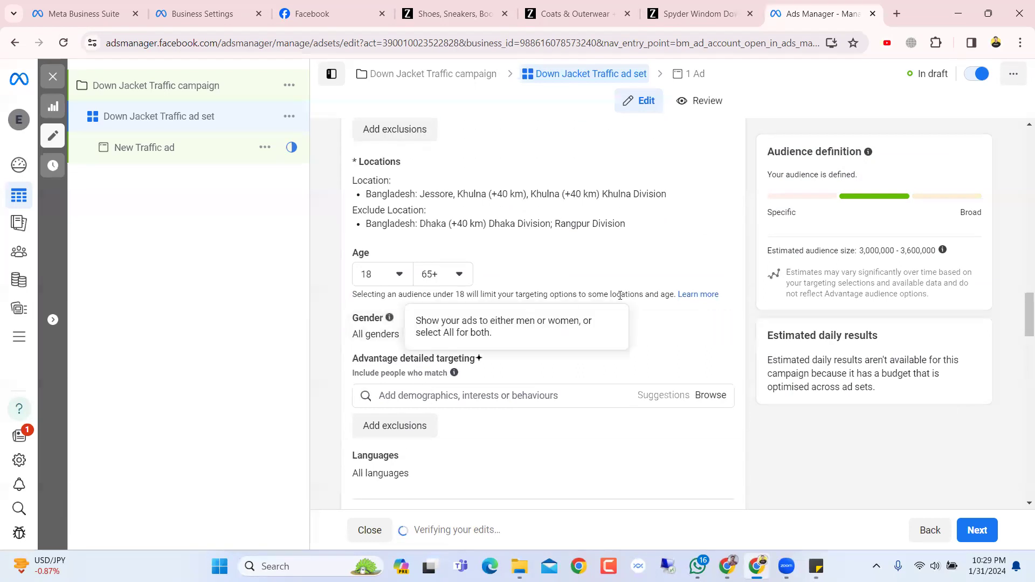
pyautogui.click(377, 278)
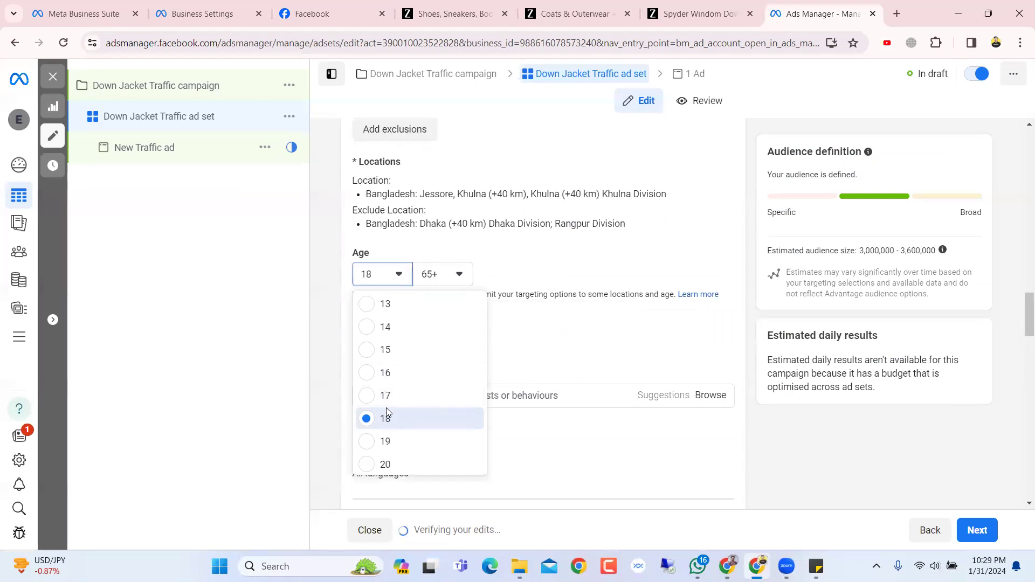
pyautogui.click(459, 272)
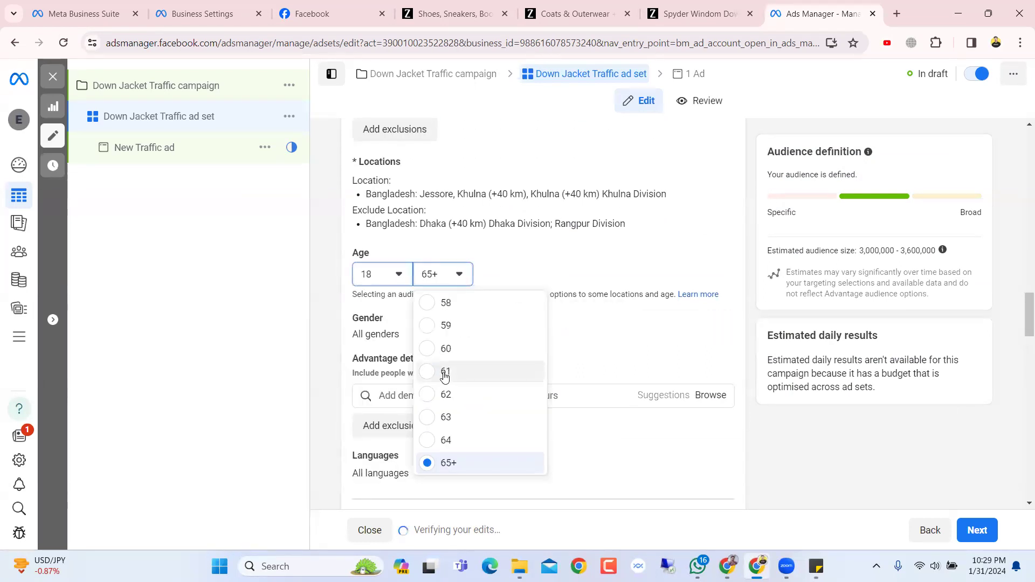
pyautogui.scroll(2, 447, 366)
pyautogui.scroll(2, 450, 358)
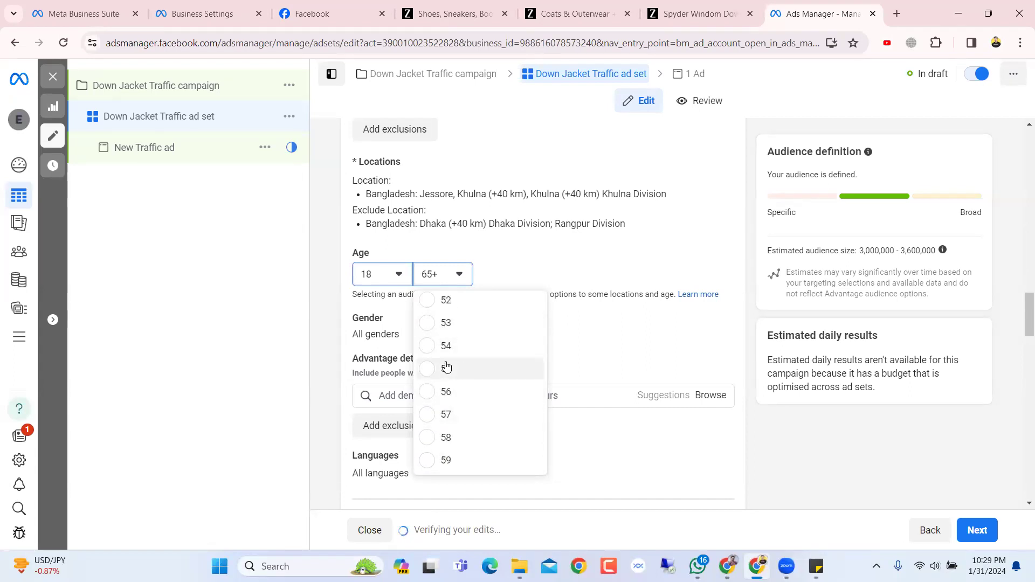
pyautogui.scroll(2, 465, 353)
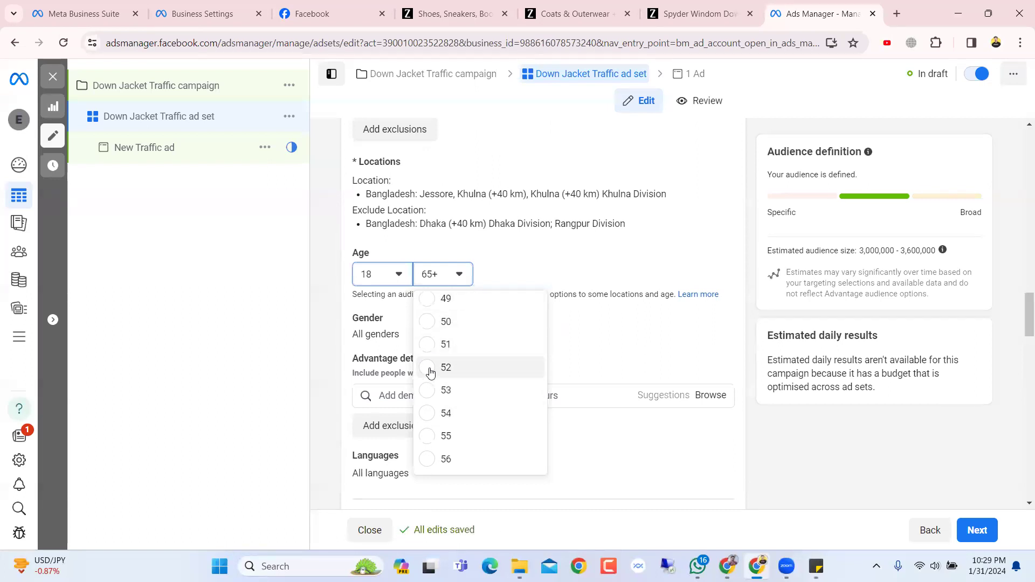
pyautogui.click(445, 435)
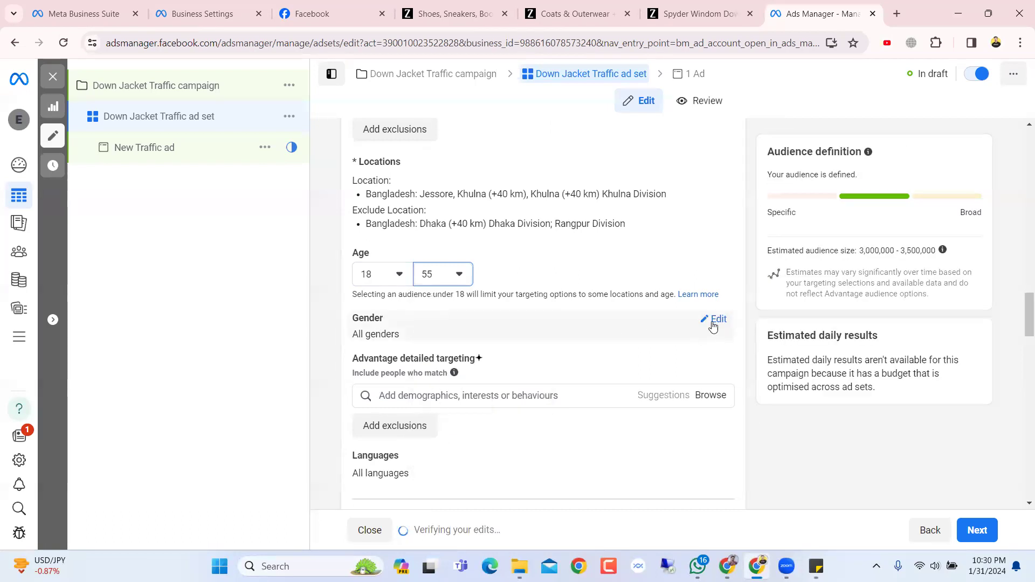
# Try the Men and Women gender options for the audience and return the selection to All.
pyautogui.click(713, 320)
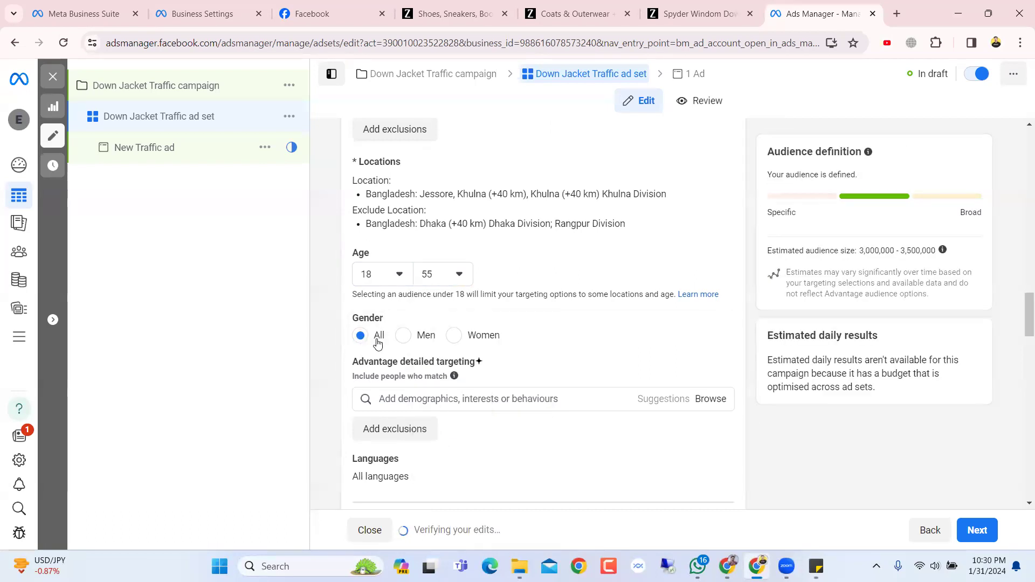
pyautogui.click(404, 335)
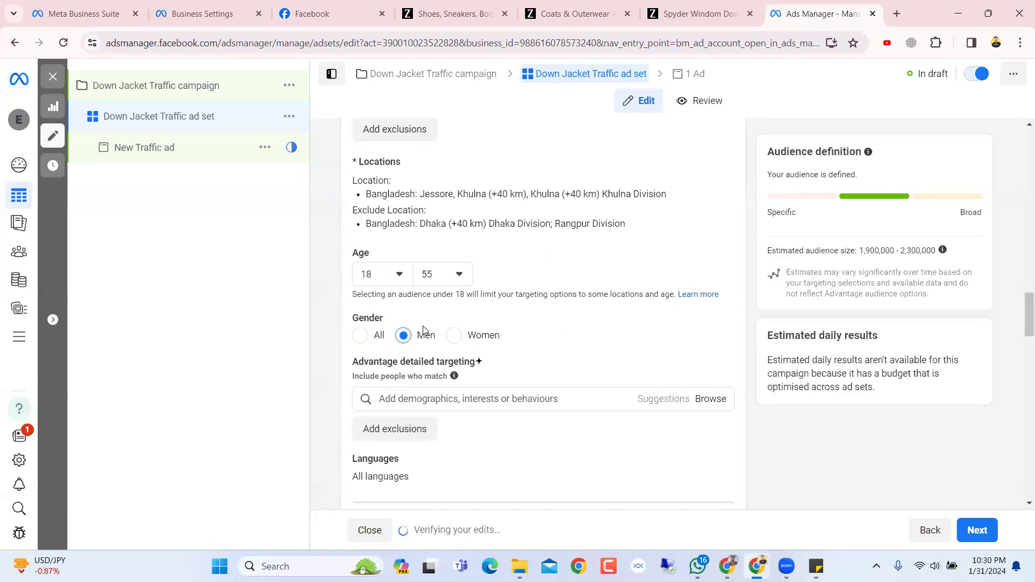
pyautogui.click(456, 336)
pyautogui.click(360, 335)
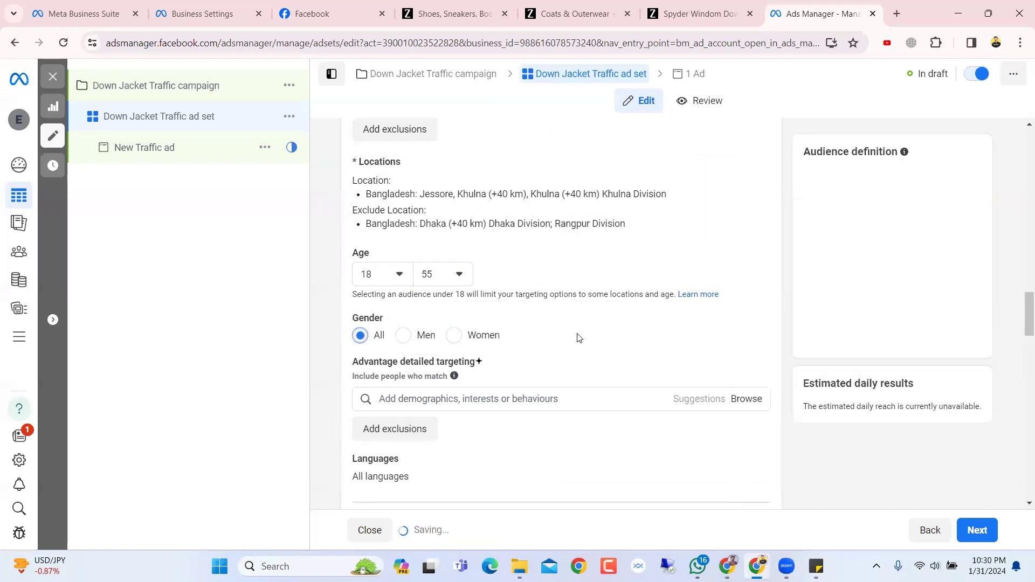
# Examine the Advantage detailed targeting section and the language and placement settings below it.
pyautogui.scroll(-1, 577, 338)
pyautogui.scroll(-1, 578, 337)
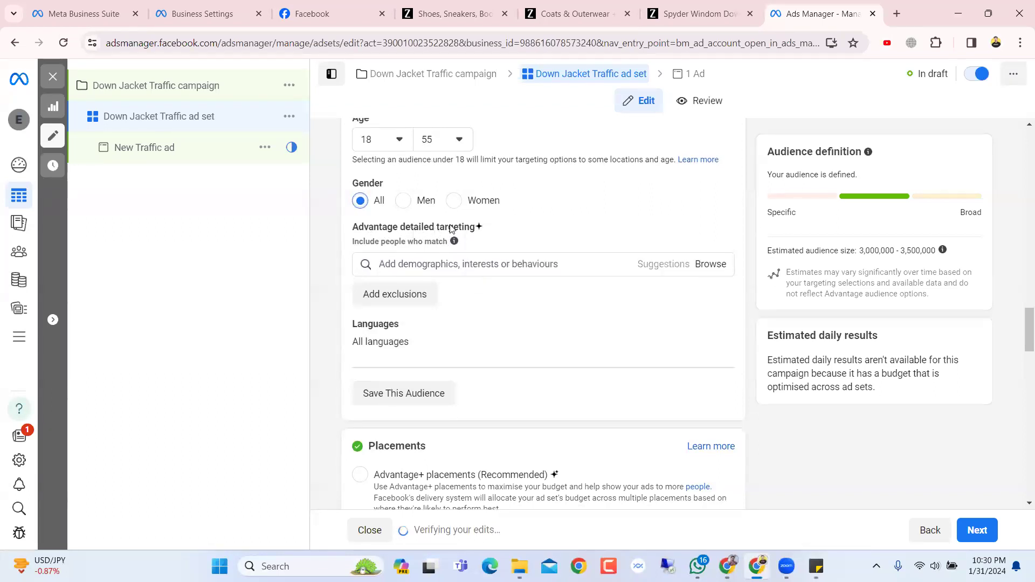
pyautogui.click(473, 264)
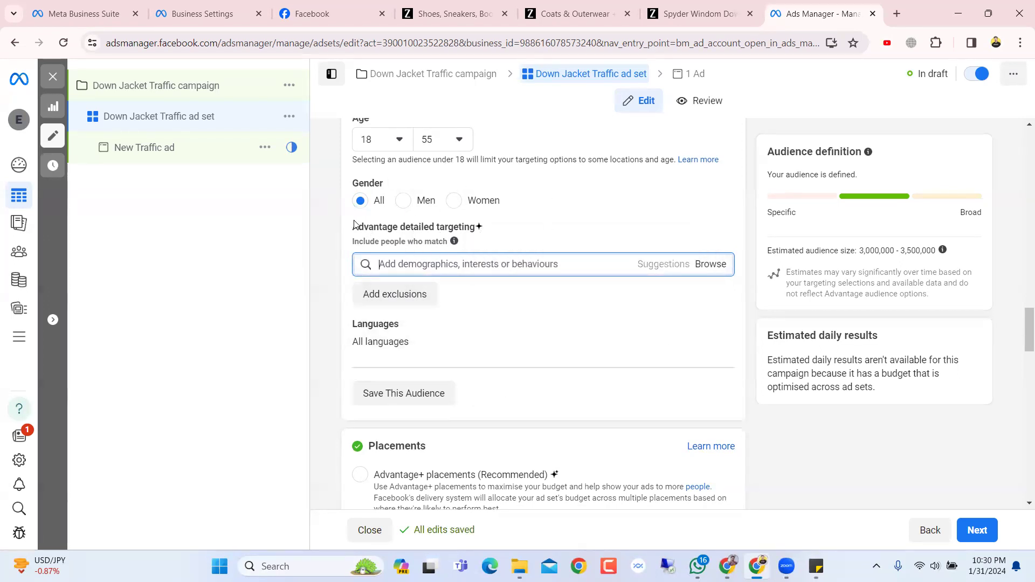
pyautogui.click(496, 230)
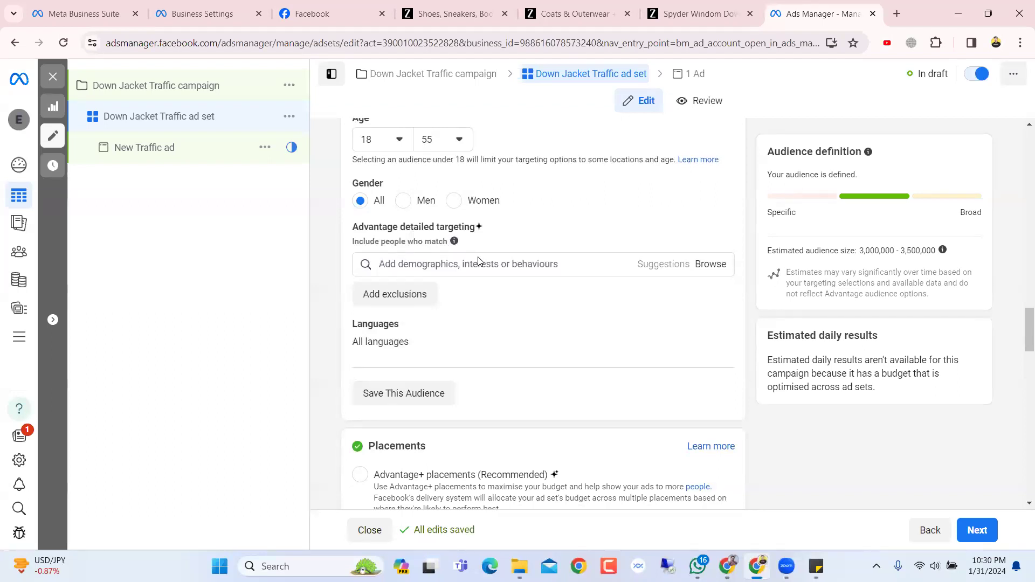
pyautogui.moveTo(489, 231); pyautogui.dragTo(349, 211)
pyautogui.click(349, 211)
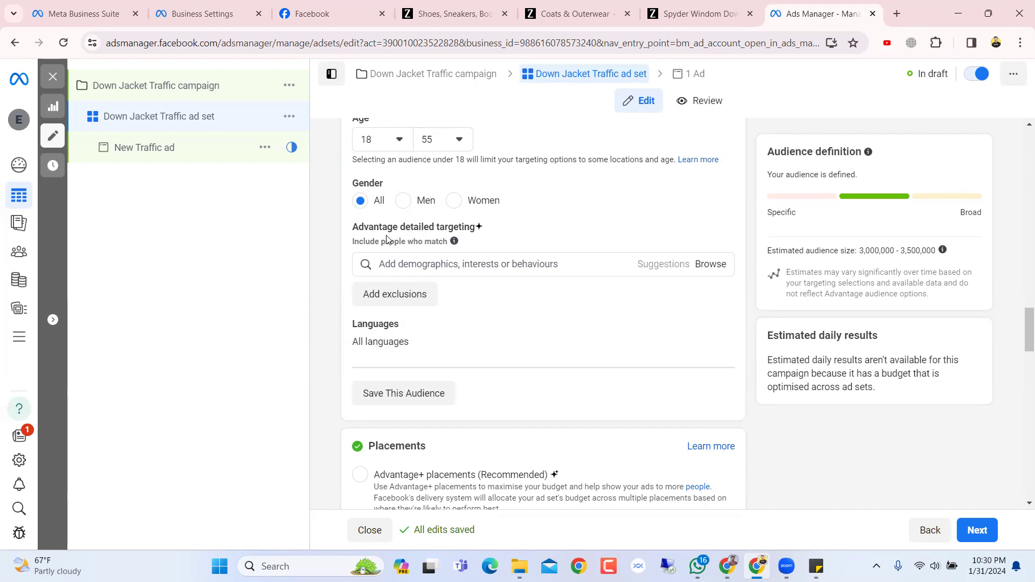
pyautogui.click(465, 261)
pyautogui.scroll(-3, 465, 261)
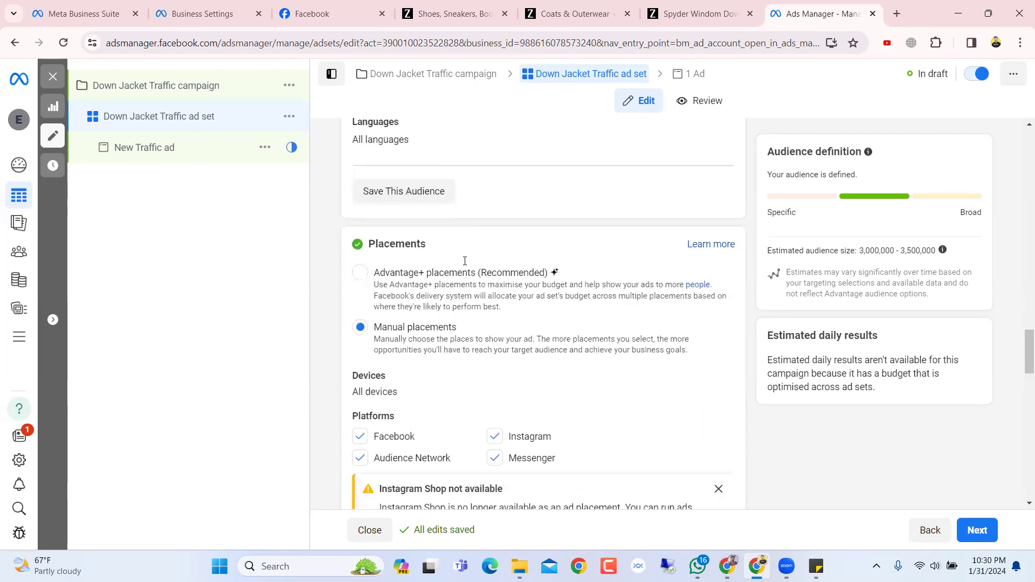
pyautogui.scroll(2, 463, 262)
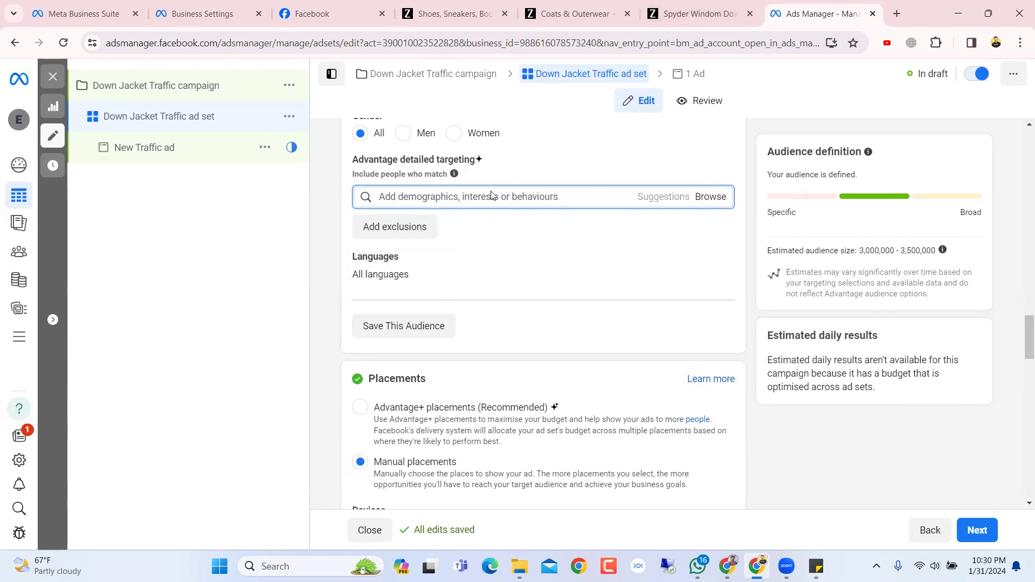
# Switch to the Zappos page of the Spyder Windom Down Jacket and review its gender, size and product details.
pyautogui.click(696, 14)
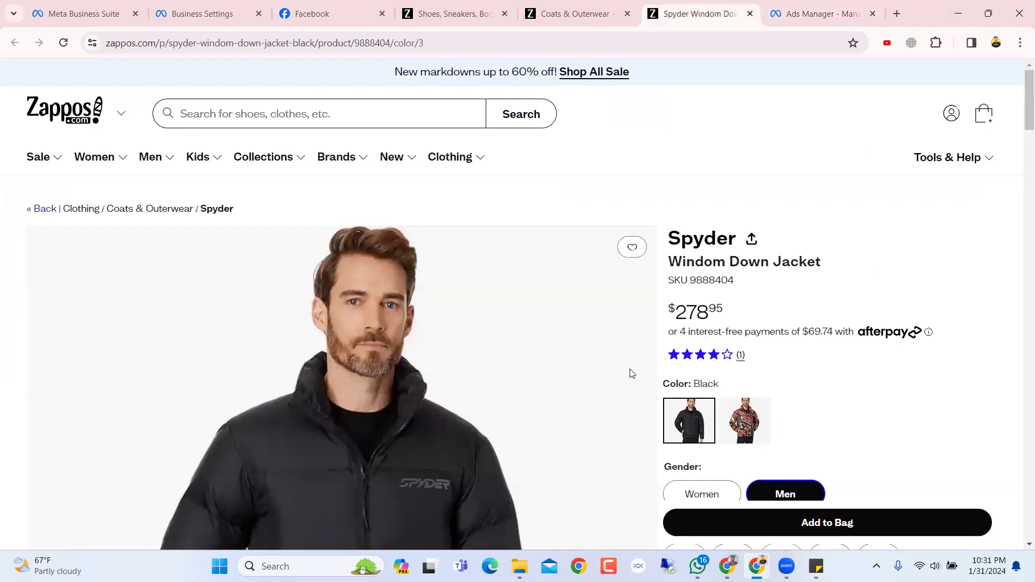
pyautogui.scroll(-2, 631, 373)
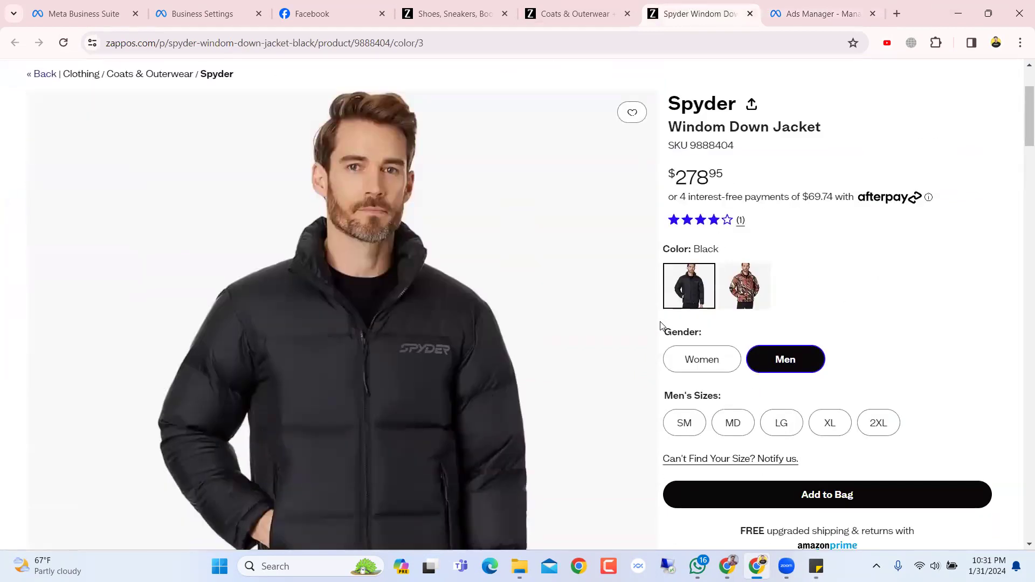
pyautogui.scroll(-3, 660, 325)
pyautogui.scroll(3, 660, 325)
pyautogui.scroll(1, 660, 325)
pyautogui.scroll(-10, 661, 325)
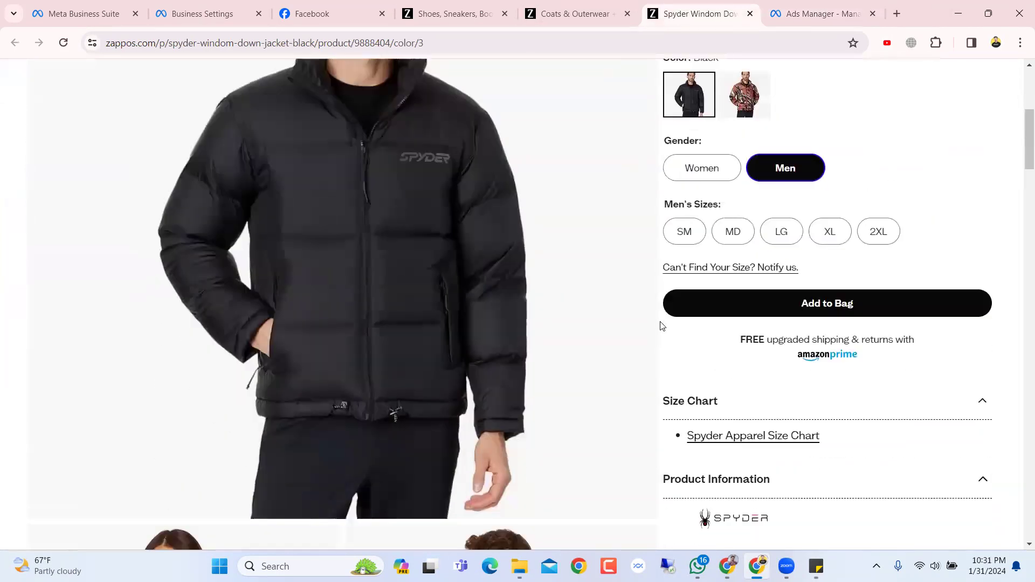
pyautogui.scroll(10, 662, 325)
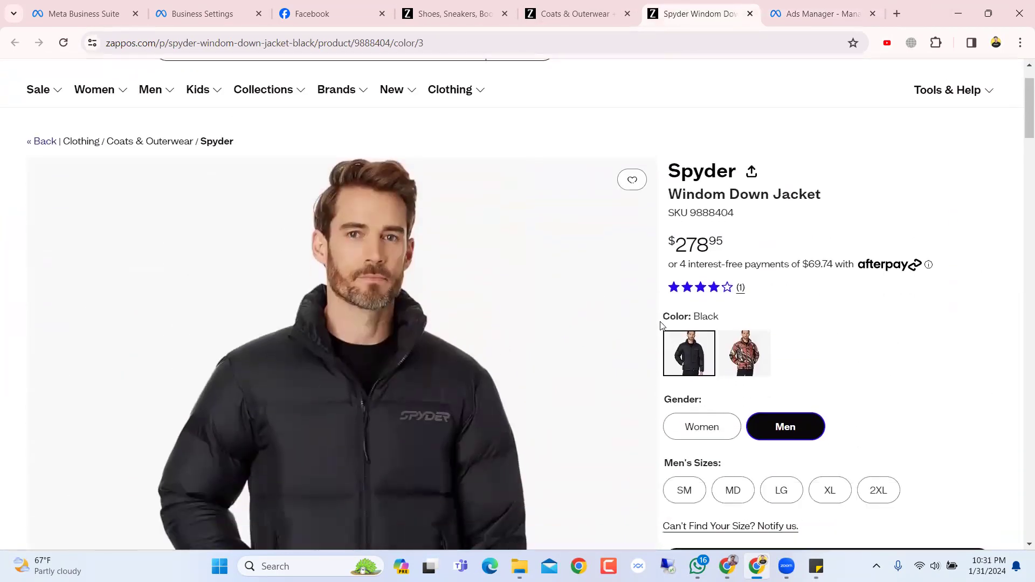
pyautogui.scroll(1, 662, 325)
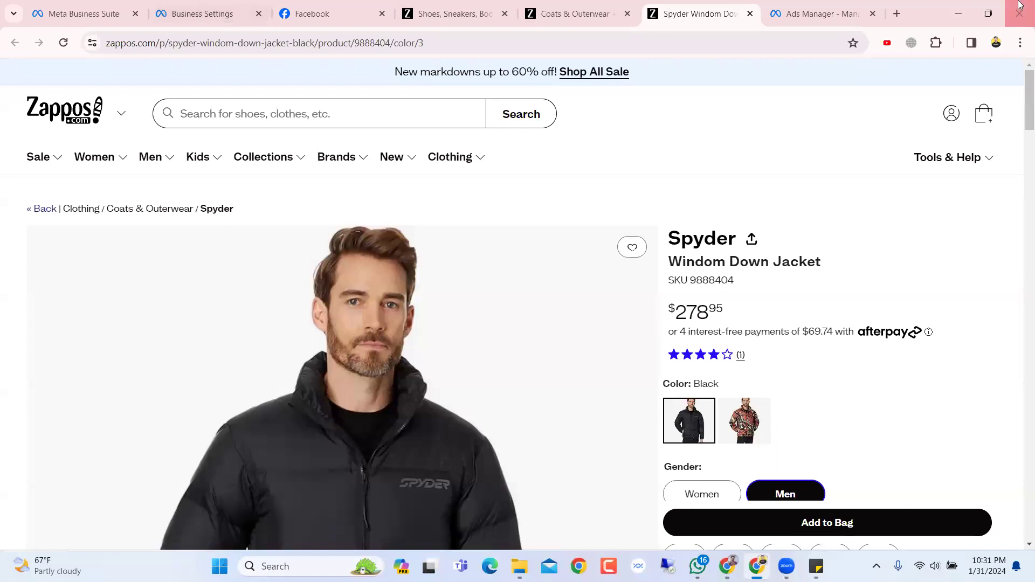
# Return to Ads Manager and search the detailed targeting for "online sh", checking the category of each suggestion.
pyautogui.click(822, 14)
pyautogui.scroll(-3, 398, 319)
pyautogui.scroll(5, 398, 319)
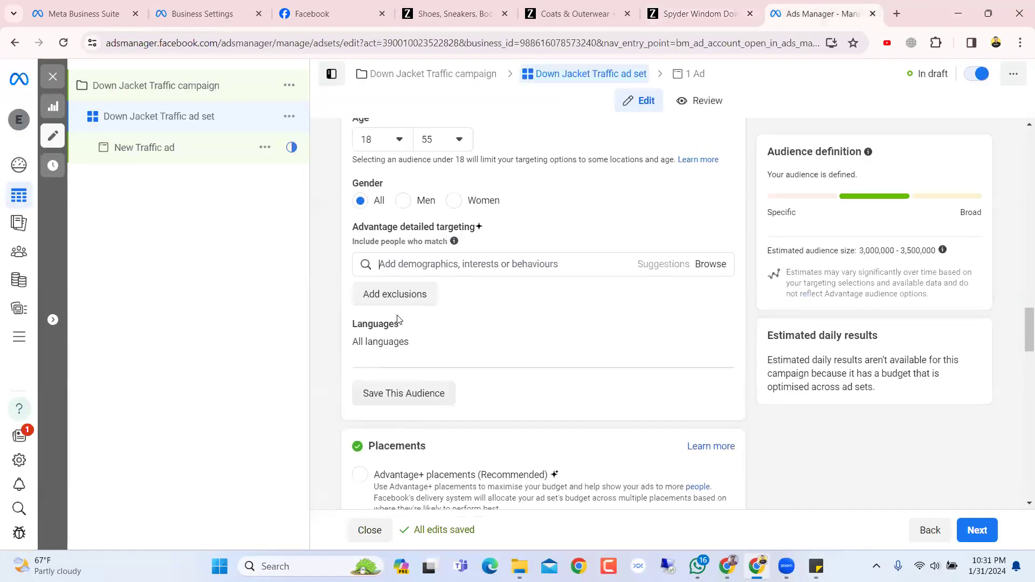
pyautogui.click(521, 268)
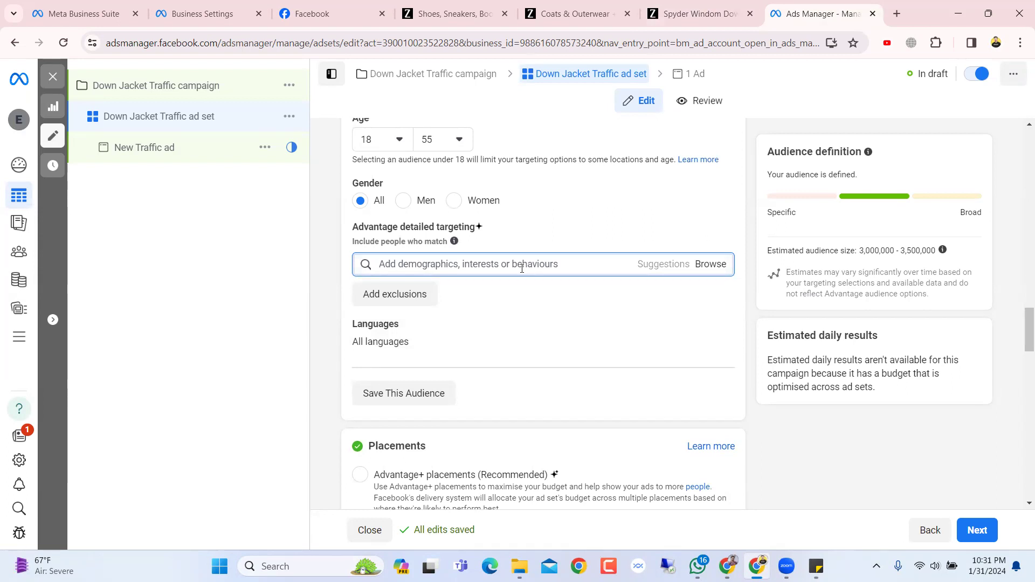
pyautogui.write('onl')
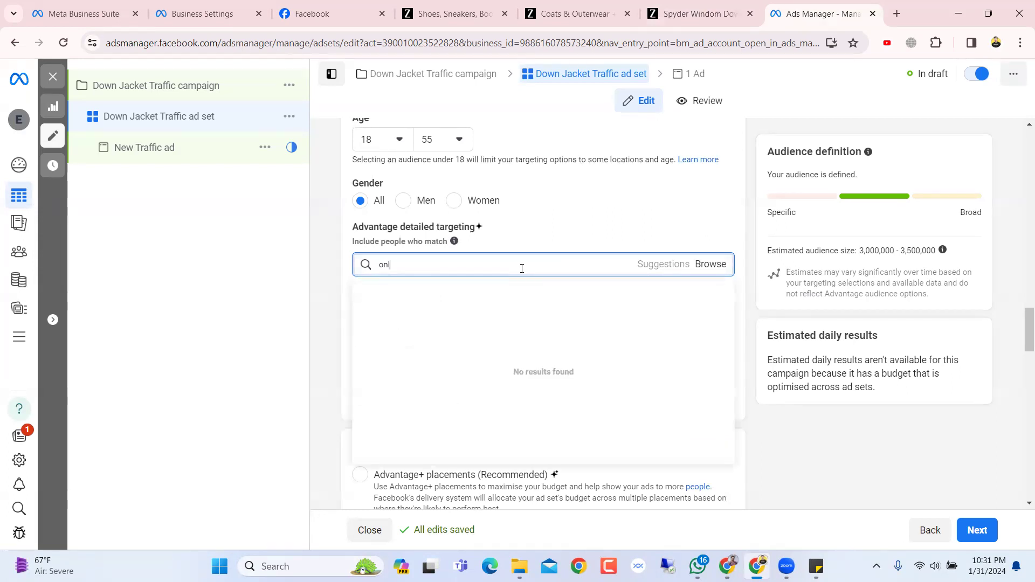
pyautogui.write('ine sh')
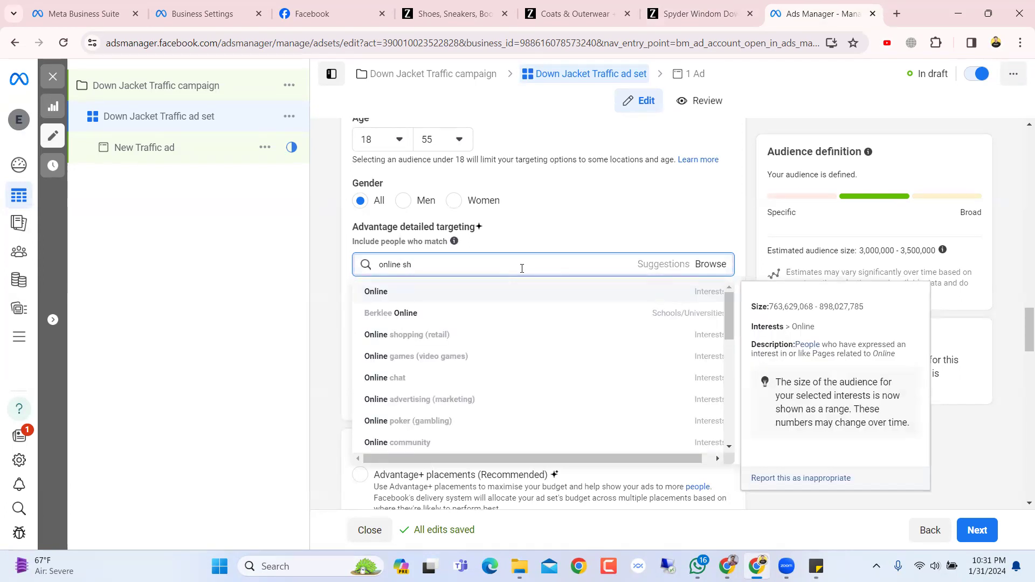
pyautogui.press('Down')
pyautogui.press('Up')
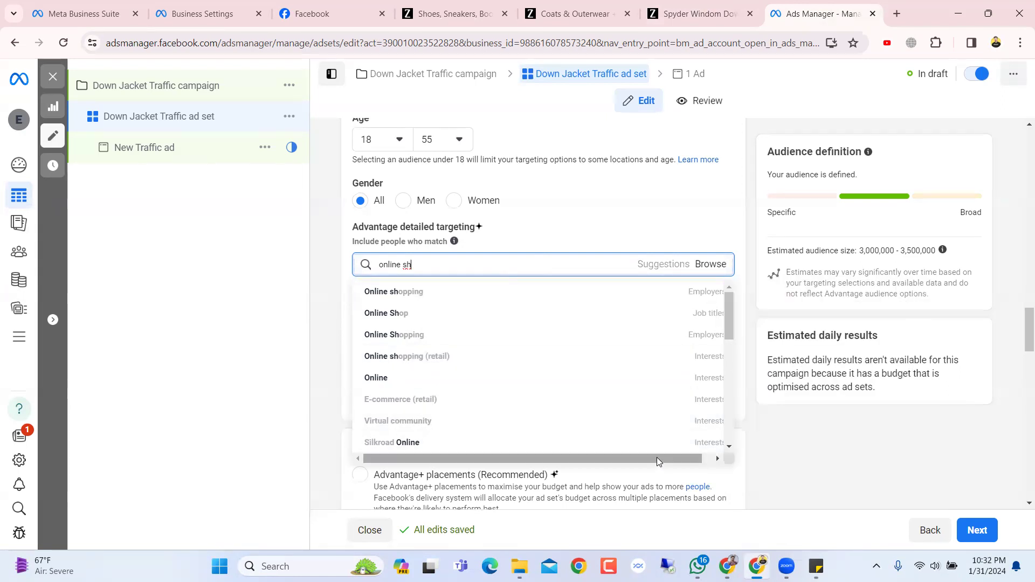
pyautogui.moveTo(656, 458); pyautogui.dragTo(693, 469)
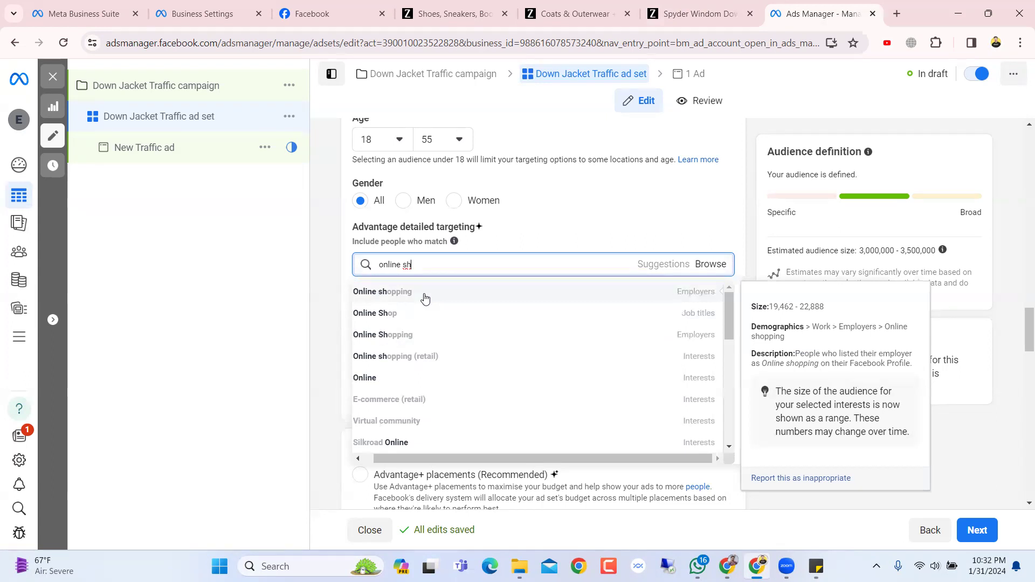
# Glance at the Spyder Windom Down Jacket product page and return to the ad set in Ads Manager.
pyautogui.click(696, 13)
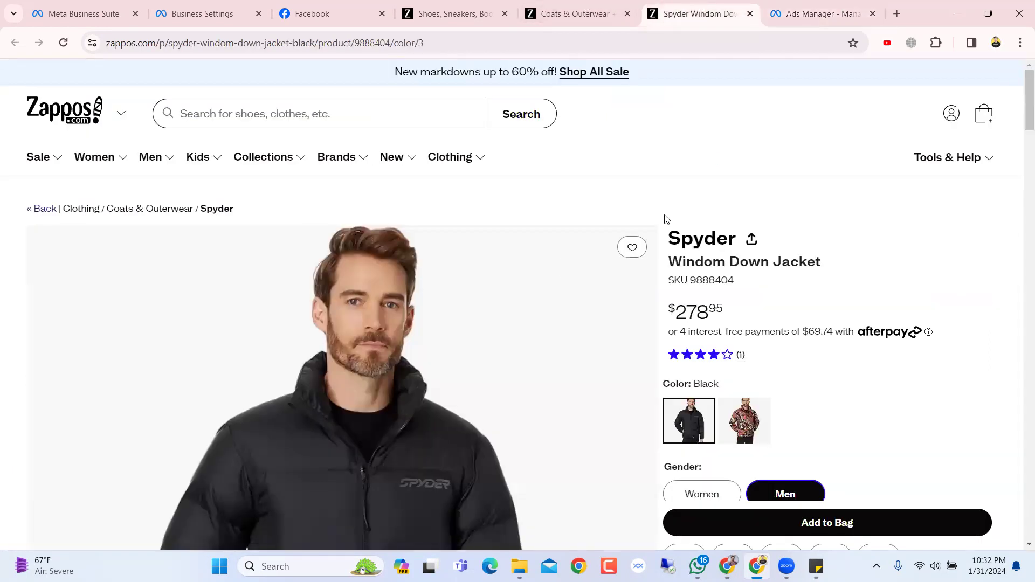
pyautogui.scroll(-1, 665, 217)
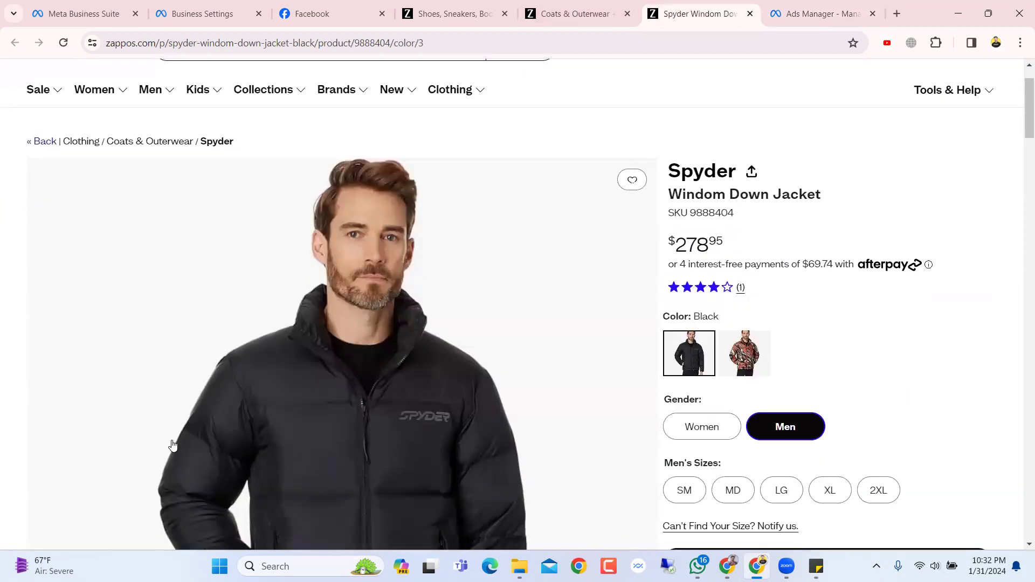
pyautogui.click(871, 5)
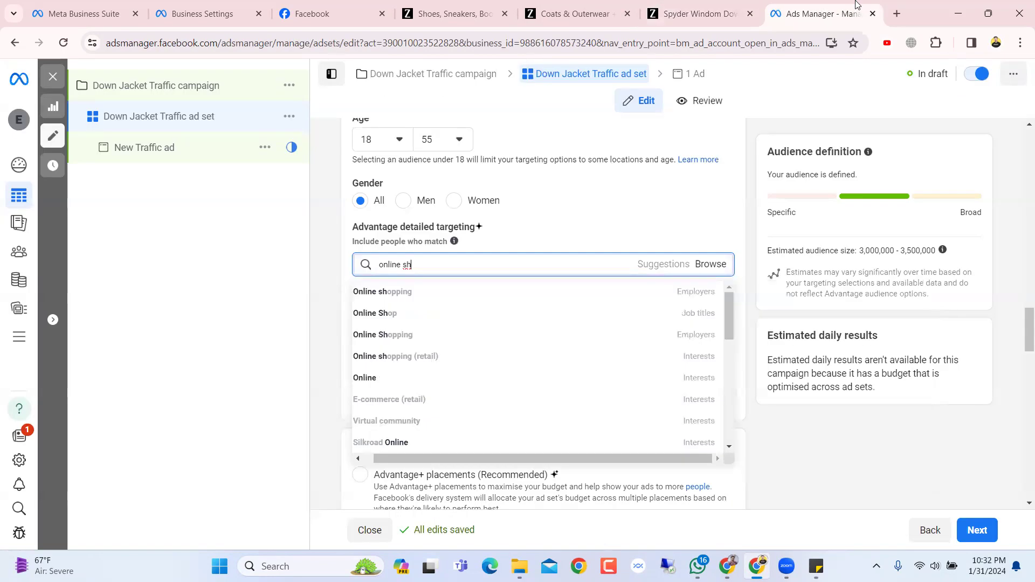
# Add the interest "Online shopping (retail)" to the ad set's detailed targeting.
pyautogui.tripleClick(511, 265)
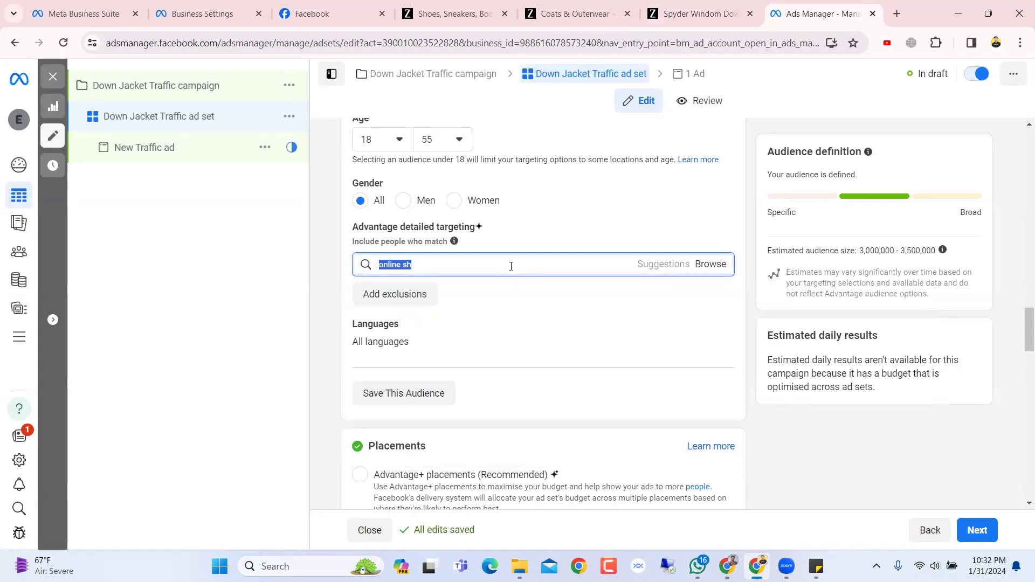
pyautogui.click(518, 264)
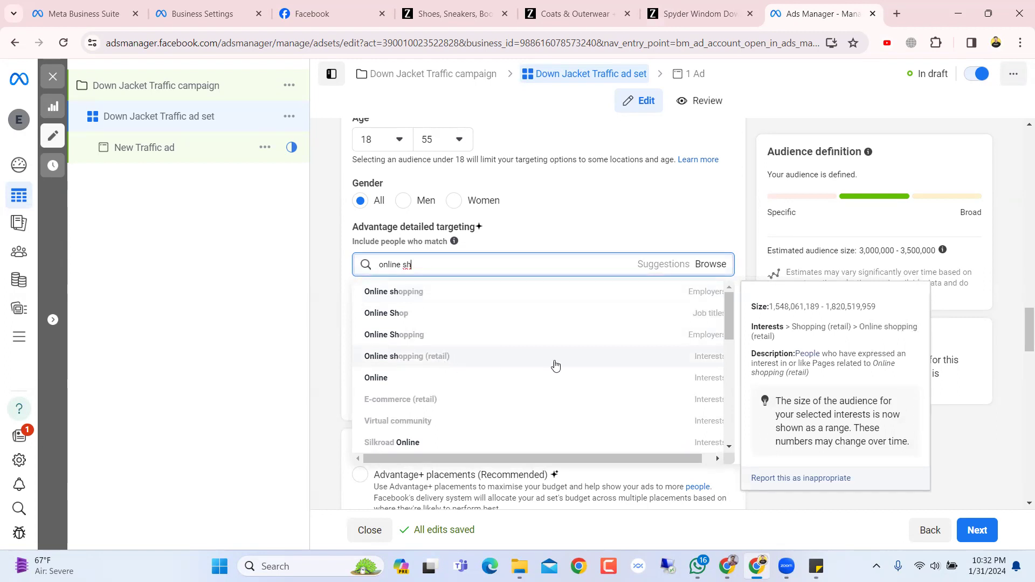
pyautogui.moveTo(564, 453); pyautogui.dragTo(596, 459)
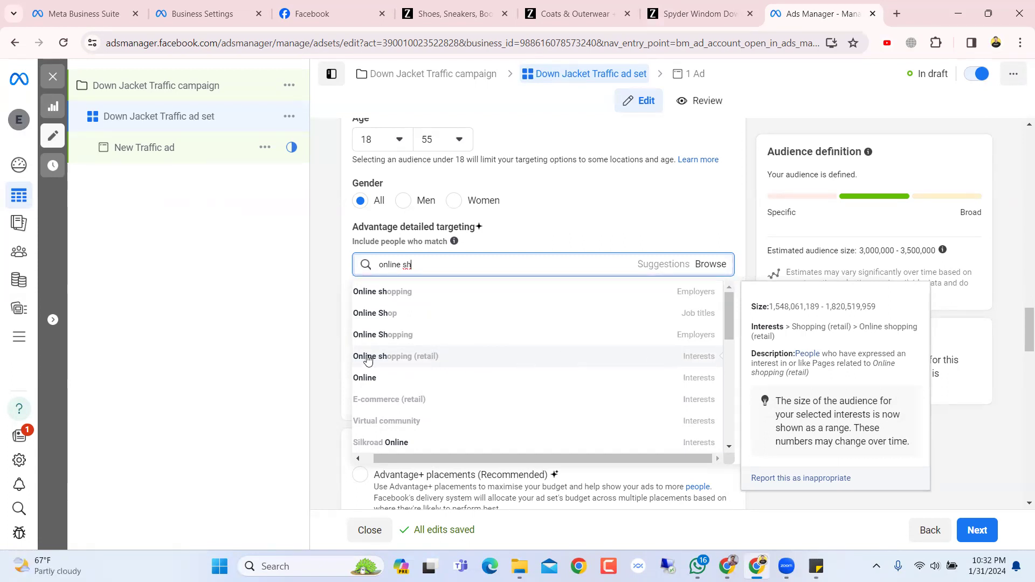
pyautogui.click(671, 365)
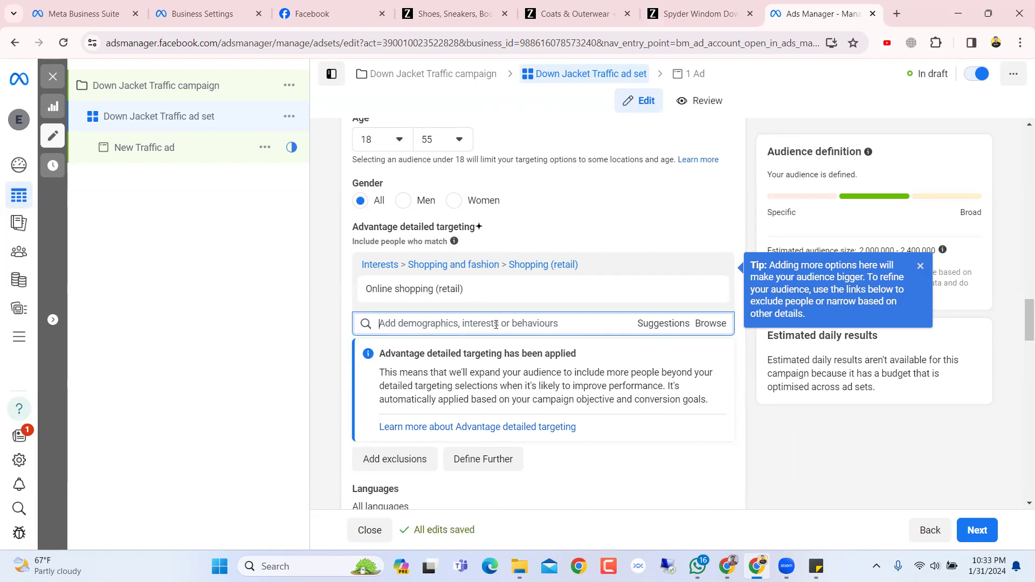
# Search the detailed targeting for "clothing" and add the interest "Clothing (clothing)" to the audience.
pyautogui.write('clo')
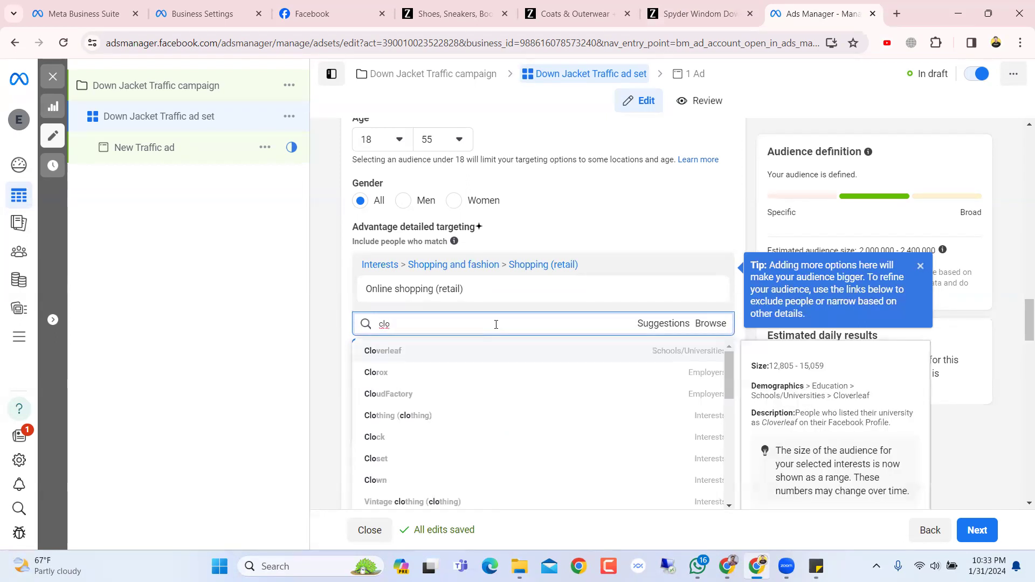
pyautogui.write('thing')
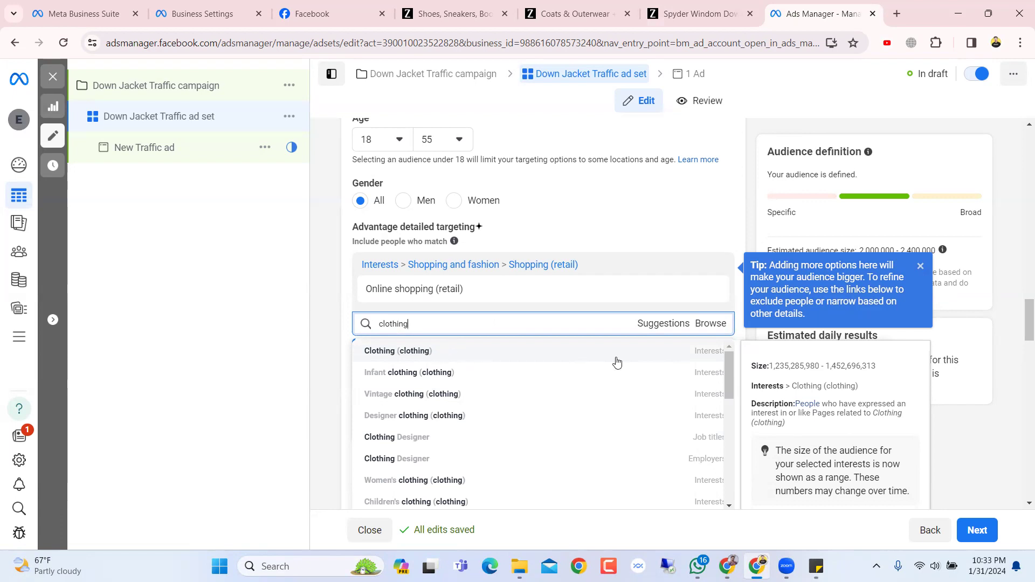
pyautogui.scroll(-10, 544, 442)
pyautogui.scroll(10, 537, 447)
pyautogui.click(487, 352)
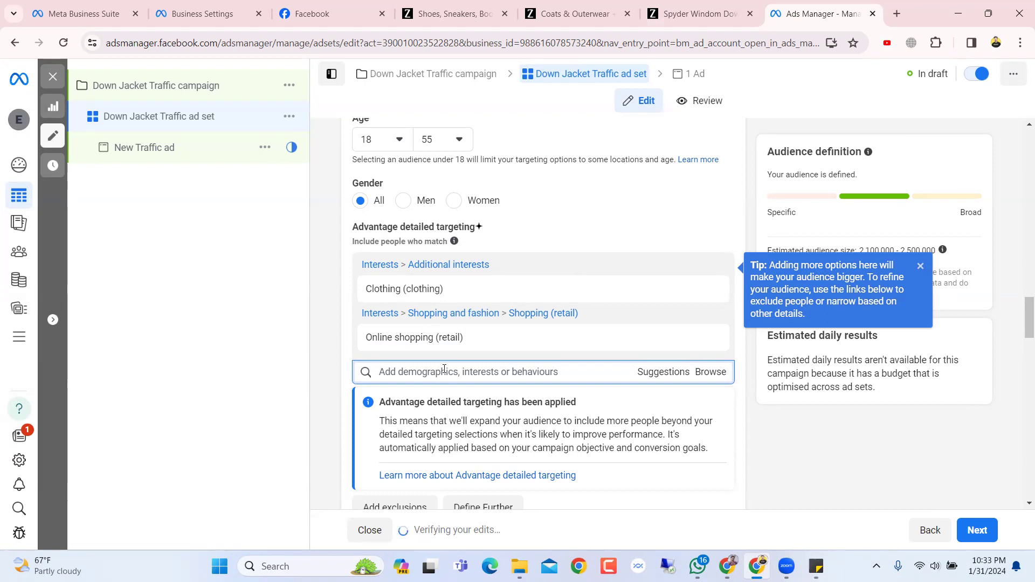
# Search the detailed targeting for "hoo" and add the interest "Hoodie".
pyautogui.write('hoo')
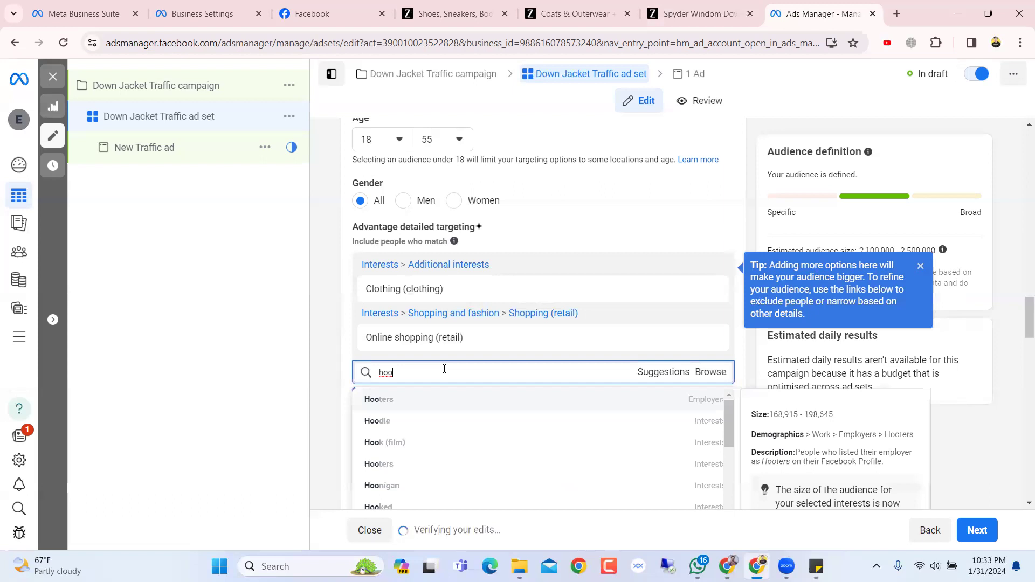
pyautogui.press('Down')
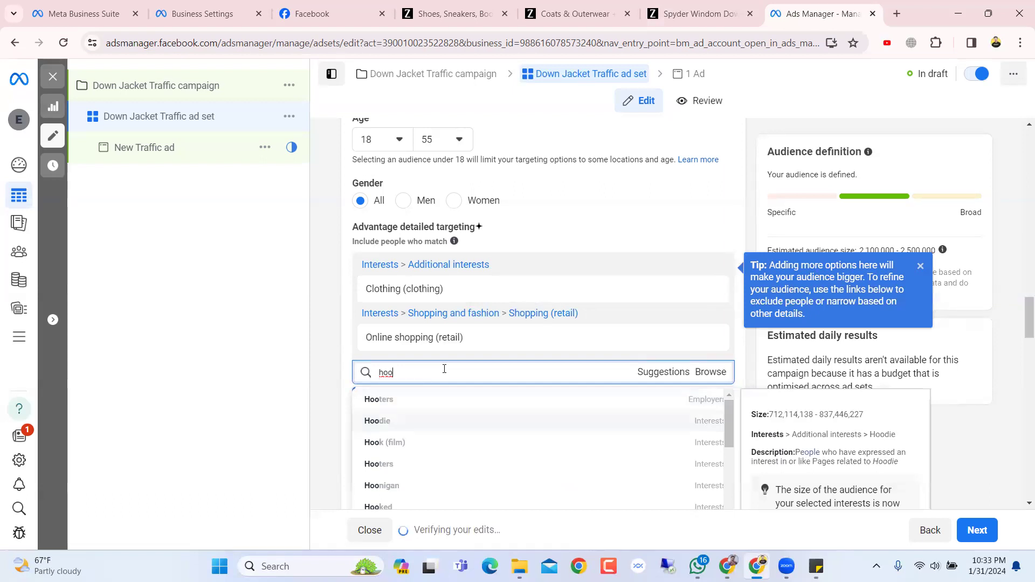
pyautogui.click(410, 428)
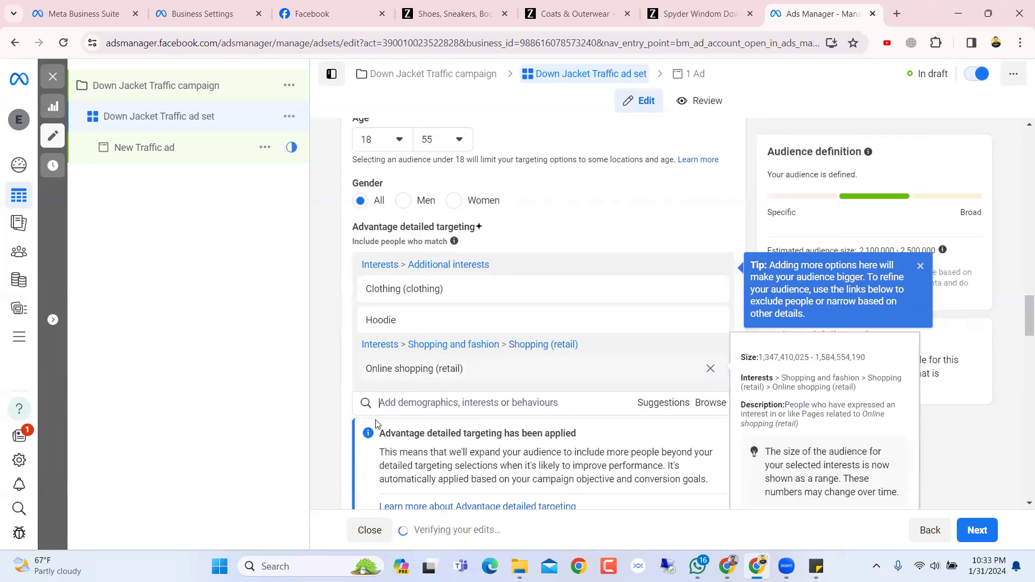
# Search the detailed targeting for "jac" and add the interest "Jacket (clothing)".
pyautogui.moveTo(466, 294)
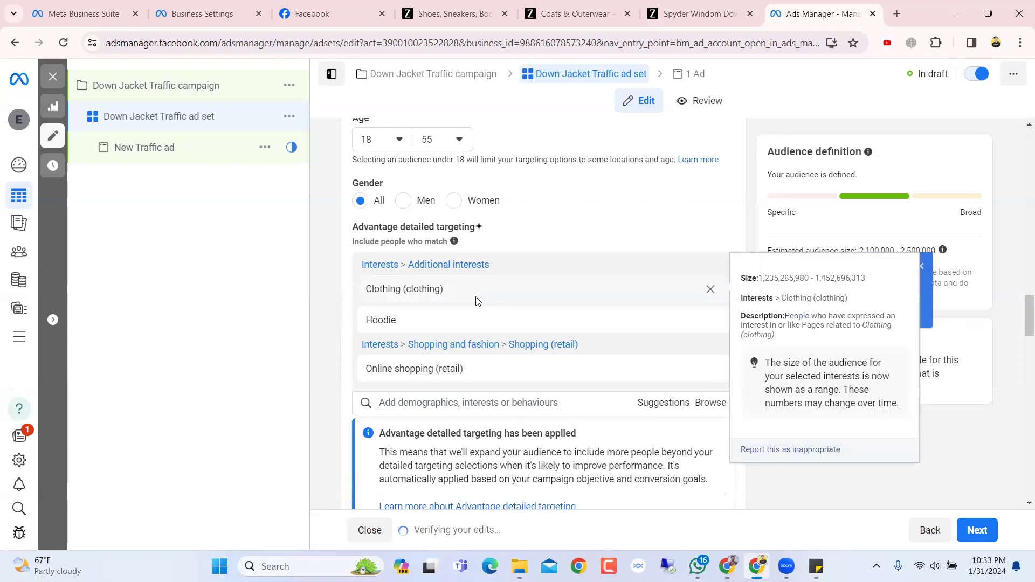
pyautogui.moveTo(442, 373)
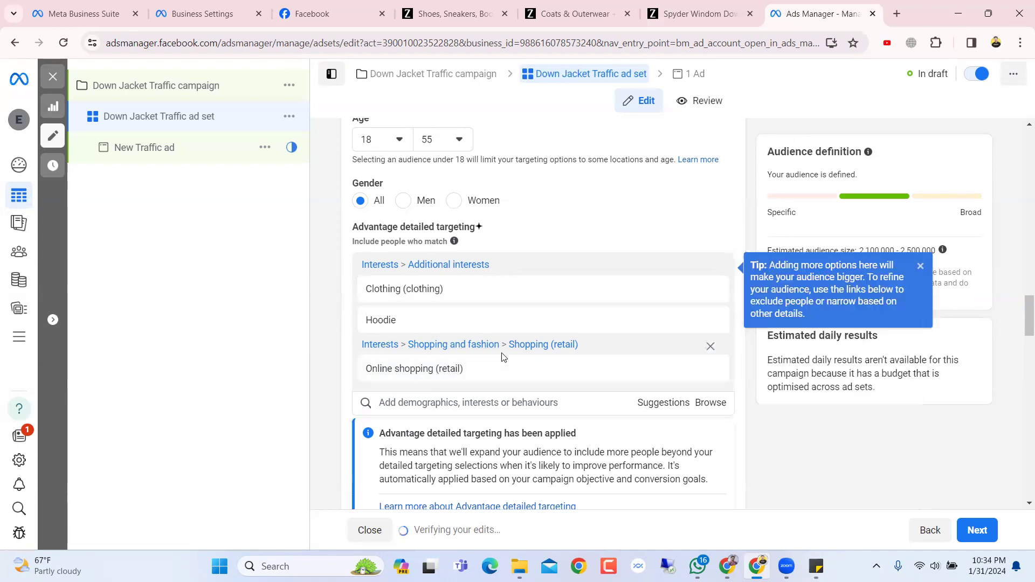
pyautogui.click(489, 402)
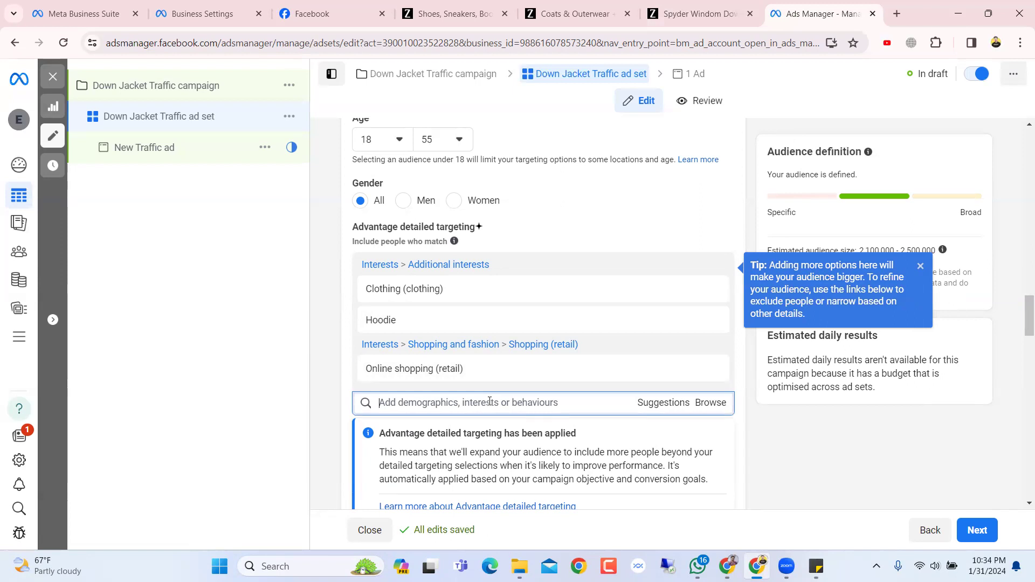
pyautogui.write('jac')
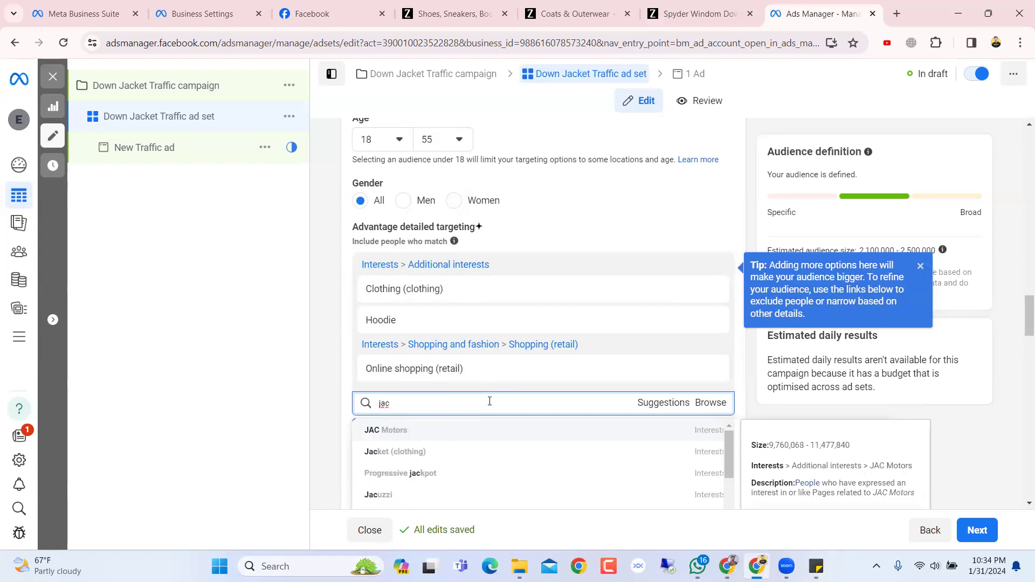
pyautogui.click(449, 456)
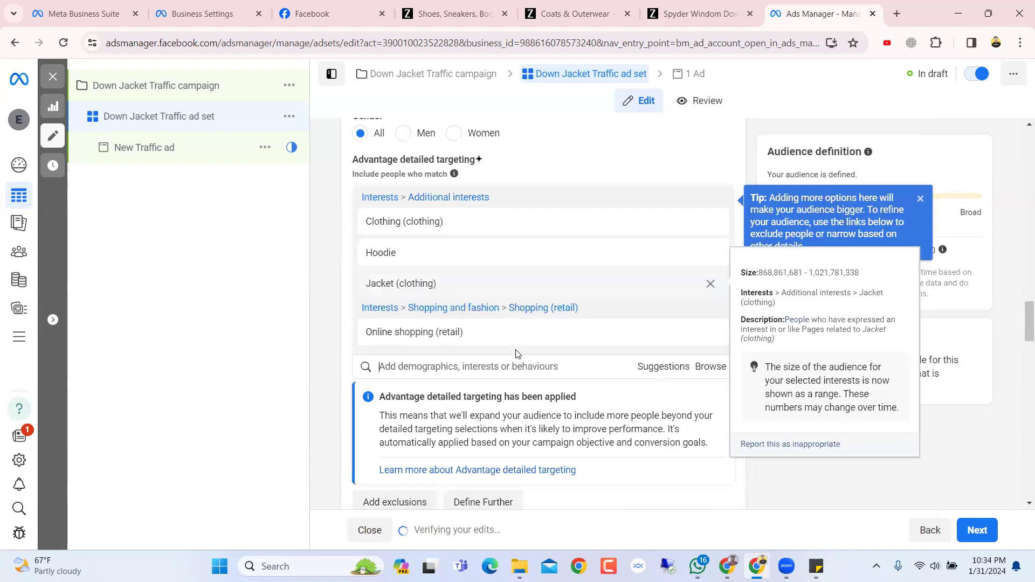
# Dismiss the tip beside the detailed targeting and review the audience settings down to languages and placements.
pyautogui.scroll(1, 517, 353)
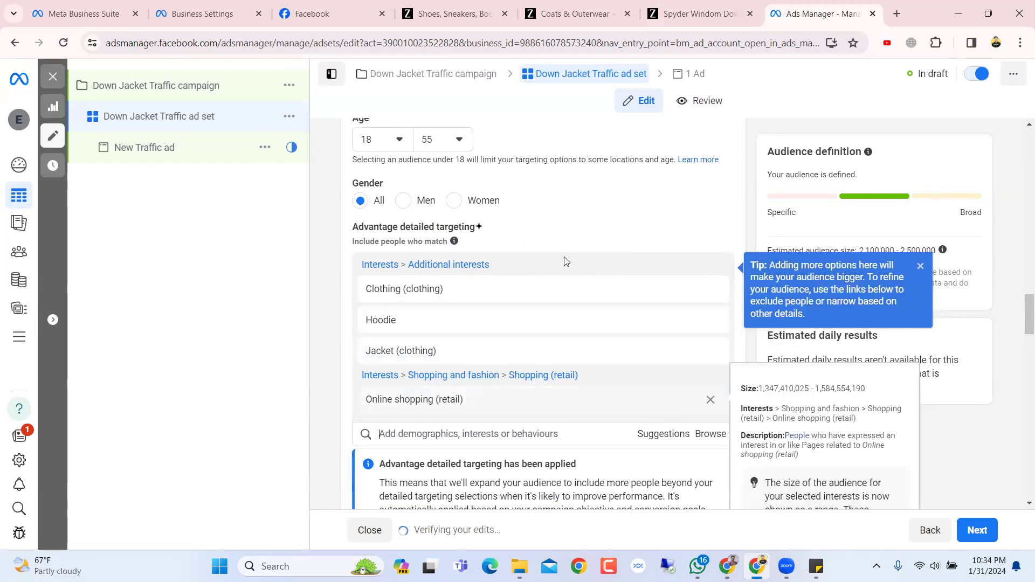
pyautogui.scroll(4, 739, 289)
pyautogui.scroll(5, 749, 284)
pyautogui.scroll(6, 749, 284)
pyautogui.scroll(-18, 750, 284)
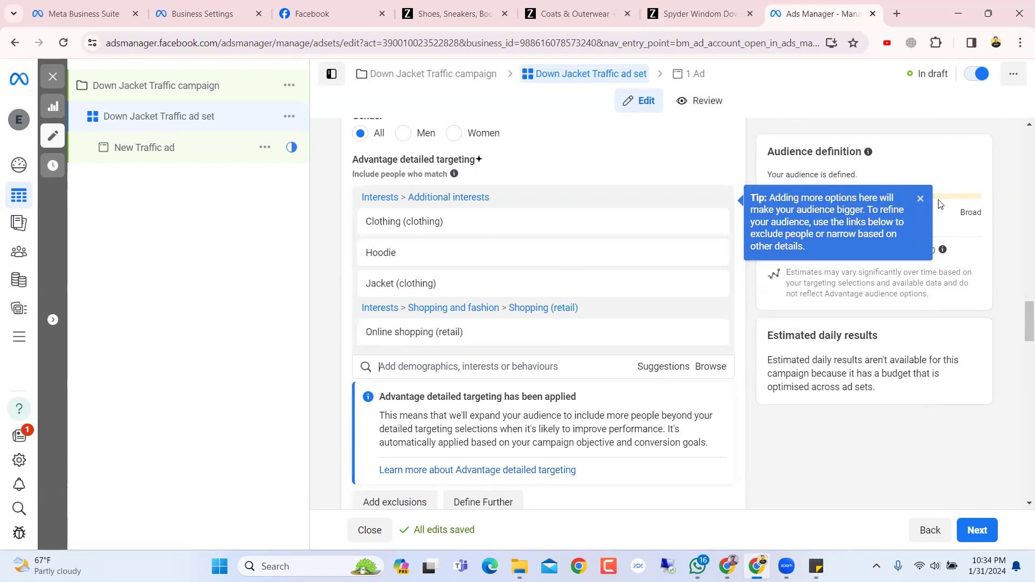
pyautogui.click(921, 198)
pyautogui.scroll(-4, 512, 258)
pyautogui.scroll(4, 512, 259)
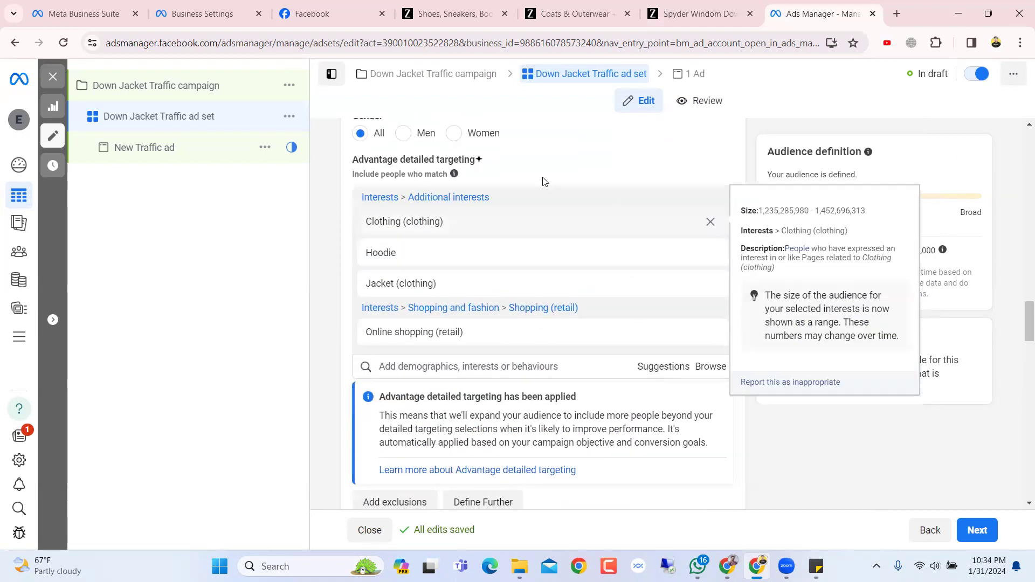
pyautogui.moveTo(511, 279)
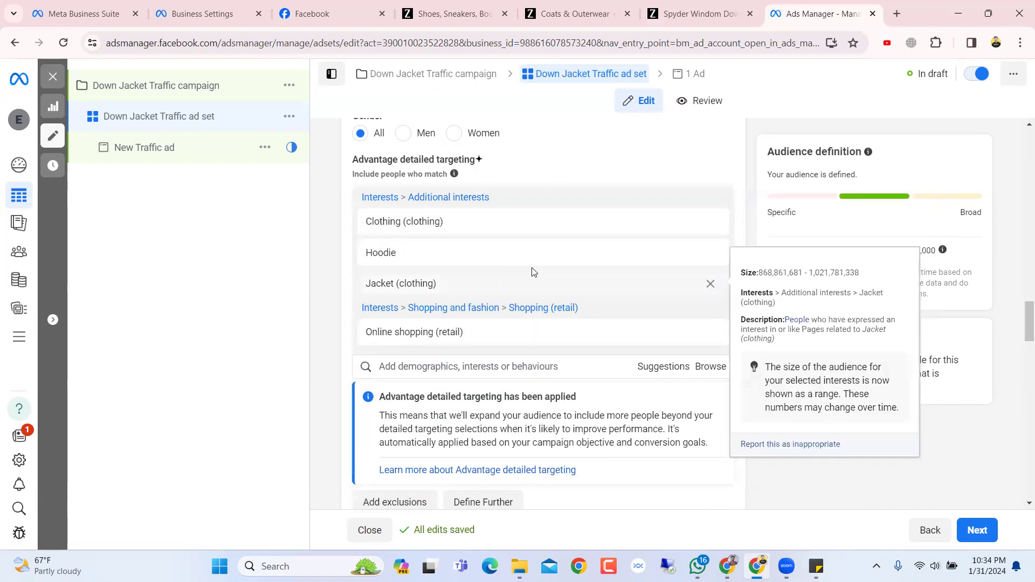
pyautogui.scroll(-3, 452, 256)
pyautogui.scroll(-3, 453, 256)
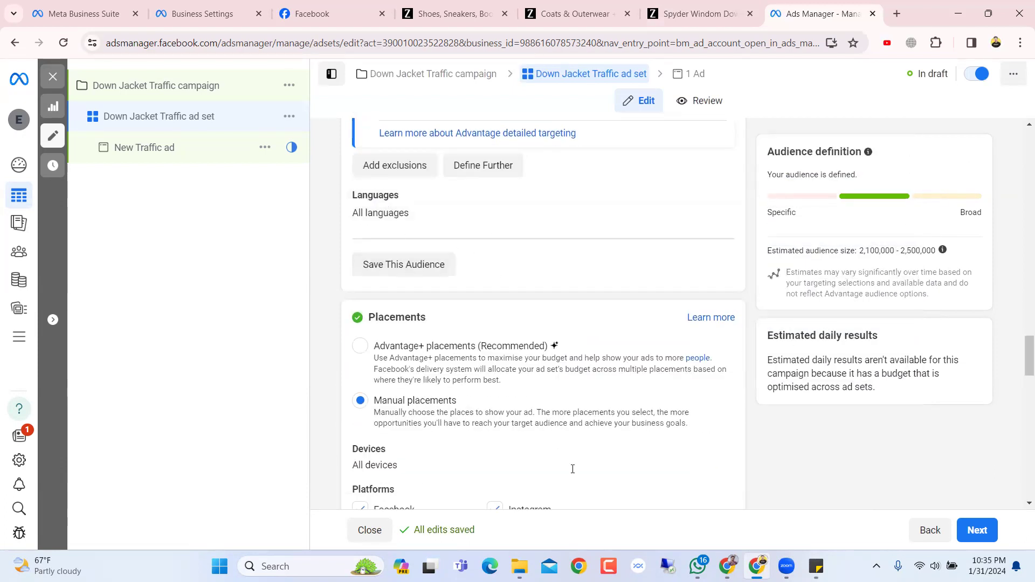
# Check the target countries in the sticky note and set the ad set's language to English (All).
pyautogui.click(816, 566)
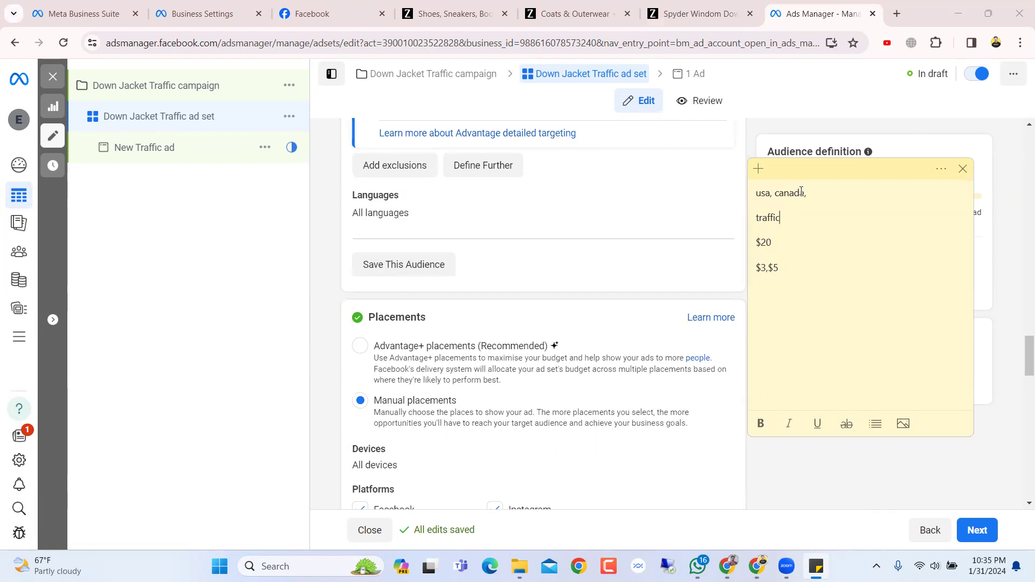
pyautogui.moveTo(807, 193); pyautogui.dragTo(758, 198)
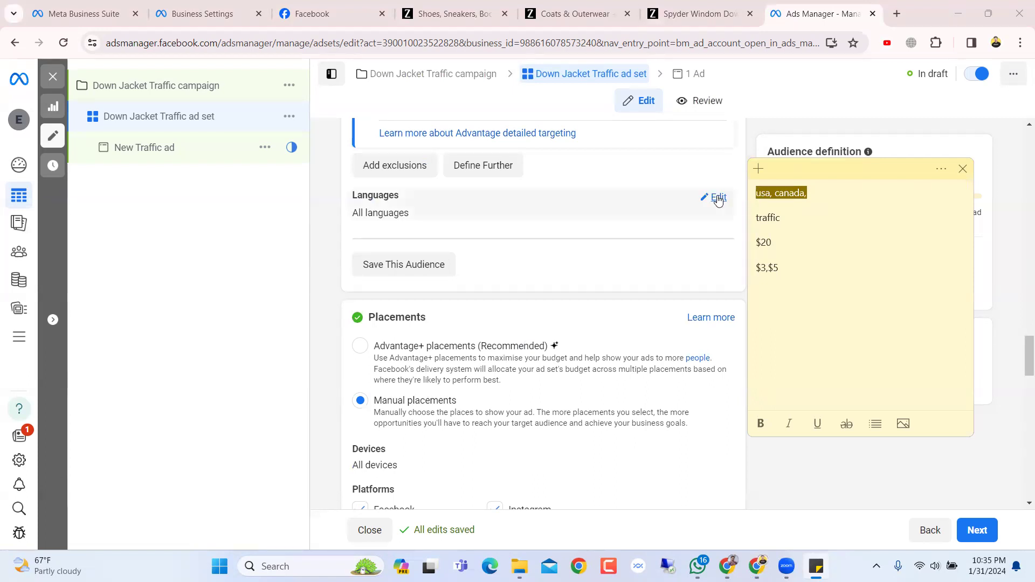
pyautogui.click(717, 199)
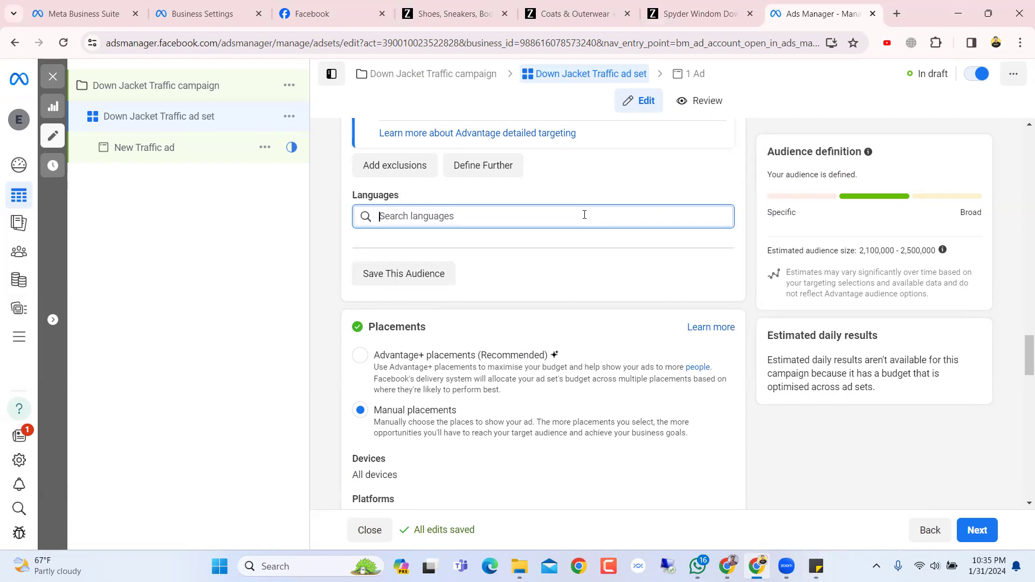
pyautogui.write('eng')
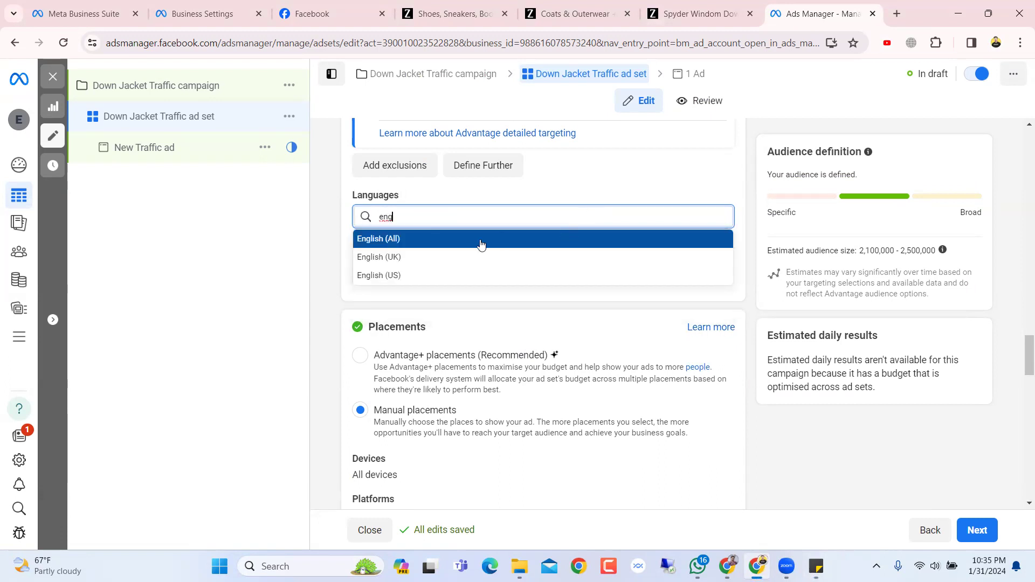
pyautogui.click(426, 246)
# Review the whole ad set, including custom audiences, locations, age, gender, detailed targeting, languages and placements.
pyautogui.scroll(-2, 490, 239)
pyautogui.scroll(-15, 491, 239)
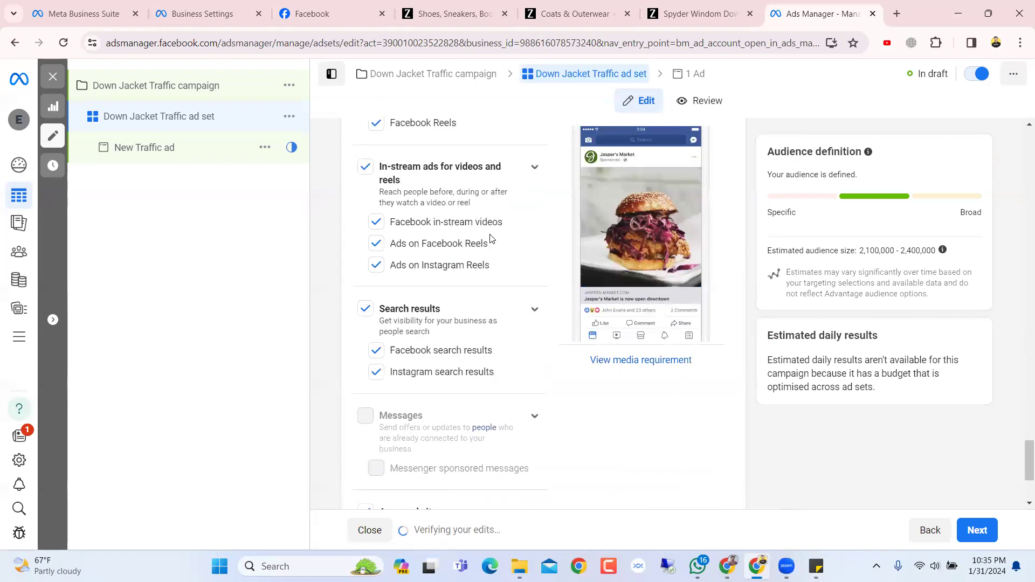
pyautogui.scroll(20, 490, 239)
pyautogui.scroll(6, 493, 237)
pyautogui.scroll(-7, 492, 240)
pyautogui.scroll(2, 392, 184)
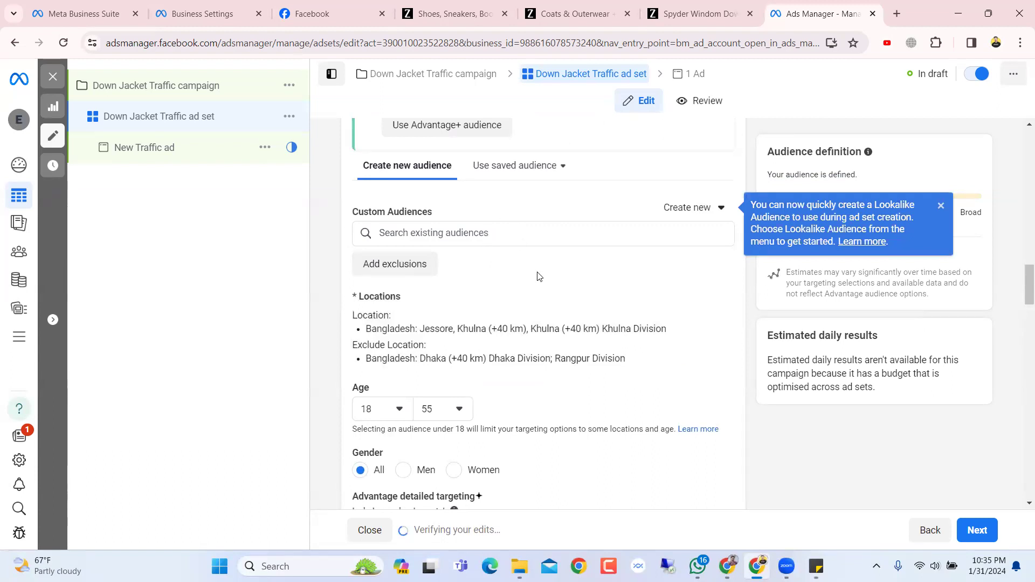
pyautogui.scroll(-3, 539, 278)
pyautogui.scroll(5, 546, 274)
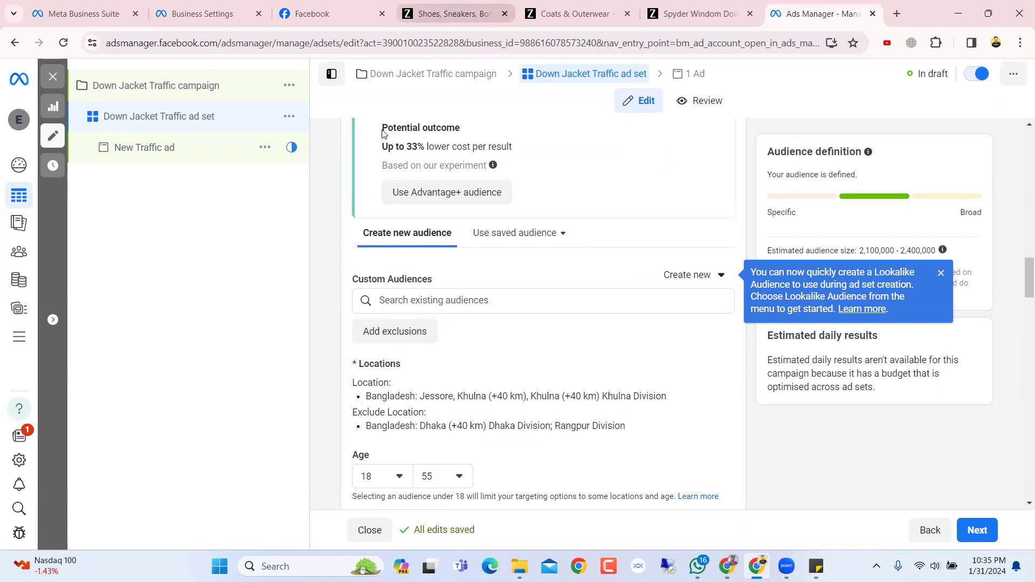
pyautogui.scroll(6, 646, 237)
pyautogui.scroll(-10, 539, 249)
pyautogui.scroll(-10, 624, 299)
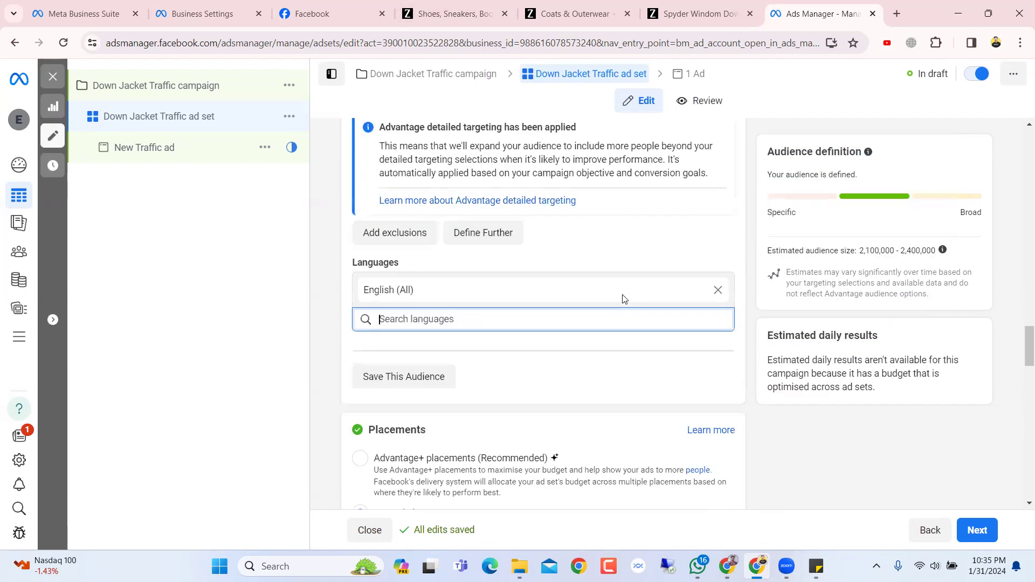
pyautogui.scroll(7, 624, 299)
pyautogui.scroll(-6, 624, 298)
pyautogui.scroll(-8, 624, 298)
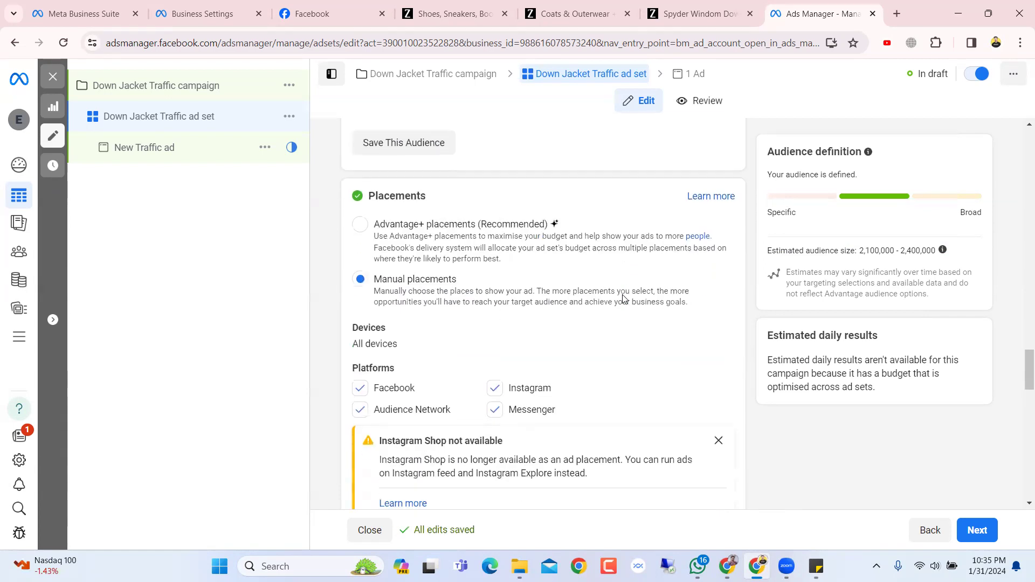
# Continue from the ad set to the New Traffic ad and look over its name, identity and setup sections.
pyautogui.click(974, 531)
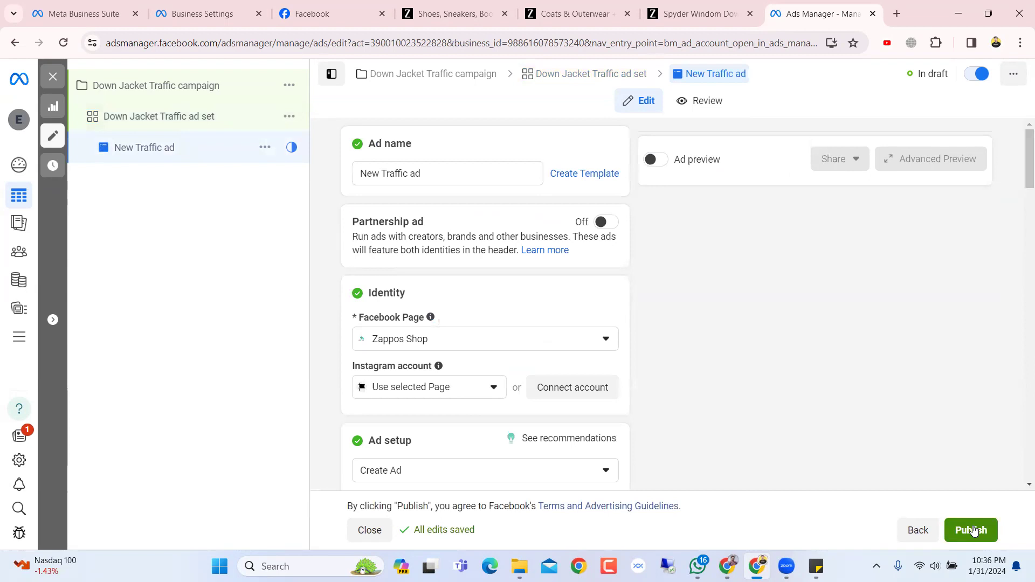
pyautogui.scroll(-3, 501, 296)
pyautogui.scroll(-1, 504, 297)
pyautogui.scroll(3, 485, 294)
# Open the ad's Facebook Page choices and examine the Pages listed under the personal and business groups.
pyautogui.click(504, 280)
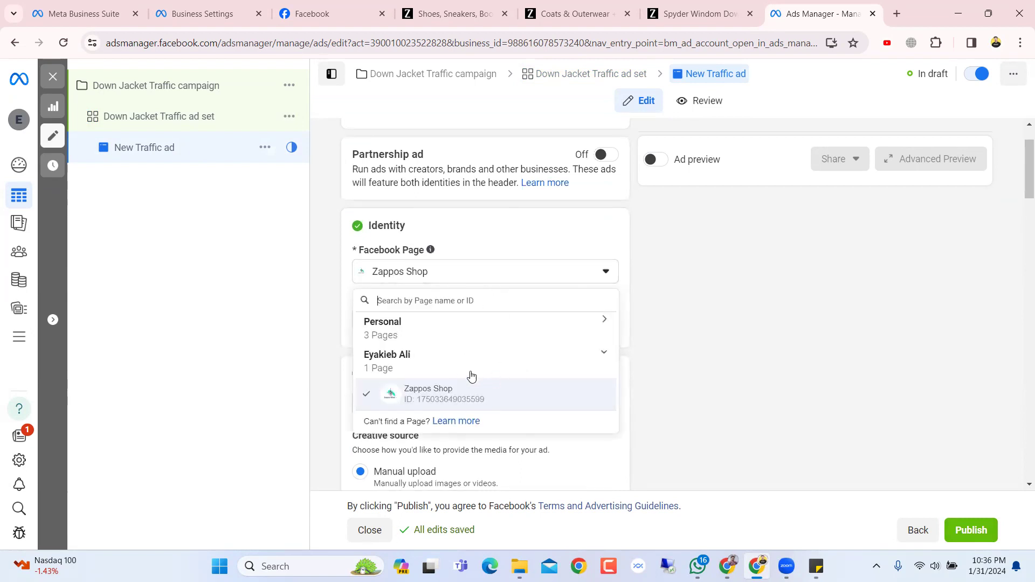
pyautogui.click(605, 353)
pyautogui.click(604, 354)
pyautogui.click(605, 321)
pyautogui.scroll(-1, 535, 343)
pyautogui.scroll(1, 535, 344)
pyautogui.scroll(-1, 536, 344)
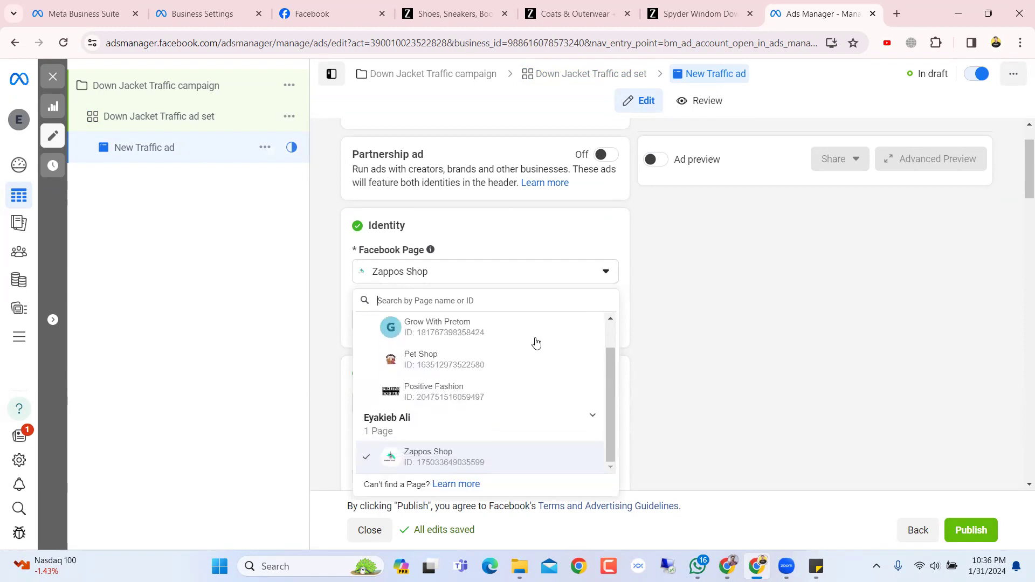
pyautogui.scroll(1, 535, 344)
pyautogui.scroll(-1, 535, 344)
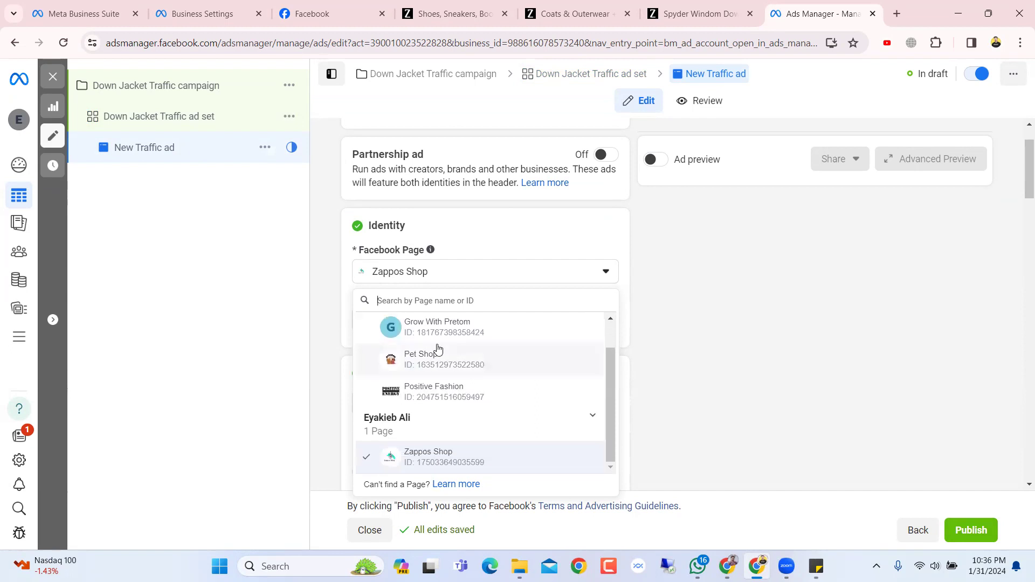
pyautogui.scroll(1, 439, 364)
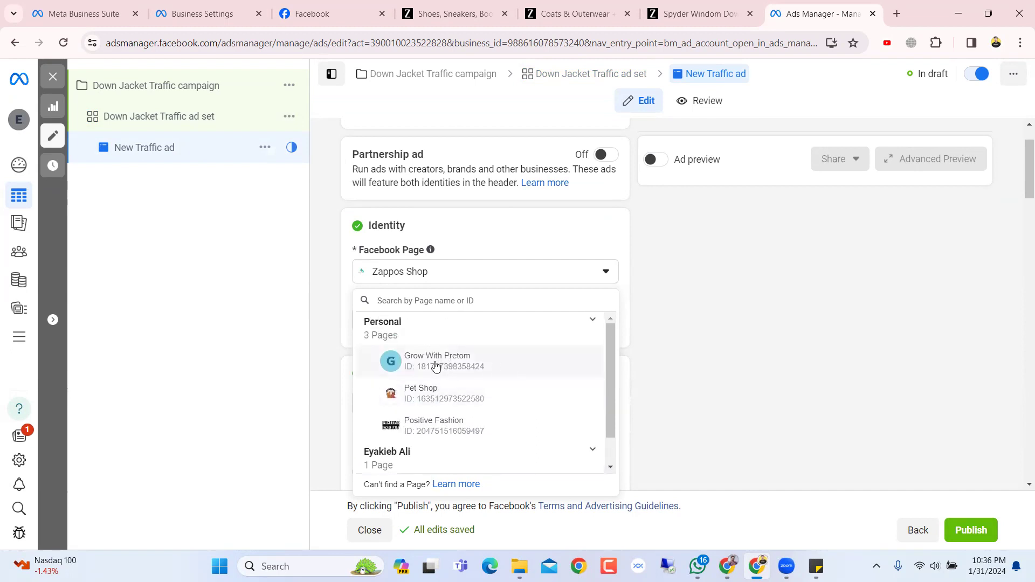
pyautogui.scroll(-1, 487, 359)
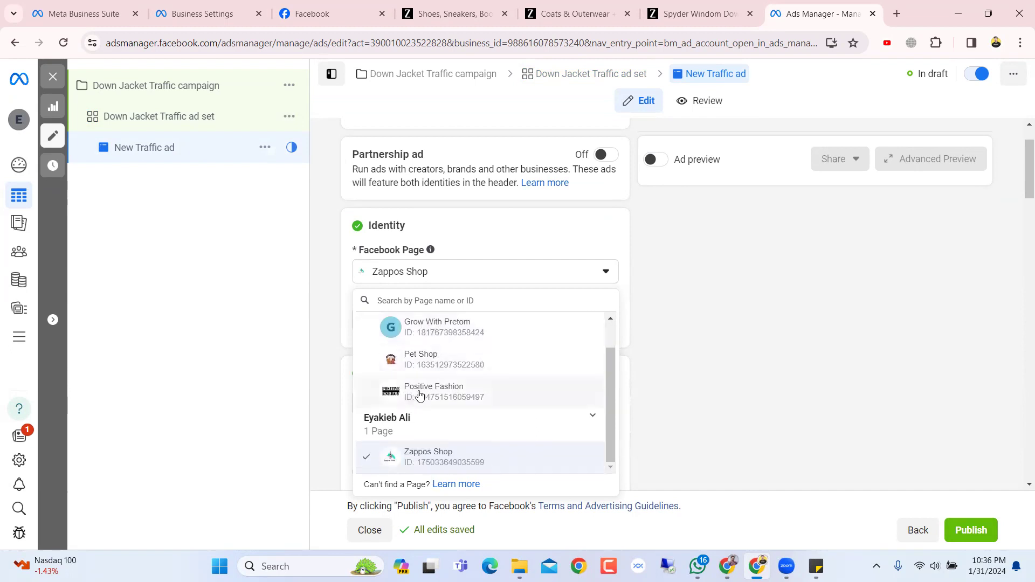
# Try Positive Fashion as the ad's Facebook Page and switch the selection back to Zappos Shop.
pyautogui.click(449, 398)
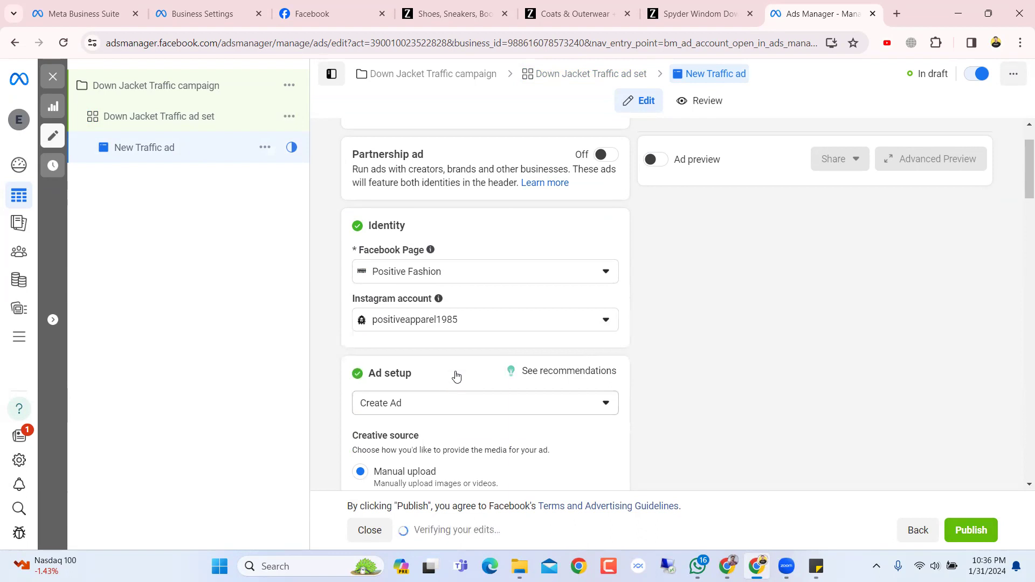
pyautogui.click(467, 278)
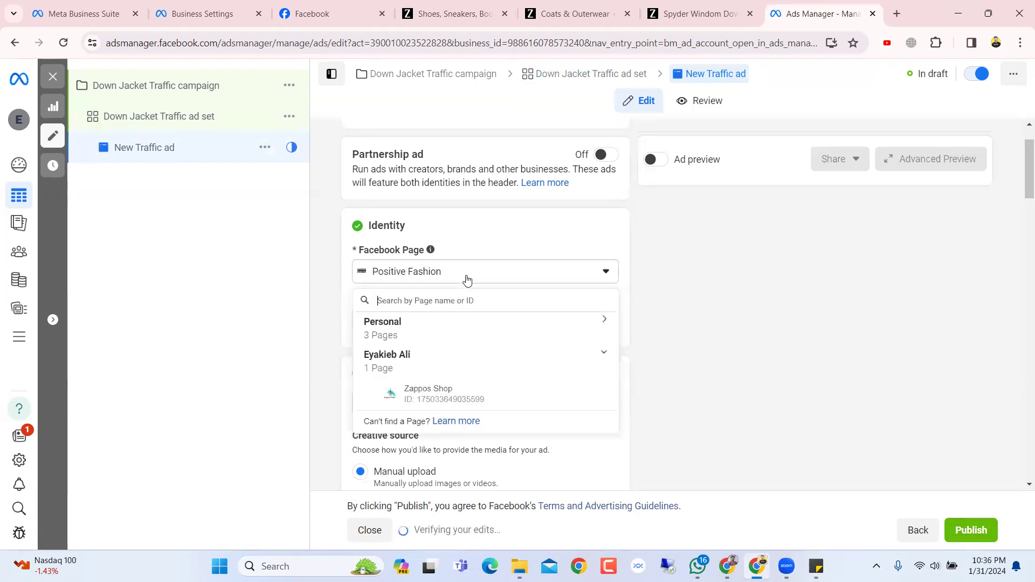
pyautogui.click(423, 398)
# Examine the ad's creative source and format options, toggling the ad preview on and back off.
pyautogui.scroll(-3, 445, 312)
pyautogui.scroll(1, 445, 308)
pyautogui.scroll(-4, 444, 306)
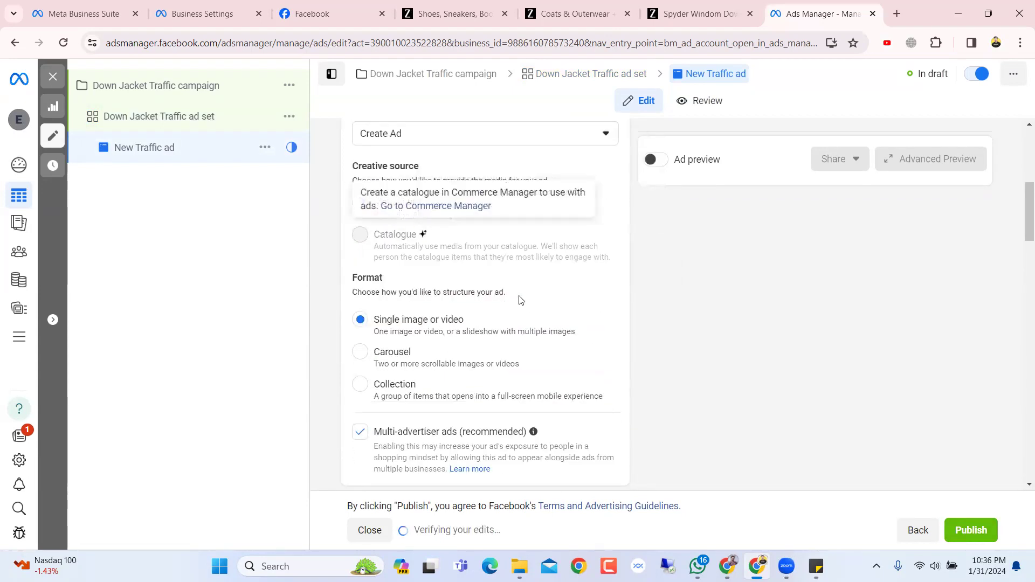
pyautogui.click(656, 160)
pyautogui.click(656, 160)
pyautogui.scroll(3, 634, 191)
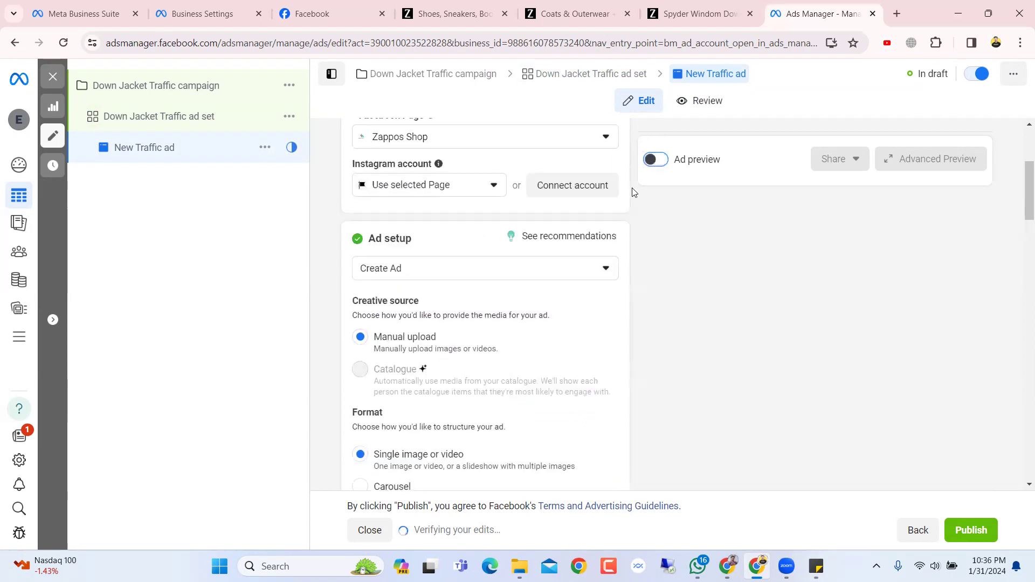
# Switch to Business Settings and open the form for adding an existing Facebook Page to the business.
pyautogui.scroll(4, 634, 193)
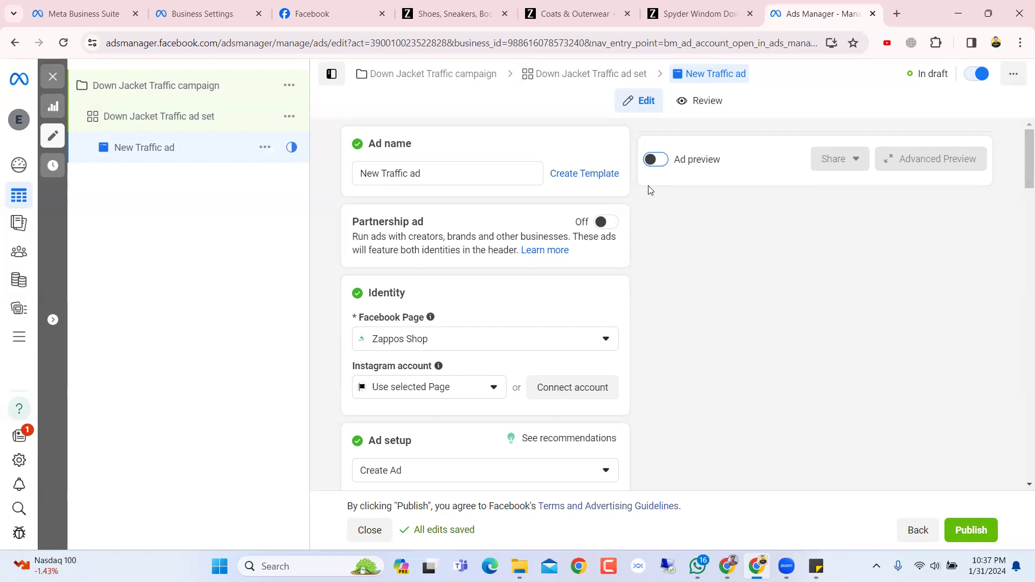
pyautogui.click(639, 190)
pyautogui.click(183, 5)
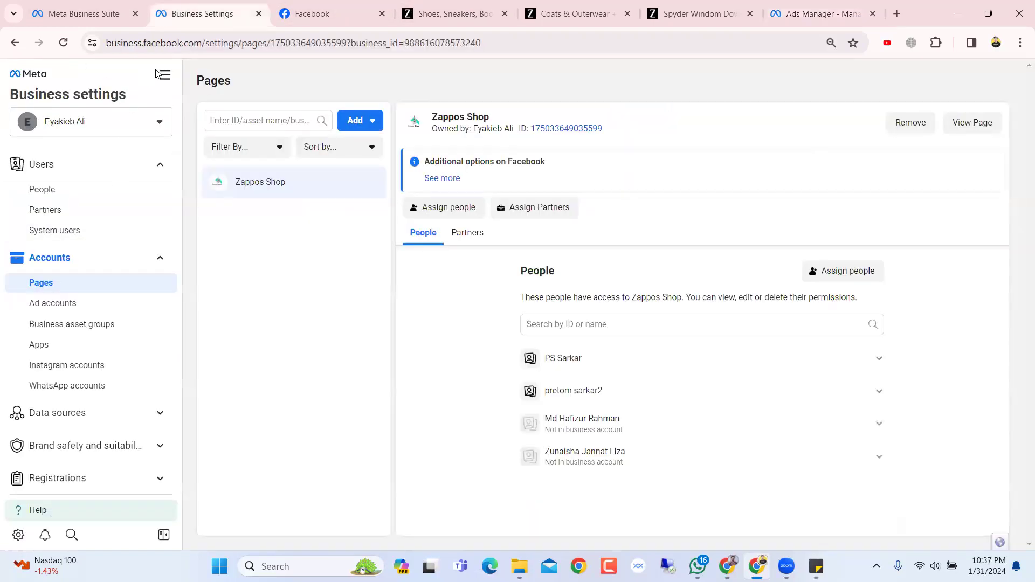
pyautogui.click(163, 75)
pyautogui.click(517, 89)
pyautogui.click(366, 121)
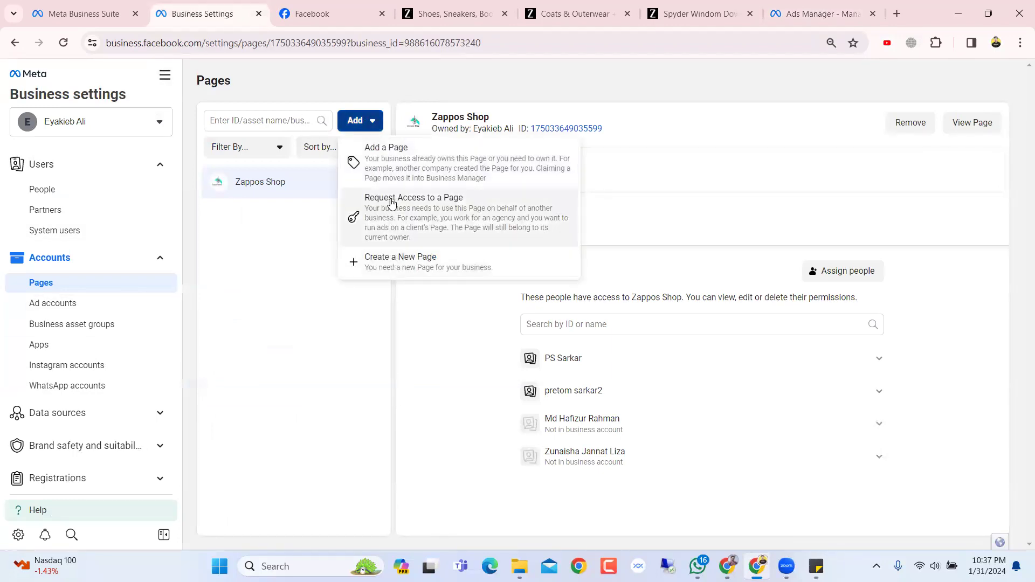
pyautogui.click(406, 164)
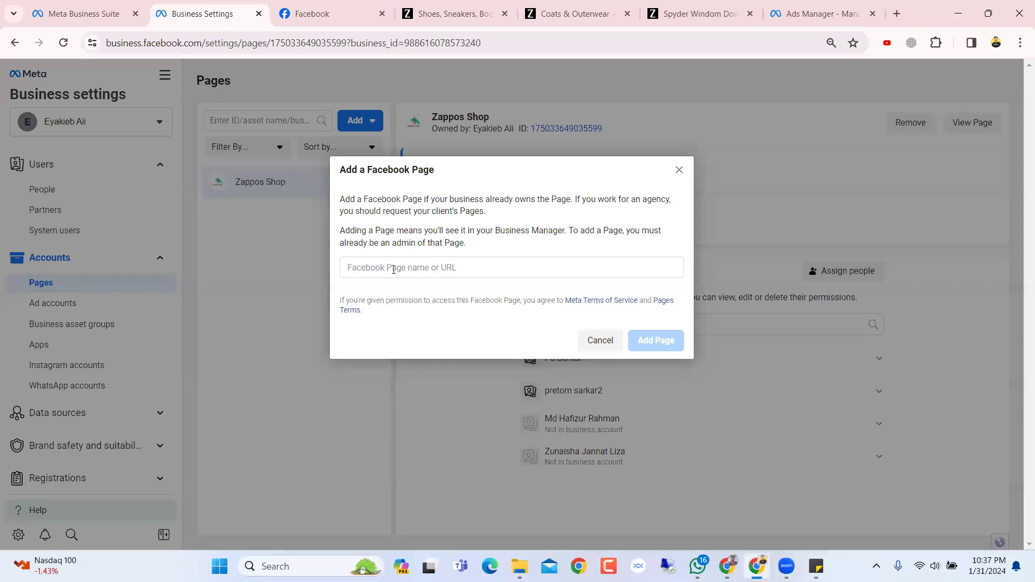
# Search for a Facebook Page named Down Jacket, and dismiss the form without adding a Page.
pyautogui.click(398, 268)
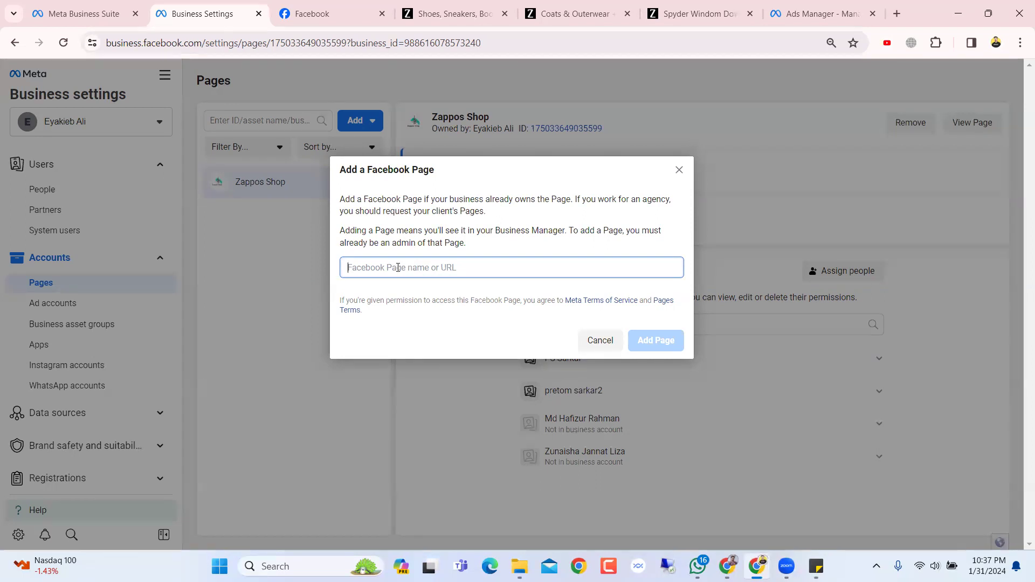
pyautogui.write('Down Jacket')
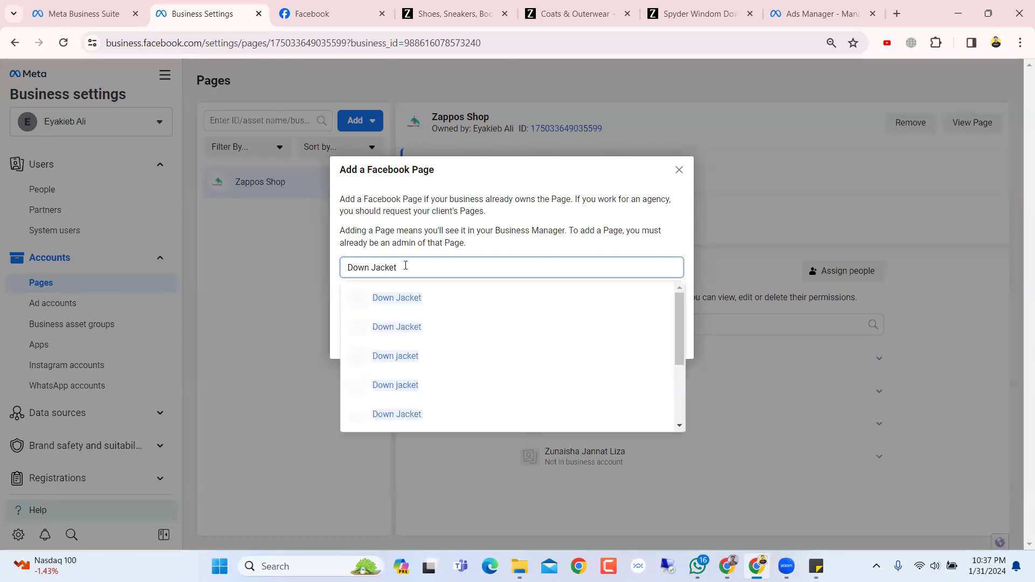
pyautogui.tripleClick(406, 264)
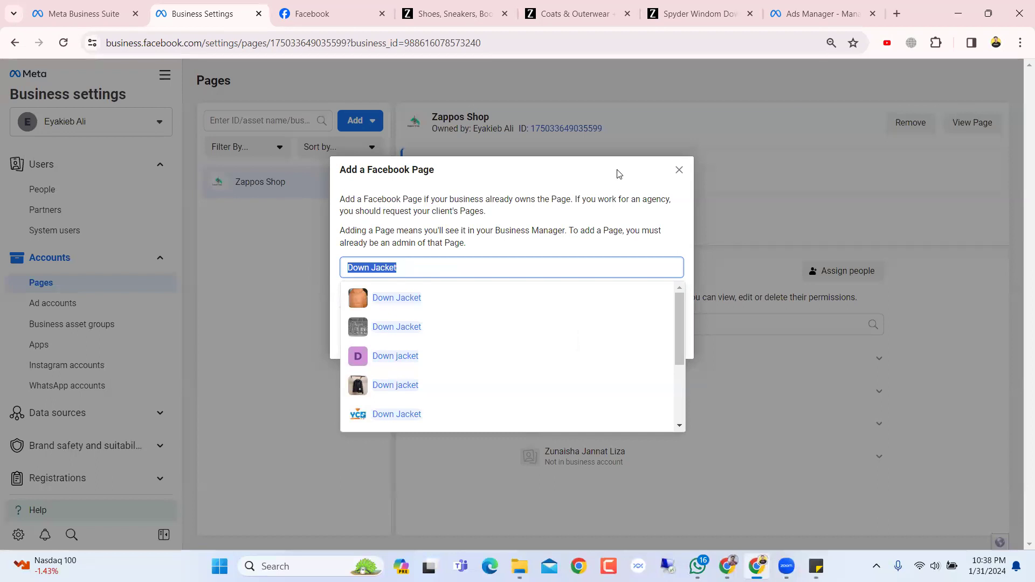
pyautogui.click(676, 171)
pyautogui.click(606, 338)
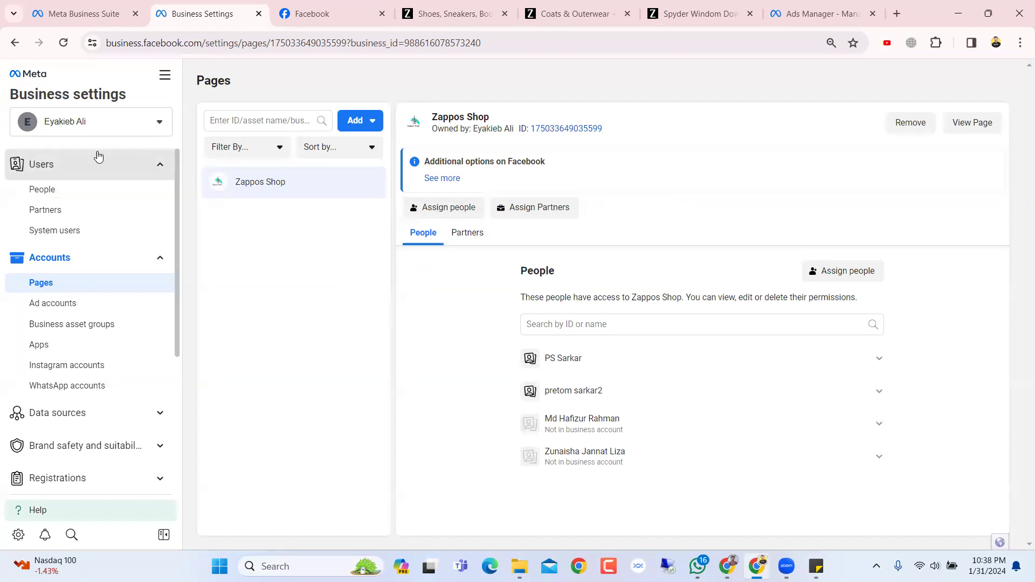
# Open the list of people who have access to the business account.
pyautogui.click(75, 168)
pyautogui.click(75, 169)
pyautogui.click(77, 191)
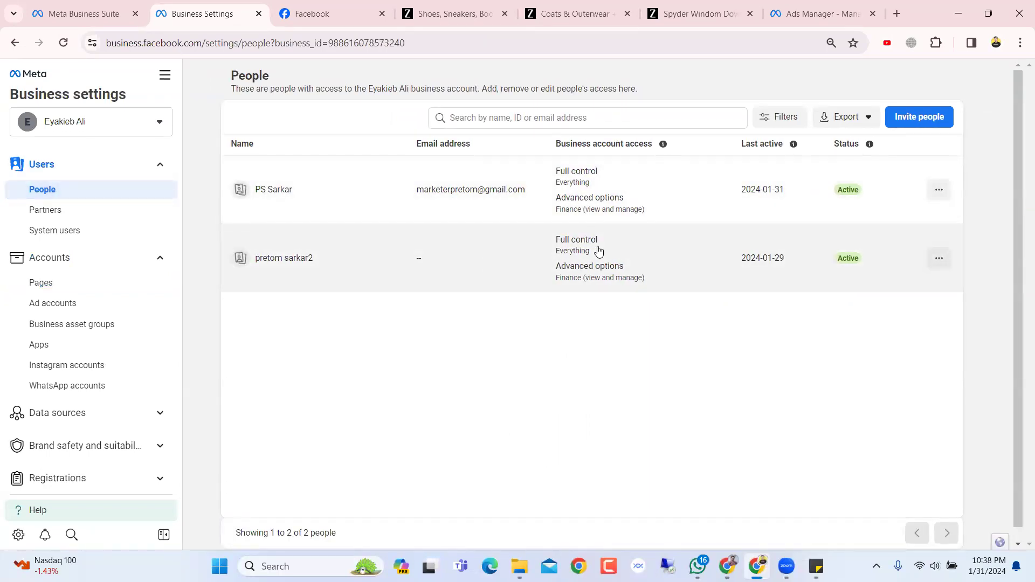
# Return to Ads Manager and review the New Traffic ad's identity, creative source and format options.
pyautogui.hotkey('ctrl', '9')
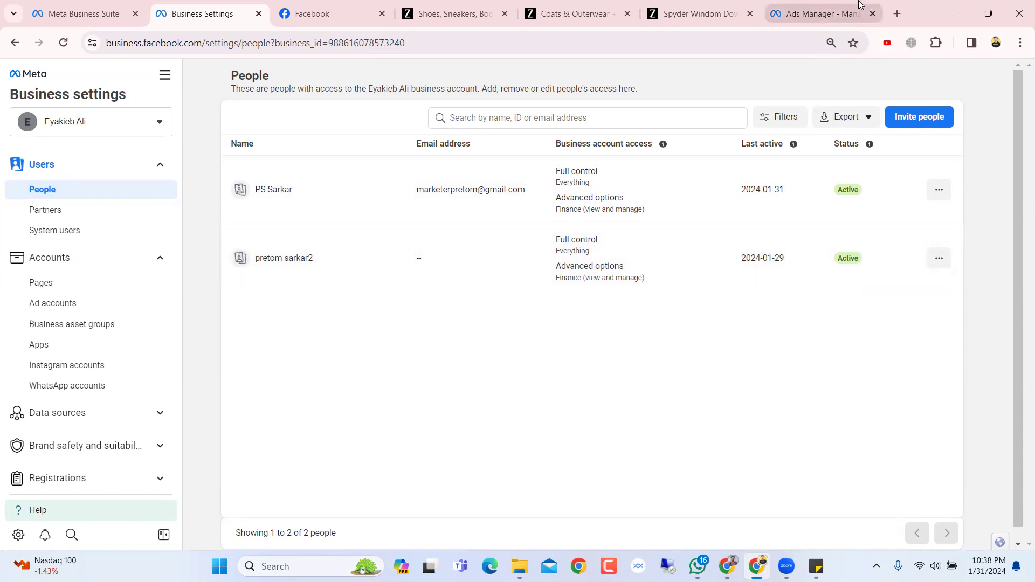
pyautogui.scroll(-5, 598, 226)
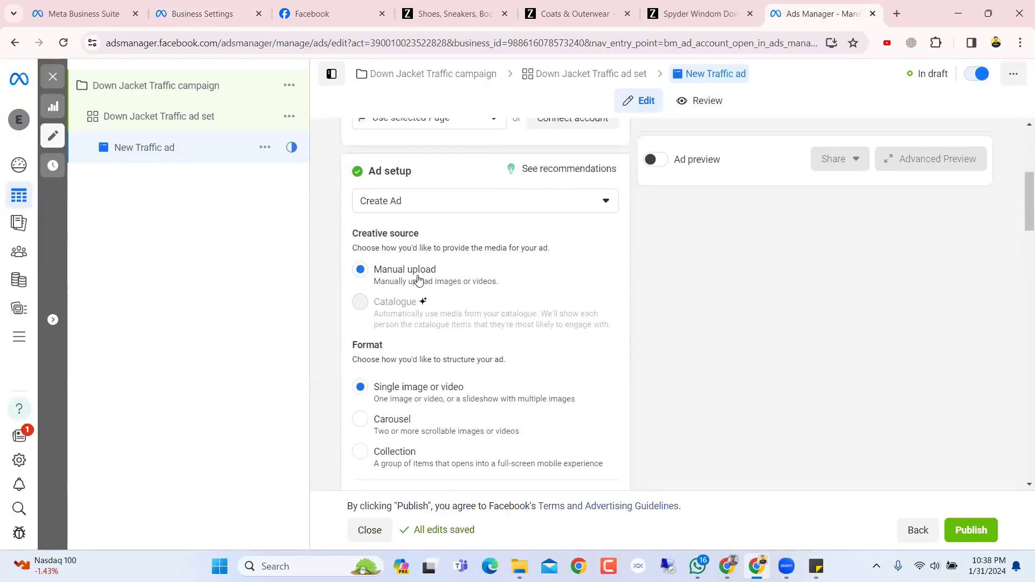
pyautogui.scroll(-1, 419, 280)
pyautogui.scroll(4, 420, 279)
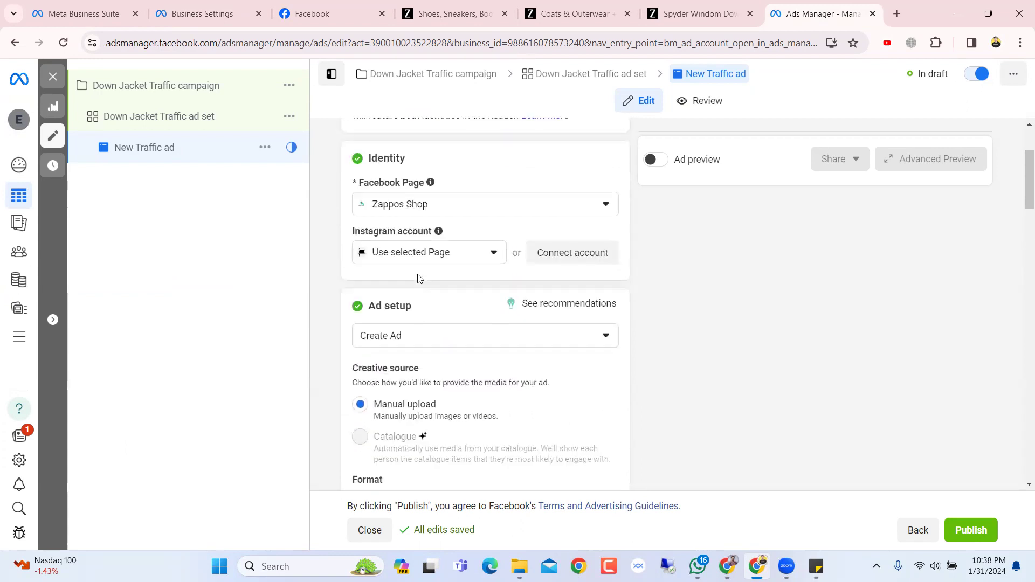
pyautogui.scroll(-2, 432, 352)
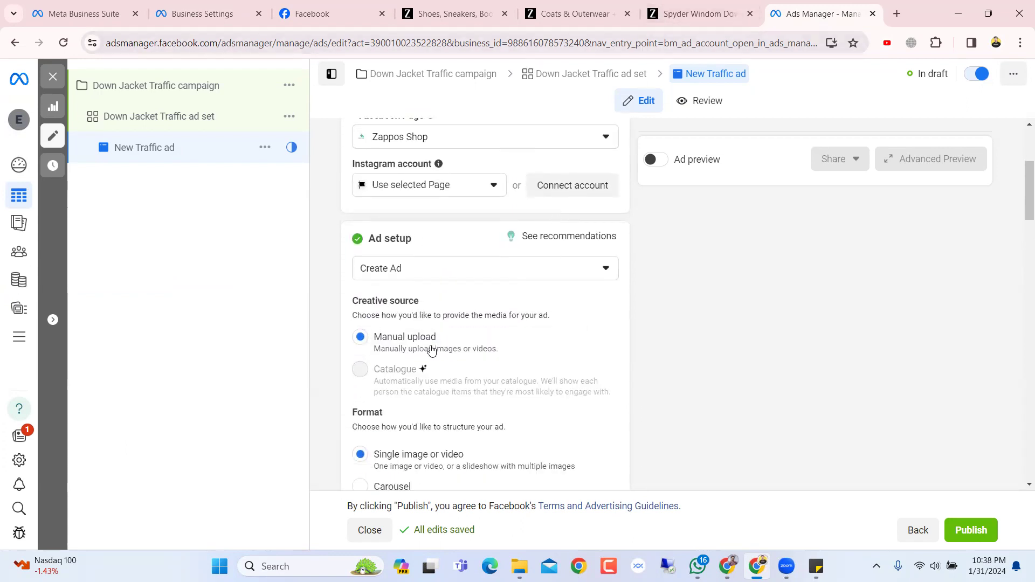
# Switch to the Zappos page of the Spyder Windom Down Jacket and look over the black men's version.
pyautogui.click(697, 20)
pyautogui.scroll(-4, 543, 224)
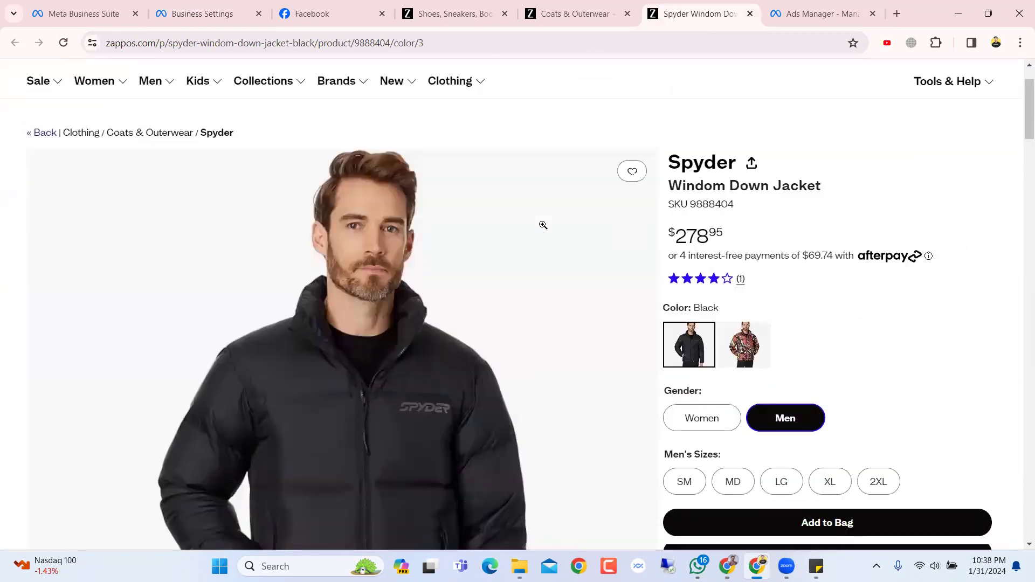
pyautogui.scroll(-5, 543, 224)
pyautogui.scroll(8, 543, 224)
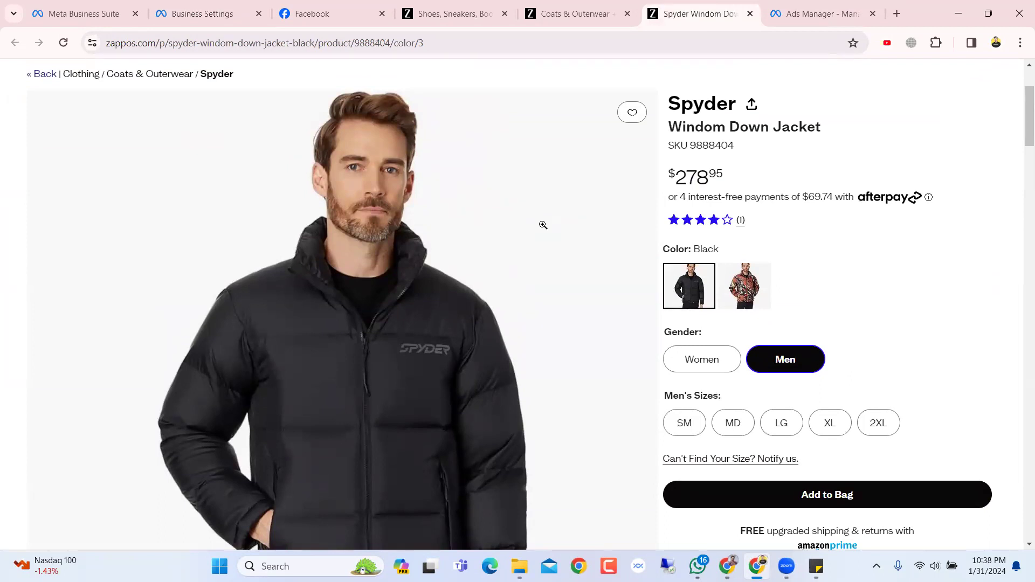
pyautogui.scroll(1, 632, 277)
pyautogui.scroll(-1, 633, 277)
pyautogui.scroll(-2, 614, 278)
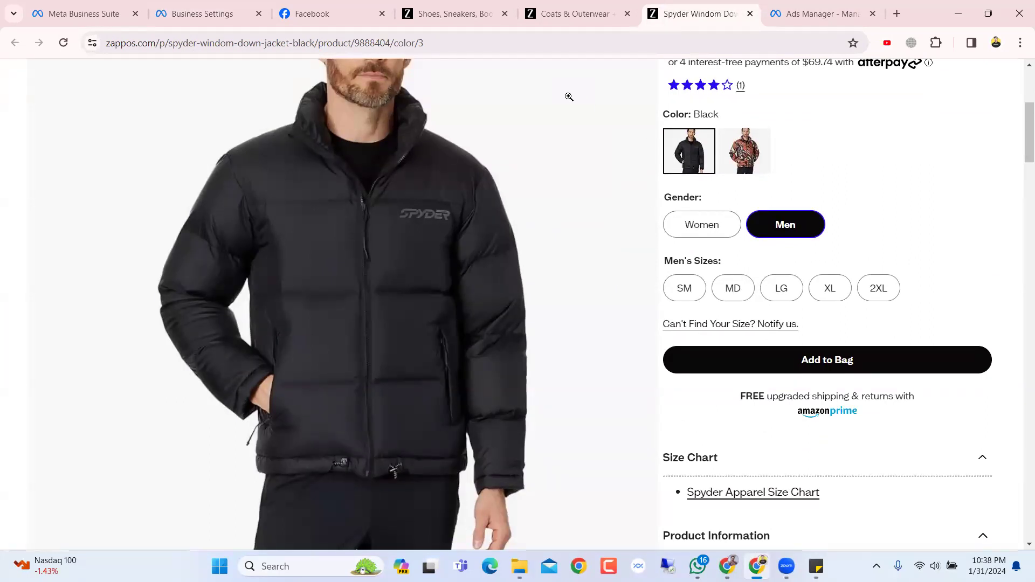
pyautogui.scroll(2, 569, 97)
pyautogui.scroll(-2, 480, 230)
pyautogui.scroll(1, 552, 264)
# Select the multicoloured version of the Windom Down Jacket and open its main photo in a separate browser tab.
pyautogui.click(744, 218)
pyautogui.scroll(-3, 389, 328)
pyautogui.scroll(3, 399, 337)
pyautogui.scroll(-3, 409, 348)
pyautogui.scroll(1, 410, 348)
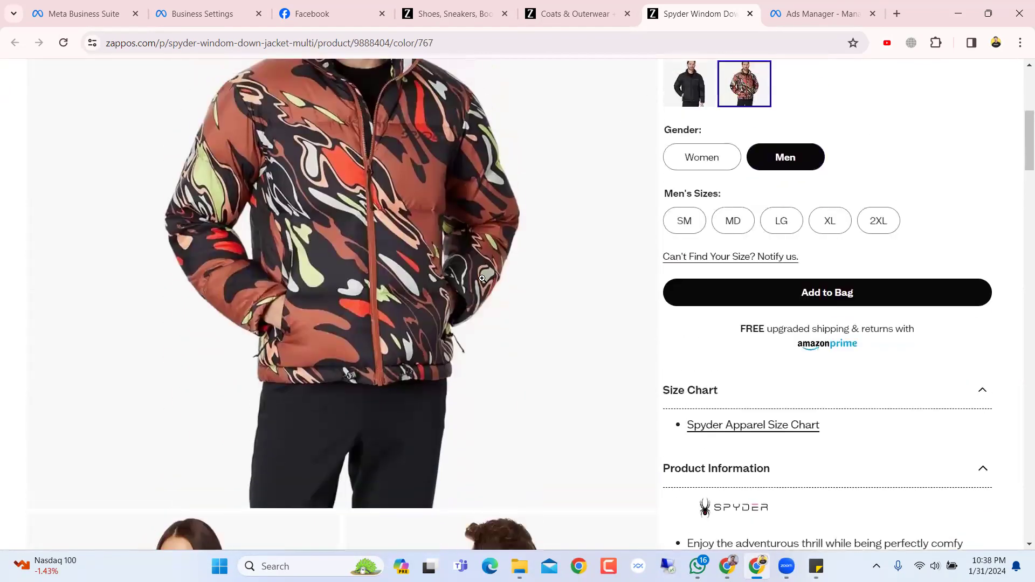
pyautogui.rightClick(451, 236)
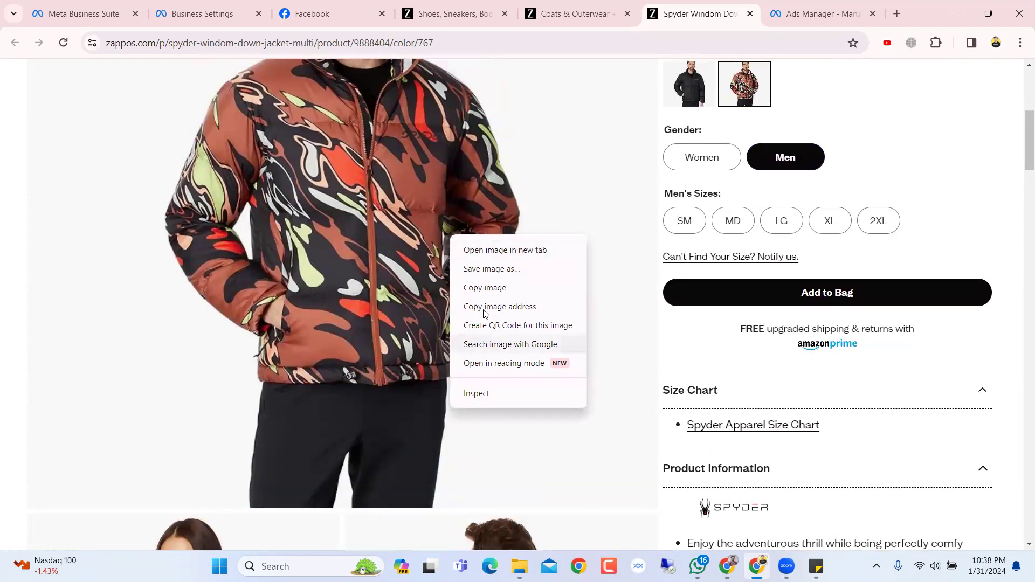
pyautogui.click(495, 250)
pyautogui.click(700, 13)
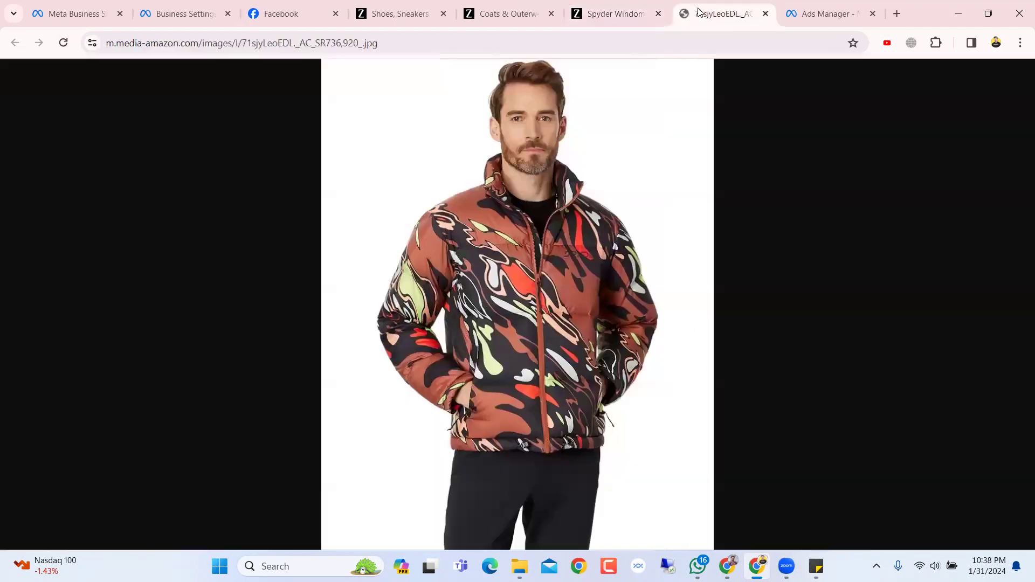
# Save the multicoloured jacket photo to the computer as 71sjyLeoEDL._AC_SR736,920_.jpg.
pyautogui.rightClick(516, 160)
pyautogui.click(558, 195)
pyautogui.click(758, 431)
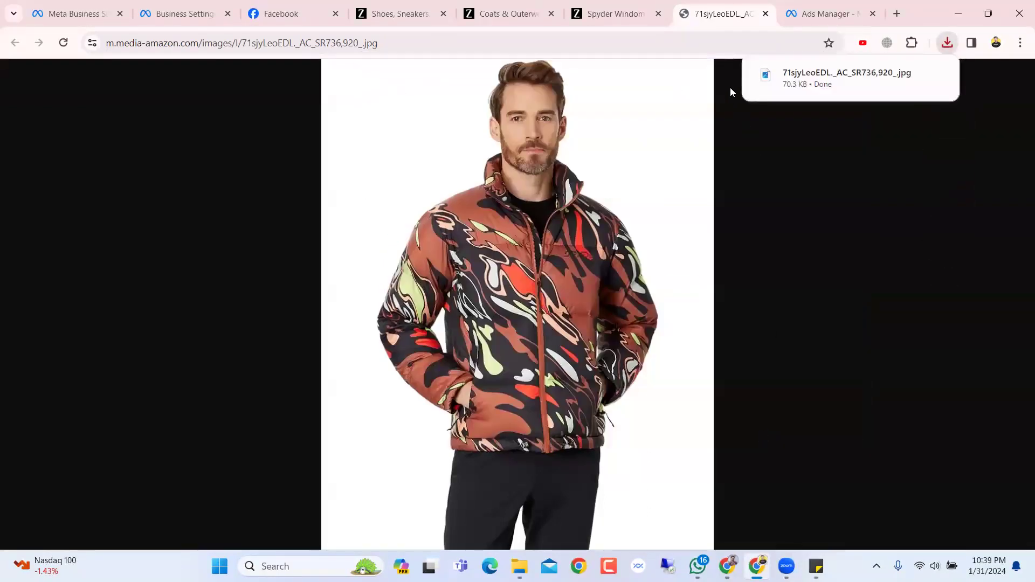
# Return to the jacket's Zappos product page, set the colour to Black and look over the men's sizes.
pyautogui.click(643, 5)
pyautogui.scroll(5, 545, 291)
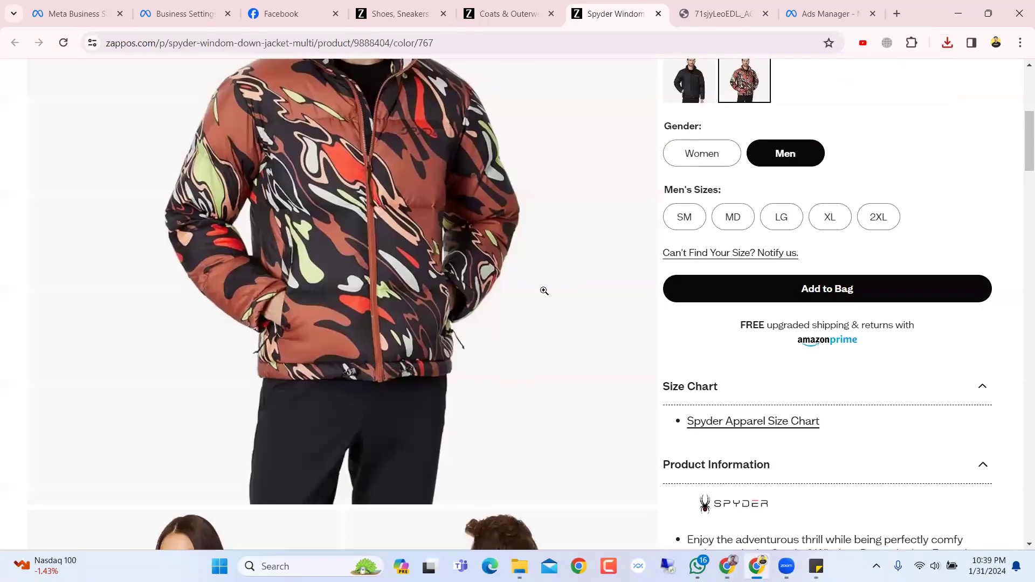
pyautogui.click(686, 348)
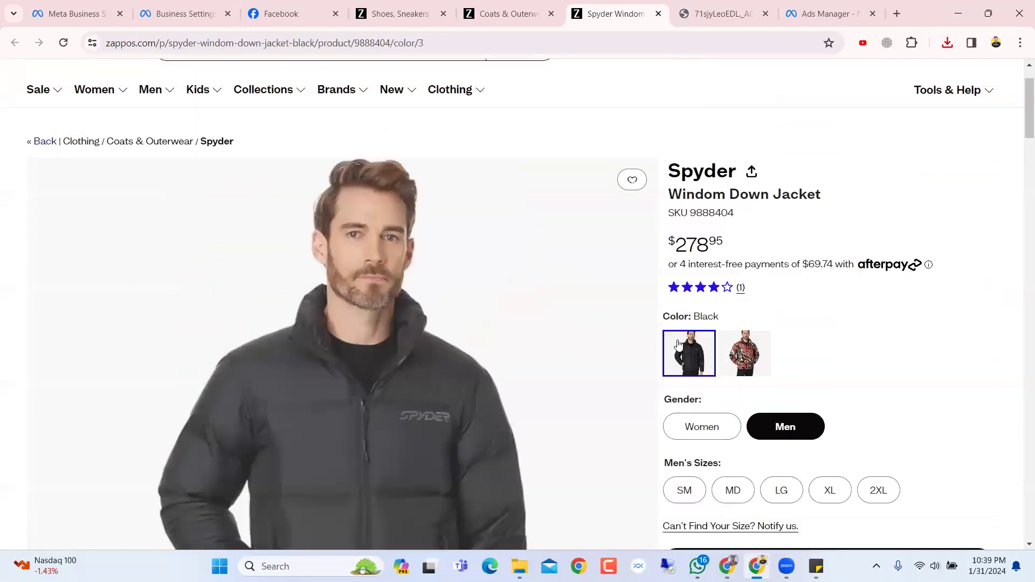
pyautogui.scroll(-4, 473, 325)
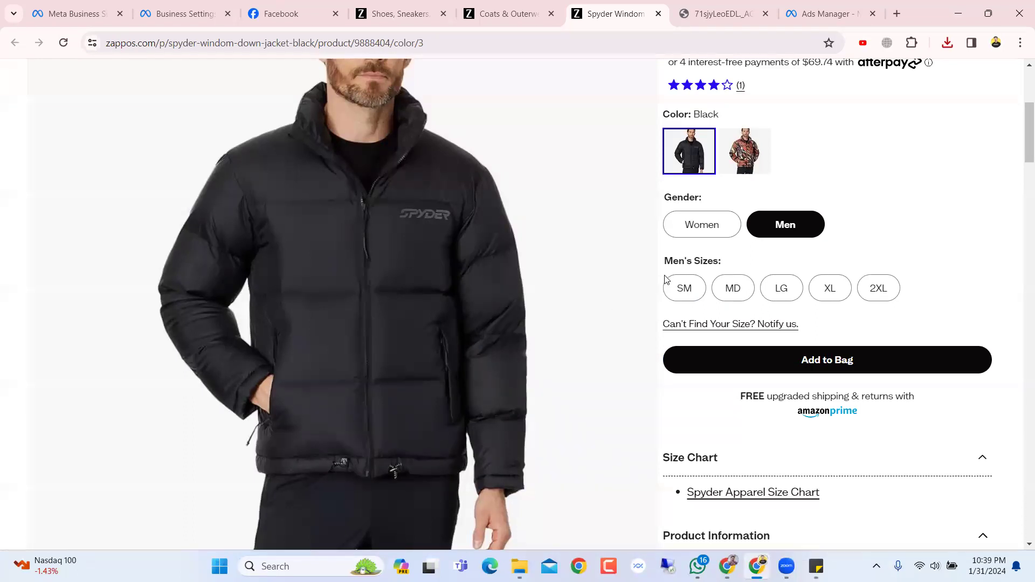
pyautogui.moveTo(668, 261)
pyautogui.mouseDown()
pyautogui.moveTo(722, 261)
pyautogui.moveTo(661, 263)
pyautogui.mouseUp()
pyautogui.click(695, 261)
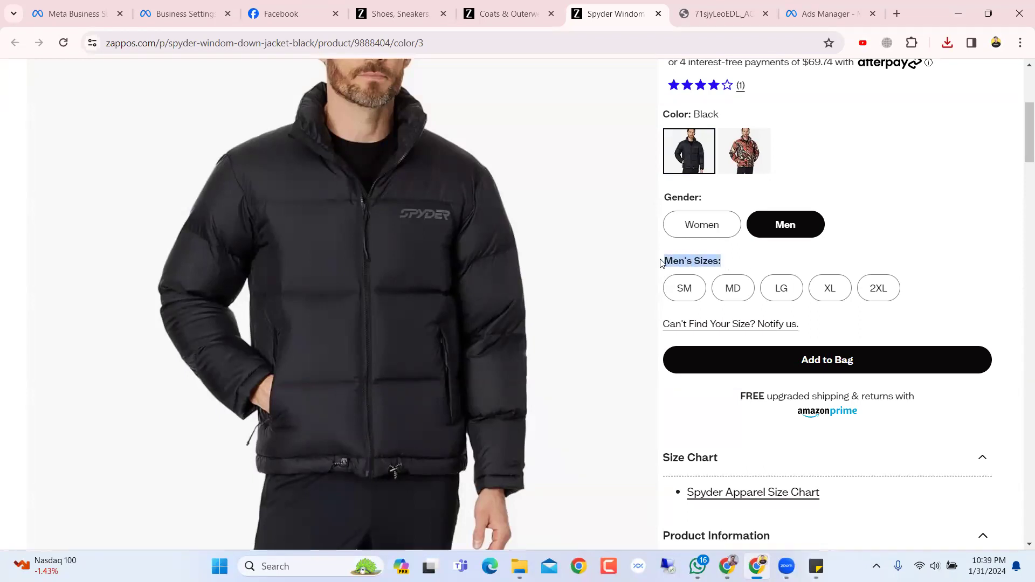
pyautogui.click(669, 254)
pyautogui.scroll(5, 627, 259)
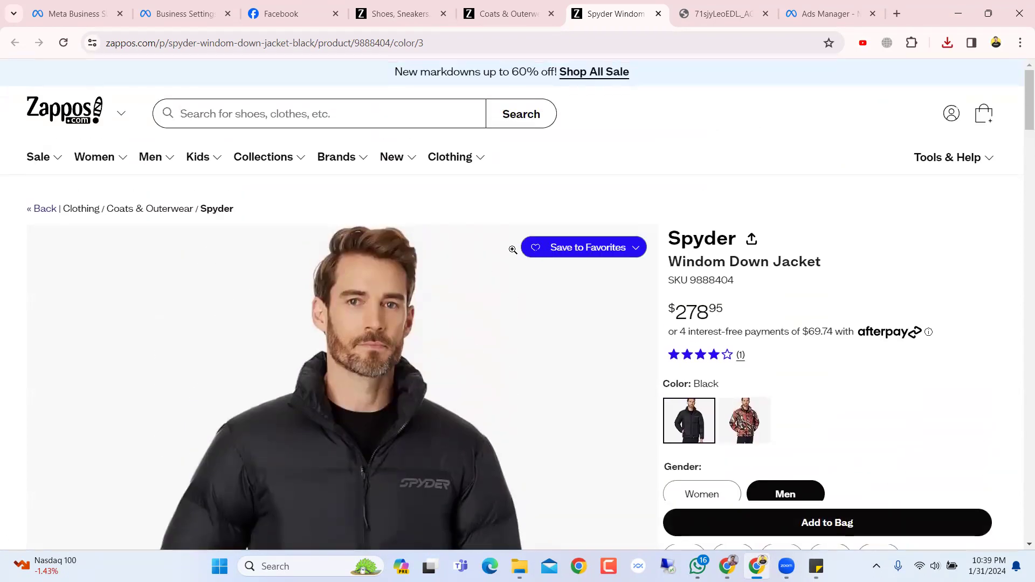
# Examine the black Windom Down Jacket's photos, price, size options and product information on the page.
pyautogui.scroll(-3, 550, 233)
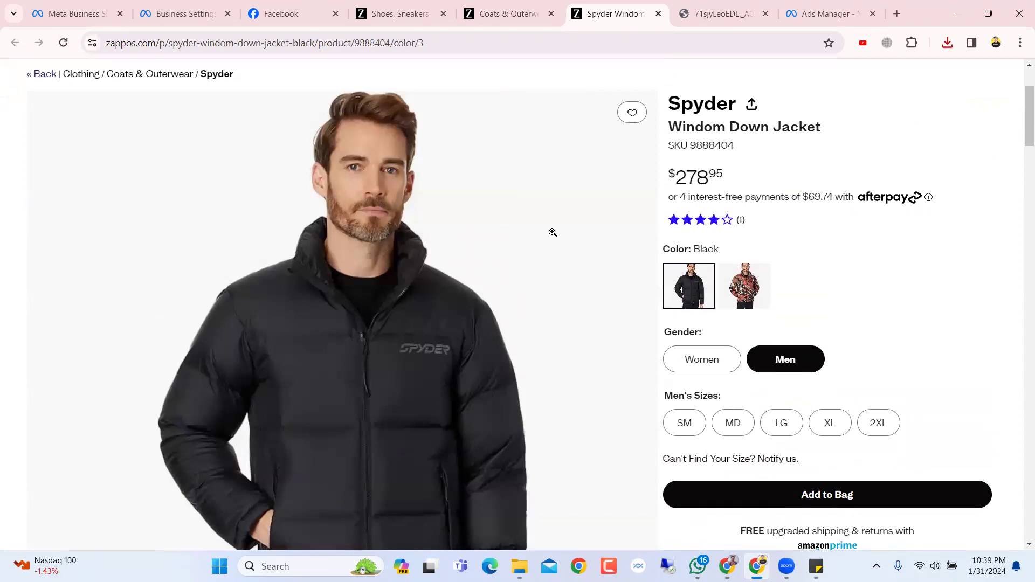
pyautogui.scroll(1, 551, 232)
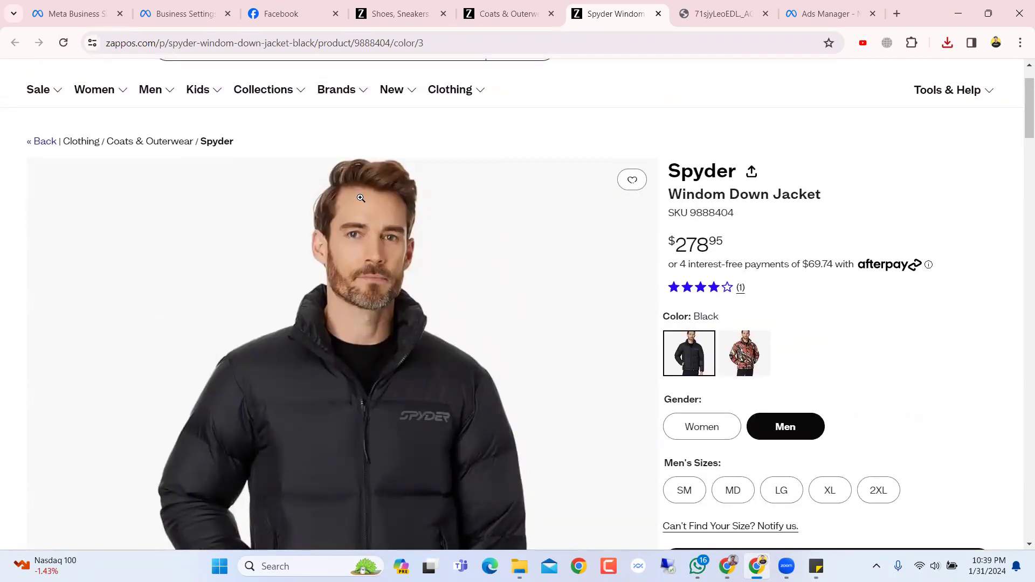
pyautogui.scroll(1, 361, 198)
pyautogui.scroll(-5, 361, 198)
pyautogui.scroll(2, 362, 197)
pyautogui.scroll(1, 362, 197)
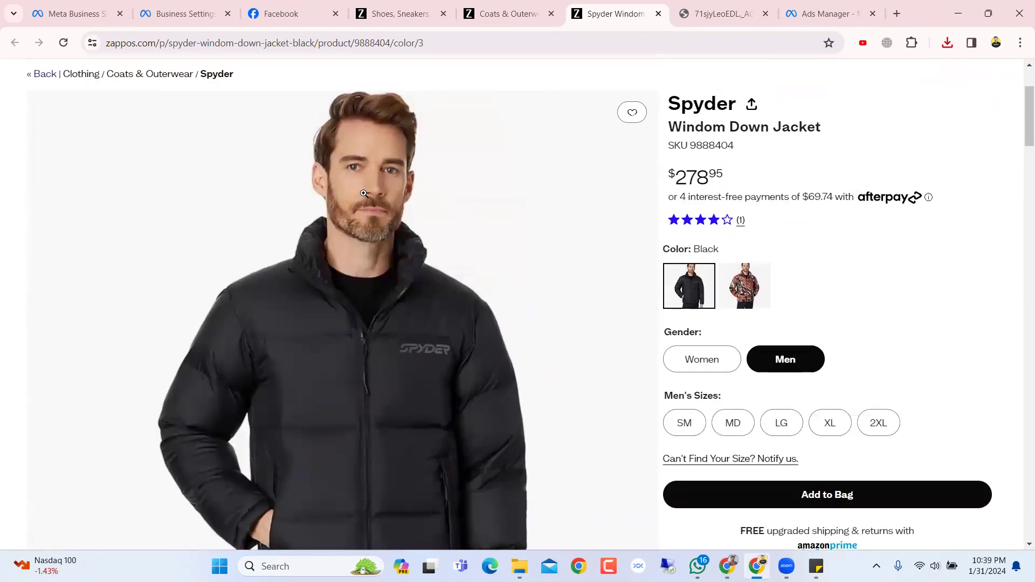
pyautogui.scroll(2, 364, 194)
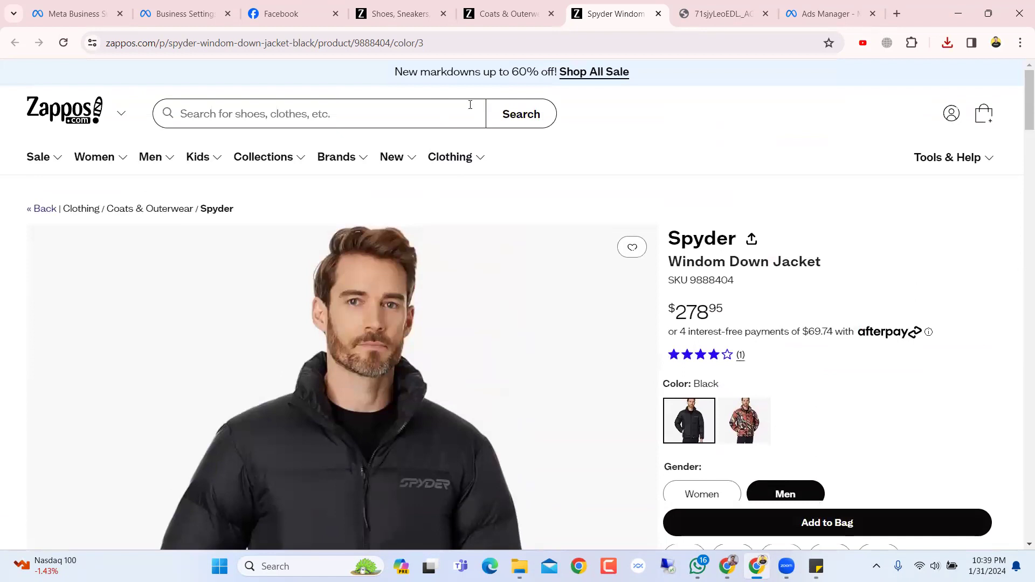
pyautogui.scroll(-1, 561, 202)
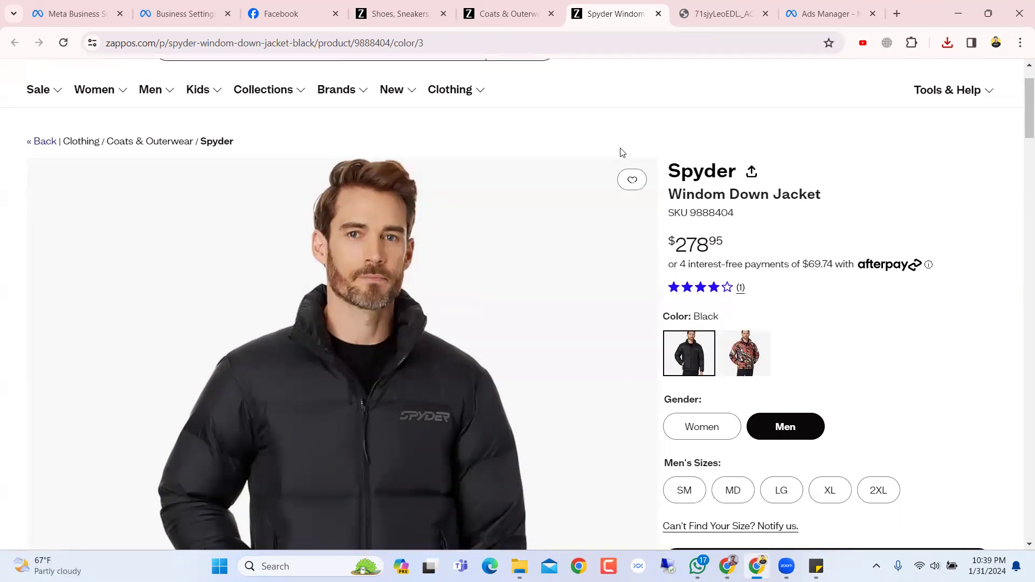
pyautogui.scroll(-2, 493, 139)
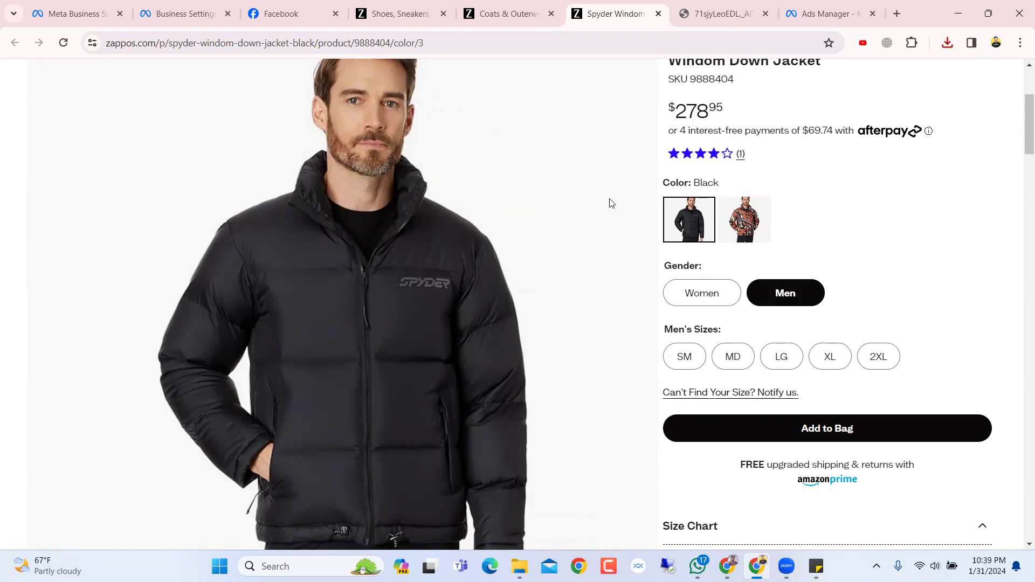
pyautogui.scroll(3, 611, 203)
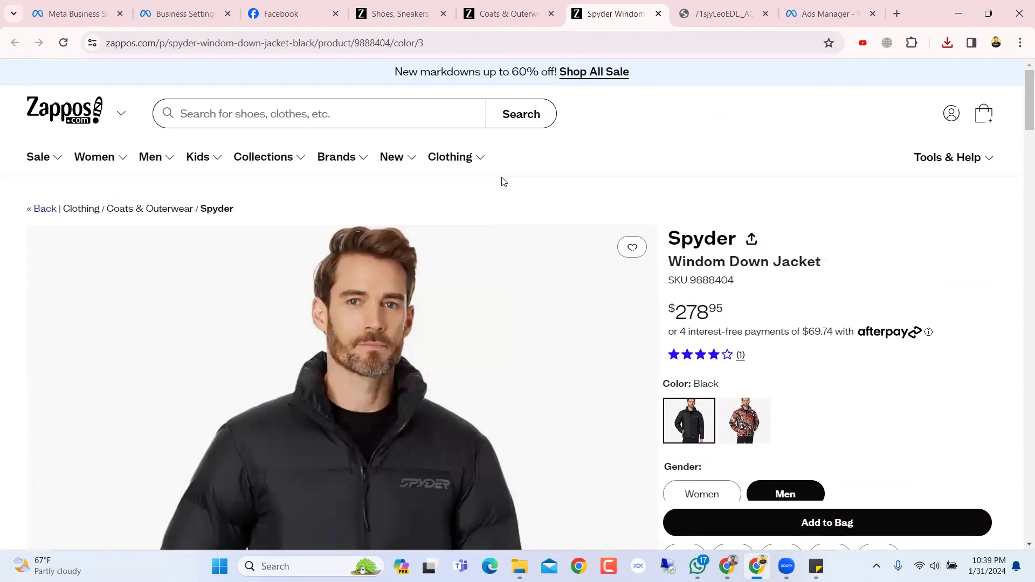
pyautogui.scroll(-7, 447, 211)
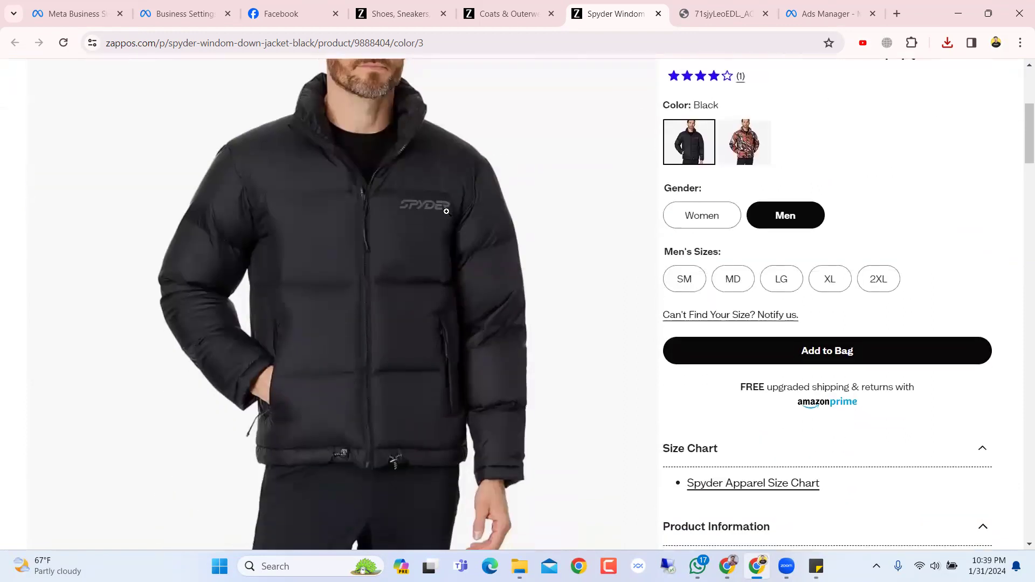
pyautogui.scroll(7, 446, 210)
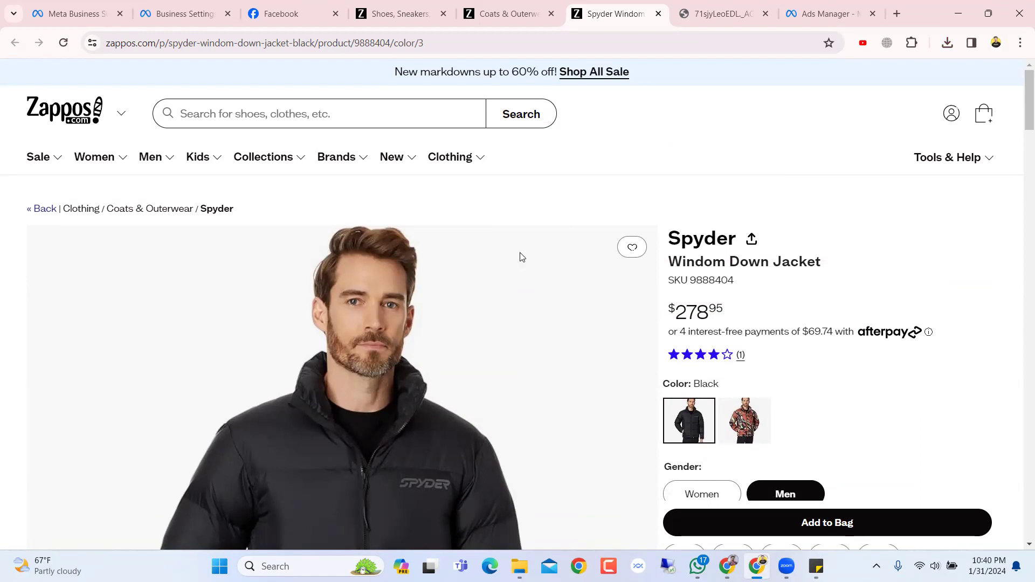
pyautogui.scroll(-1, 745, 270)
pyautogui.scroll(1, 802, 161)
pyautogui.scroll(-10, 512, 286)
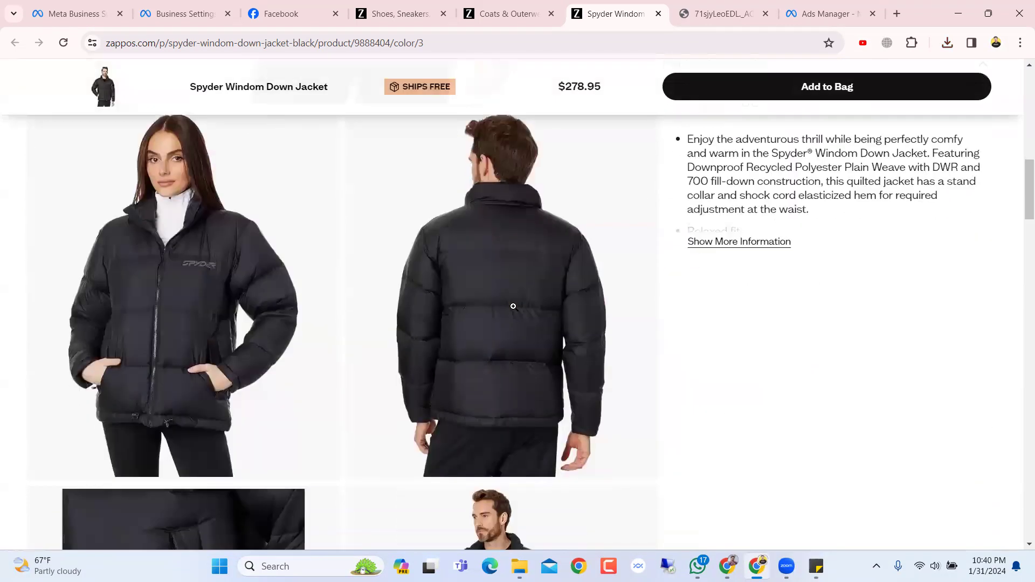
# Switch back to Ads Manager and go to the Ad creative section of the New Traffic ad.
pyautogui.scroll(10, 512, 306)
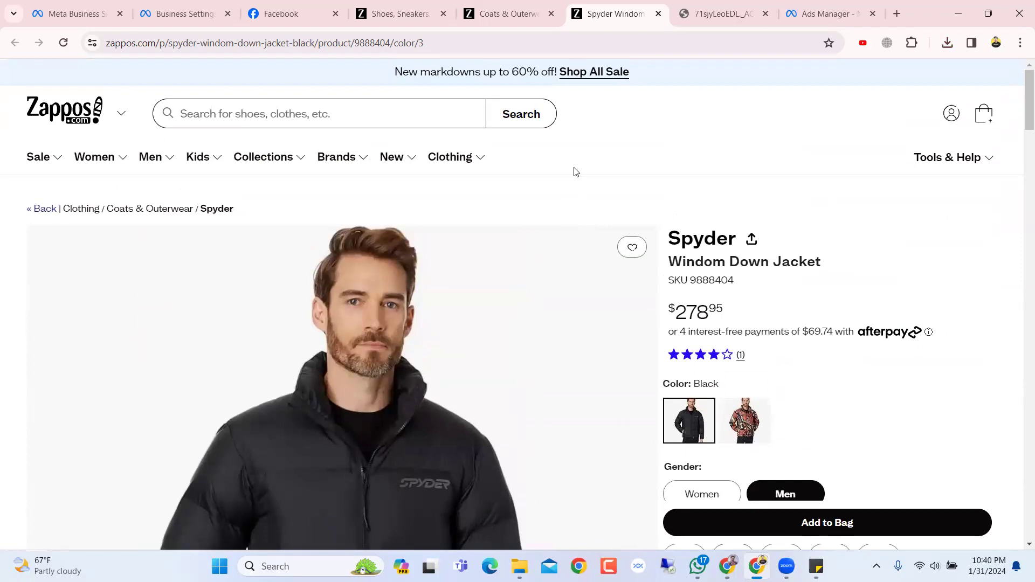
pyautogui.scroll(-2, 577, 176)
pyautogui.scroll(2, 519, 220)
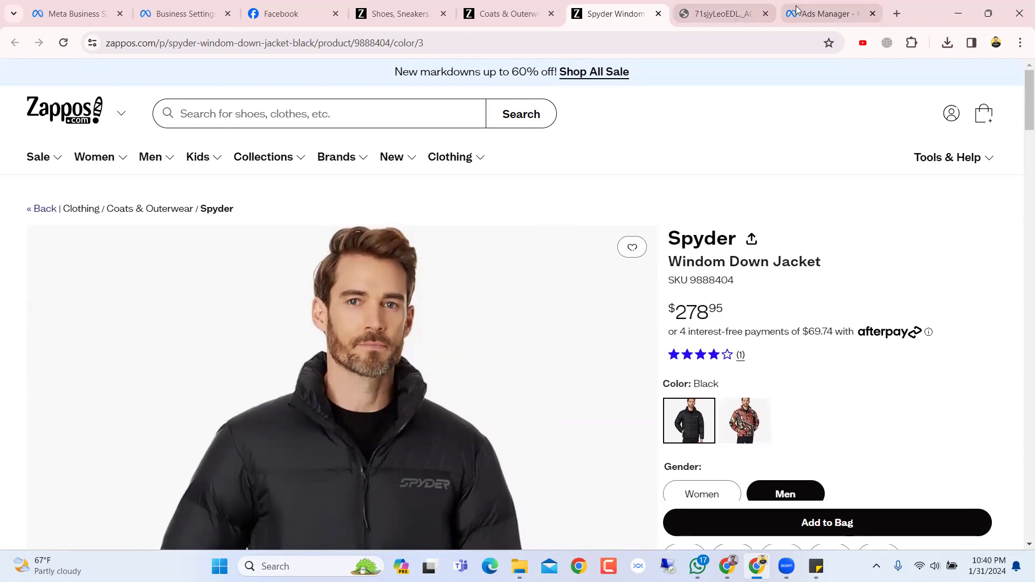
pyautogui.click(830, 13)
pyautogui.scroll(-2, 454, 338)
pyautogui.scroll(-1, 454, 337)
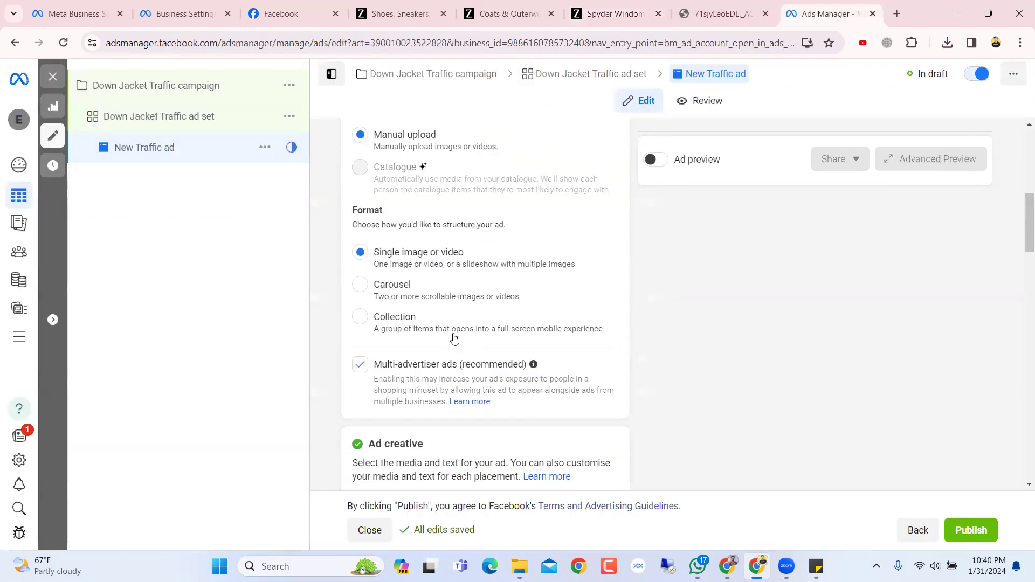
pyautogui.scroll(2, 442, 345)
pyautogui.scroll(-1, 423, 356)
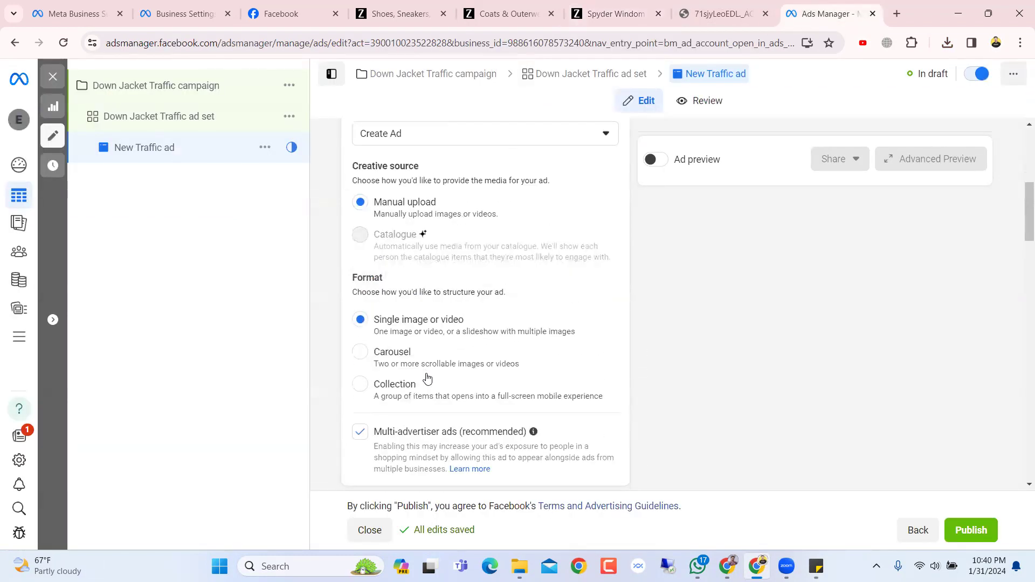
pyautogui.scroll(-7, 426, 377)
pyautogui.scroll(3, 425, 366)
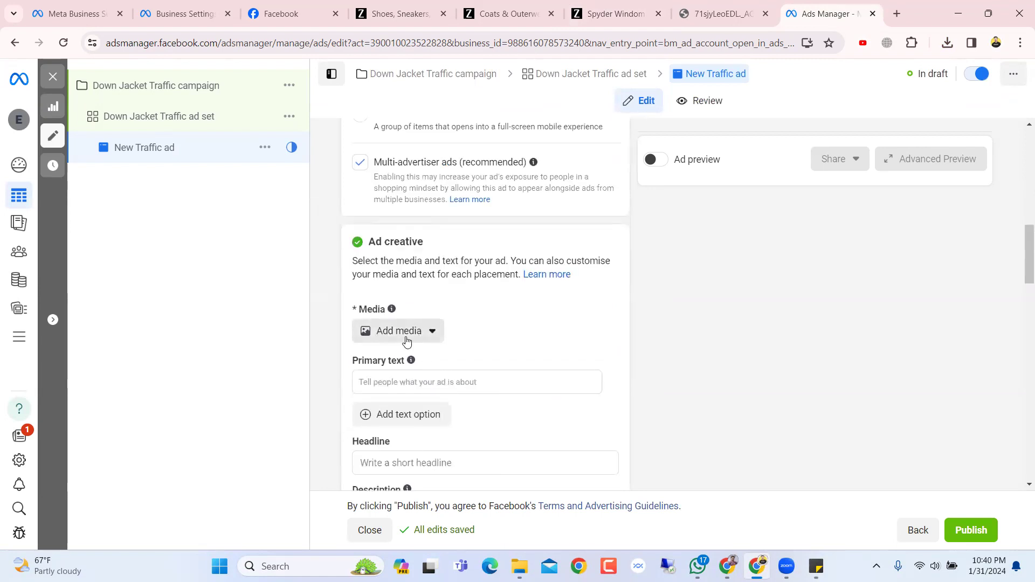
# Upload the multicoloured jacket image 71sjyLeoEDL._AC_SR736,920_ from Downloads as the ad's media.
pyautogui.click(406, 339)
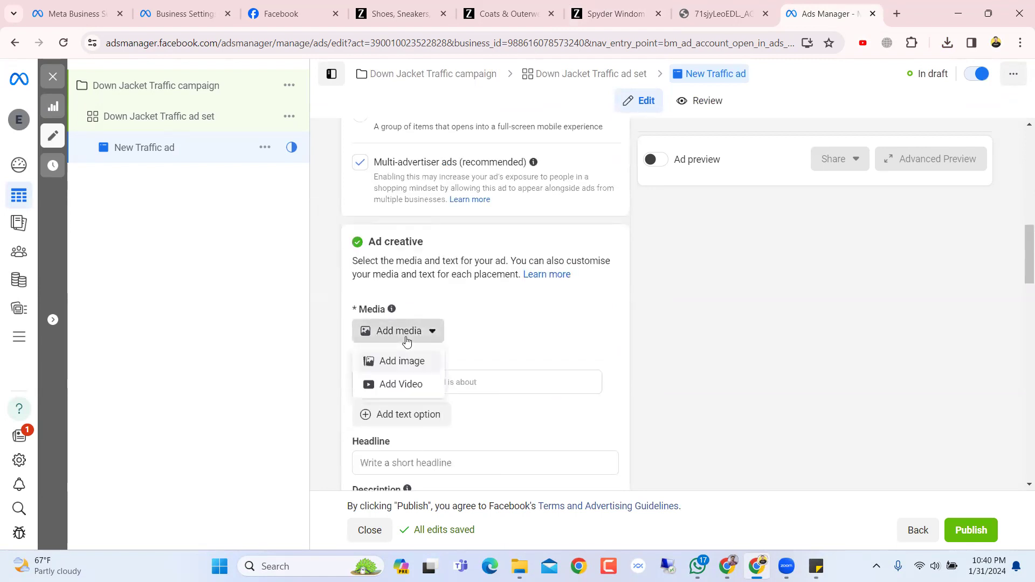
pyautogui.click(407, 367)
pyautogui.click(867, 188)
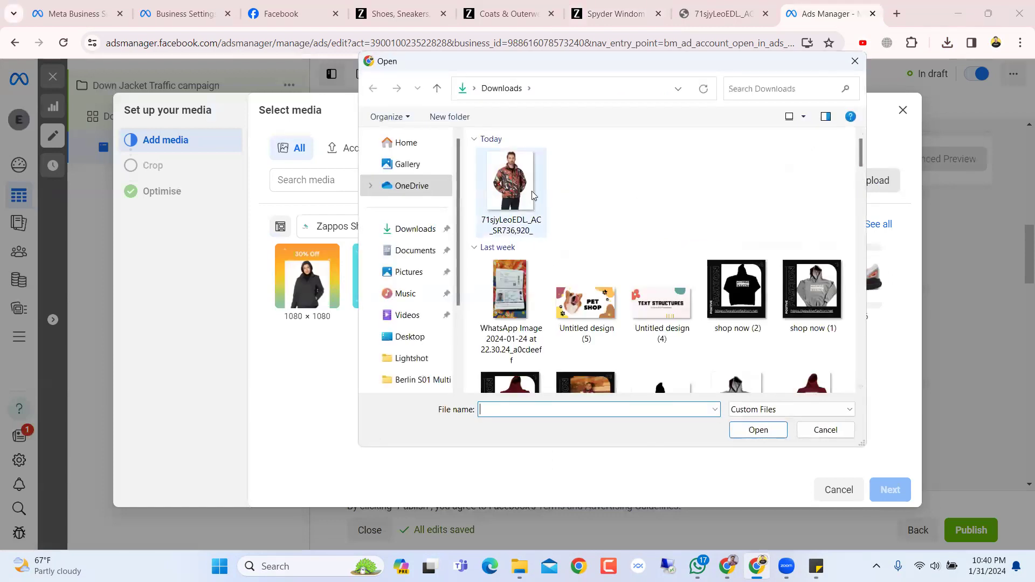
pyautogui.click(523, 193)
pyautogui.click(780, 429)
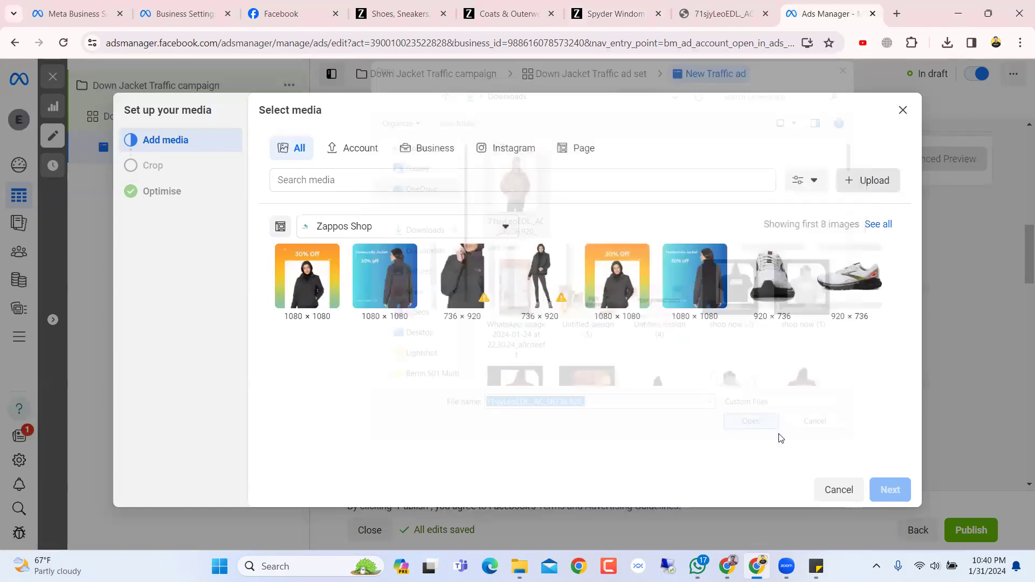
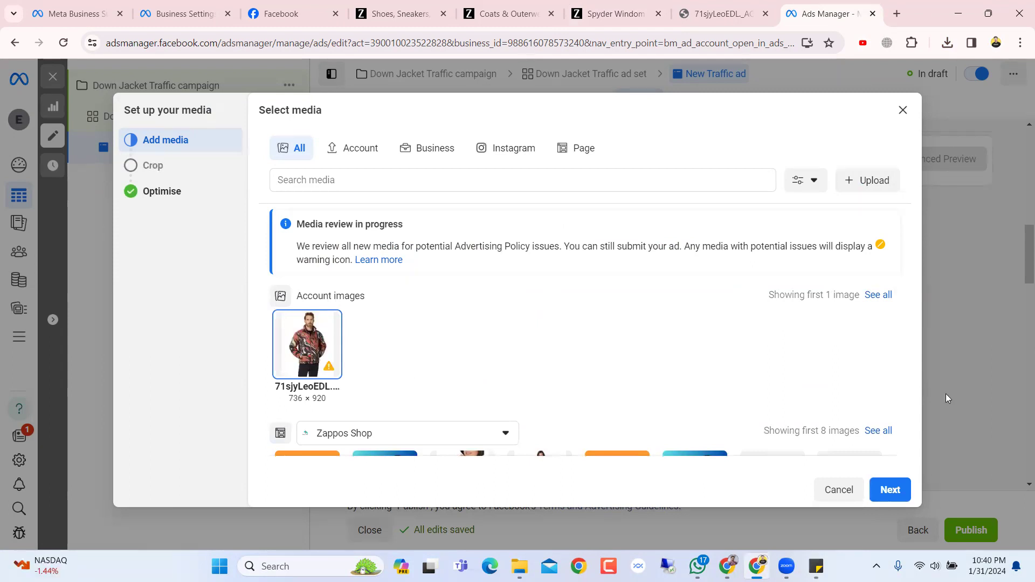
# Proceed to the placement crops and adjust the 9:16 crop for Stories and Reels, Apps and sites so the jacket is framed.
pyautogui.click(895, 489)
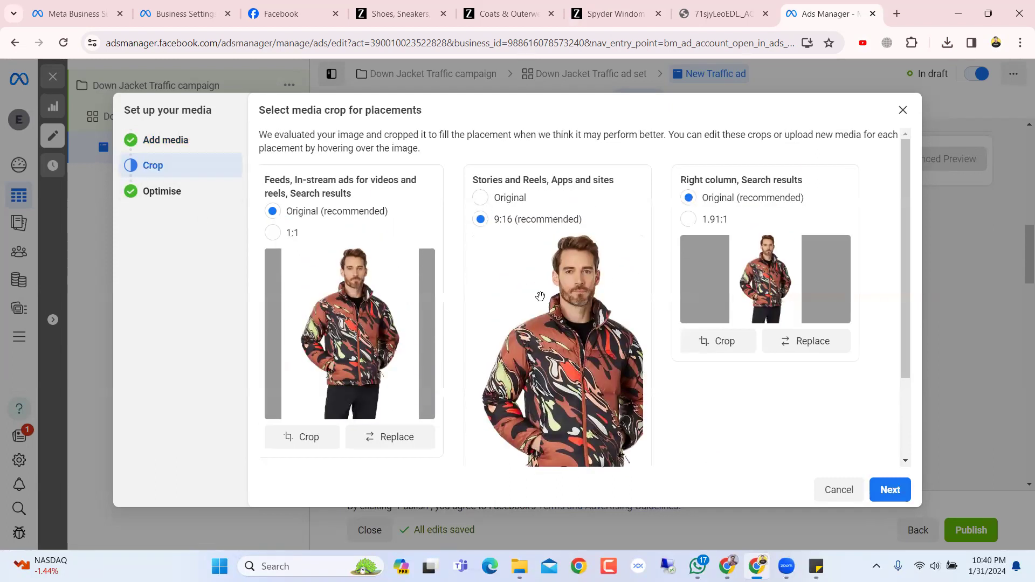
pyautogui.scroll(-1, 540, 296)
pyautogui.scroll(-1, 540, 296)
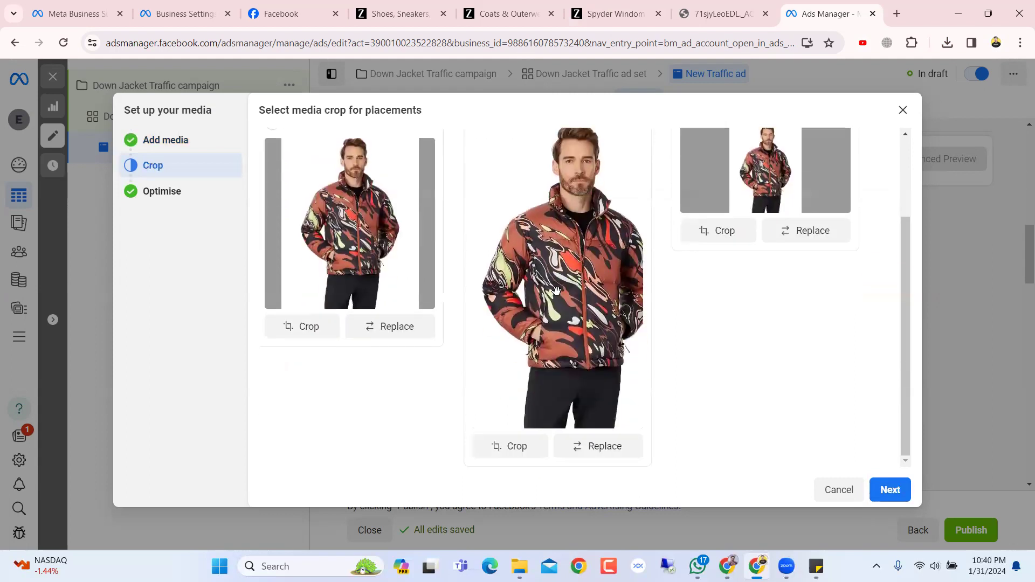
pyautogui.click(516, 446)
pyautogui.moveTo(547, 345); pyautogui.dragTo(549, 345)
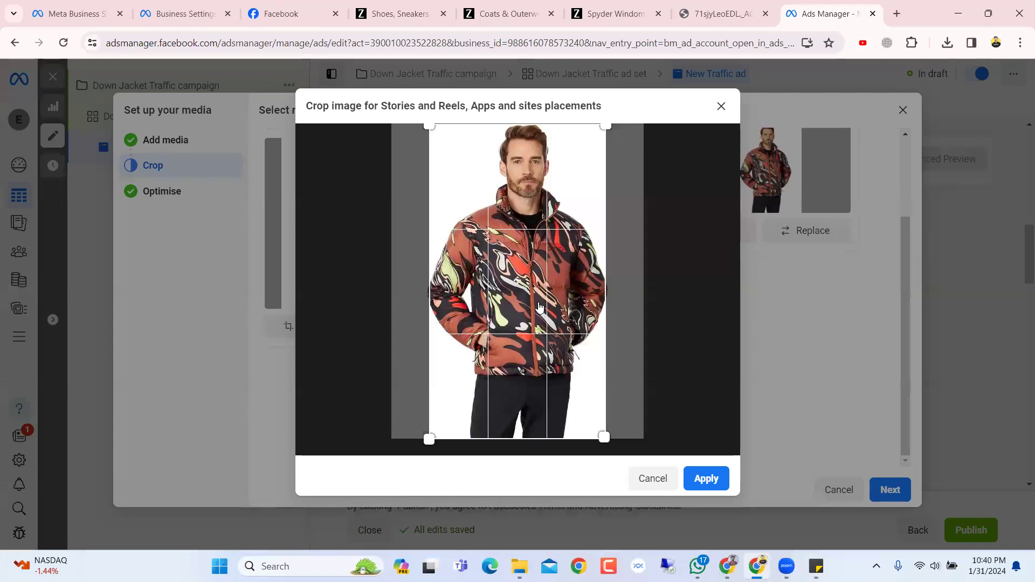
pyautogui.moveTo(528, 293); pyautogui.dragTo(529, 296)
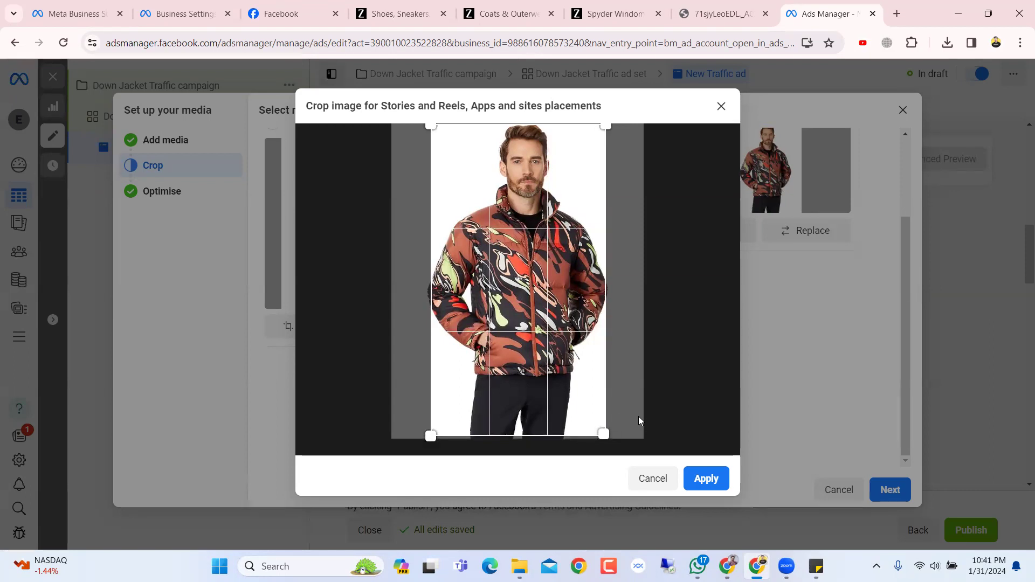
pyautogui.click(705, 478)
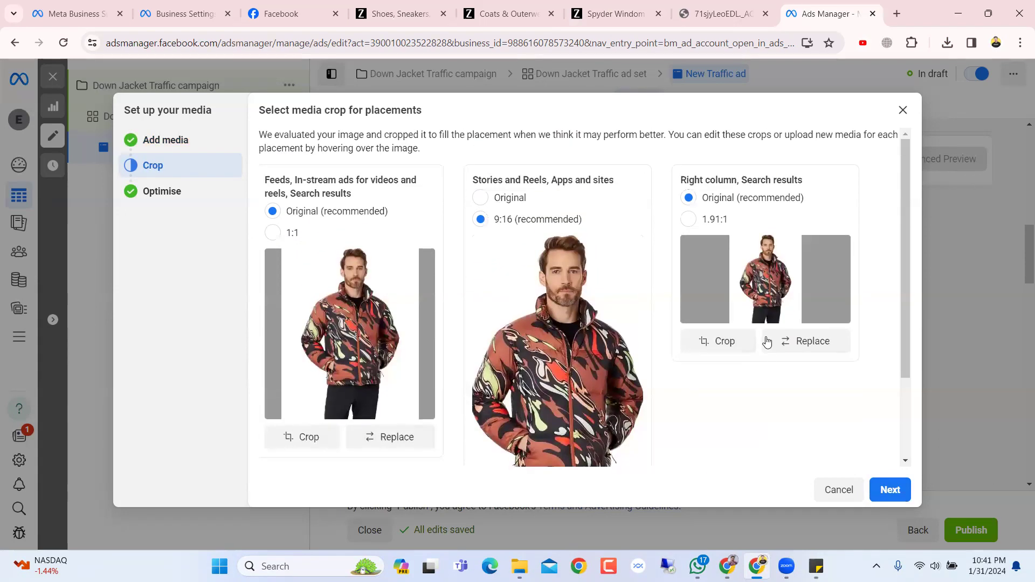
# Crop the image to 1.91:1 from the head down for Right column placements and to 1:1 for Feeds placements.
pyautogui.click(728, 340)
pyautogui.moveTo(591, 303); pyautogui.dragTo(594, 209)
pyautogui.click(706, 478)
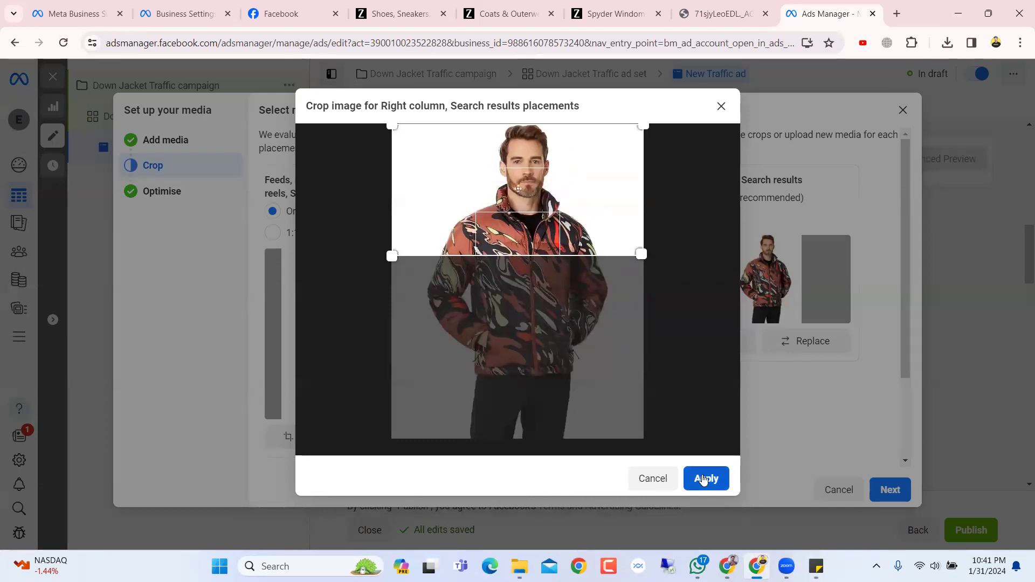
pyautogui.scroll(-2, 462, 411)
pyautogui.scroll(2, 462, 412)
pyautogui.click(326, 437)
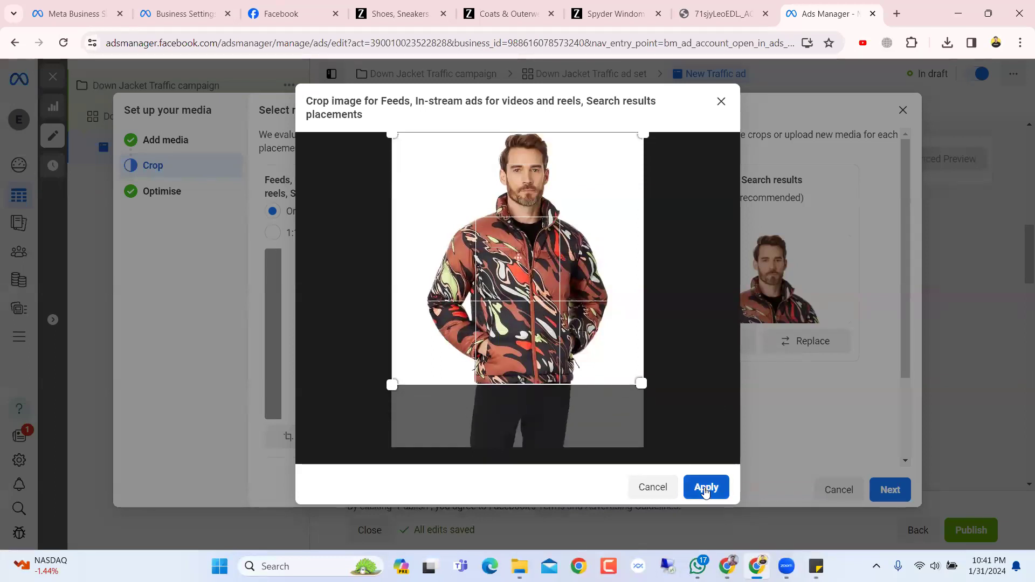
pyautogui.click(704, 487)
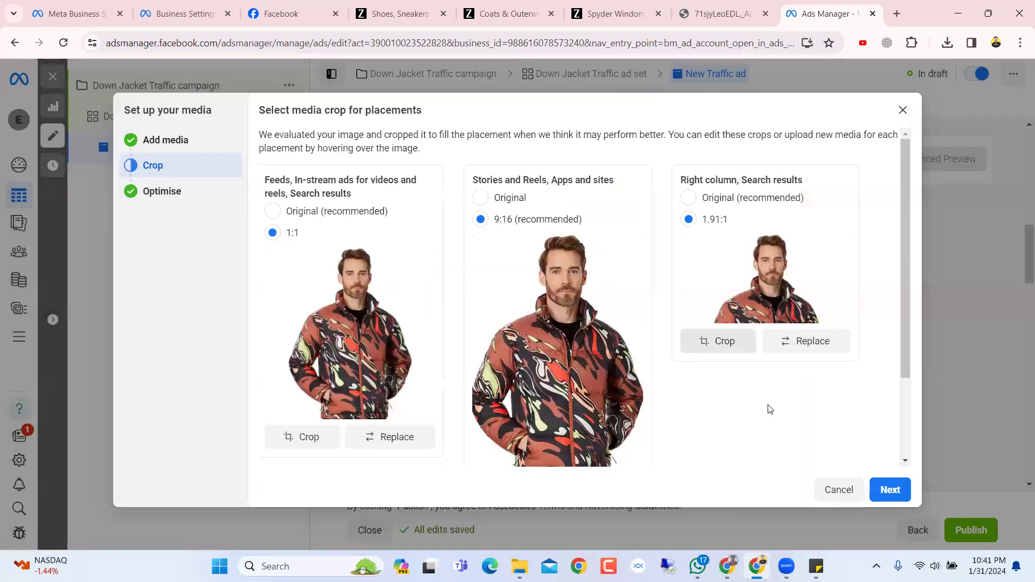
# Review the Advantage+ creative optimisations for the jacket image and finish the media setup.
pyautogui.click(890, 490)
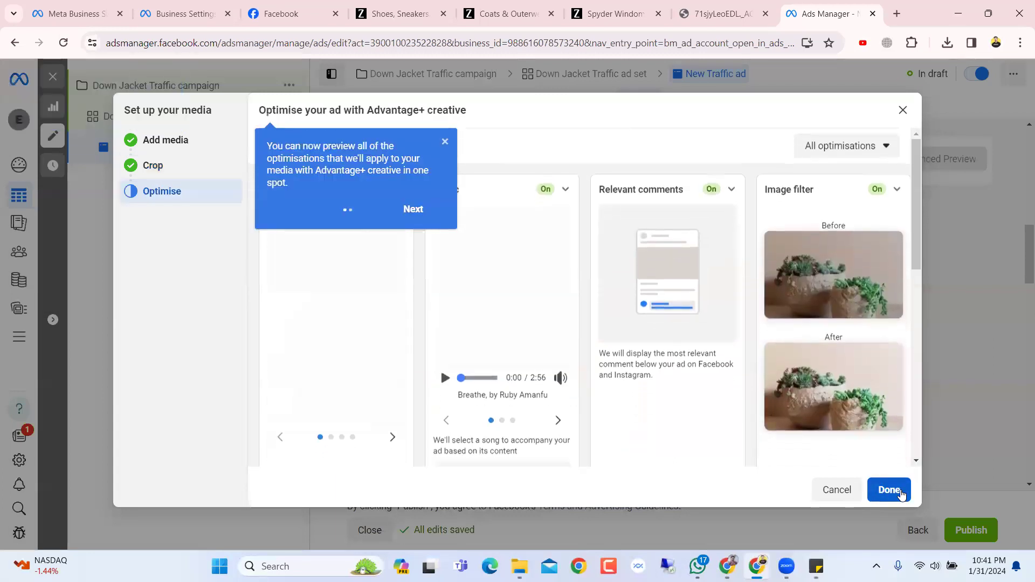
pyautogui.click(412, 209)
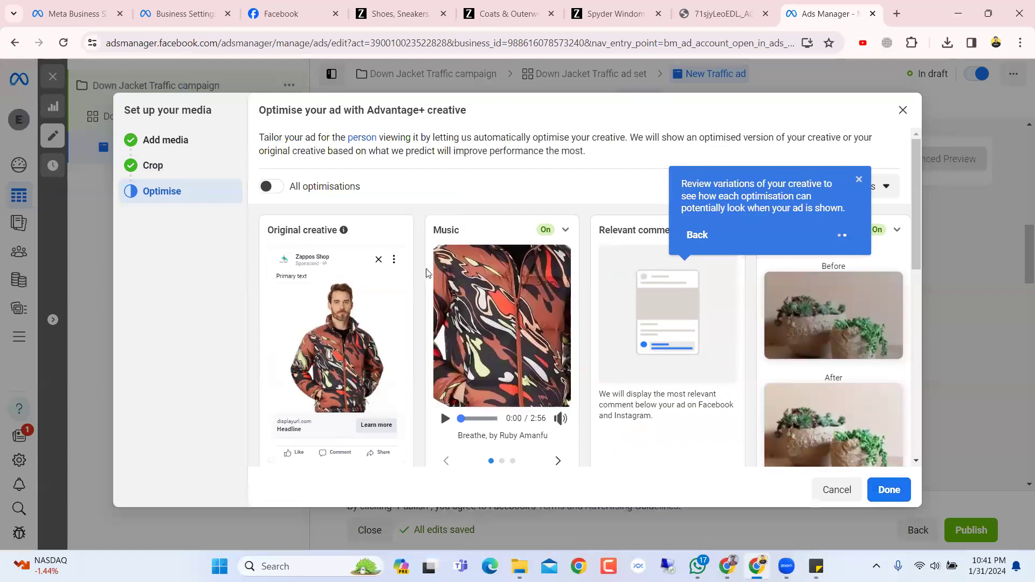
pyautogui.scroll(-6, 426, 278)
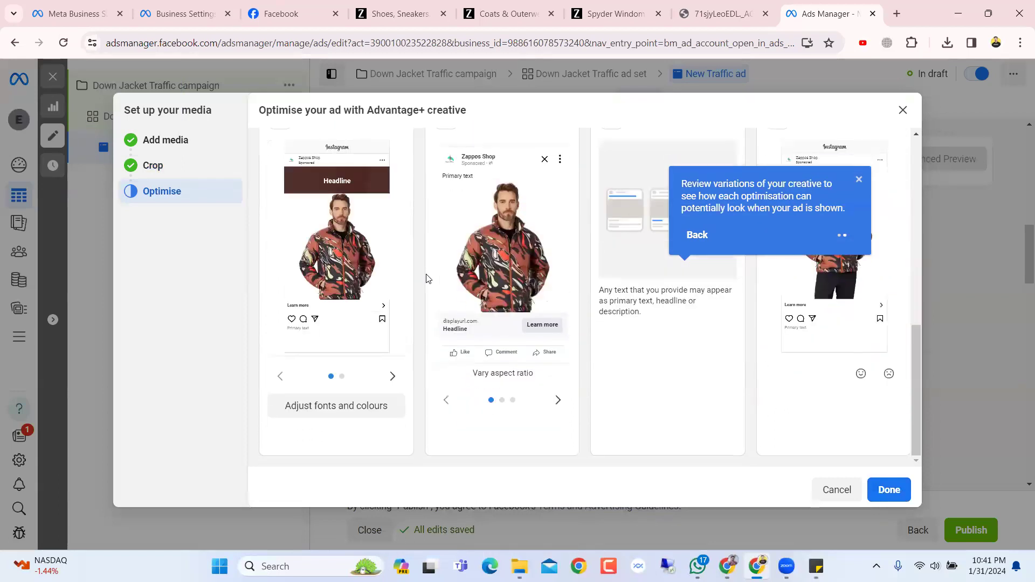
pyautogui.scroll(8, 426, 278)
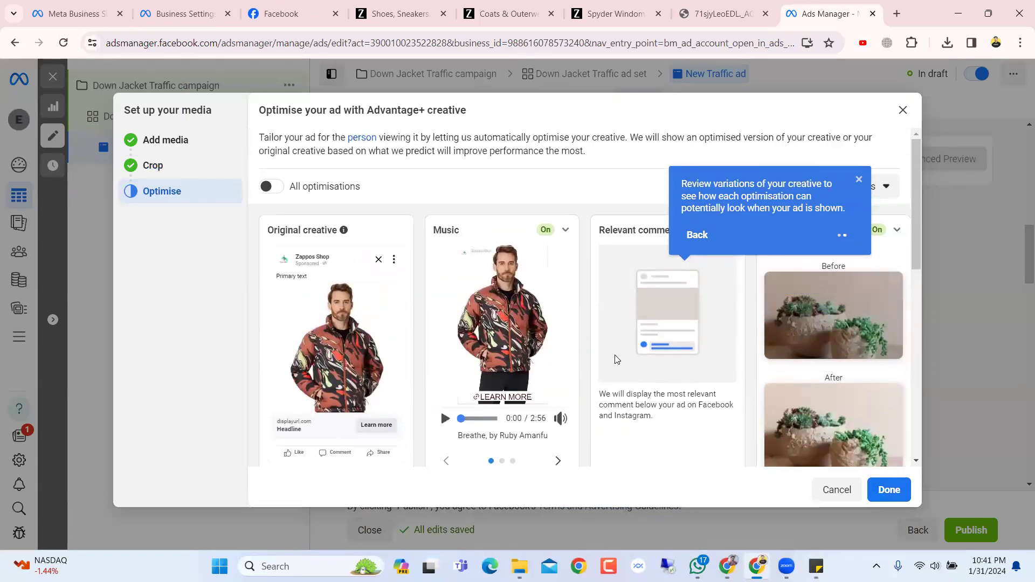
pyautogui.click(895, 491)
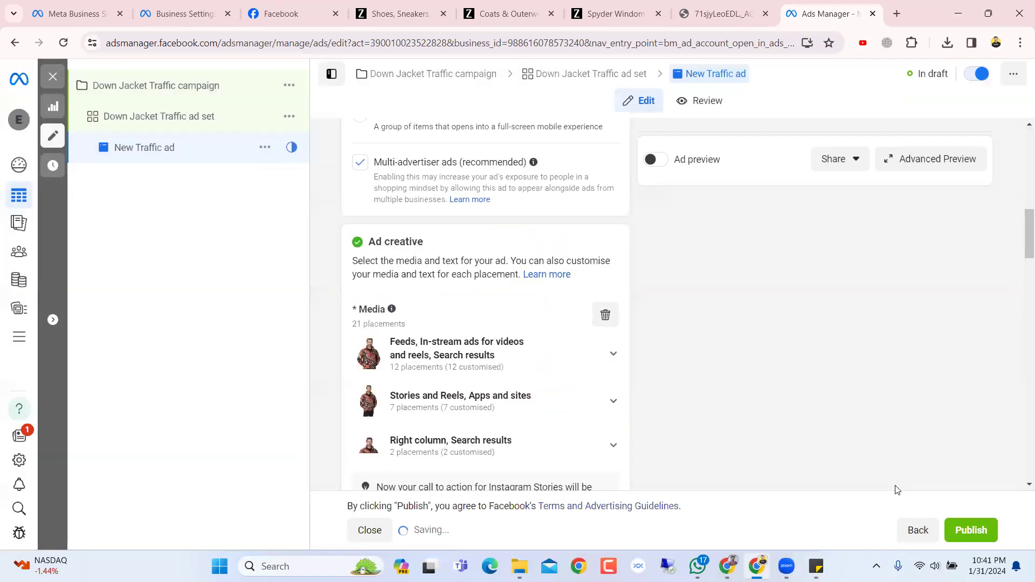
# Turn on the ad preview and look over the placements and Advantage+ creative summary.
pyautogui.scroll(-5, 529, 349)
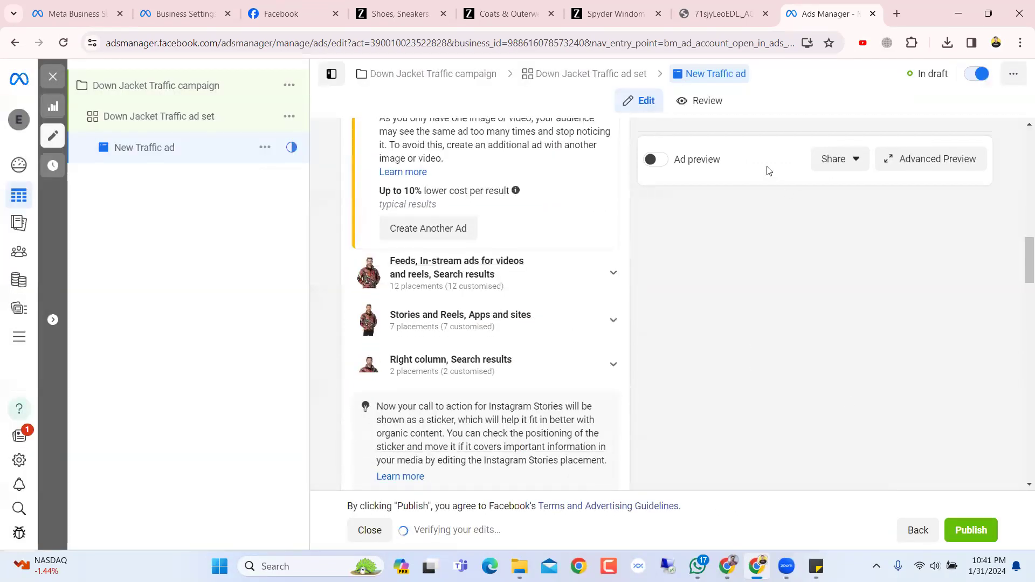
pyautogui.click(663, 158)
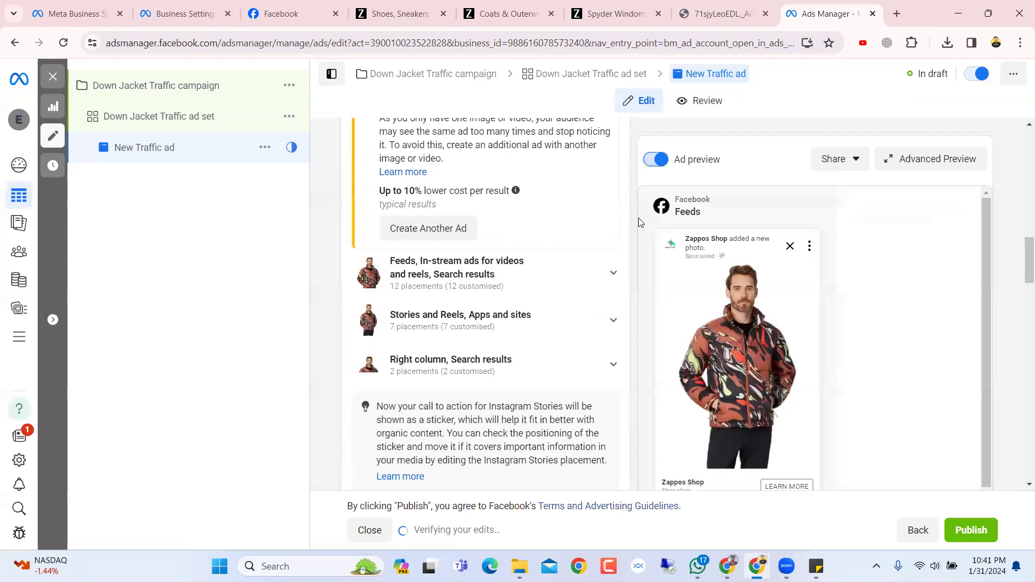
pyautogui.scroll(-1, 791, 327)
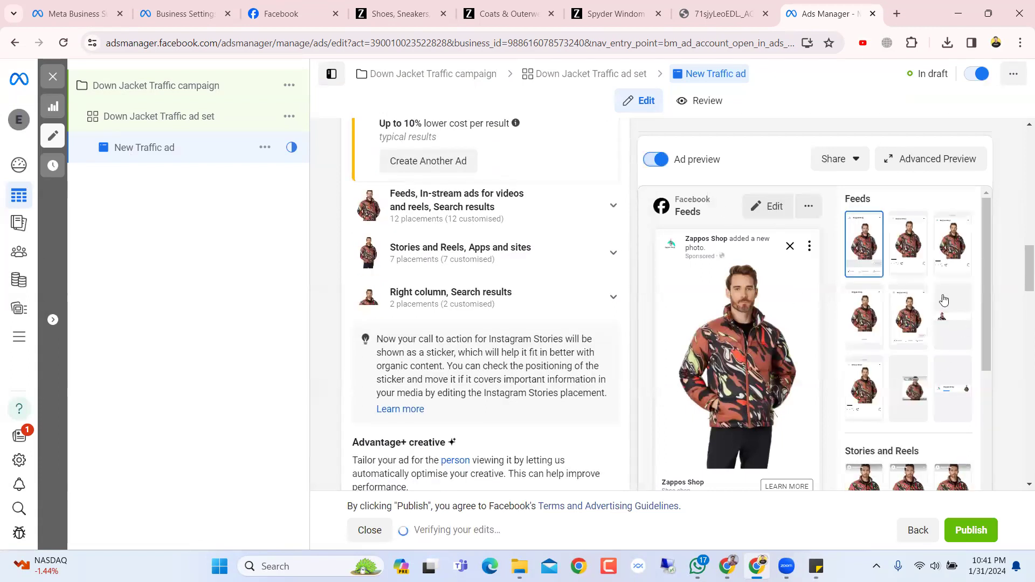
pyautogui.scroll(-4, 815, 340)
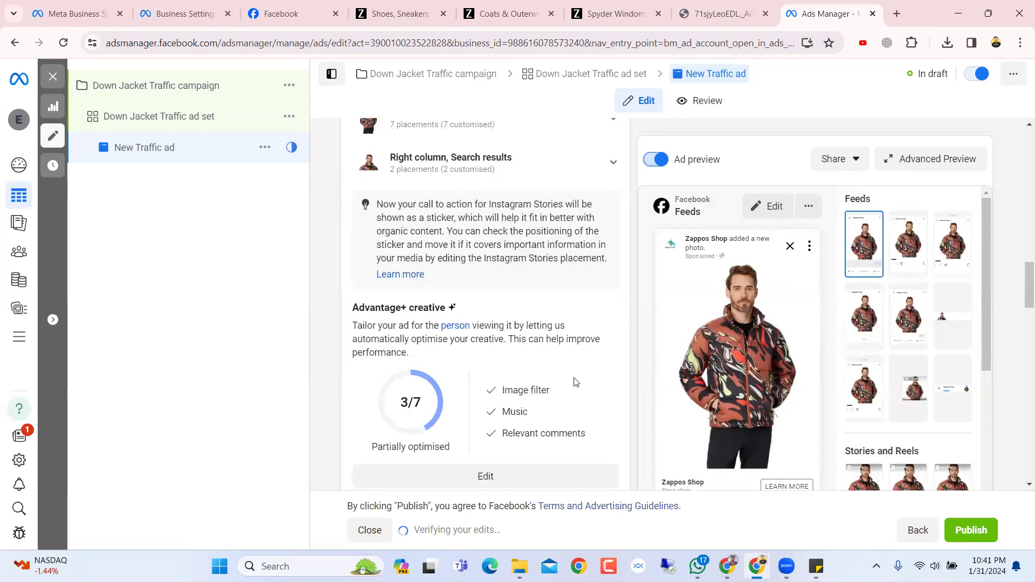
# Dismiss the media recommendation about too few ad creatives and recheck the Ad creative section.
pyautogui.scroll(6, 571, 388)
pyautogui.scroll(4, 569, 396)
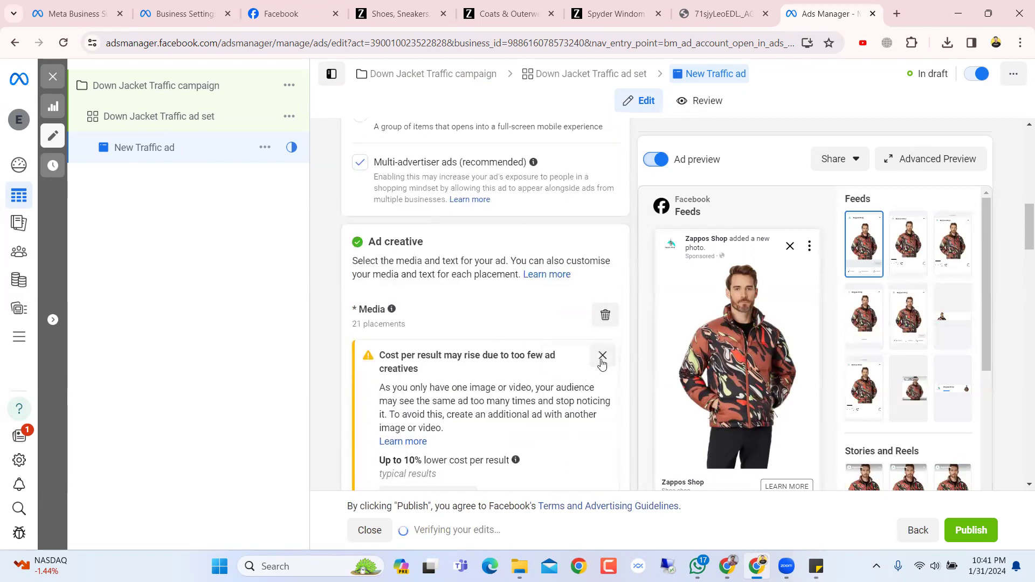
pyautogui.click(602, 357)
pyautogui.scroll(-5, 468, 421)
pyautogui.scroll(-5, 468, 421)
pyautogui.scroll(5, 468, 421)
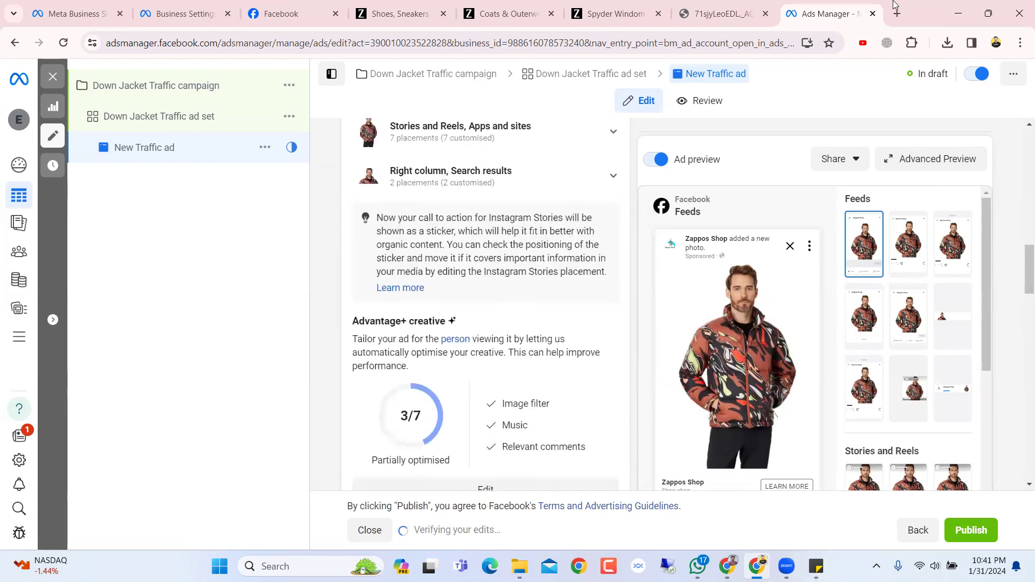
# Return to the Windom Down Jacket product page on Zappos and examine the black version's photos and details.
pyautogui.click(703, 4)
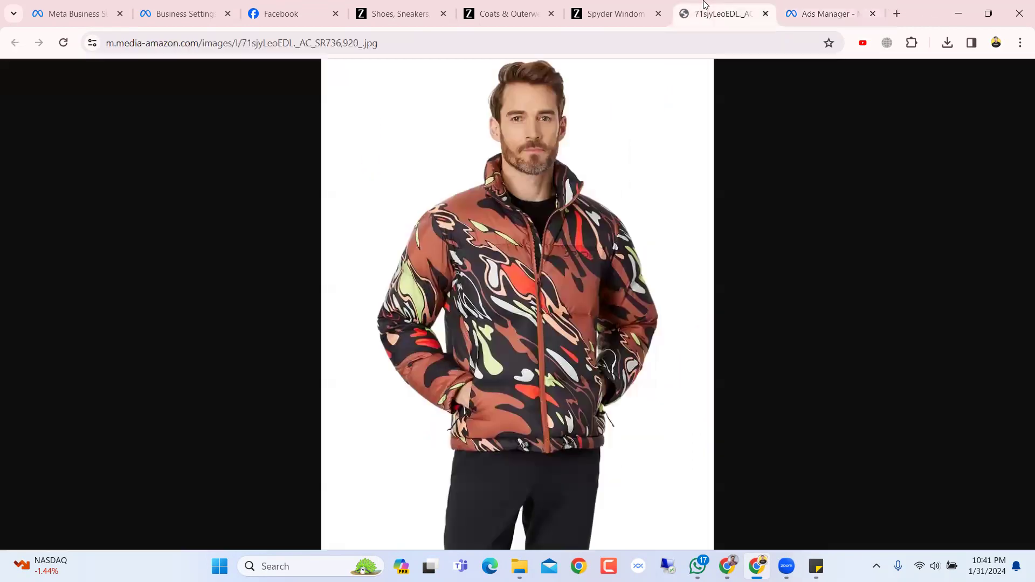
pyautogui.click(642, 7)
pyautogui.scroll(-3, 558, 302)
pyautogui.scroll(2, 587, 329)
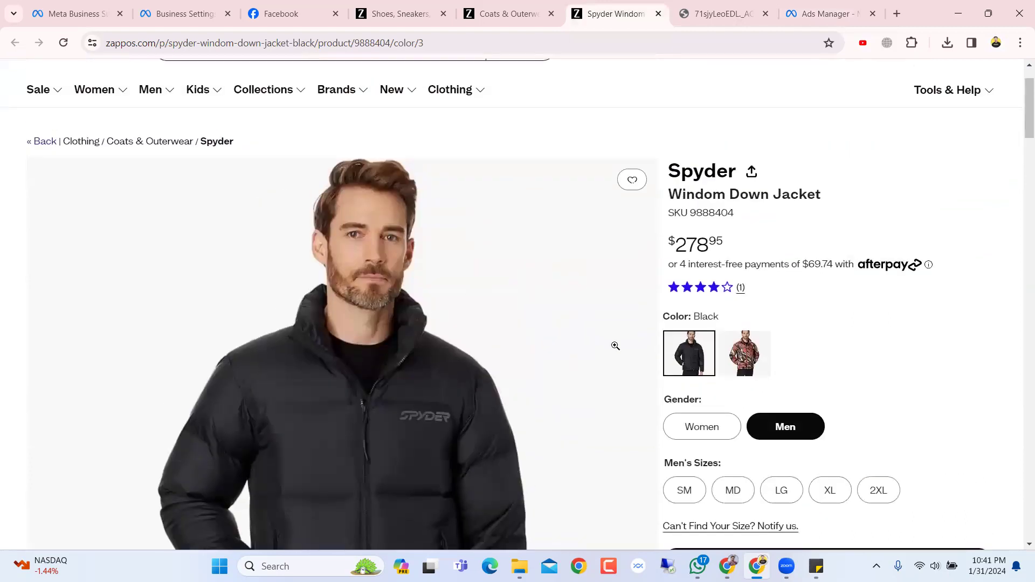
pyautogui.scroll(-6, 703, 328)
pyautogui.scroll(5, 704, 327)
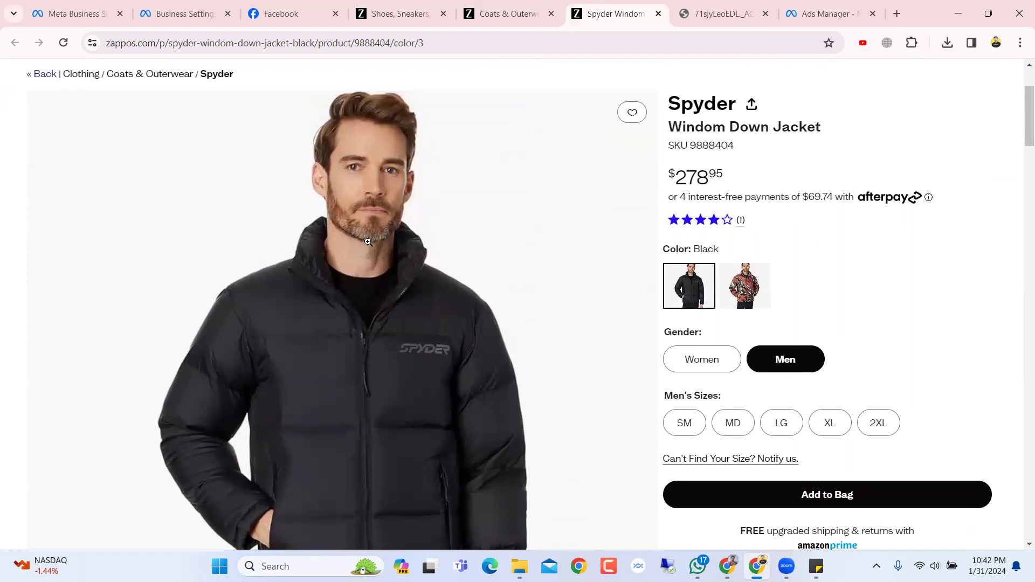
pyautogui.scroll(-4, 371, 270)
pyautogui.scroll(4, 374, 318)
pyautogui.scroll(-1, 492, 330)
# Switch the jacket's colour to Multi and back to Black, and open the black jacket's main photo in a separate browser tab.
pyautogui.click(744, 227)
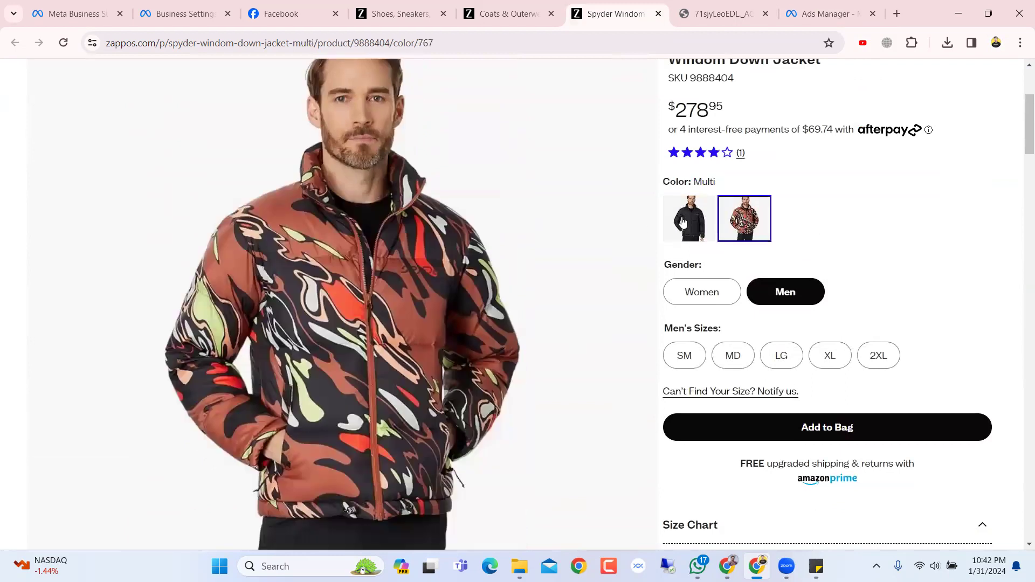
pyautogui.scroll(-1, 647, 226)
pyautogui.click(688, 221)
pyautogui.scroll(-5, 417, 356)
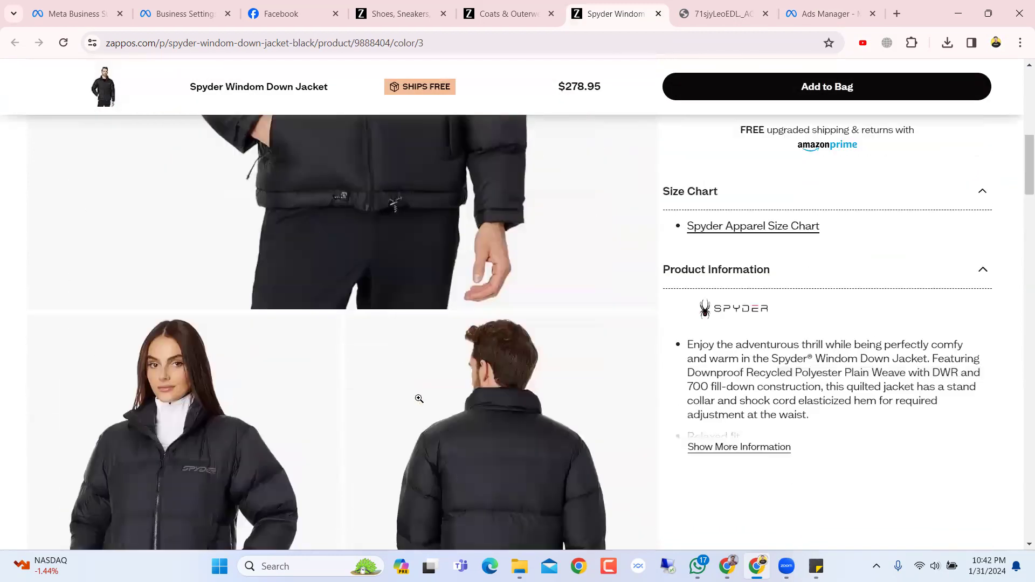
pyautogui.scroll(5, 418, 270)
pyautogui.rightClick(416, 141)
pyautogui.click(462, 151)
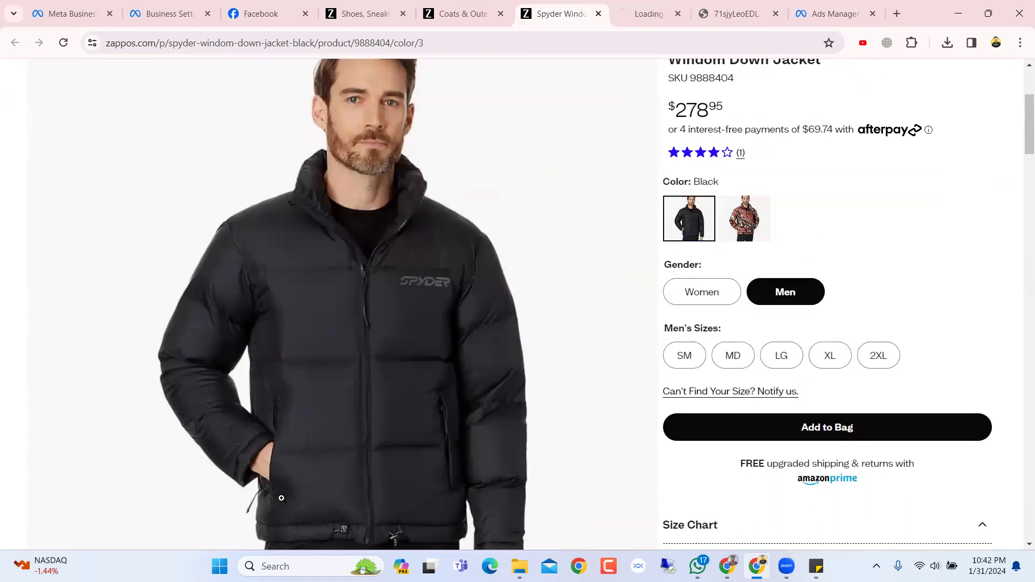
# Save the opened black jacket photo to the Downloads folder as the JPEG 61CbosTFSiL._AC_SR736,920_.
pyautogui.click(646, 5)
pyautogui.rightClick(409, 235)
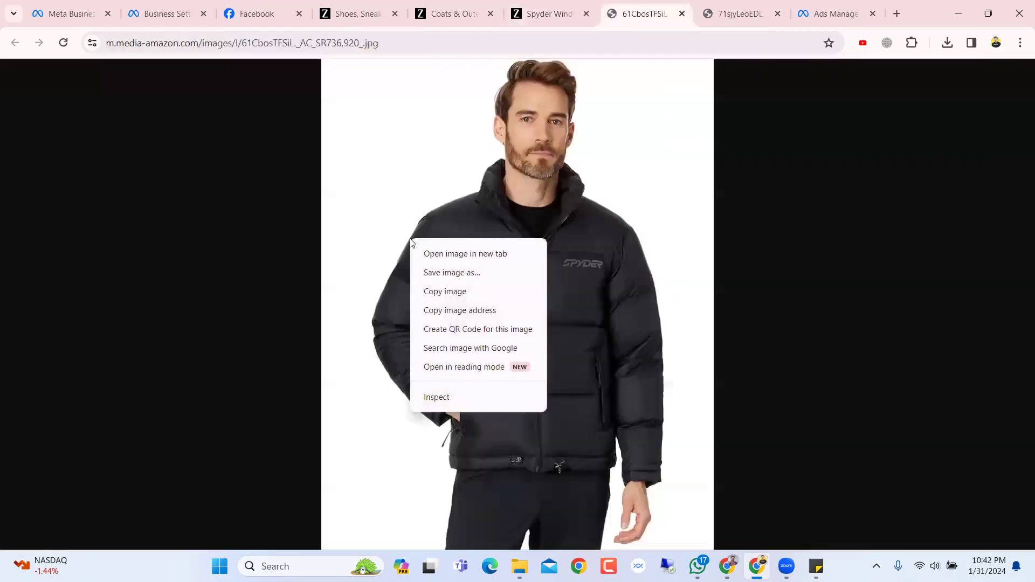
pyautogui.click(441, 274)
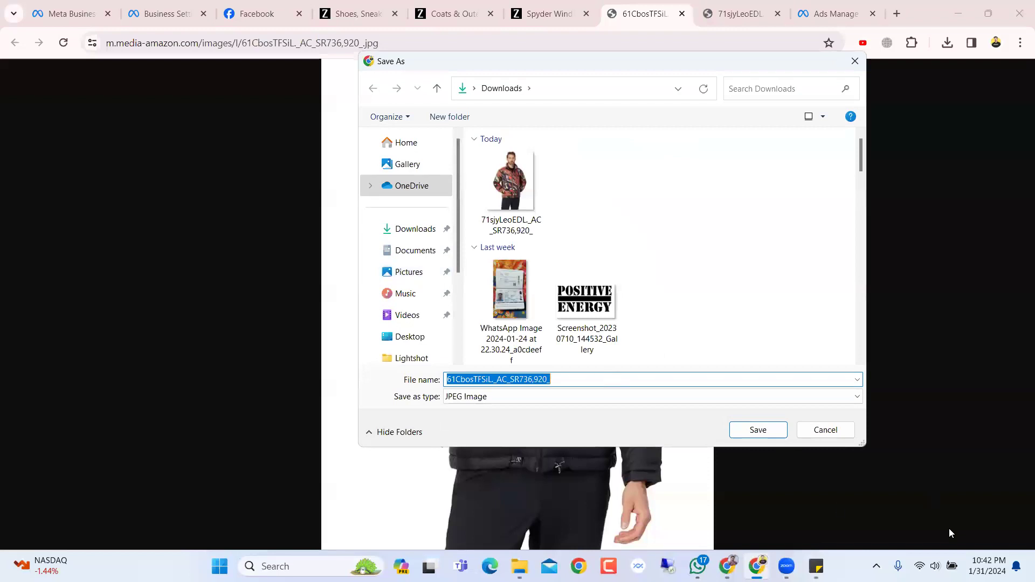
pyautogui.click(740, 433)
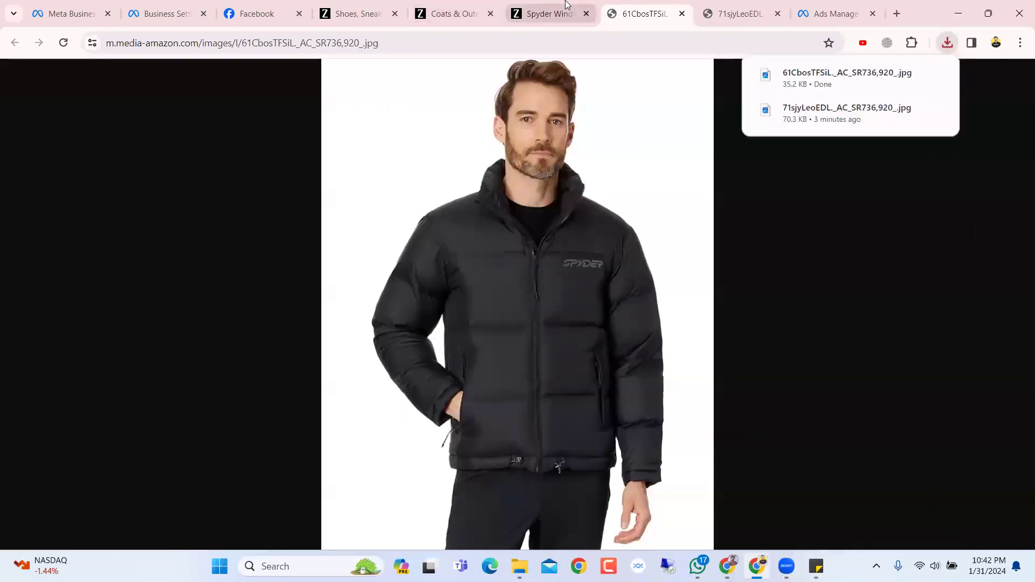
pyautogui.click(544, 12)
pyautogui.click(496, 4)
pyautogui.click(368, 6)
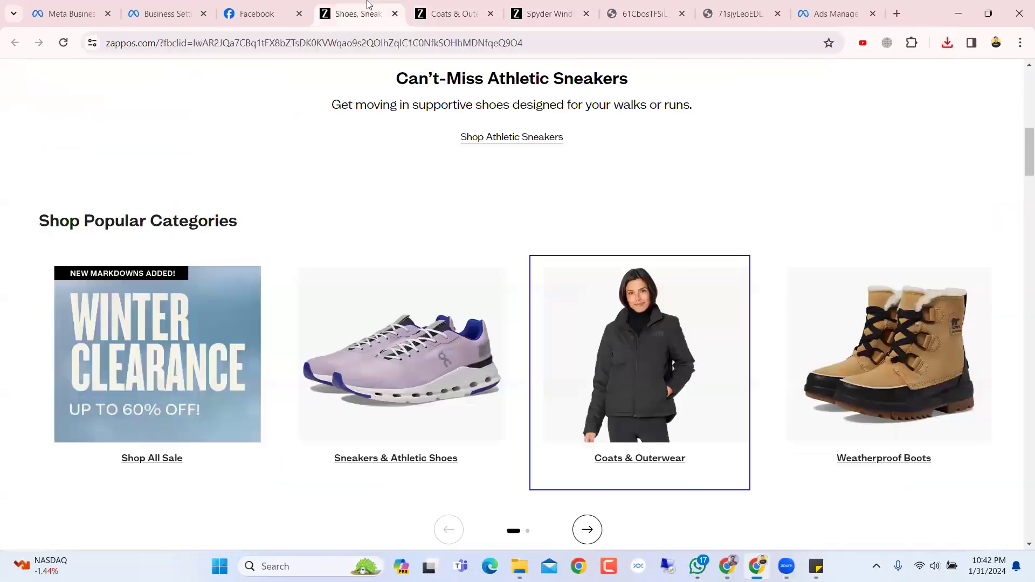
pyautogui.click(545, 12)
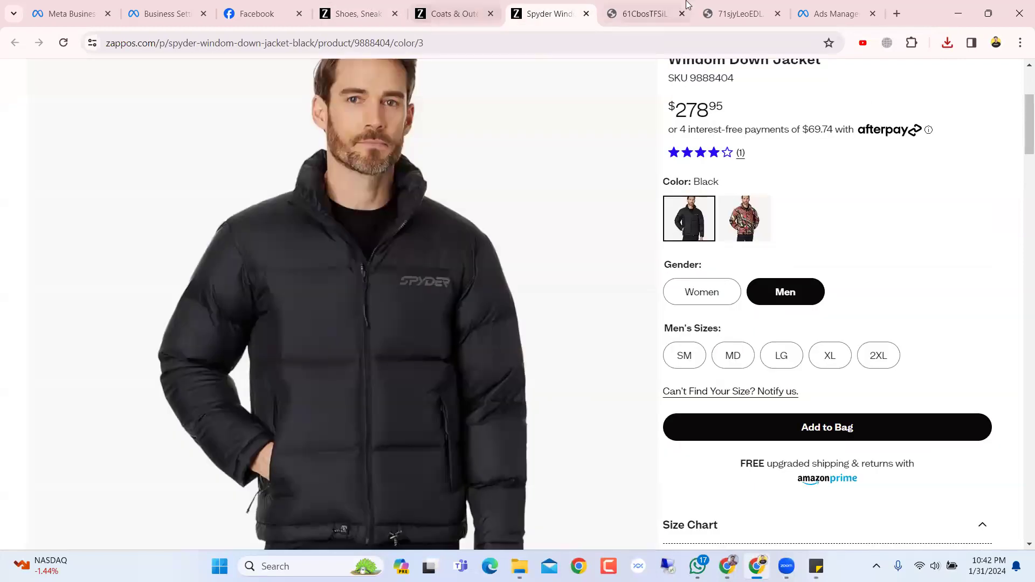
# Return to Ads Manager and change the New Traffic ad's format to Carousel.
pyautogui.click(848, 4)
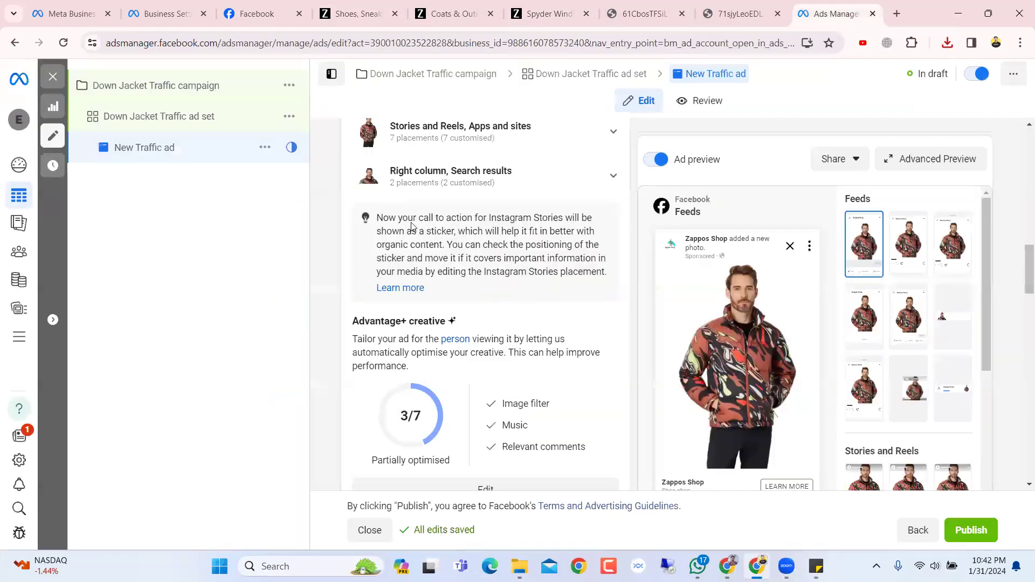
pyautogui.scroll(3, 412, 227)
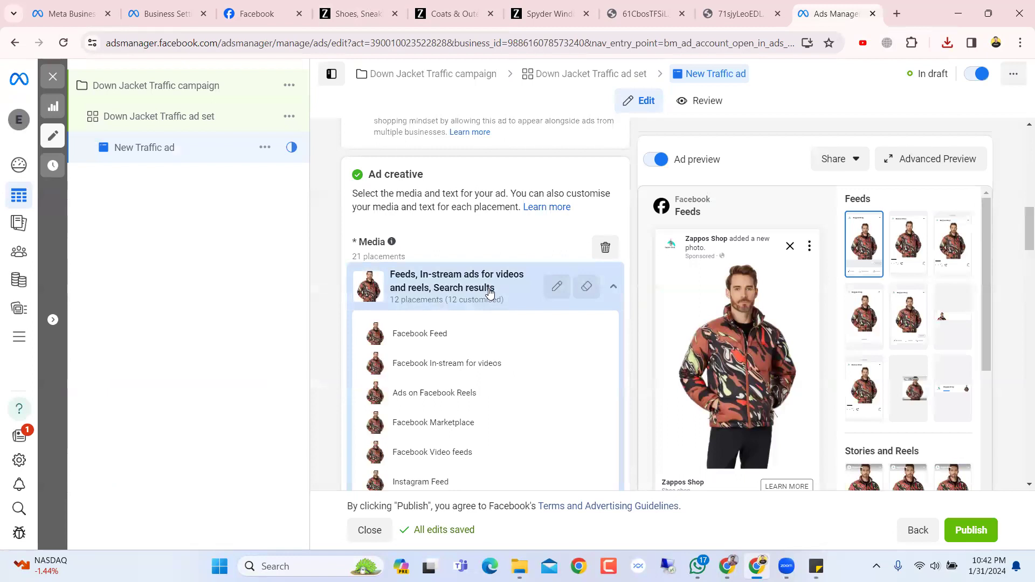
pyautogui.scroll(-7, 489, 293)
pyautogui.scroll(11, 492, 294)
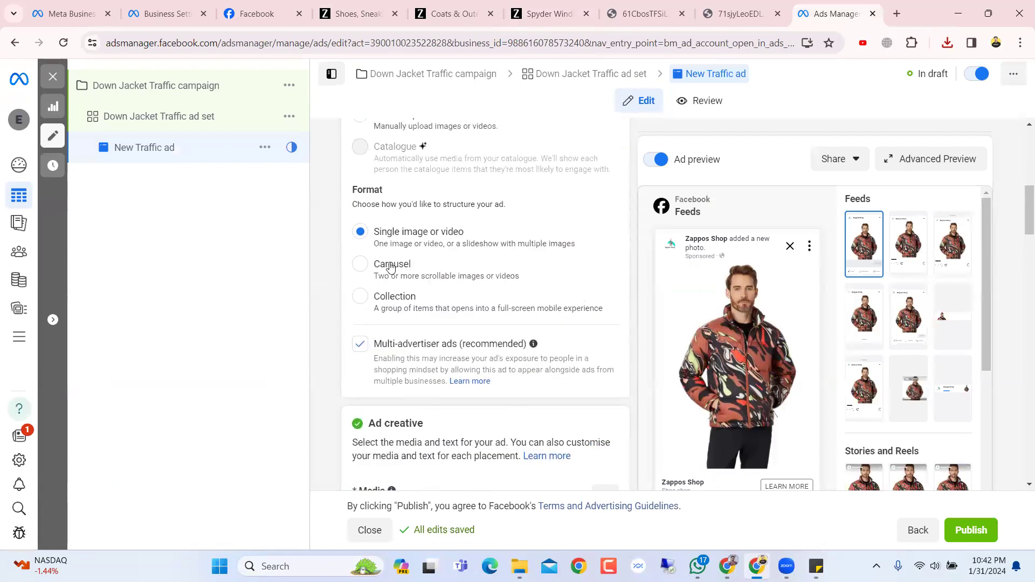
pyautogui.scroll(1, 399, 266)
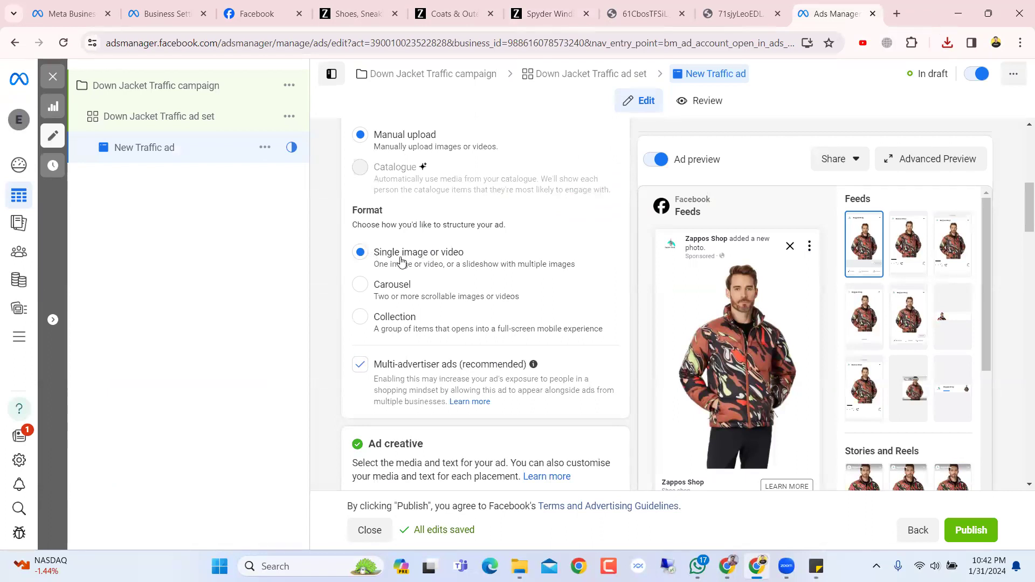
pyautogui.click(379, 290)
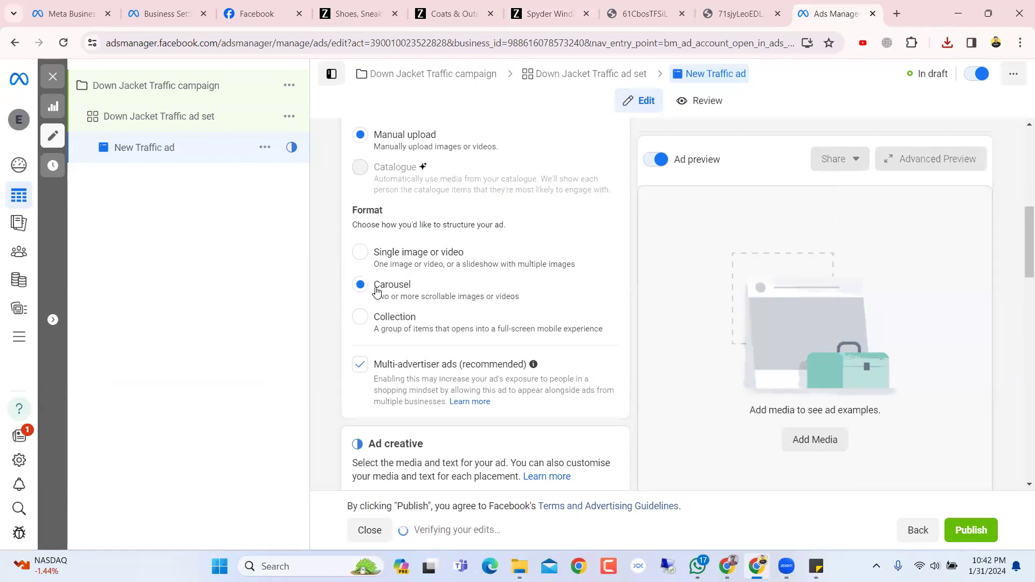
# Add an image card to the carousel by uploading the black jacket file 61CbosTFSiL._AC_SR736,920_, and collapse the card's details.
pyautogui.scroll(-6, 376, 291)
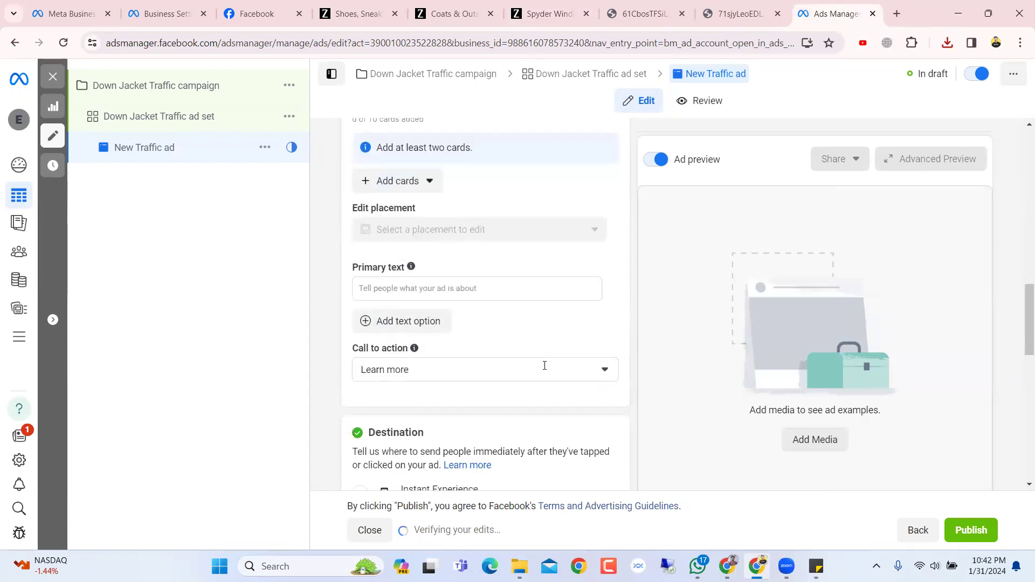
pyautogui.scroll(6, 543, 363)
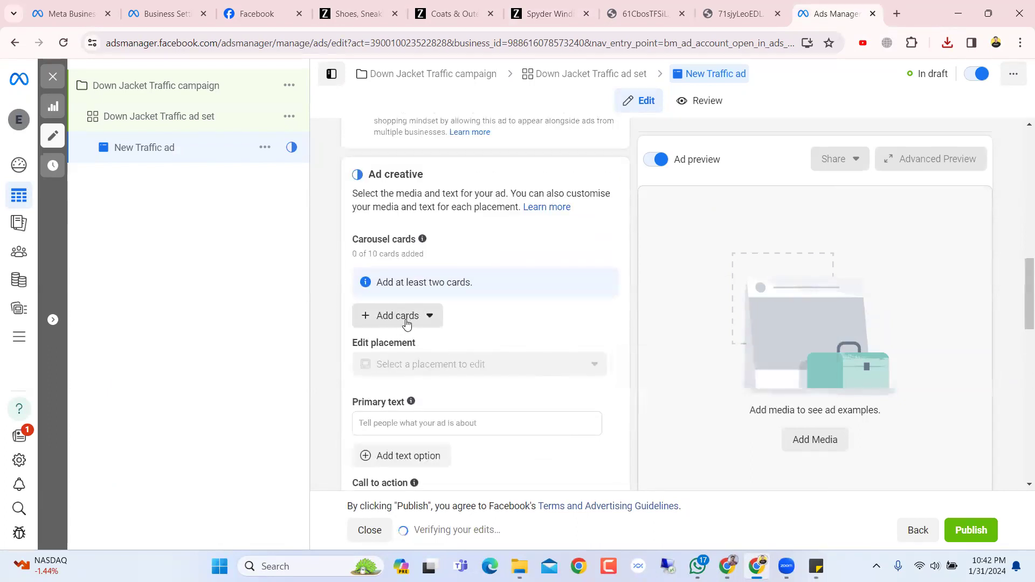
pyautogui.click(407, 323)
pyautogui.click(406, 348)
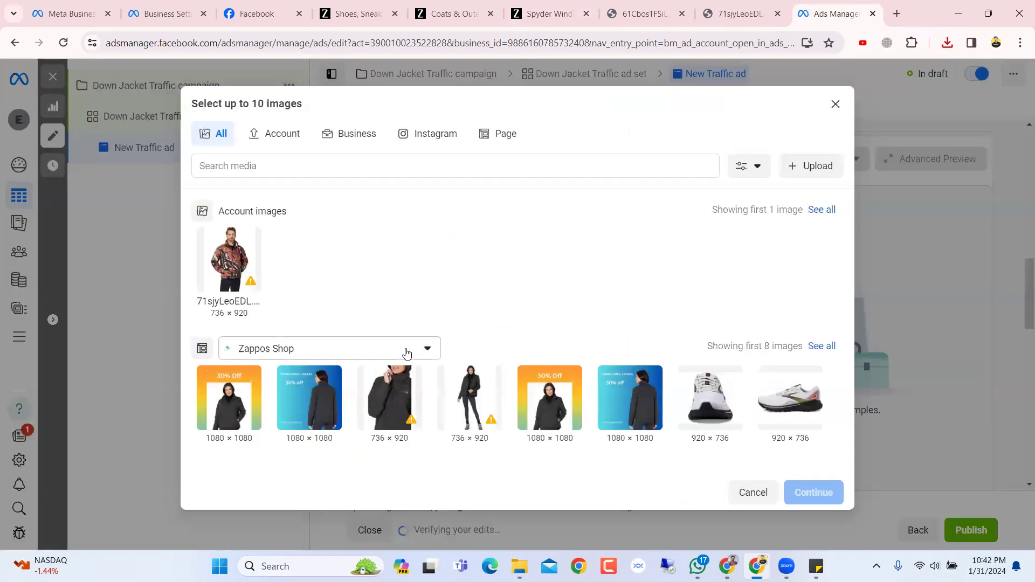
pyautogui.click(802, 171)
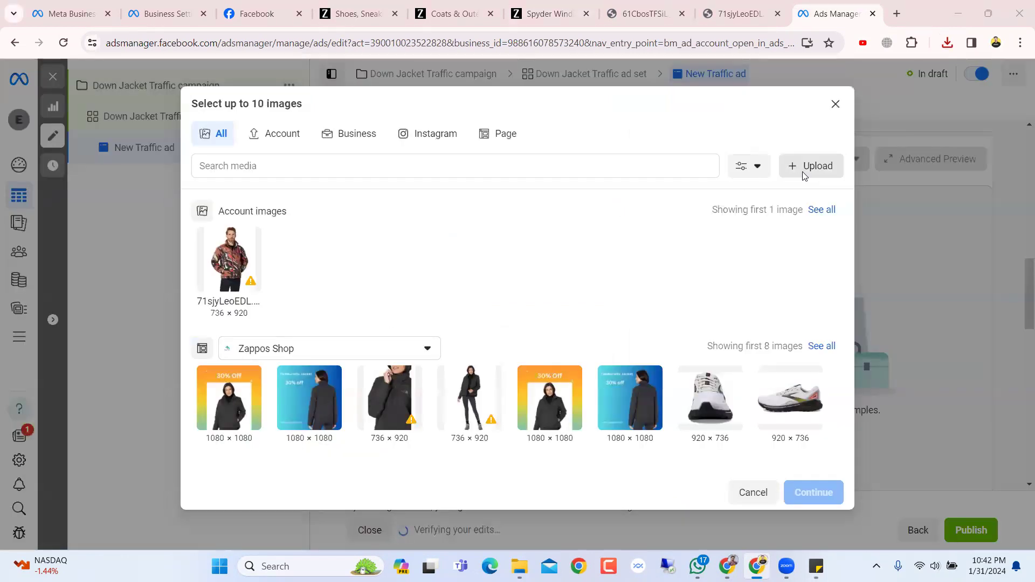
pyautogui.click(523, 173)
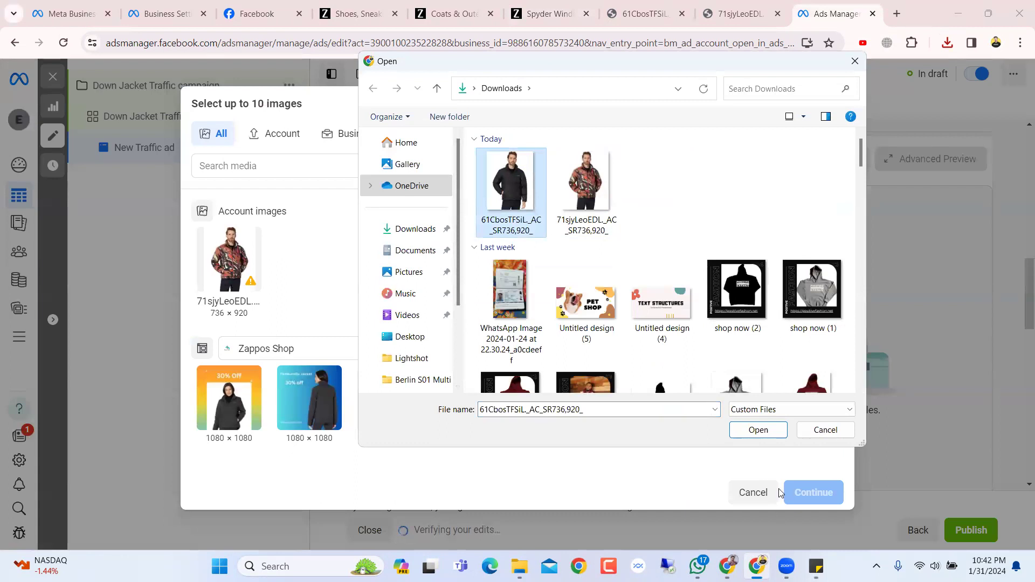
pyautogui.click(757, 429)
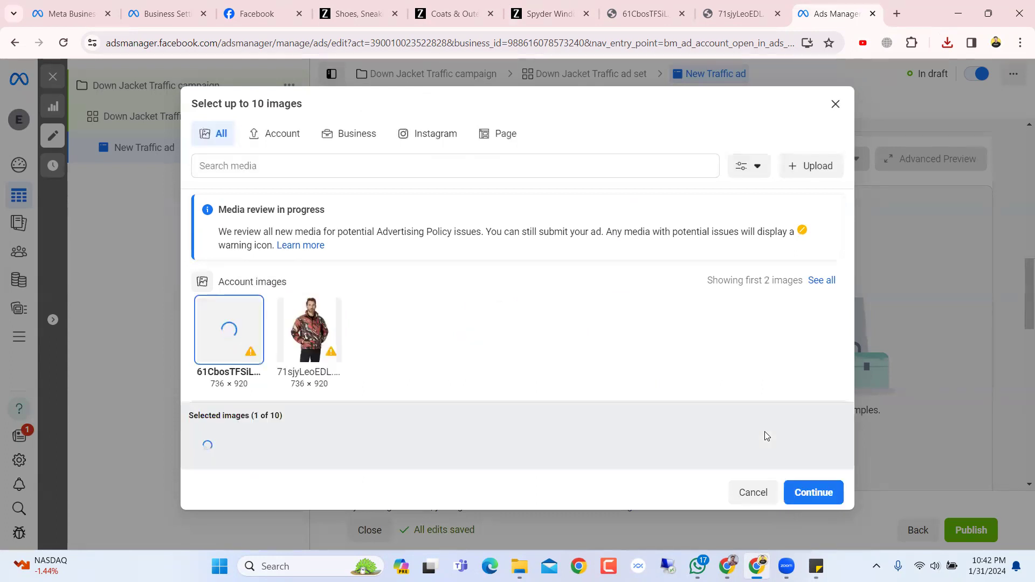
pyautogui.click(815, 493)
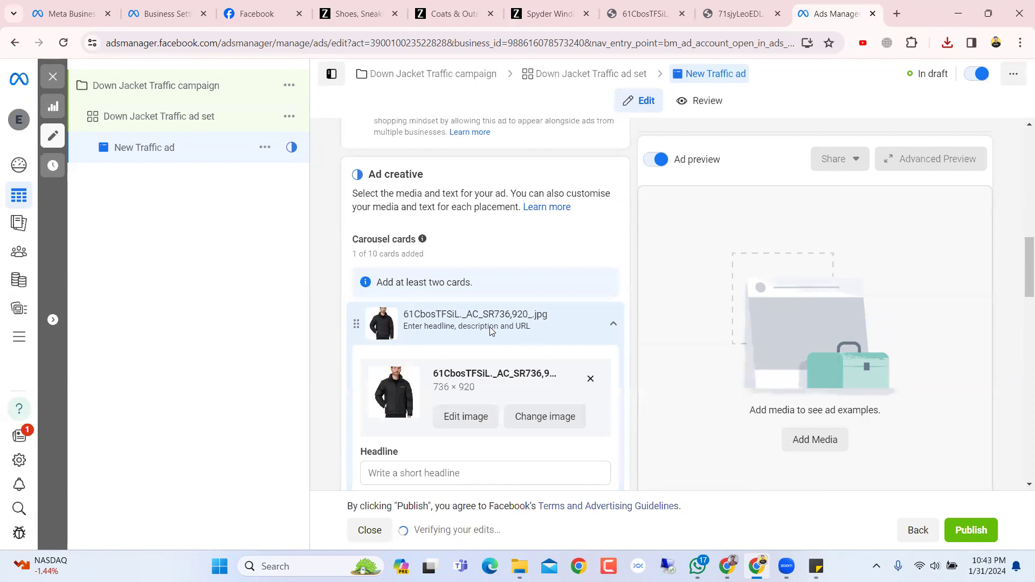
pyautogui.click(540, 326)
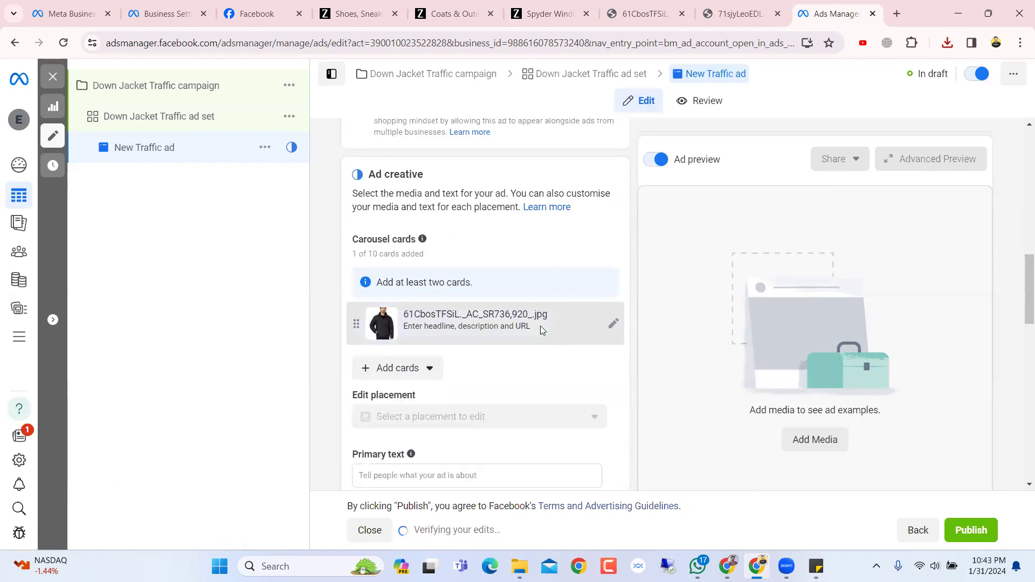
# Add the account image 71sjyLeoEDL of the multicolour jacket as a second carousel card and bring it up in the ad preview.
pyautogui.scroll(-5, 541, 327)
pyautogui.scroll(14, 540, 327)
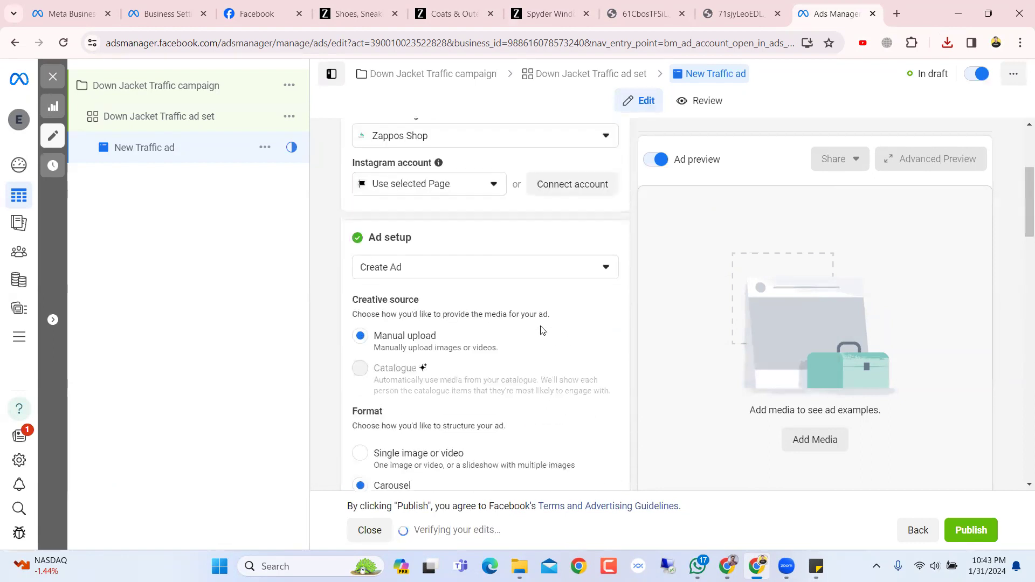
pyautogui.scroll(-10, 541, 326)
pyautogui.click(403, 301)
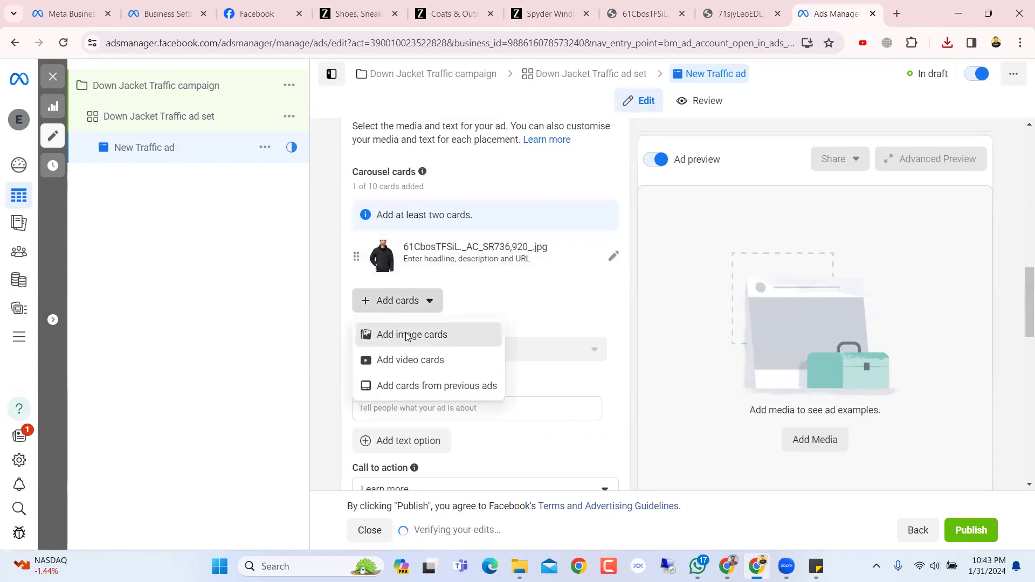
pyautogui.click(407, 334)
pyautogui.click(291, 239)
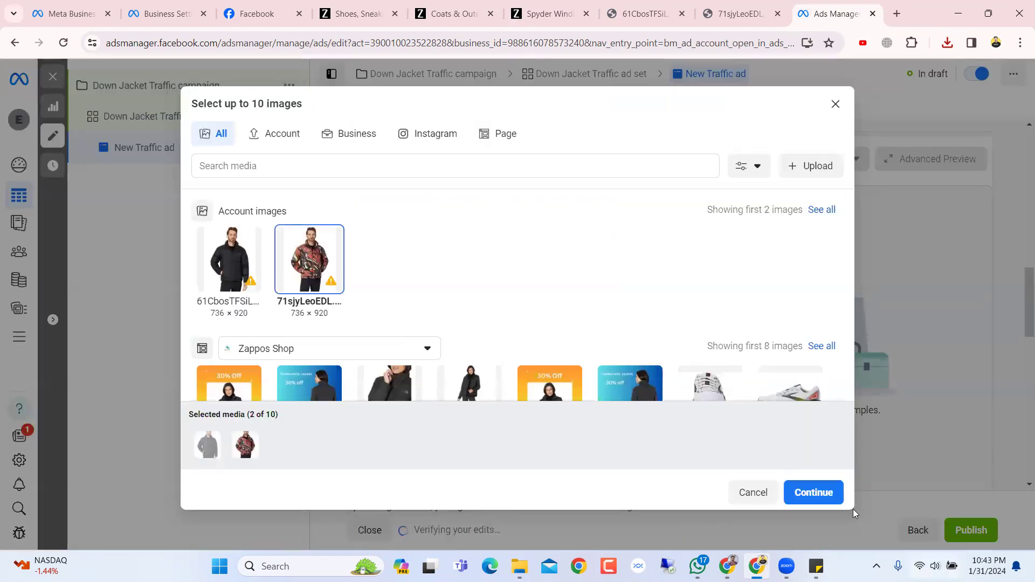
pyautogui.click(813, 493)
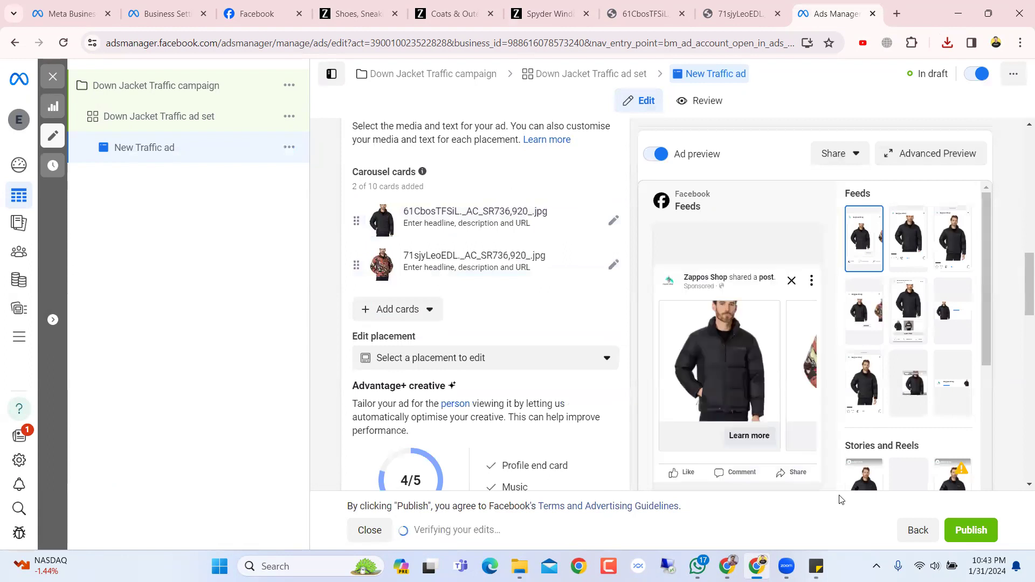
pyautogui.click(797, 358)
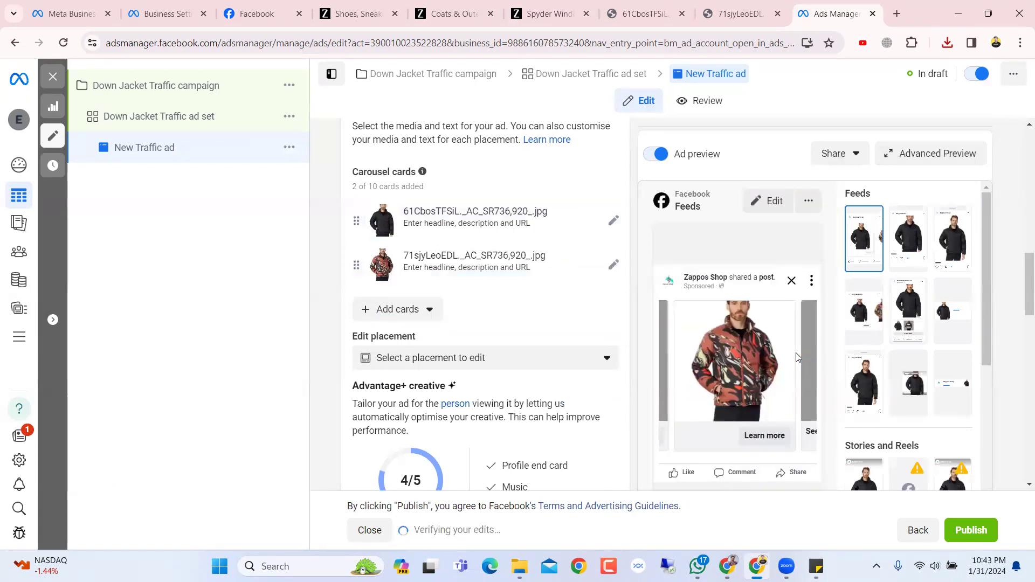
# Crop the black jacket card's image to Square 1:1, shift the crop to the photo's upper edge to include the head, and save.
pyautogui.click(614, 223)
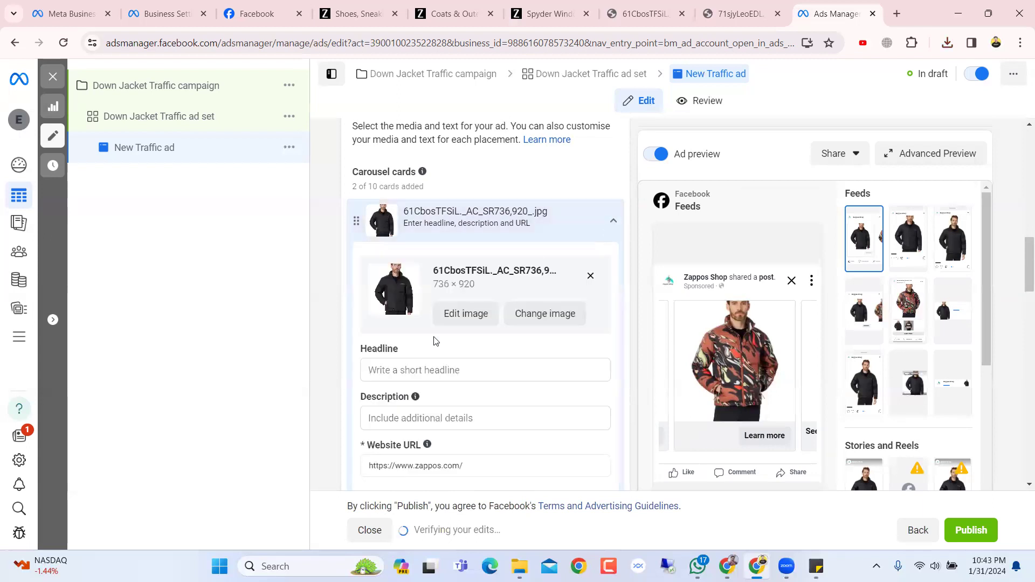
pyautogui.click(455, 317)
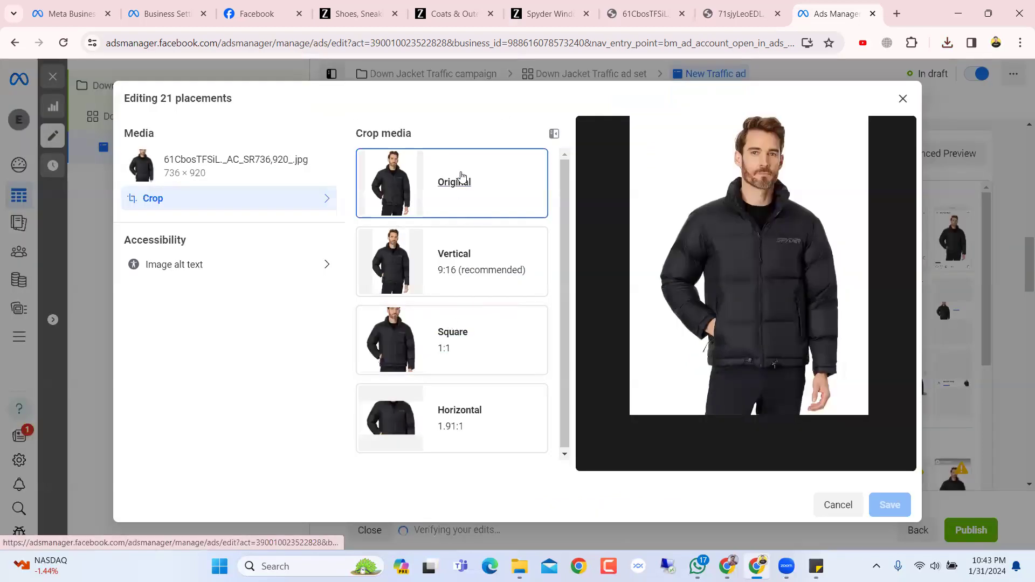
pyautogui.click(136, 201)
pyautogui.moveTo(618, 254); pyautogui.dragTo(620, 225)
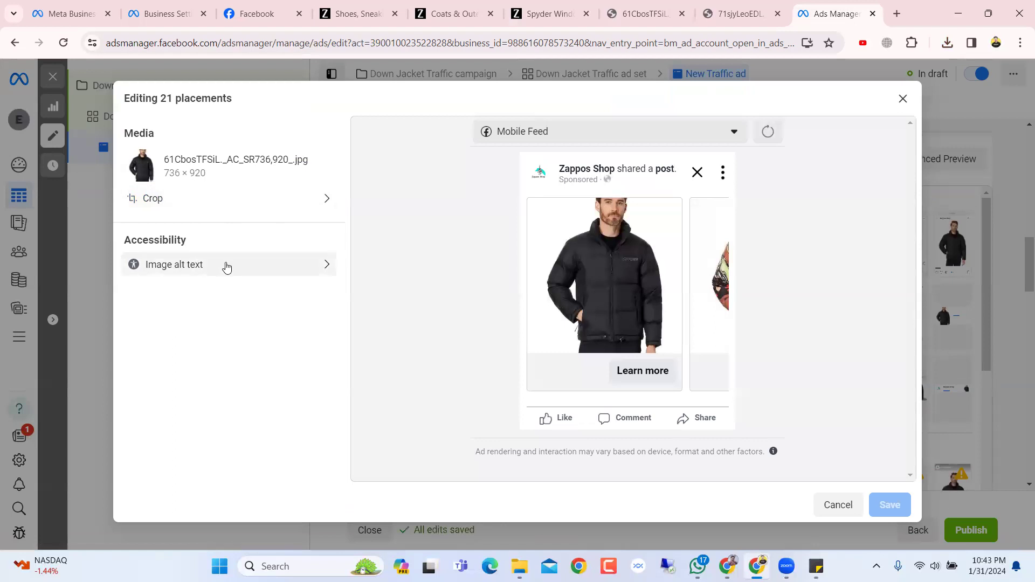
pyautogui.click(260, 208)
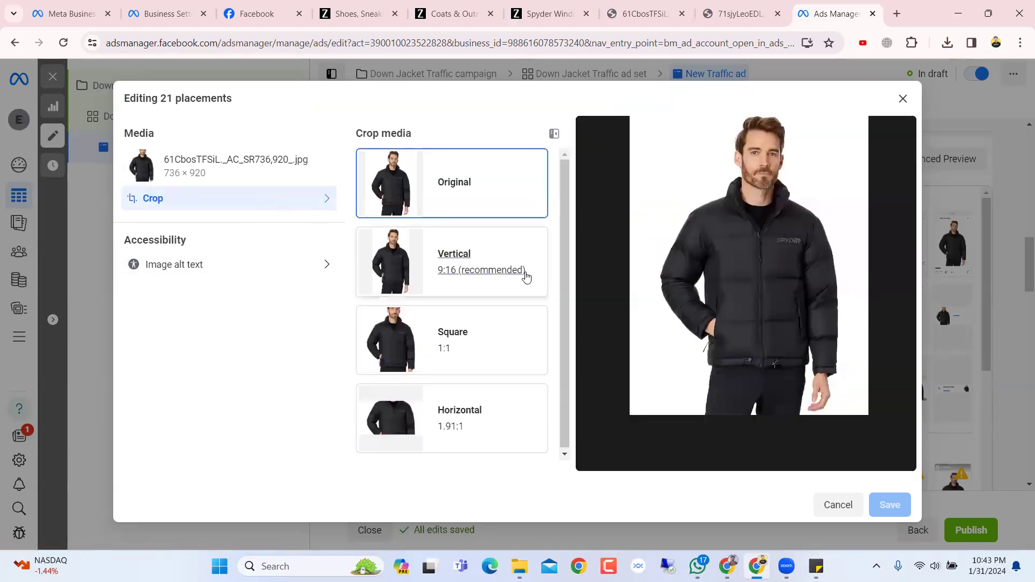
pyautogui.click(471, 342)
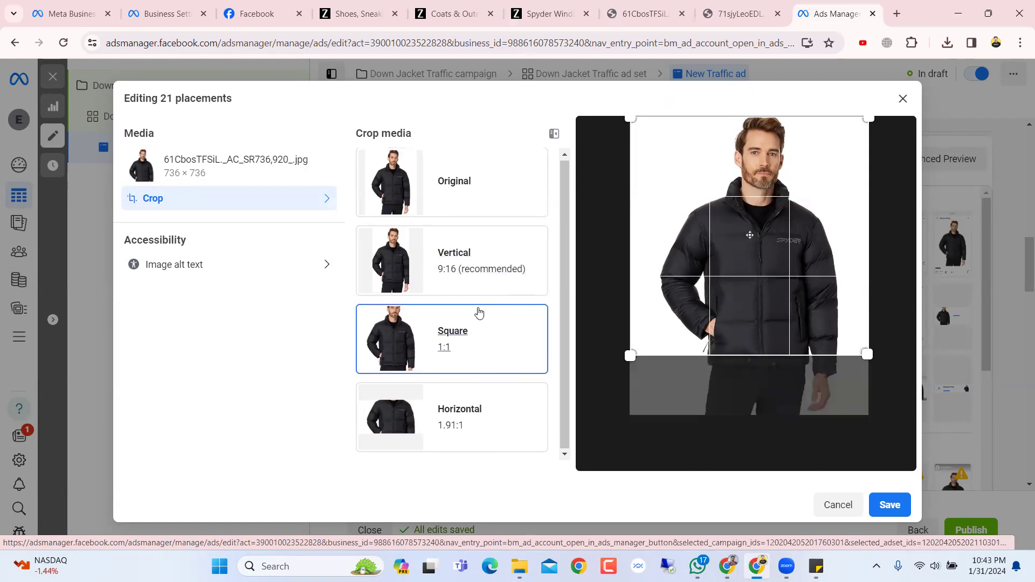
pyautogui.click(479, 264)
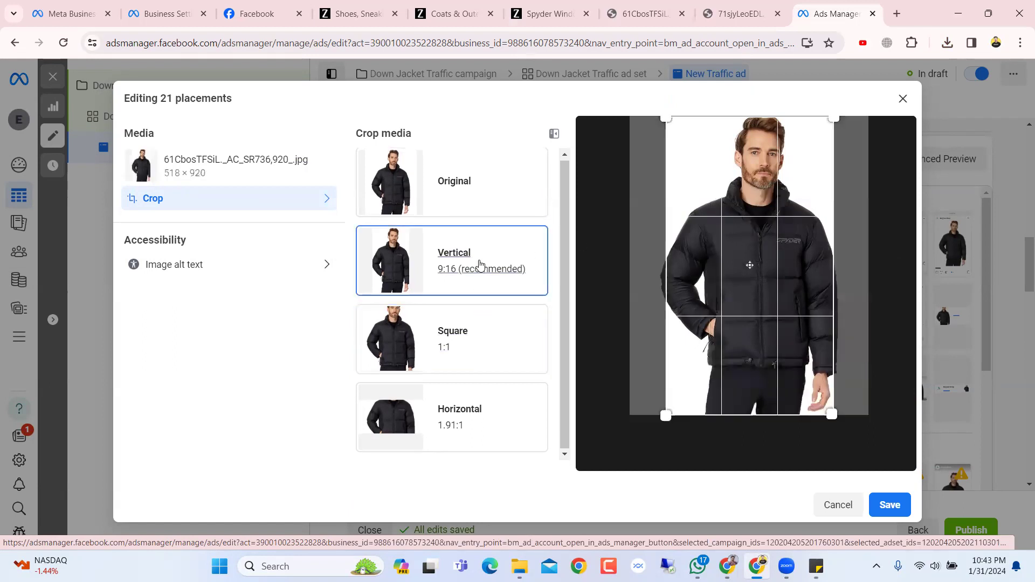
pyautogui.click(472, 336)
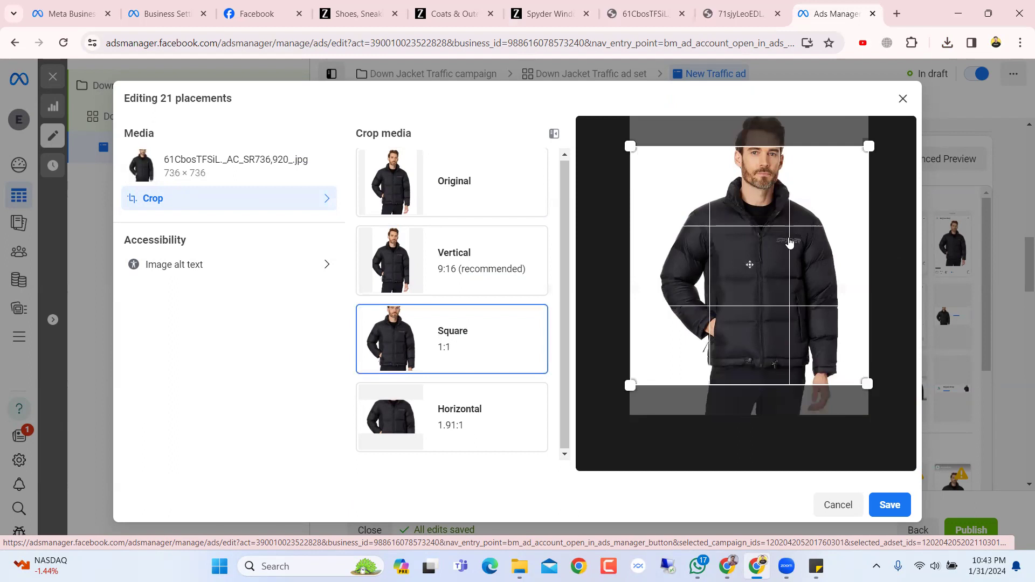
pyautogui.moveTo(789, 242); pyautogui.dragTo(789, 214)
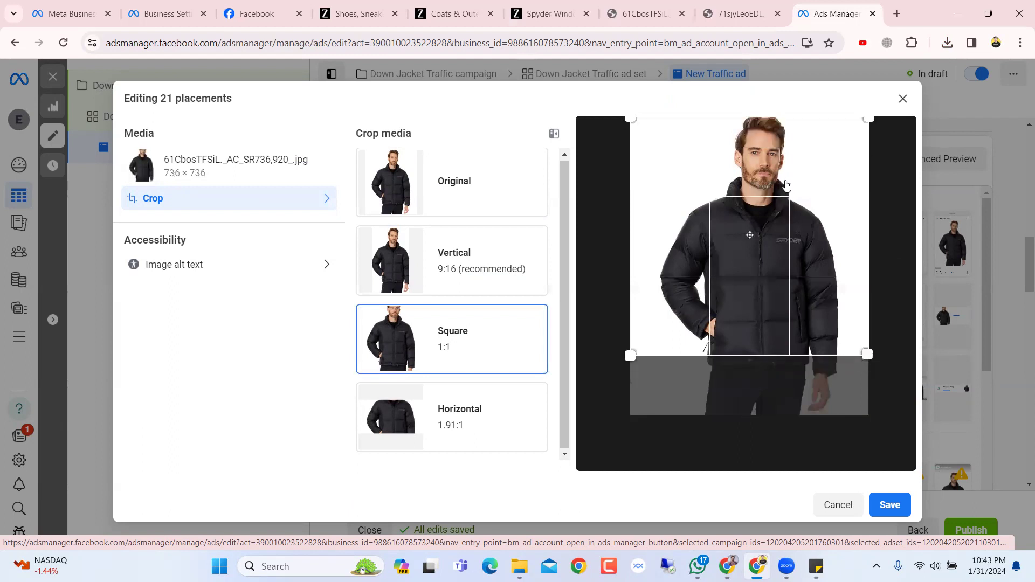
pyautogui.click(890, 506)
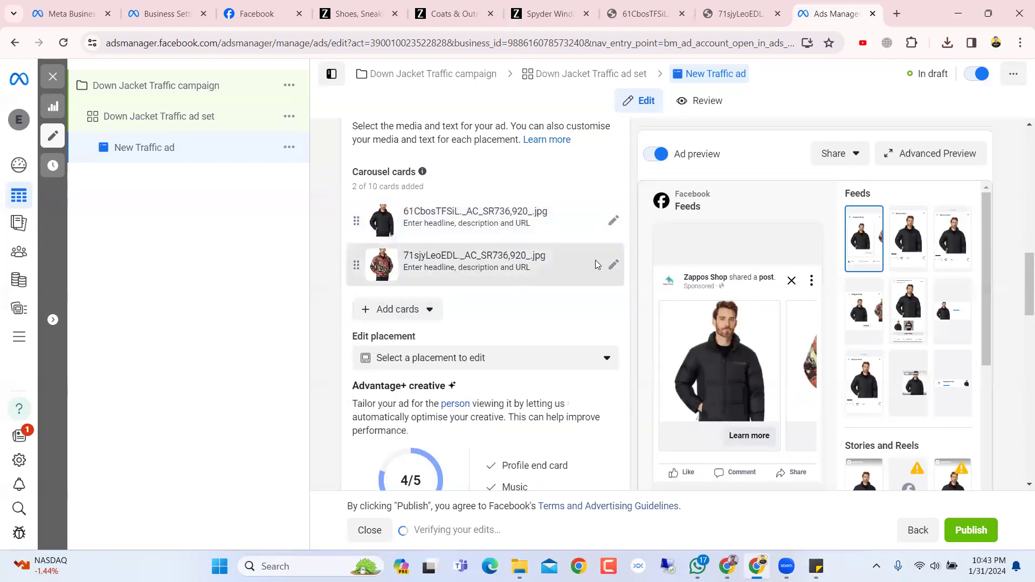
# Crop the multicolour jacket card's image to Square 1:1 for its placements and save the edit.
pyautogui.click(614, 267)
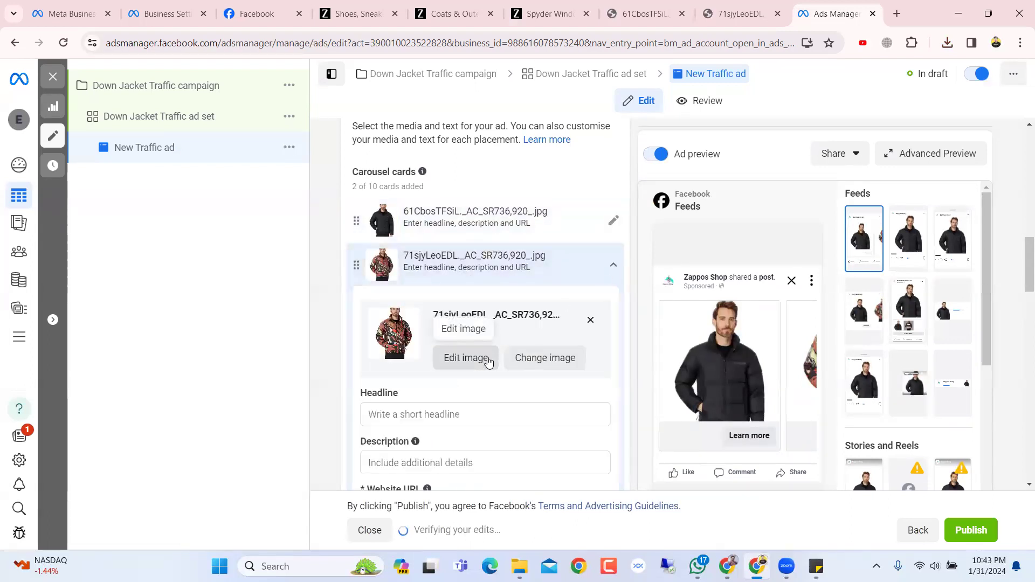
pyautogui.click(485, 360)
pyautogui.click(485, 352)
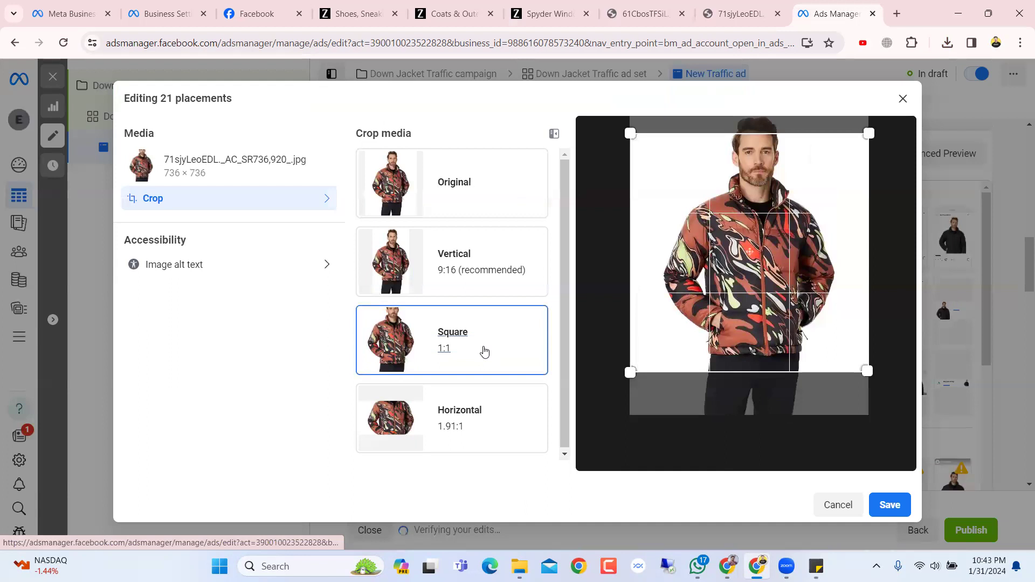
pyautogui.click(895, 505)
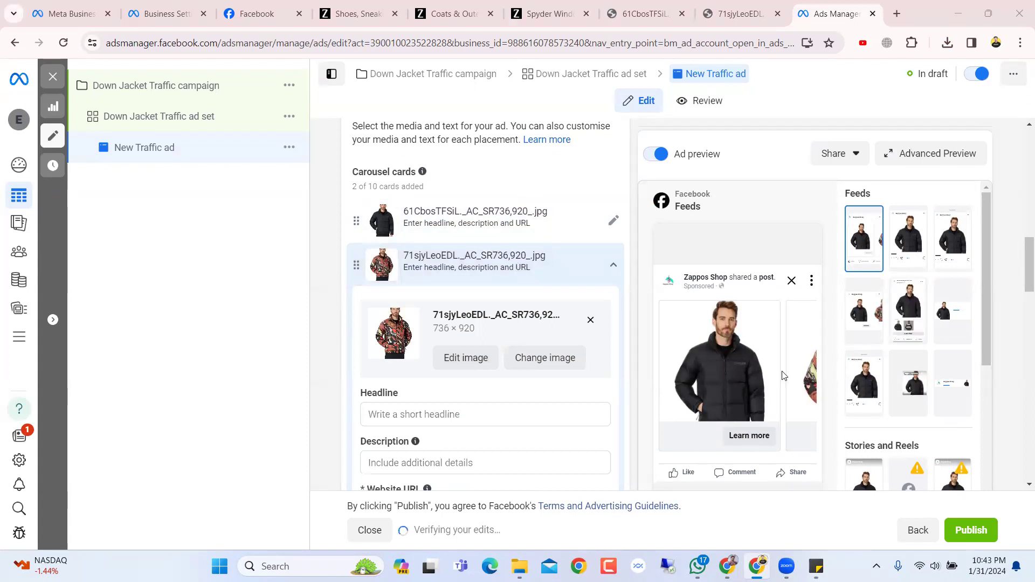
# Collapse the multicolour jacket card and find the woman's black jacket photo on the Zappos Spyder Windom Down Jacket page.
pyautogui.click(476, 260)
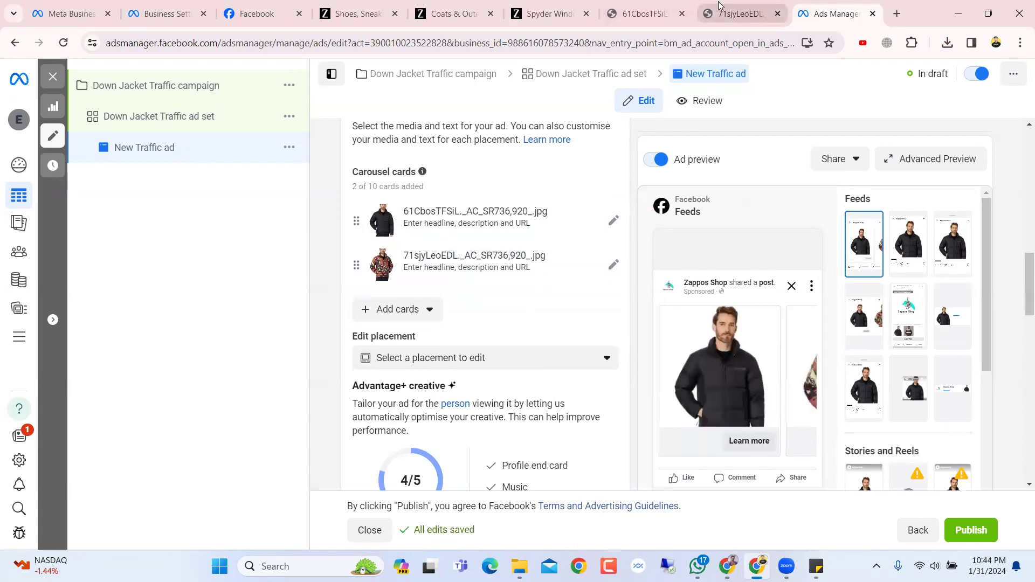
pyautogui.click(739, 6)
pyautogui.click(647, 5)
pyautogui.click(580, 4)
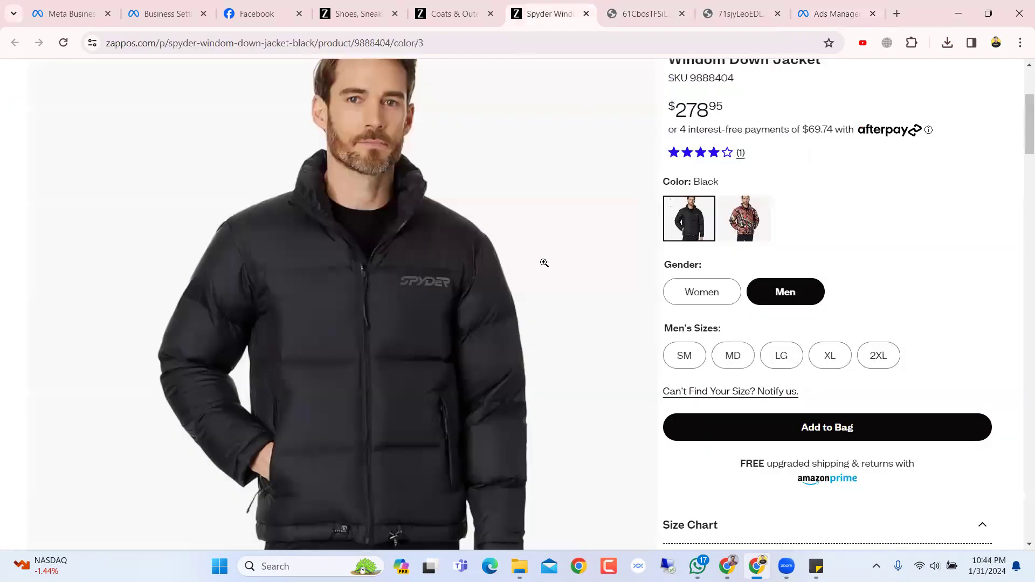
pyautogui.scroll(-15, 544, 263)
pyautogui.scroll(6, 537, 335)
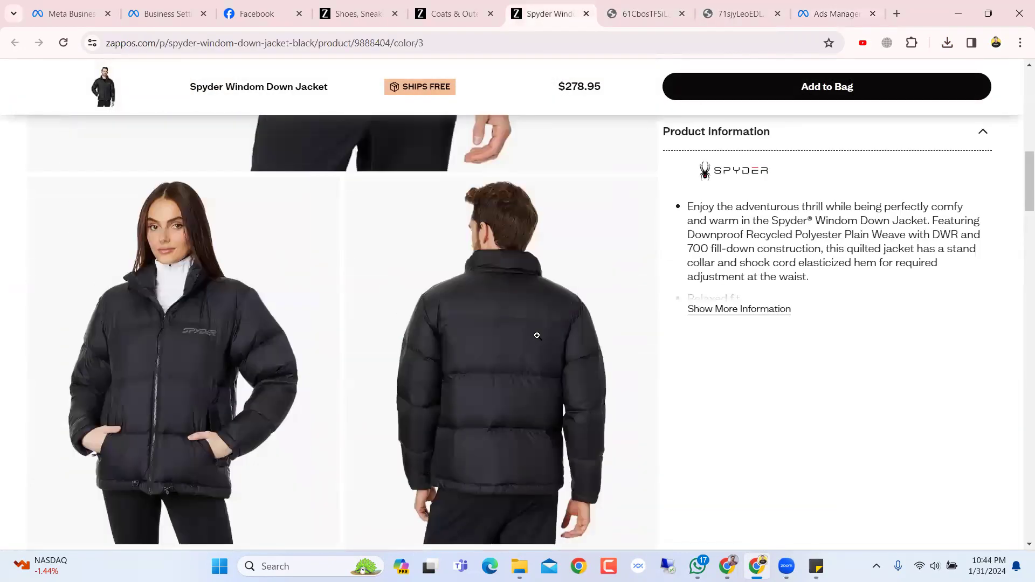
pyautogui.scroll(-6, 537, 335)
pyautogui.scroll(6, 537, 335)
# Open the woman's black jacket photo in its own tab and save it to the computer as 711JOu6GLYL._AC_SR736,920_.jpg.
pyautogui.rightClick(178, 272)
pyautogui.click(210, 286)
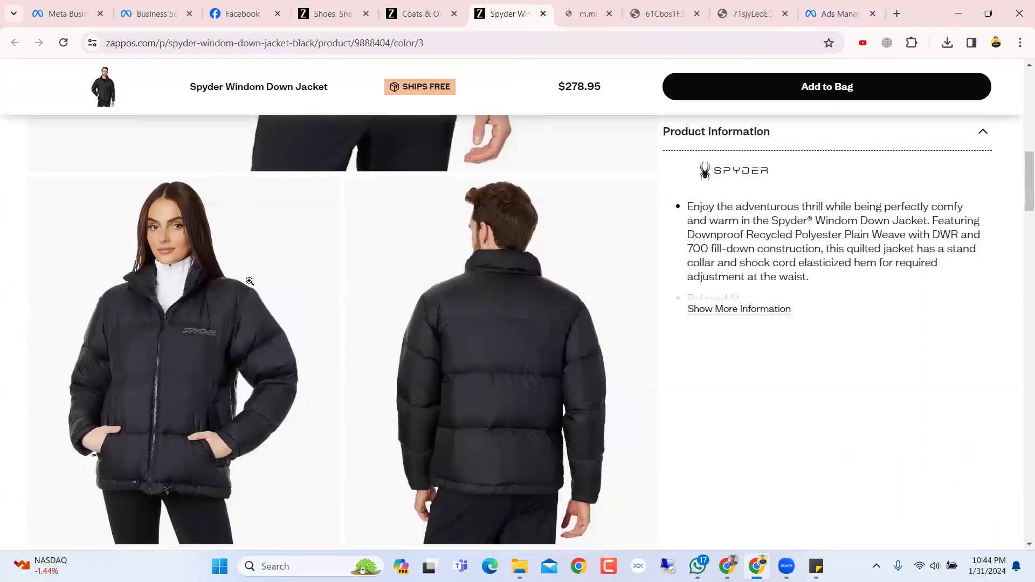
pyautogui.click(584, 14)
pyautogui.rightClick(497, 183)
pyautogui.click(521, 220)
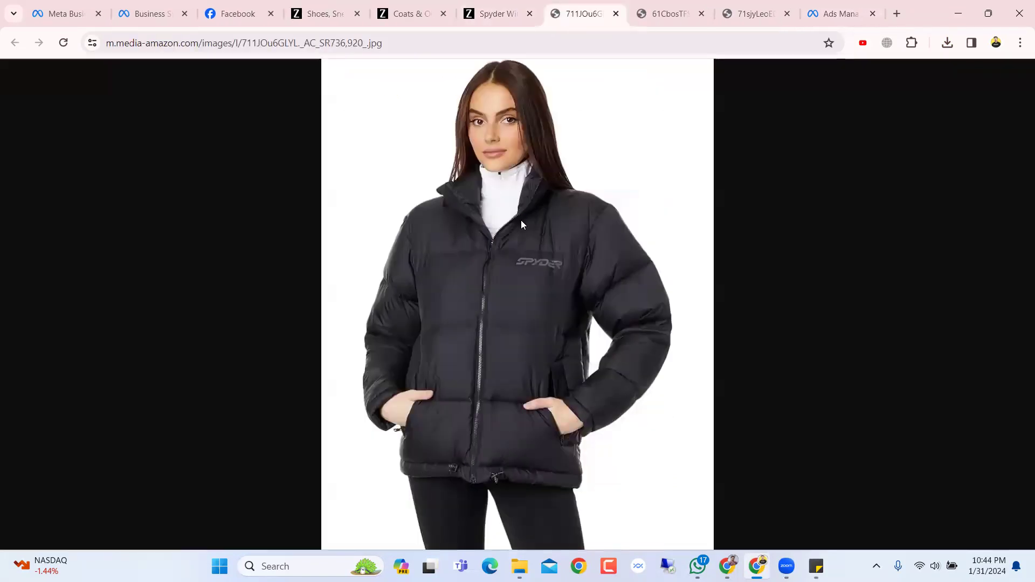
pyautogui.click(758, 429)
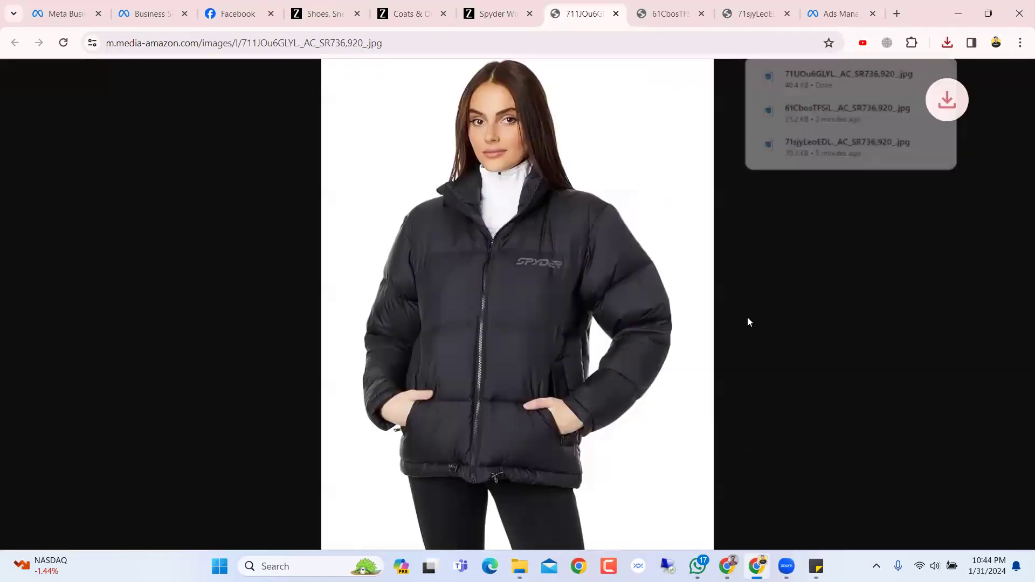
# Return to Ads Manager and add a third image card to the carousel by uploading the file 711JOu6GLYL._AC_SR736,920_.
pyautogui.click(496, 14)
pyautogui.click(327, 7)
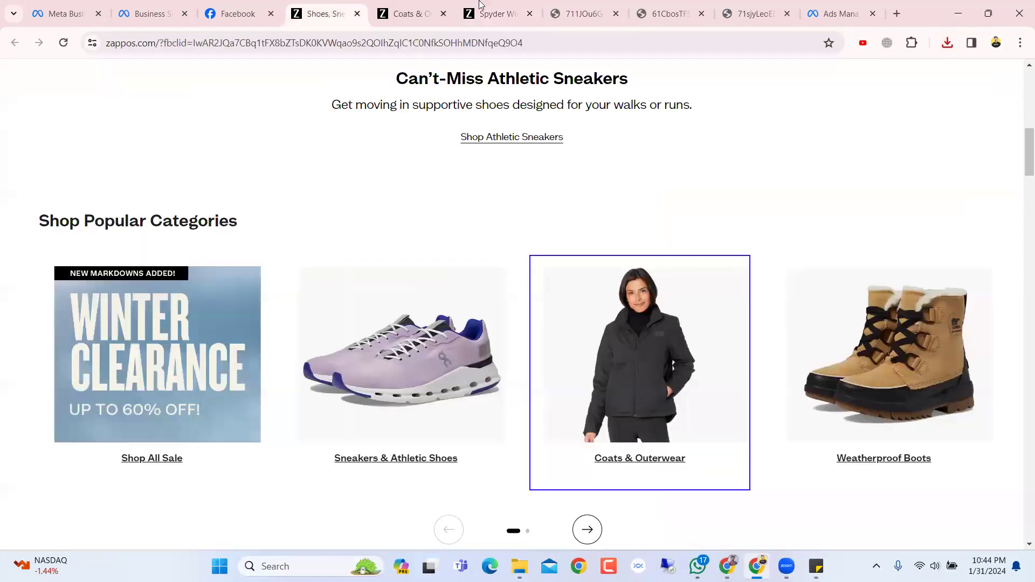
pyautogui.click(825, 13)
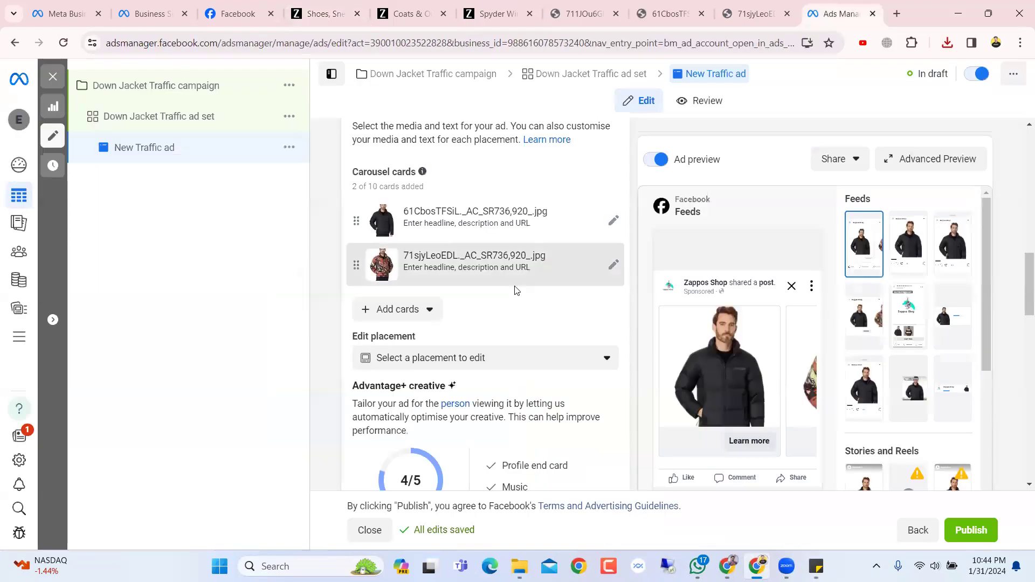
pyautogui.click(478, 270)
pyautogui.click(480, 269)
pyautogui.click(427, 314)
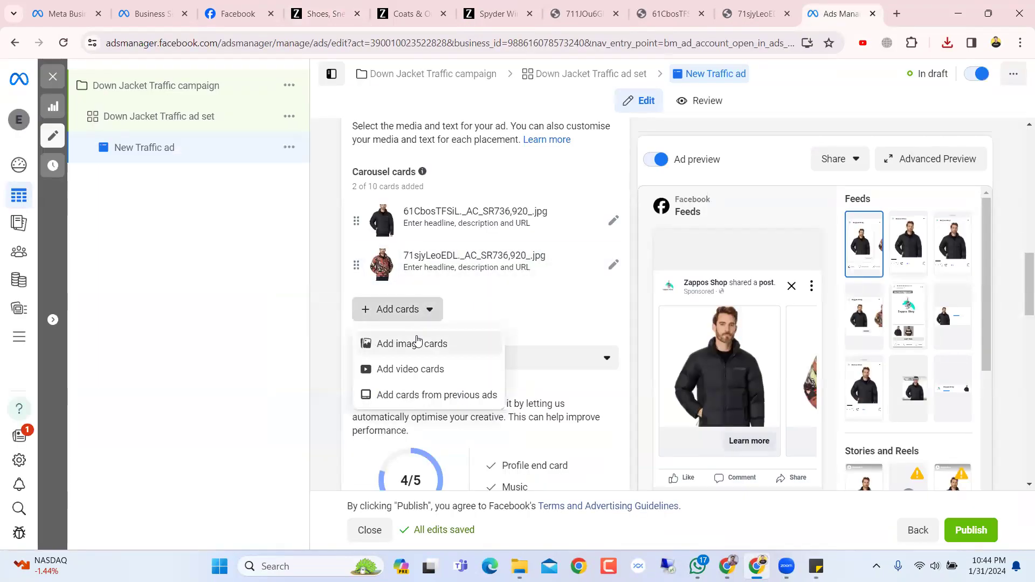
pyautogui.click(417, 345)
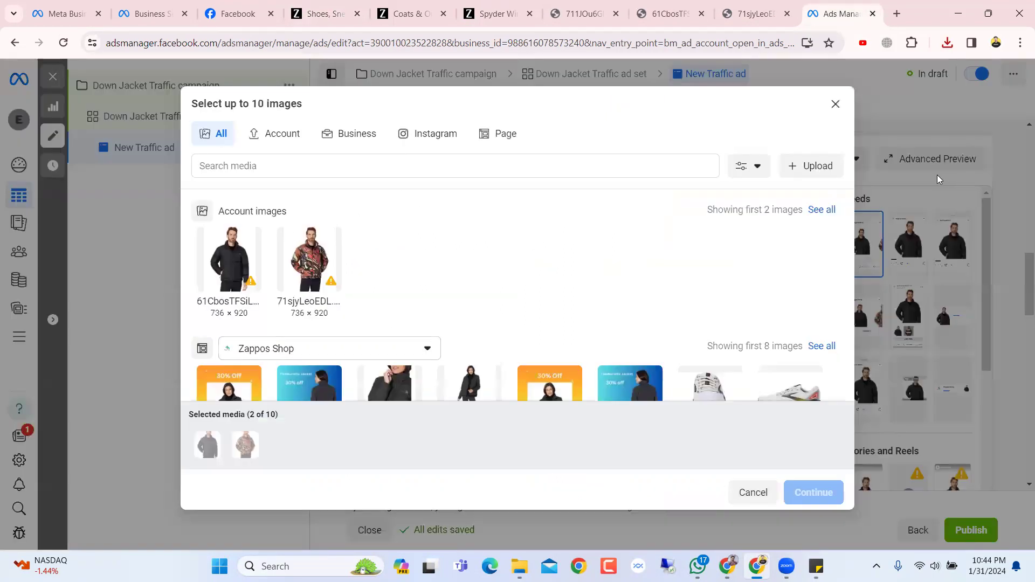
pyautogui.click(814, 168)
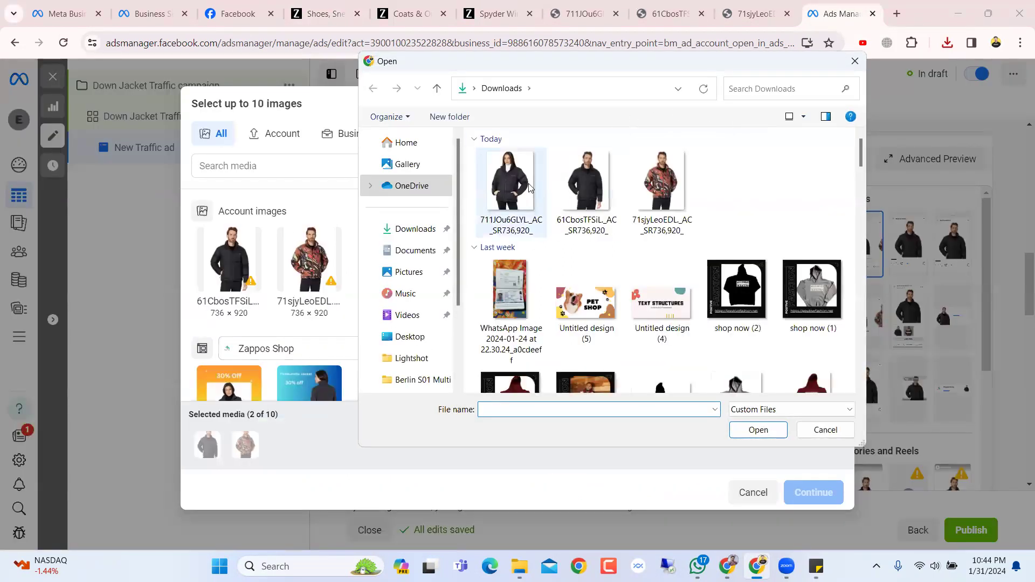
pyautogui.click(510, 183)
pyautogui.click(760, 429)
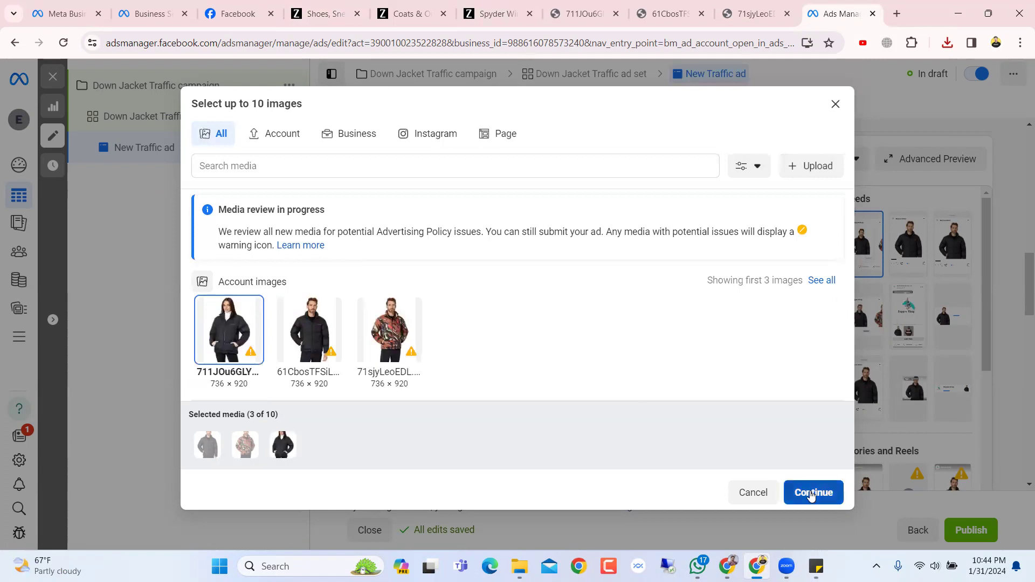
pyautogui.click(811, 494)
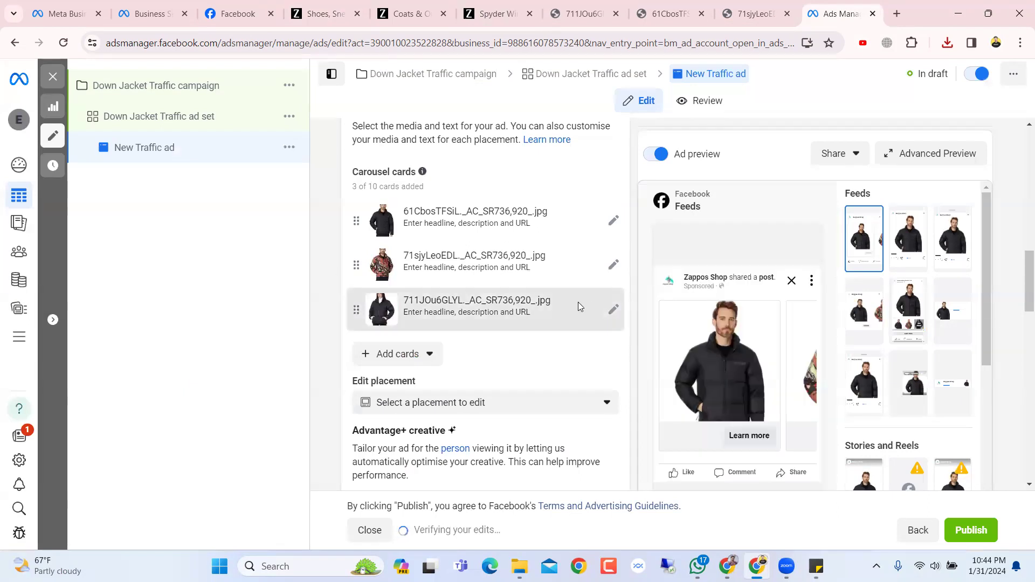
# Crop the woman's jacket card image to Square 1:1 with the crop at the photo's upper edge, save, and collapse the card.
pyautogui.click(614, 310)
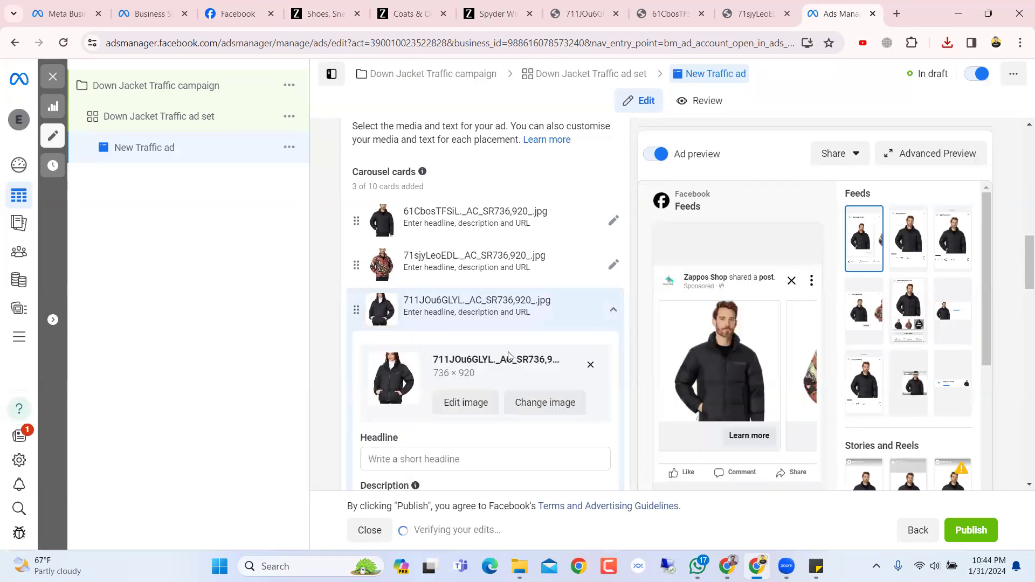
pyautogui.scroll(-3, 509, 355)
pyautogui.scroll(2, 509, 356)
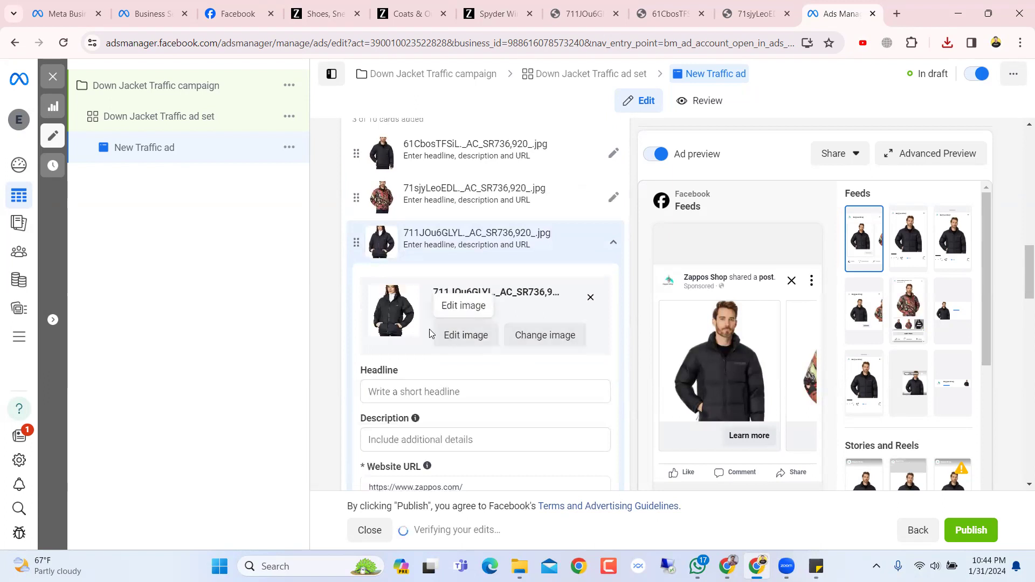
pyautogui.click(447, 335)
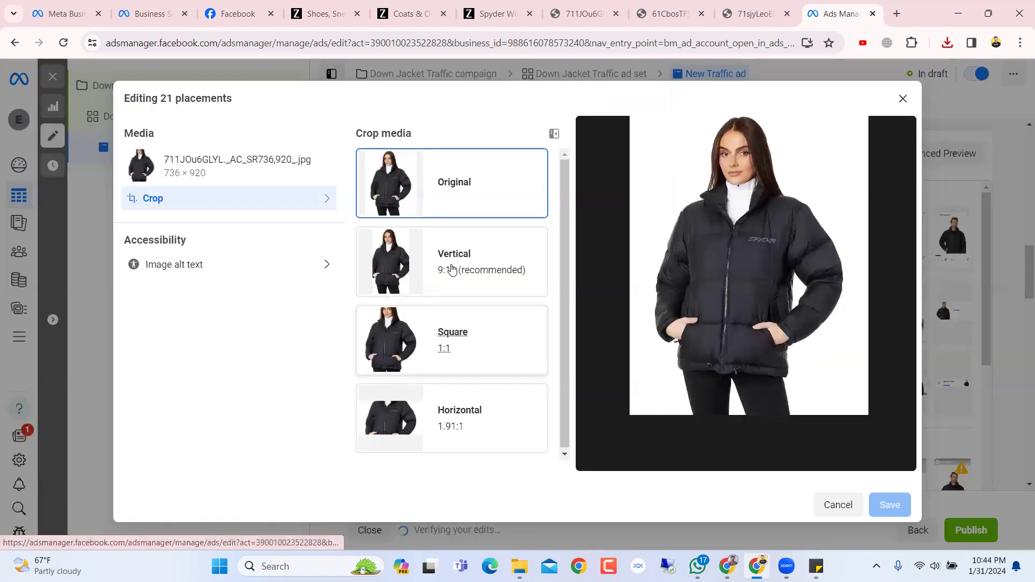
pyautogui.click(478, 351)
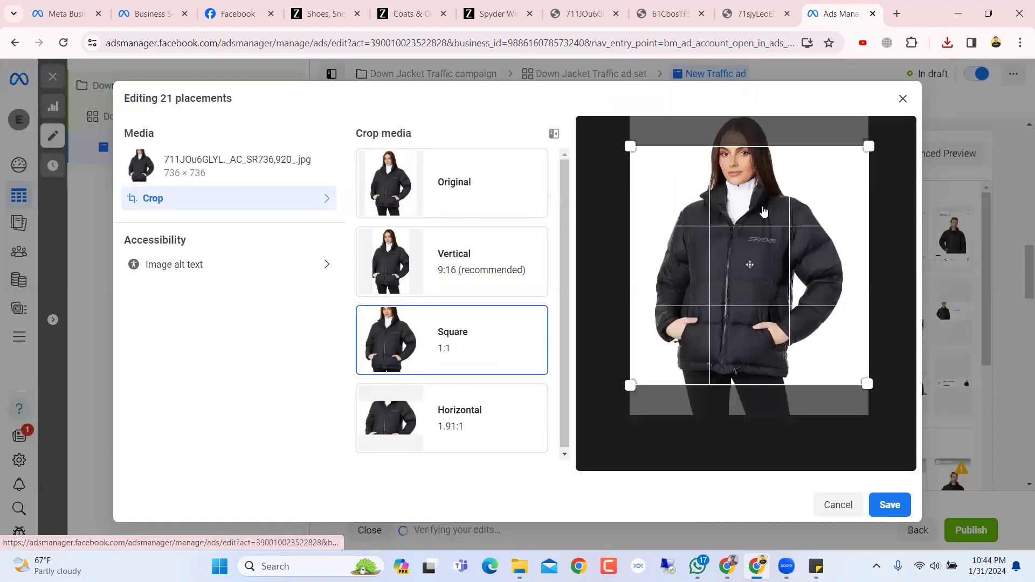
pyautogui.moveTo(763, 211); pyautogui.dragTo(766, 163)
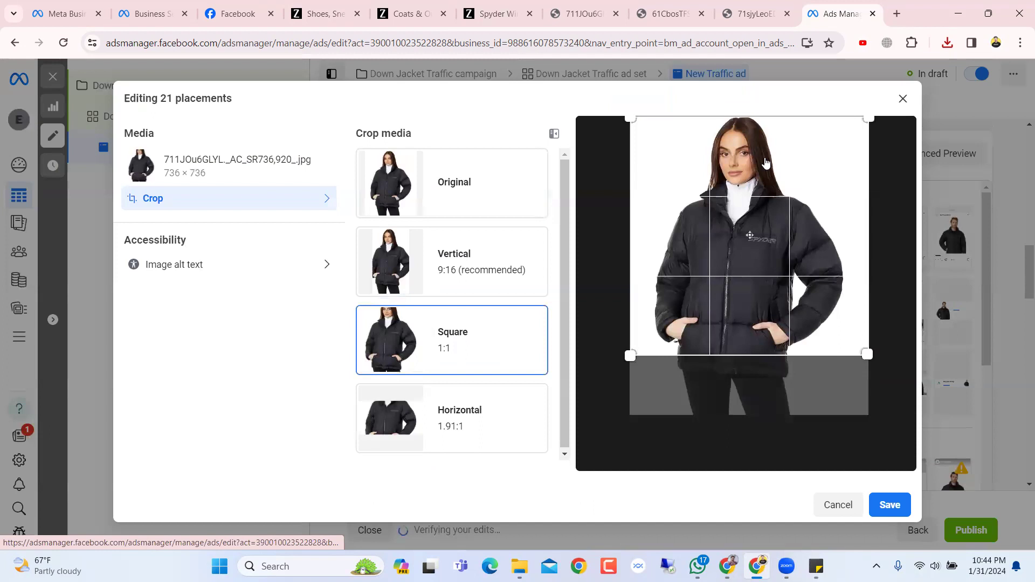
pyautogui.click(890, 506)
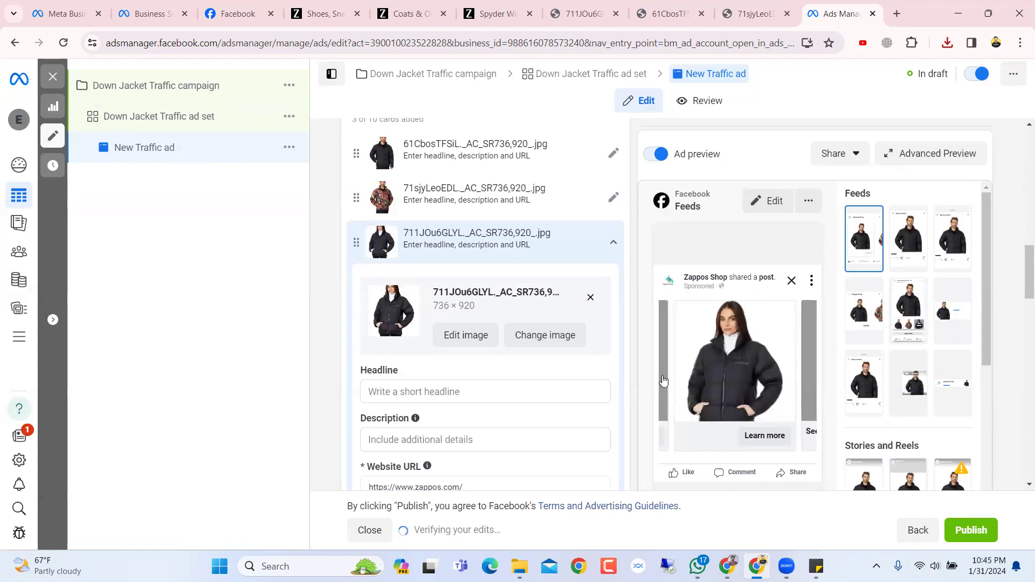
pyautogui.scroll(-8, 671, 388)
pyautogui.scroll(10, 678, 396)
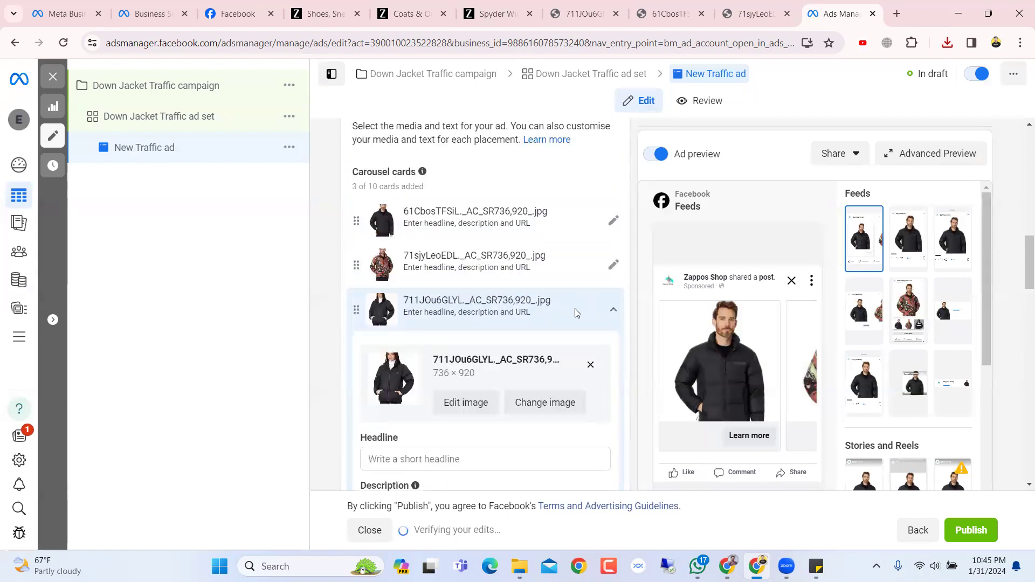
pyautogui.click(574, 309)
# Review the carousel ad's appearance across the Facebook and Instagram placements in the advanced preview, and close the preview.
pyautogui.scroll(-2, 492, 356)
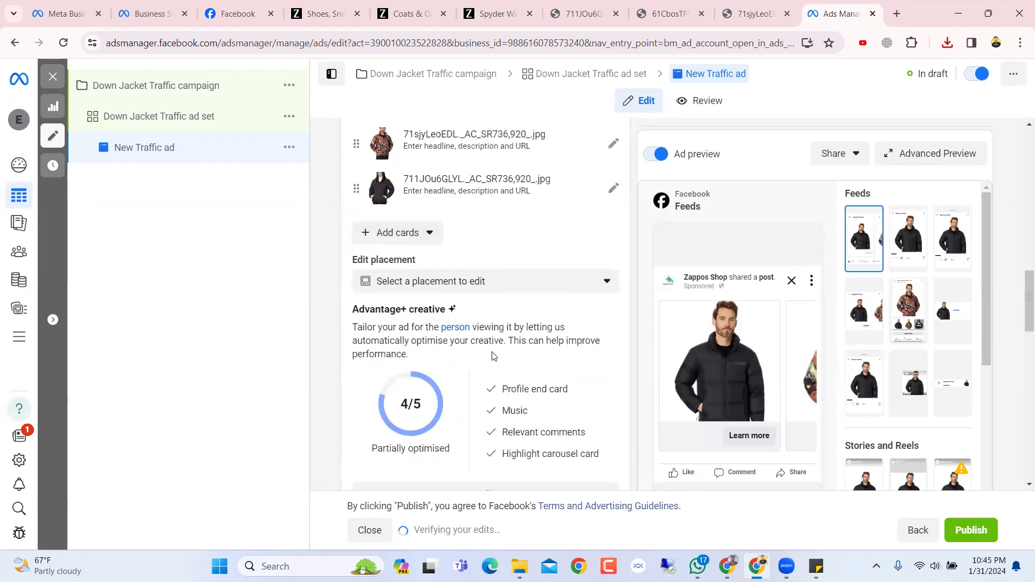
pyautogui.scroll(5, 491, 356)
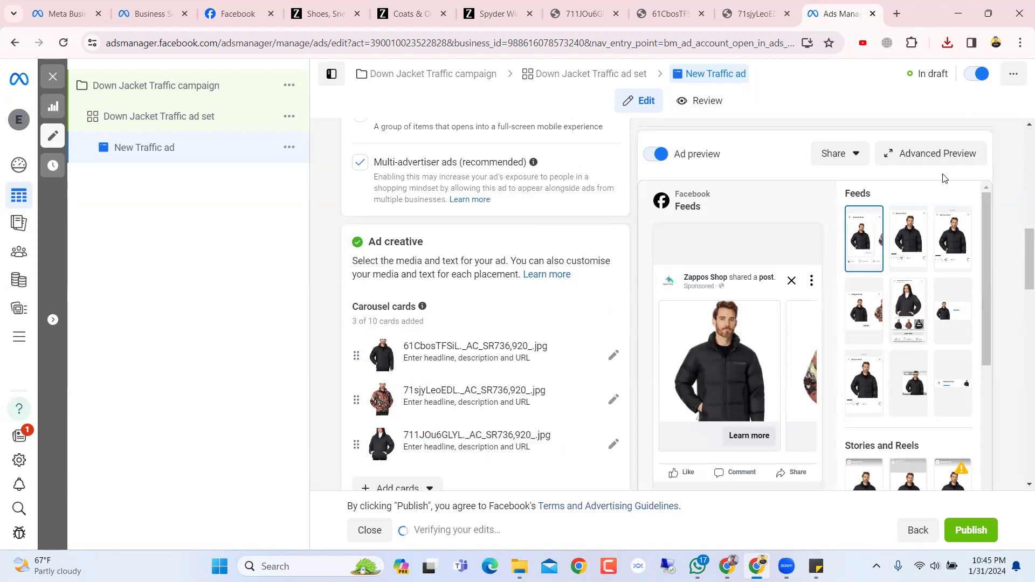
pyautogui.click(897, 156)
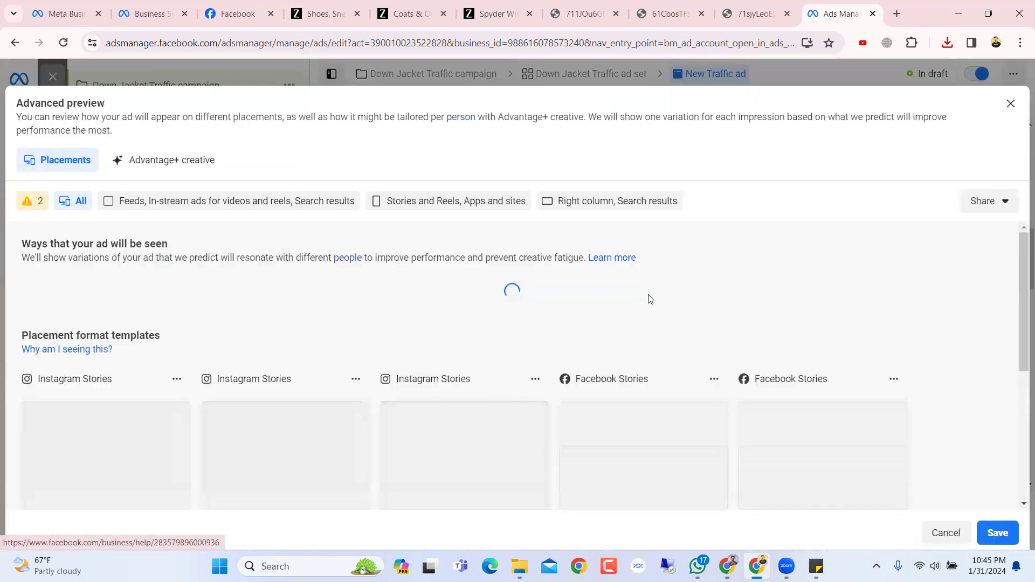
pyautogui.scroll(-5, 649, 299)
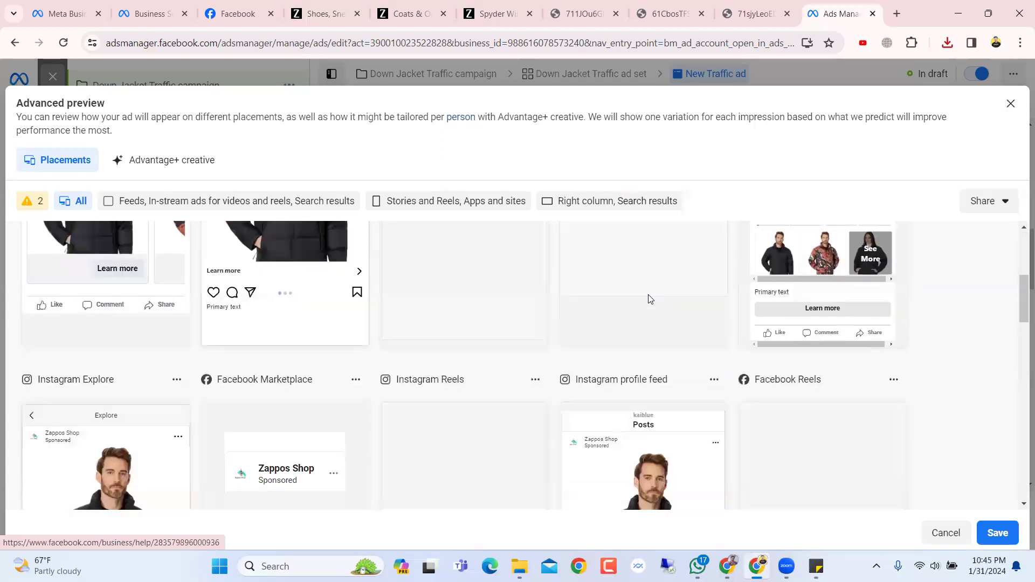
pyautogui.scroll(3, 197, 341)
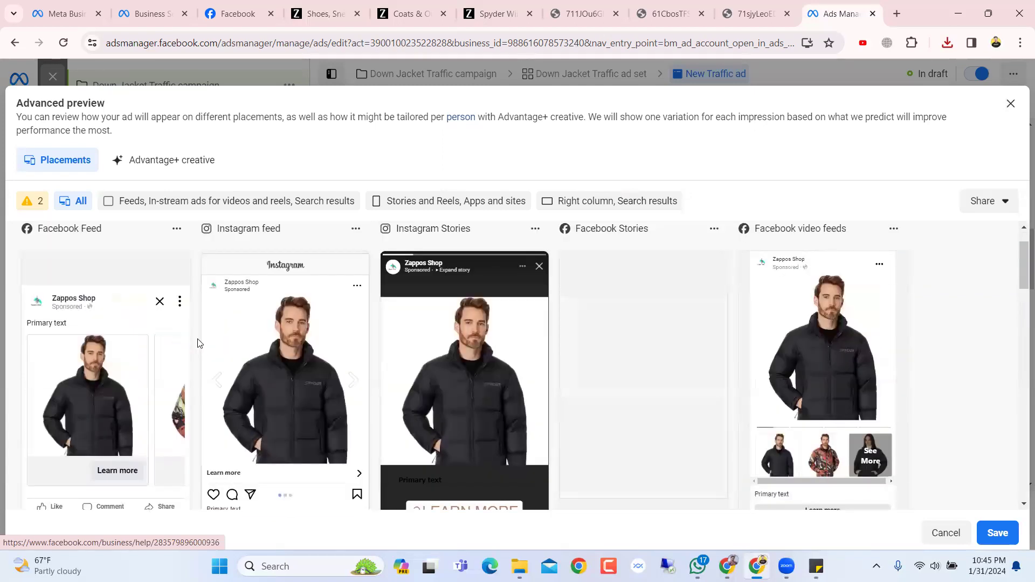
pyautogui.scroll(-1, 194, 345)
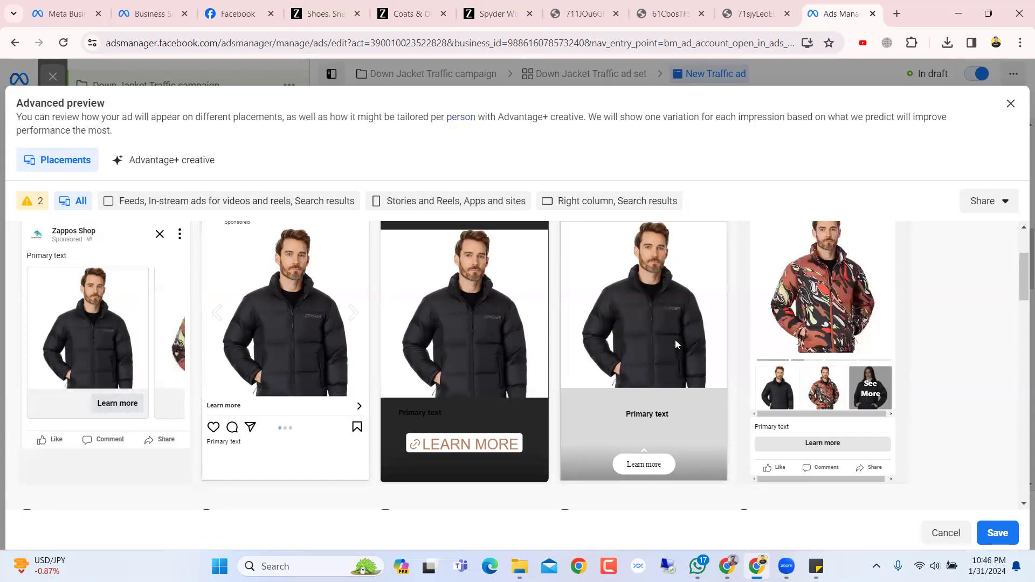
pyautogui.scroll(-5, 674, 345)
pyautogui.scroll(10, 664, 429)
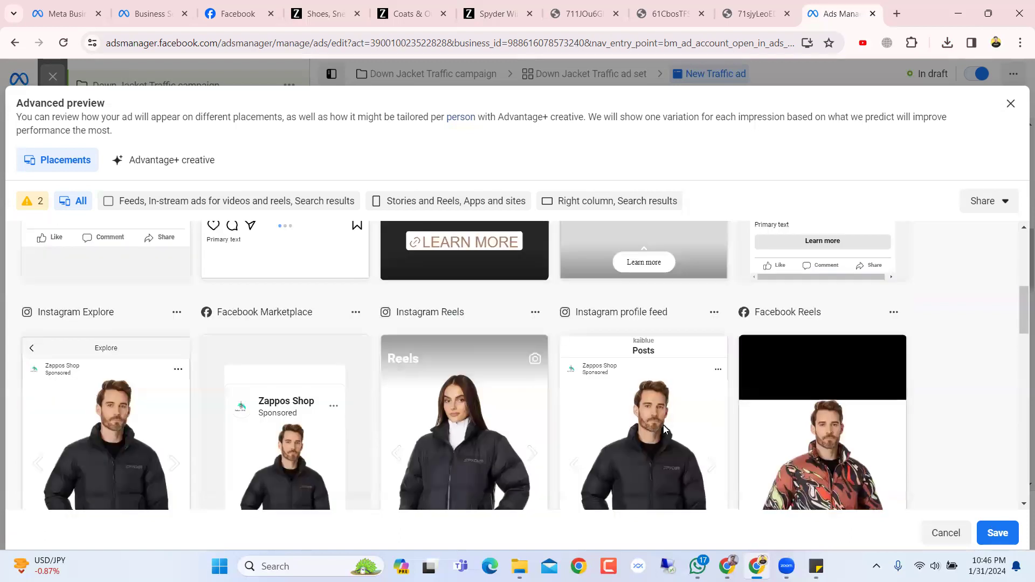
pyautogui.scroll(-10, 663, 429)
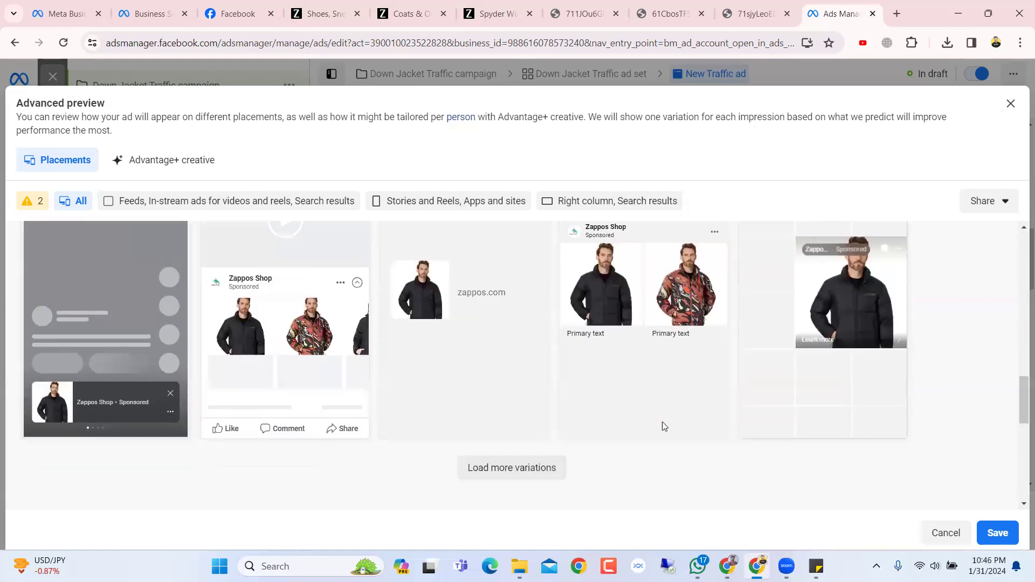
pyautogui.scroll(10, 663, 424)
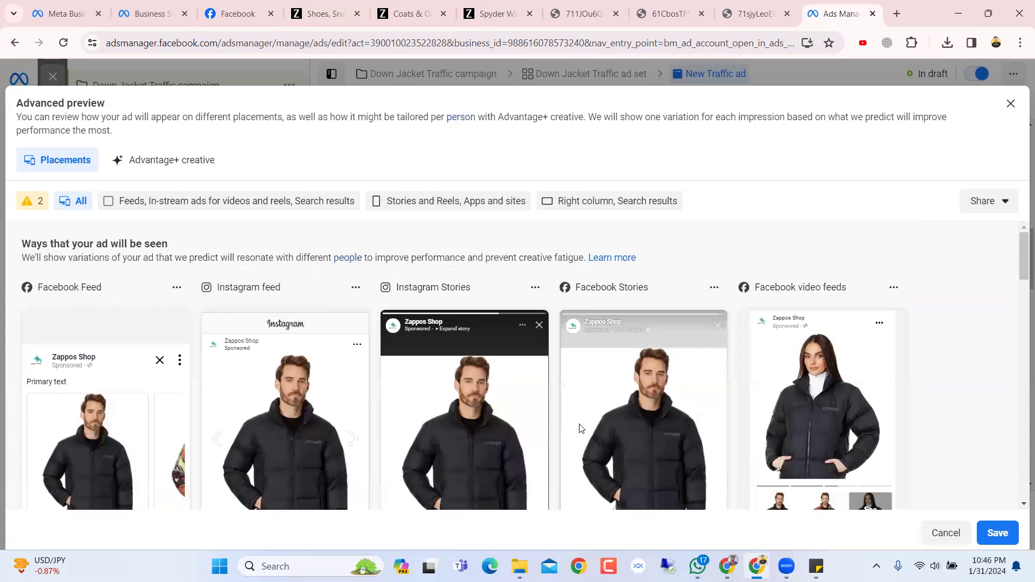
pyautogui.click(1011, 104)
# Examine the ad creative section from the carousel cards through Advantage+ creative to the primary text and call to action.
pyautogui.scroll(-2, 632, 331)
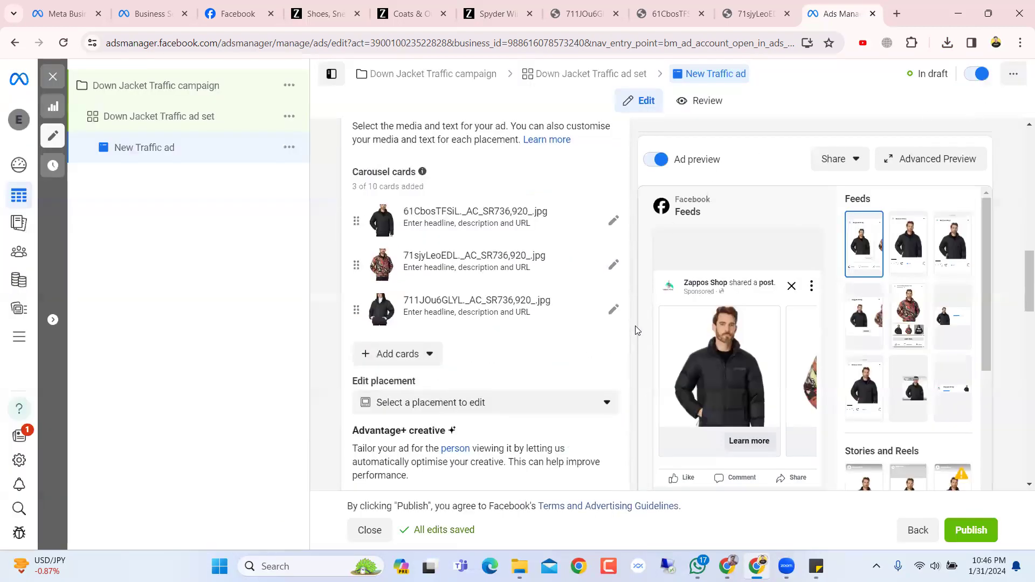
pyautogui.scroll(2, 635, 305)
pyautogui.scroll(-3, 632, 306)
pyautogui.scroll(-3, 632, 306)
pyautogui.scroll(3, 632, 307)
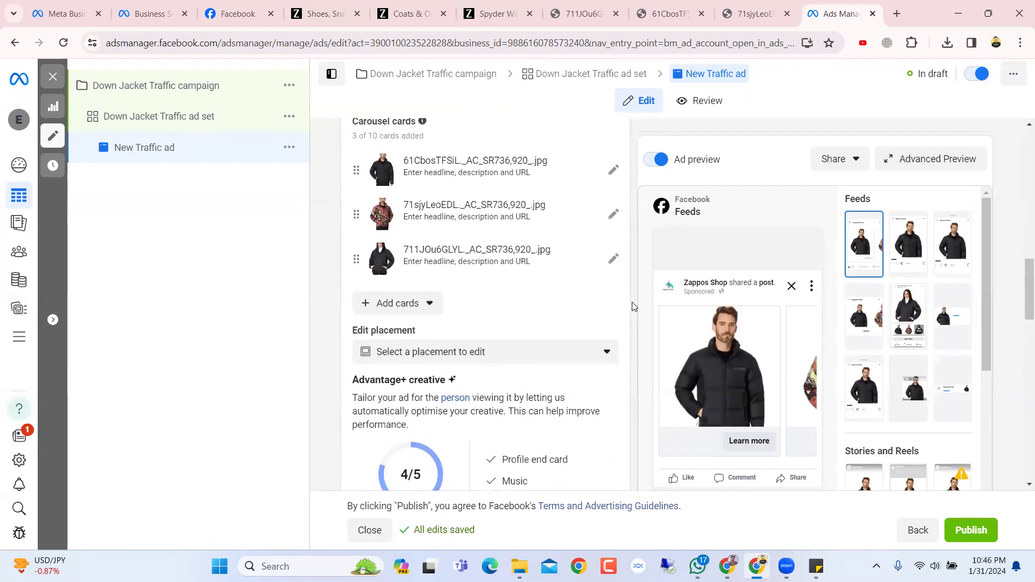
pyautogui.scroll(2, 633, 306)
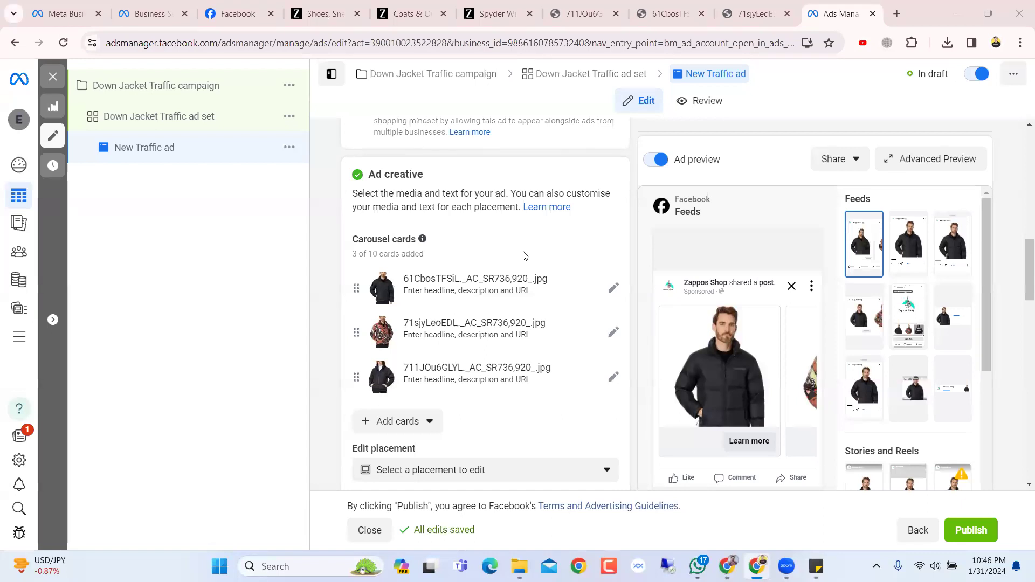
pyautogui.moveTo(701, 287)
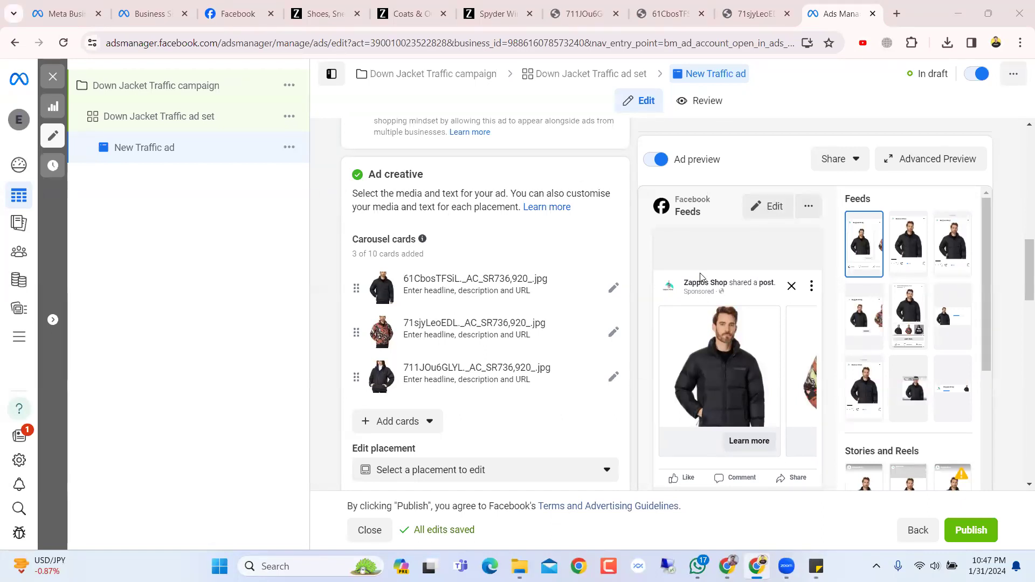
pyautogui.scroll(-5, 530, 361)
pyautogui.scroll(-5, 515, 420)
pyautogui.scroll(4, 516, 420)
pyautogui.scroll(-1, 516, 420)
pyautogui.scroll(3, 515, 420)
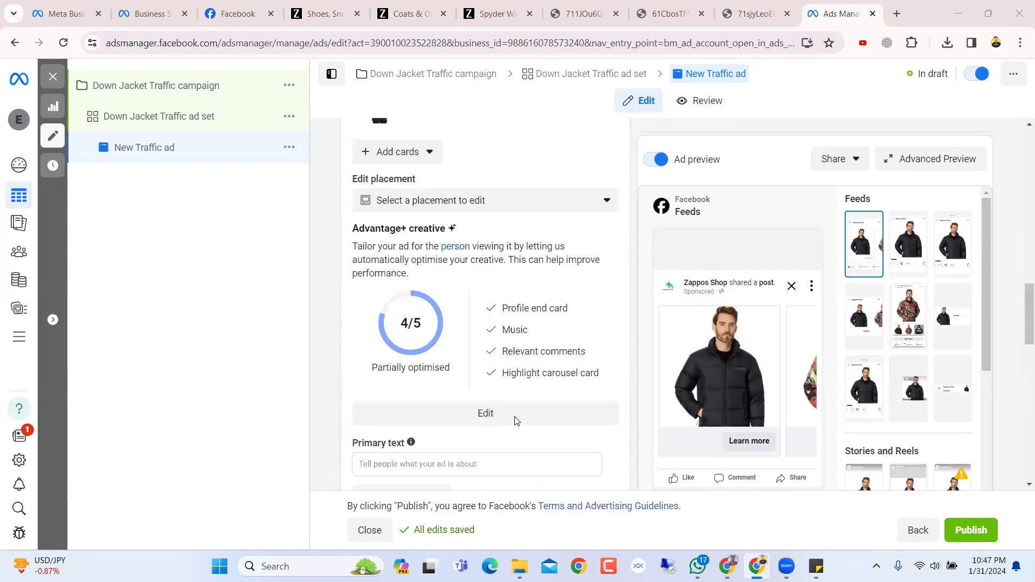
pyautogui.scroll(-1, 516, 421)
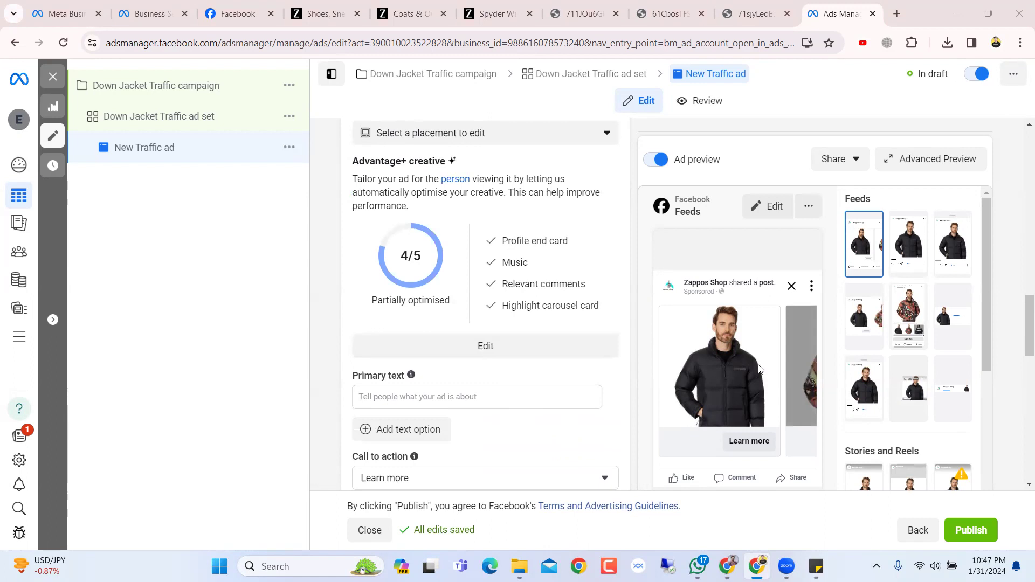
# Switch to the Spyder product page on Zappos and copy the product title "Windom Down Jacket".
pyautogui.scroll(2, 512, 356)
pyautogui.scroll(4, 516, 363)
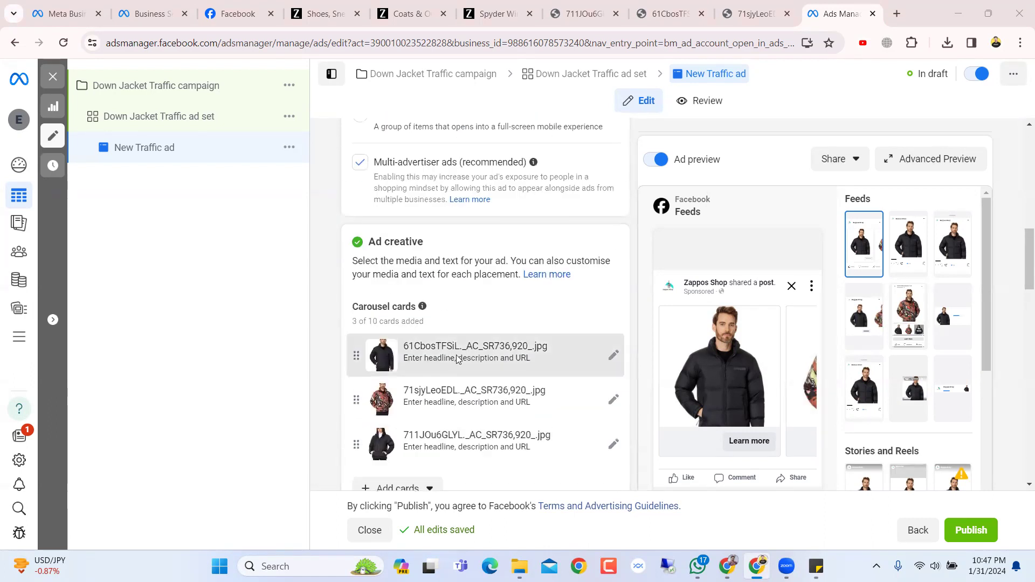
pyautogui.scroll(-5, 449, 351)
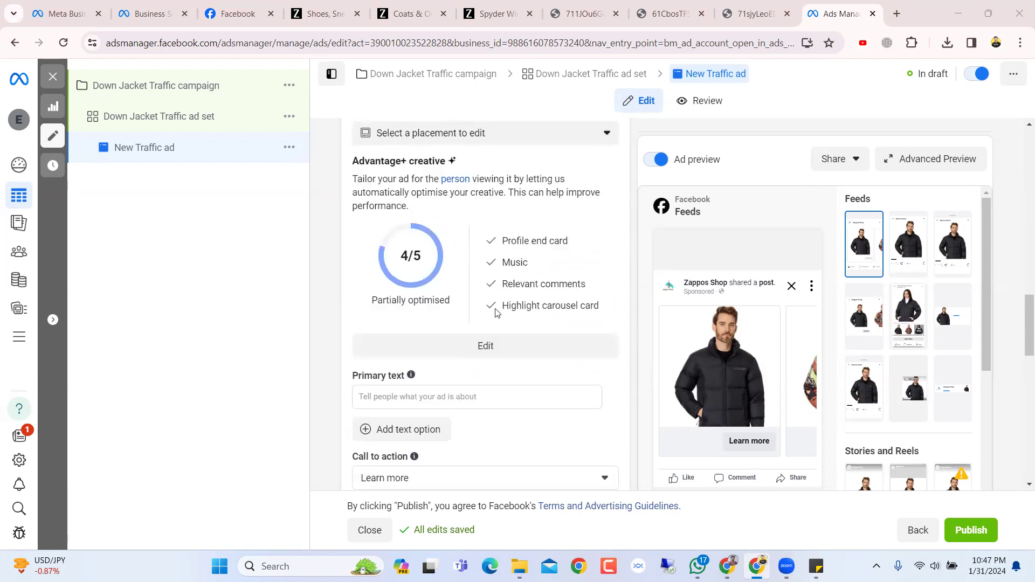
pyautogui.click(479, 399)
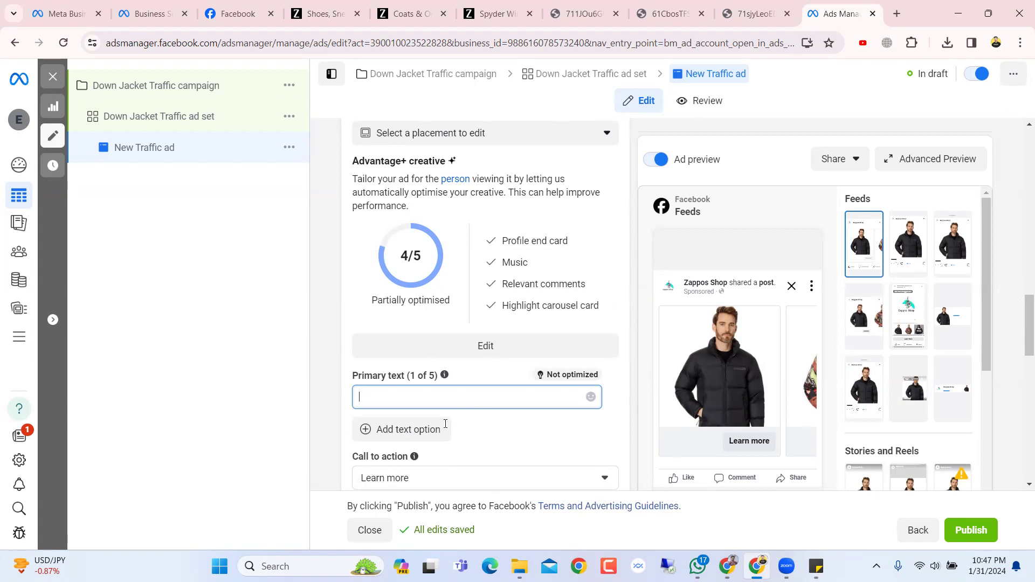
pyautogui.click(754, 13)
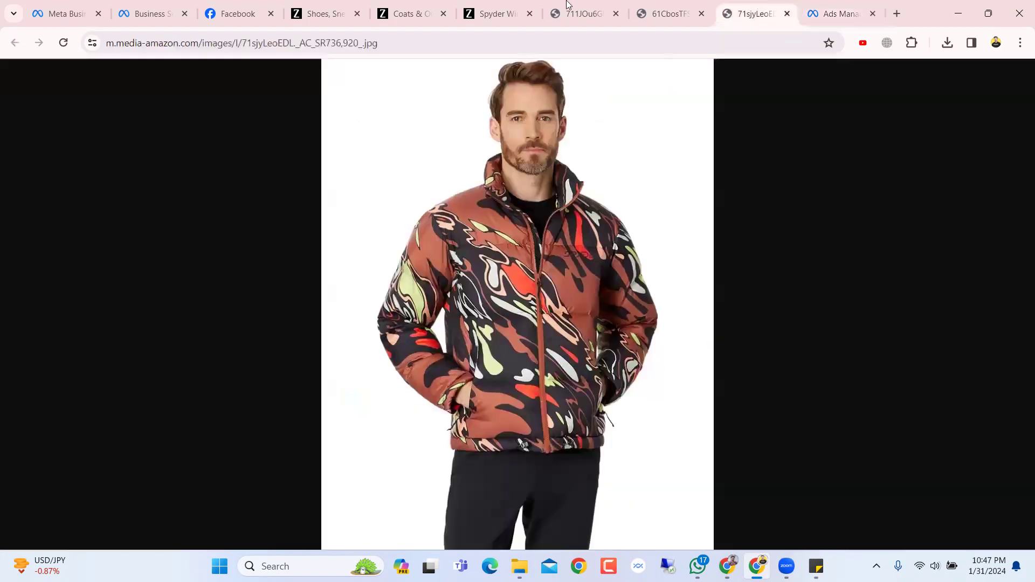
pyautogui.click(522, 4)
pyautogui.scroll(10, 628, 416)
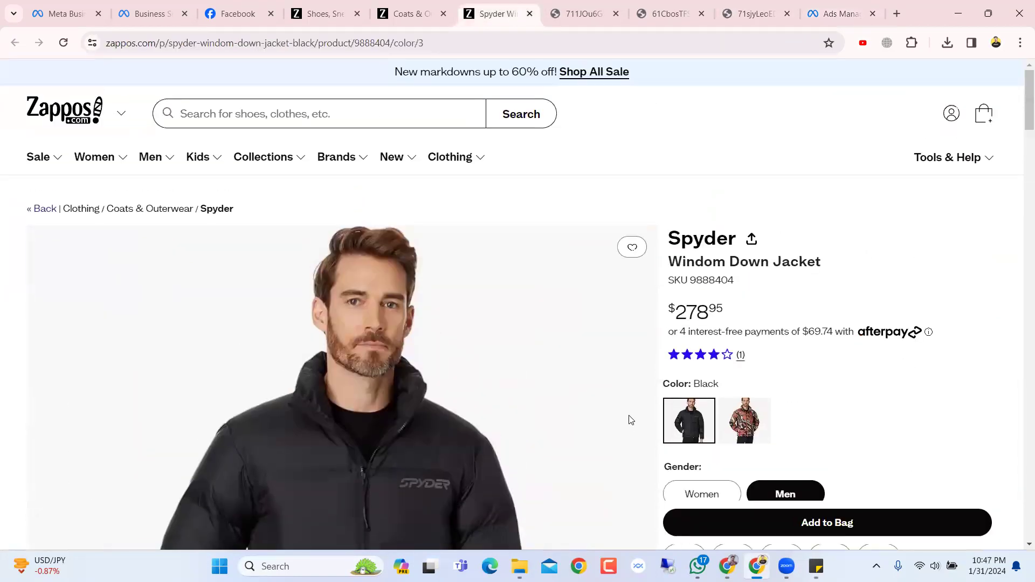
pyautogui.scroll(-2, 631, 420)
pyautogui.scroll(2, 630, 420)
pyautogui.scroll(-2, 630, 420)
pyautogui.scroll(1, 631, 419)
pyautogui.moveTo(825, 194); pyautogui.dragTo(674, 190)
pyautogui.rightClick(674, 190)
pyautogui.click(695, 200)
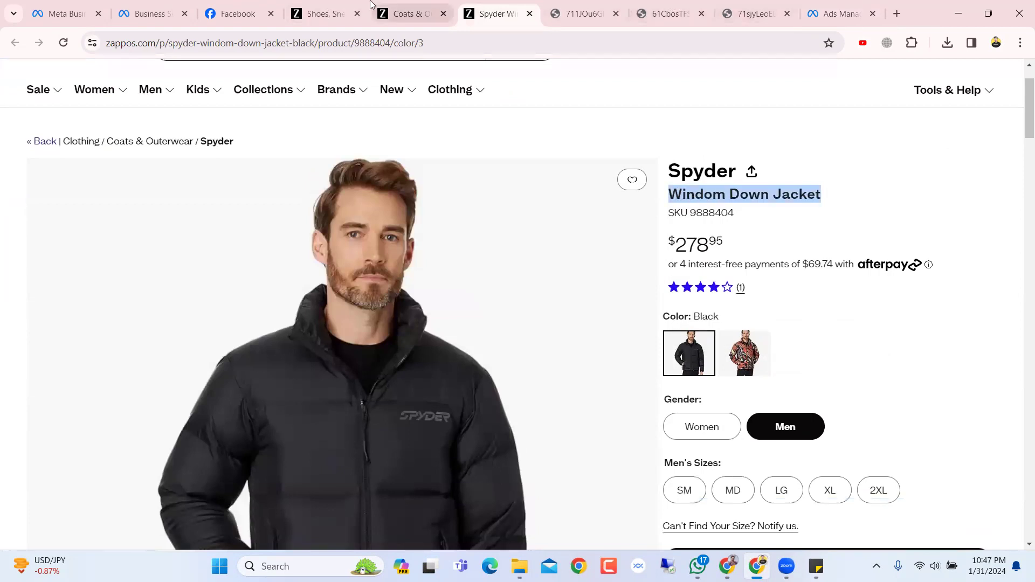
# Return to Ads Manager, paste the product title into the primary text, and add the line "60% off" with a fire emoji above it.
pyautogui.click(853, 4)
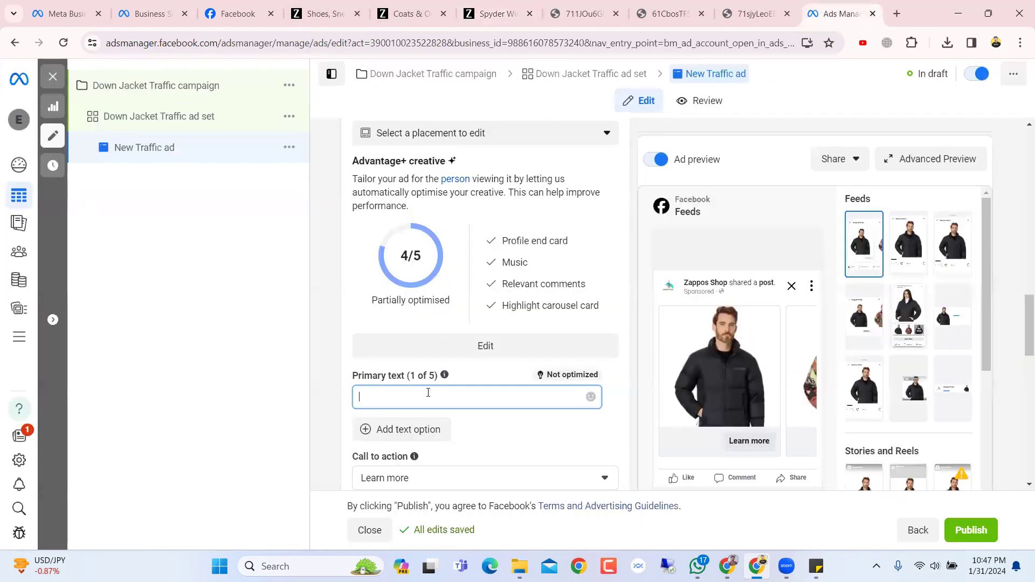
pyautogui.hotkey('ctrl', 'v')
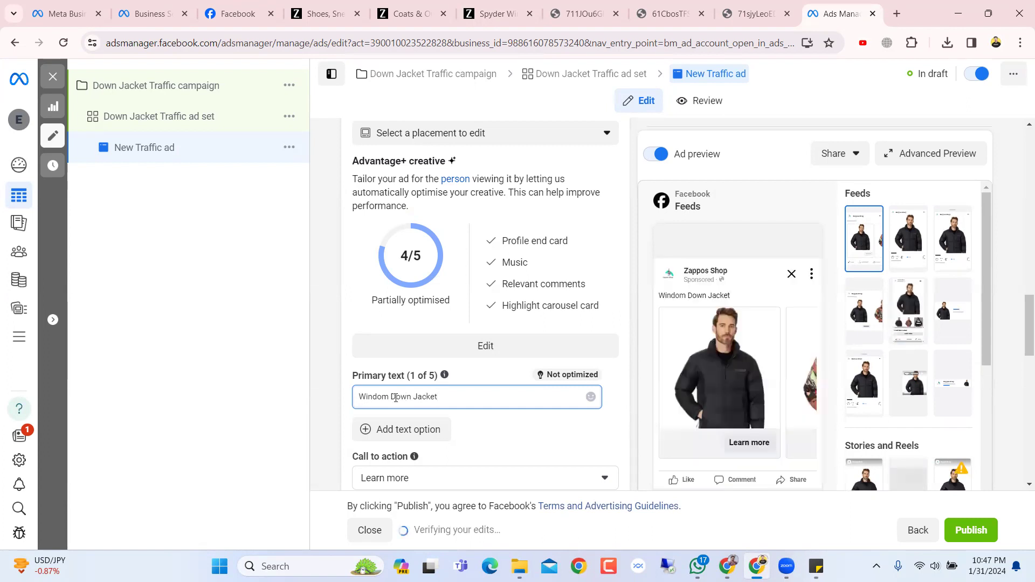
pyautogui.click(363, 396)
pyautogui.press('Return')
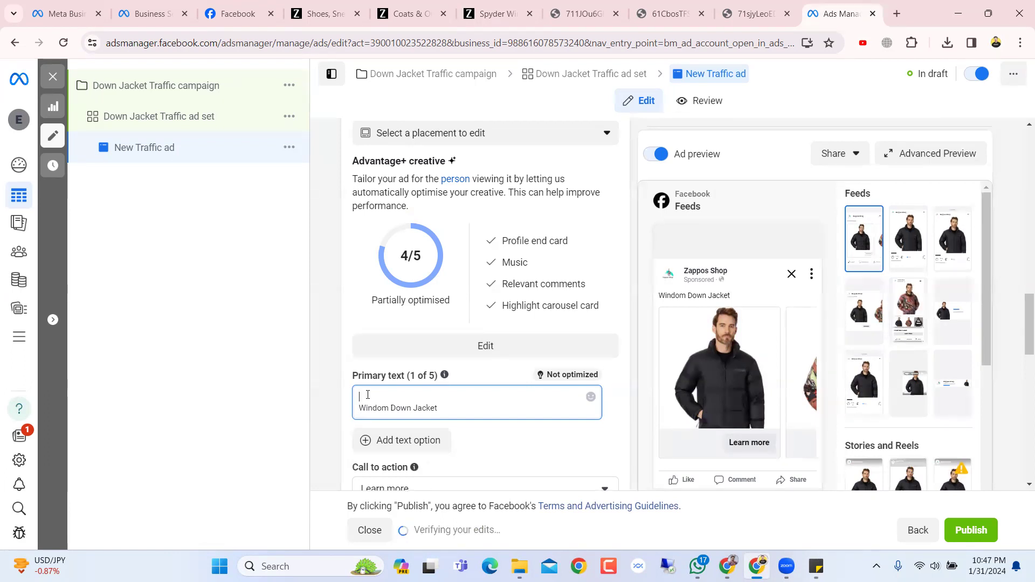
pyautogui.write('60% ')
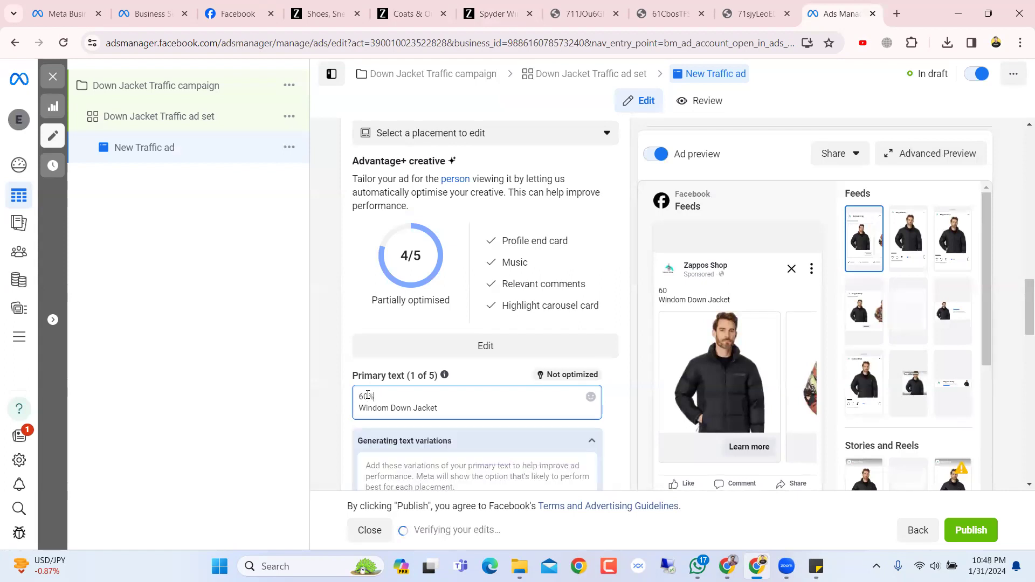
pyautogui.write('off')
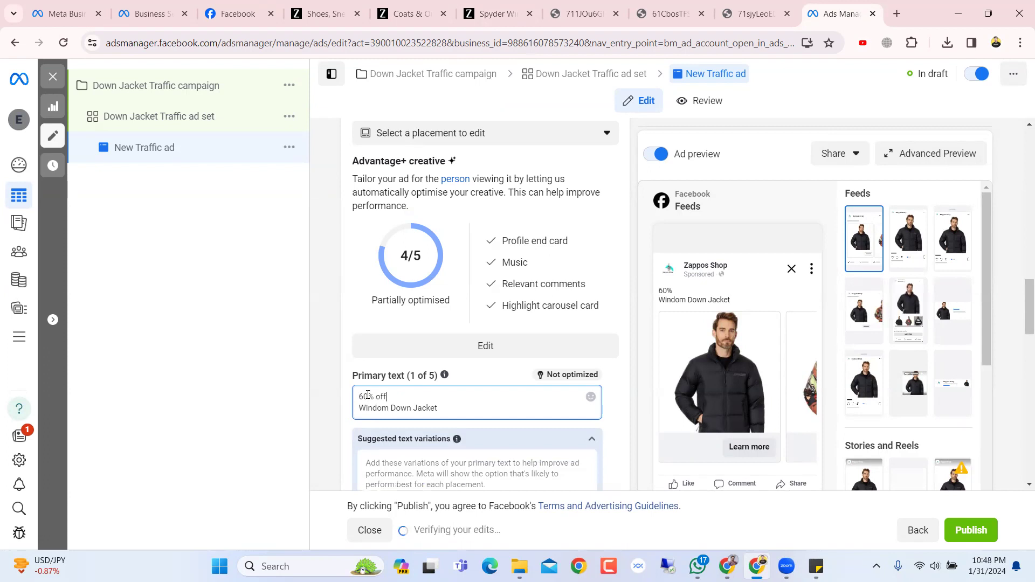
pyautogui.rightClick(396, 399)
pyautogui.click(456, 129)
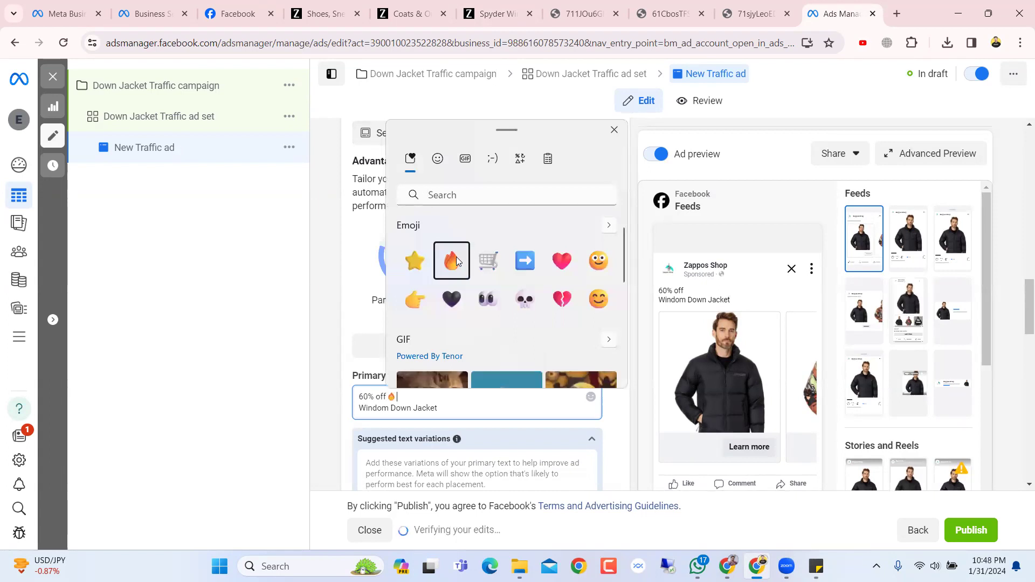
# Frame "60% off" in the ad's primary text with two fire emojis on each side.
pyautogui.click(453, 260)
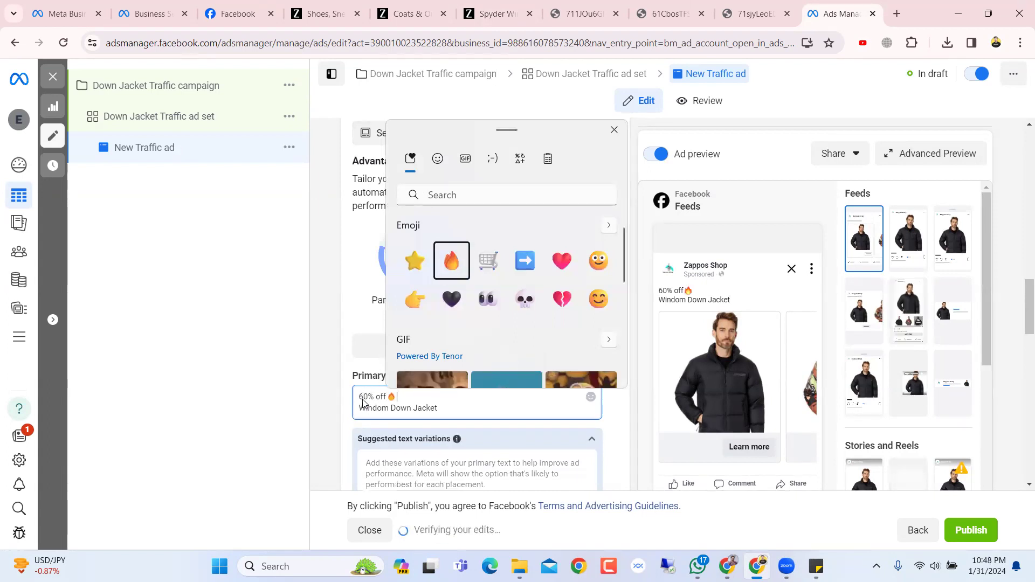
pyautogui.click(361, 397)
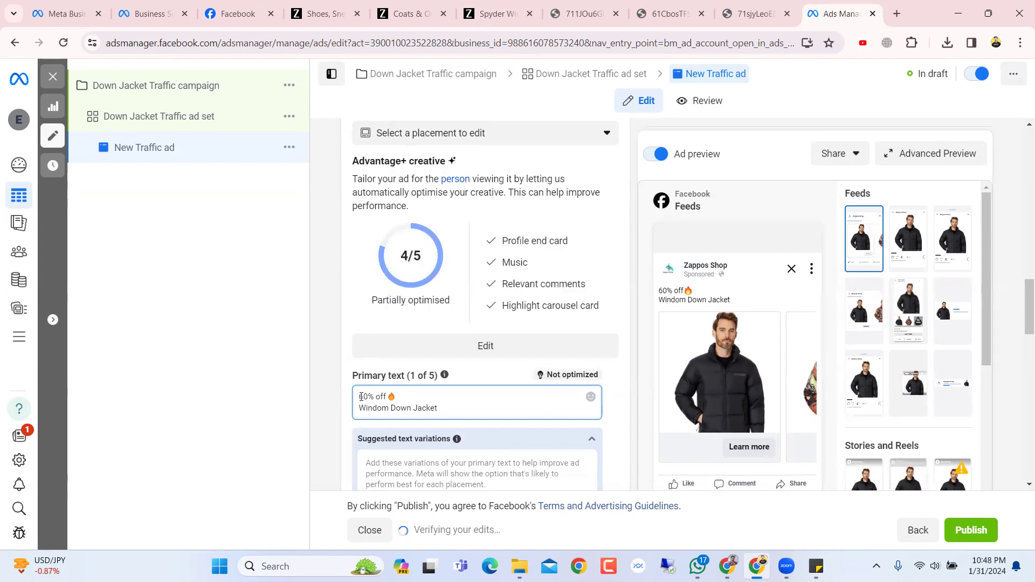
pyautogui.rightClick(360, 397)
pyautogui.click(389, 129)
pyautogui.click(390, 261)
pyautogui.click(390, 261)
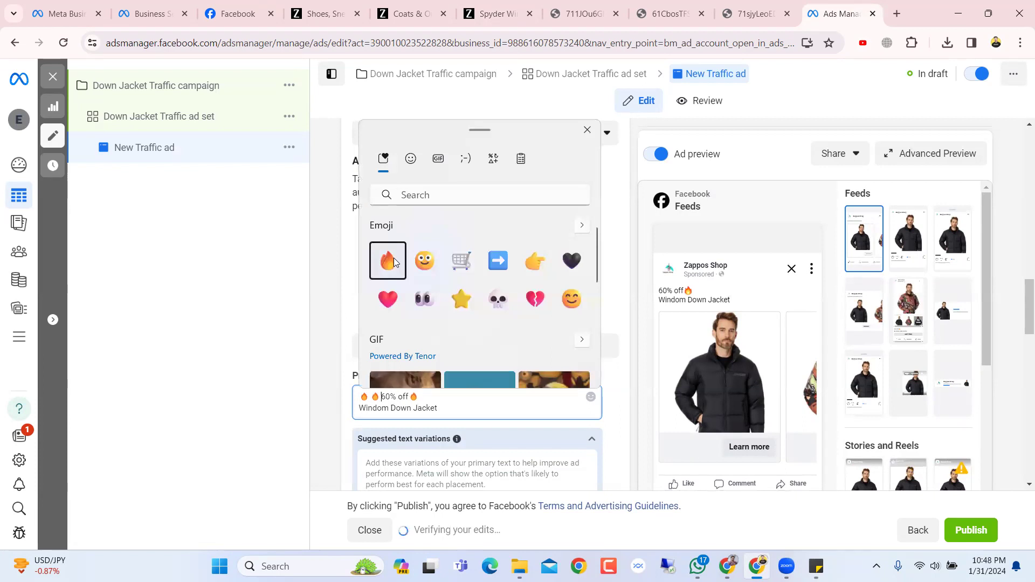
pyautogui.click(373, 397)
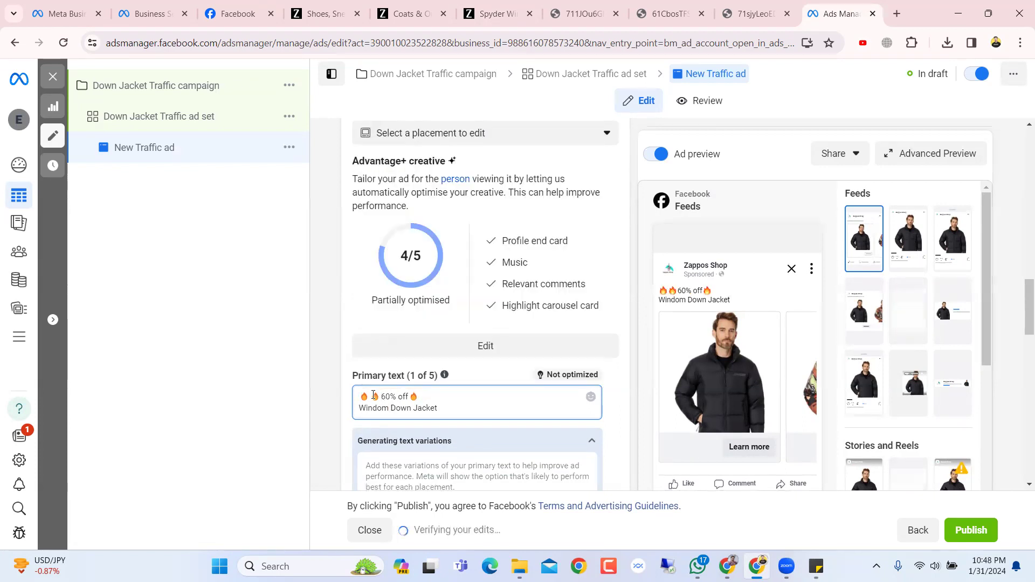
pyautogui.rightClick(420, 397)
pyautogui.click(442, 126)
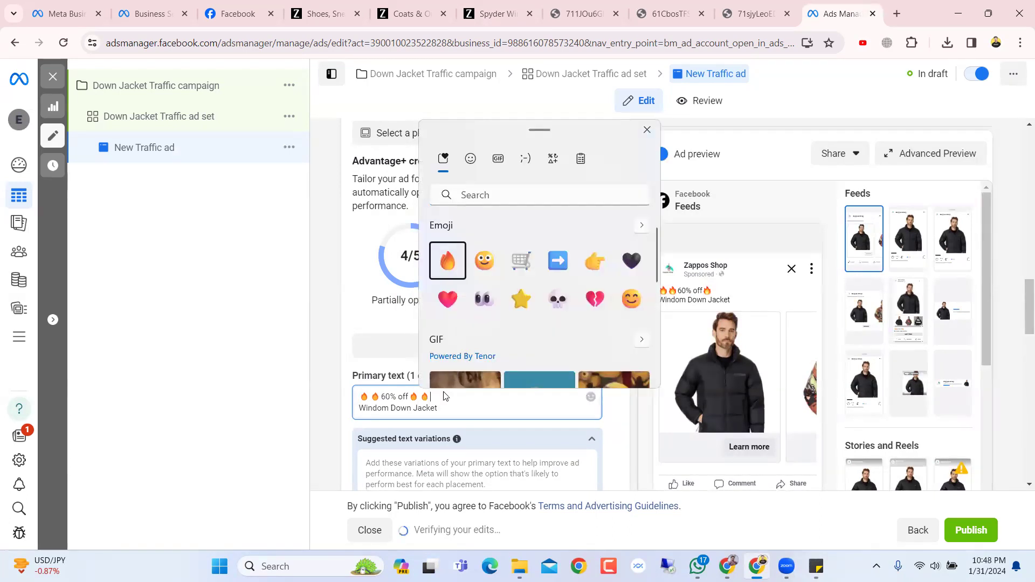
pyautogui.click(449, 256)
# Insert a right arrow emoji before "Windom Down Jacket" in the primary text.
pyautogui.click(447, 406)
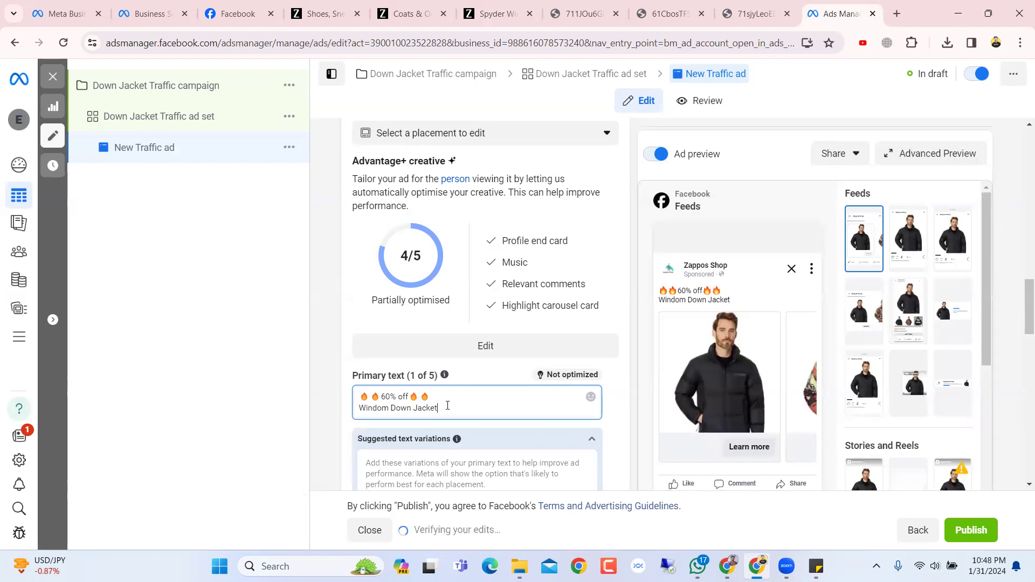
pyautogui.rightClick(359, 408)
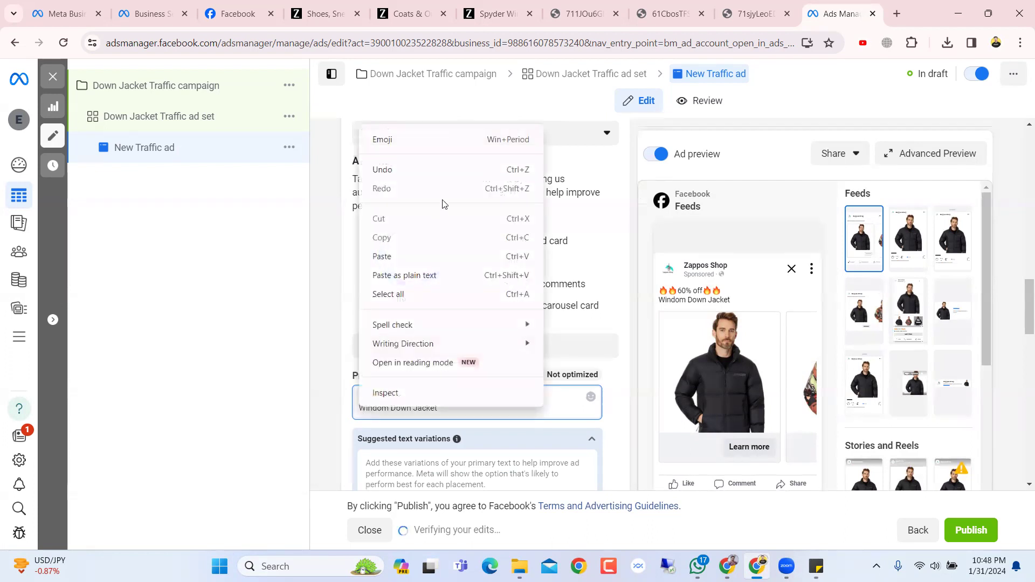
pyautogui.click(439, 150)
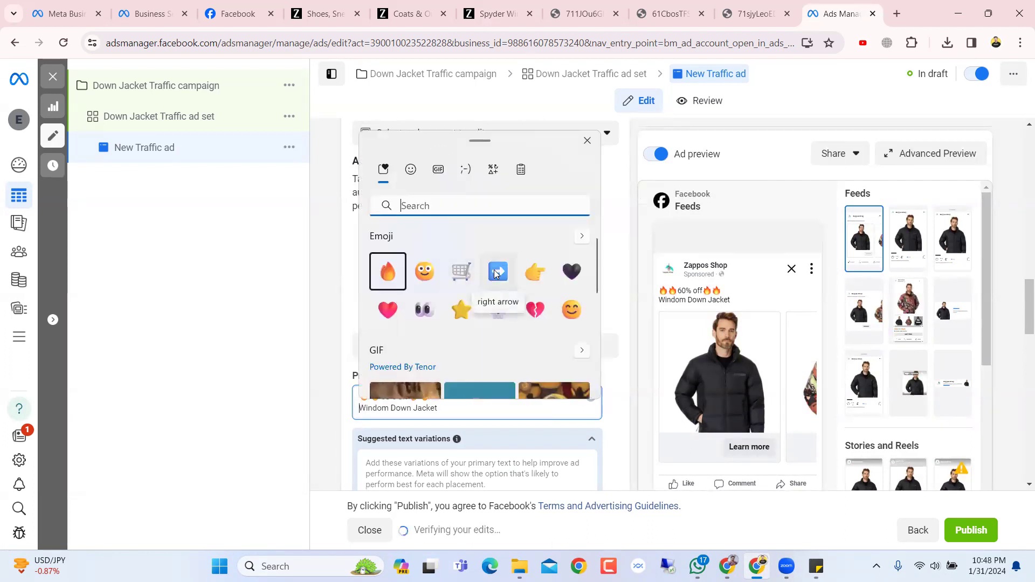
pyautogui.click(498, 270)
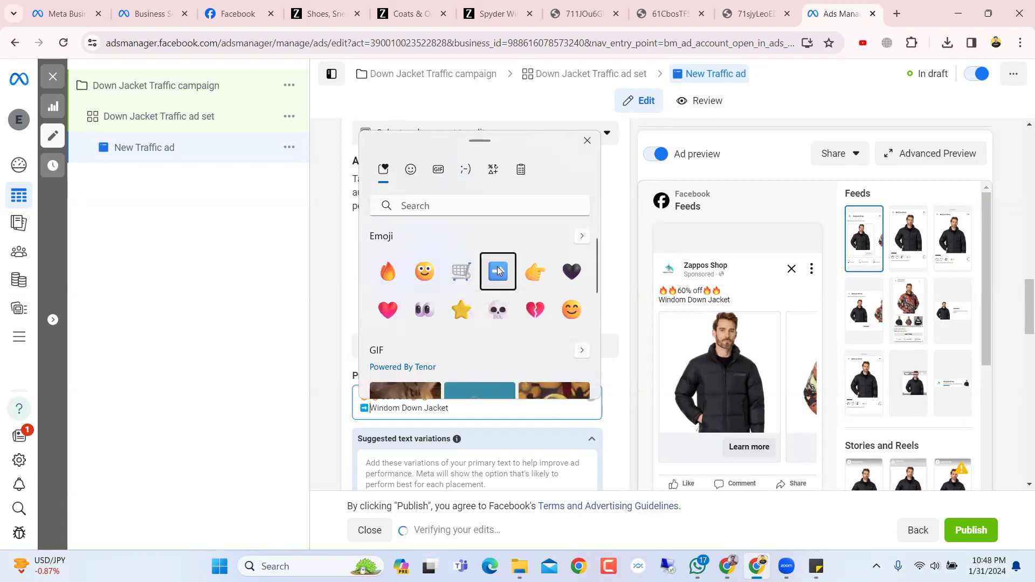
# Delete the extra fire emoji on each side of "60% off", keeping one before and one after.
pyautogui.click(382, 398)
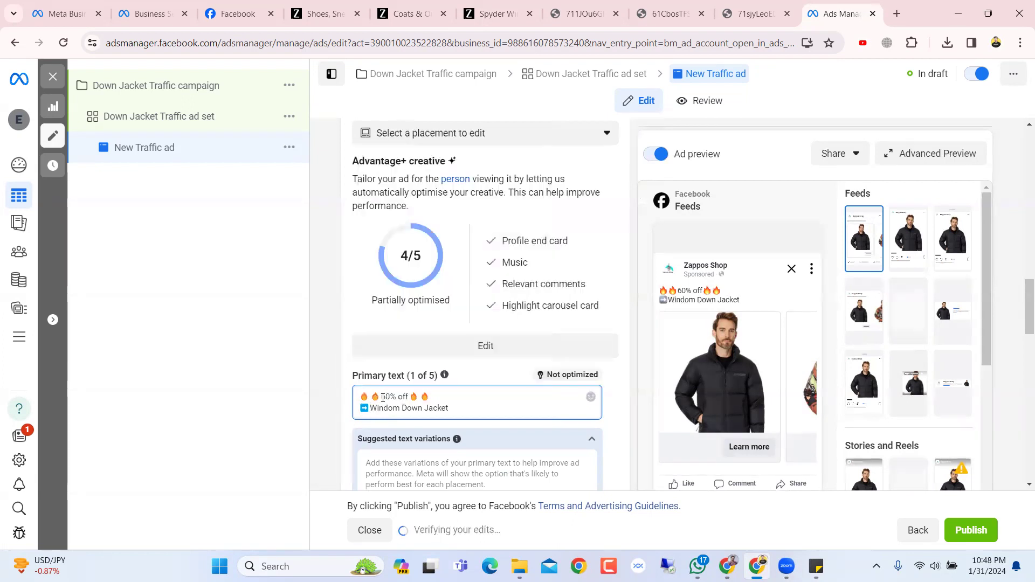
pyautogui.press('BackSpace')
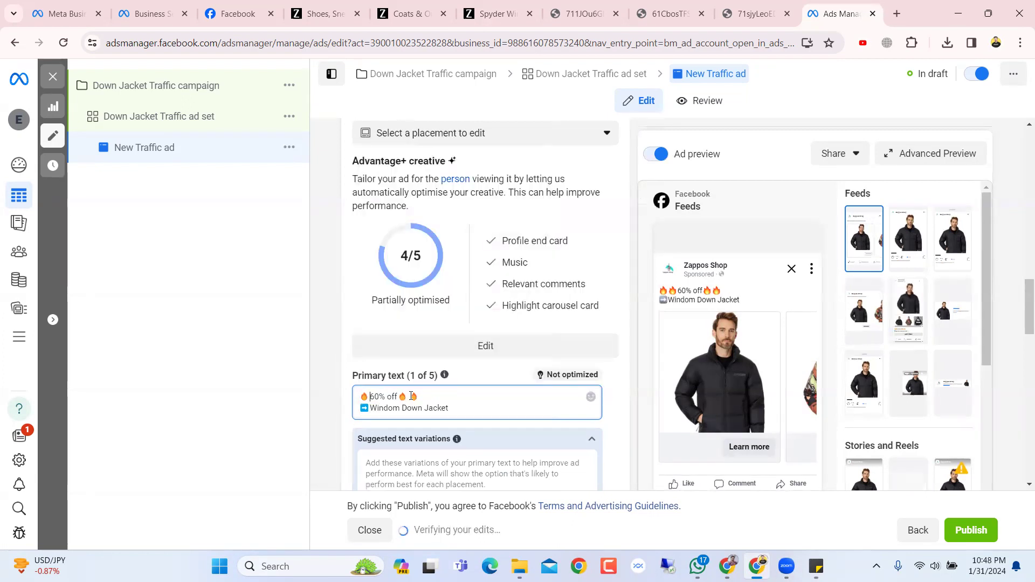
pyautogui.press('BackSpace')
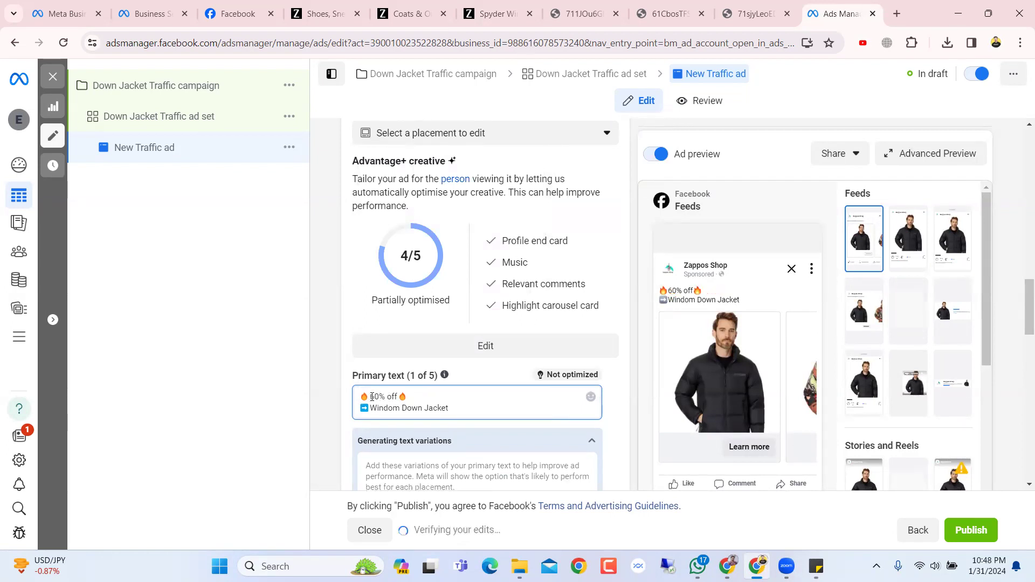
# Add a third line to the primary text reading "All products free shipping".
pyautogui.click(449, 408)
pyautogui.press('Return')
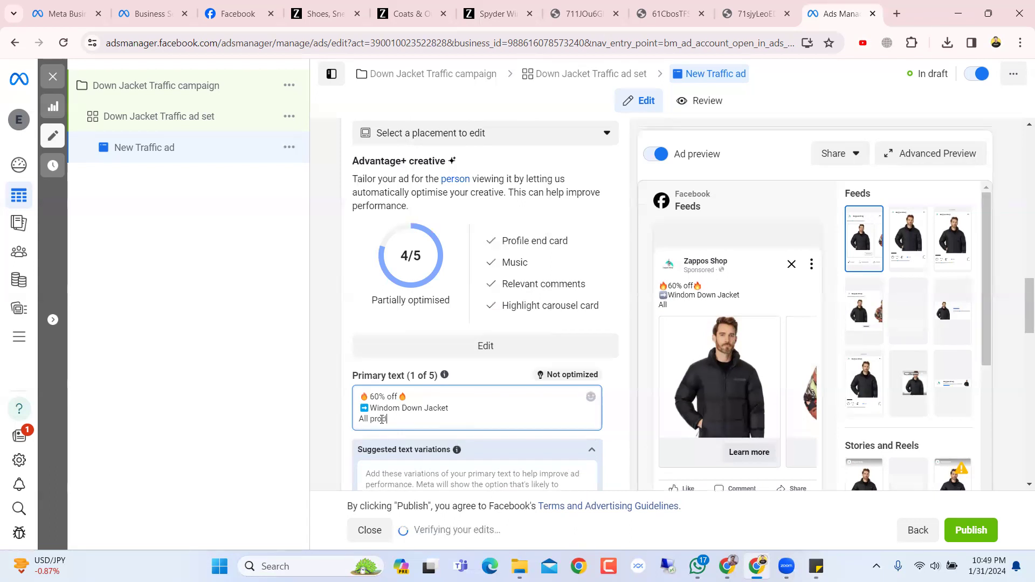
pyautogui.write('products free')
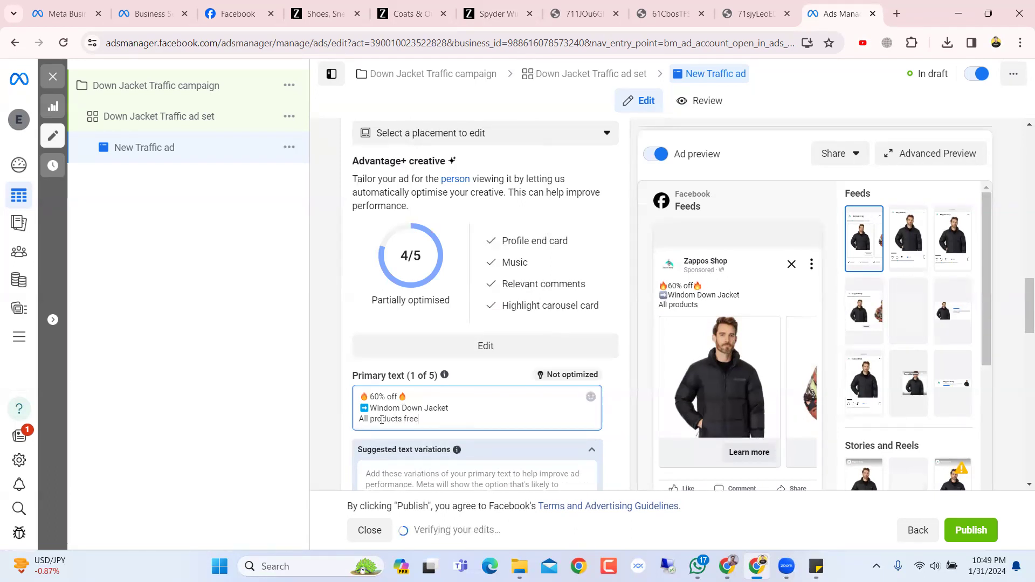
pyautogui.write(' shipping')
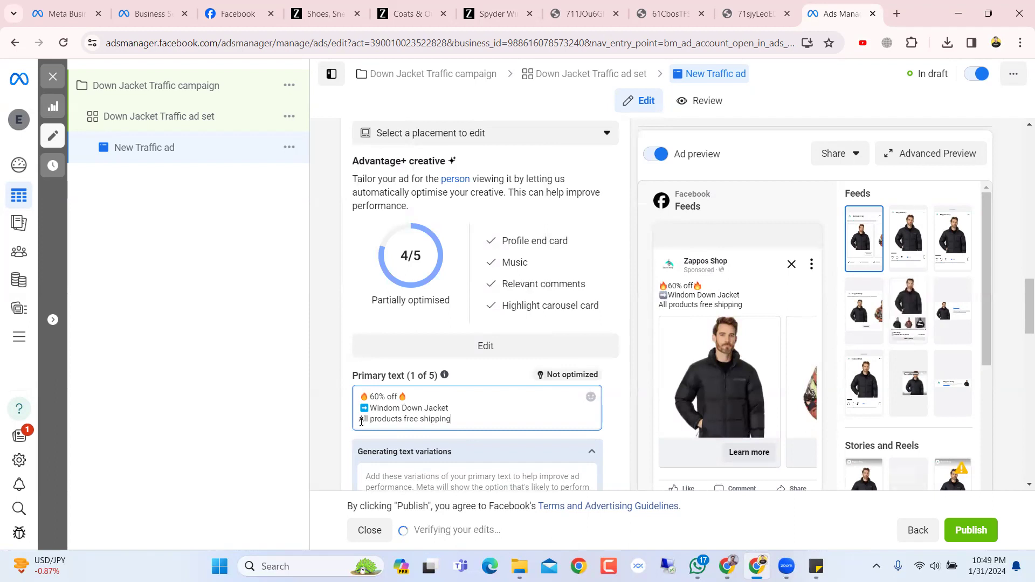
# Insert a right-pointing hand emoji followed by a space before "All products free shipping".
pyautogui.rightClick(360, 422)
pyautogui.click(431, 158)
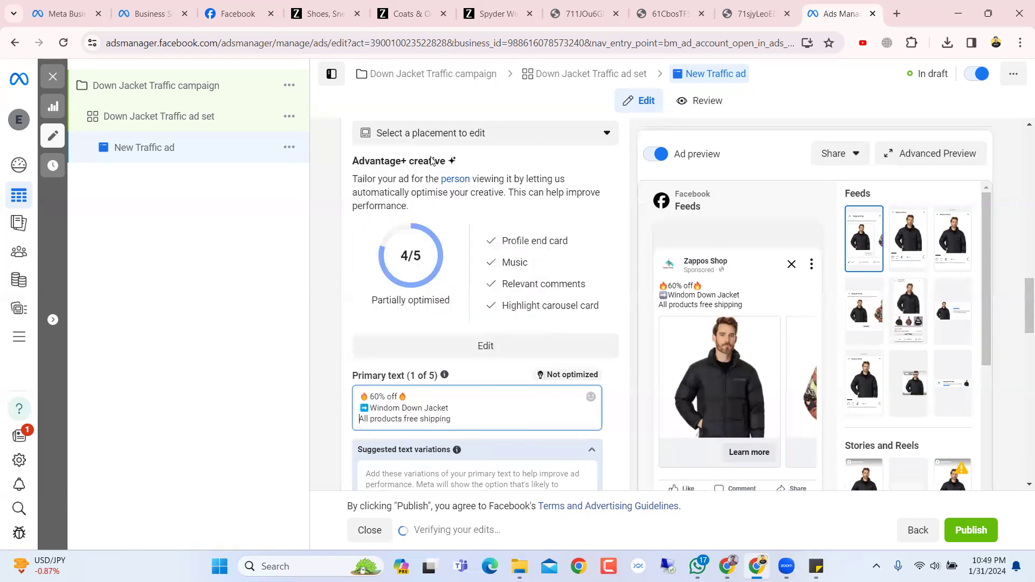
pyautogui.click(537, 285)
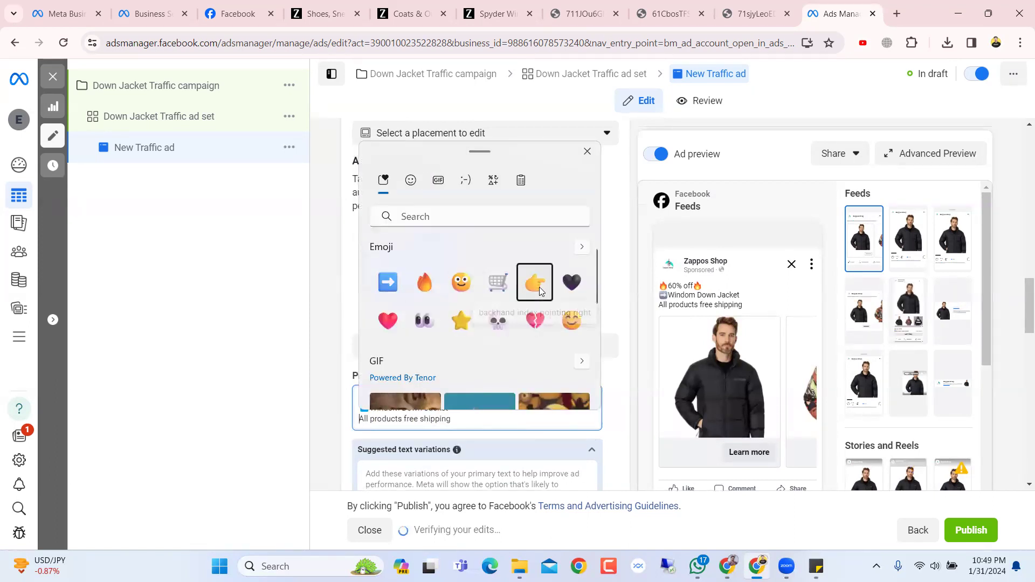
pyautogui.press('Escape')
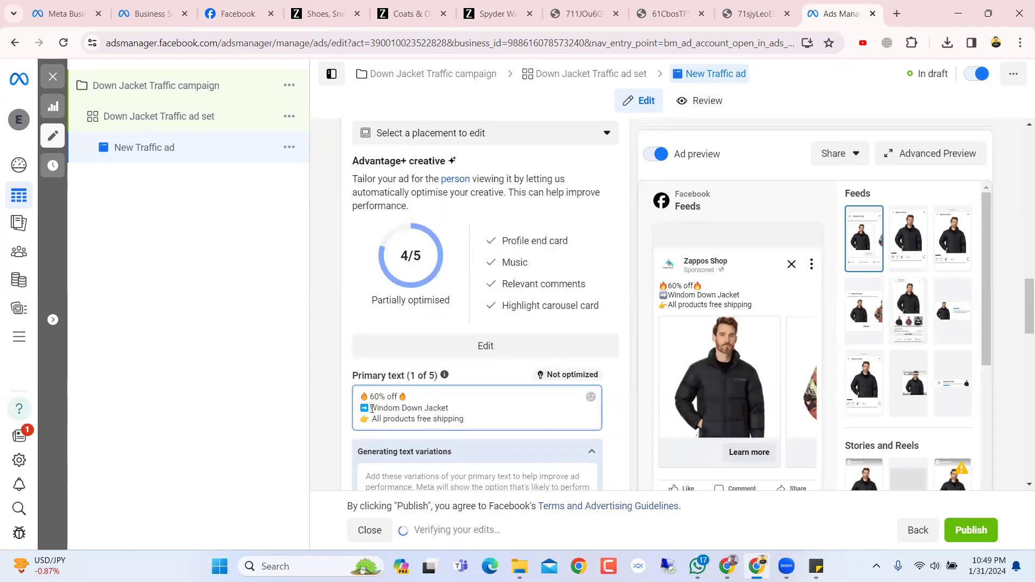
# Insert a space between the arrow emoji and "Windom" and between the first fire emoji and "60% off".
pyautogui.click(372, 407)
pyautogui.click(370, 397)
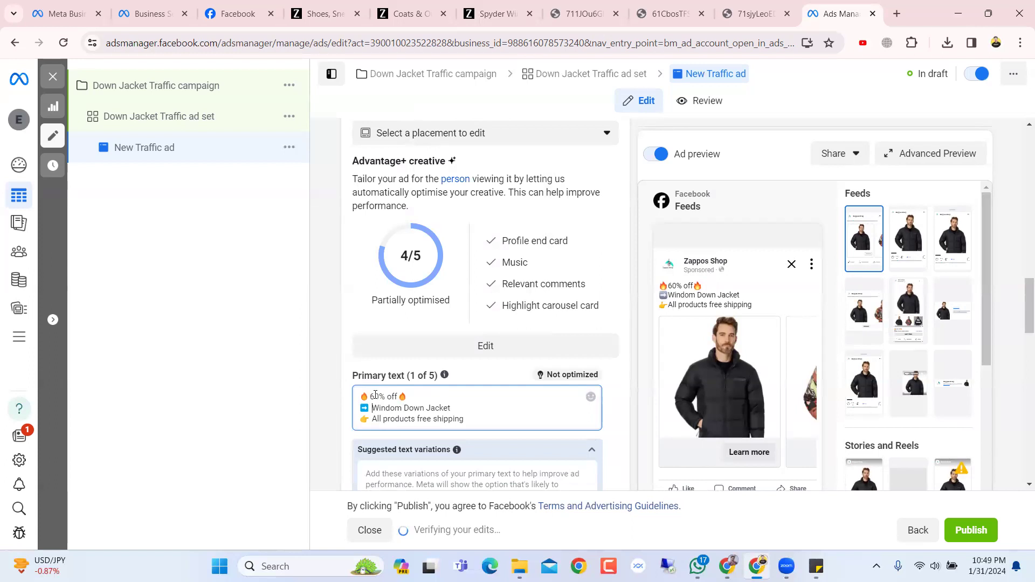
pyautogui.click(399, 397)
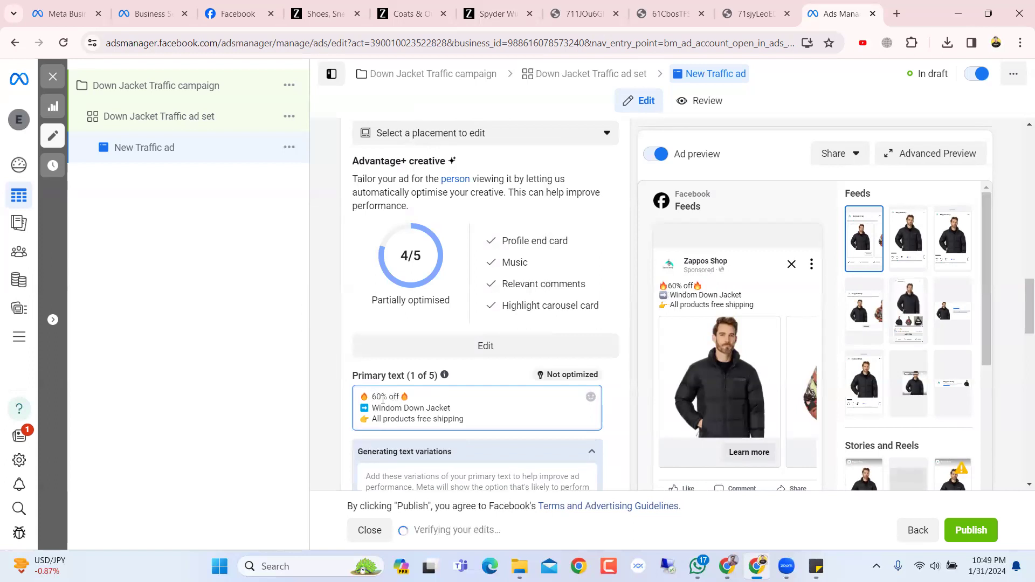
pyautogui.click(373, 397)
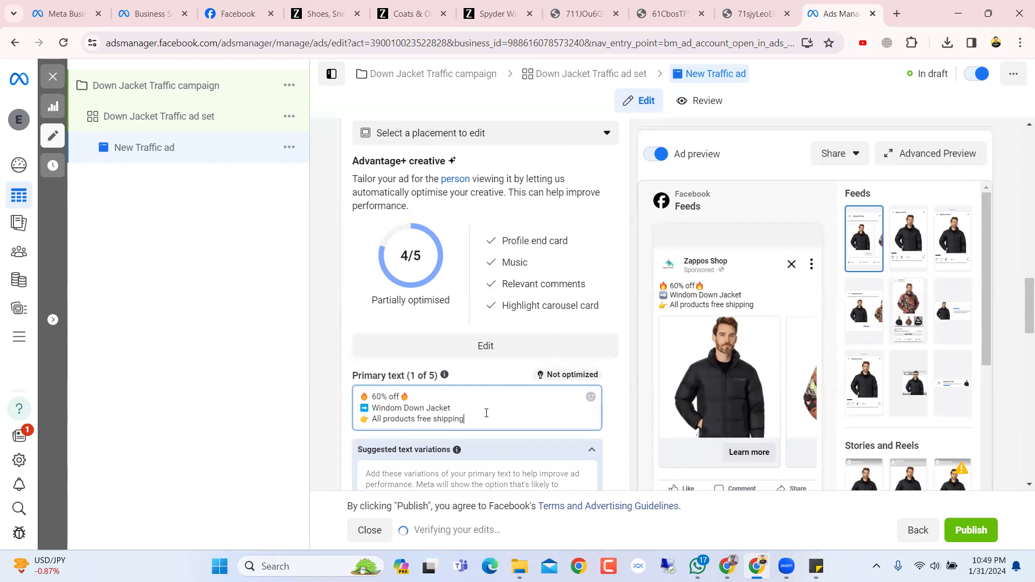
# Add a fourth line to the primary text reading "Shop Now:".
pyautogui.press('Return')
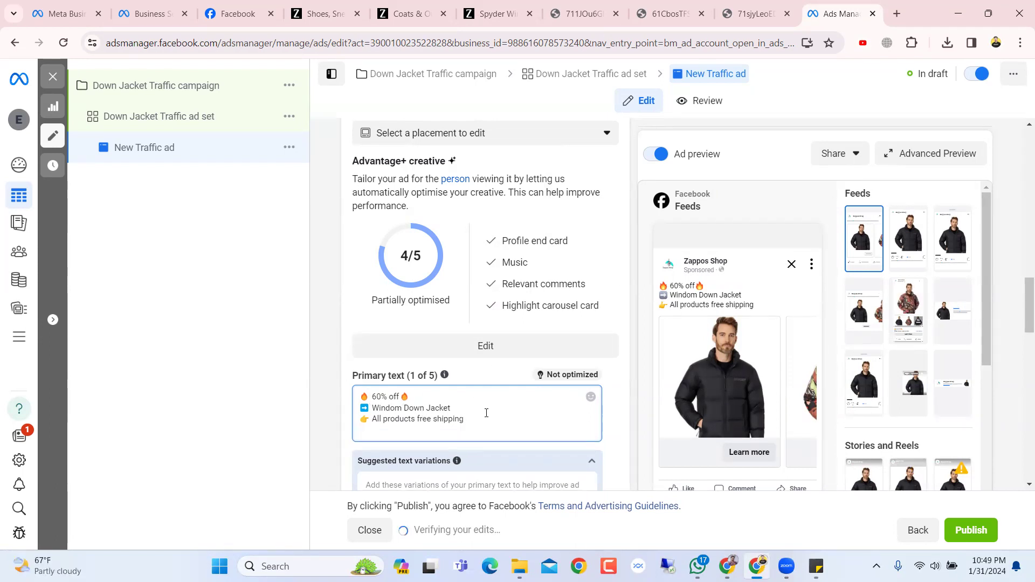
pyautogui.write('Shop No')
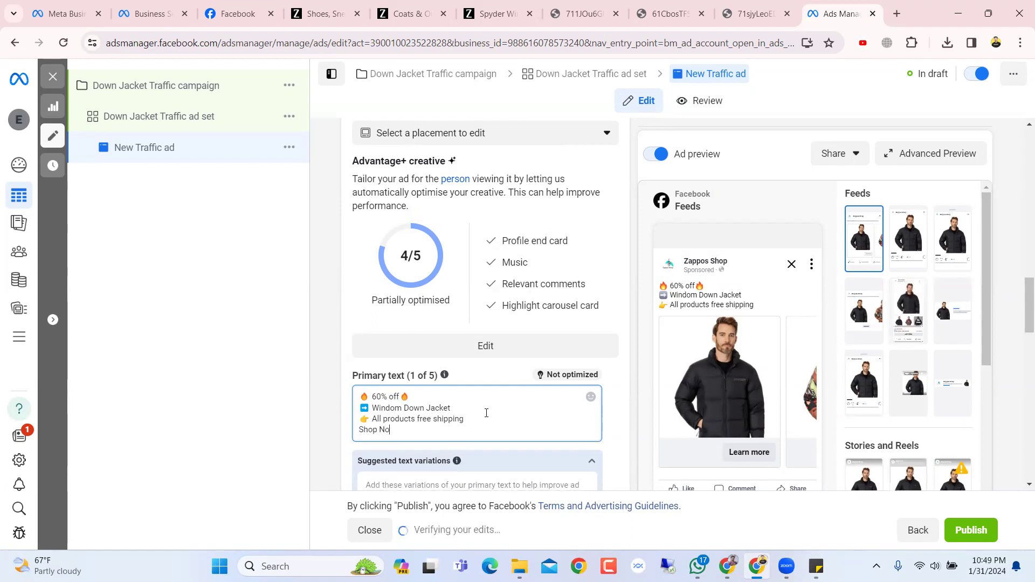
pyautogui.write('w')
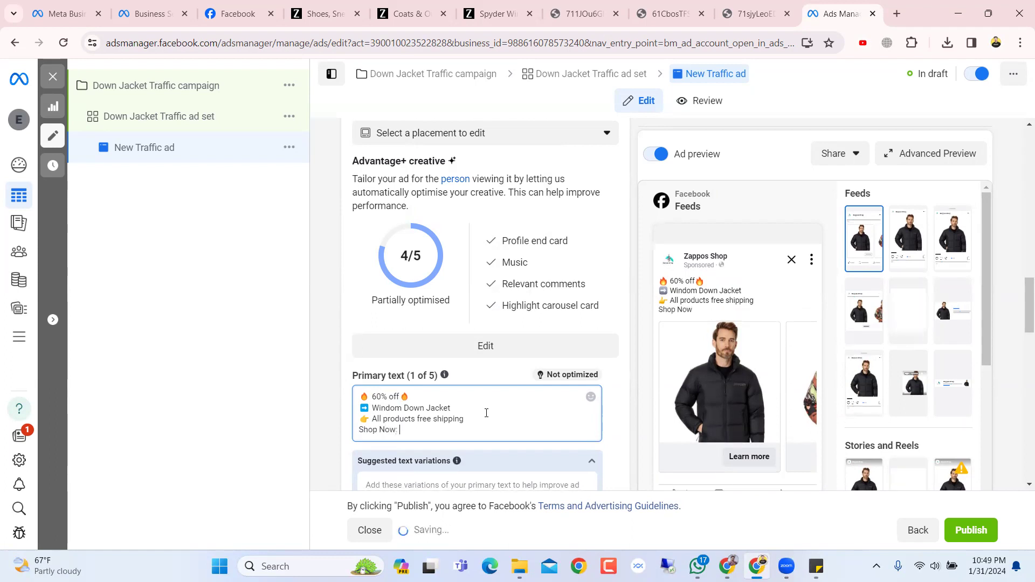
pyautogui.write(':')
# Open the Zappos home page in a new tab from the jacket's product page and copy its web address.
pyautogui.click(495, 8)
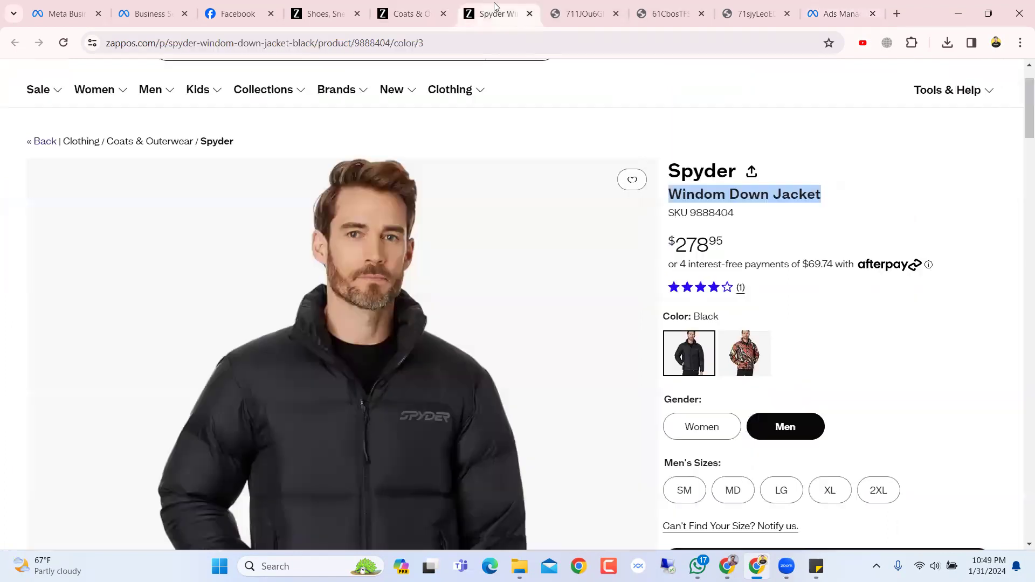
pyautogui.scroll(2, 482, 112)
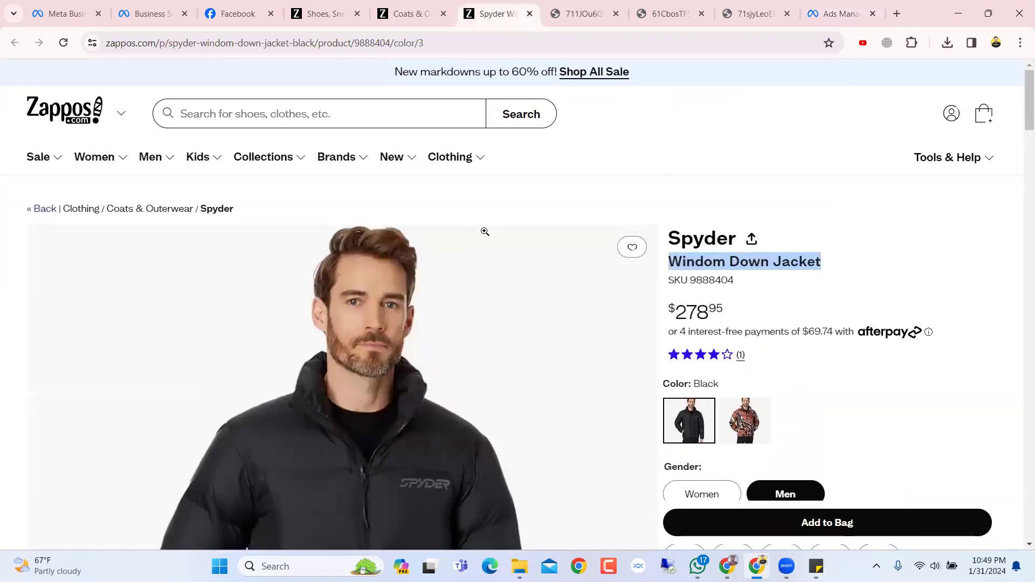
pyautogui.rightClick(61, 106)
pyautogui.click(92, 113)
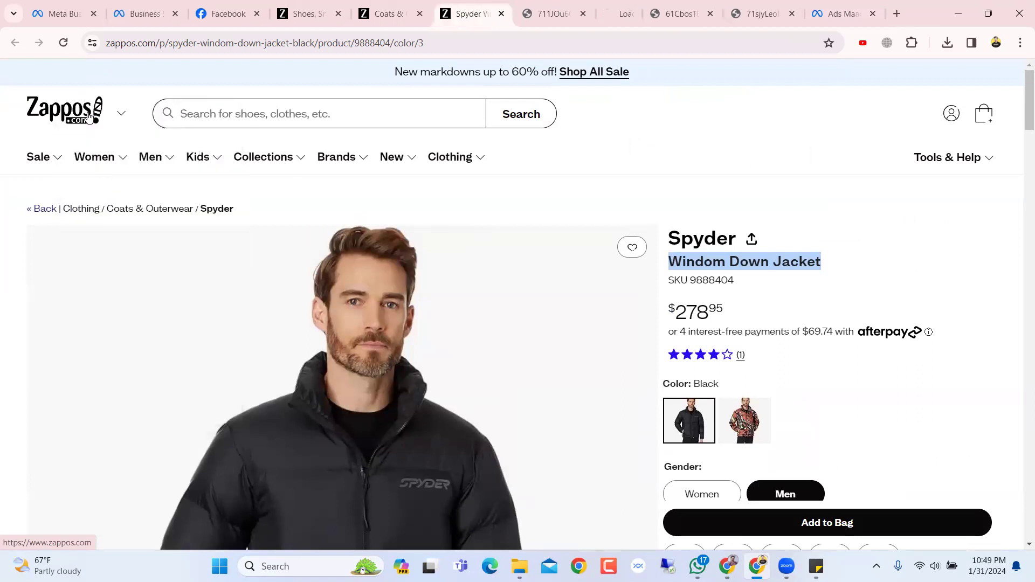
pyautogui.click(599, 7)
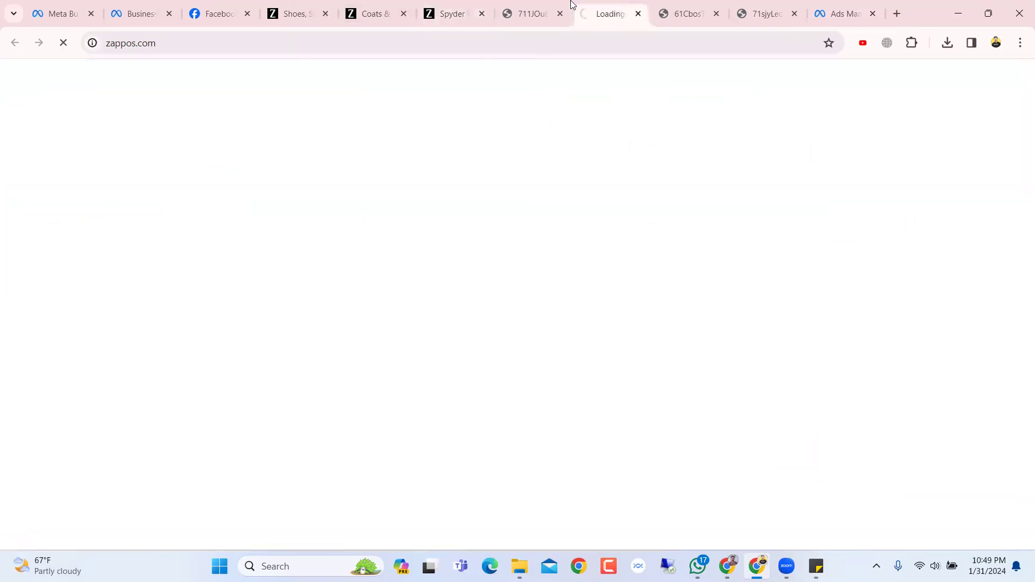
pyautogui.moveTo(572, 5); pyautogui.dragTo(478, 9)
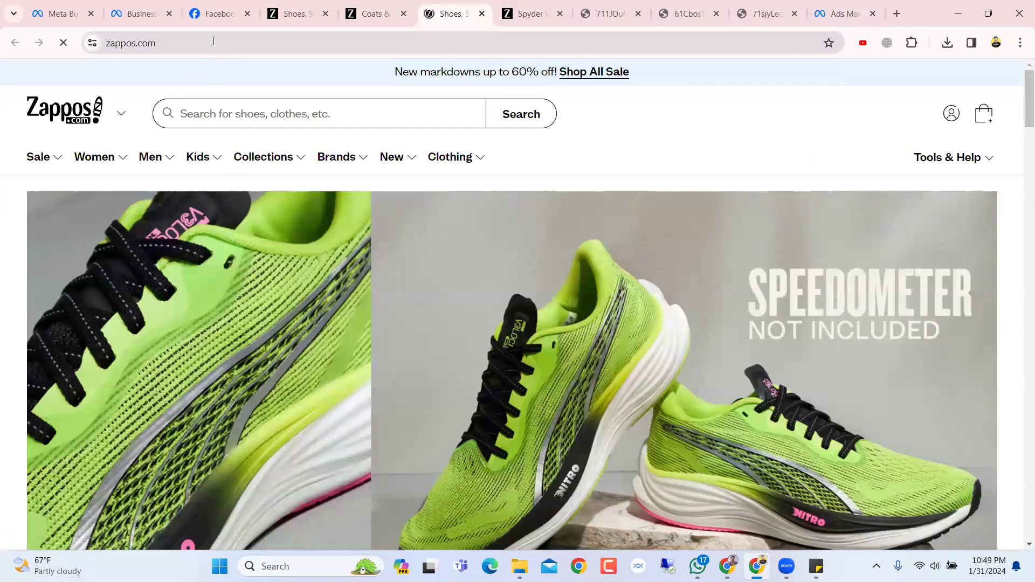
pyautogui.click(213, 41)
pyautogui.hotkey('ctrl', 'c')
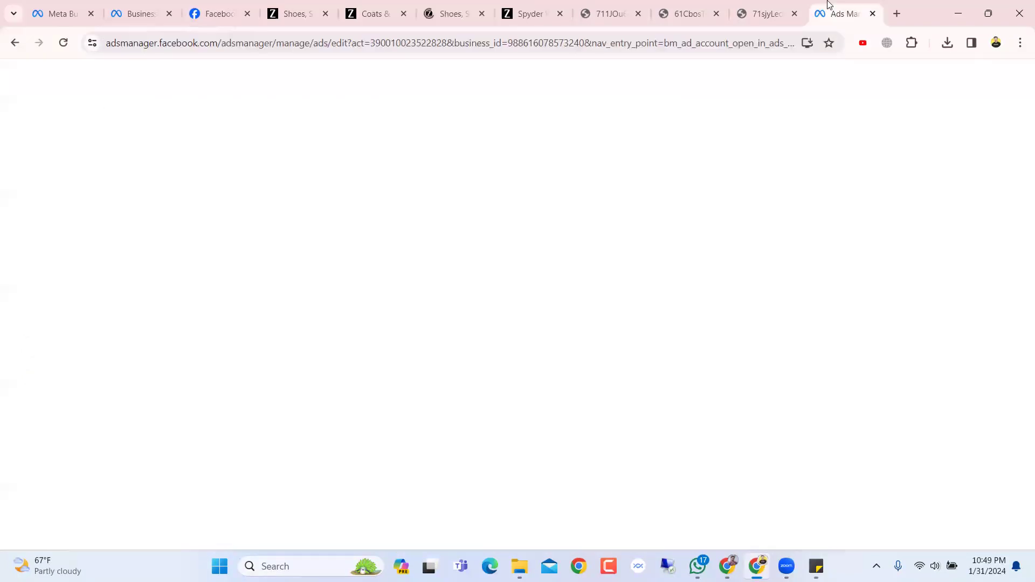
pyautogui.click(830, 5)
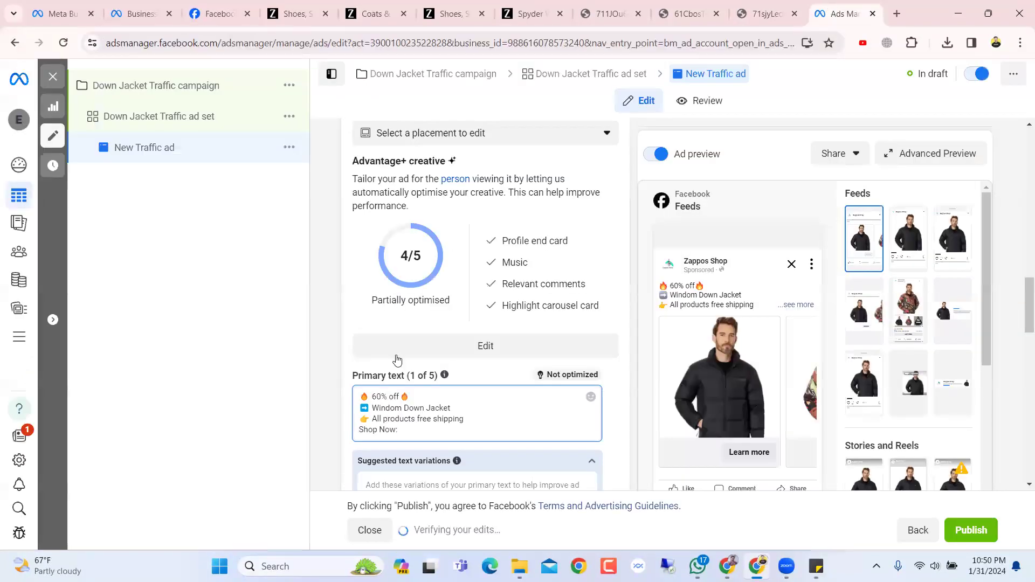
pyautogui.click(405, 430)
pyautogui.hotkey('ctrl', 'v')
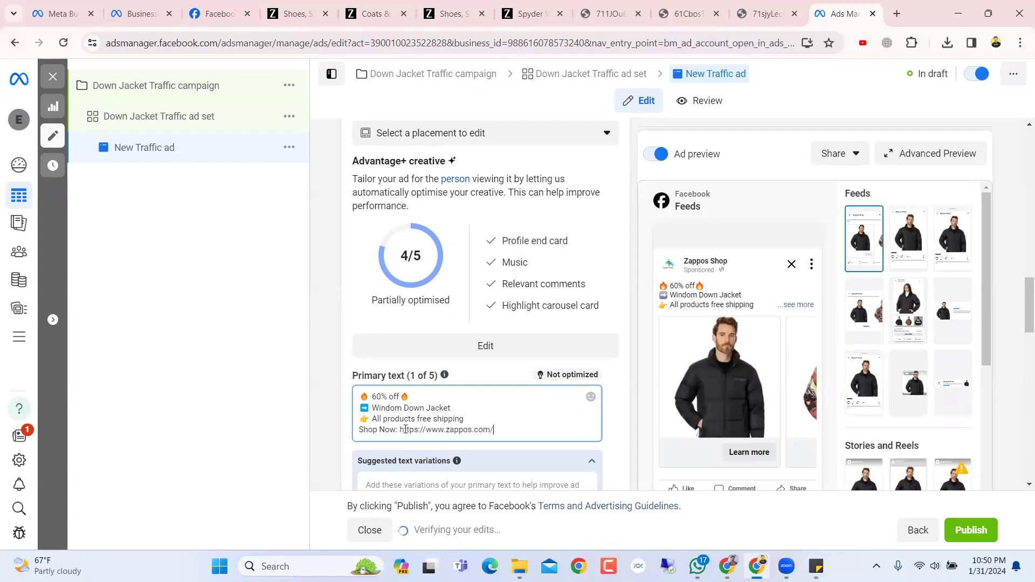
# Insert a shopping cart emoji followed by a space before "Shop Now:" in the primary text.
pyautogui.rightClick(360, 429)
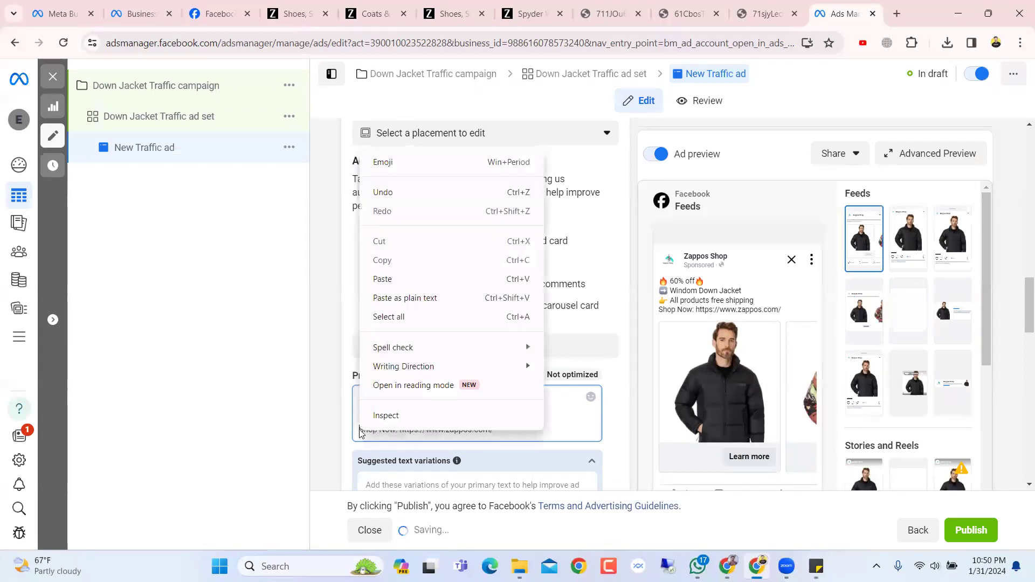
pyautogui.click(386, 160)
pyautogui.click(535, 293)
pyautogui.click(372, 431)
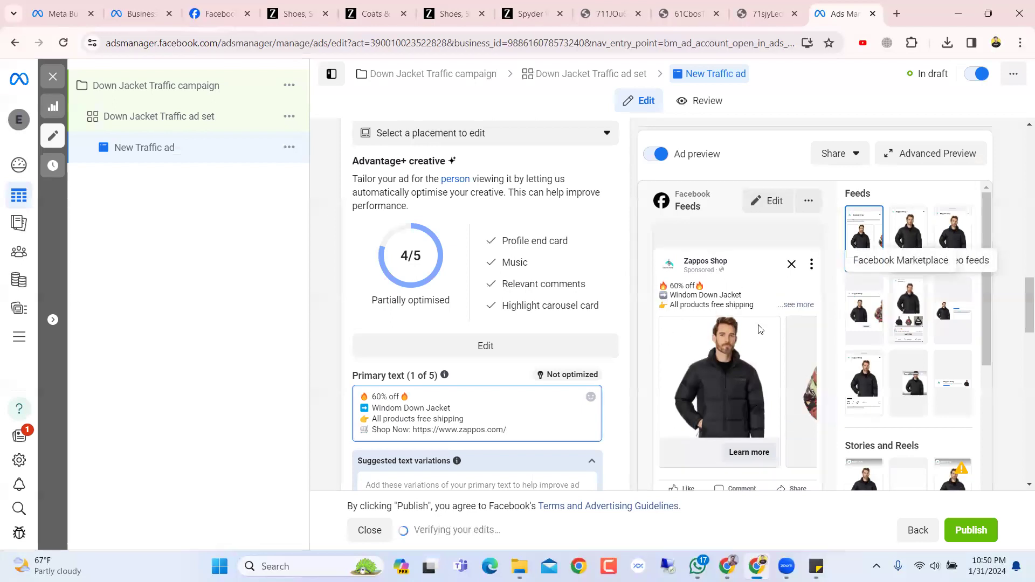
pyautogui.scroll(-5, 547, 357)
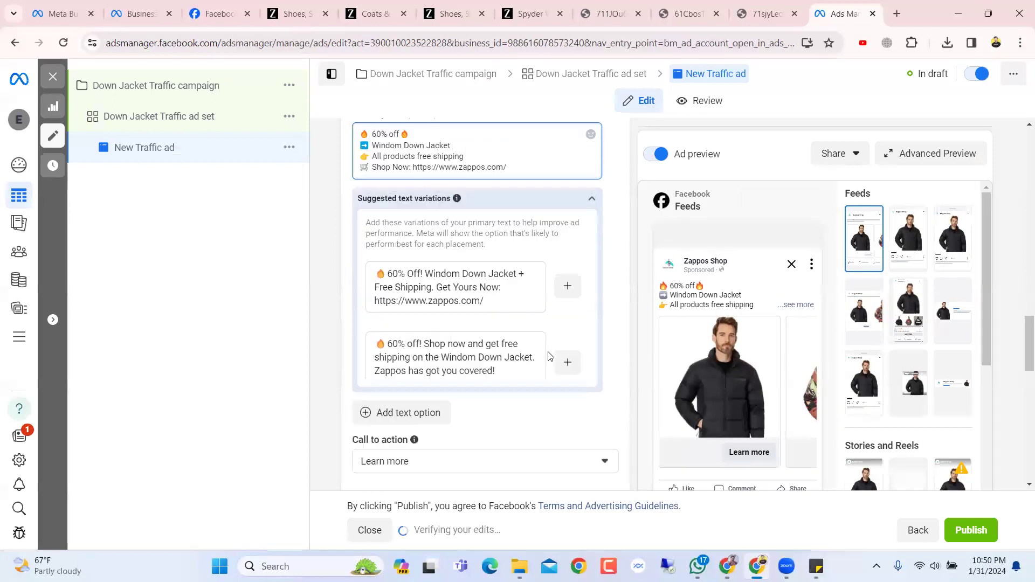
# Review the suggested variations of the primary text and the ad's destination settings.
pyautogui.scroll(2, 548, 358)
pyautogui.scroll(-2, 526, 396)
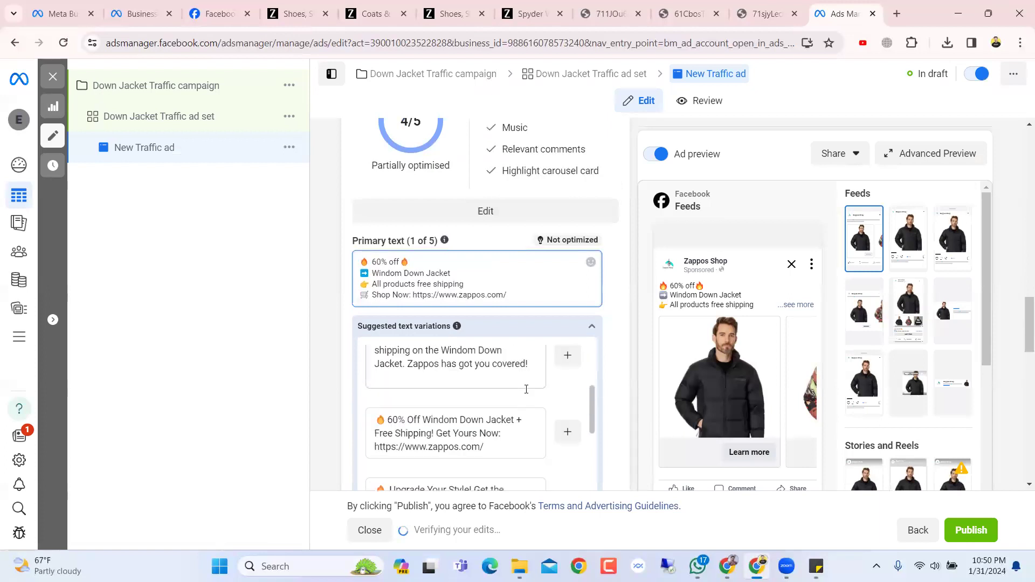
pyautogui.scroll(-2, 526, 404)
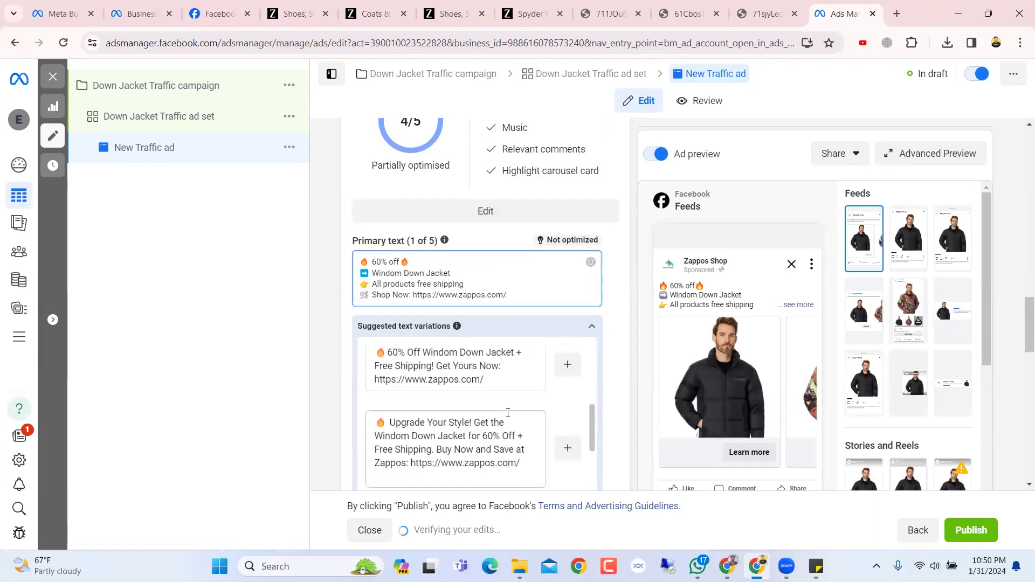
pyautogui.scroll(-1, 521, 405)
pyautogui.scroll(1, 516, 401)
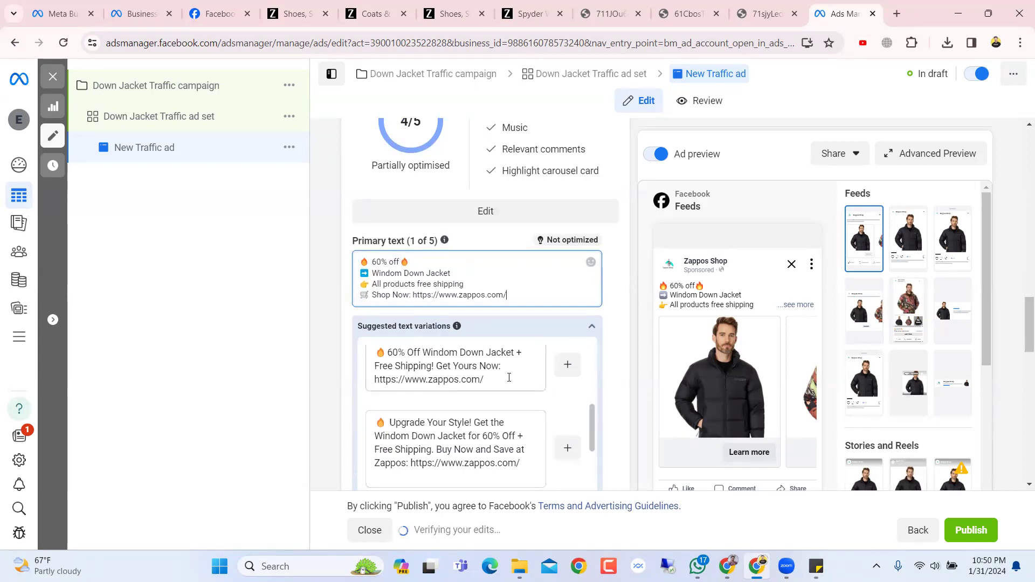
pyautogui.scroll(-3, 474, 380)
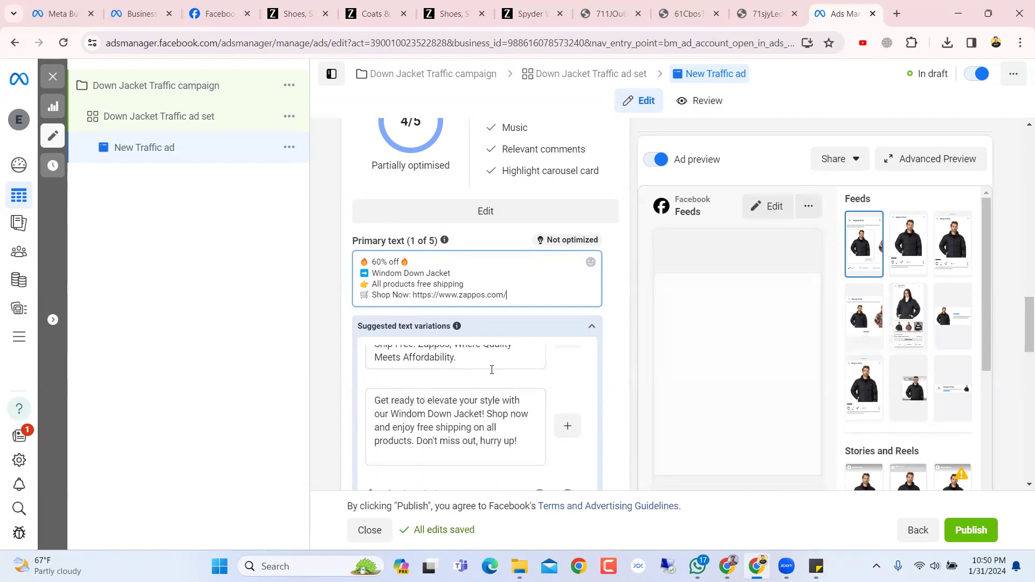
pyautogui.scroll(2, 501, 410)
pyautogui.scroll(-2, 504, 421)
pyautogui.scroll(3, 510, 436)
pyautogui.scroll(5, 510, 436)
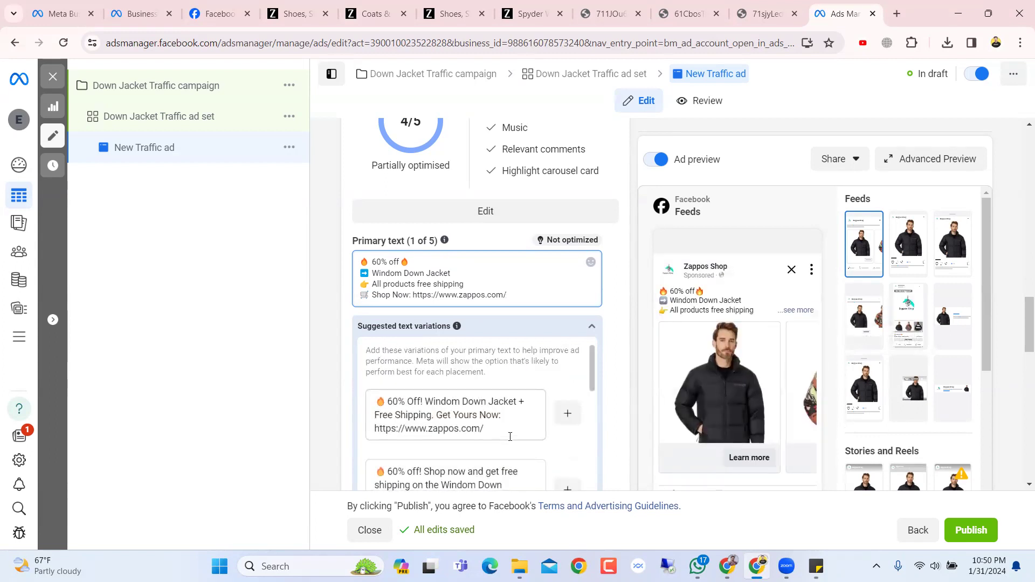
pyautogui.scroll(-5, 630, 339)
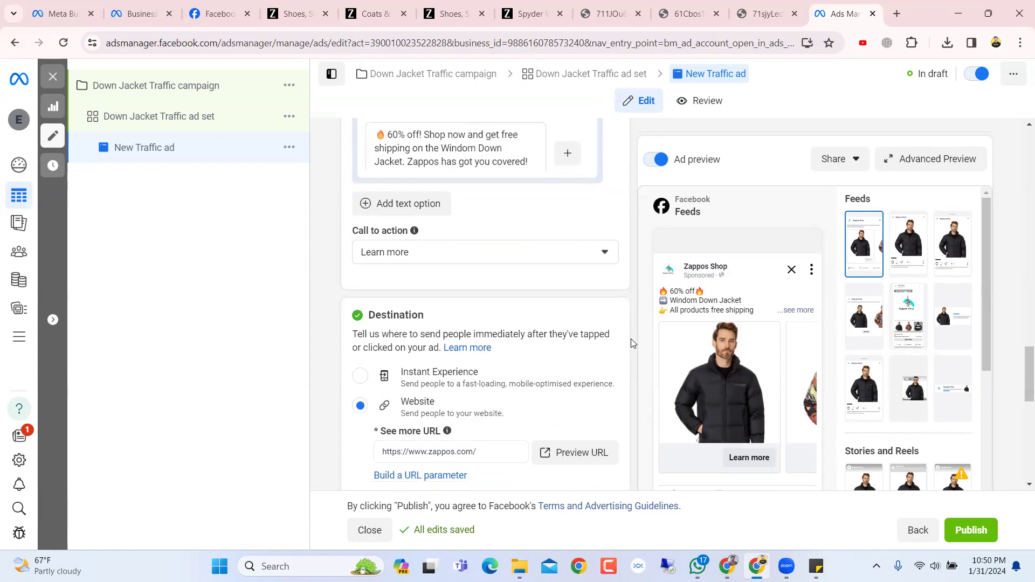
pyautogui.scroll(-1, 630, 339)
pyautogui.scroll(-1, 630, 338)
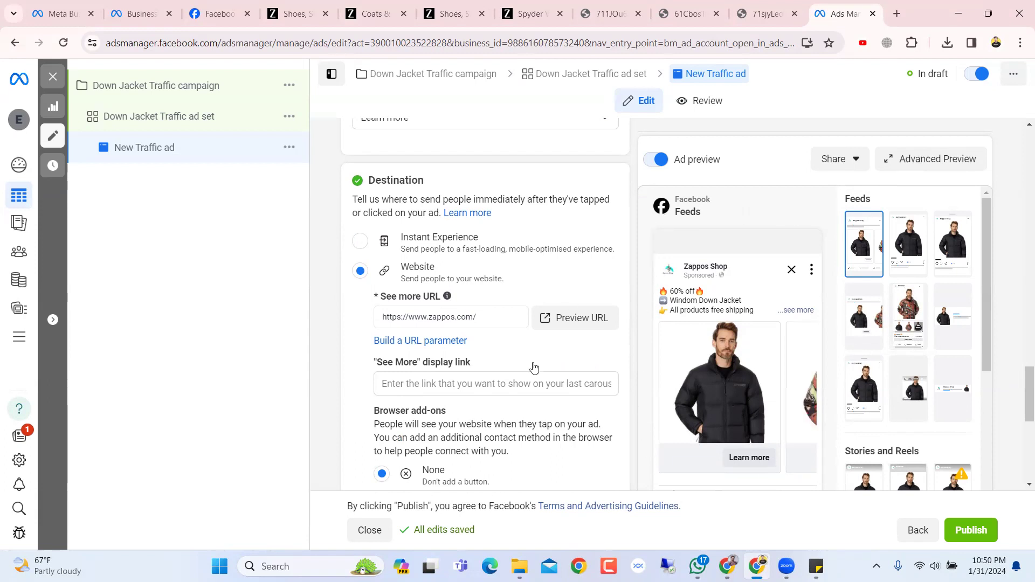
# Expand the full primary text in the Facebook feed preview and browse back and forth through the carousel cards.
pyautogui.click(791, 311)
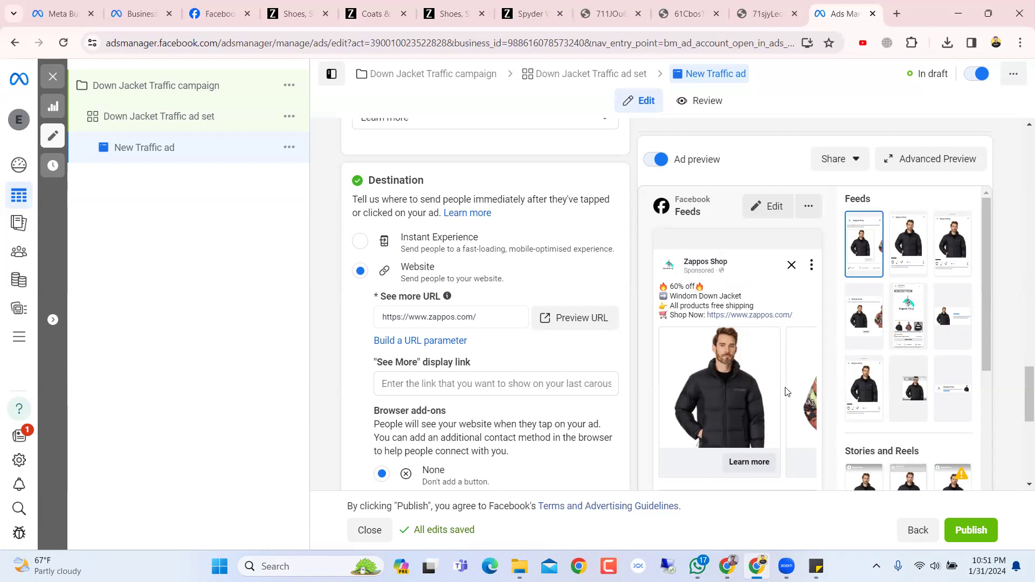
pyautogui.click(809, 373)
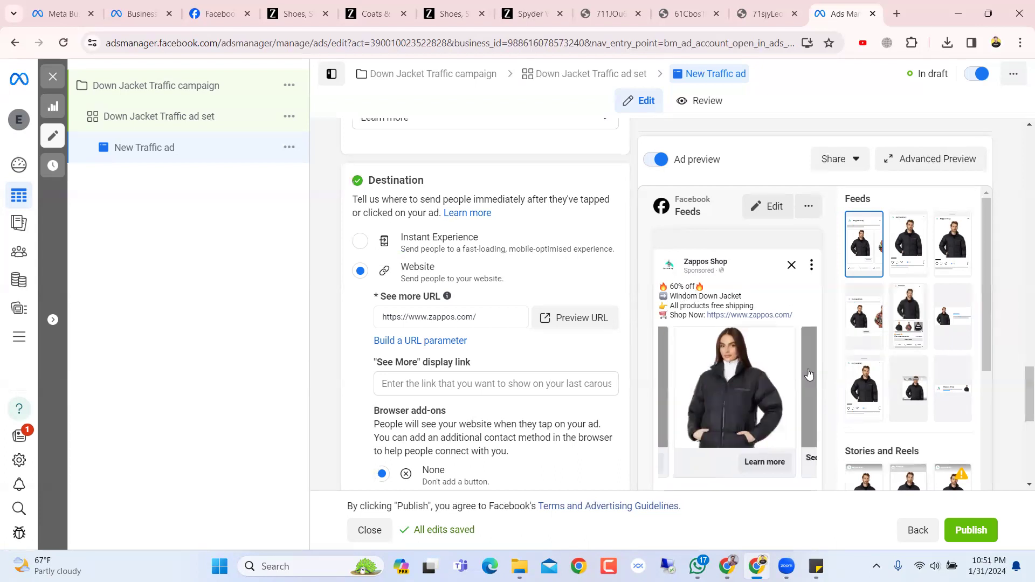
pyautogui.click(809, 373)
pyautogui.click(675, 368)
pyautogui.click(673, 377)
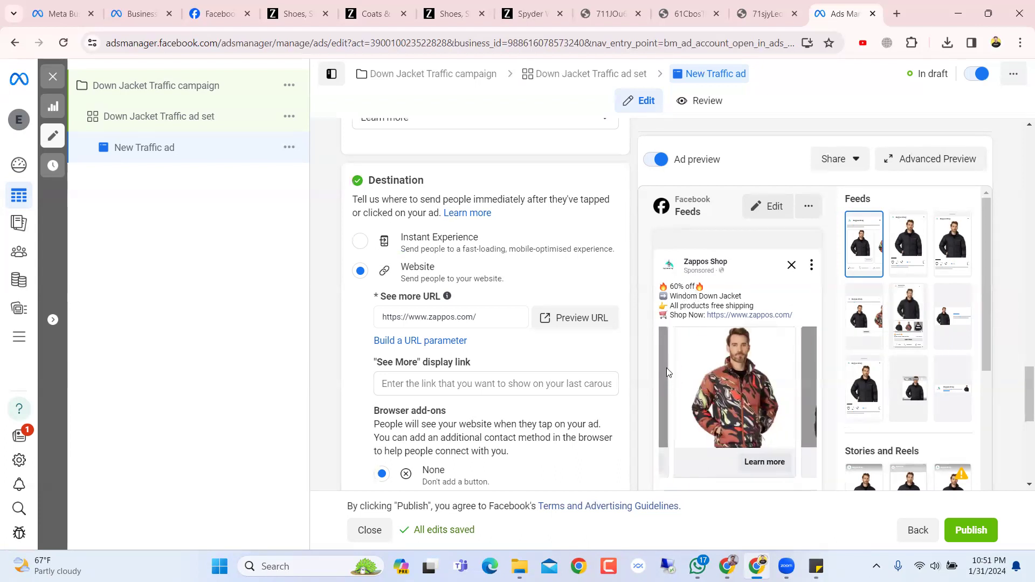
pyautogui.click(667, 375)
pyautogui.scroll(-3, 467, 411)
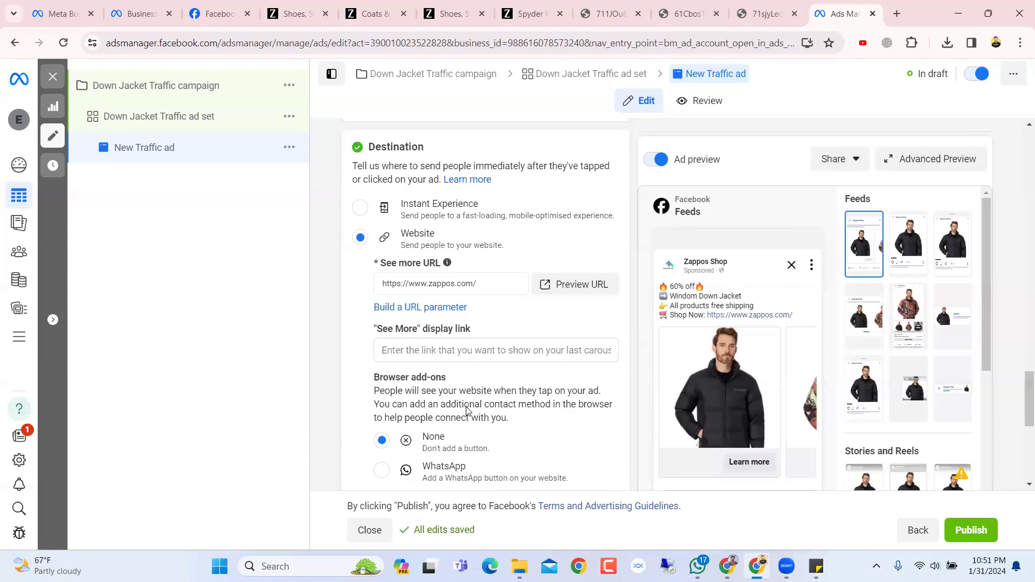
pyautogui.scroll(10, 467, 411)
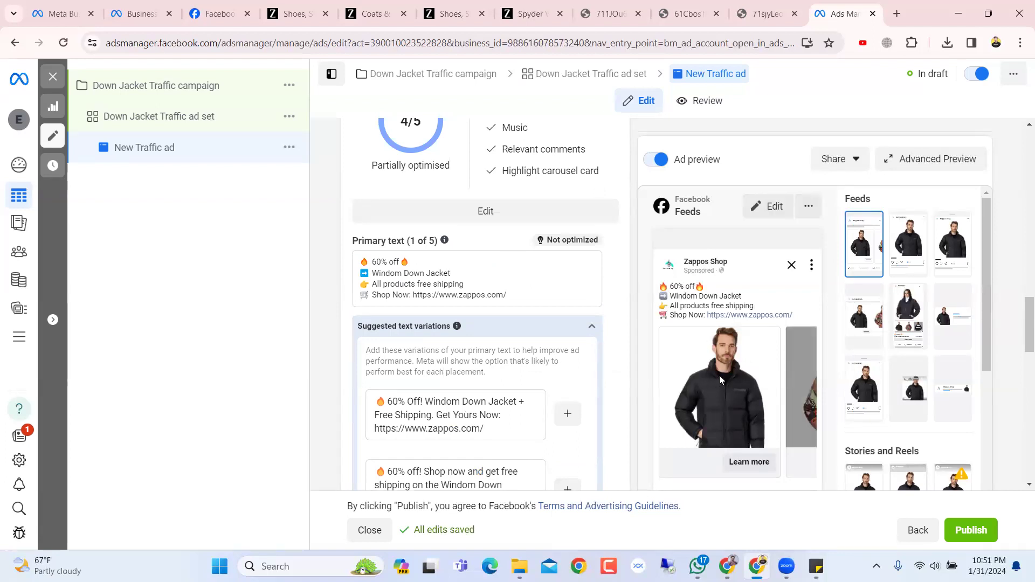
pyautogui.click(791, 366)
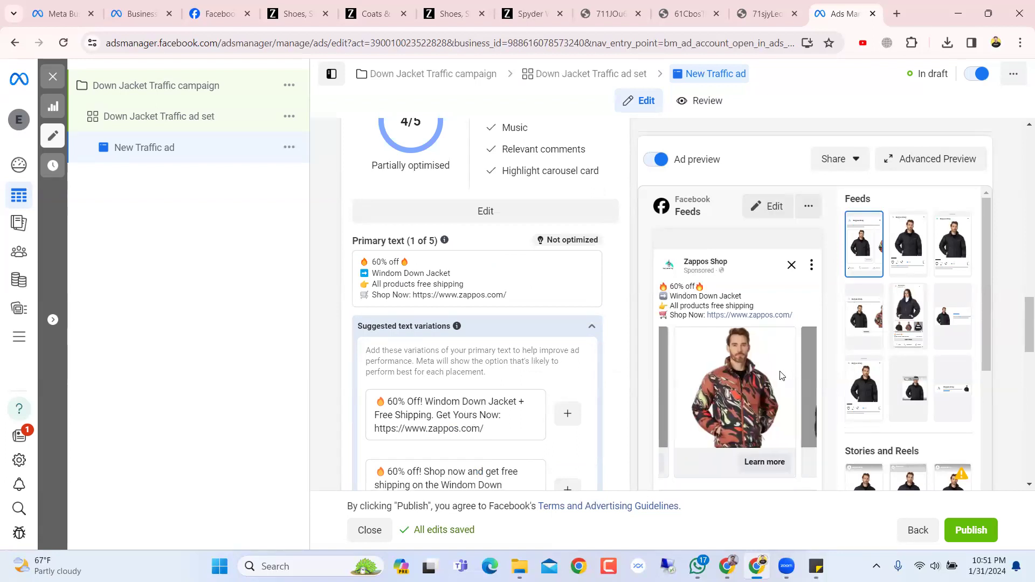
pyautogui.click(805, 364)
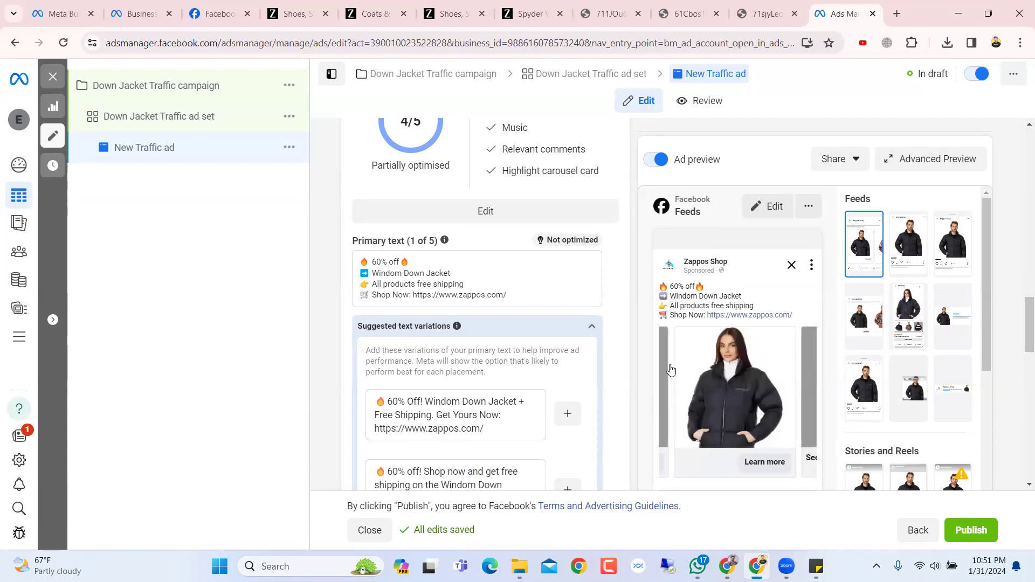
pyautogui.click(670, 370)
pyautogui.click(671, 369)
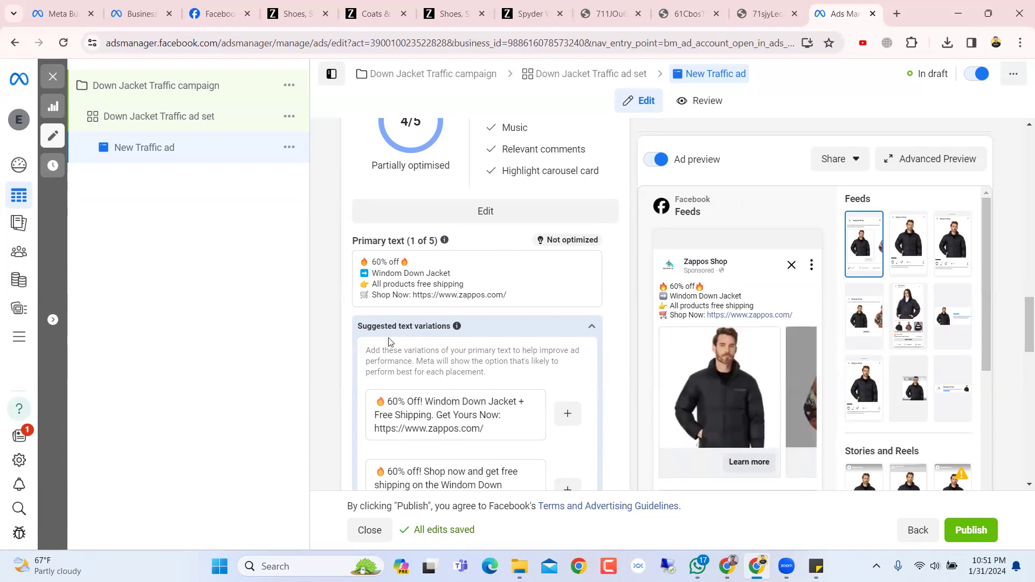
# Open the details of the first carousel card, 61CbosTFSiL._AC_SR736,920_.jpg.
pyautogui.scroll(5, 390, 341)
pyautogui.scroll(2, 390, 342)
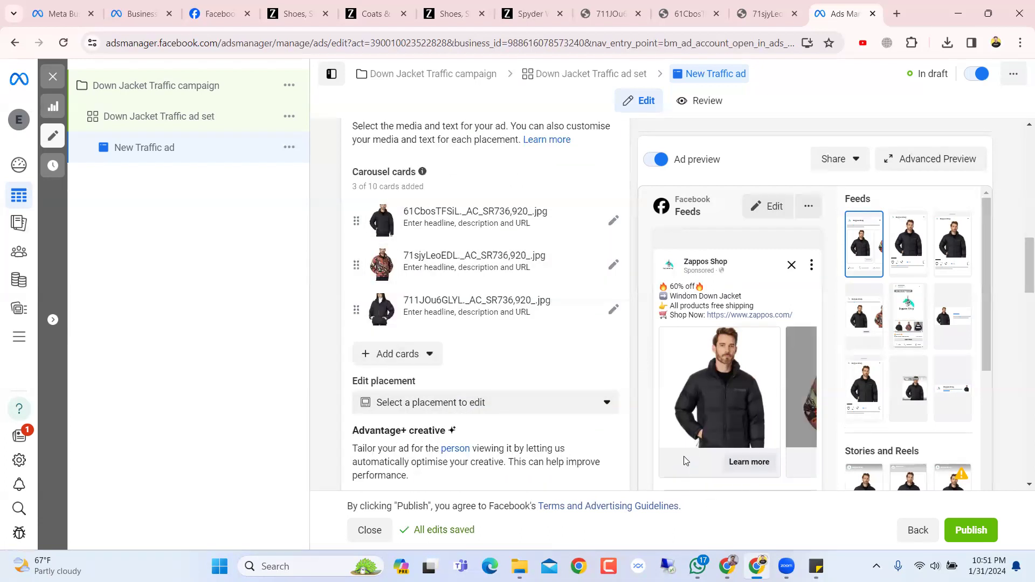
pyautogui.click(438, 224)
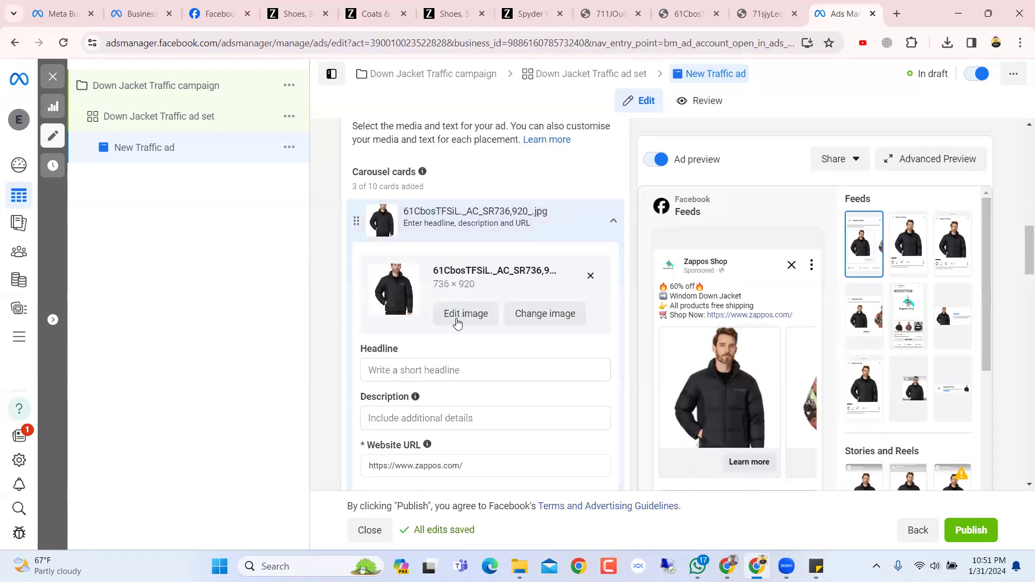
pyautogui.scroll(-1, 457, 322)
# Insert five star emojis as the first carousel card's headline.
pyautogui.click(408, 298)
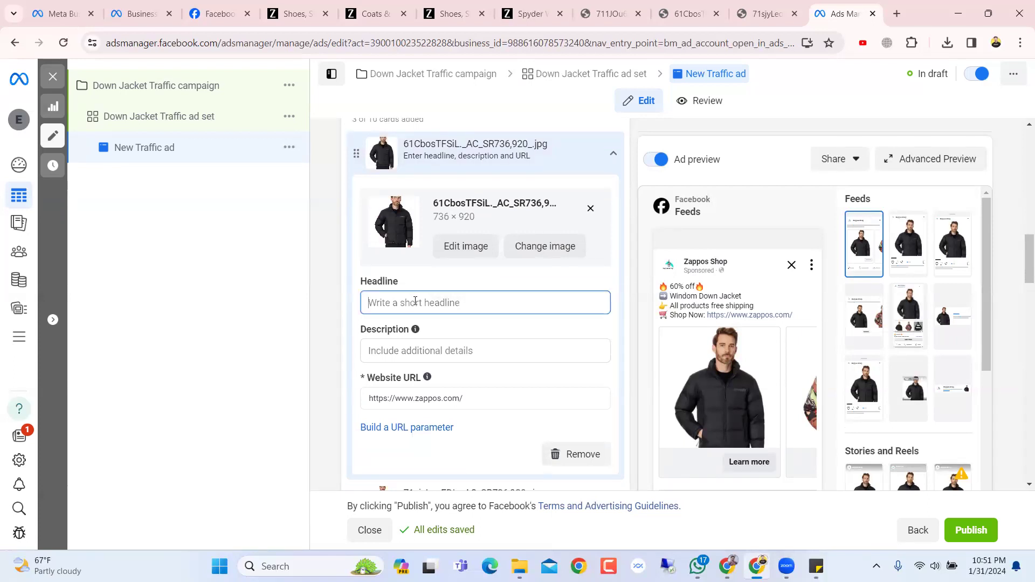
pyautogui.rightClick(415, 301)
pyautogui.click(402, 299)
pyautogui.rightClick(402, 299)
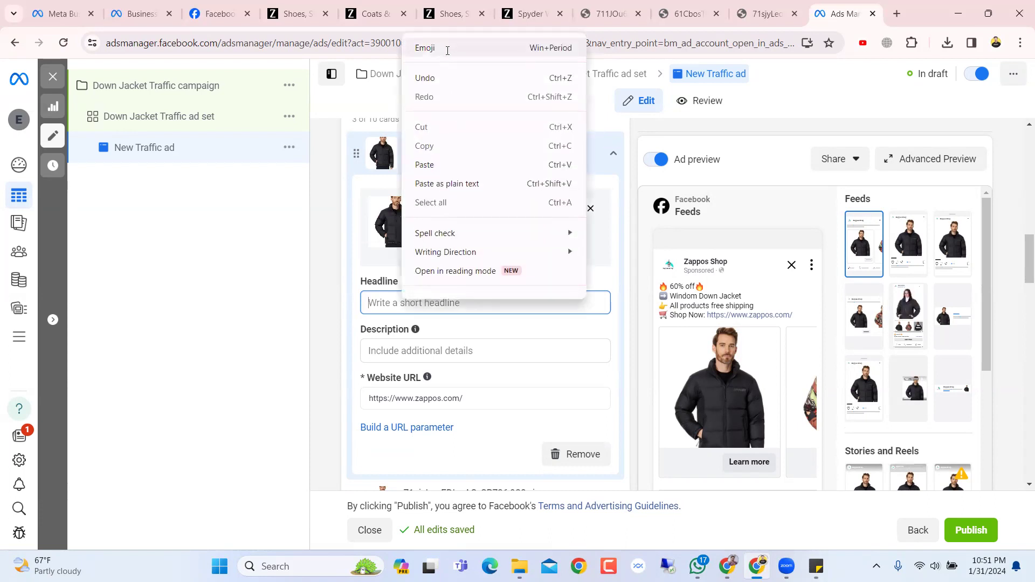
pyautogui.click(447, 51)
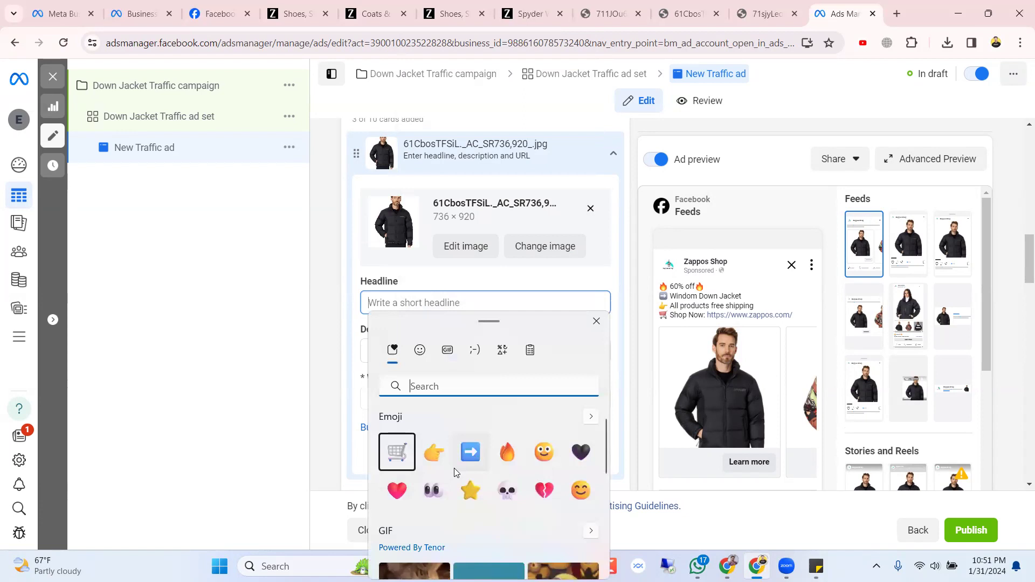
pyautogui.click(462, 487)
pyautogui.click(462, 486)
pyautogui.click(463, 486)
pyautogui.click(462, 486)
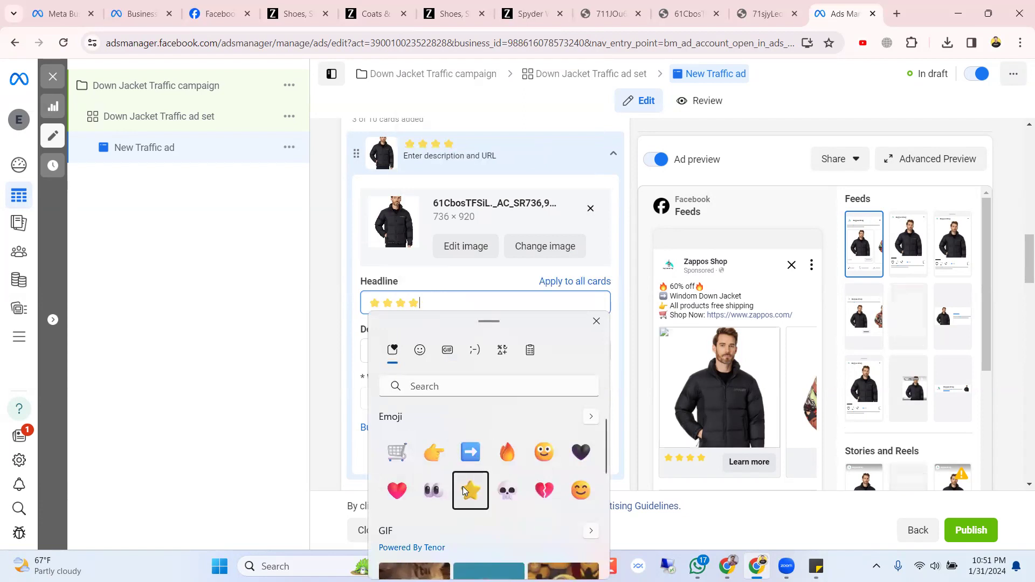
pyautogui.click(462, 486)
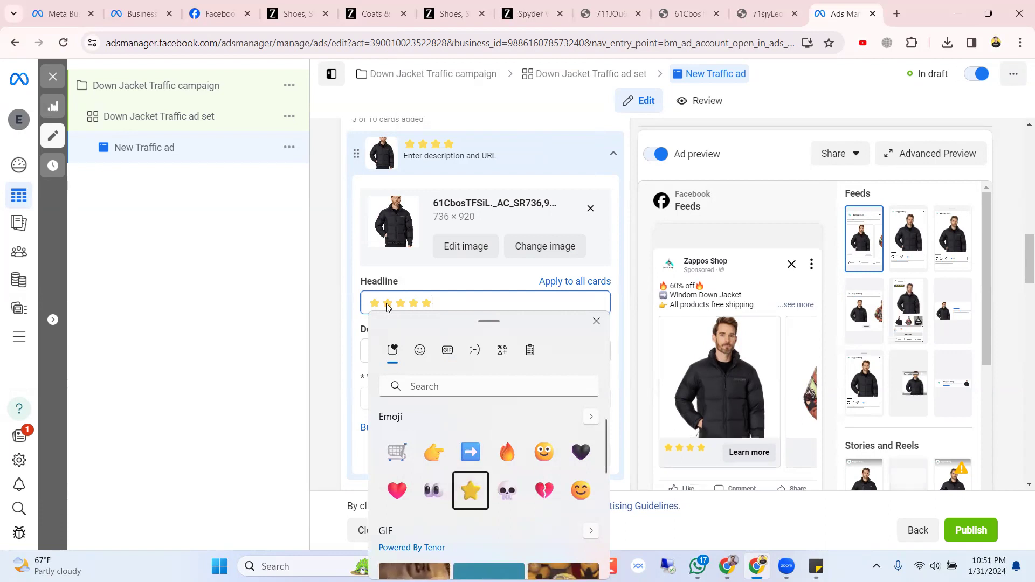
pyautogui.click(457, 304)
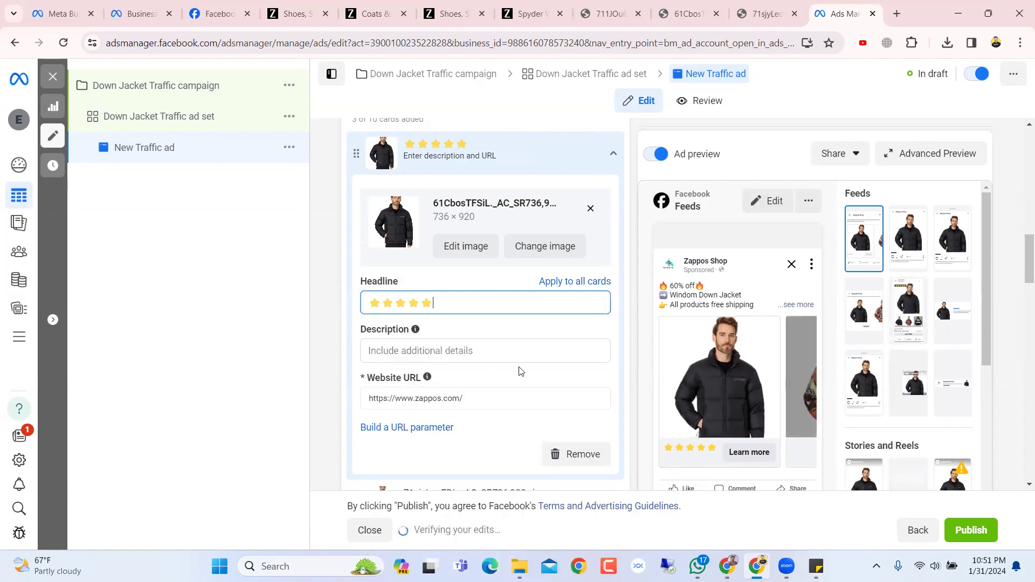
# Enter "60% off" as the first carousel card's description.
pyautogui.click(432, 351)
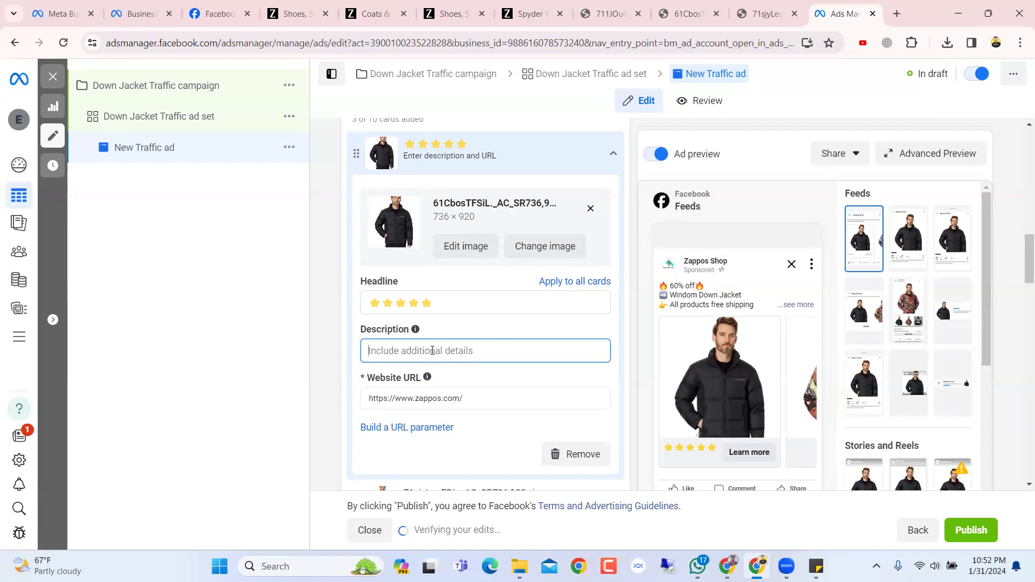
pyautogui.write('60')
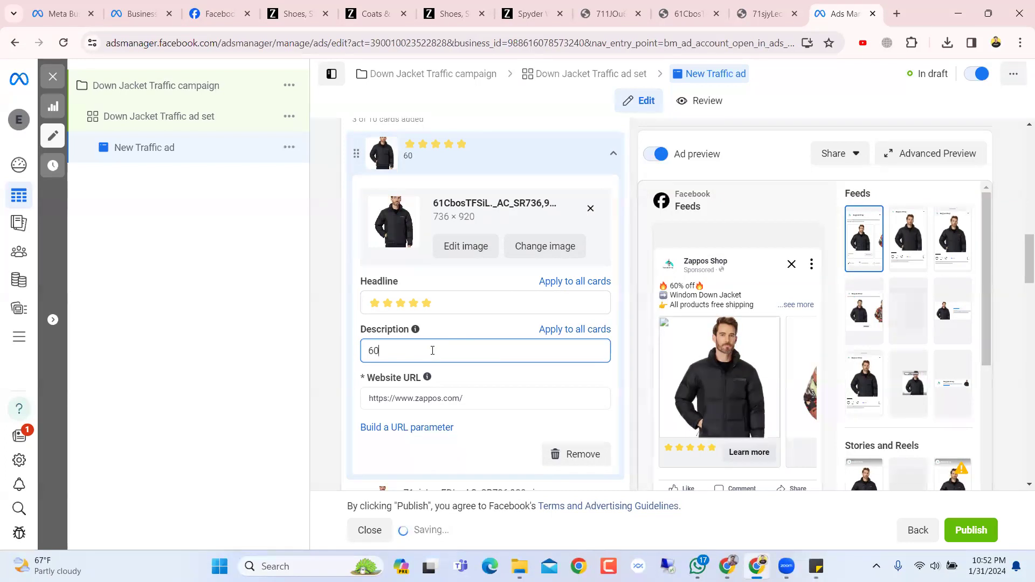
pyautogui.write('%')
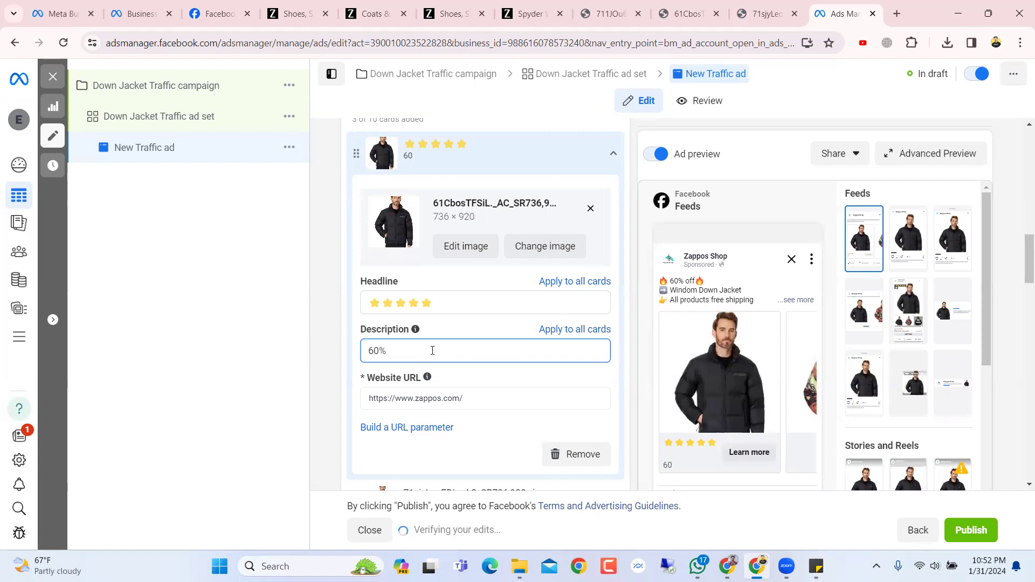
pyautogui.write(' off')
# Replace the first carousel card's description with "Free Shipping".
pyautogui.hotkey('ctrl', 'a')
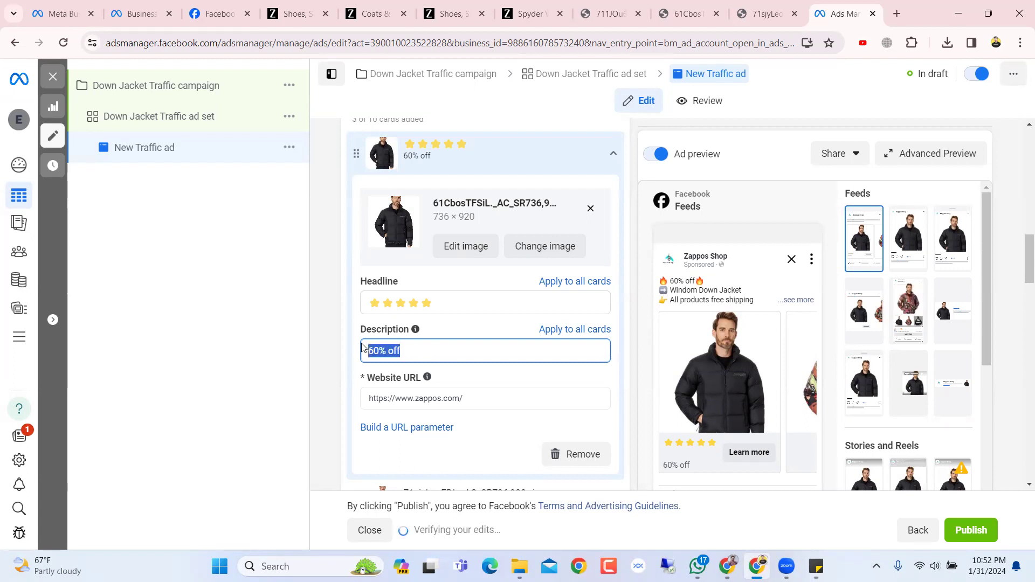
pyautogui.press('BackSpace')
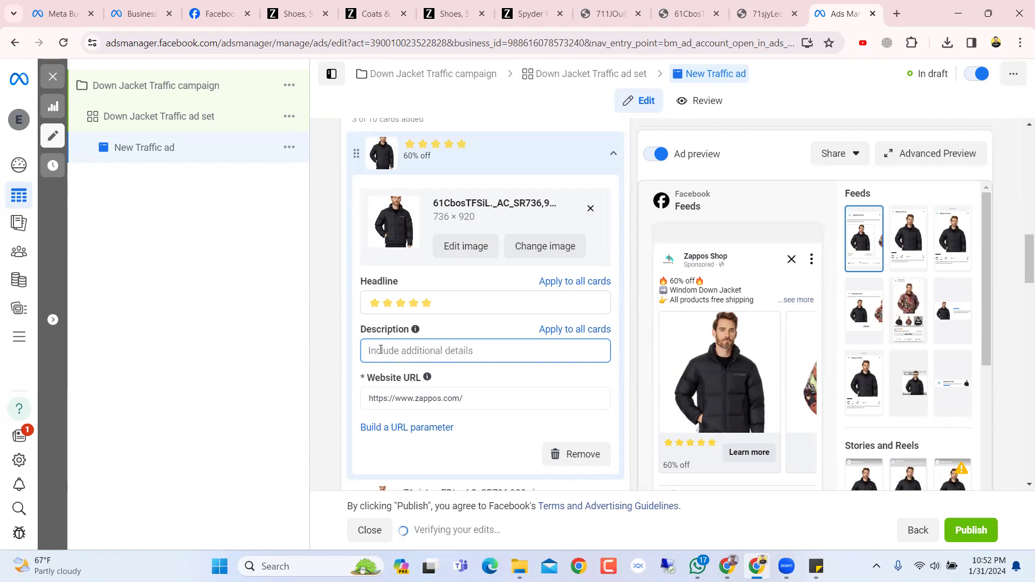
pyautogui.write('Free ')
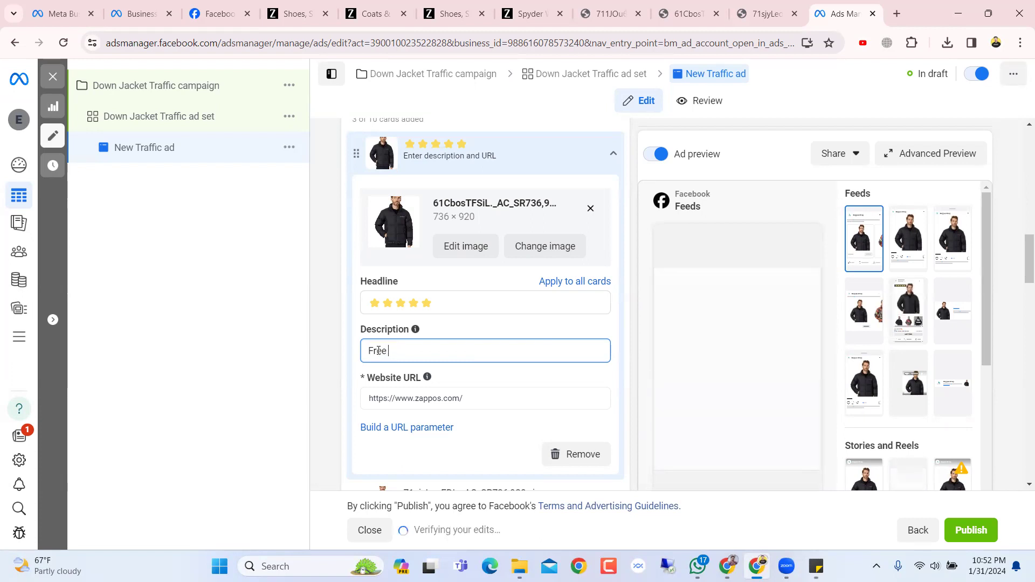
pyautogui.write('Shipping')
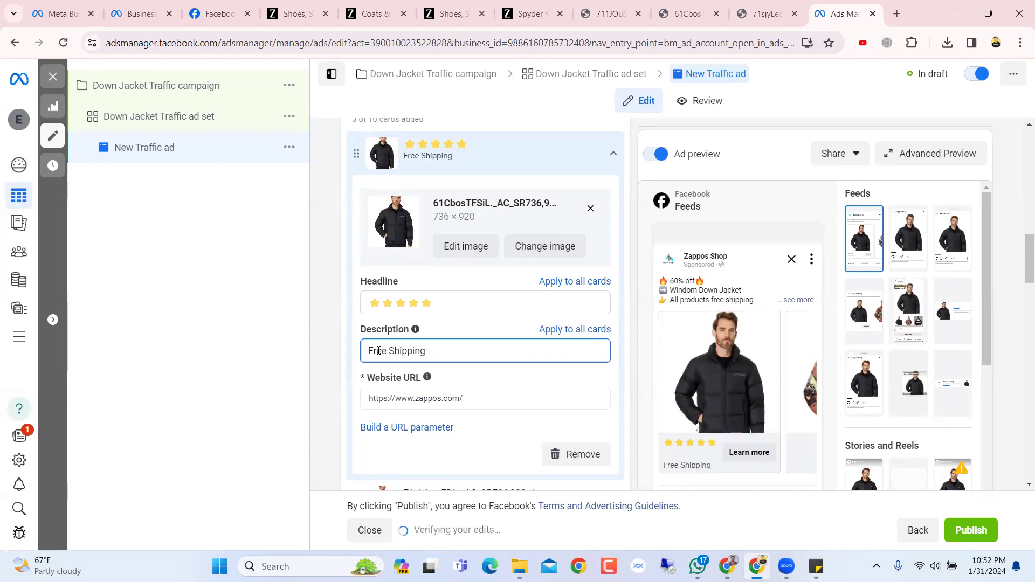
# Copy "Free Shipping" from the first card's description and paste it over the star emojis in the headline.
pyautogui.moveTo(426, 351); pyautogui.dragTo(367, 353)
pyautogui.hotkey('ctrl', 'c')
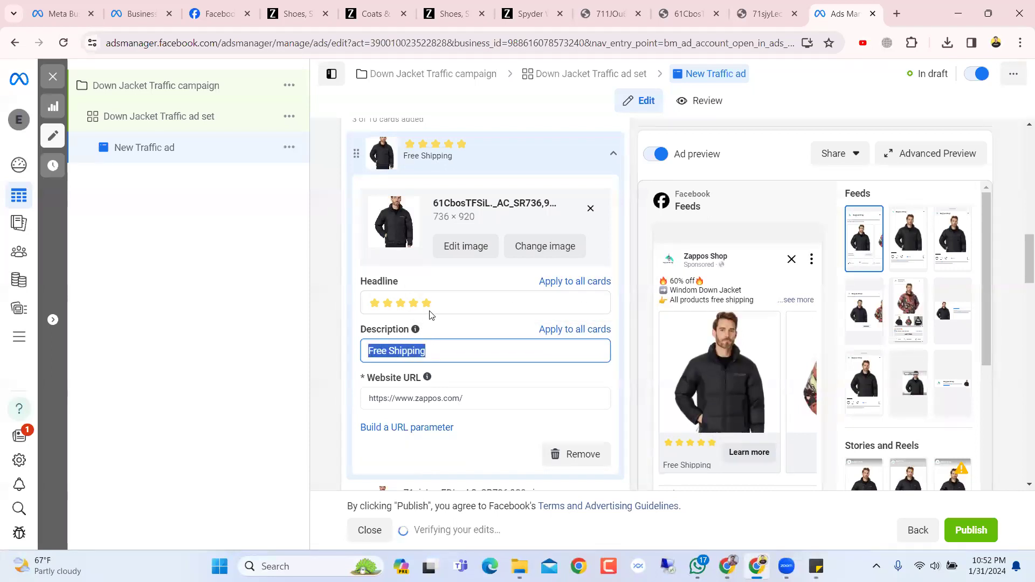
pyautogui.tripleClick(445, 303)
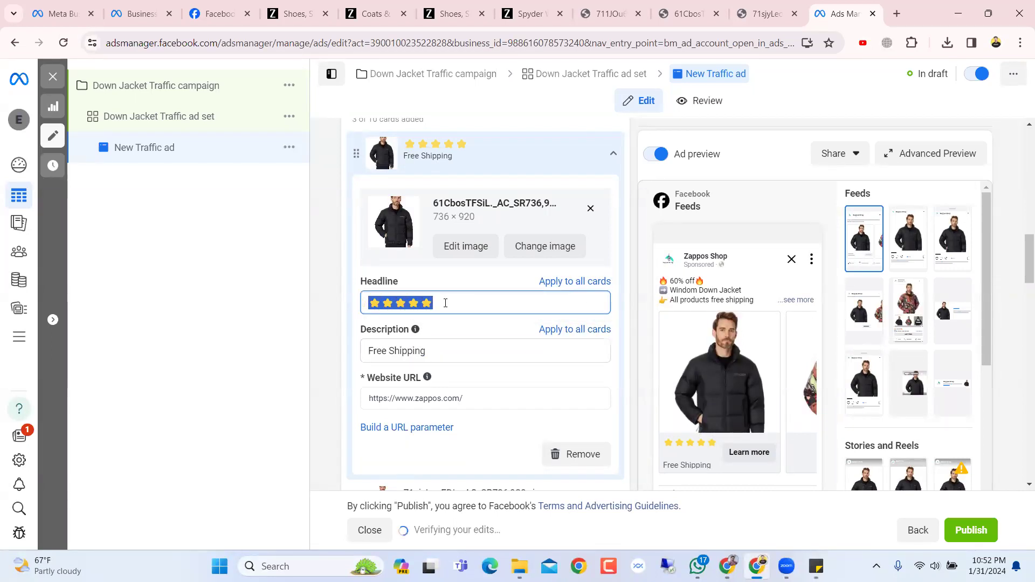
pyautogui.hotkey('ctrl', 'v')
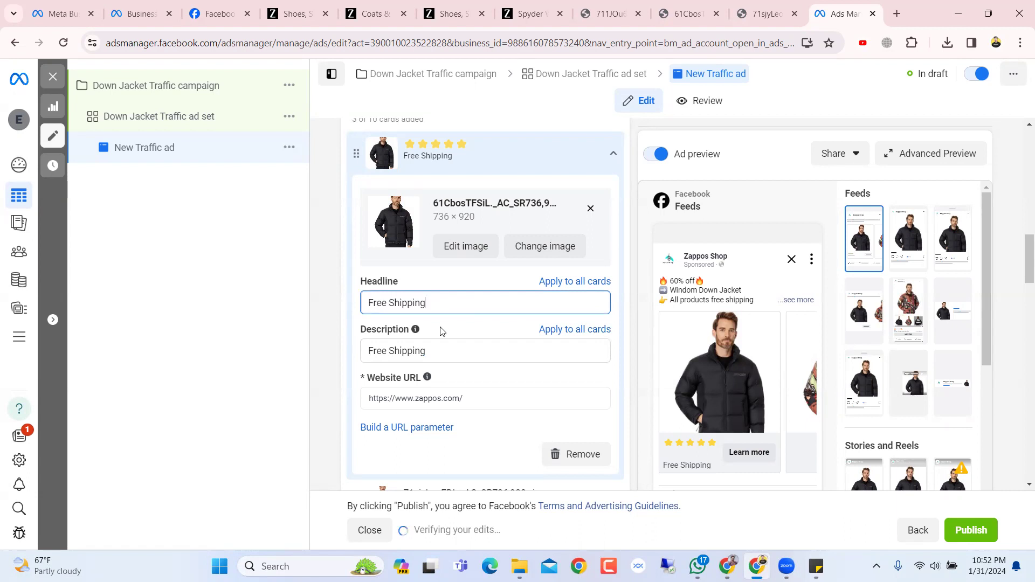
# Replace the first carousel card's description with five star emojis.
pyautogui.tripleClick(433, 350)
pyautogui.press('BackSpace')
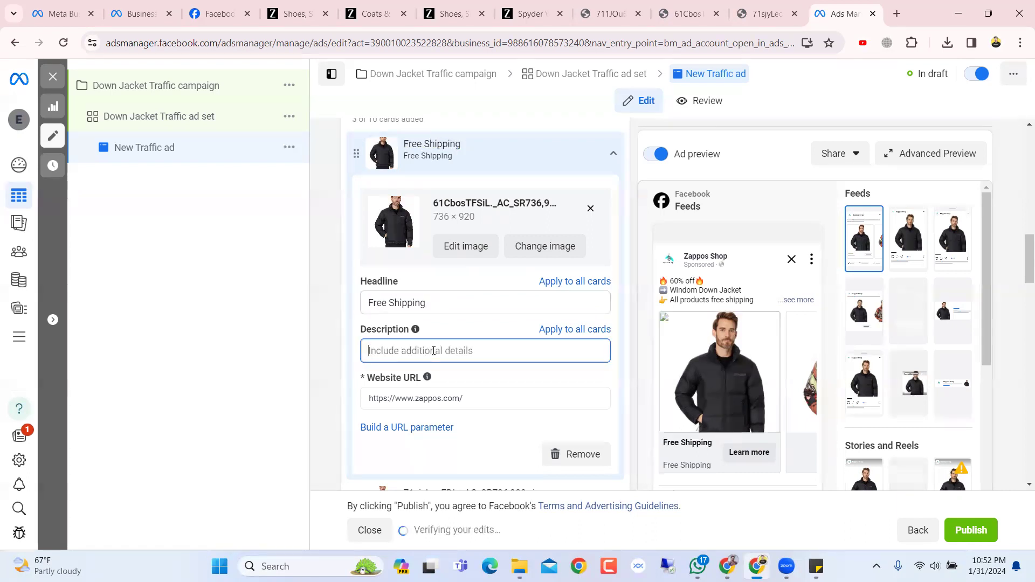
pyautogui.rightClick(432, 350)
pyautogui.click(485, 81)
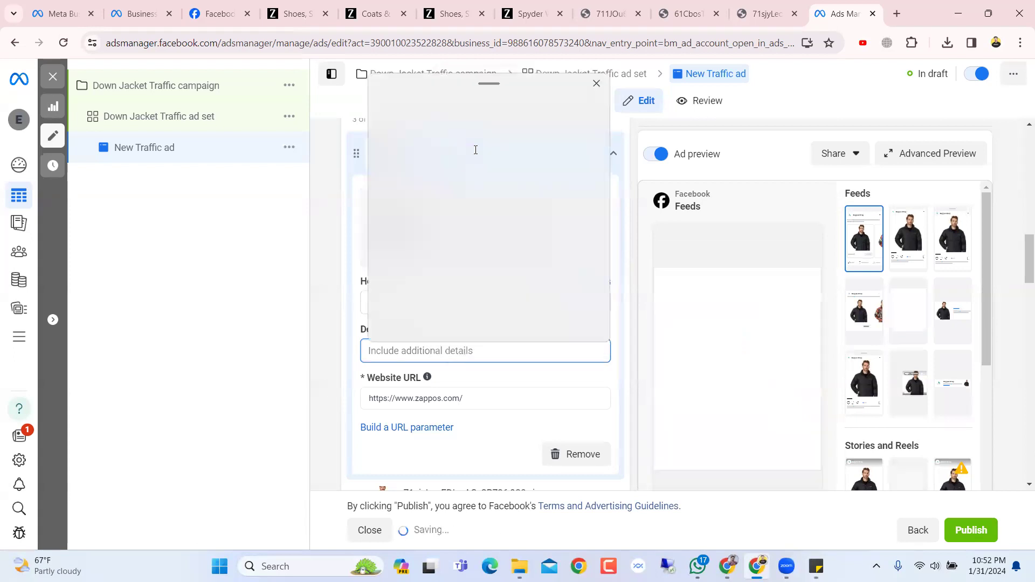
pyautogui.doubleClick(403, 210)
pyautogui.click(397, 214)
pyautogui.click(397, 214)
pyautogui.click(397, 214)
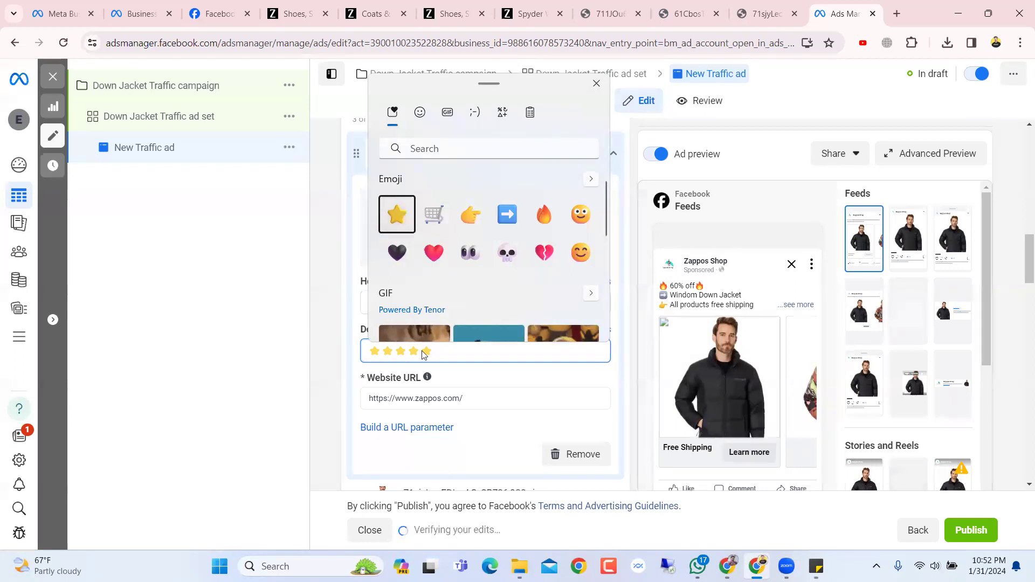
pyautogui.click(479, 356)
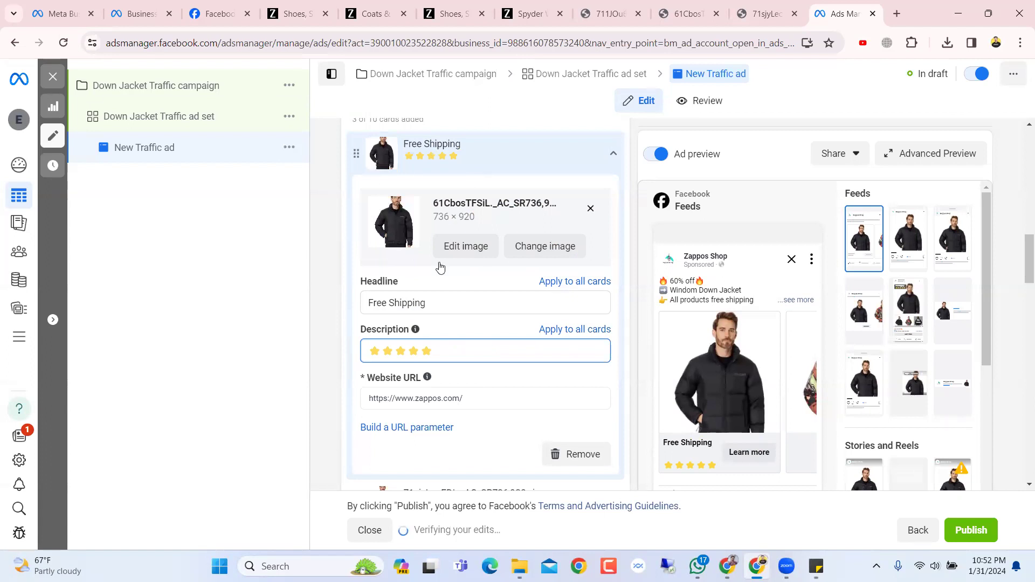
# Collapse the first carousel card and open the second card, with the multicolour jacket, at its headline.
pyautogui.click(492, 149)
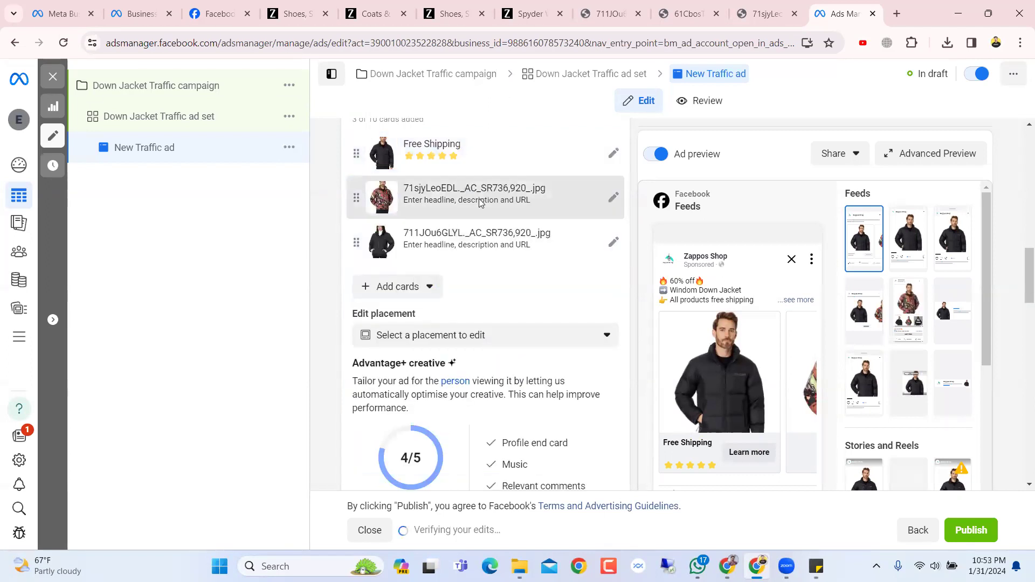
pyautogui.click(612, 197)
pyautogui.scroll(-4, 531, 284)
pyautogui.scroll(4, 532, 284)
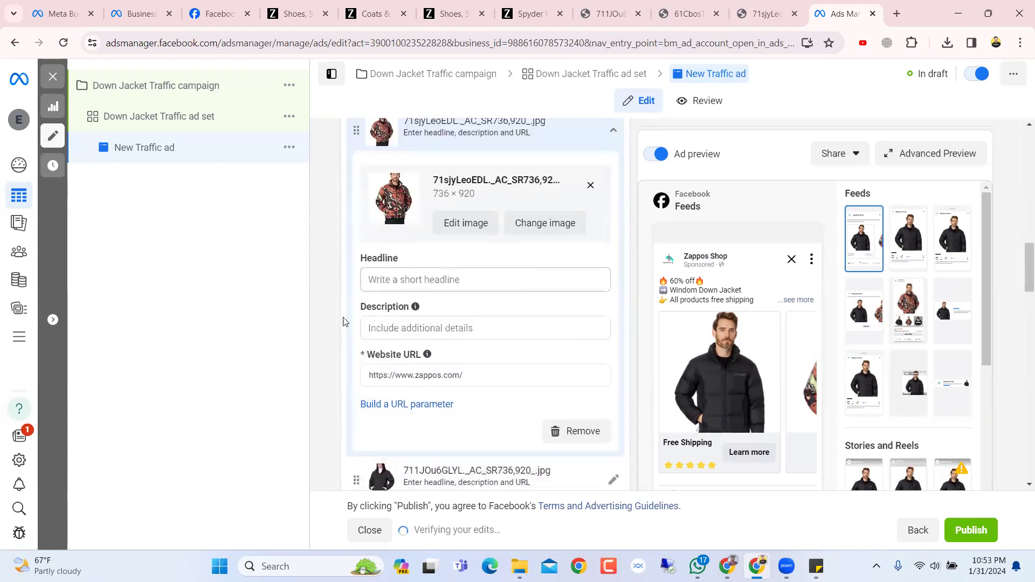
pyautogui.click(408, 278)
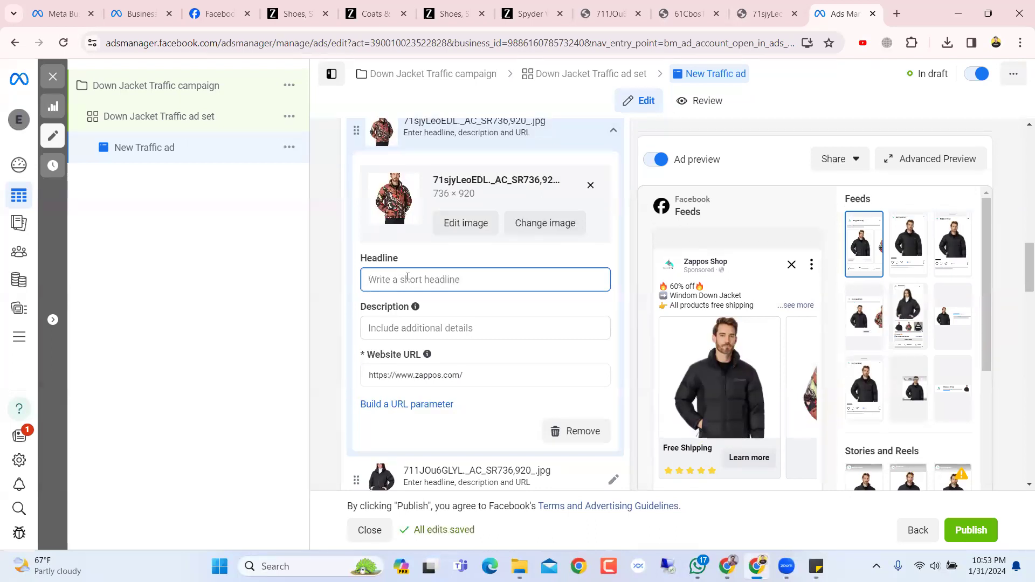
pyautogui.click(785, 306)
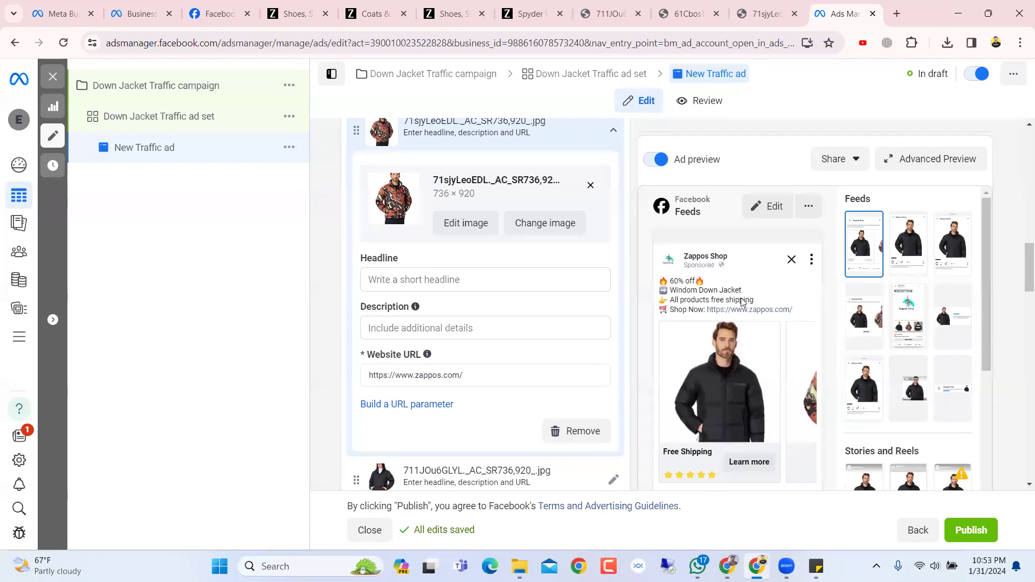
pyautogui.click(446, 281)
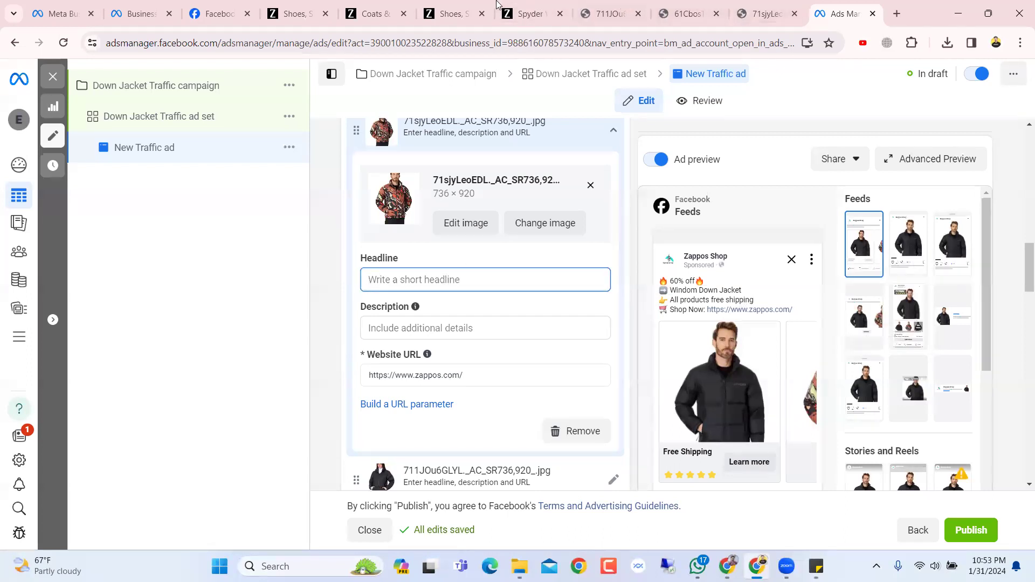
# Switch to the Spyder Windom Down Jacket page on Zappos and examine its photos and product information.
pyautogui.click(531, 14)
pyautogui.scroll(-7, 456, 363)
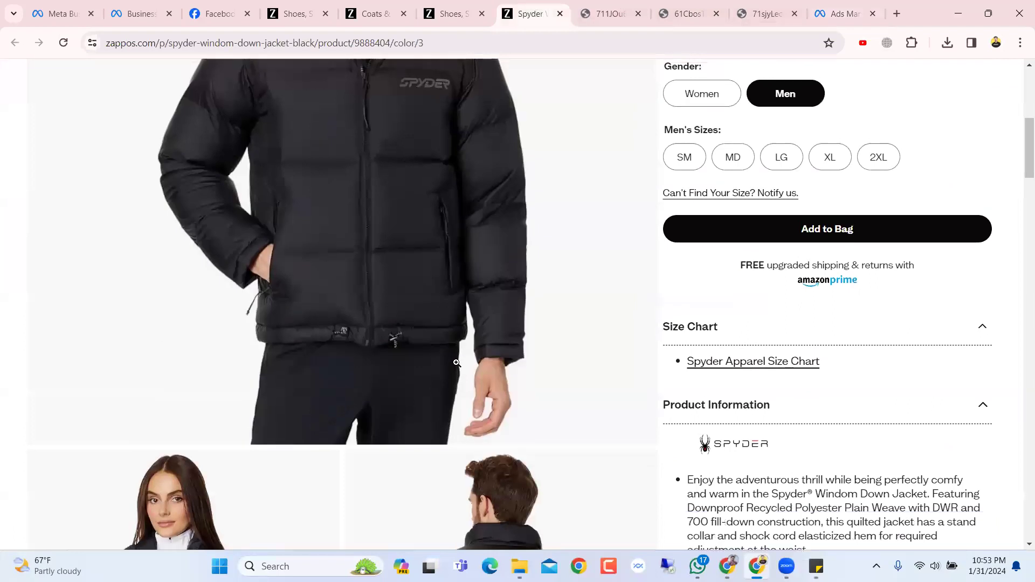
pyautogui.scroll(3, 458, 362)
pyautogui.scroll(3, 492, 270)
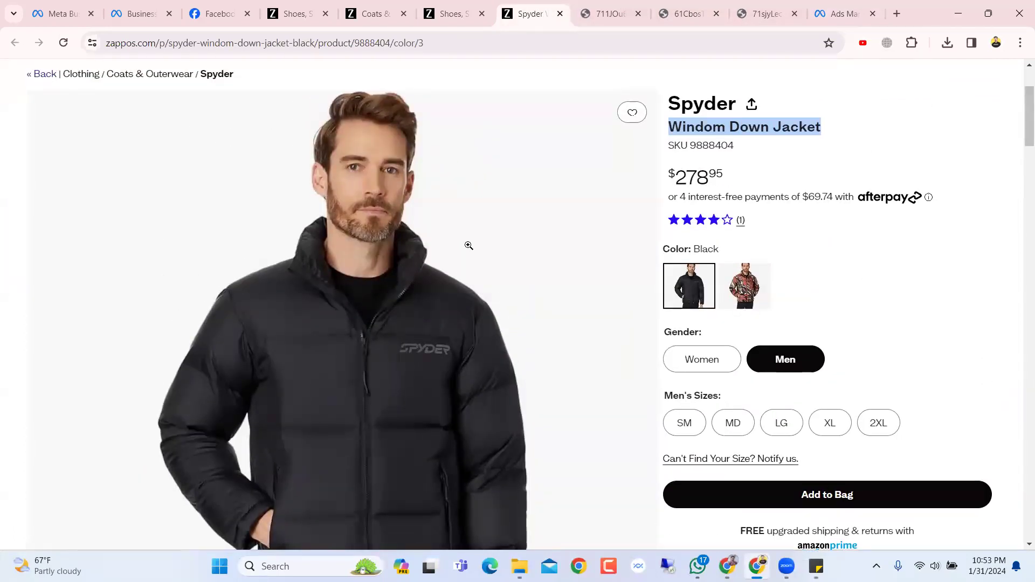
pyautogui.scroll(-6, 468, 245)
pyautogui.scroll(8, 468, 245)
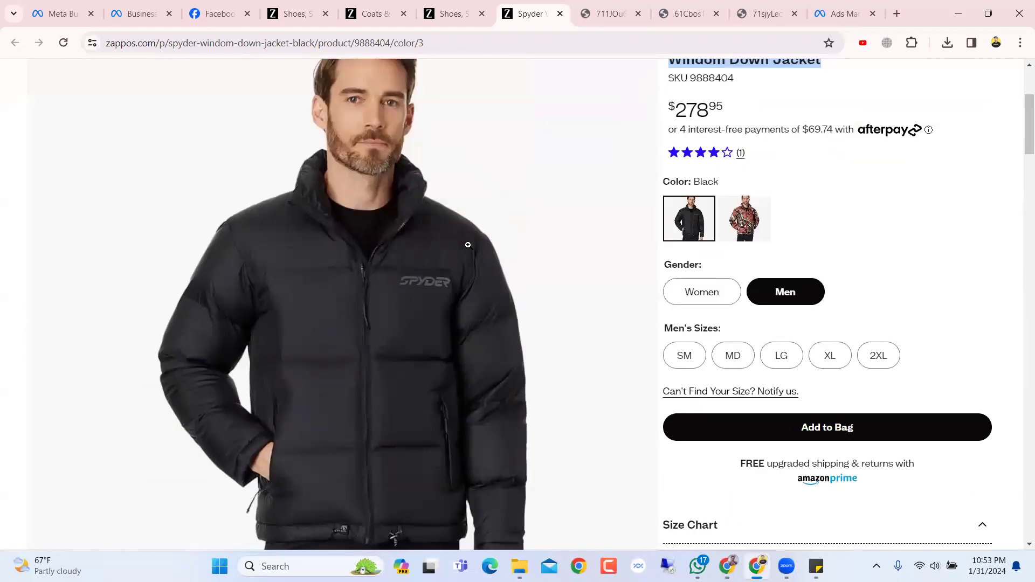
pyautogui.scroll(-6, 443, 216)
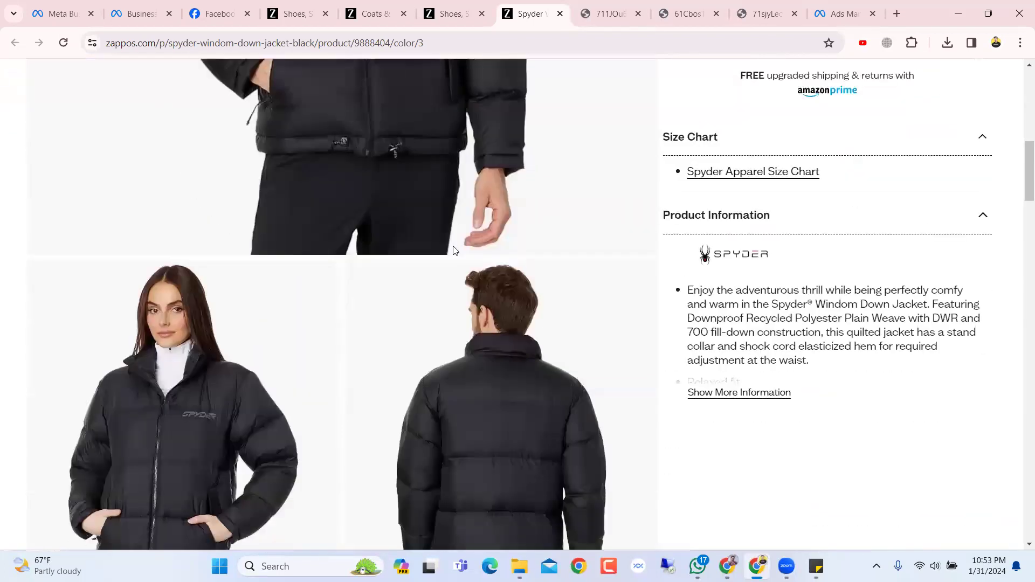
pyautogui.scroll(6, 455, 251)
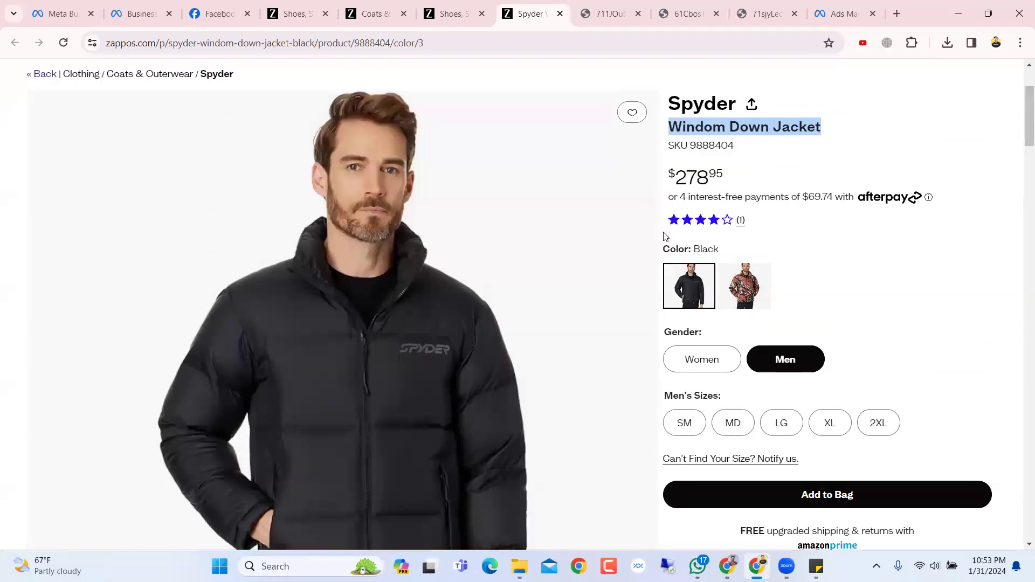
# Show the Multi colour variant of the Windom Down Jacket on the product page.
pyautogui.scroll(-2, 664, 237)
pyautogui.click(761, 143)
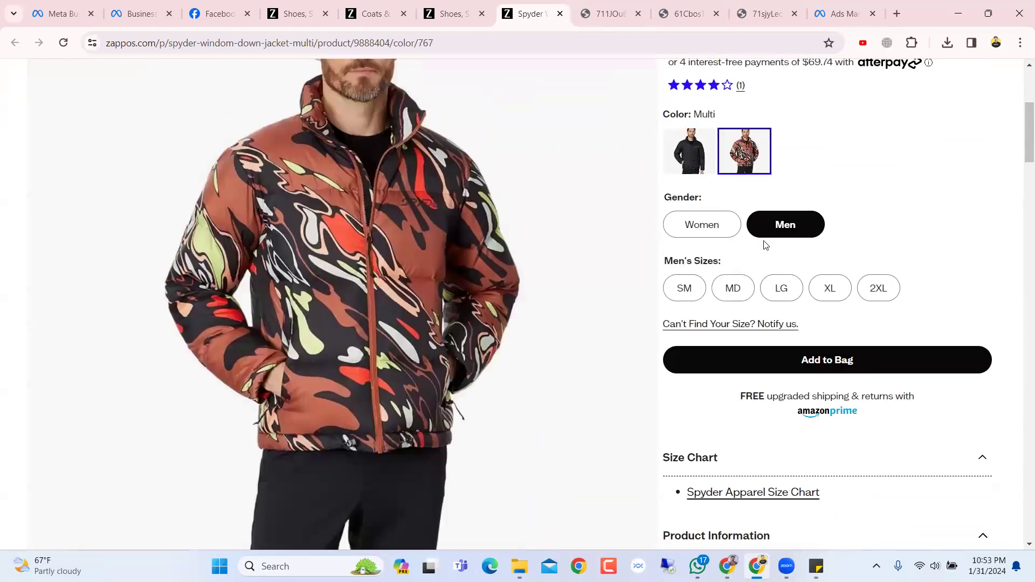
pyautogui.scroll(4, 765, 246)
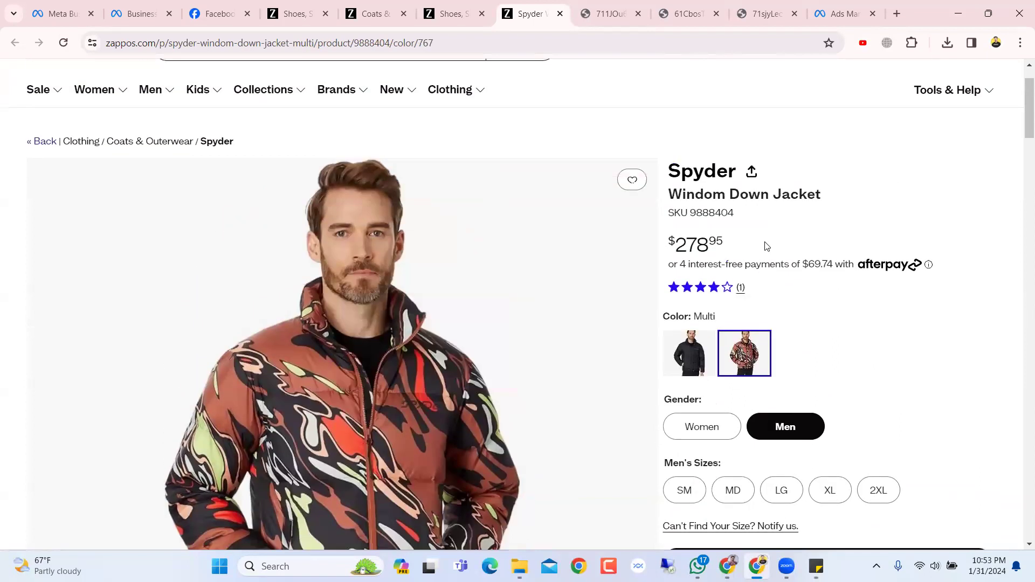
pyautogui.scroll(-2, 767, 244)
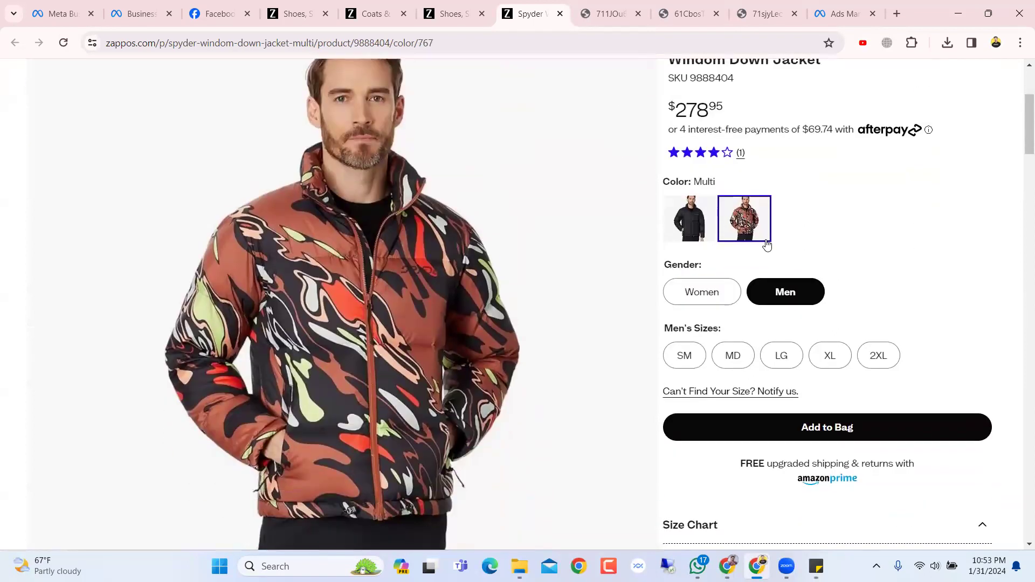
pyautogui.scroll(2, 768, 244)
pyautogui.scroll(-1, 767, 245)
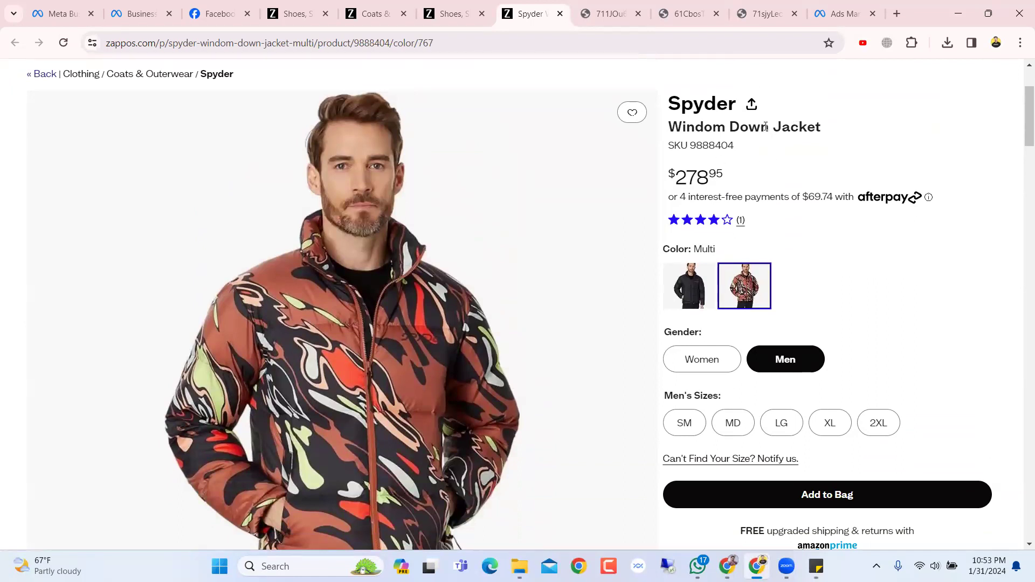
# Copy "Down Jacket" from the Zappos product title, paste it as the second carousel card's headline in Ads Manager, and preview that card.
pyautogui.moveTo(775, 125); pyautogui.dragTo(821, 128)
pyautogui.rightClick(815, 129)
pyautogui.click(833, 144)
pyautogui.click(765, 138)
pyautogui.moveTo(731, 126); pyautogui.dragTo(825, 129)
pyautogui.rightClick(813, 131)
pyautogui.click(833, 139)
pyautogui.click(842, 13)
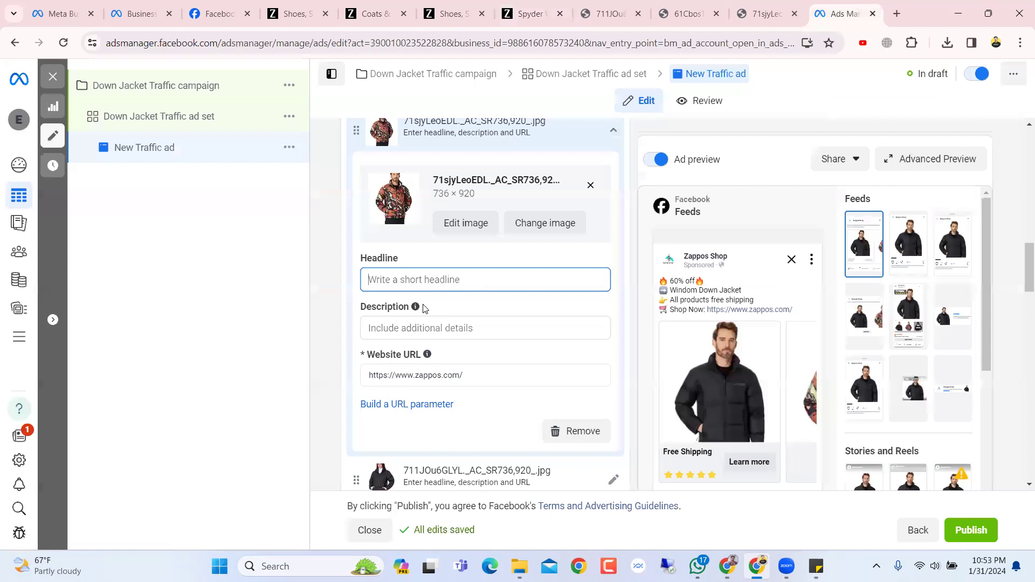
pyautogui.hotkey('ctrl', 'v')
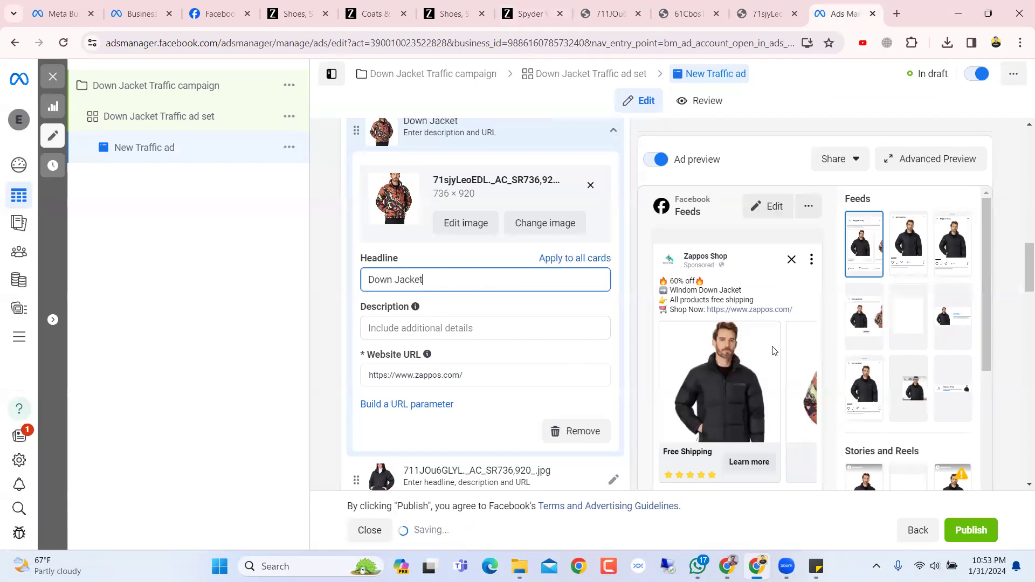
pyautogui.click(790, 349)
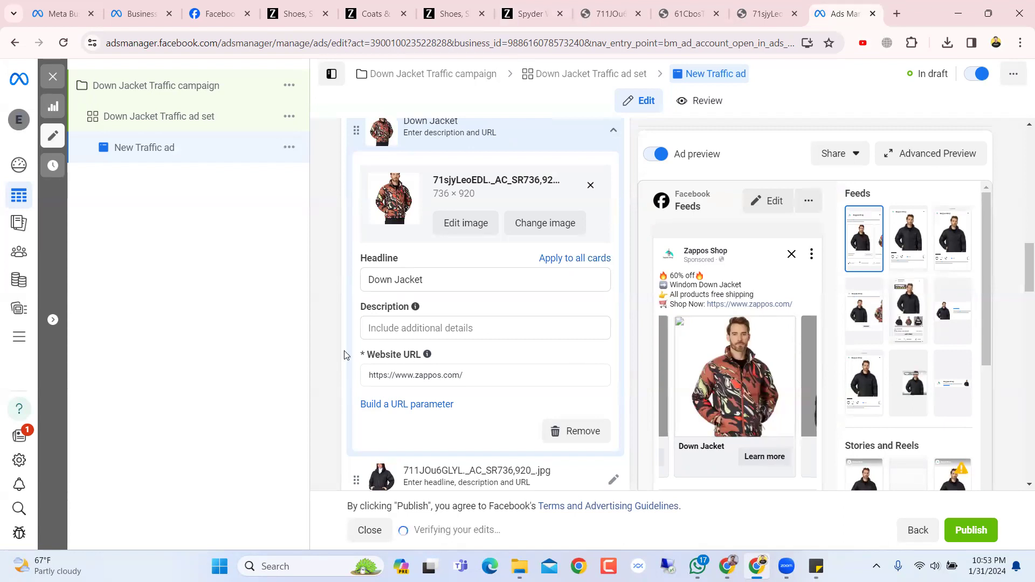
# Insert five star emojis as the second carousel card's description.
pyautogui.click(393, 330)
pyautogui.rightClick(393, 330)
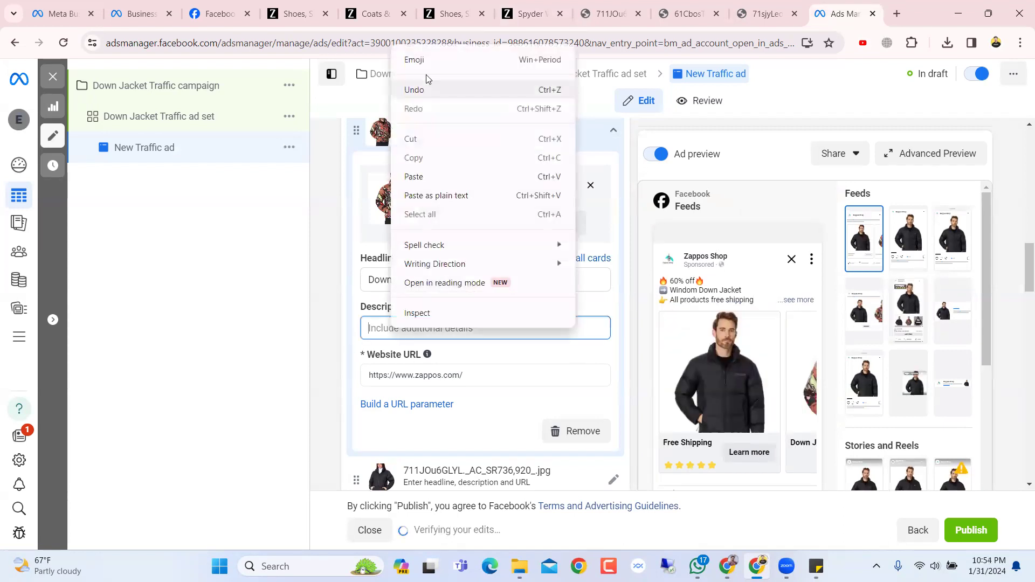
pyautogui.click(415, 60)
pyautogui.click(405, 191)
pyautogui.click(405, 191)
pyautogui.click(406, 191)
pyautogui.click(405, 190)
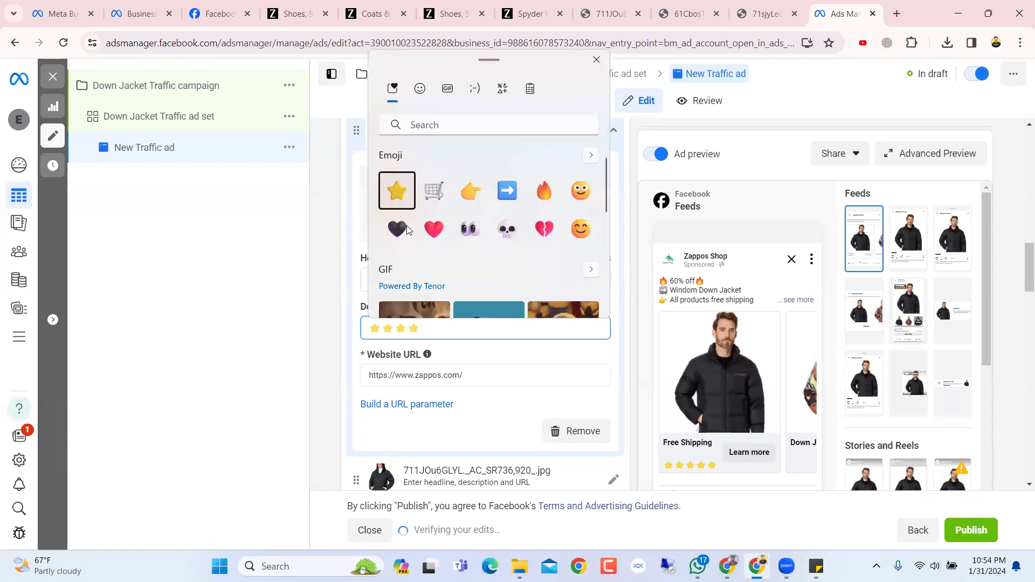
pyautogui.click(405, 191)
pyautogui.click(447, 331)
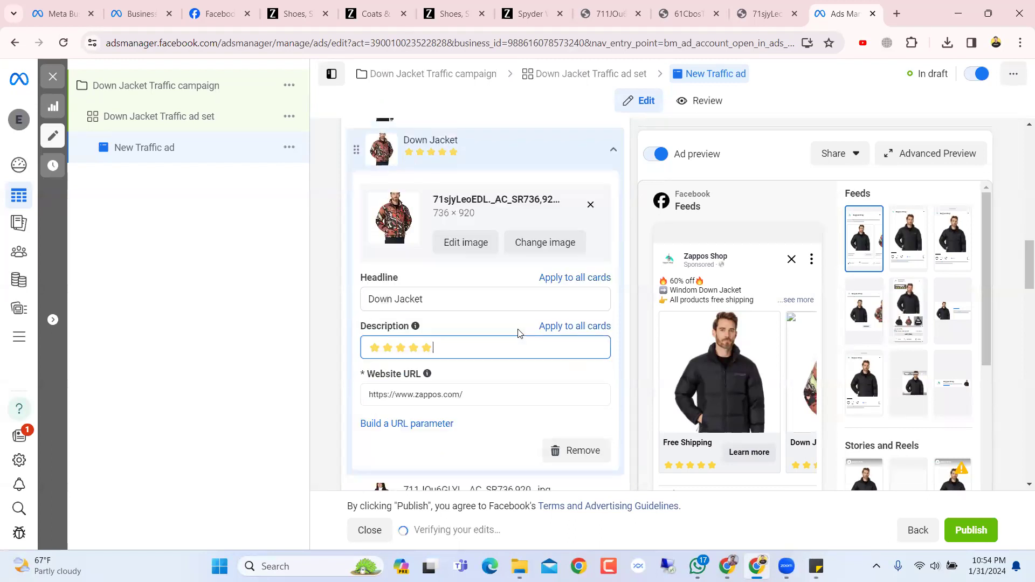
# Copy the Multi colour jacket's product page address from Zappos and paste it over the second carousel card's website URL in Ads Manager.
pyautogui.scroll(5, 429, 374)
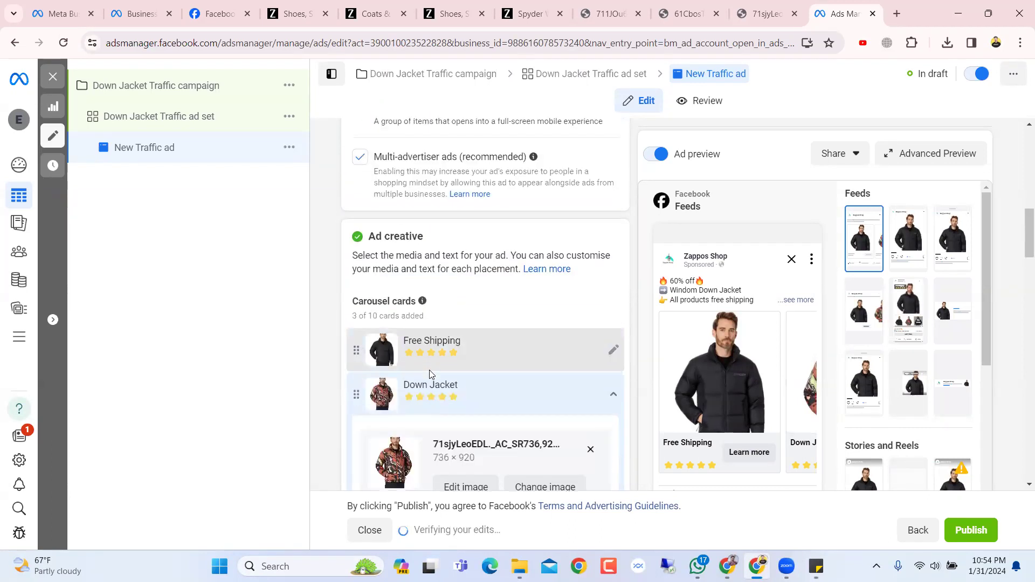
pyautogui.scroll(-4, 443, 364)
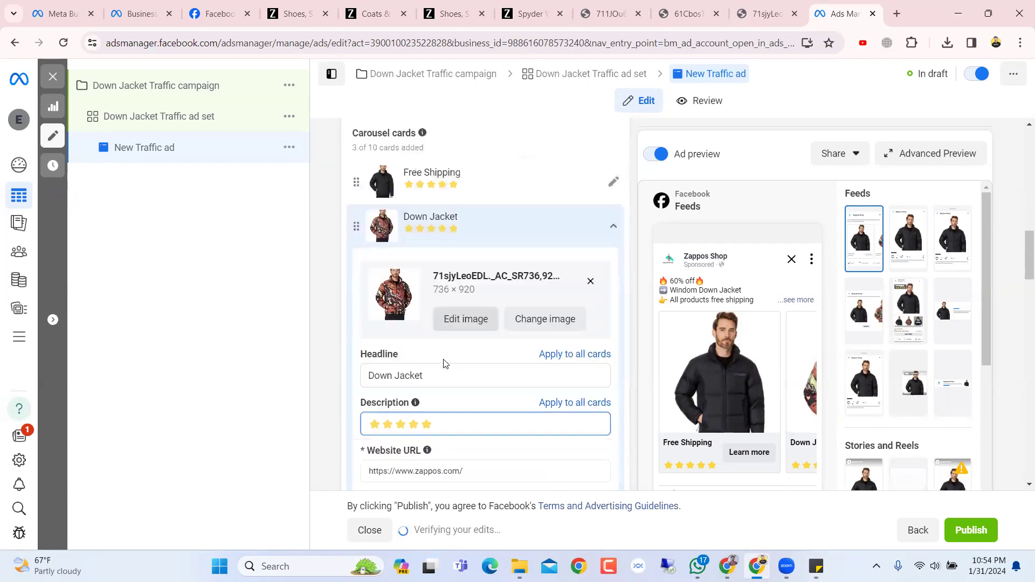
pyautogui.click(468, 444)
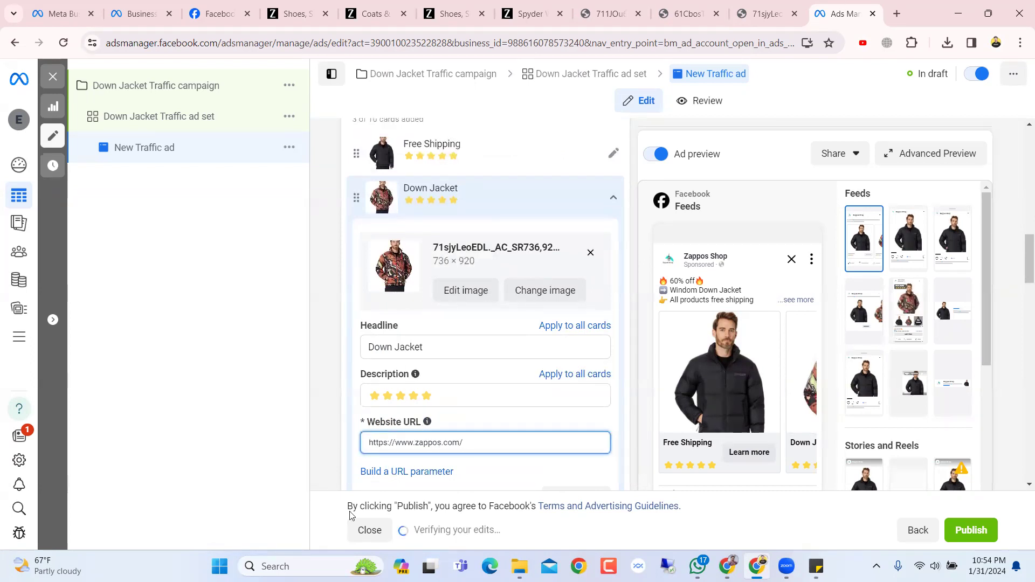
pyautogui.click(556, 11)
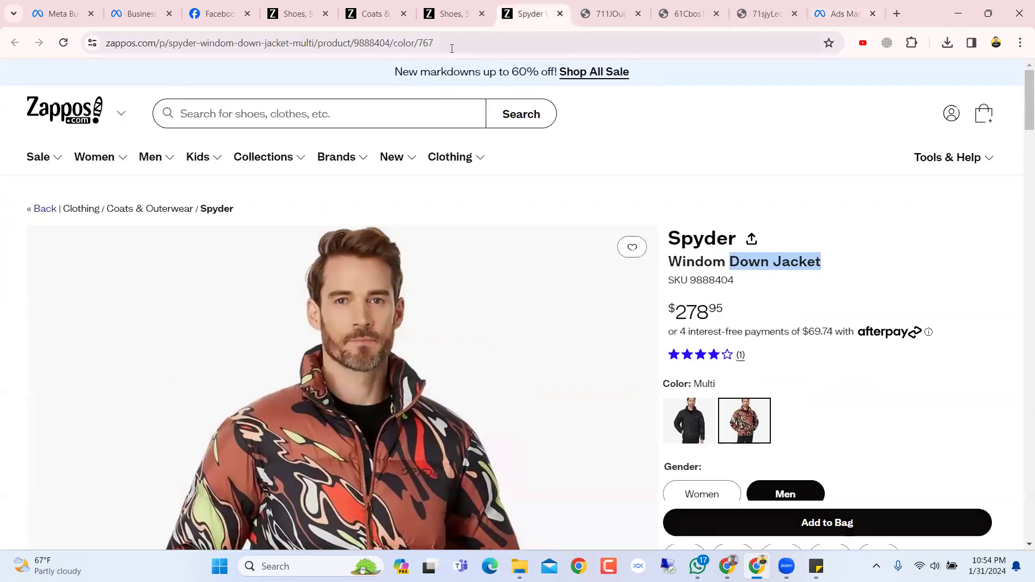
pyautogui.click(454, 43)
pyautogui.hotkey('ctrl', 'c')
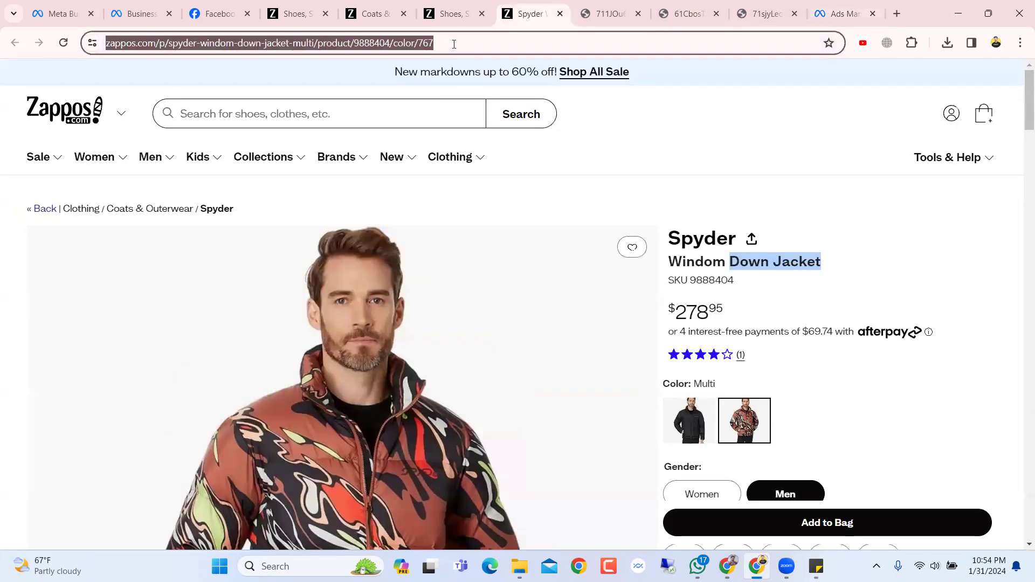
pyautogui.click(455, 11)
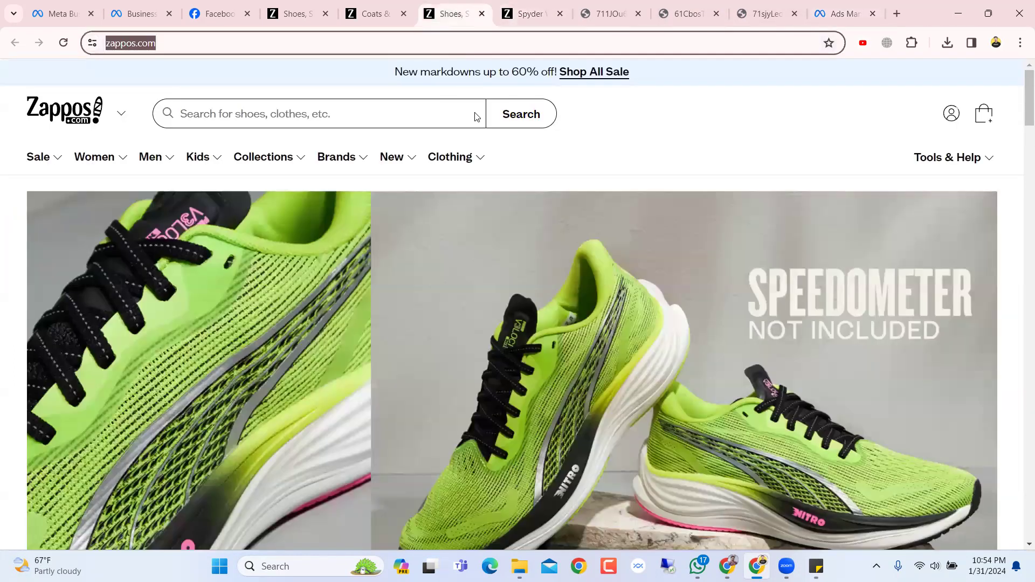
pyautogui.click(546, 6)
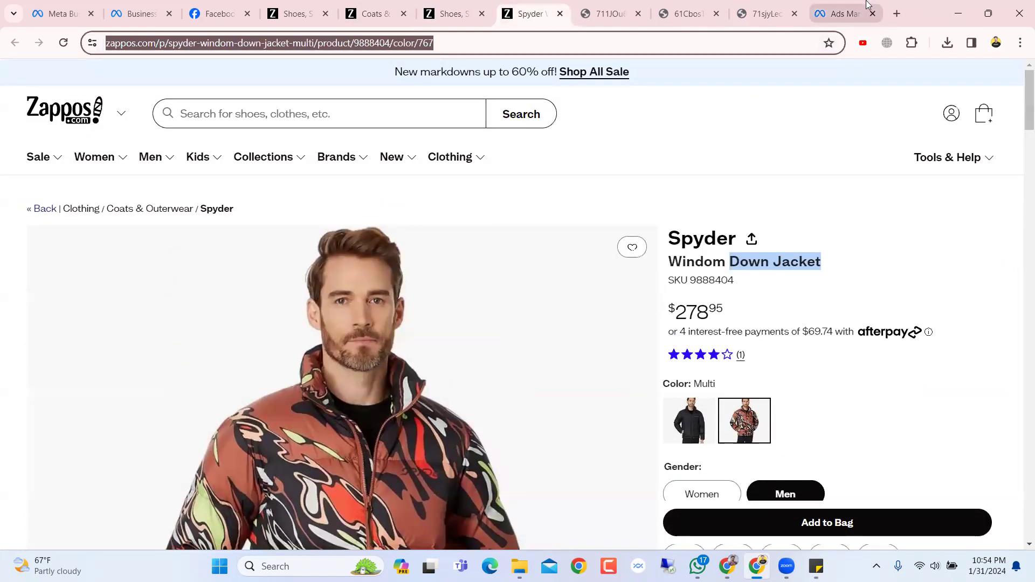
pyautogui.click(867, 5)
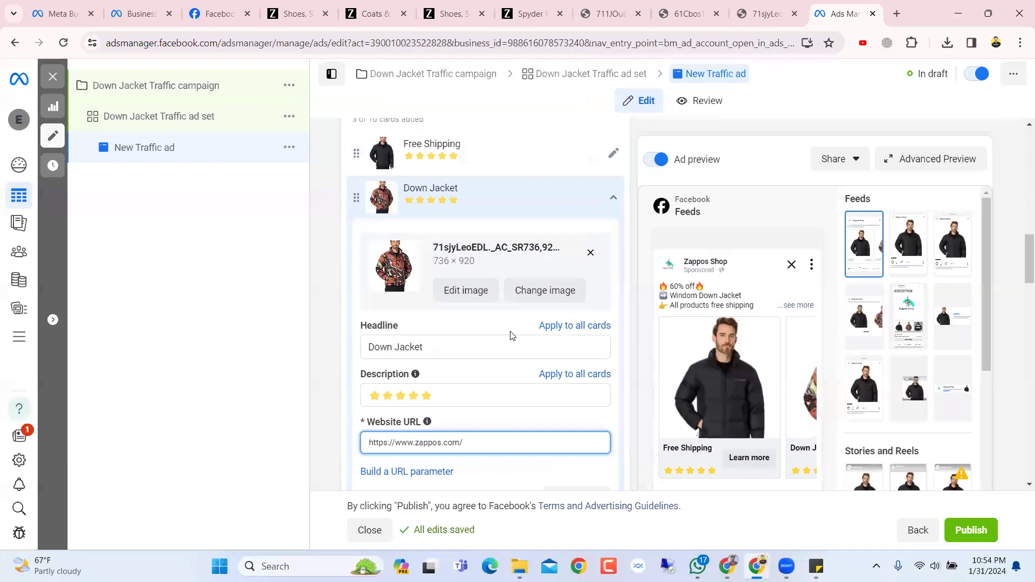
pyautogui.scroll(-2, 513, 336)
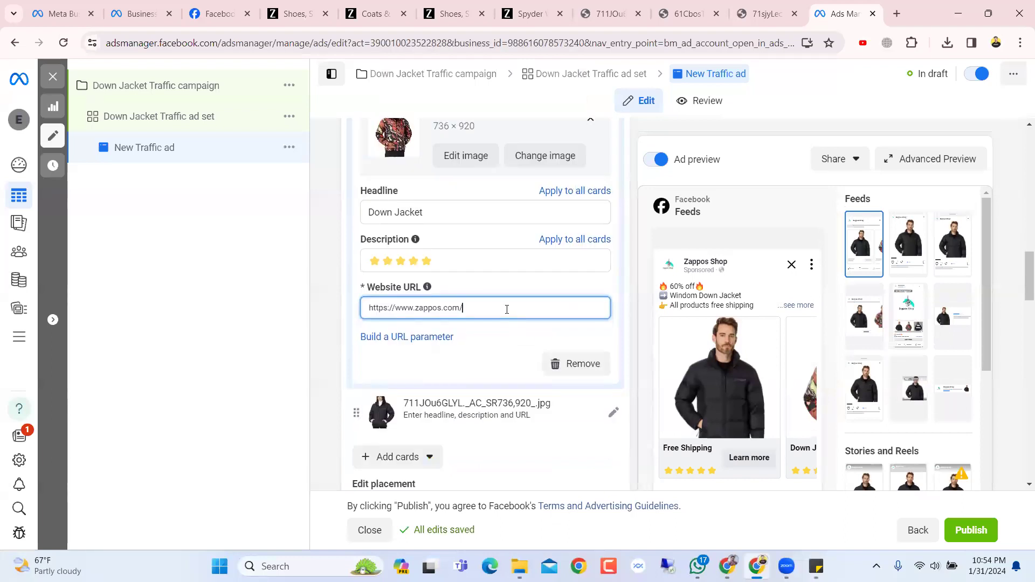
pyautogui.hotkey('ctrl', 'a')
pyautogui.hotkey('ctrl', 'v')
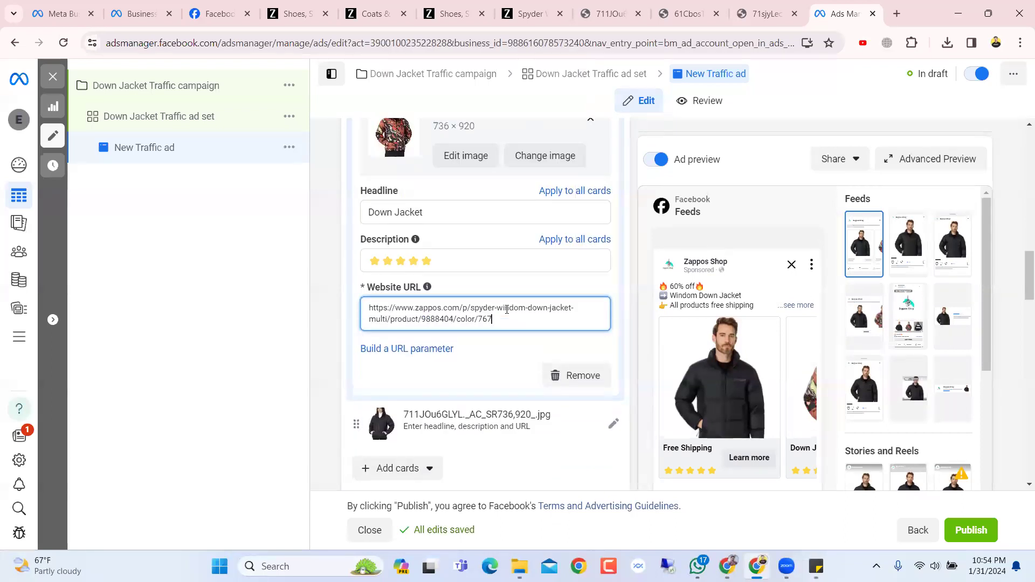
# Switch to the Zappos home page and open the Coats & Outerwear category from its popular categories.
pyautogui.click(684, 12)
pyautogui.click(604, 12)
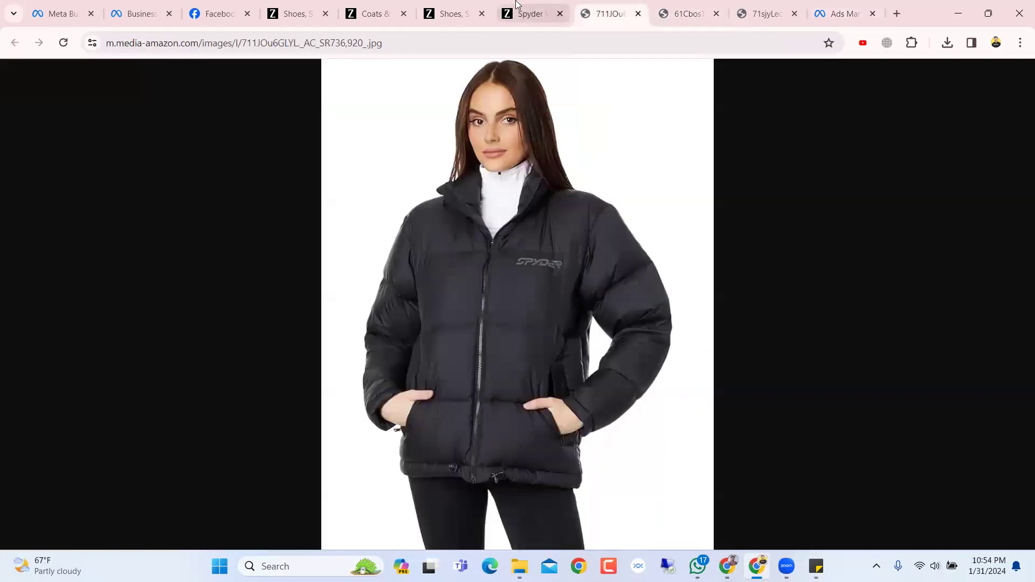
pyautogui.click(516, 4)
pyautogui.click(468, 5)
pyautogui.click(518, 11)
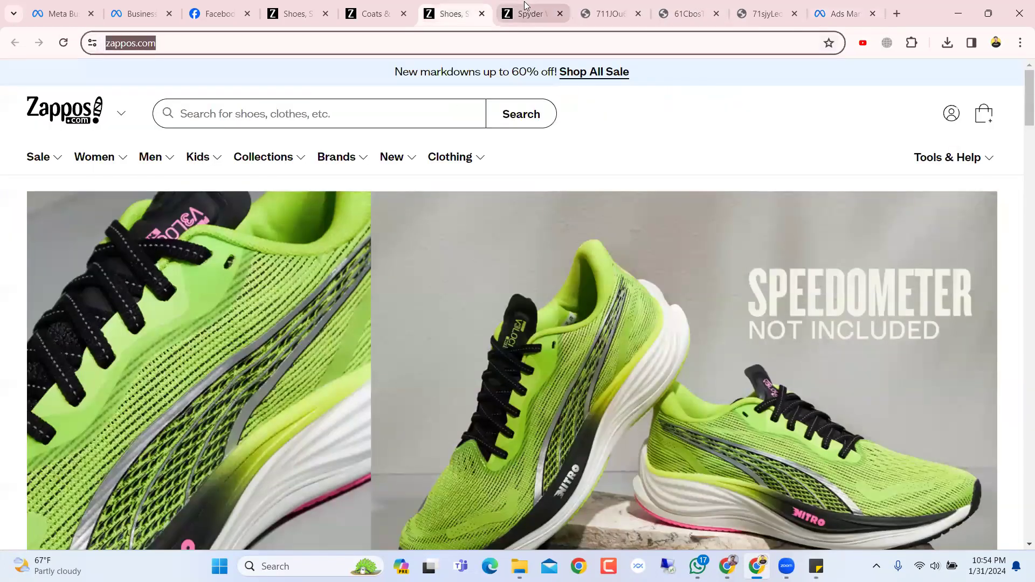
pyautogui.scroll(-3, 526, 231)
pyautogui.hotkey('ctrl', 'shift', 'Tab')
pyautogui.scroll(-10, 525, 241)
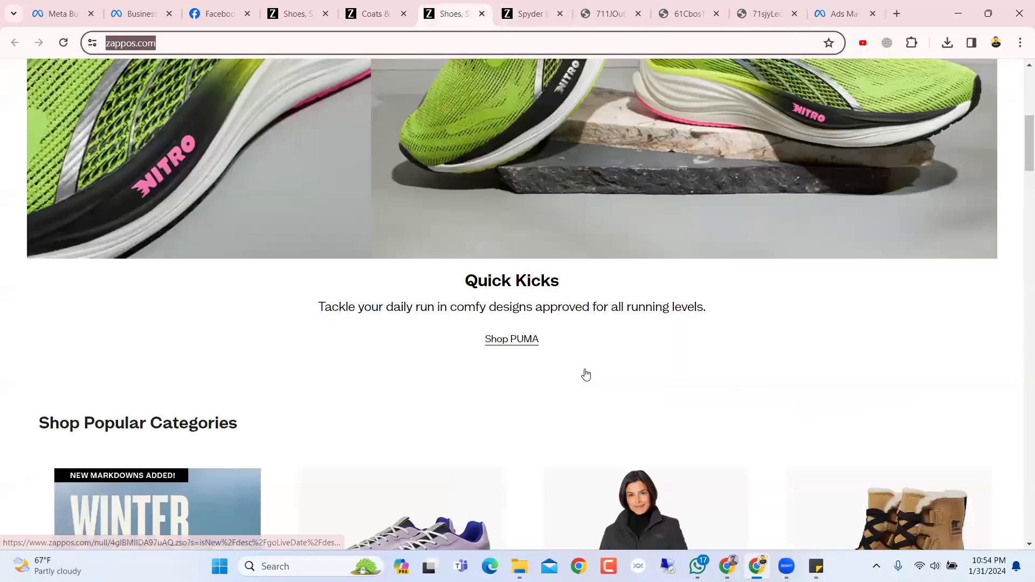
pyautogui.click(582, 322)
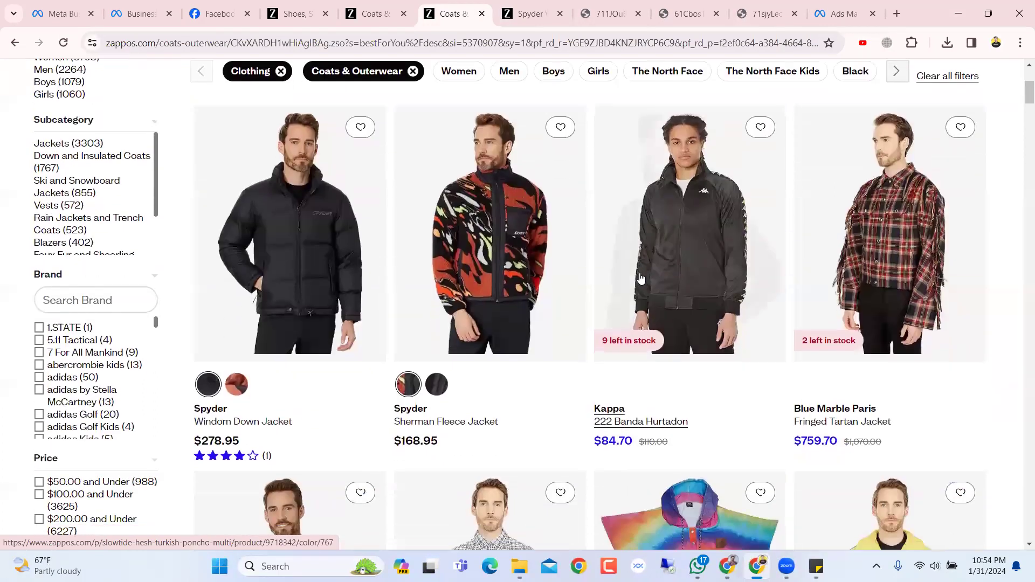
# Open the L.L.Bean Bean's Classic Snap Fleece Pullover Adults page separately from the Zappos listing and copy its address.
pyautogui.scroll(-4, 447, 291)
pyautogui.scroll(-4, 447, 292)
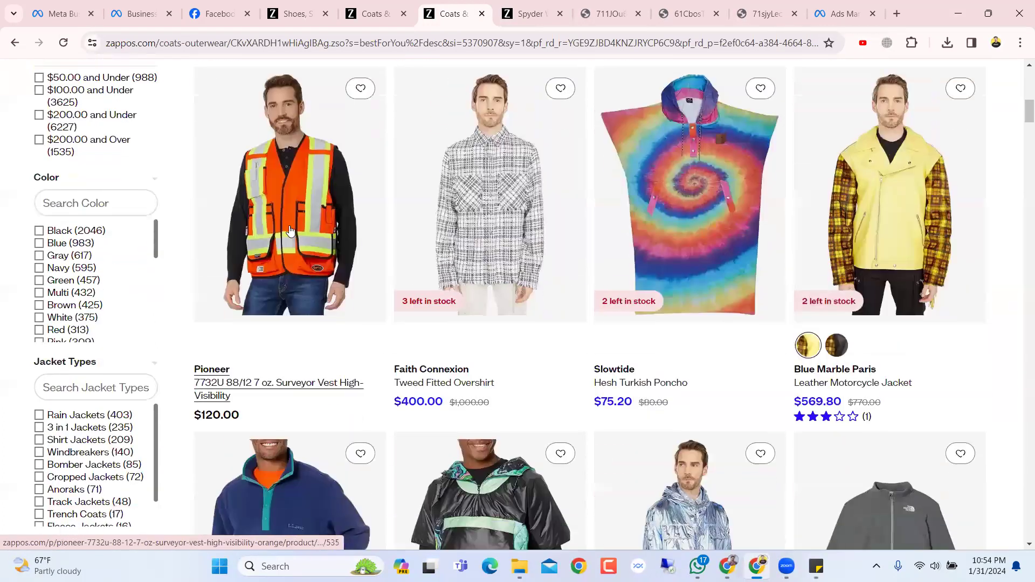
pyautogui.scroll(-5, 409, 292)
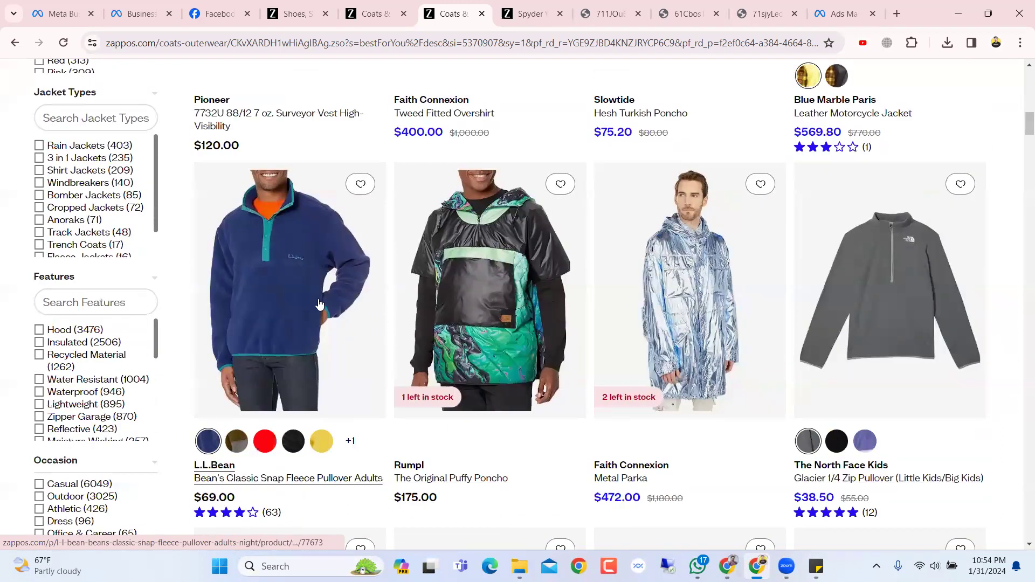
pyautogui.rightClick(320, 299)
pyautogui.click(359, 314)
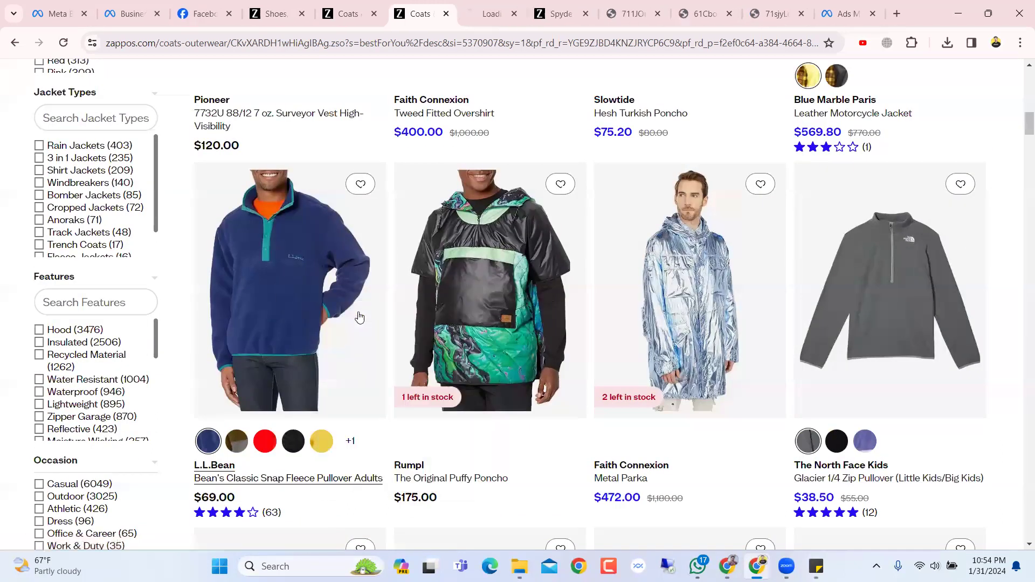
pyautogui.click(485, 13)
pyautogui.click(549, 43)
pyautogui.hotkey('ctrl', 'c')
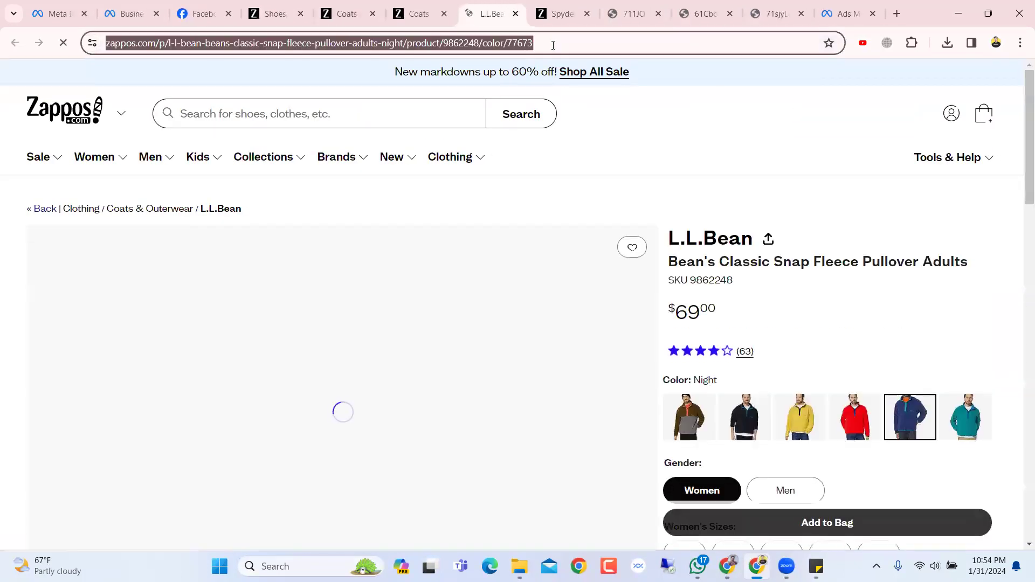
# In Ads Manager, replace the third carousel card's website URL with the copied L.L.Bean pullover page address.
pyautogui.click(843, 13)
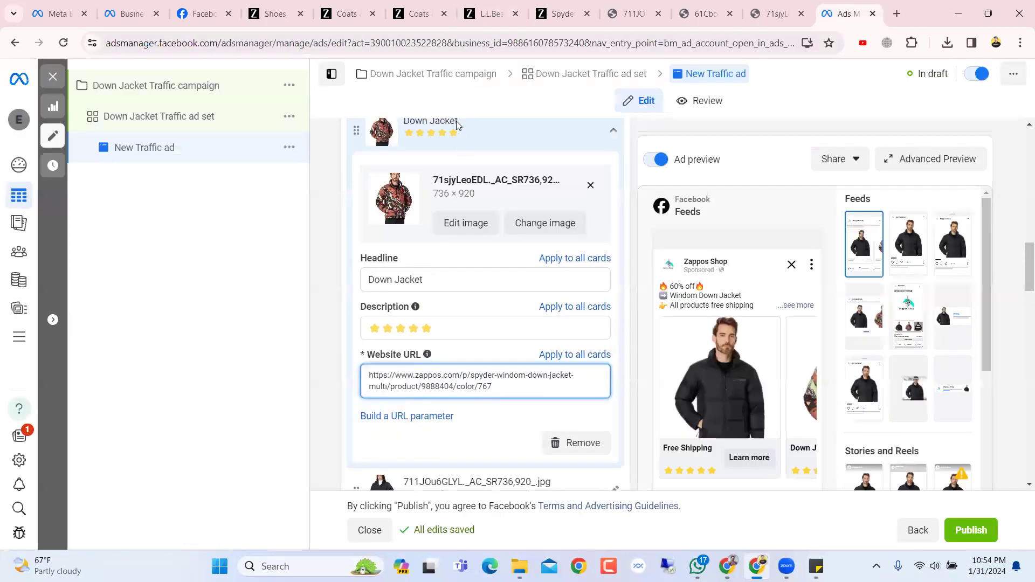
pyautogui.click(491, 148)
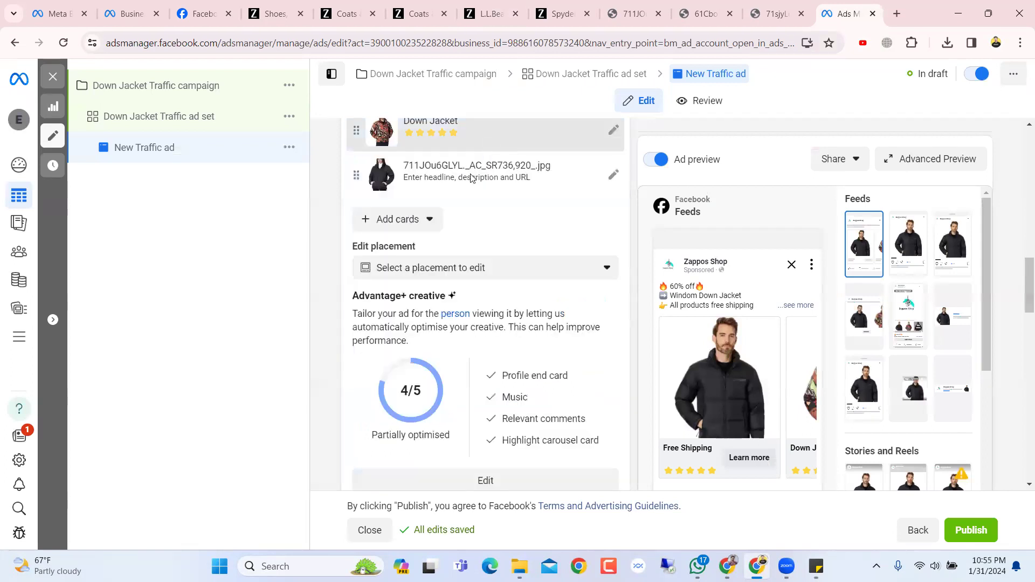
pyautogui.click(462, 185)
pyautogui.click(491, 423)
pyautogui.hotkey('ctrl', 'a')
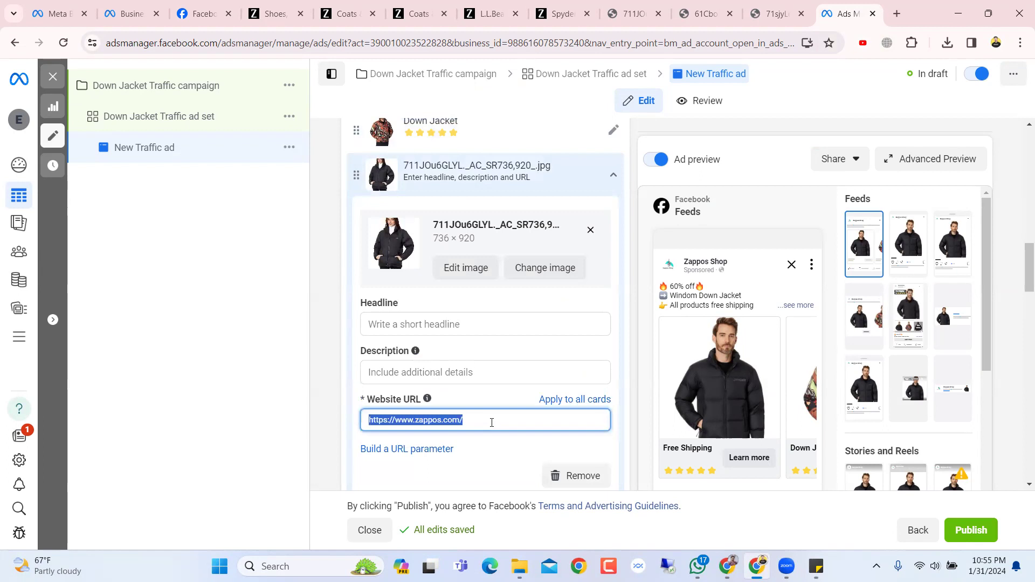
pyautogui.hotkey('ctrl', 'v')
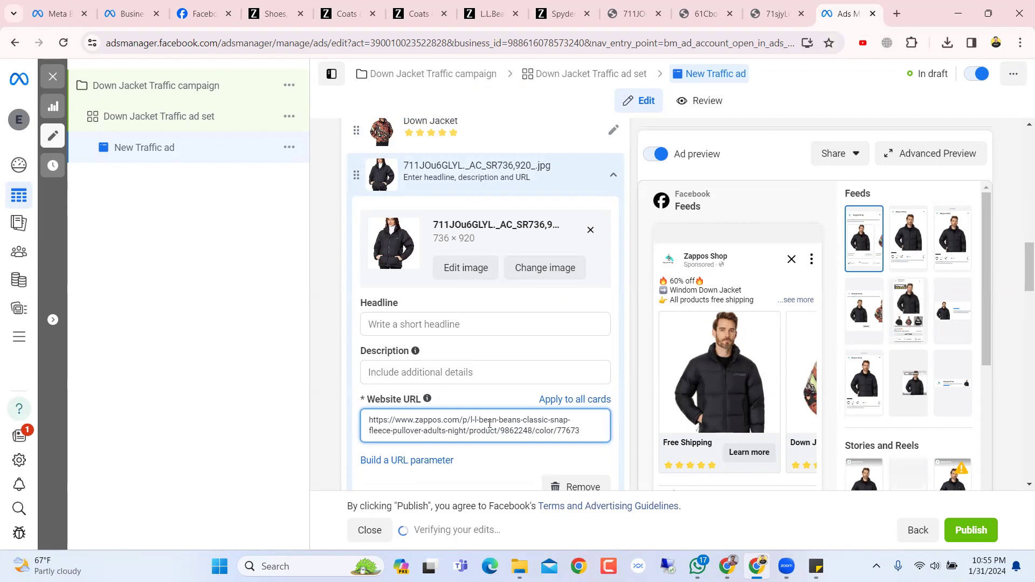
# Review the Multi colour Windom Down Jacket page on Zappos, including its title, price, photos and product information.
pyautogui.click(560, 5)
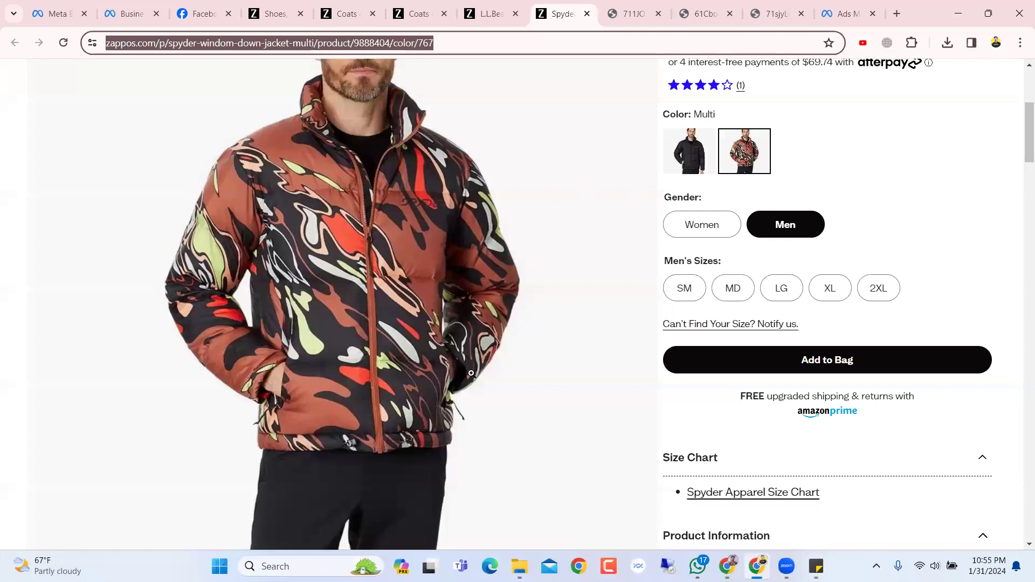
pyautogui.click(833, 11)
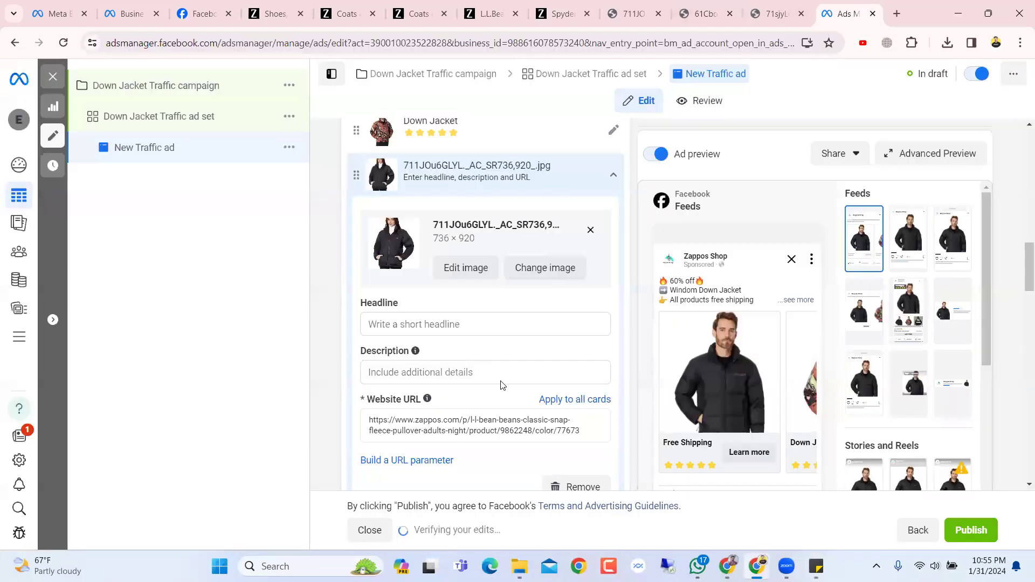
pyautogui.scroll(3, 478, 191)
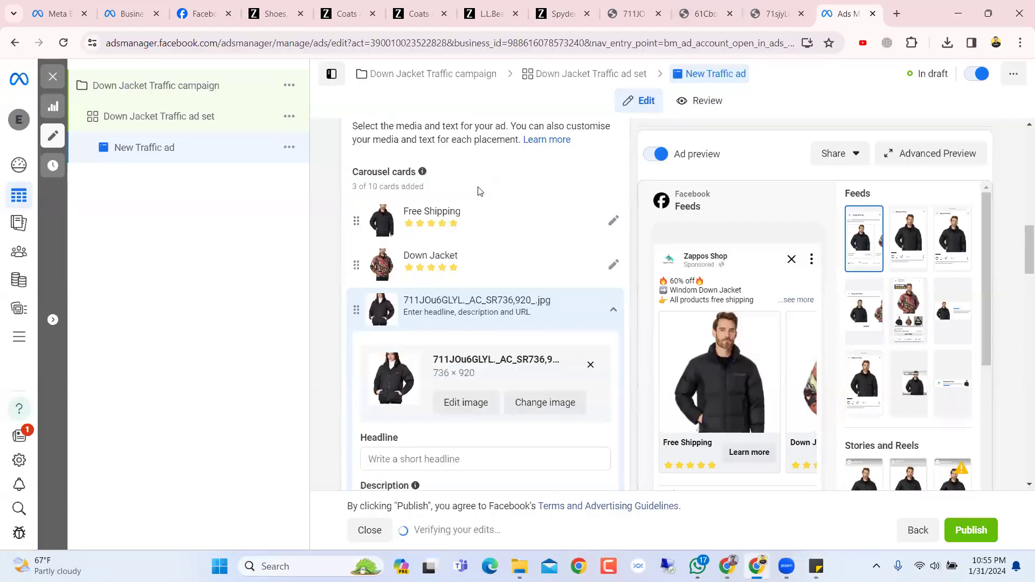
pyautogui.click(474, 311)
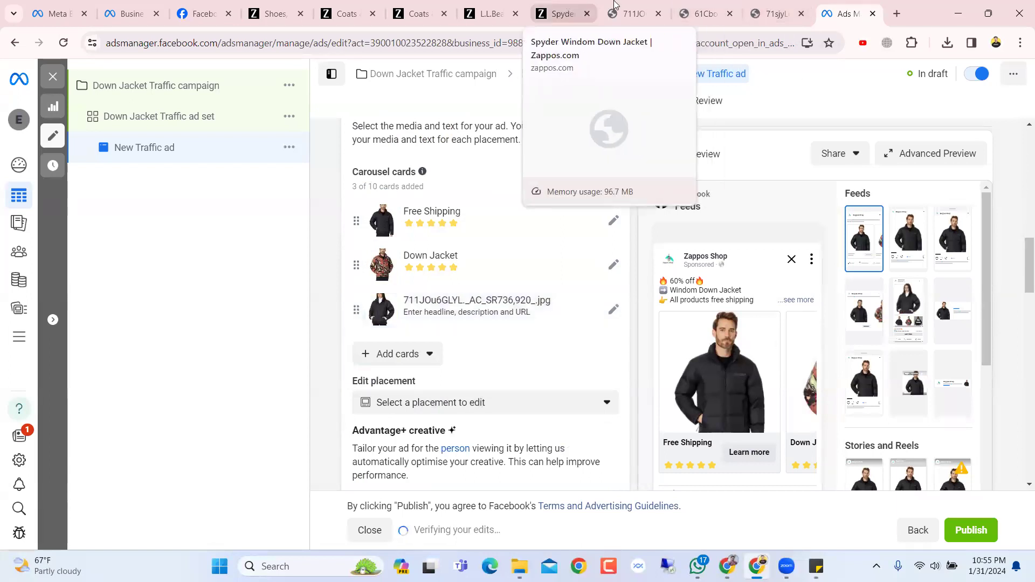
pyautogui.click(558, 13)
pyautogui.scroll(5, 456, 323)
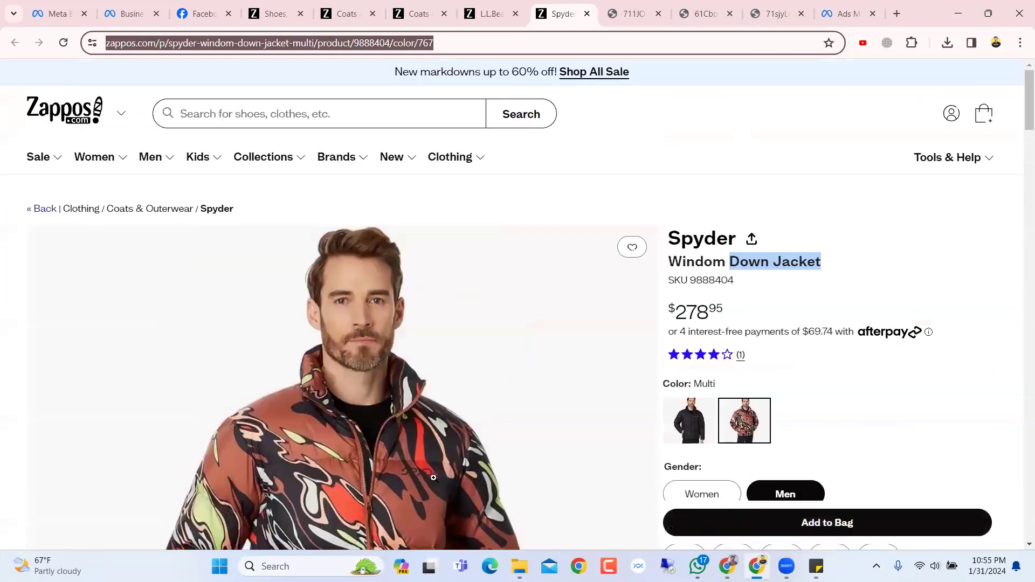
pyautogui.scroll(-4, 492, 256)
pyautogui.scroll(-5, 492, 257)
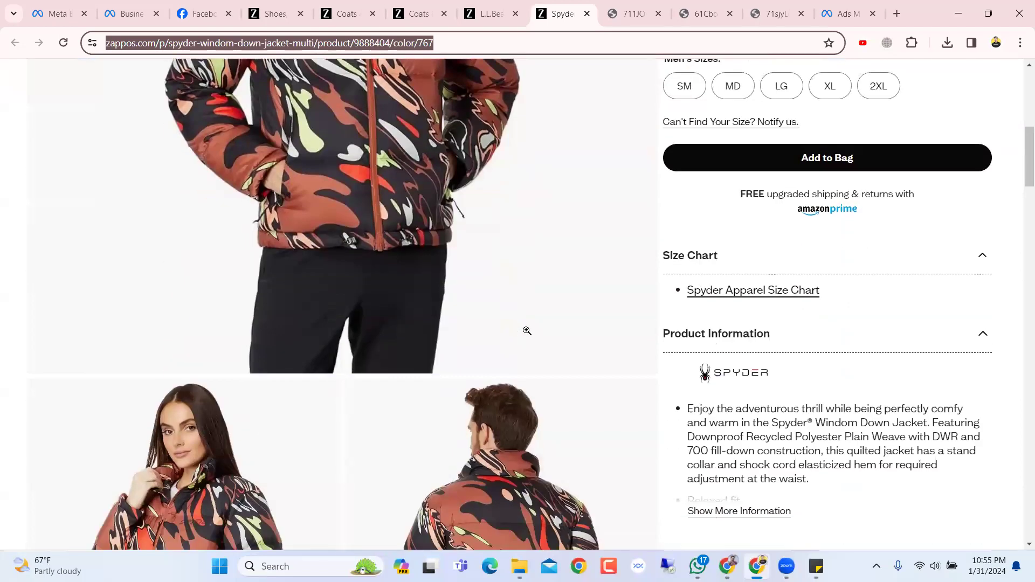
pyautogui.scroll(5, 527, 331)
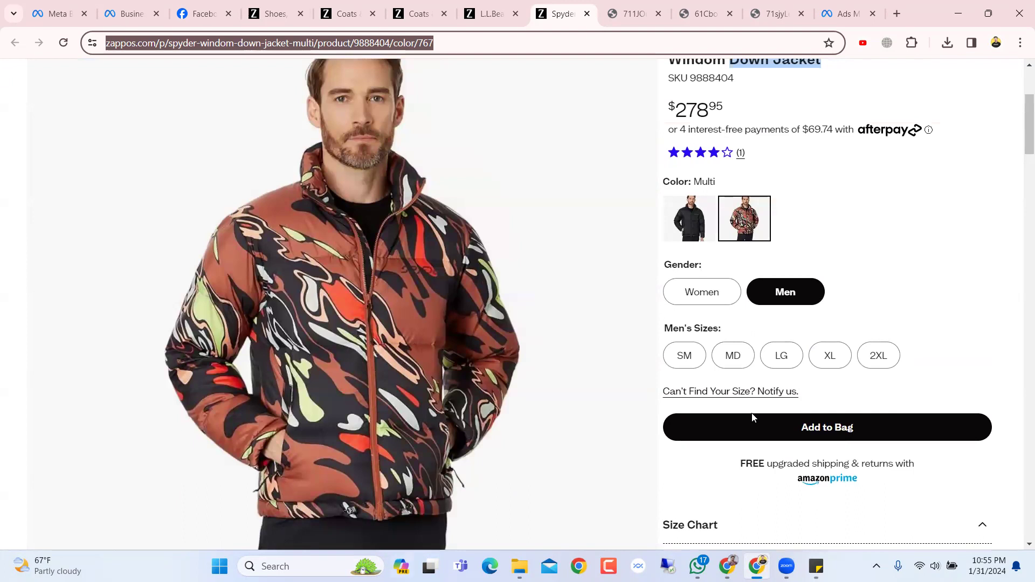
pyautogui.scroll(3, 508, 283)
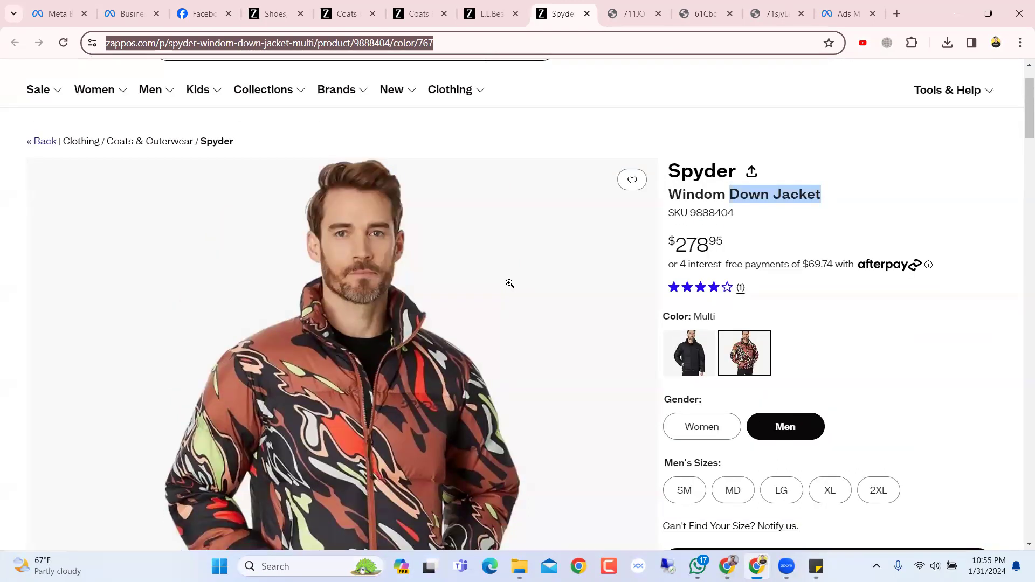
pyautogui.scroll(-1, 509, 283)
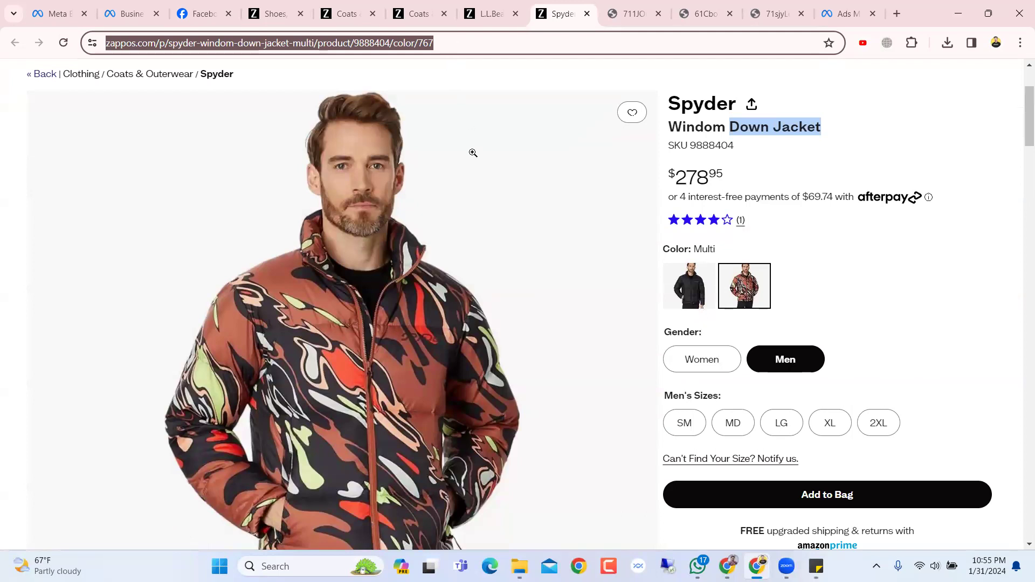
# Return to Ads Manager and review the third carousel card's image, headline, description and website URL against the other cards.
pyautogui.click(836, 8)
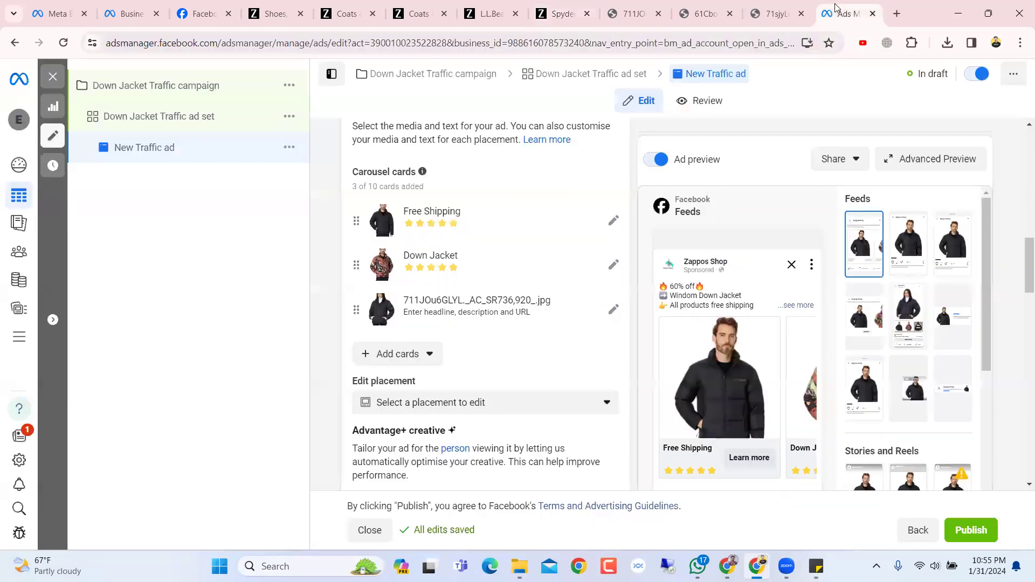
pyautogui.click(463, 315)
pyautogui.scroll(-3, 467, 330)
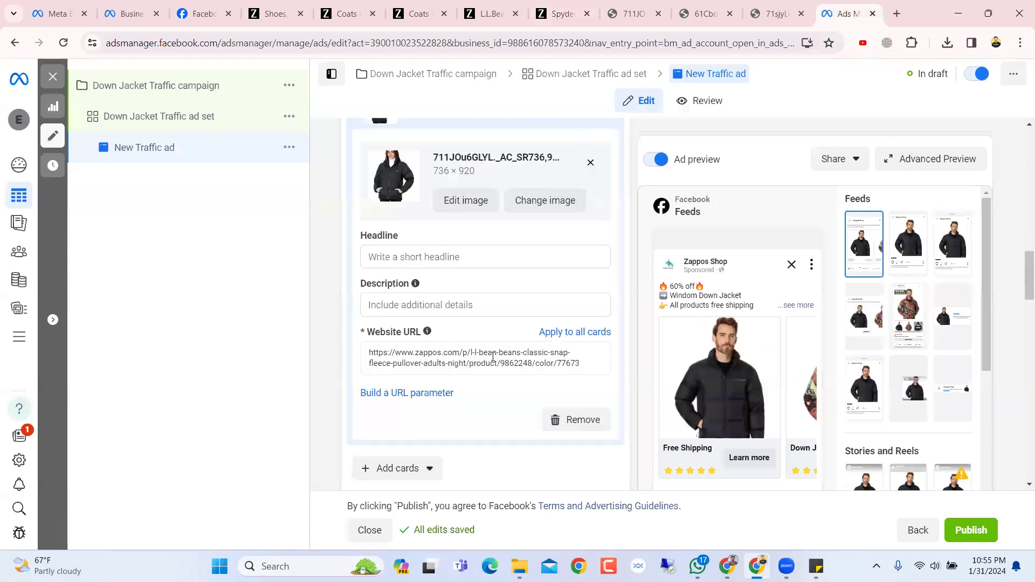
pyautogui.scroll(2, 493, 324)
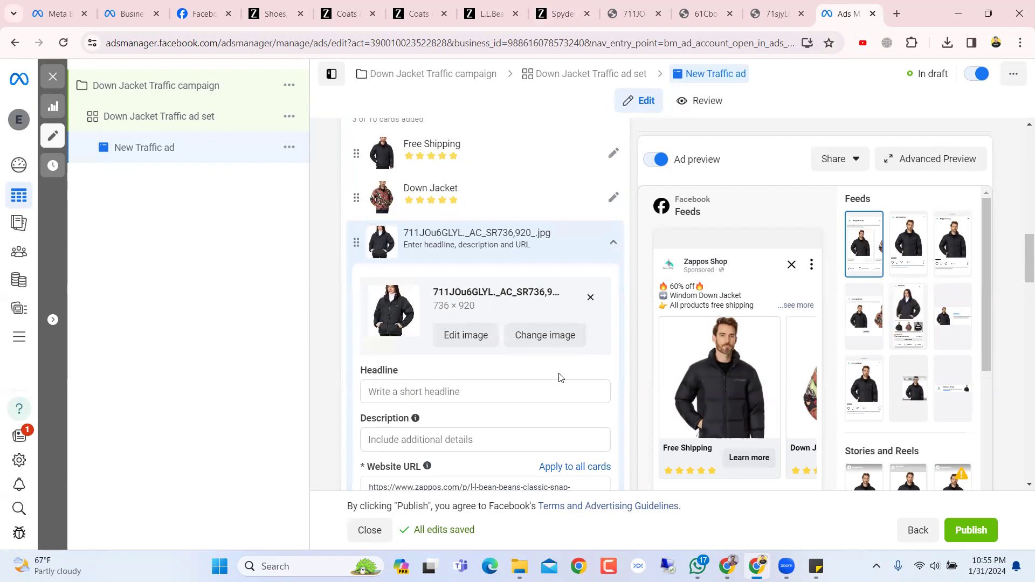
pyautogui.scroll(1, 461, 452)
pyautogui.scroll(-2, 461, 442)
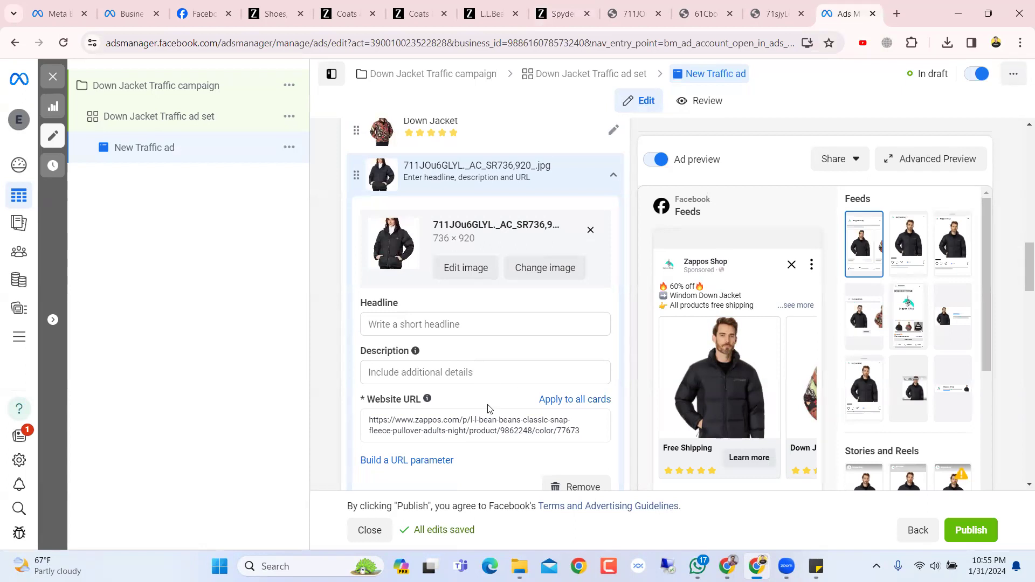
pyautogui.scroll(-1, 517, 398)
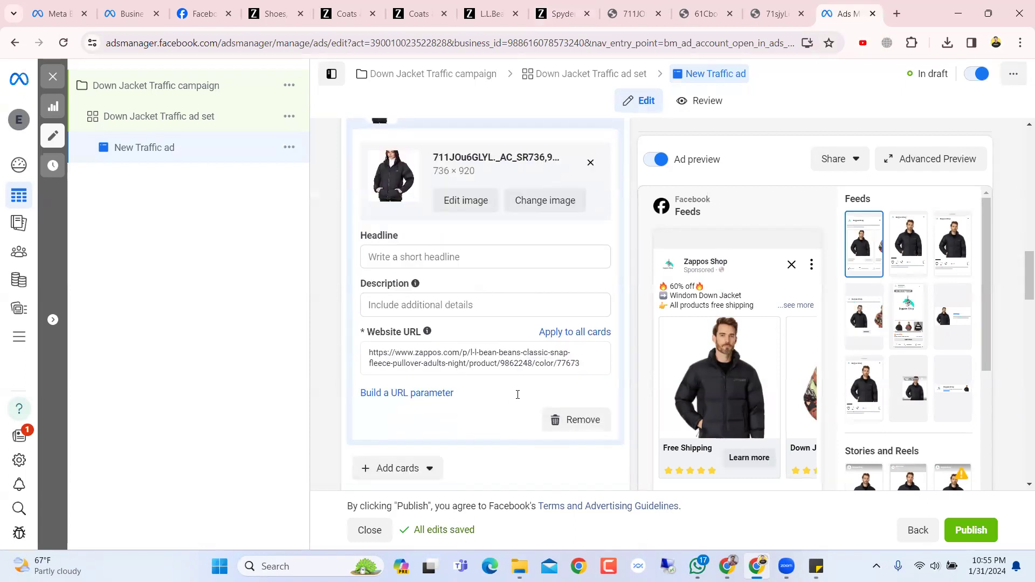
pyautogui.scroll(1, 517, 398)
pyautogui.scroll(-3, 517, 398)
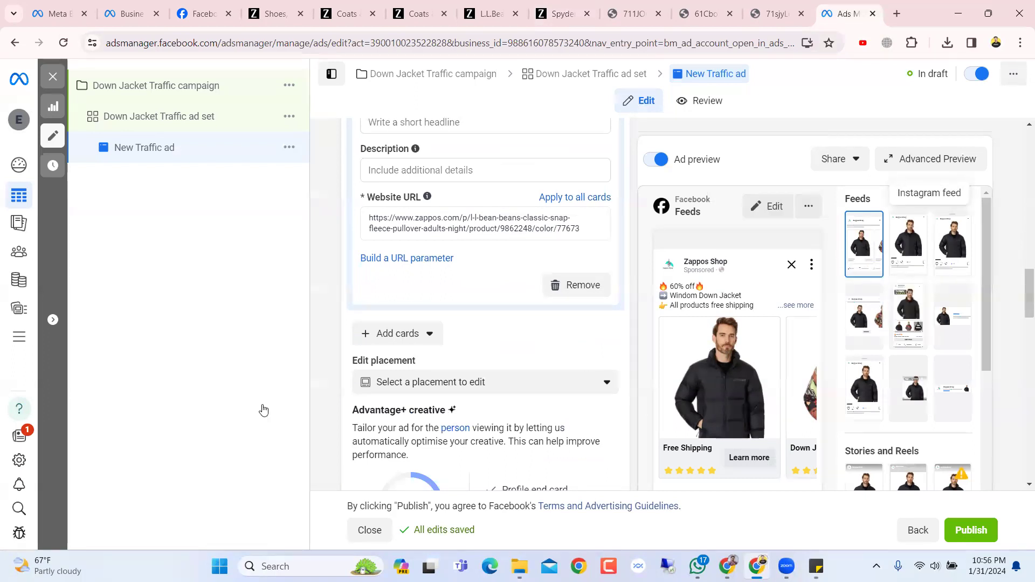
pyautogui.scroll(4, 468, 248)
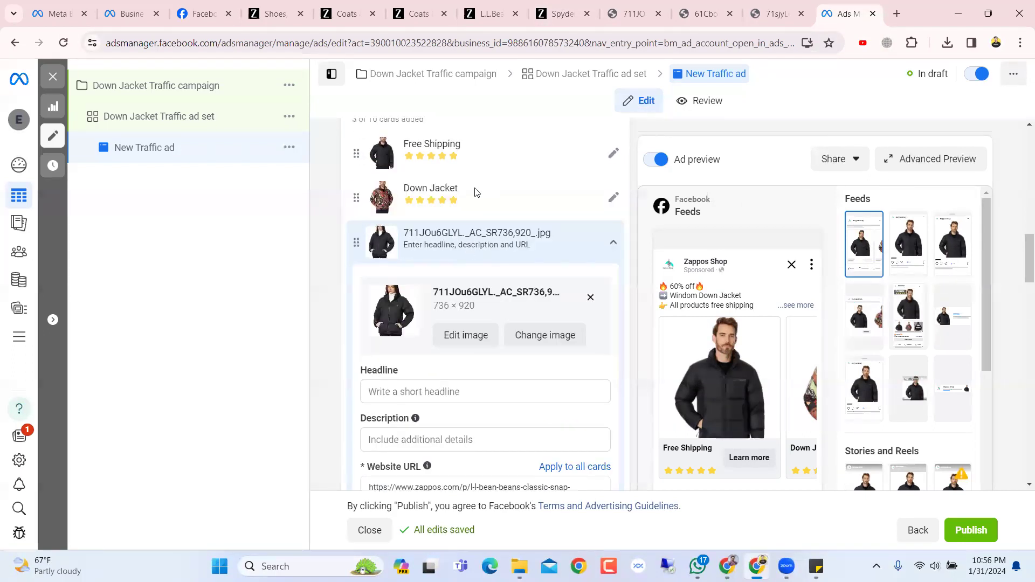
pyautogui.scroll(3, 478, 226)
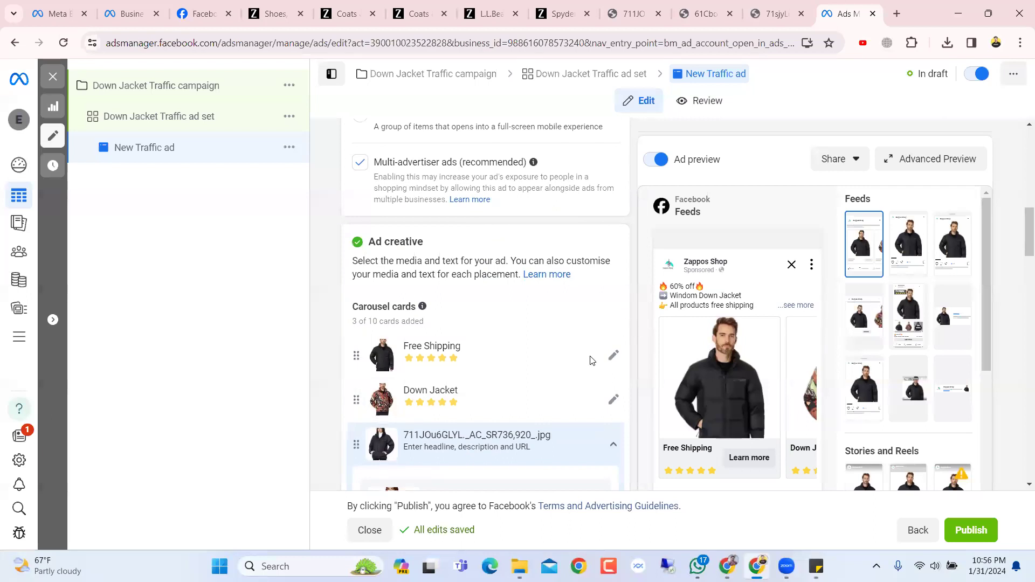
# Collapse the third carousel card, set the ad's call to action to Shop now, and open the advanced preview.
pyautogui.click(475, 447)
pyautogui.scroll(-7, 476, 449)
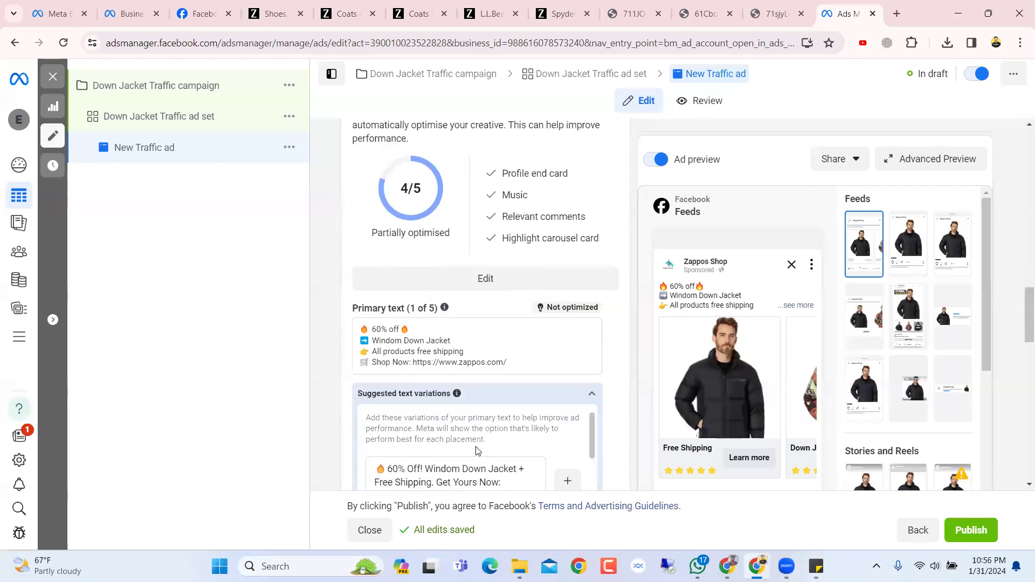
pyautogui.scroll(-6, 476, 449)
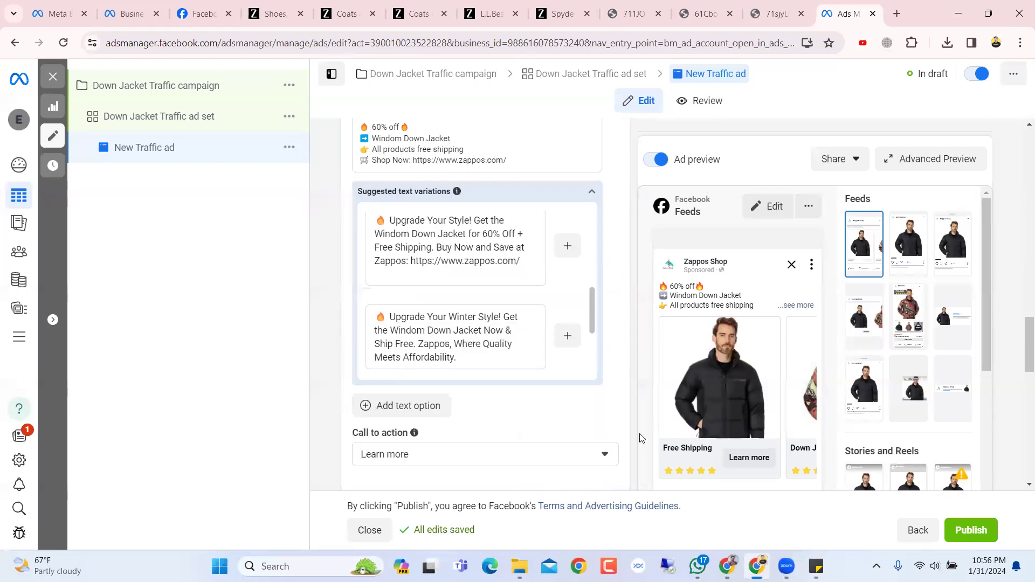
pyautogui.scroll(-2, 466, 325)
pyautogui.click(473, 318)
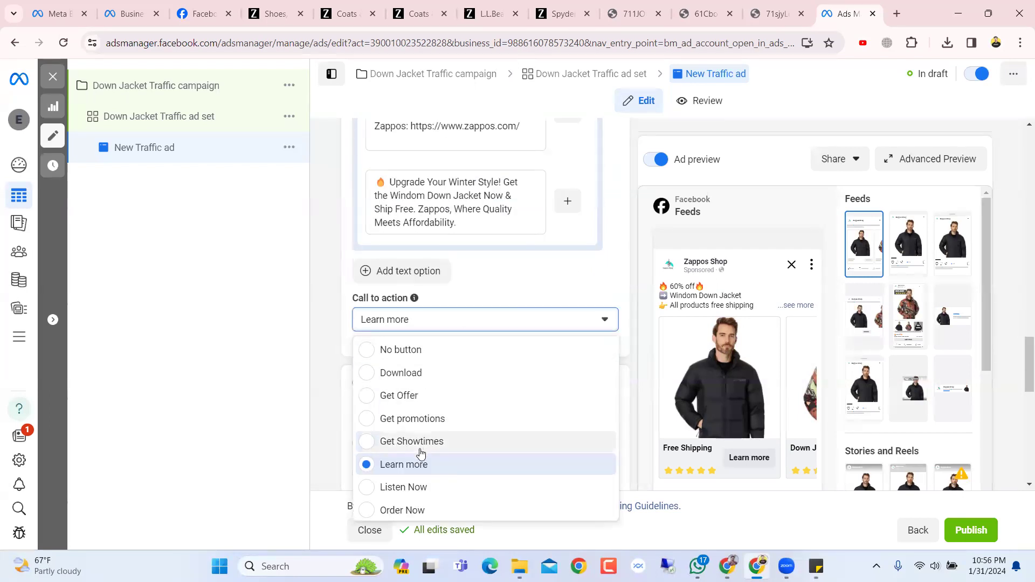
pyautogui.scroll(-3, 422, 455)
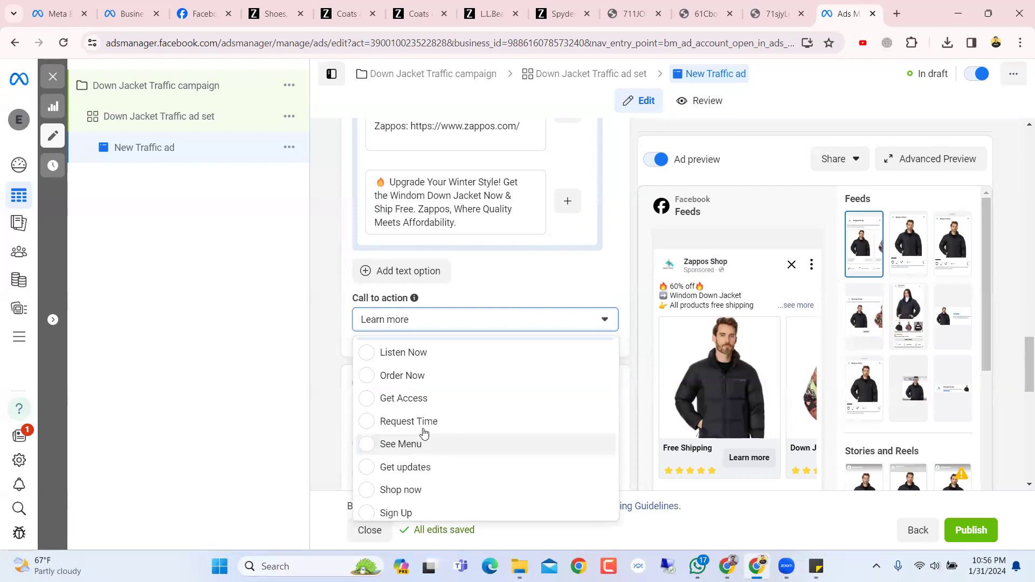
pyautogui.click(417, 492)
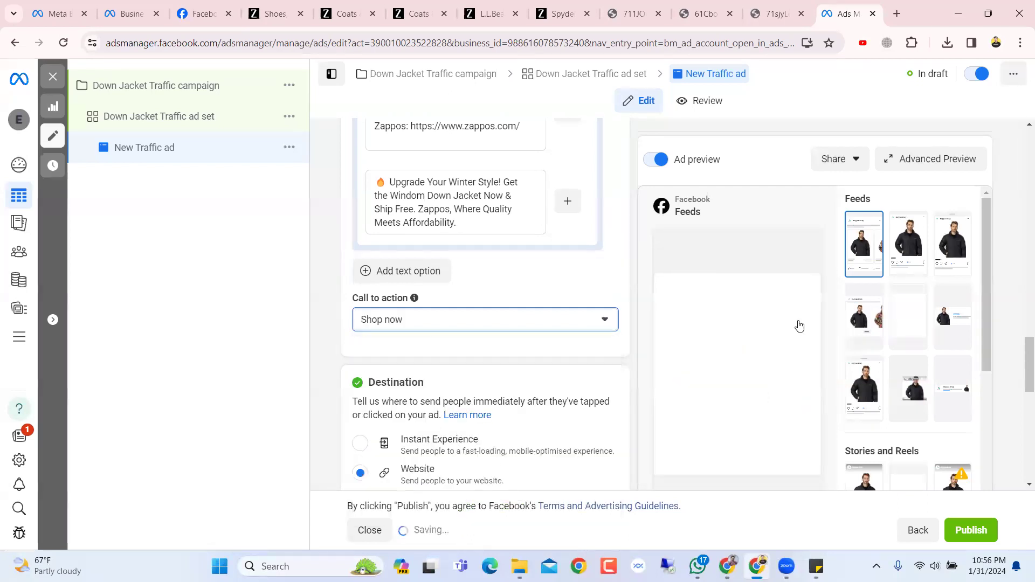
pyautogui.click(924, 156)
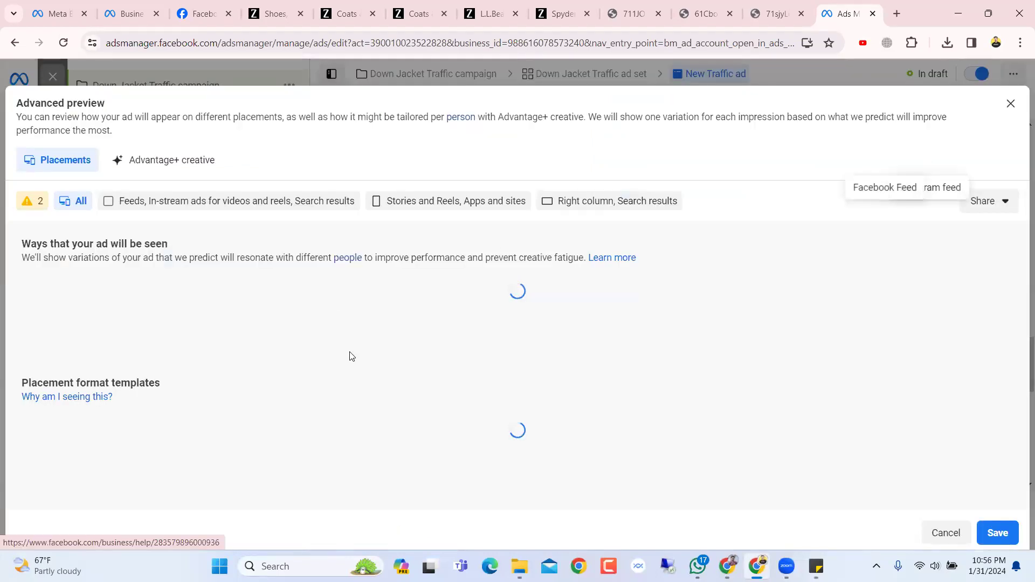
# Review the ad across placements in the advanced preview, browsing the Facebook Feed carousel cards, and close the preview.
pyautogui.scroll(-5, 352, 356)
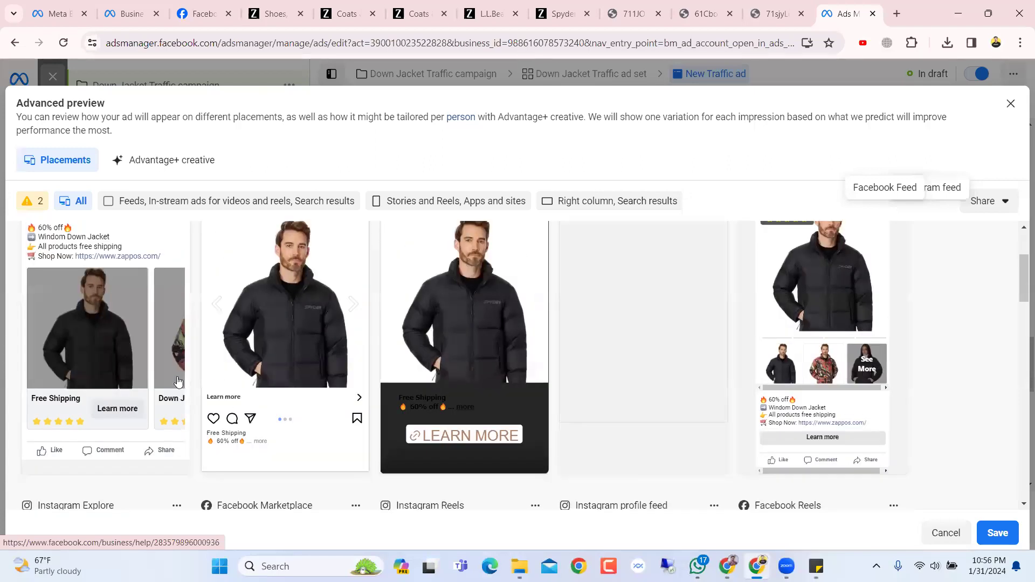
pyautogui.click(177, 332)
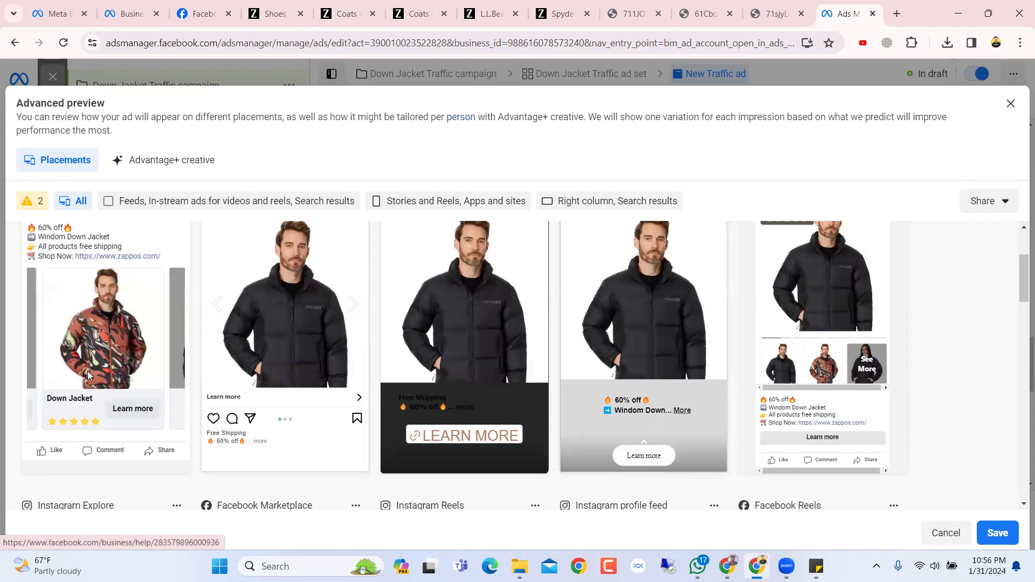
pyautogui.click(1014, 113)
pyautogui.scroll(-1, 511, 395)
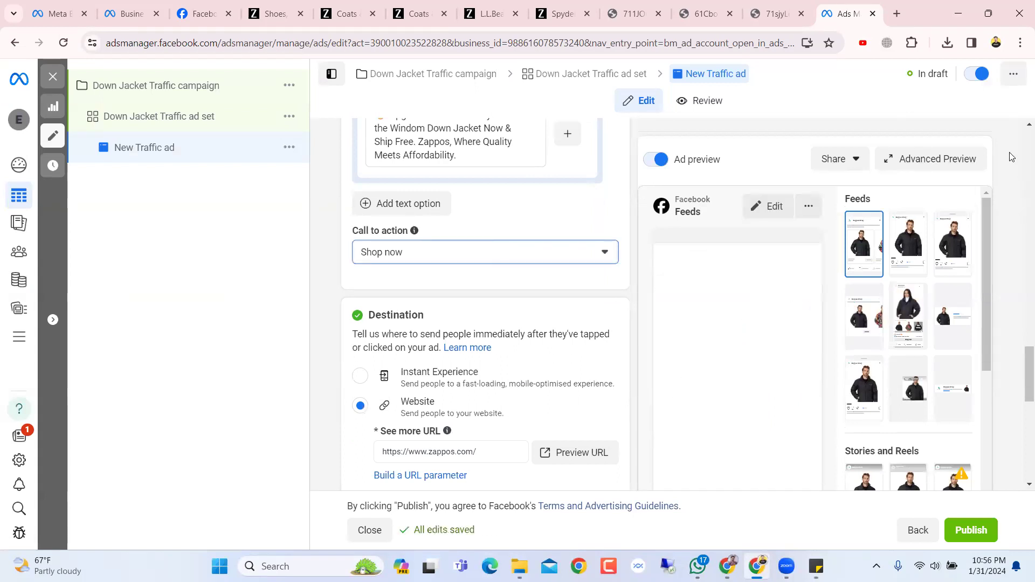
pyautogui.click(982, 160)
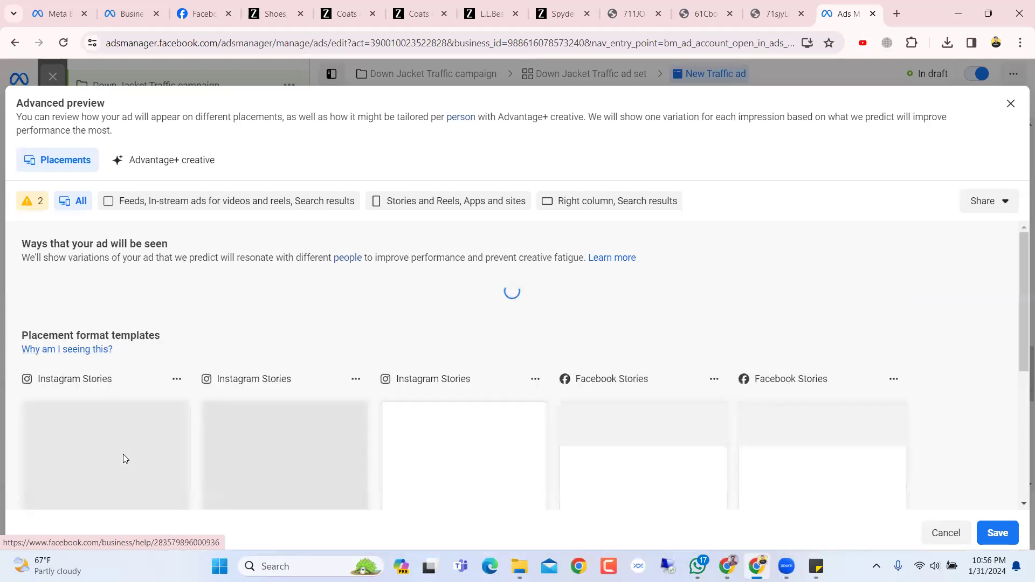
pyautogui.scroll(-1, 140, 432)
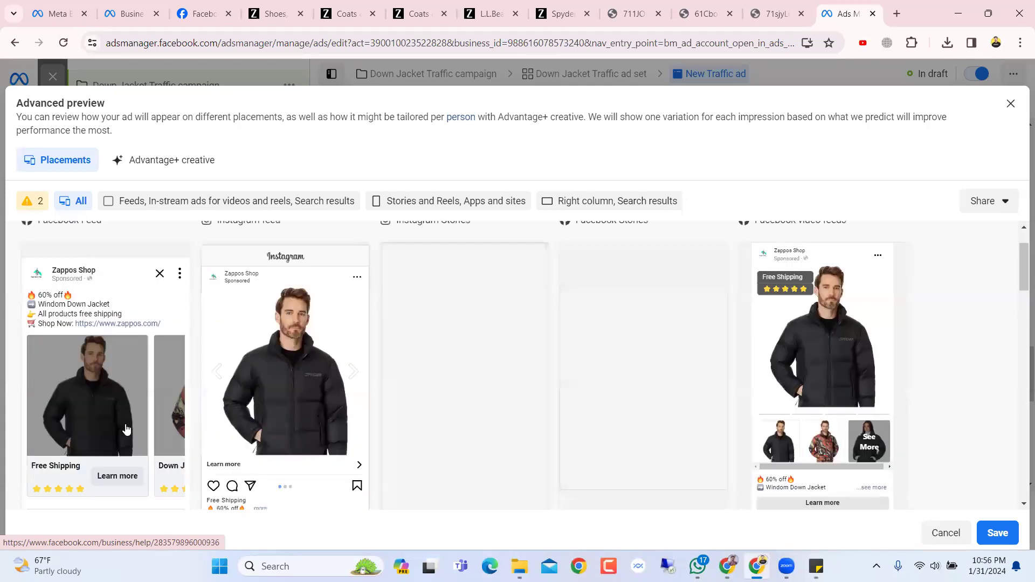
pyautogui.click(161, 419)
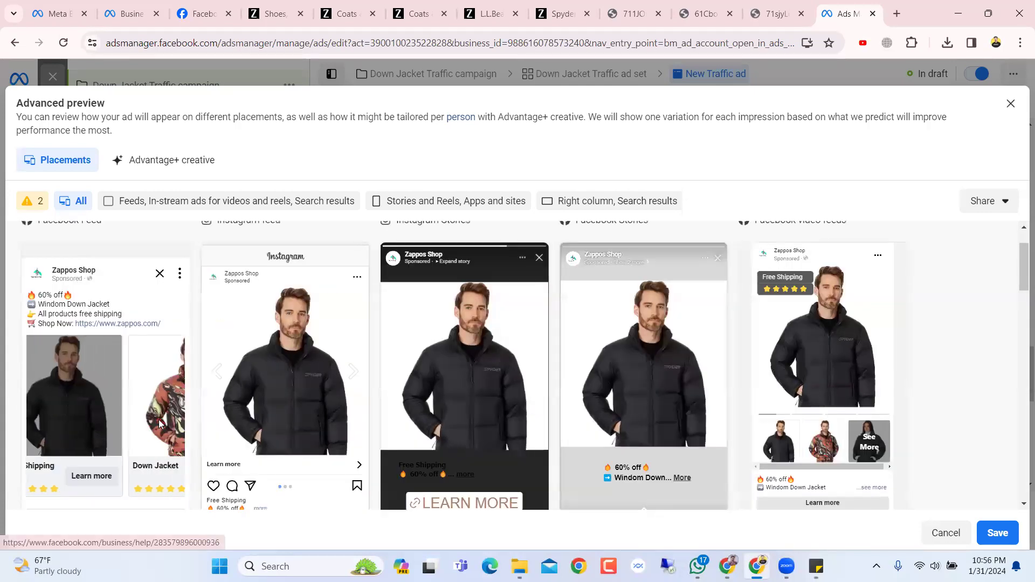
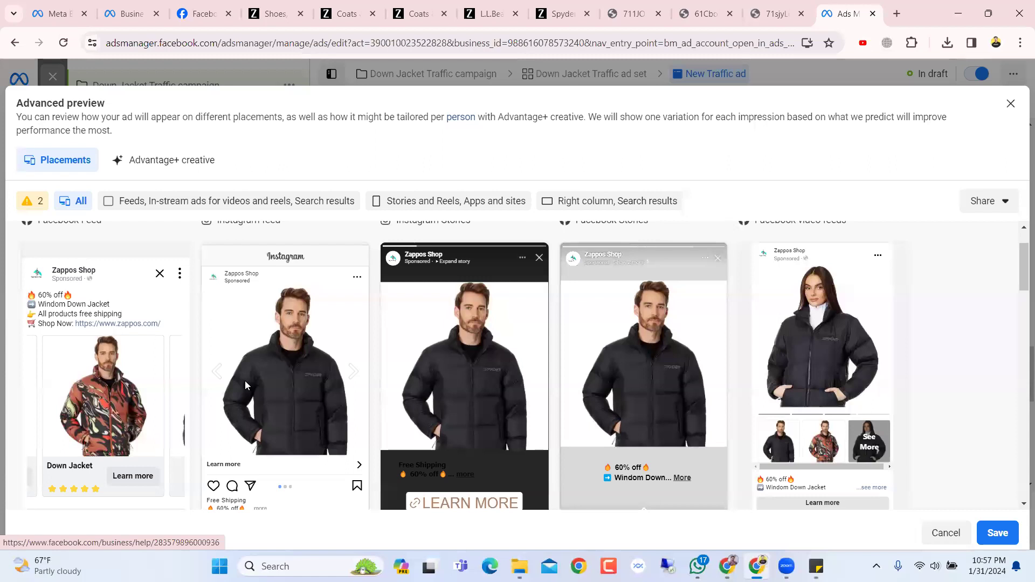
pyautogui.click(1011, 104)
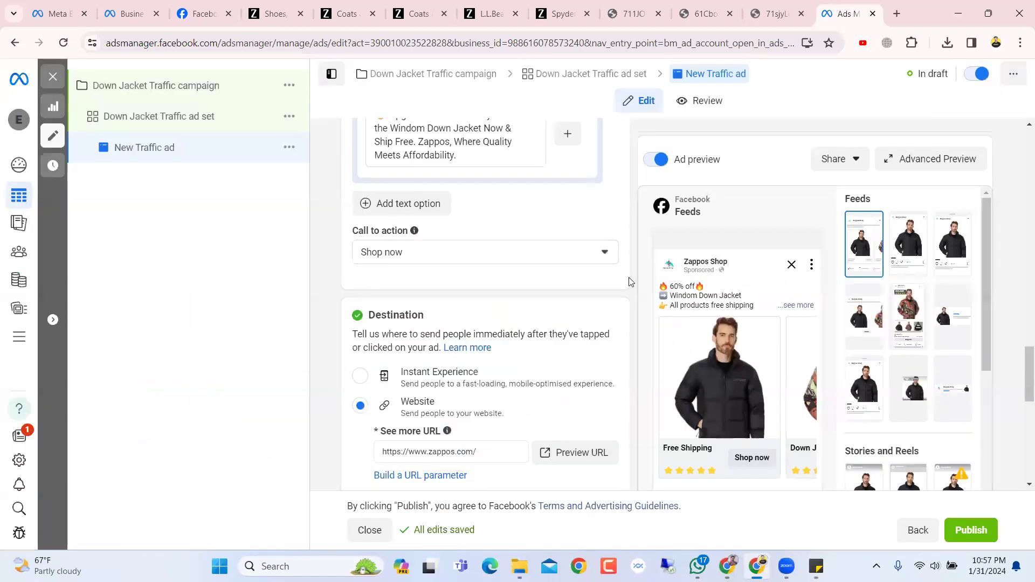
# Open the Facebook feed placement for editing and browse its carousel cards back and forth in the Mobile Feed preview.
pyautogui.scroll(4, 634, 380)
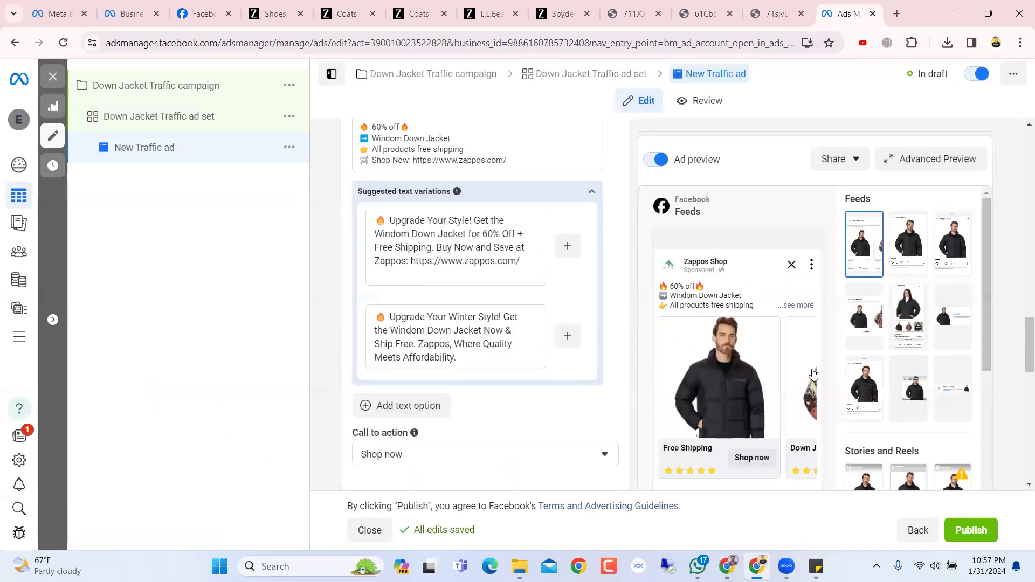
pyautogui.click(778, 207)
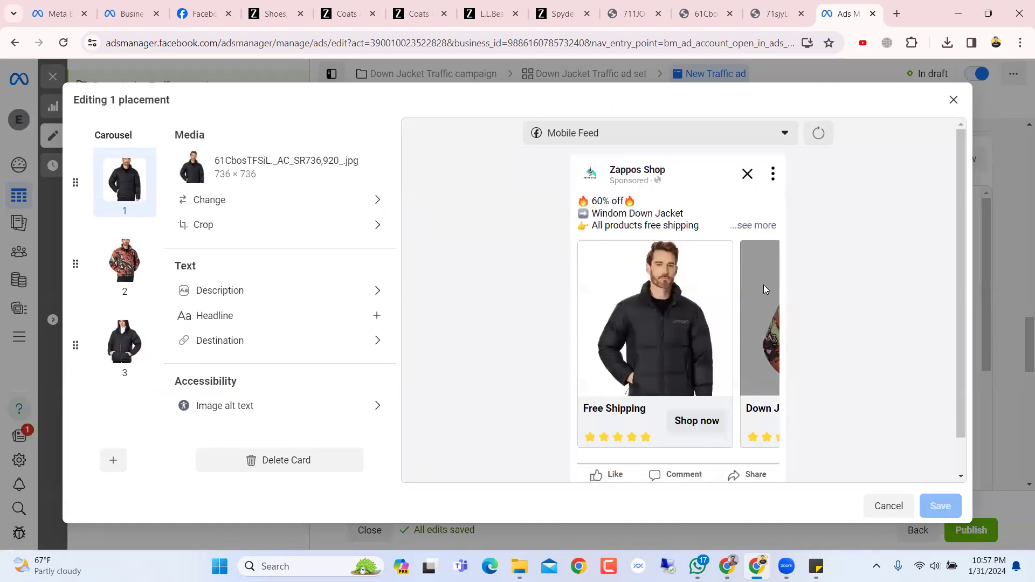
pyautogui.click(764, 290)
pyautogui.click(762, 289)
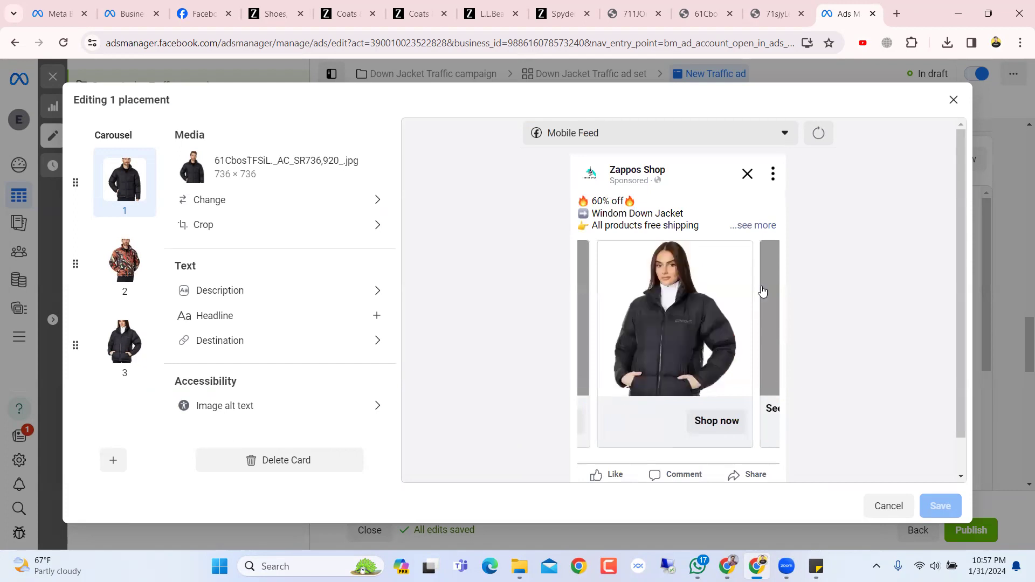
pyautogui.click(583, 269)
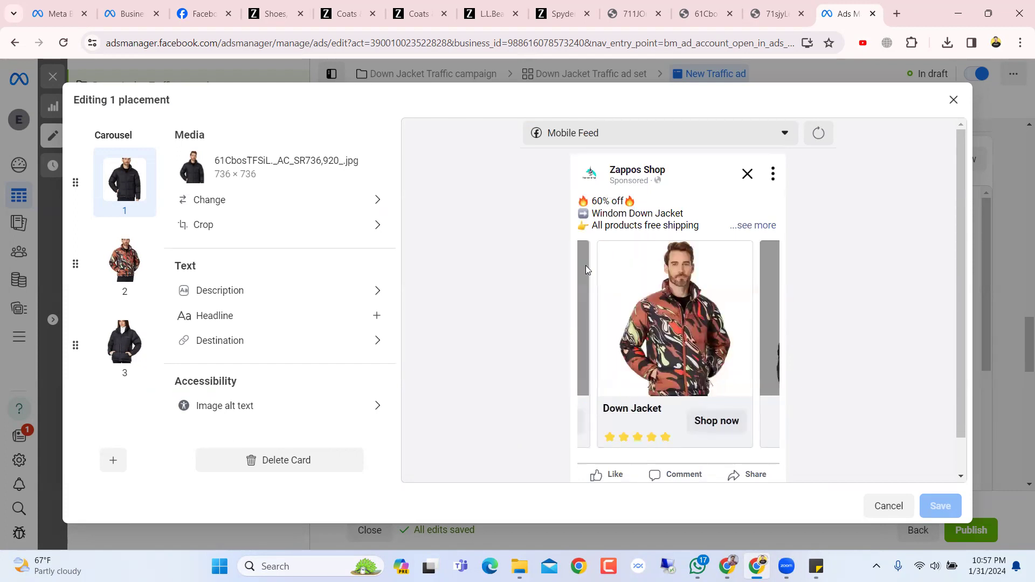
pyautogui.click(593, 272)
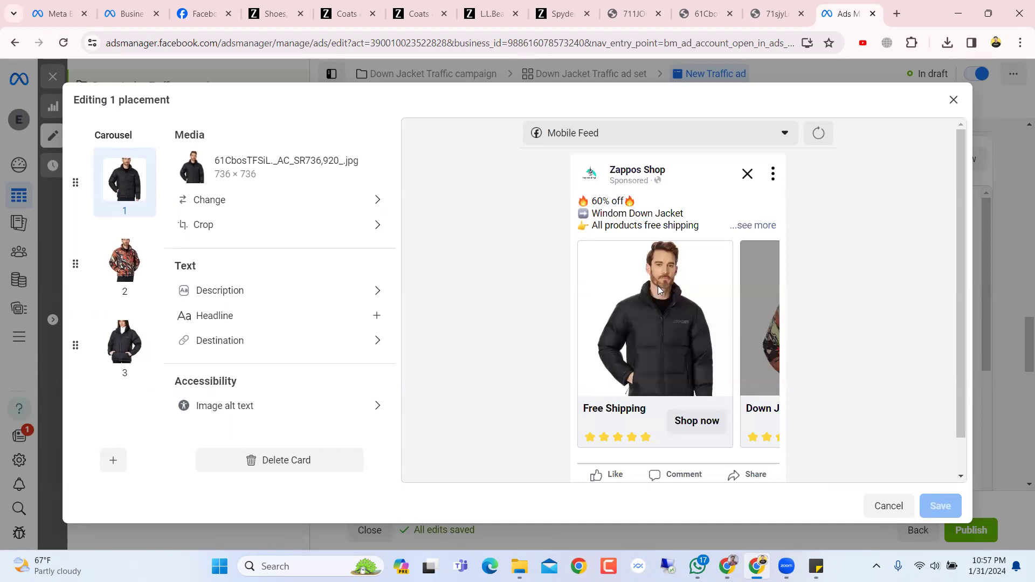
pyautogui.click(754, 292)
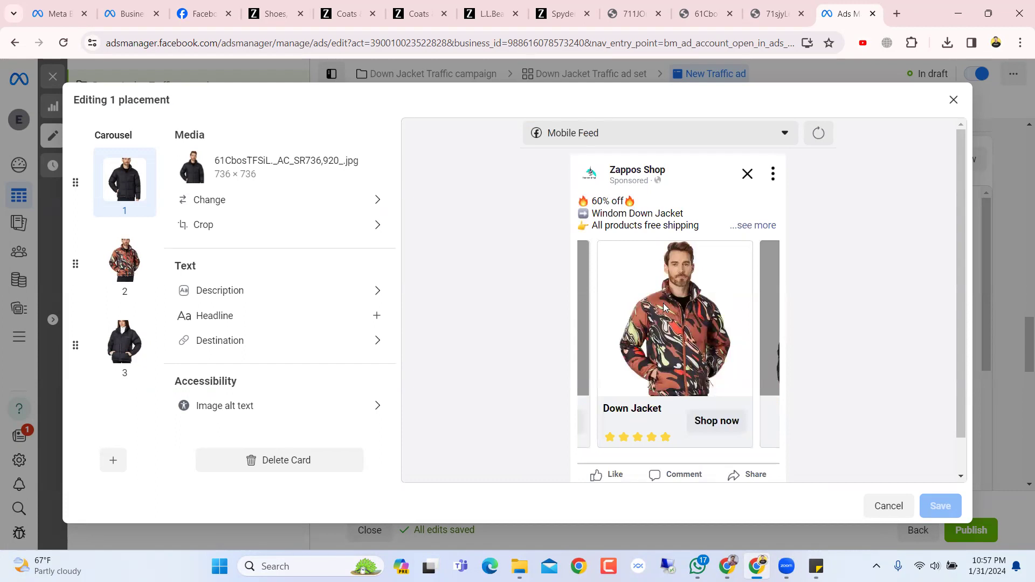
# Check the price of the Multi colour Windom Down Jacket on its Zappos product page.
pyautogui.click(579, 4)
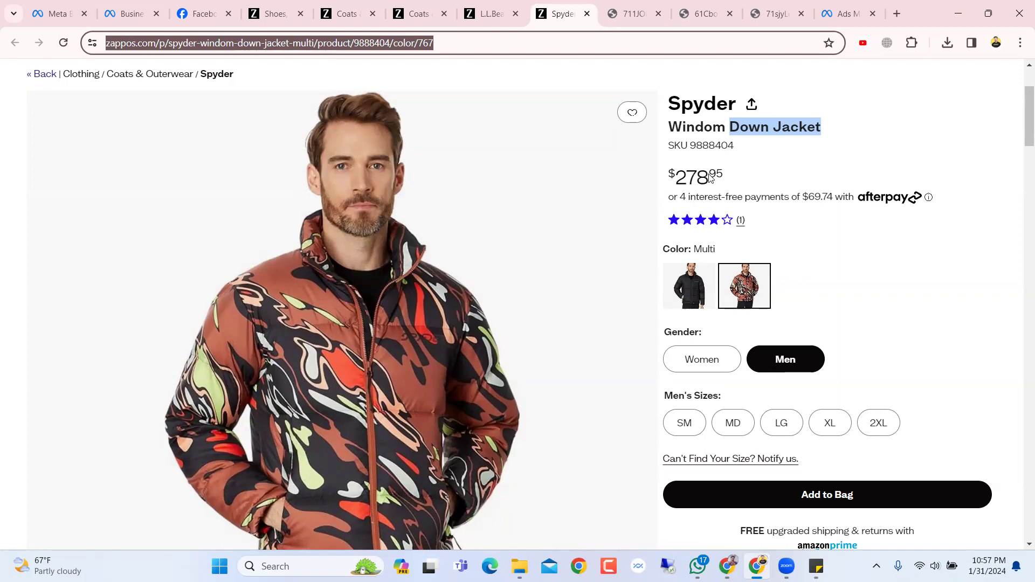
pyautogui.moveTo(710, 173); pyautogui.dragTo(681, 174)
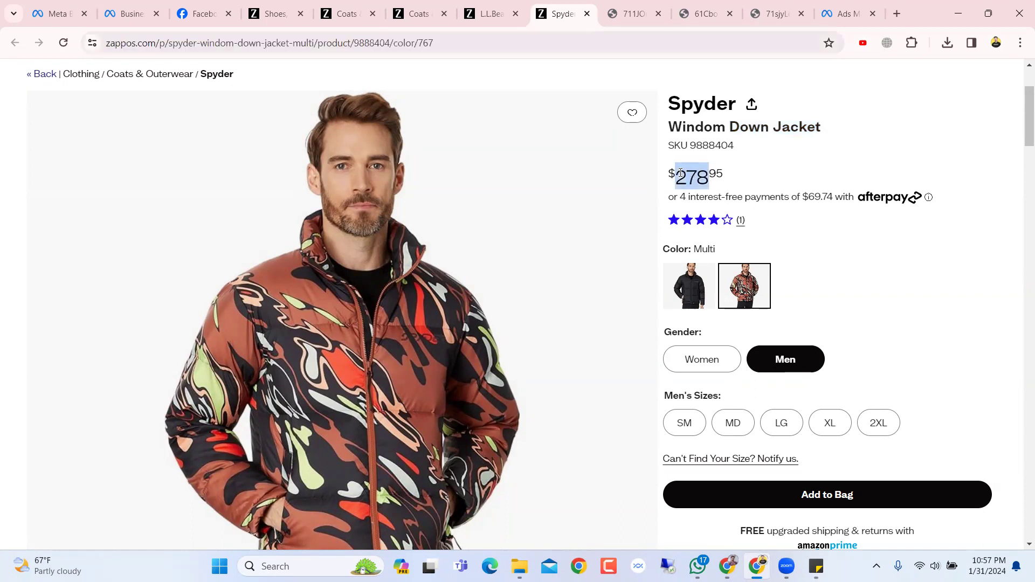
pyautogui.click(680, 173)
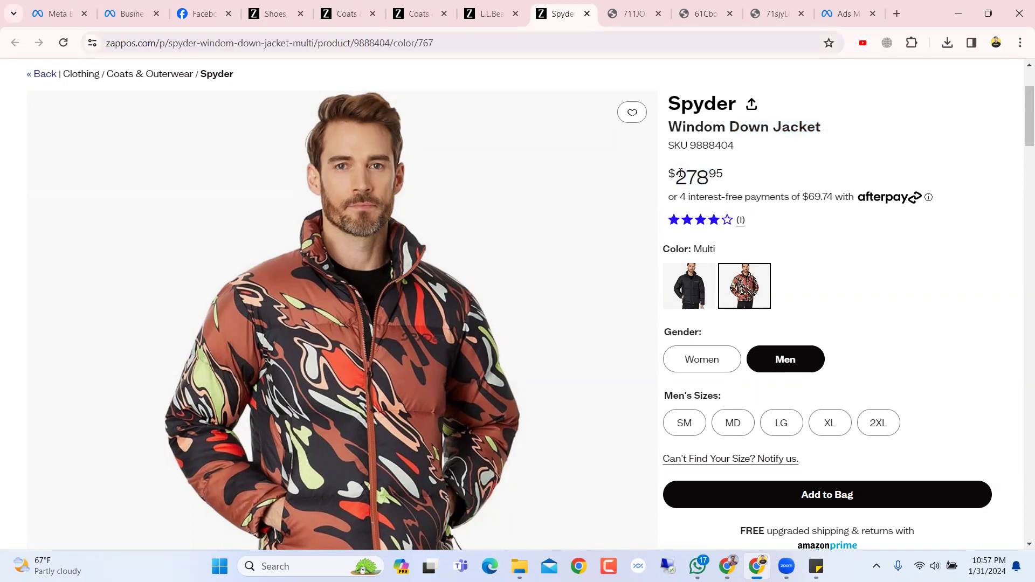
# Copy the web address of the Night colour L.L.Bean Classic Snap Fleece Pullover page on Zappos.
pyautogui.click(507, 5)
pyautogui.scroll(-2, 502, 249)
pyautogui.scroll(2, 502, 250)
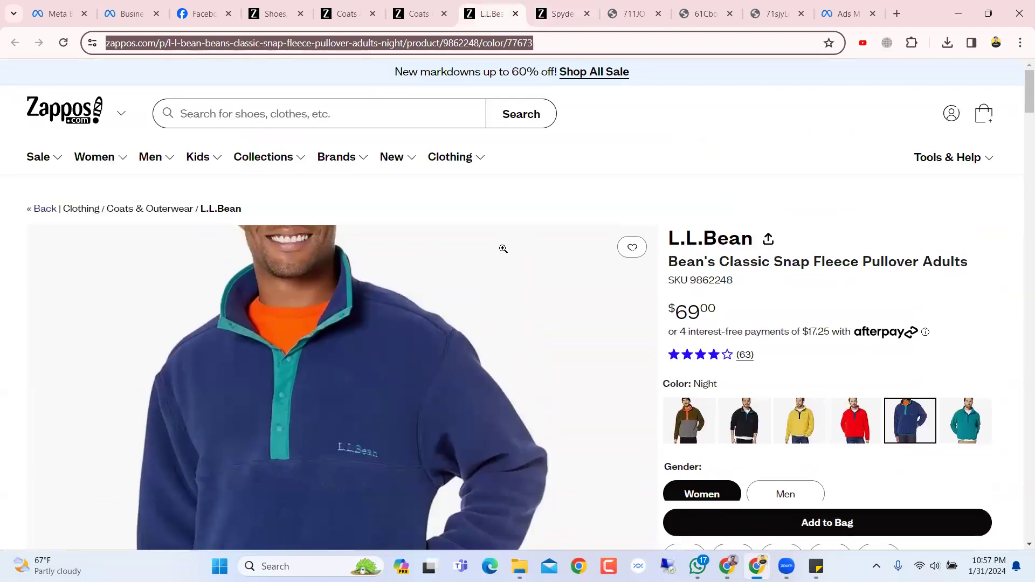
pyautogui.click(531, 46)
pyautogui.tripleClick(575, 47)
pyautogui.rightClick(575, 46)
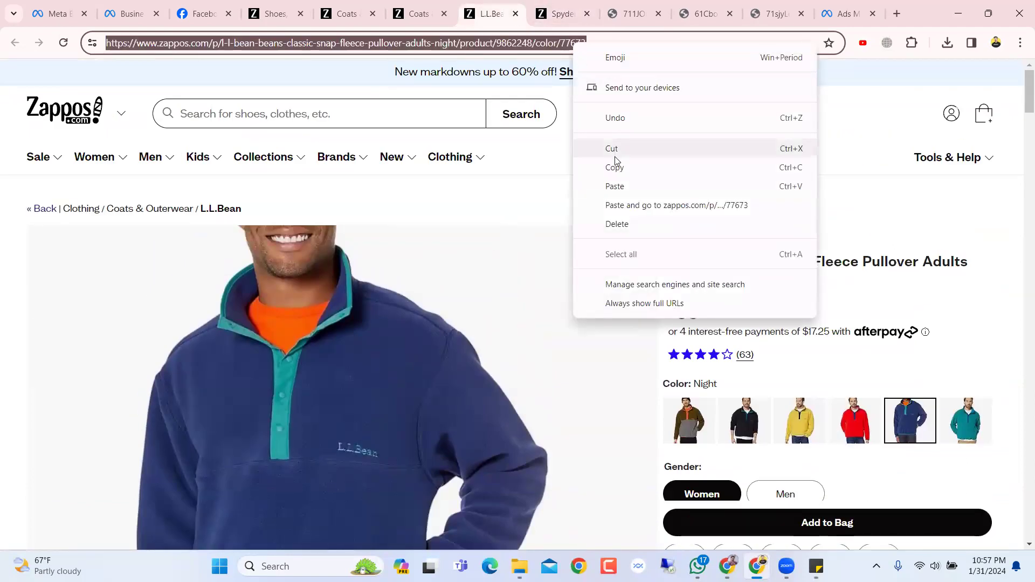
pyautogui.click(623, 170)
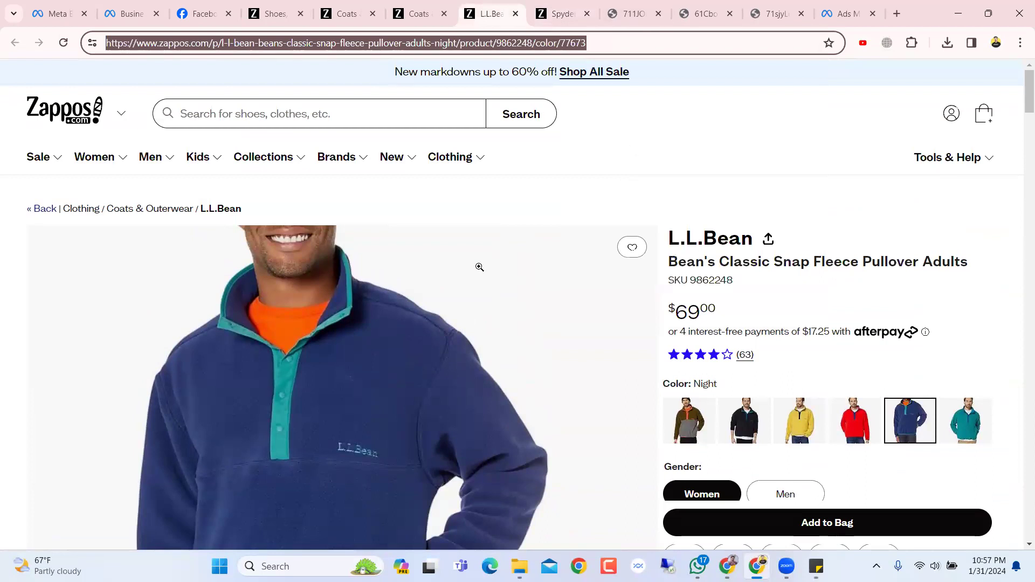
# Open the L.L.Bean pullover's main product image in a new browser tab and save it to the computer.
pyautogui.scroll(-10, 479, 267)
pyautogui.scroll(-5, 479, 267)
pyautogui.scroll(15, 479, 266)
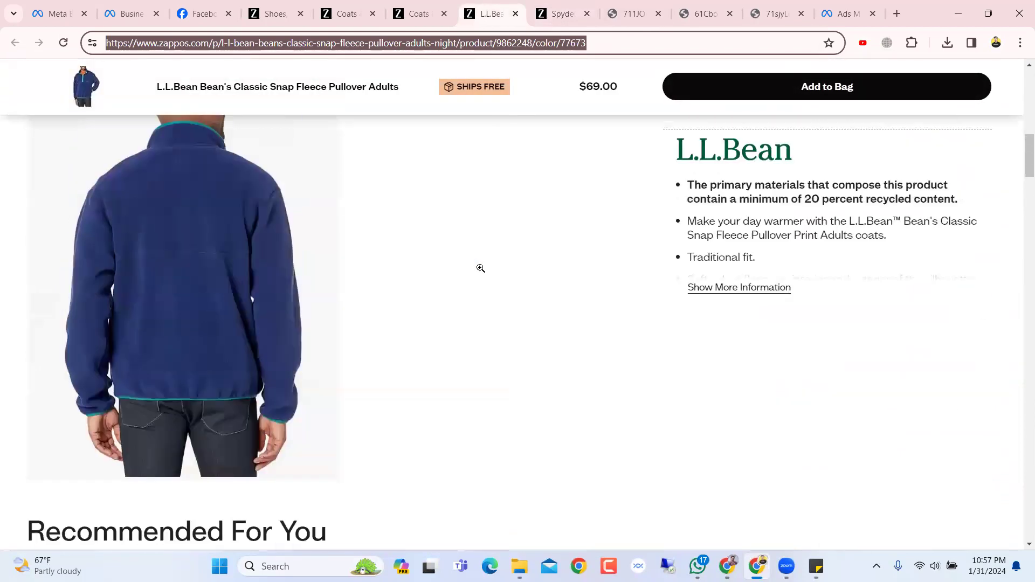
pyautogui.rightClick(438, 239)
pyautogui.click(475, 247)
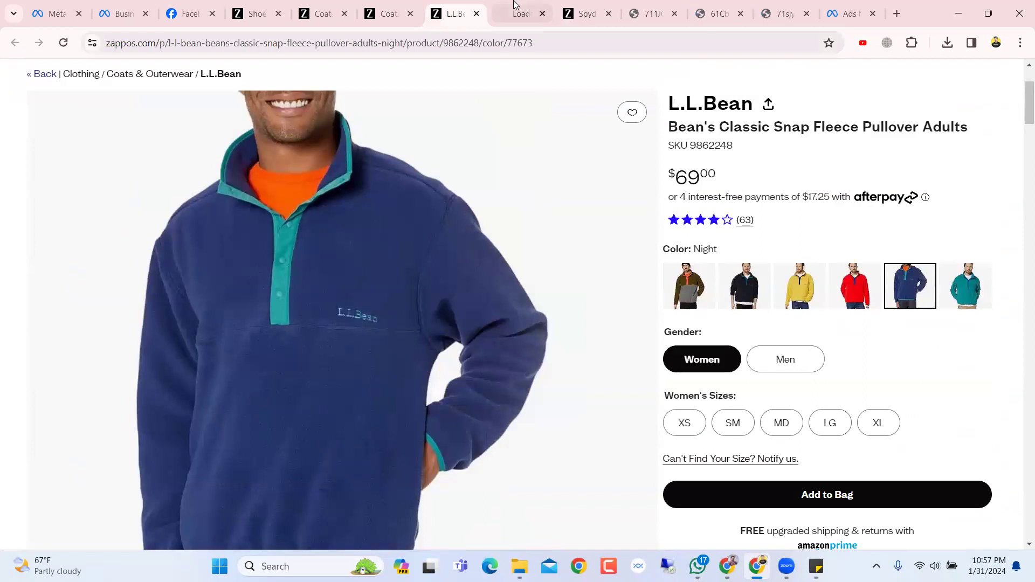
pyautogui.click(518, 13)
pyautogui.rightClick(495, 126)
pyautogui.click(533, 160)
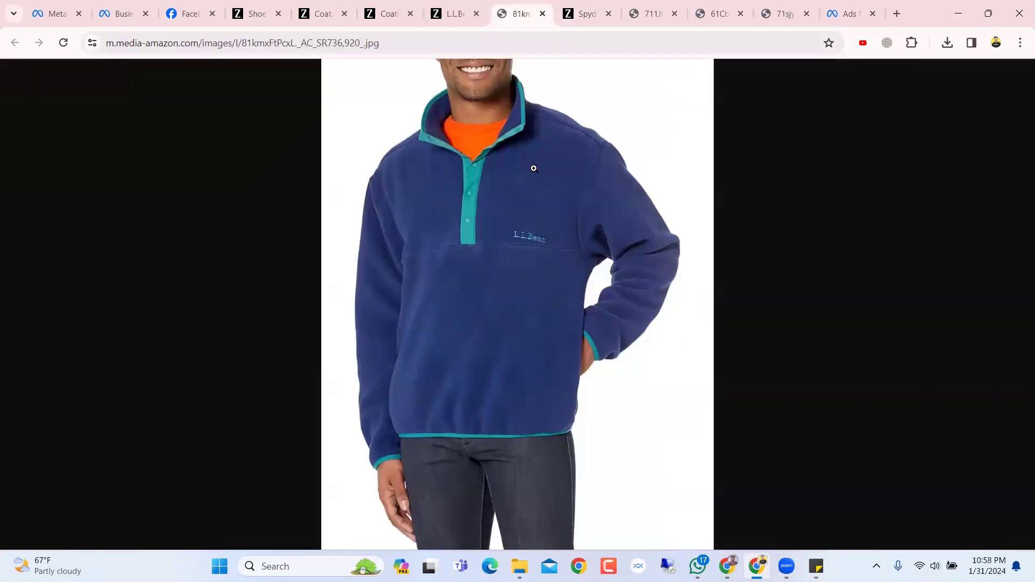
pyautogui.click(755, 429)
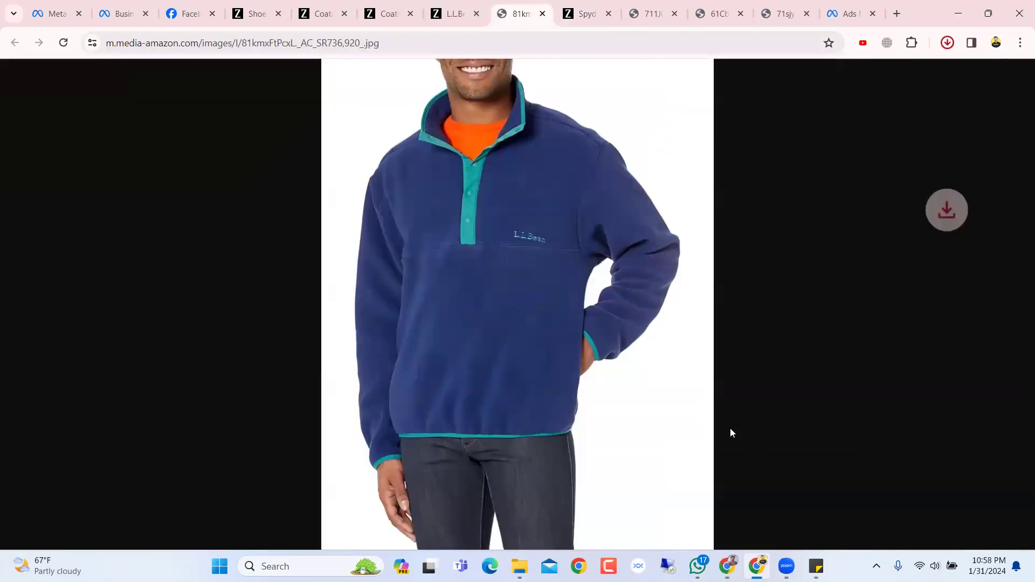
# Back in Ads Manager, close the placement editor and upload the 81kmxFtPcxL pullover image from Downloads as a fourth carousel card.
pyautogui.click(865, 4)
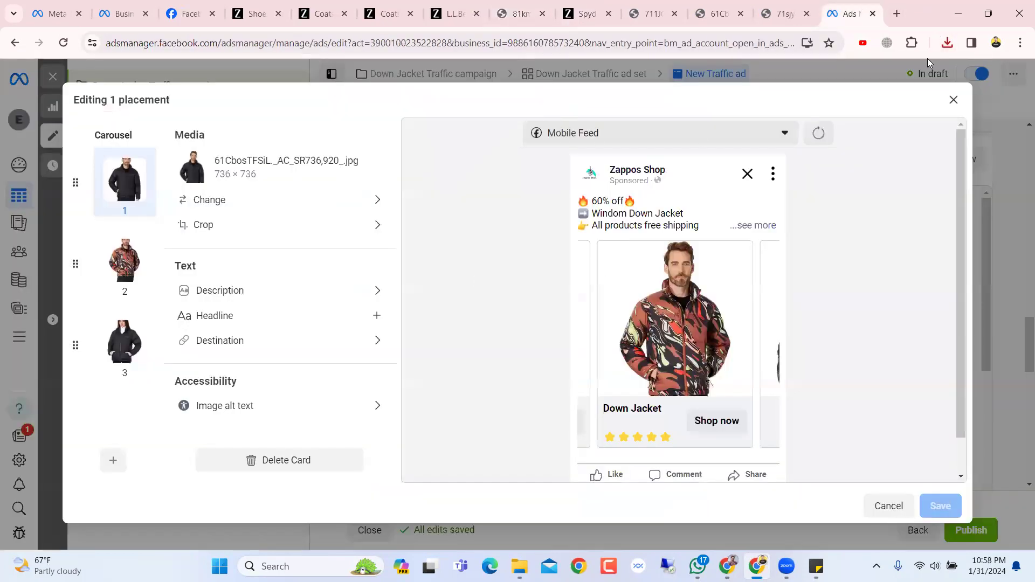
pyautogui.click(953, 100)
pyautogui.scroll(5, 521, 282)
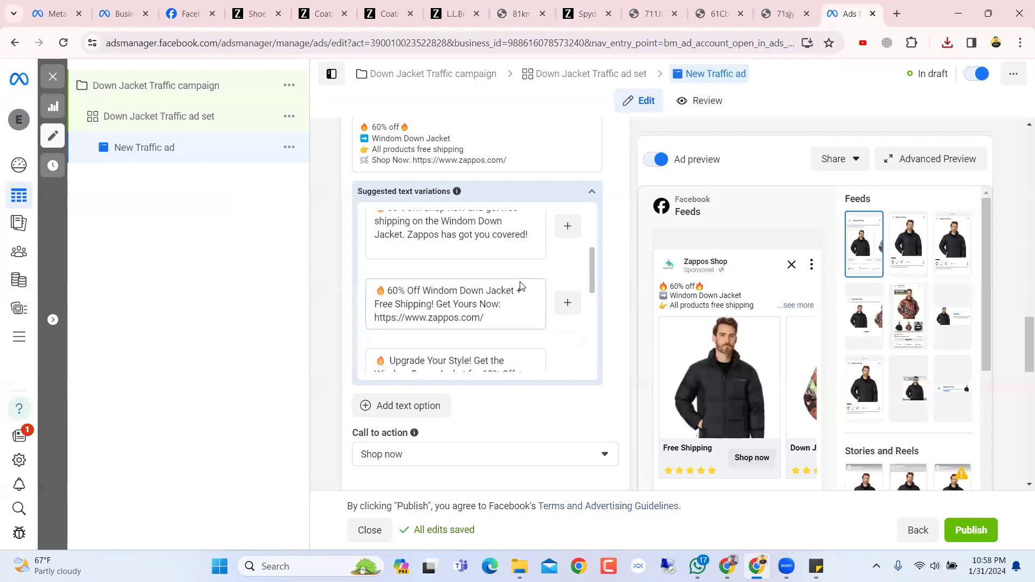
pyautogui.scroll(8, 598, 335)
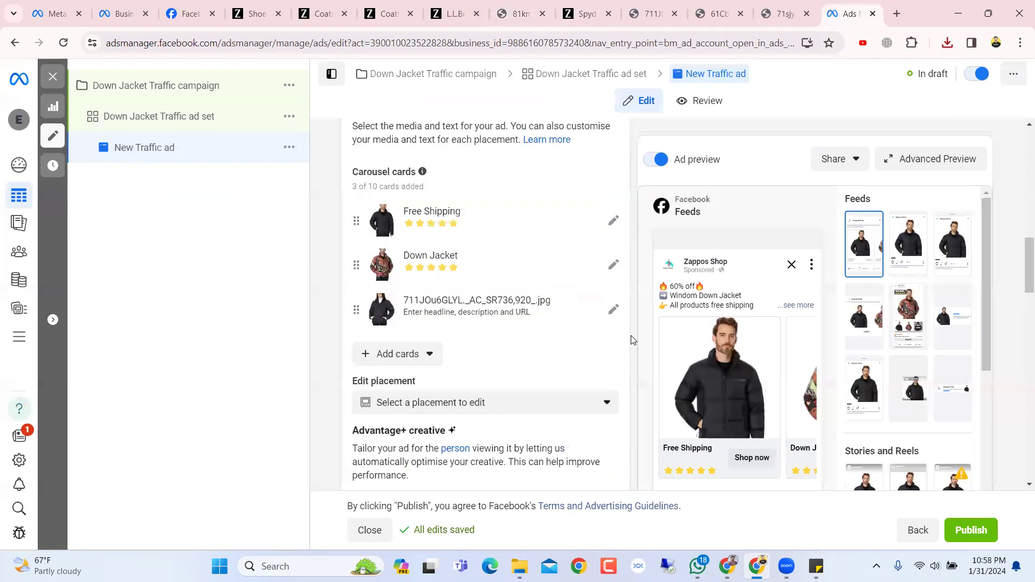
pyautogui.click(386, 424)
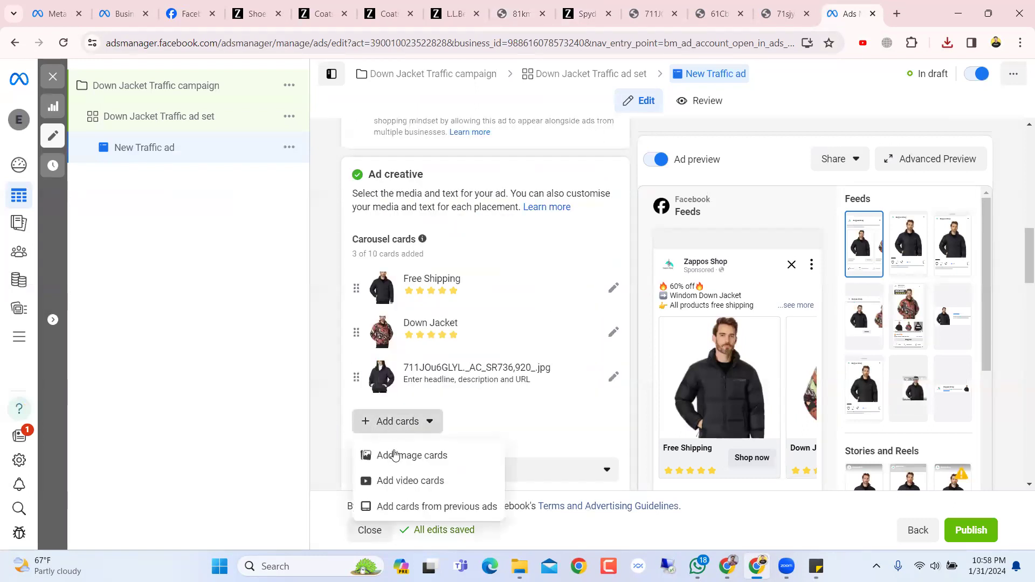
pyautogui.click(397, 456)
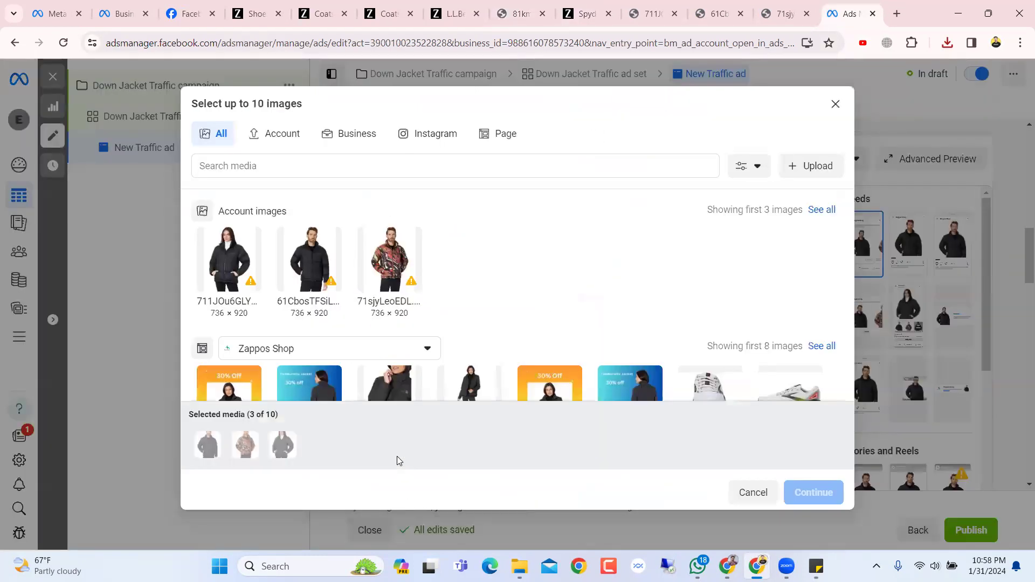
pyautogui.click(815, 164)
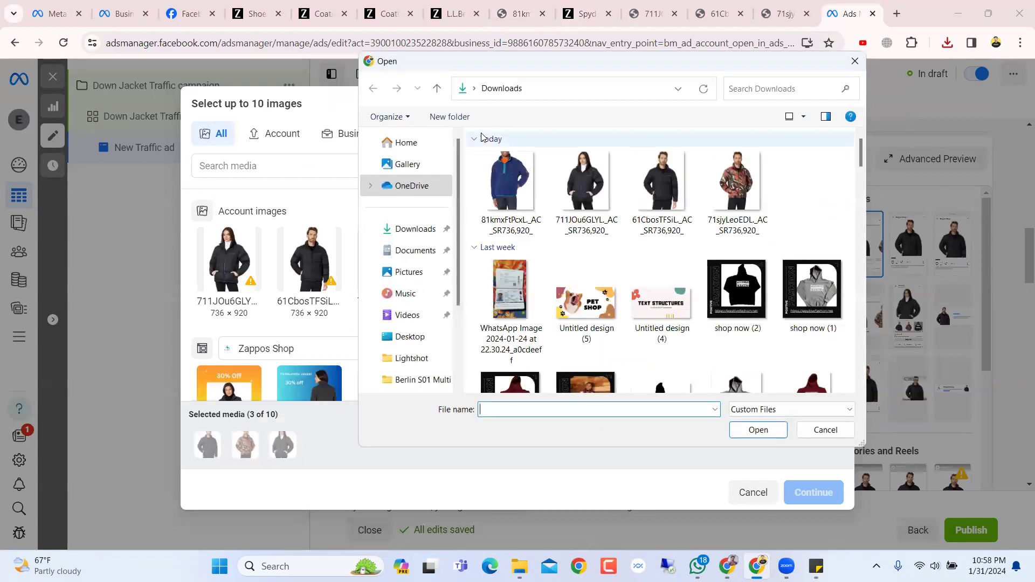
pyautogui.click(503, 166)
pyautogui.click(776, 437)
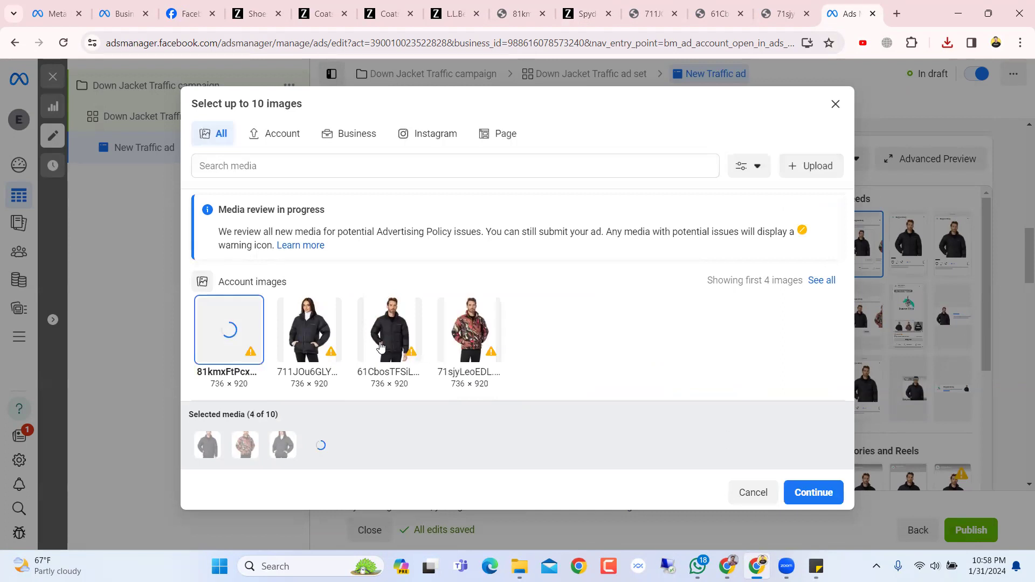
pyautogui.click(220, 323)
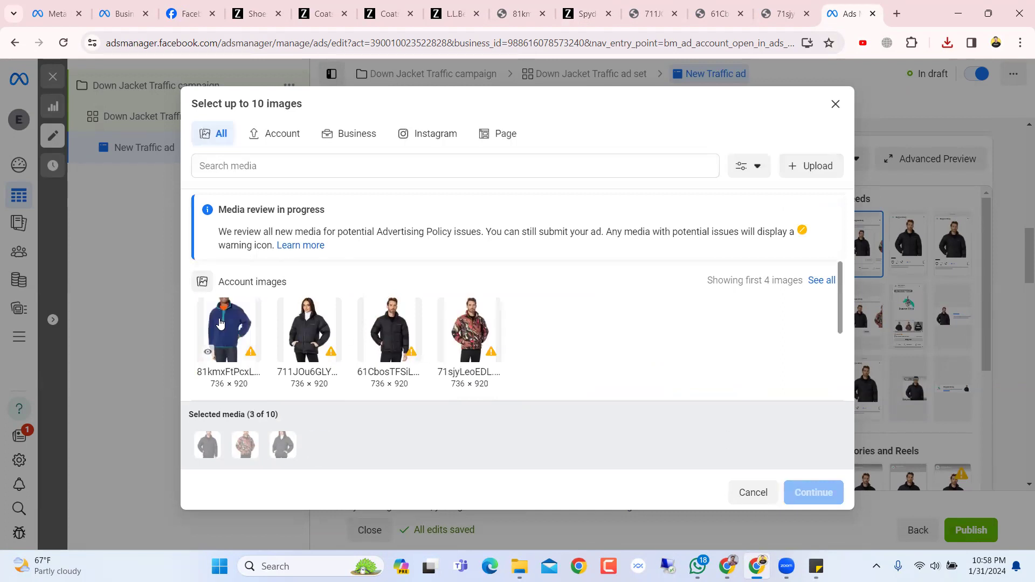
pyautogui.click(219, 322)
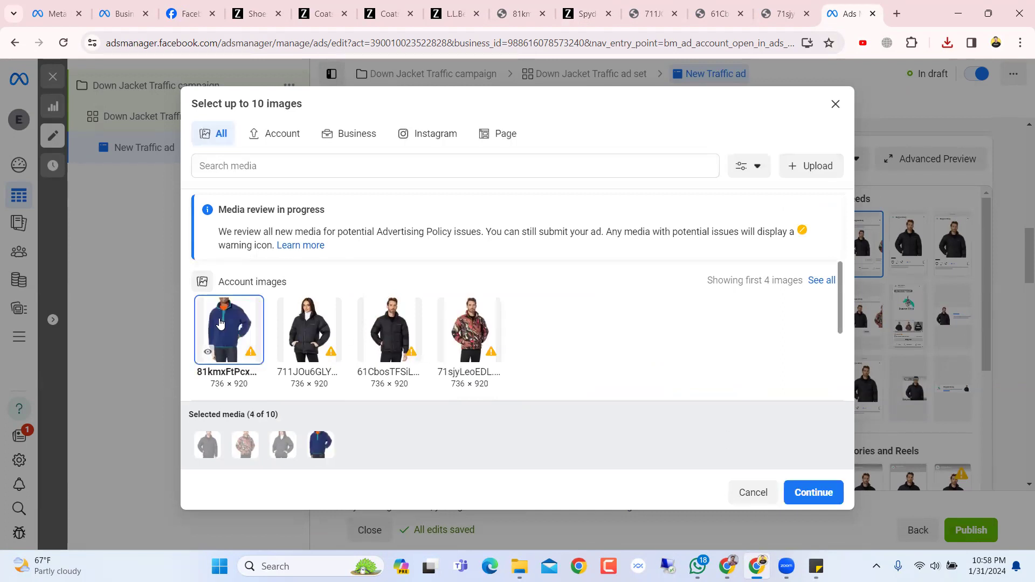
pyautogui.click(813, 493)
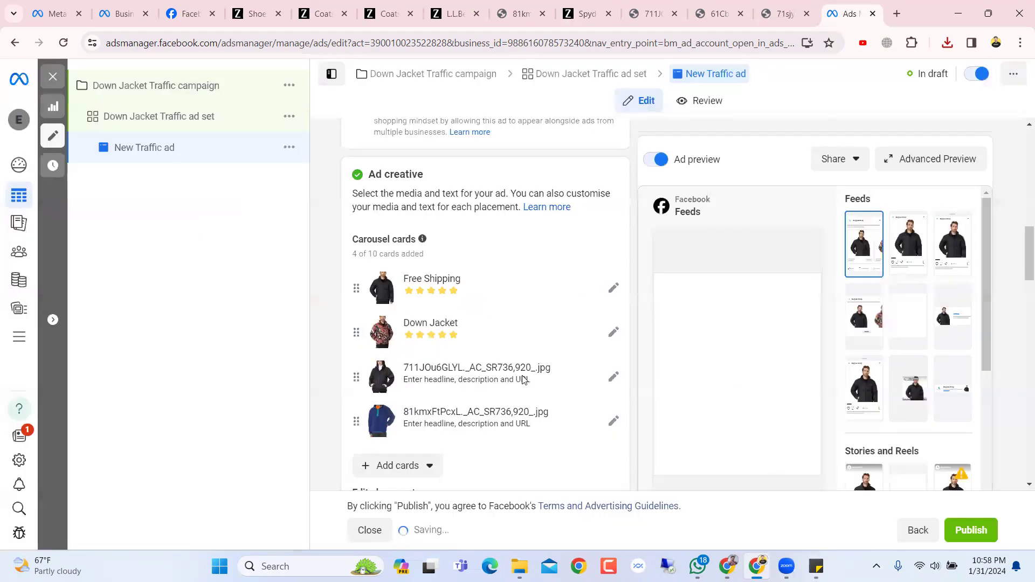
# Open the fourth carousel card for editing and copy the L.L.Bean pullover page's web address from its Zappos tab.
pyautogui.click(464, 416)
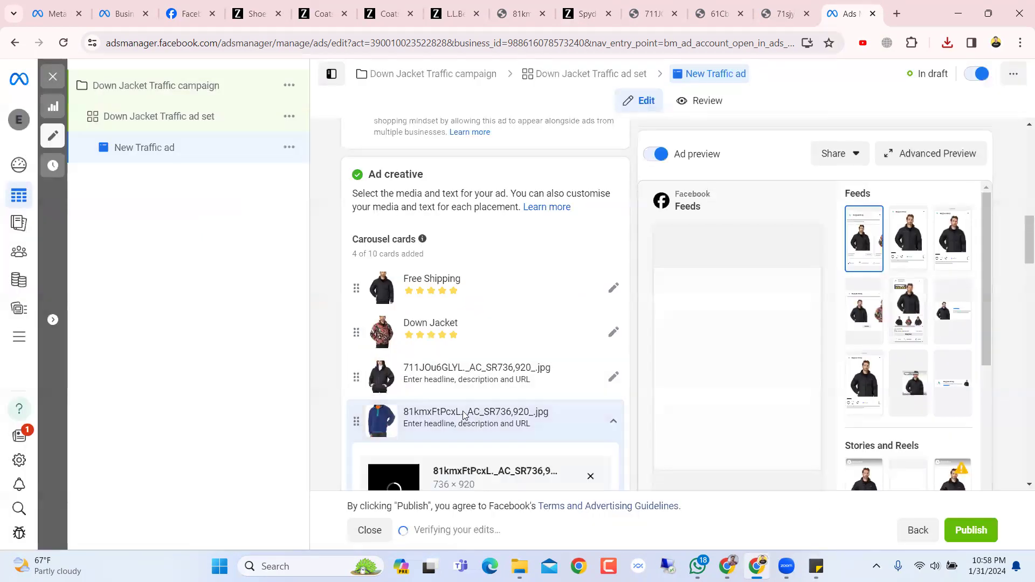
pyautogui.click(580, 8)
pyautogui.click(439, 5)
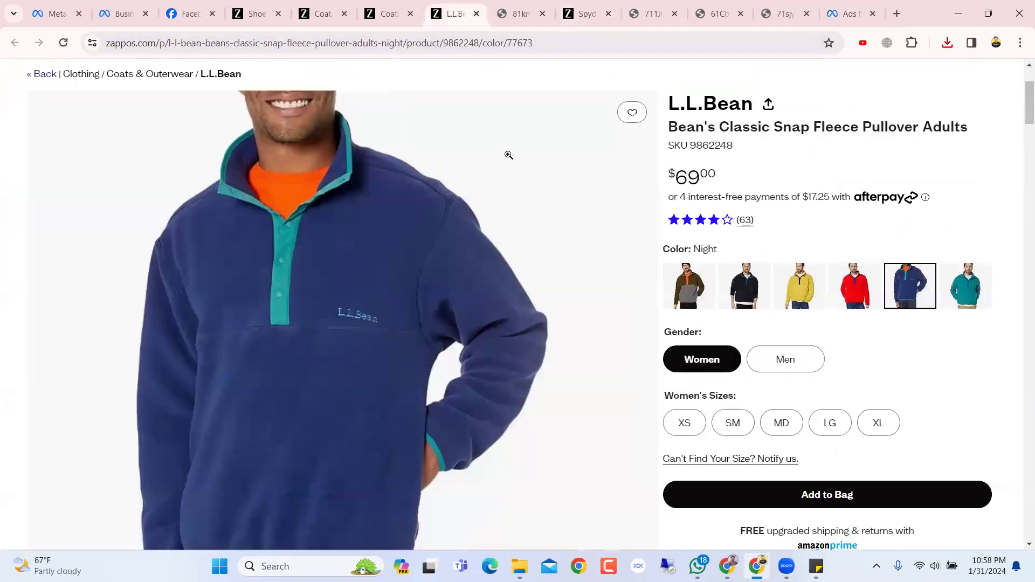
pyautogui.doubleClick(551, 45)
pyautogui.click(553, 44)
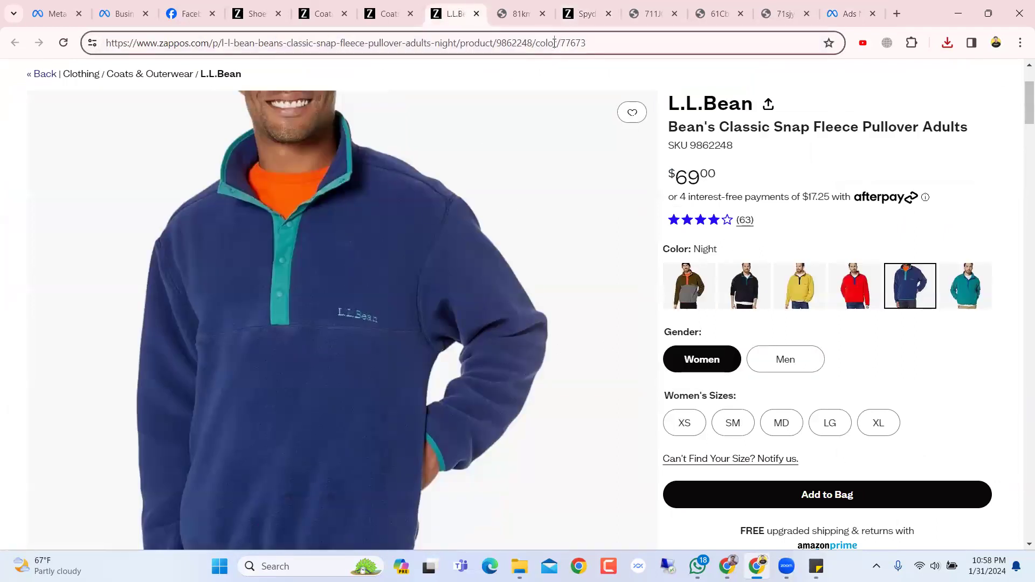
pyautogui.hotkey('ctrl', 'a')
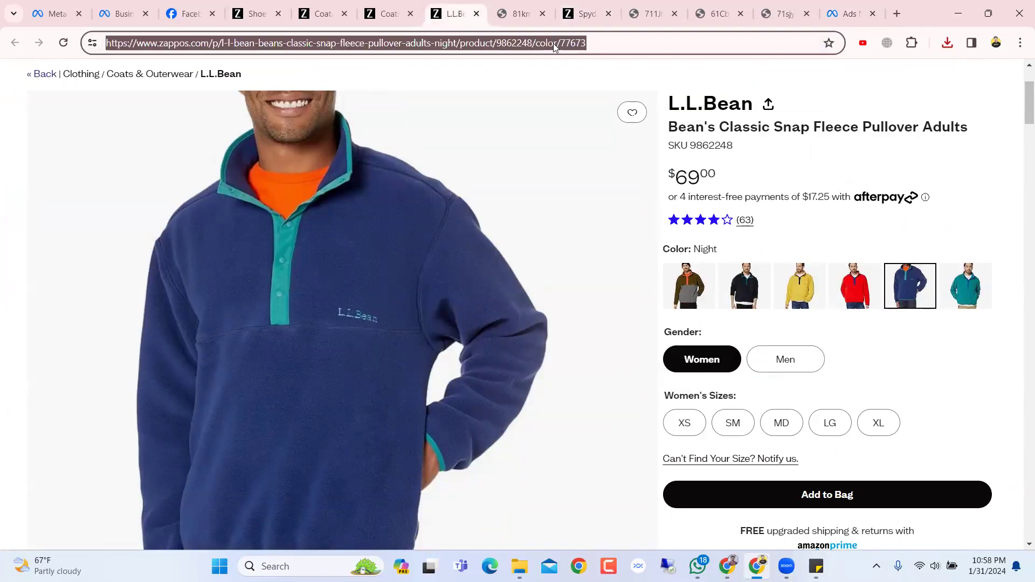
pyautogui.click(831, 10)
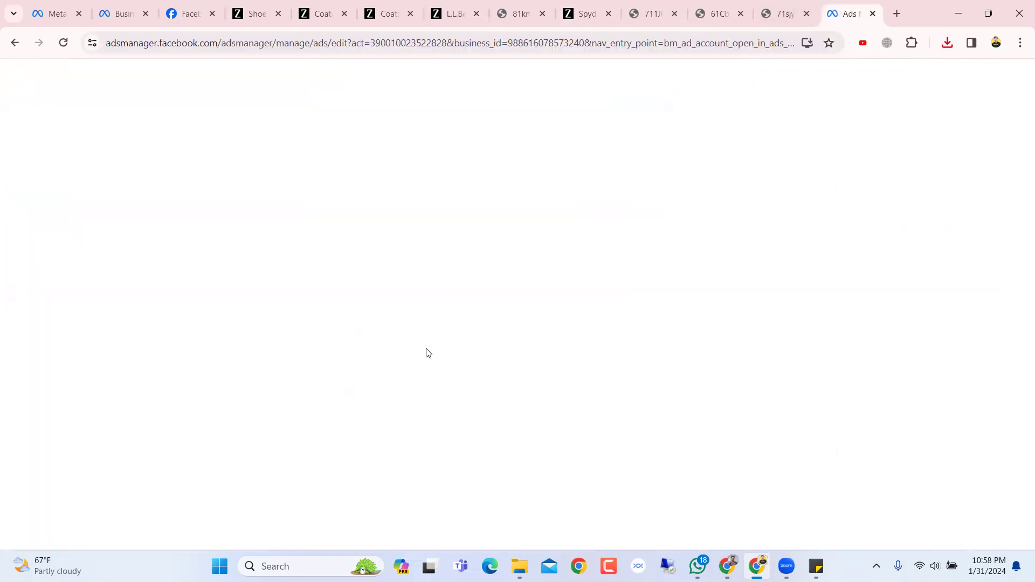
pyautogui.scroll(-5, 428, 353)
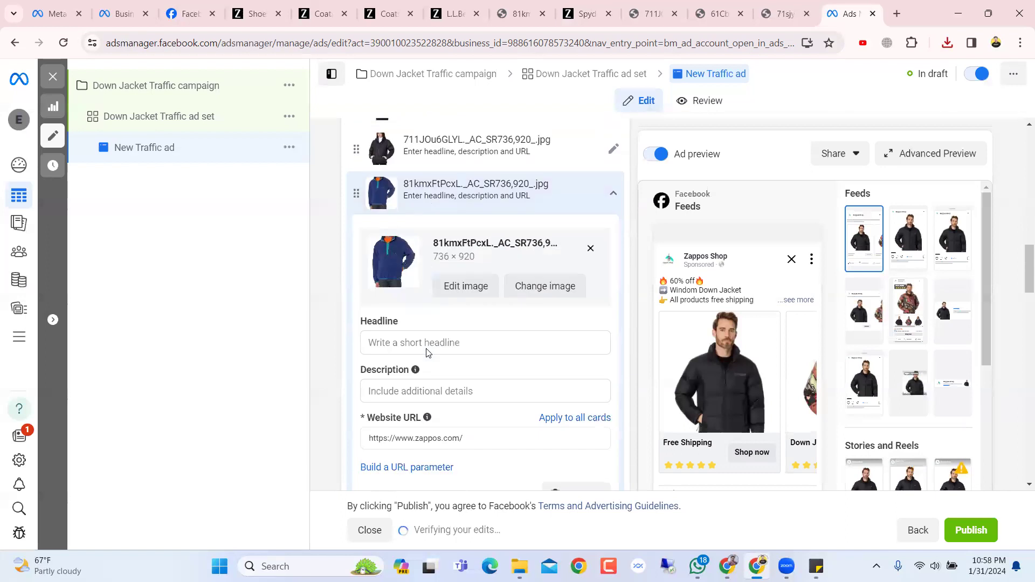
pyautogui.click(463, 396)
pyautogui.hotkey('ctrl', 'a')
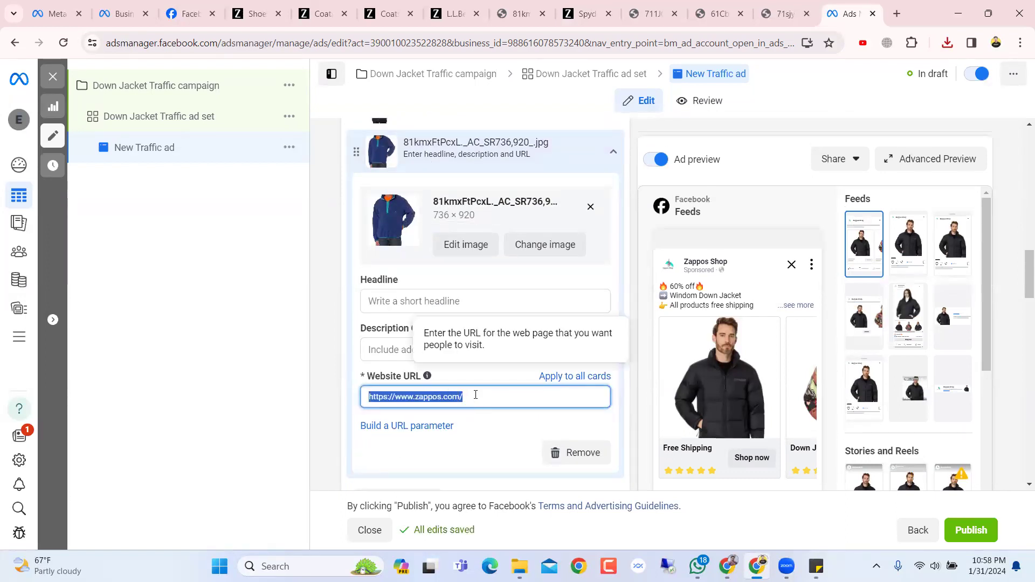
pyautogui.write('https://www.zappos.com/p/l-bean-beans-classic-snap-fleece-pullover-adults-night/product/9862248/color/77673')
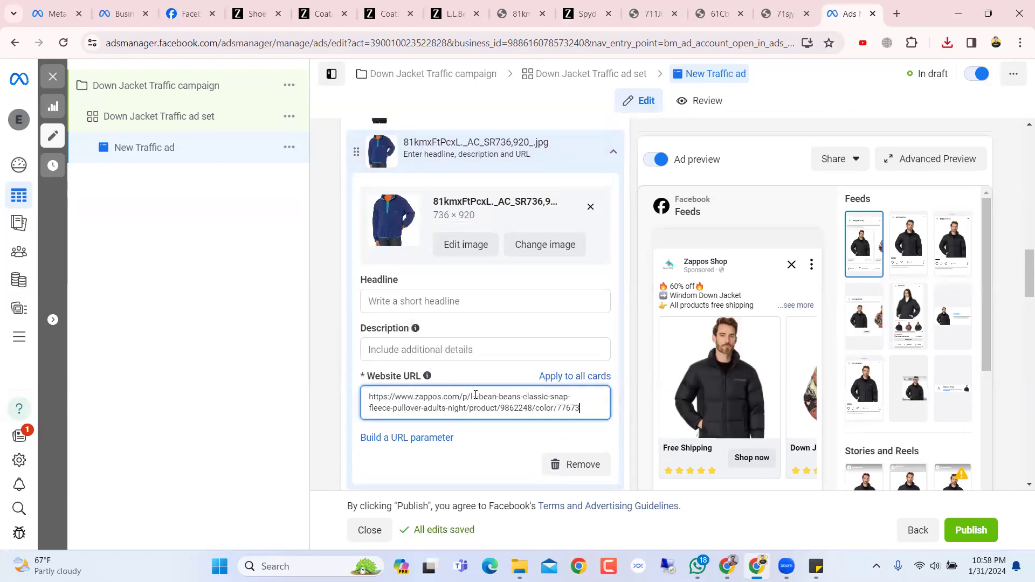
pyautogui.click(627, 360)
# Review the ad's remaining settings, including call to action, destination, browser add-ons and tracking.
pyautogui.scroll(-4, 627, 360)
pyautogui.scroll(3, 627, 360)
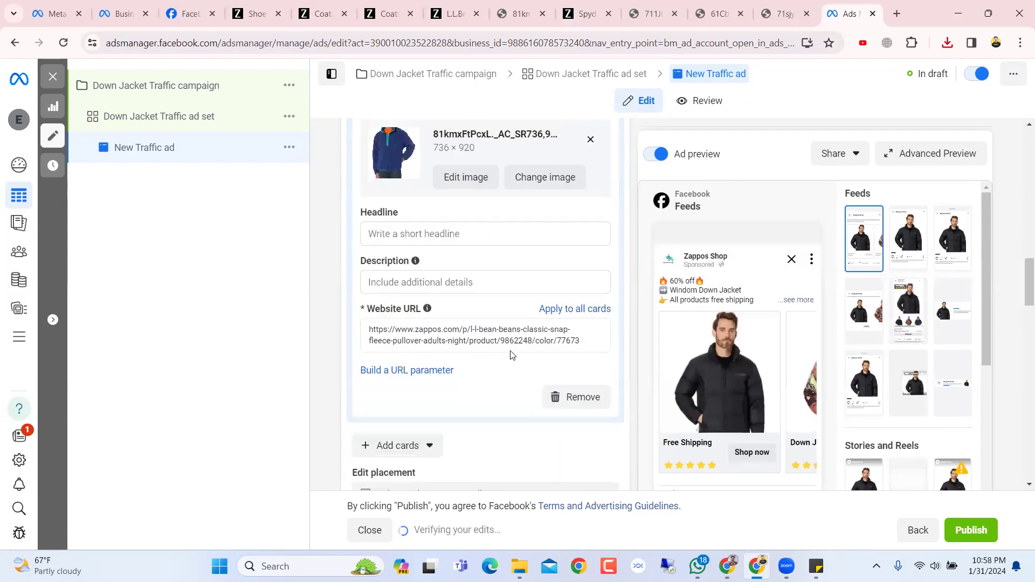
pyautogui.scroll(-5, 501, 371)
pyautogui.scroll(-10, 612, 342)
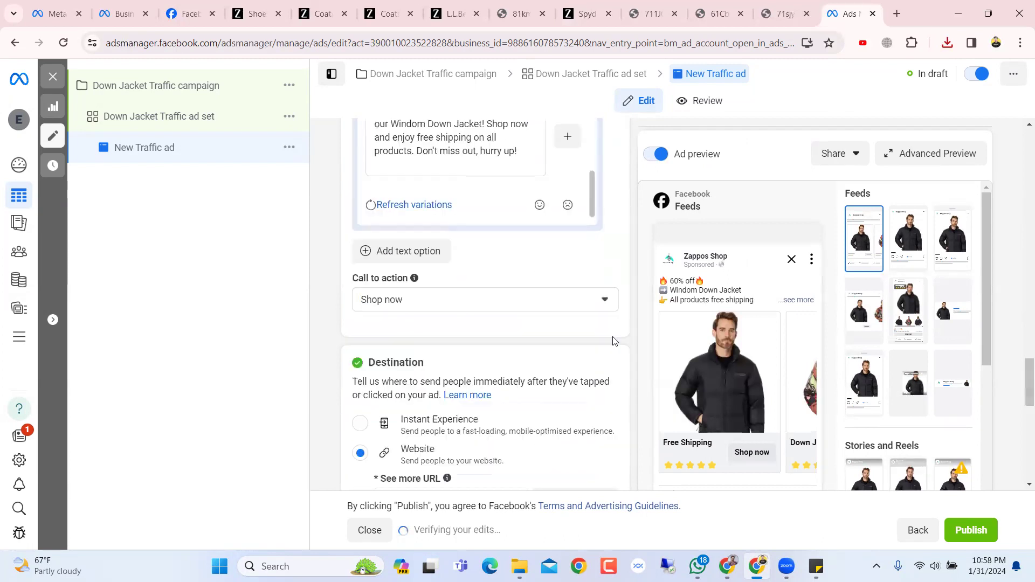
pyautogui.scroll(-4, 612, 340)
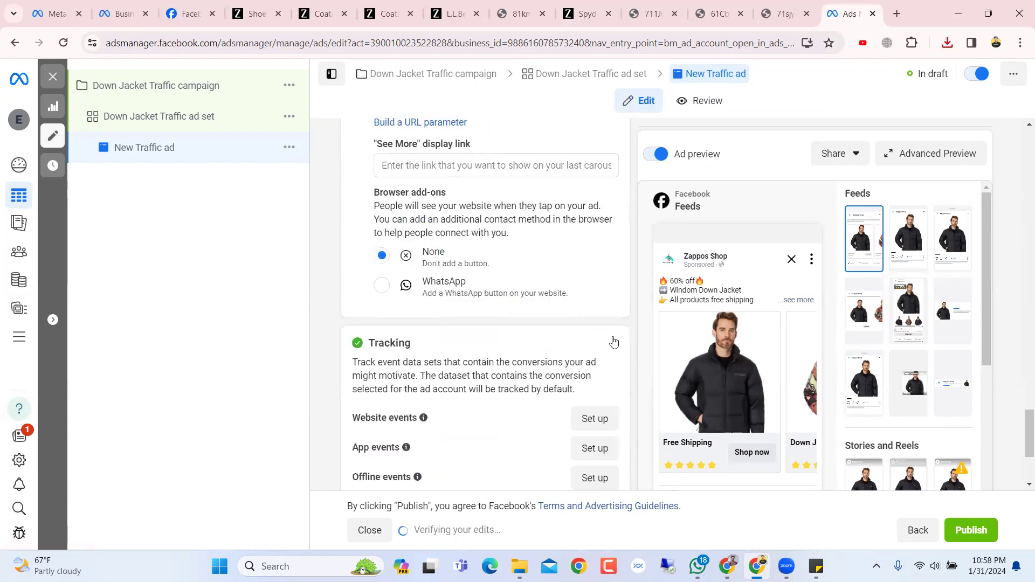
pyautogui.scroll(5, 612, 340)
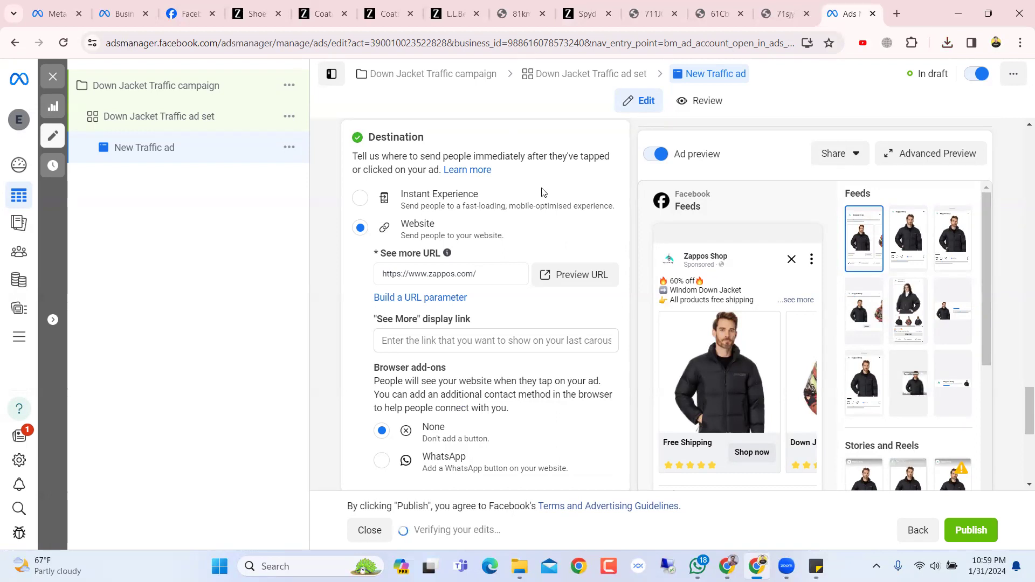
pyautogui.scroll(3, 531, 229)
pyautogui.scroll(10, 531, 229)
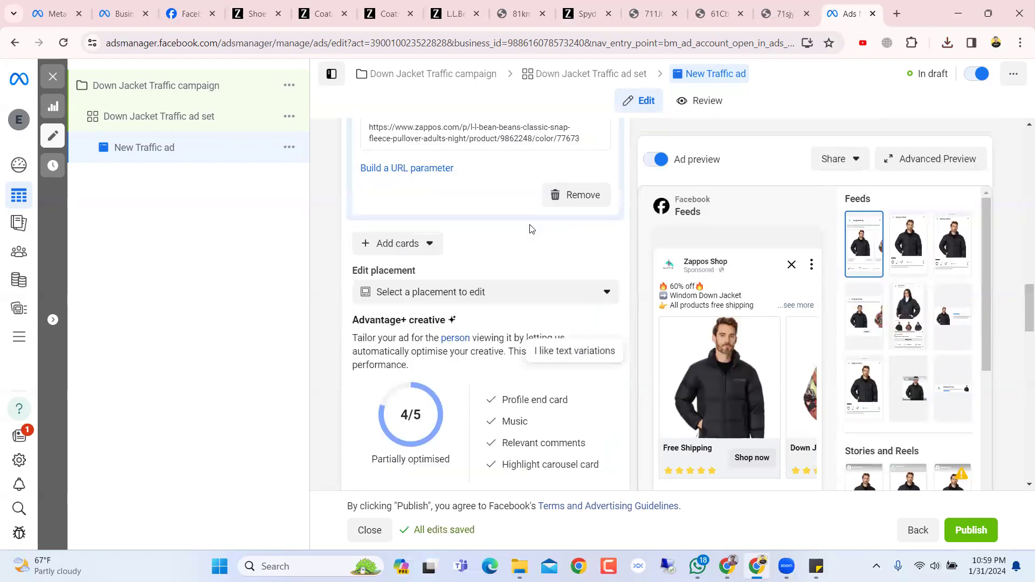
pyautogui.scroll(4, 531, 229)
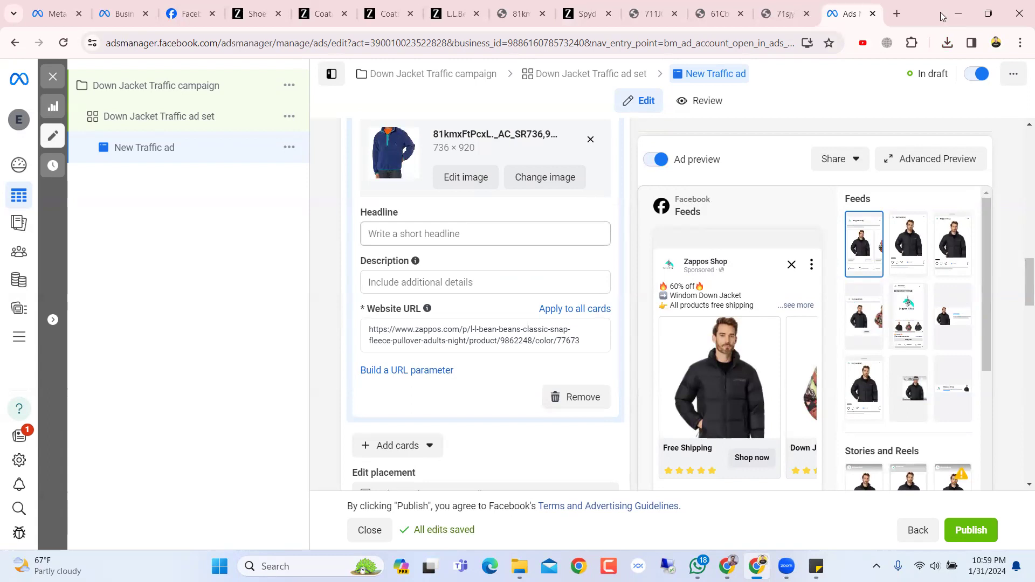
# Examine the ad's placements in the advanced preview, advance the Facebook Feed carousel to its second card, and close the preview.
pyautogui.moveTo(795, 211)
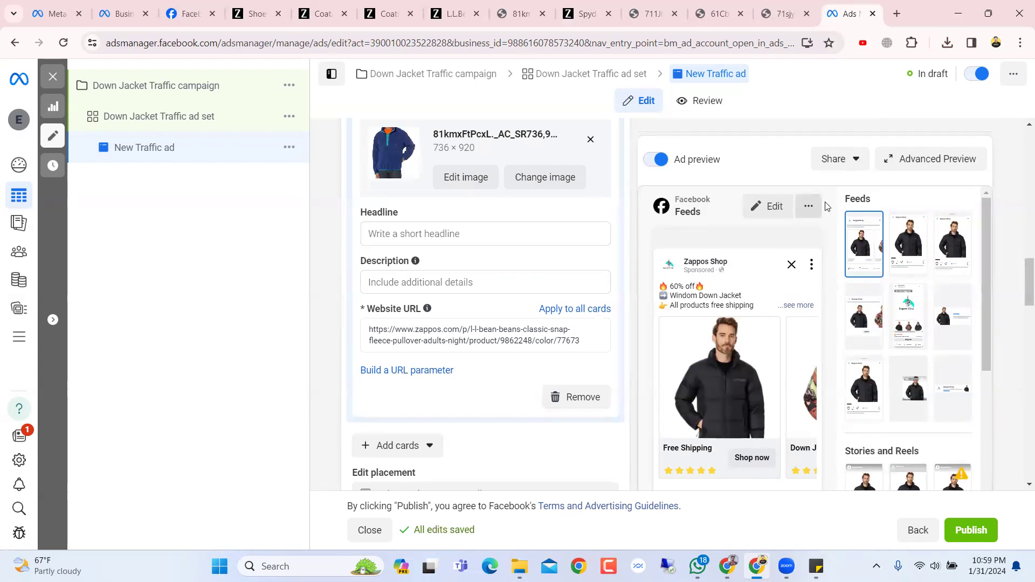
pyautogui.click(910, 160)
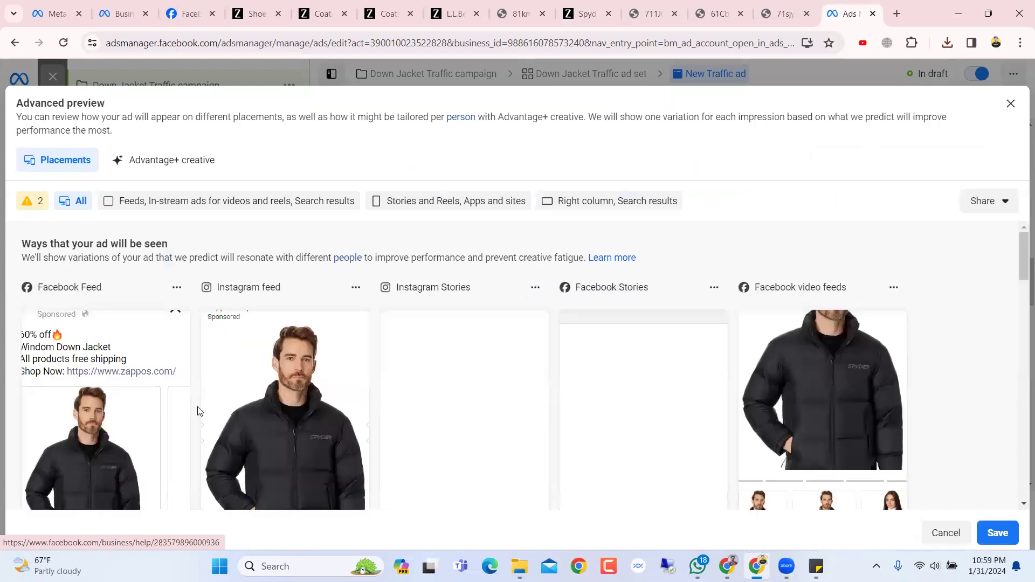
pyautogui.scroll(-5, 197, 411)
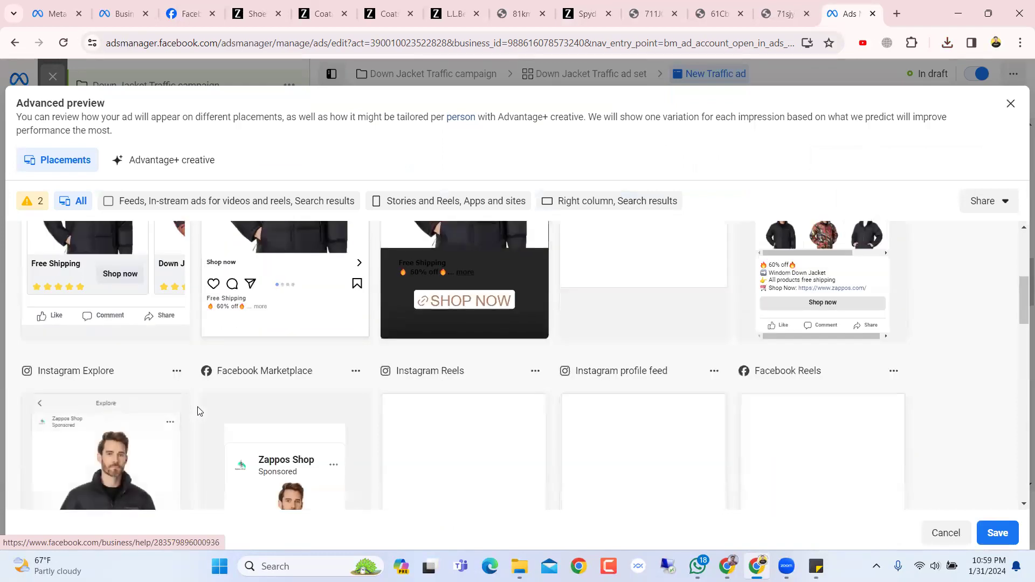
pyautogui.scroll(3, 197, 411)
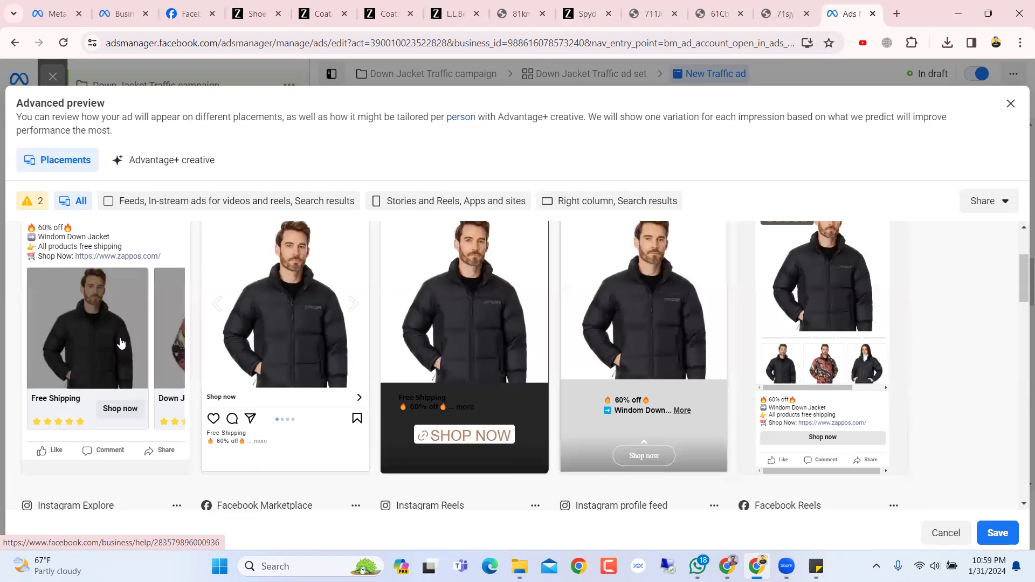
pyautogui.click(182, 324)
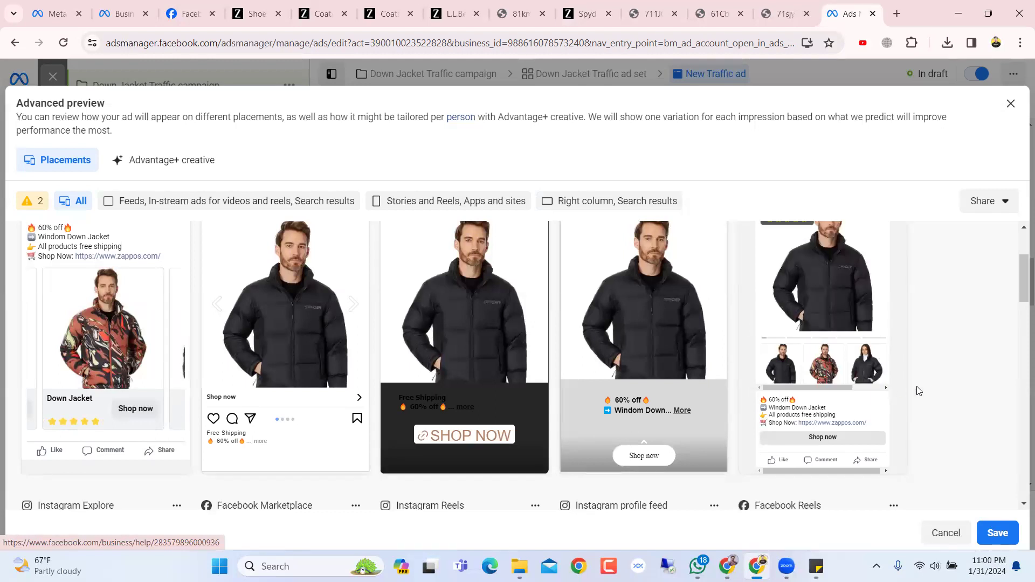
pyautogui.scroll(3, 922, 403)
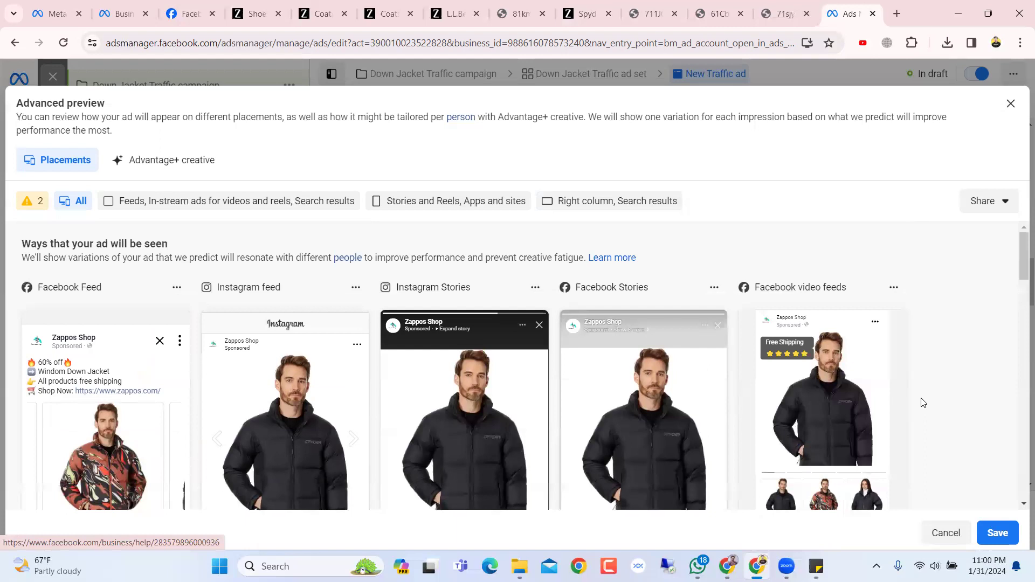
pyautogui.scroll(-3, 922, 403)
pyautogui.scroll(3, 923, 402)
pyautogui.scroll(-3, 921, 402)
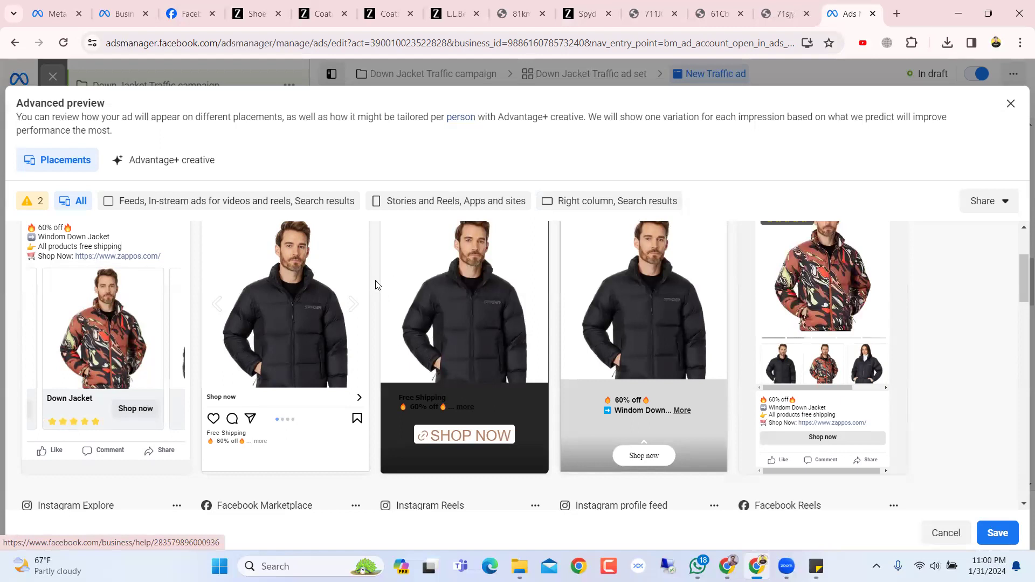
pyautogui.click(1017, 111)
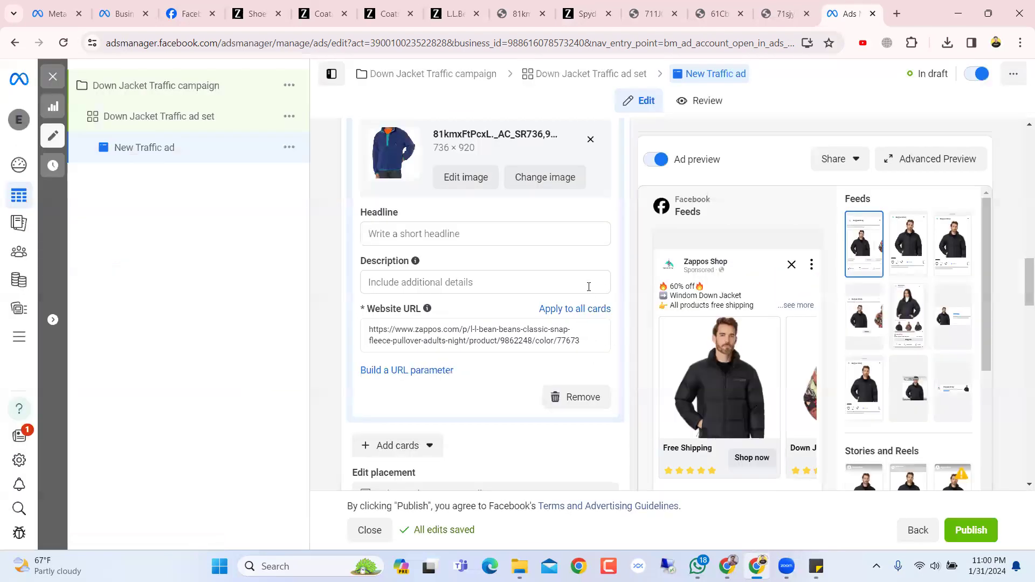
# Set the fourth card's headline to "Bean's Classic Snap", copied from the product title on the L.L.Bean pullover page.
pyautogui.scroll(2, 621, 332)
pyautogui.scroll(-1, 621, 332)
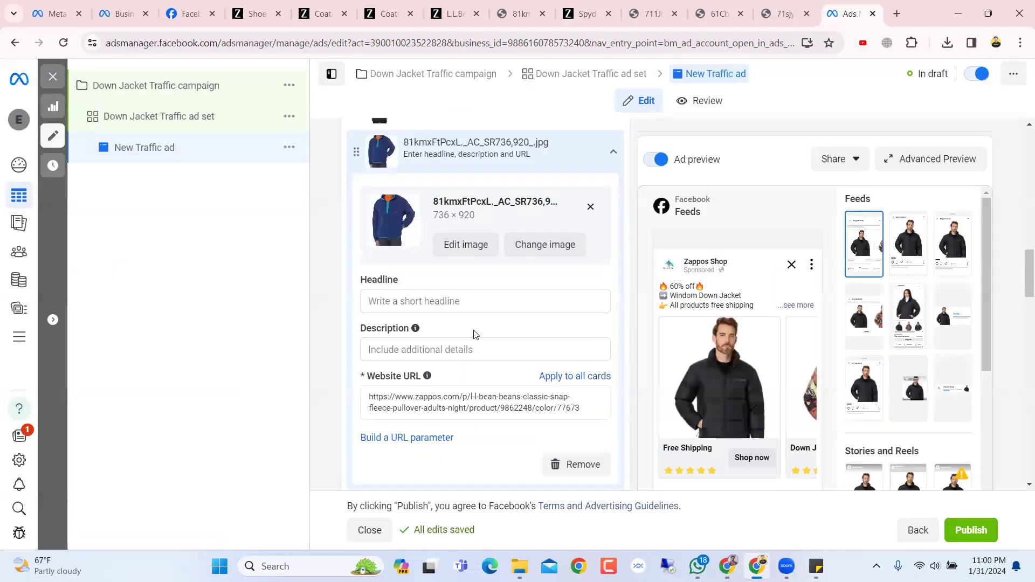
pyautogui.rightClick(433, 304)
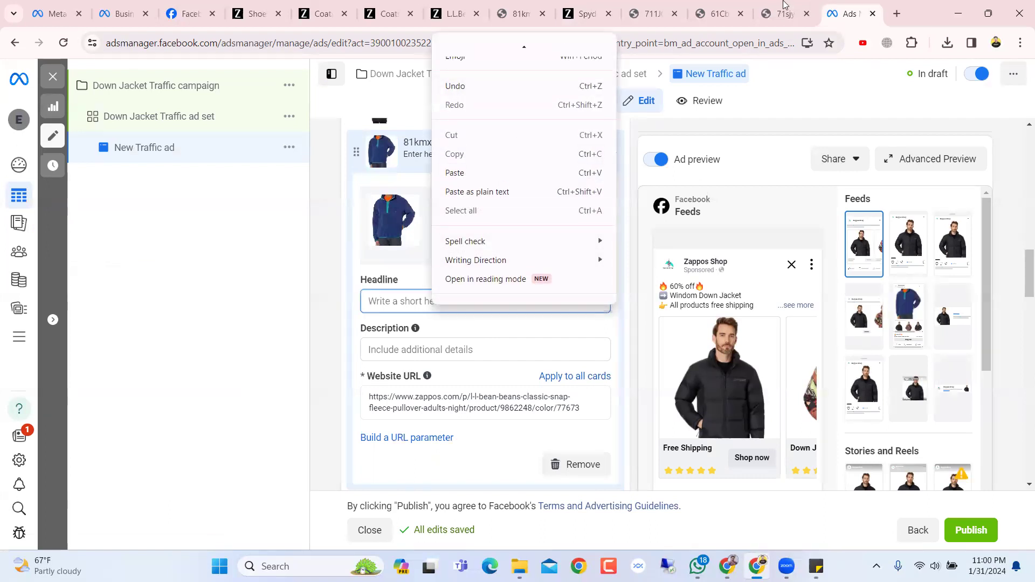
pyautogui.click(577, 5)
pyautogui.click(578, 6)
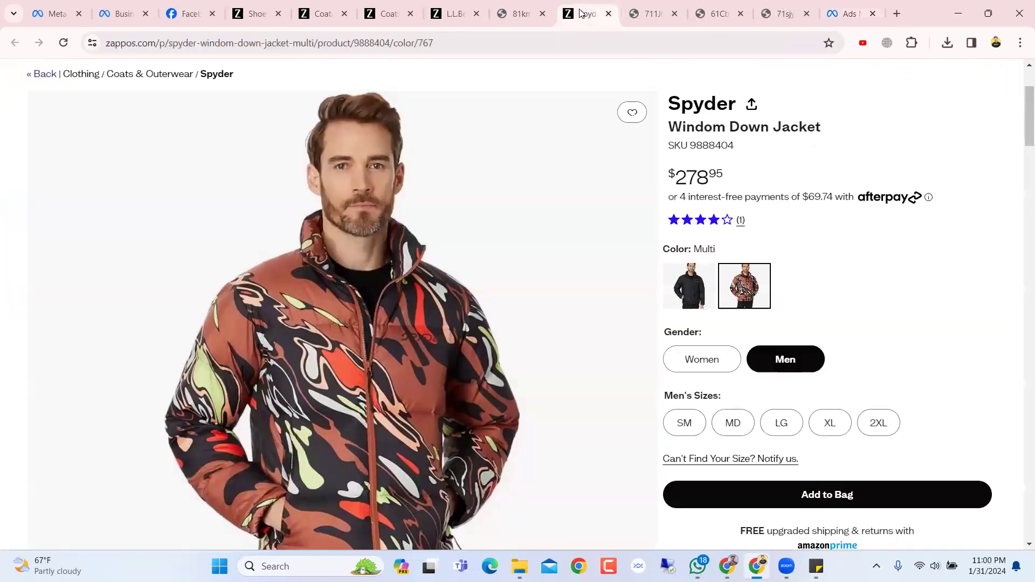
pyautogui.click(465, 5)
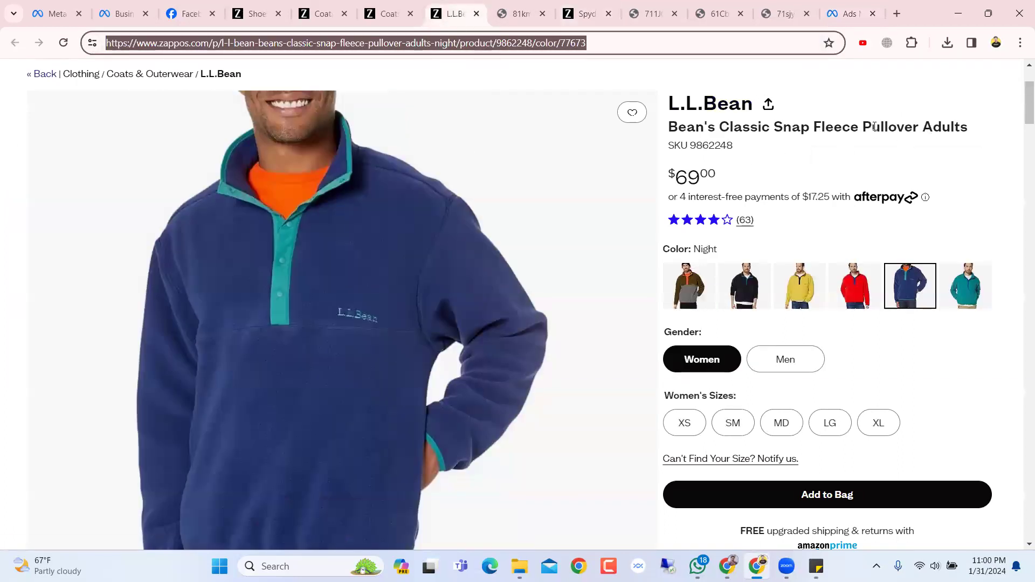
pyautogui.moveTo(865, 127); pyautogui.dragTo(967, 127)
pyautogui.click(967, 127)
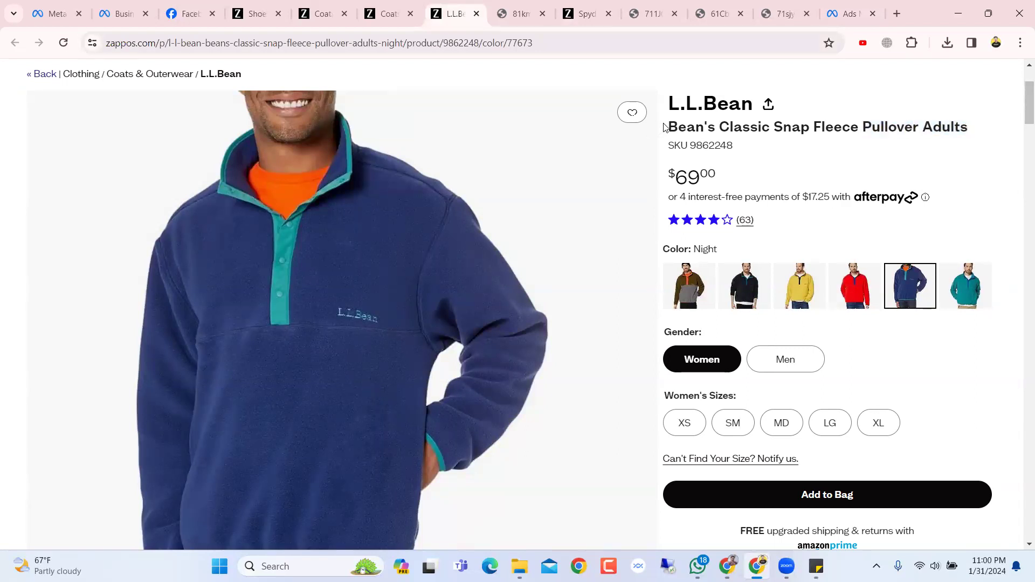
pyautogui.moveTo(668, 127); pyautogui.dragTo(803, 129)
pyautogui.rightClick(804, 129)
pyautogui.click(821, 143)
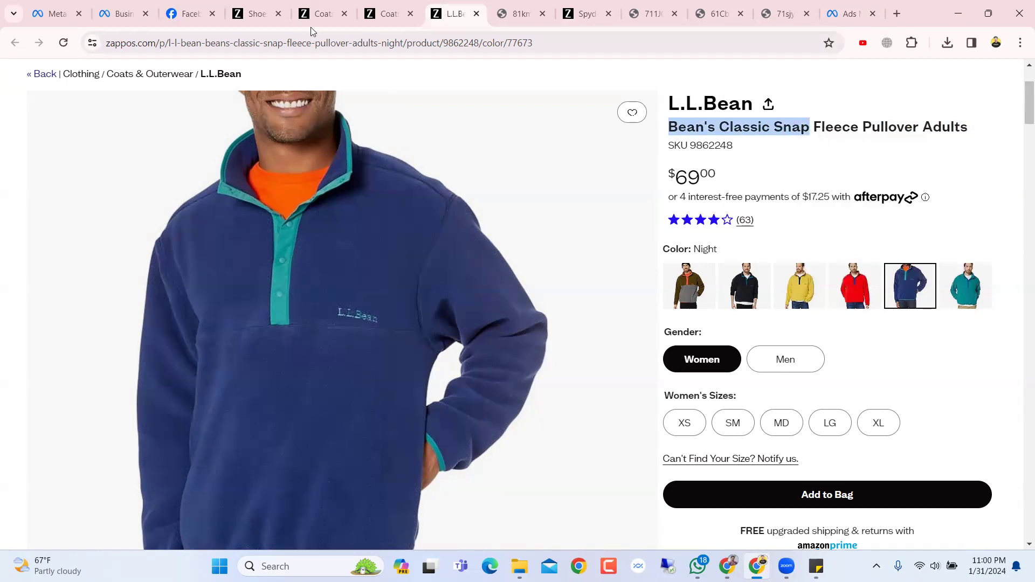
pyautogui.click(846, 14)
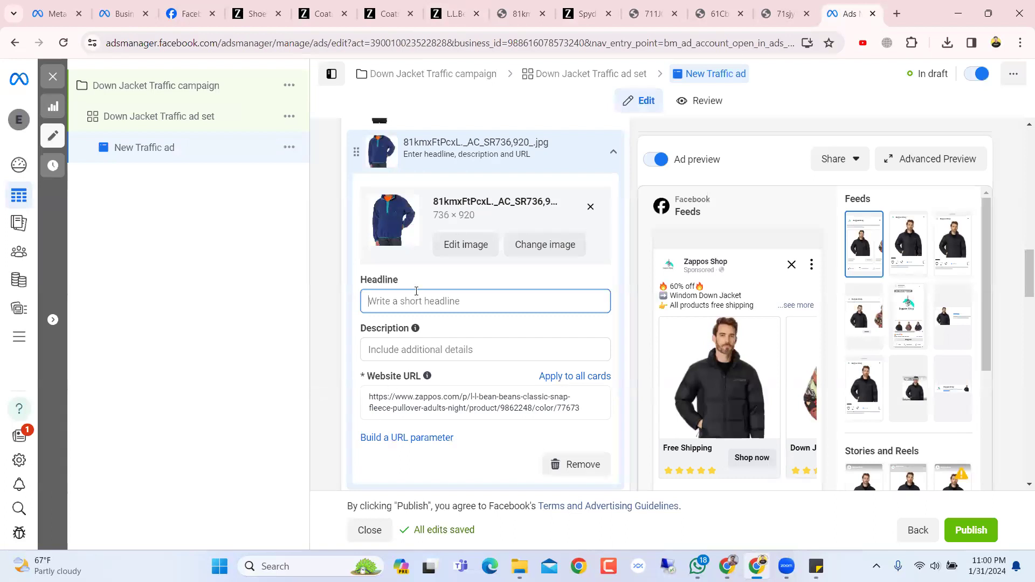
pyautogui.hotkey('ctrl', 'v')
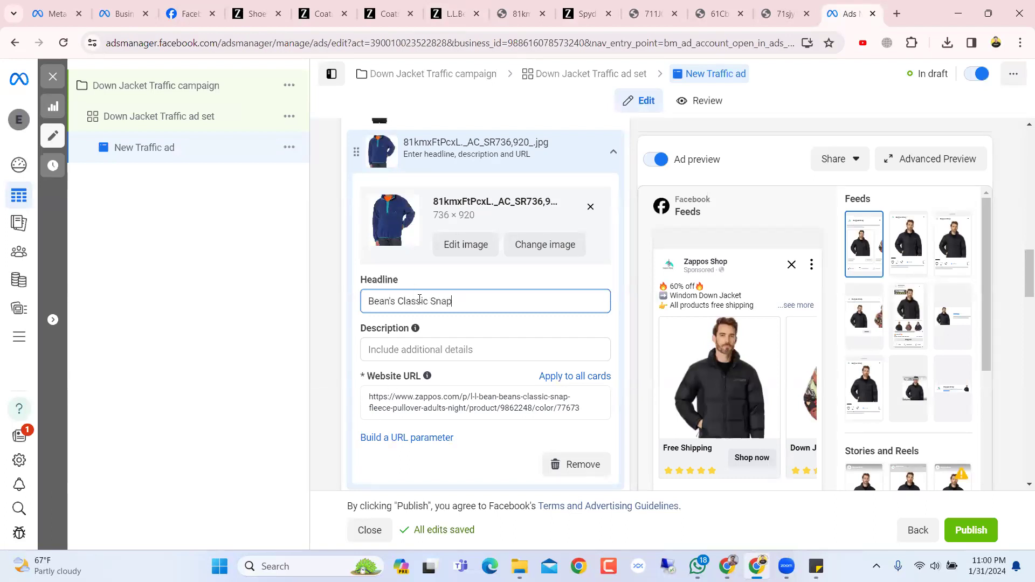
# Fill the fourth card's description with five star emojis and collapse the card.
pyautogui.rightClick(421, 350)
pyautogui.click(464, 79)
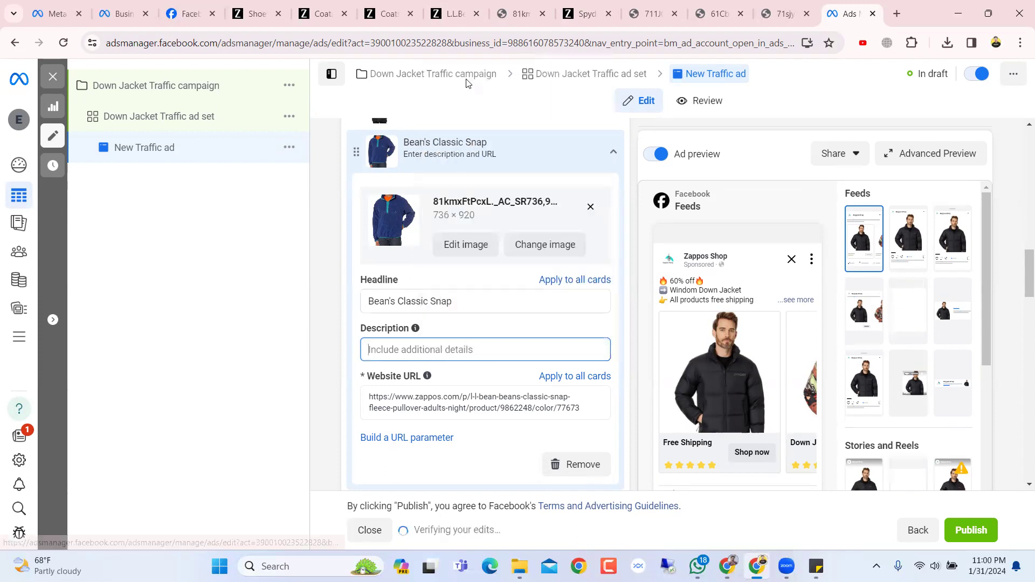
pyautogui.click(398, 212)
pyautogui.click(397, 212)
pyautogui.click(397, 212)
pyautogui.click(398, 212)
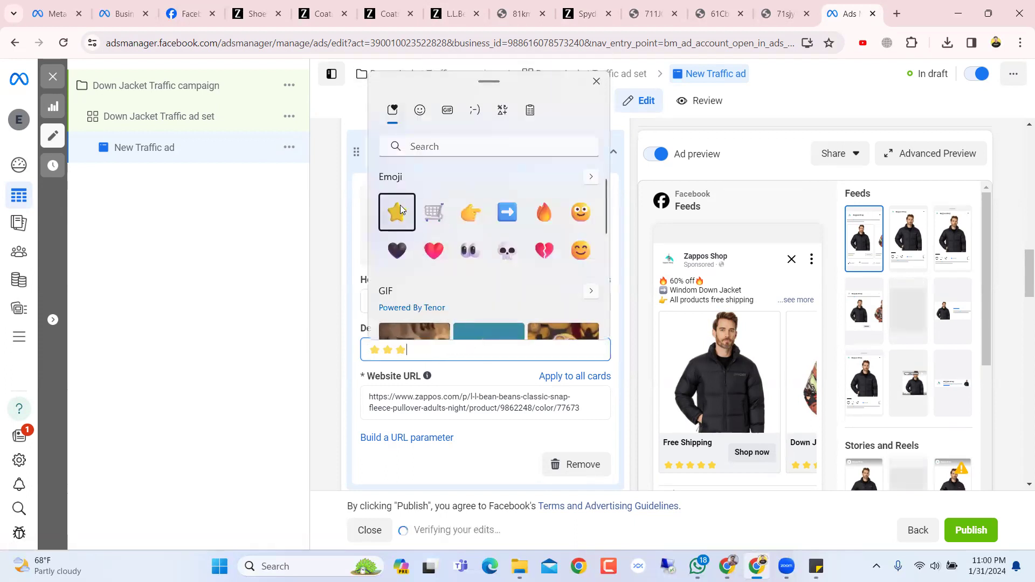
pyautogui.click(401, 209)
pyautogui.click(400, 209)
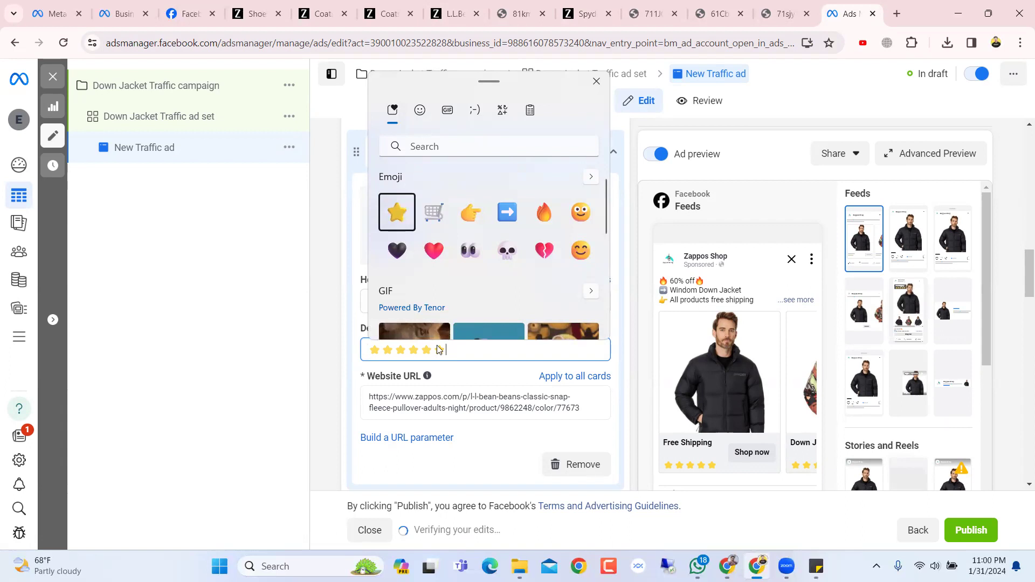
pyautogui.click(447, 347)
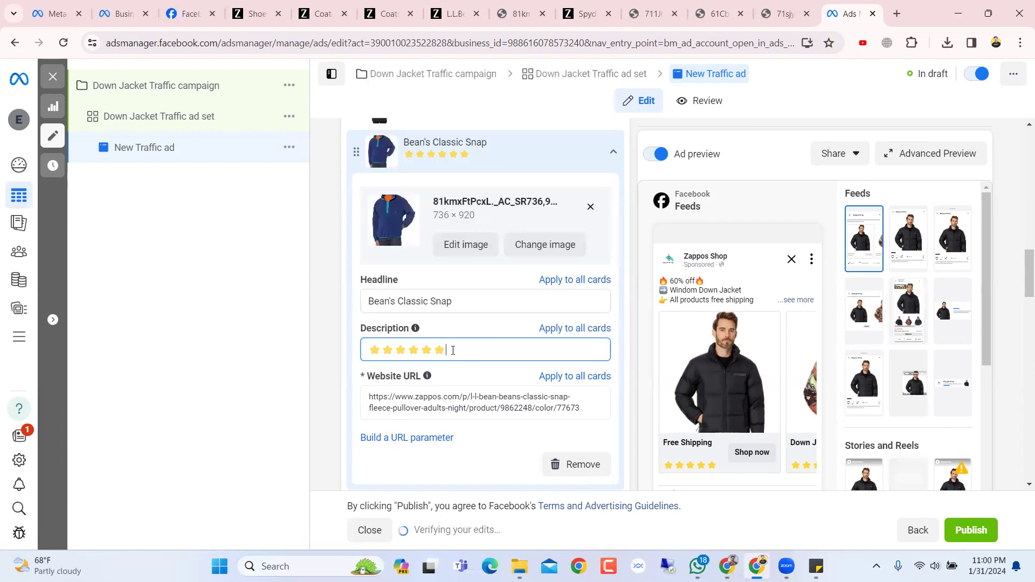
pyautogui.press('BackSpace')
pyautogui.click(509, 156)
pyautogui.scroll(3, 542, 353)
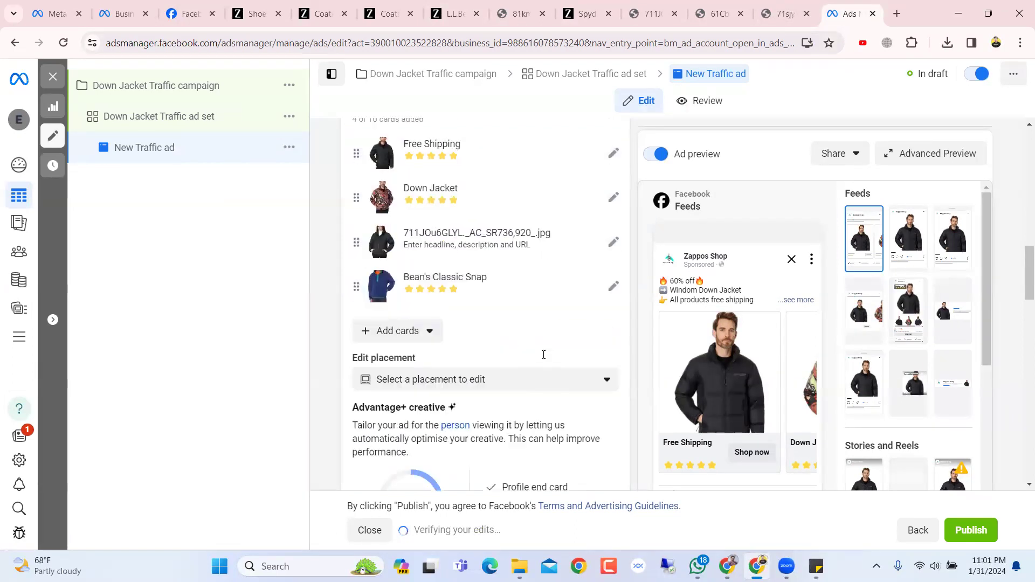
# Review the ad's remaining settings through tracking and try to publish the ad.
pyautogui.scroll(-5, 555, 359)
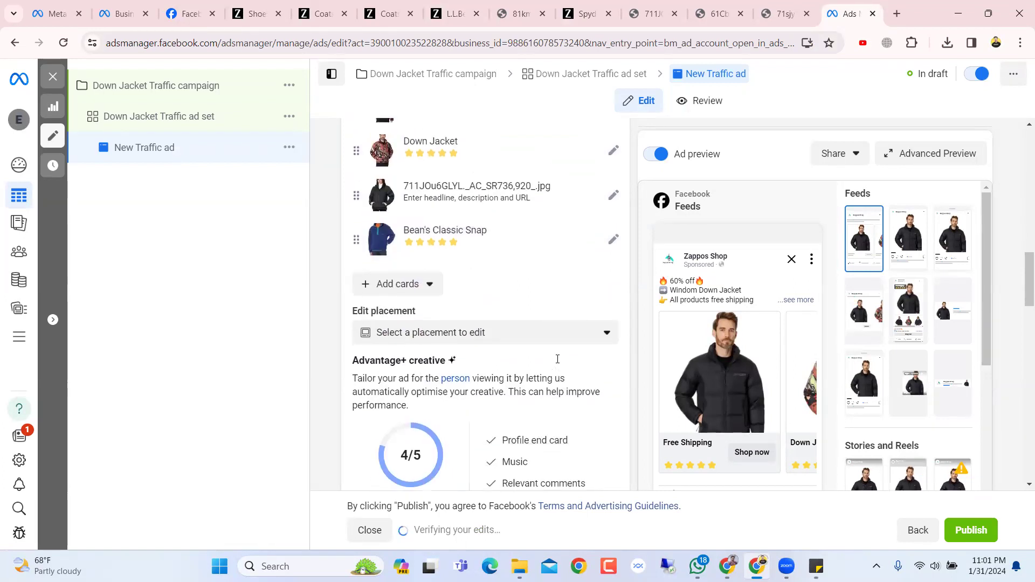
pyautogui.scroll(-15, 556, 363)
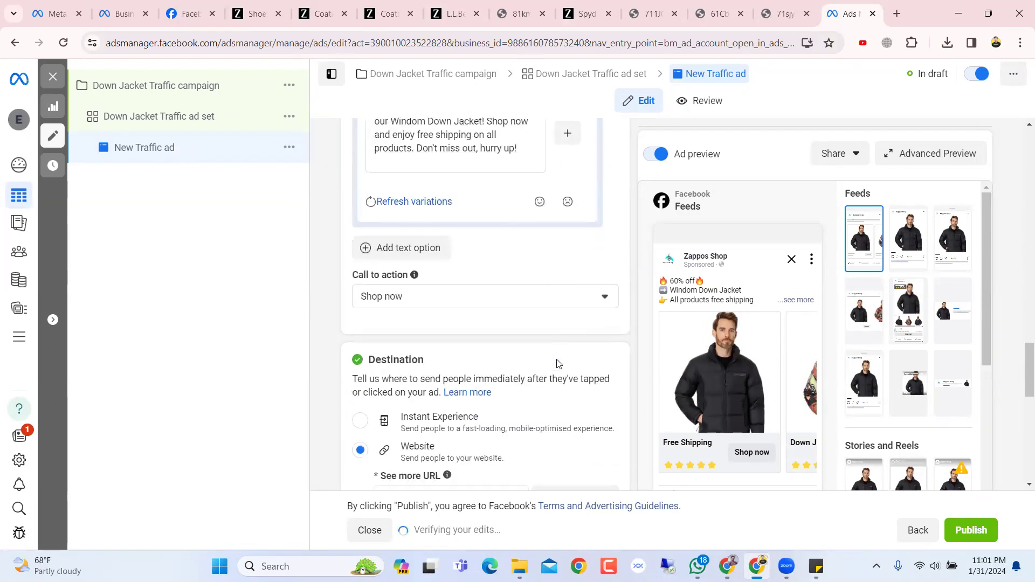
pyautogui.scroll(-3, 557, 362)
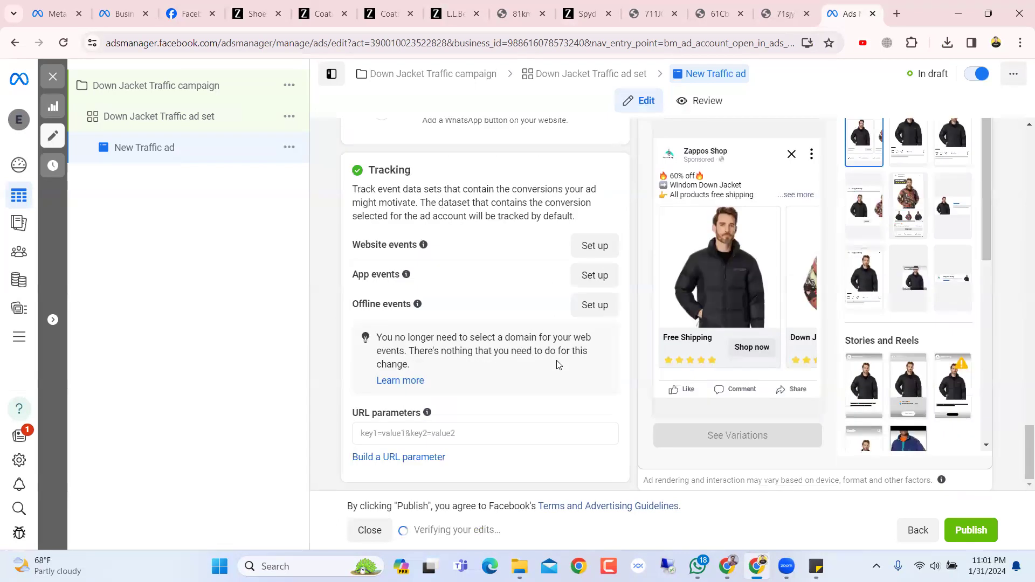
pyautogui.click(965, 528)
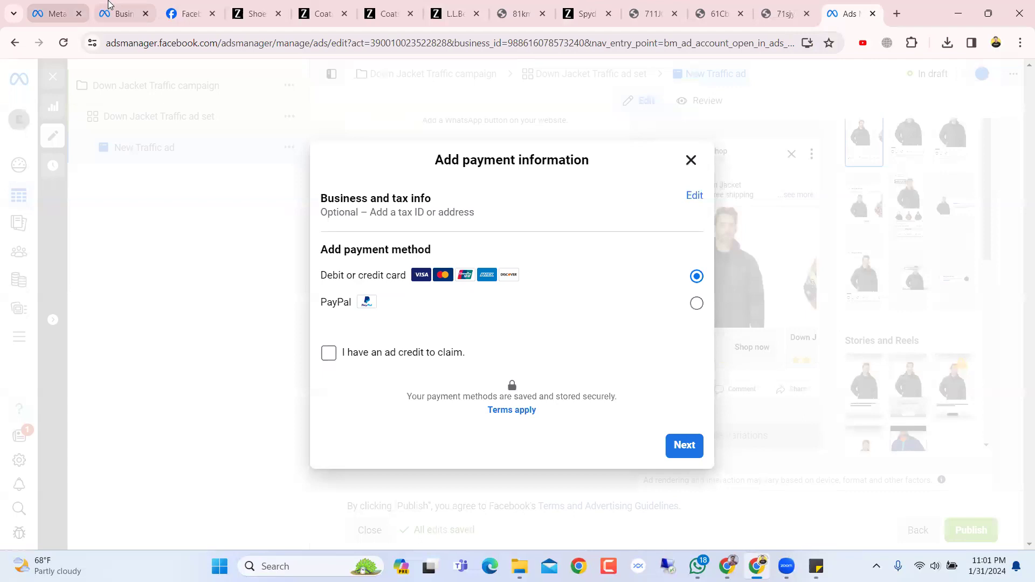
# Open the ad account's payment methods from Business settings and reload the billing page.
pyautogui.click(109, 6)
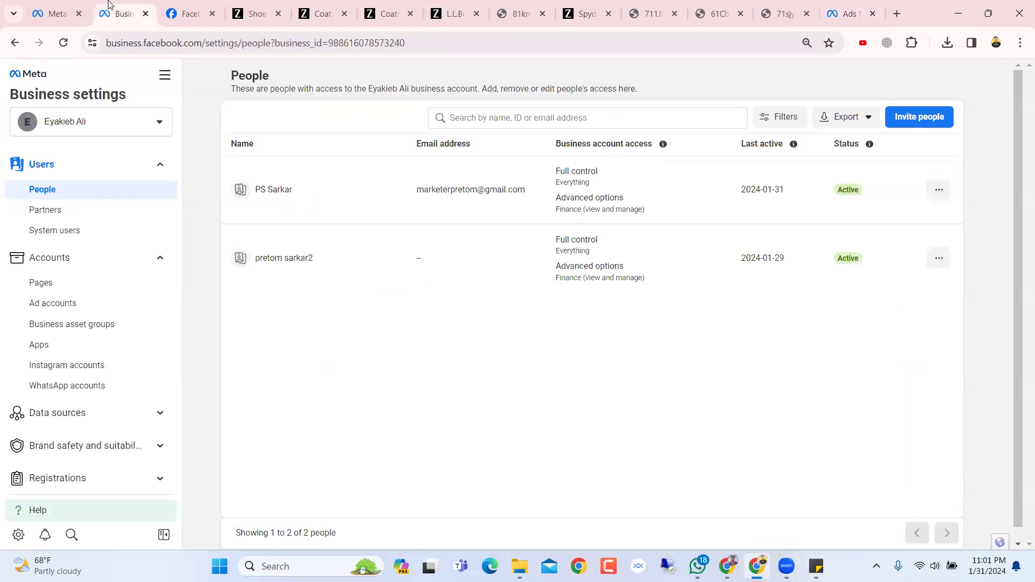
pyautogui.click(51, 304)
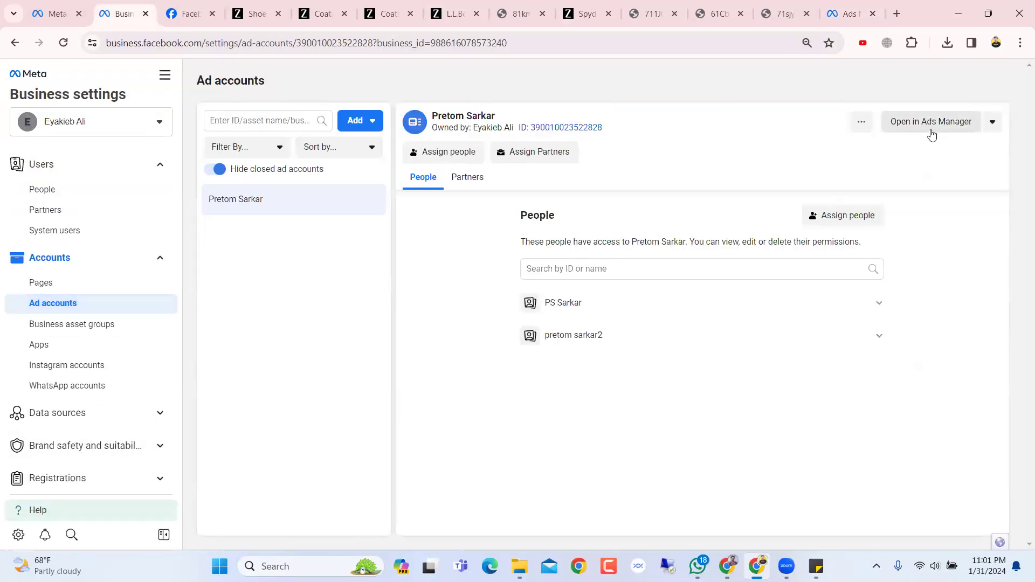
pyautogui.click(992, 125)
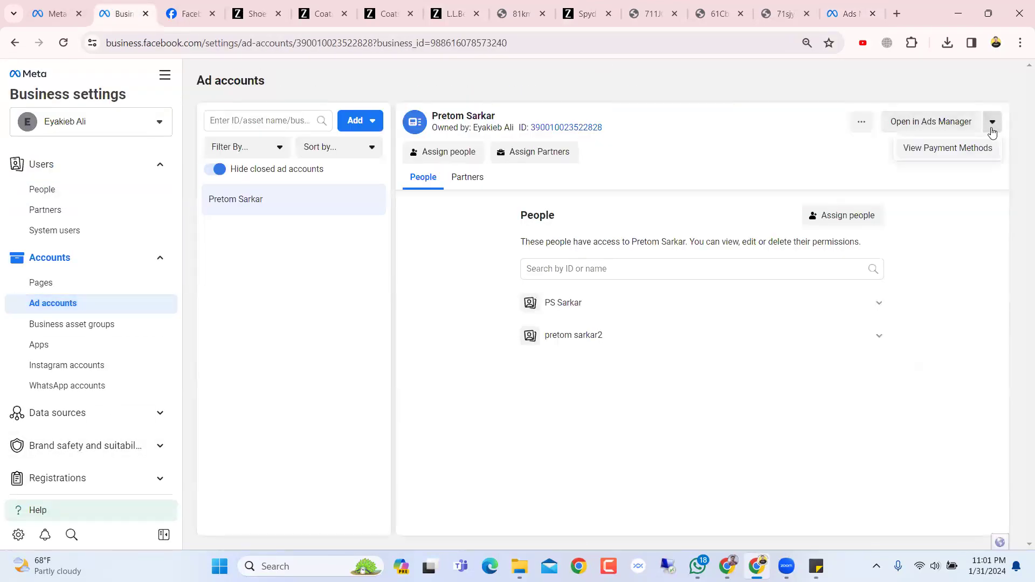
pyautogui.click(968, 154)
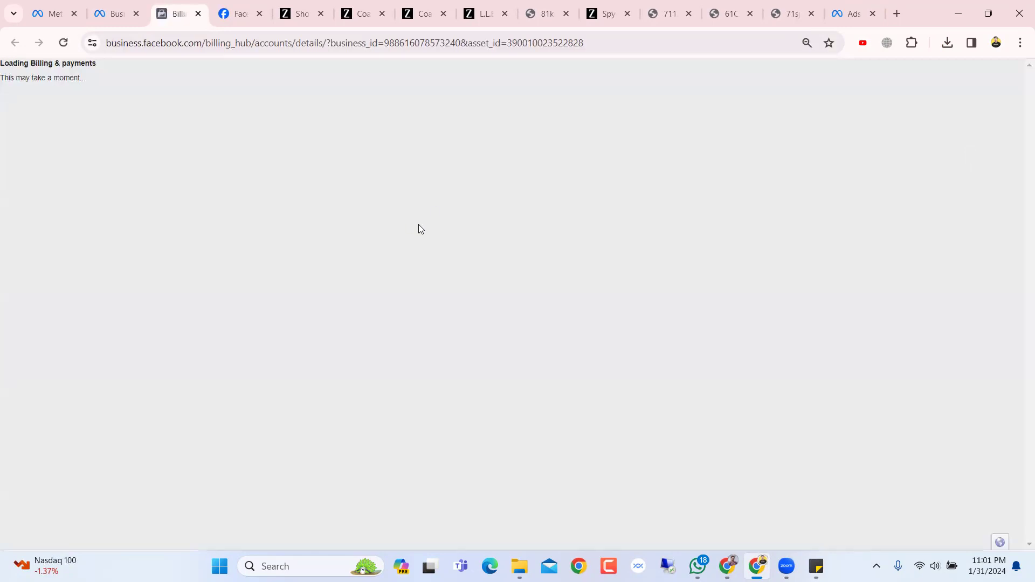
pyautogui.click(61, 36)
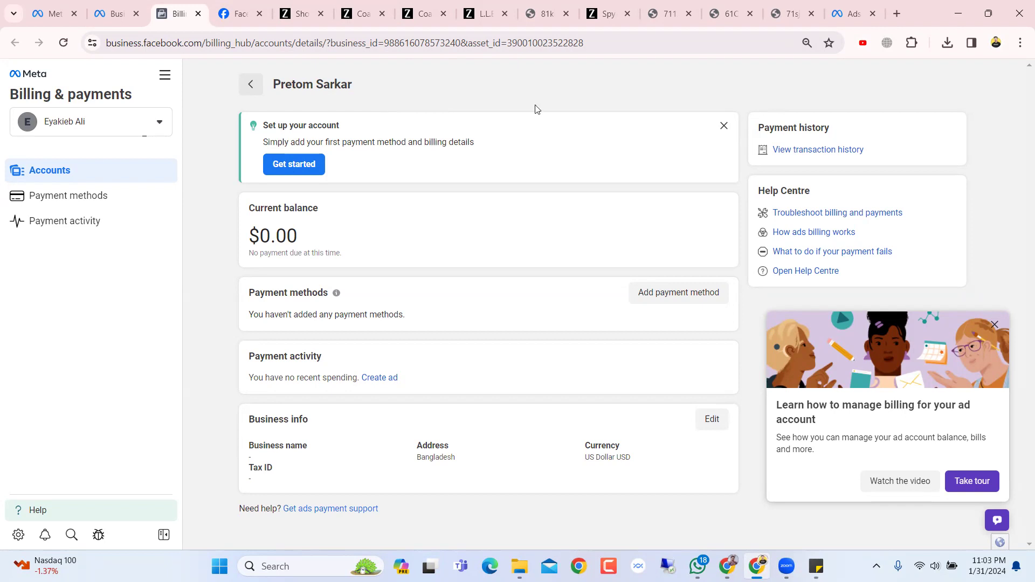
# Return to Ads Manager, dismiss the payment information request and close the ad editor.
pyautogui.click(852, 7)
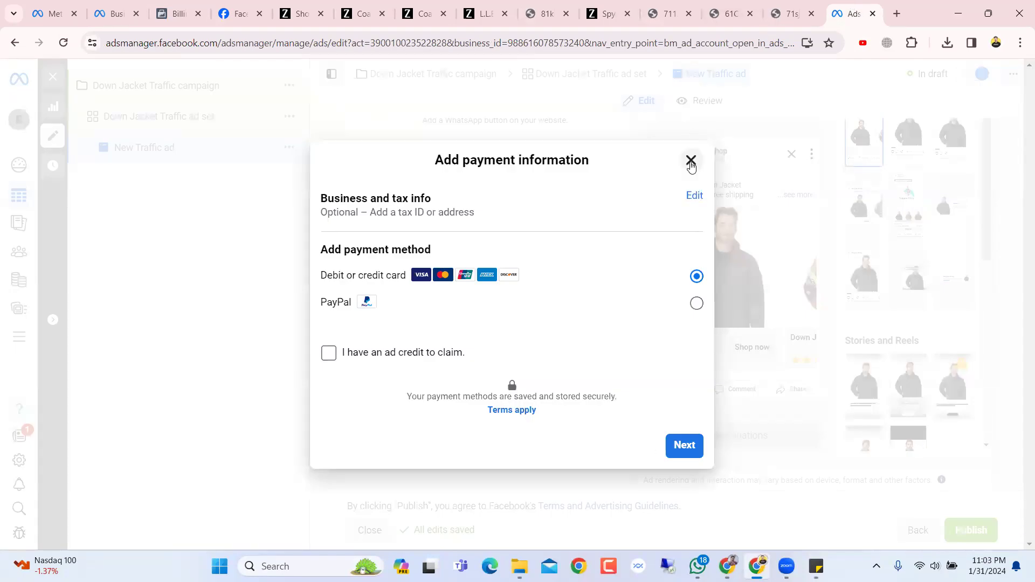
pyautogui.click(690, 160)
pyautogui.click(52, 76)
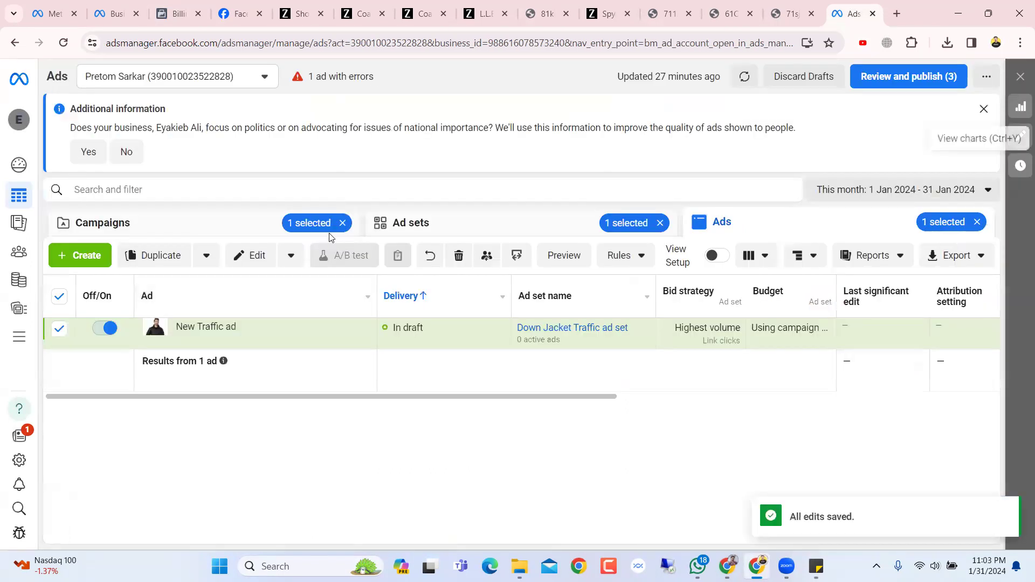
# Compare the ad set and ad listings and examine the ad set's results, spend and schedule columns.
pyautogui.click(412, 223)
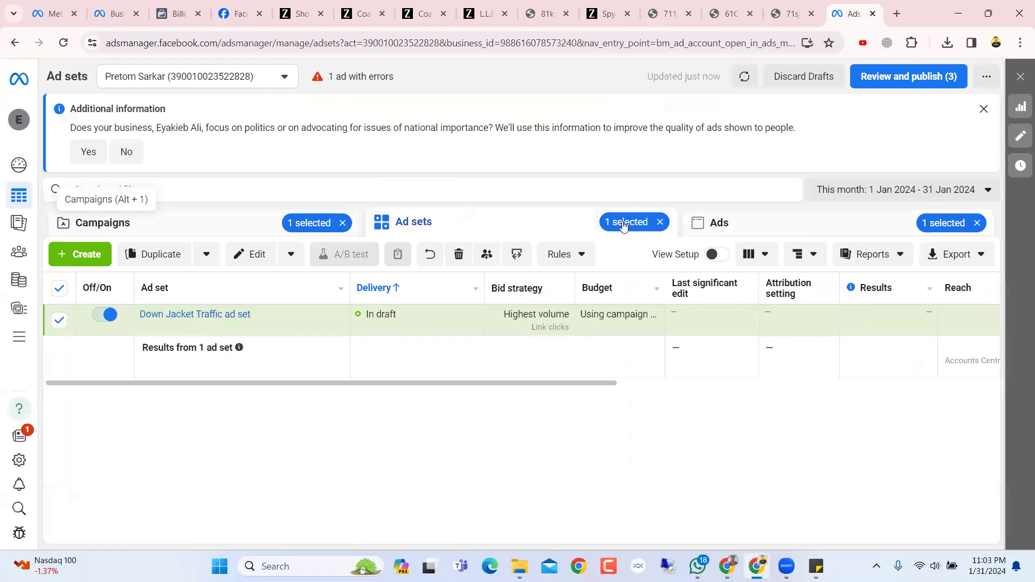
pyautogui.click(760, 225)
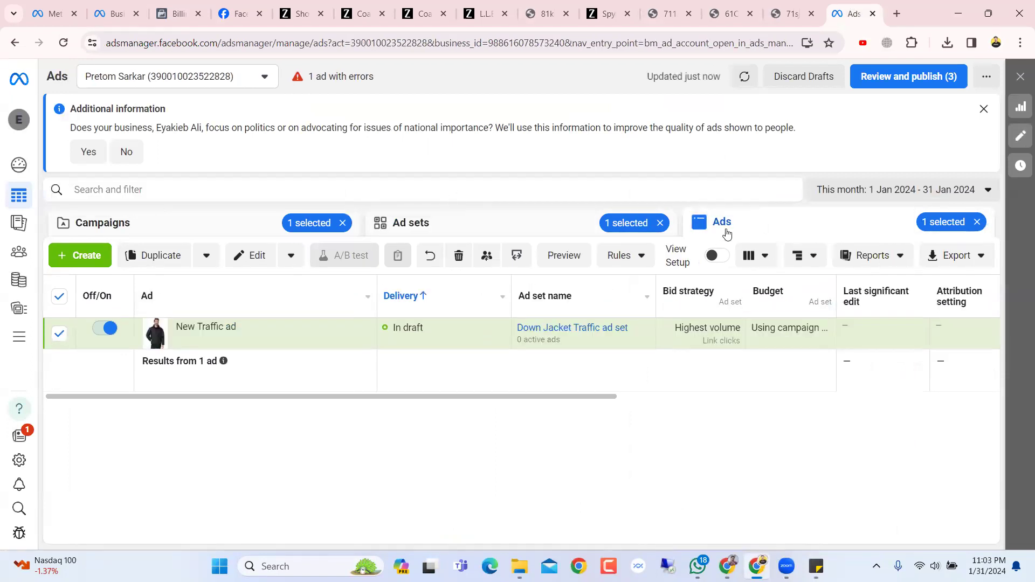
pyautogui.click(390, 232)
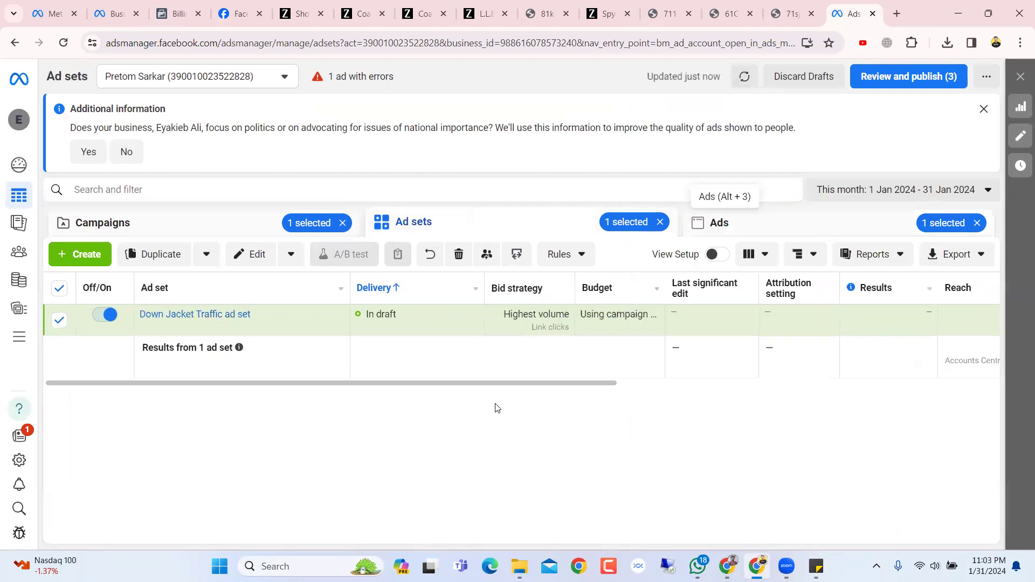
pyautogui.moveTo(564, 387); pyautogui.dragTo(800, 396)
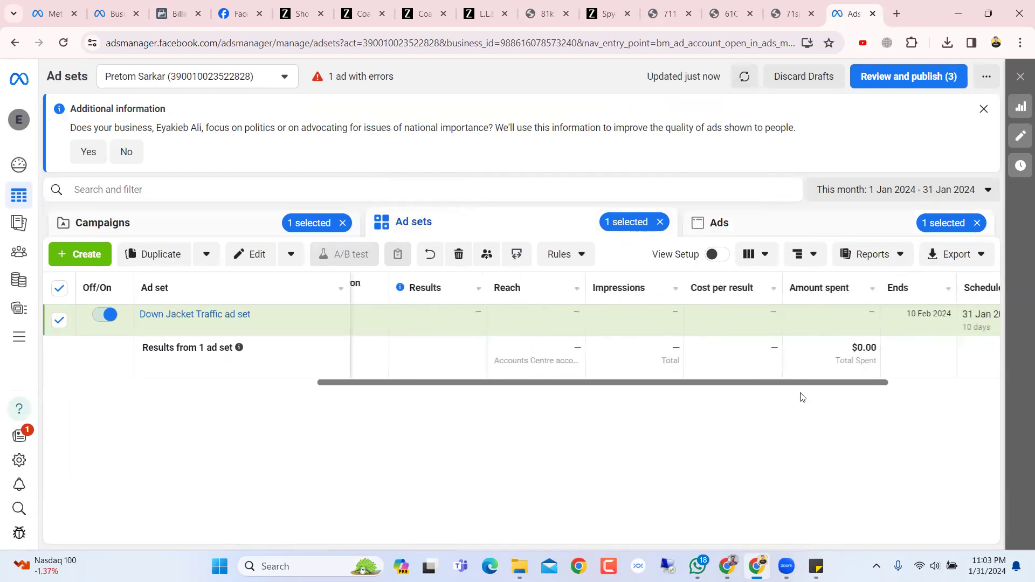
pyautogui.moveTo(510, 398); pyautogui.dragTo(335, 404)
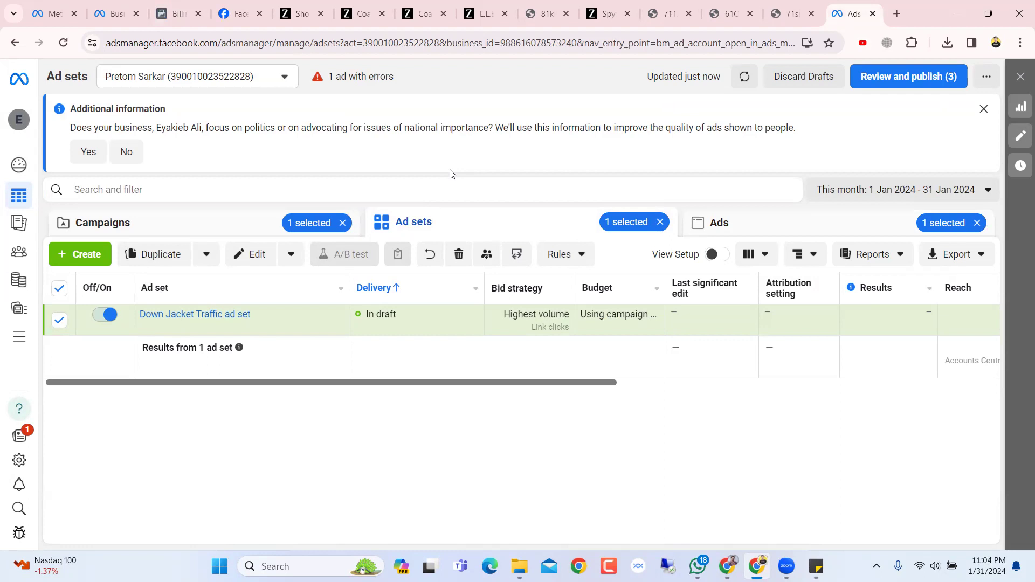
# Examine the delivery status of the Down Jacket Traffic campaign in the campaign listing.
pyautogui.click(271, 226)
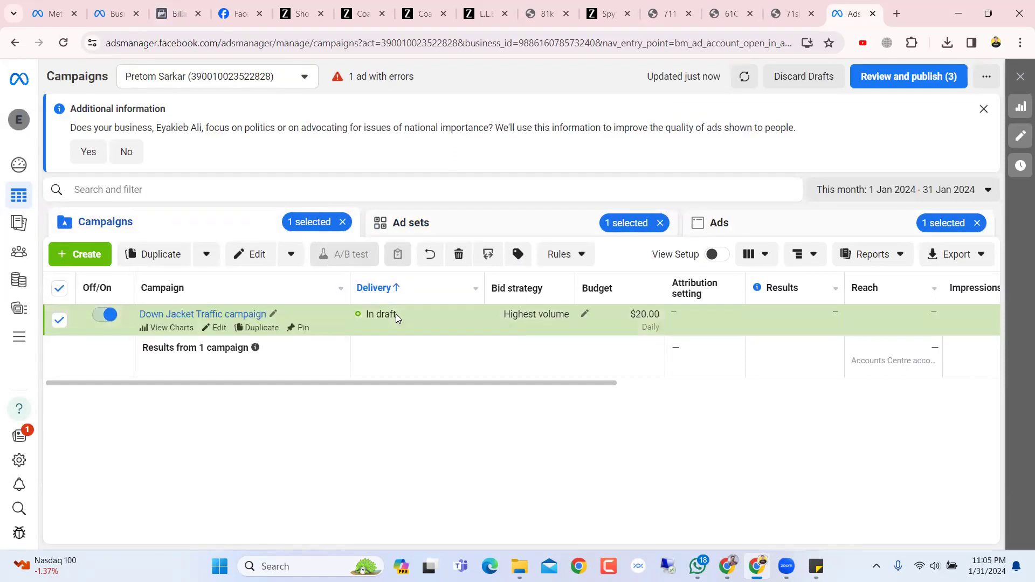
pyautogui.moveTo(396, 313)
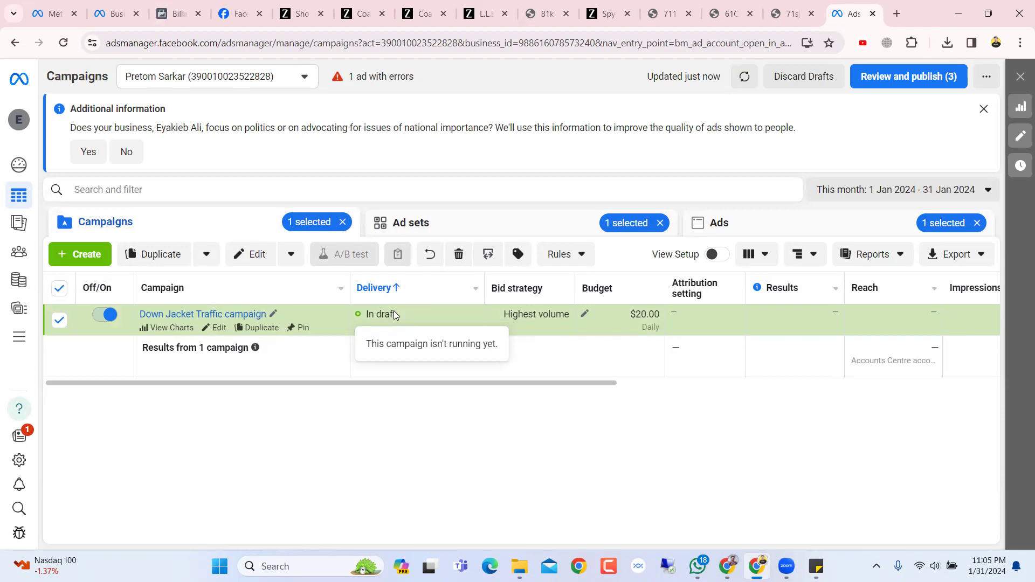
pyautogui.tripleClick(366, 314)
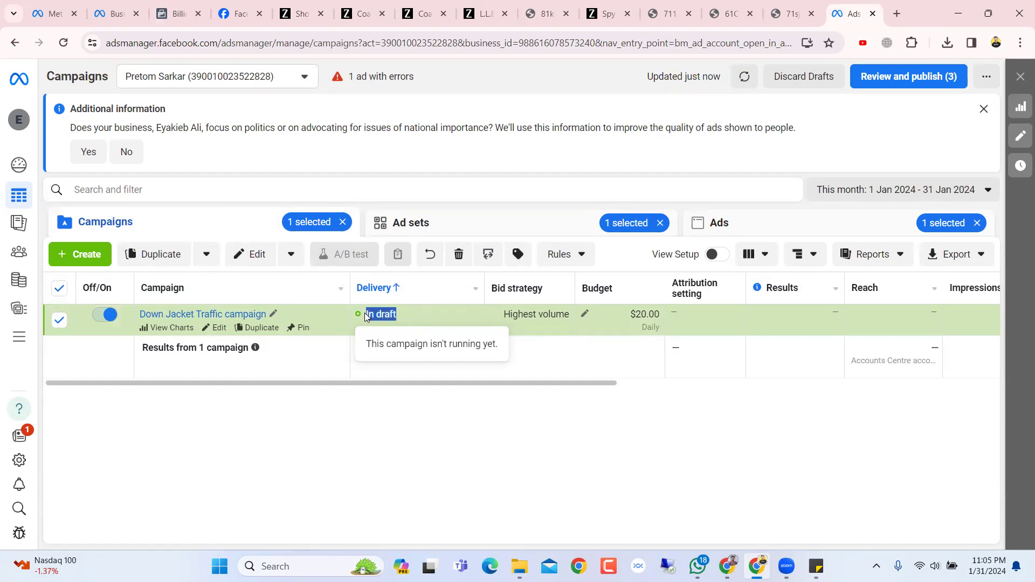
pyautogui.click(385, 411)
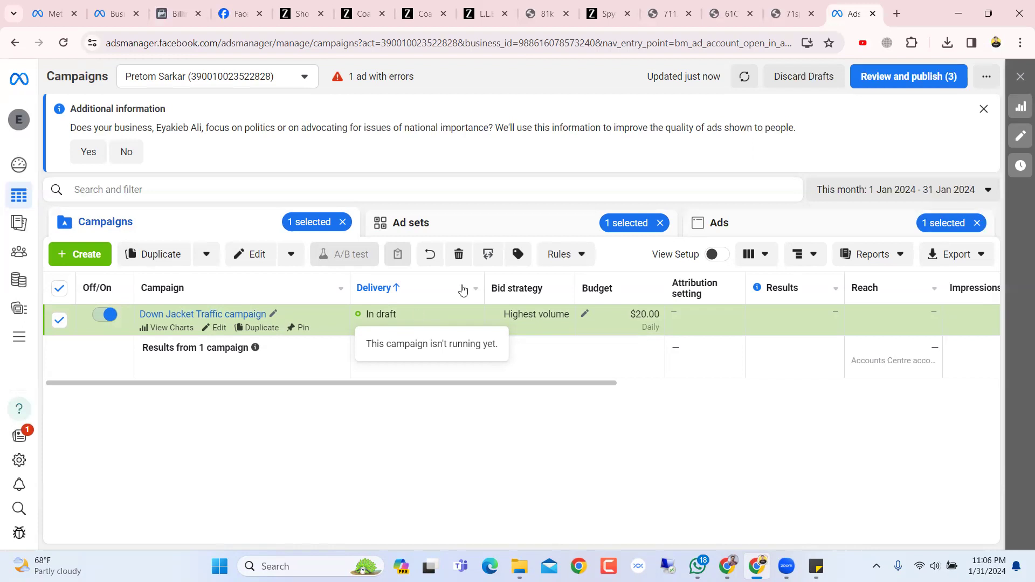
# Examine the New Traffic ad's performance overview and placement preview, and return to the ad listing.
pyautogui.click(753, 219)
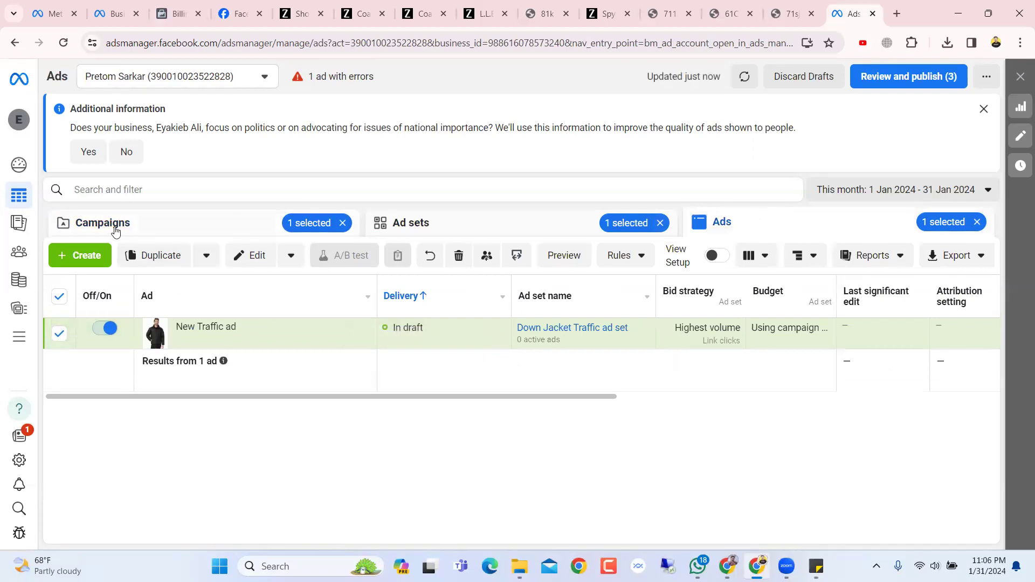
pyautogui.click(132, 225)
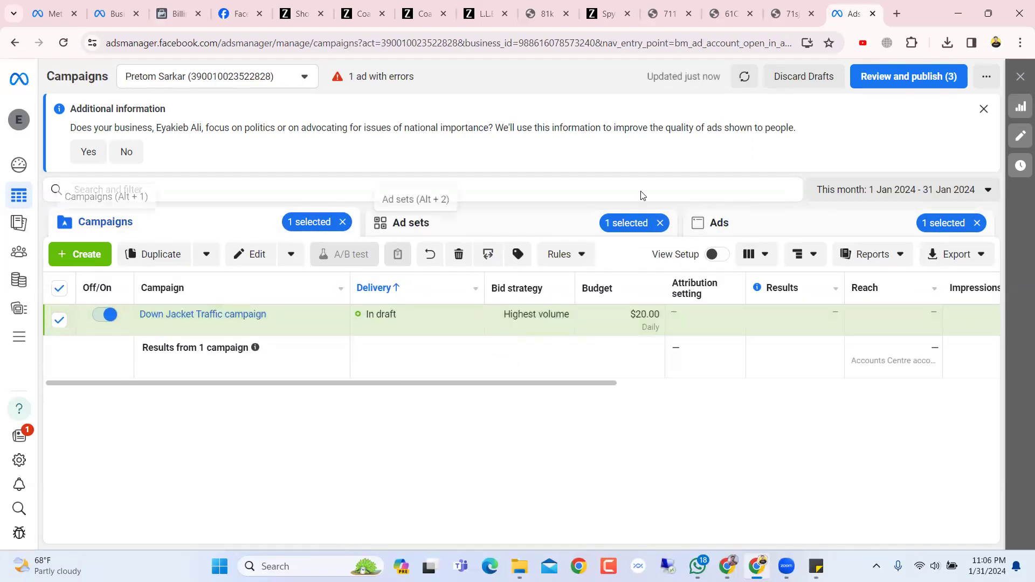
pyautogui.click(730, 229)
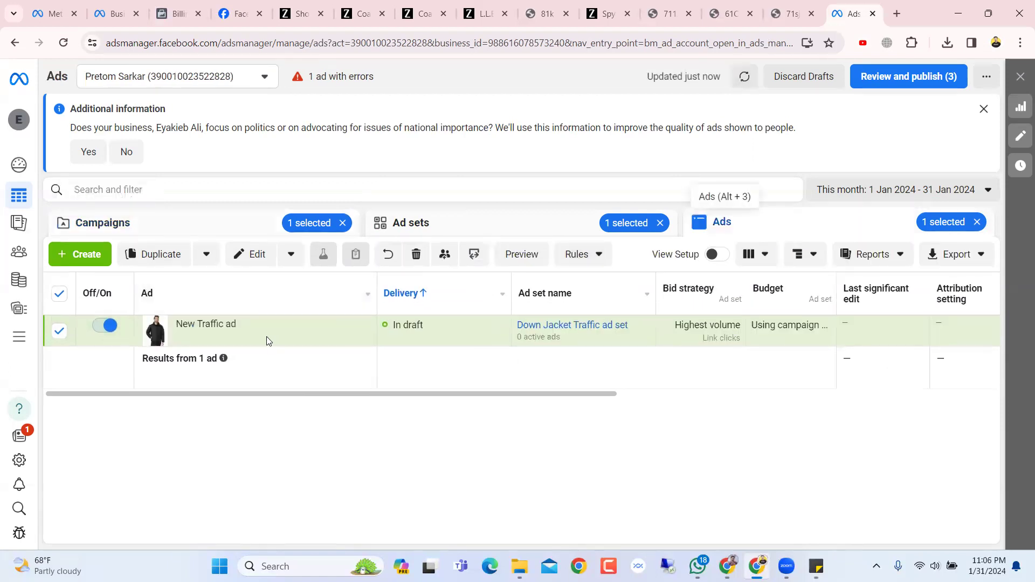
pyautogui.click(229, 337)
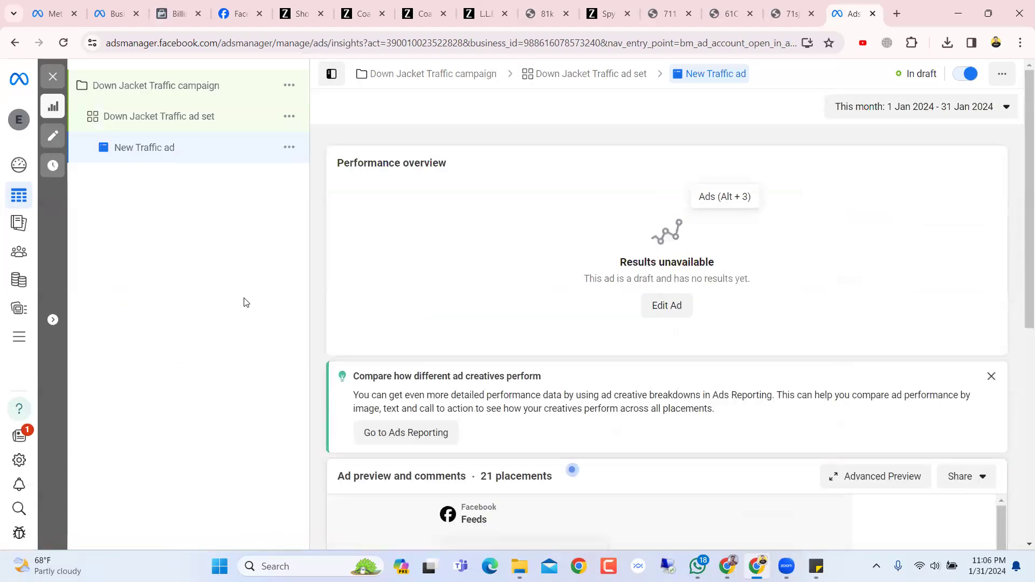
pyautogui.scroll(-3, 564, 323)
pyautogui.scroll(-5, 565, 322)
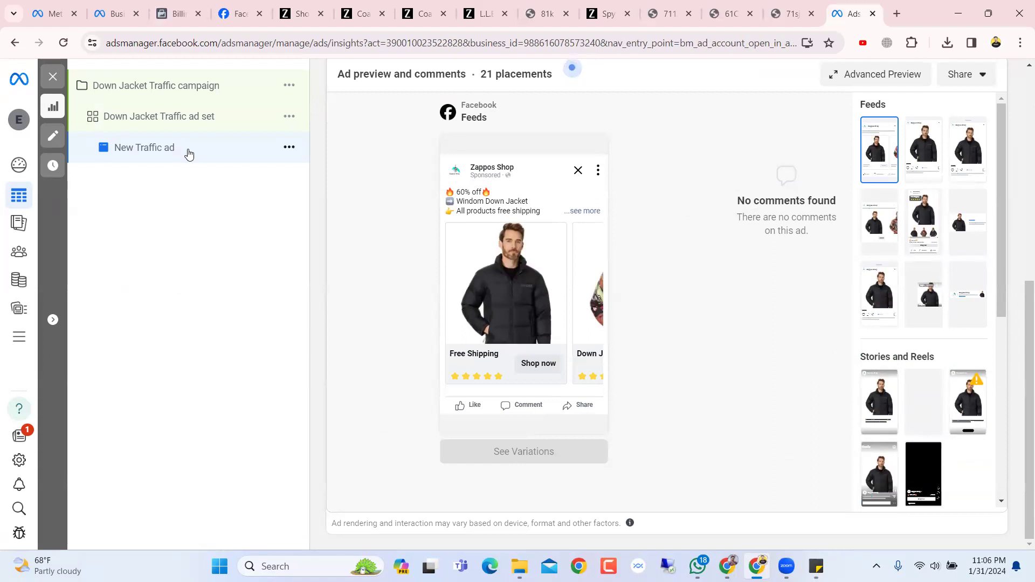
pyautogui.scroll(8, 380, 141)
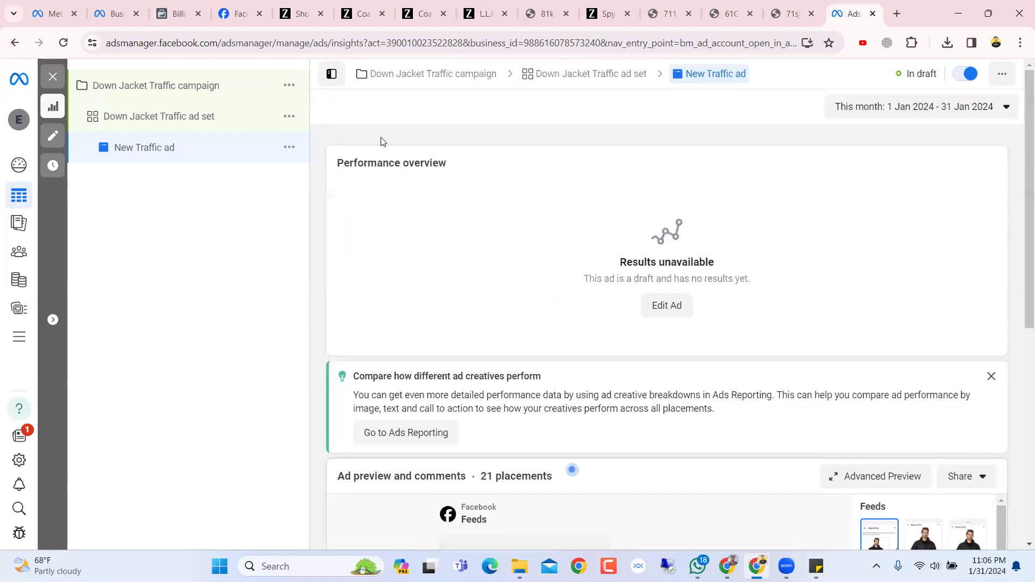
pyautogui.click(53, 78)
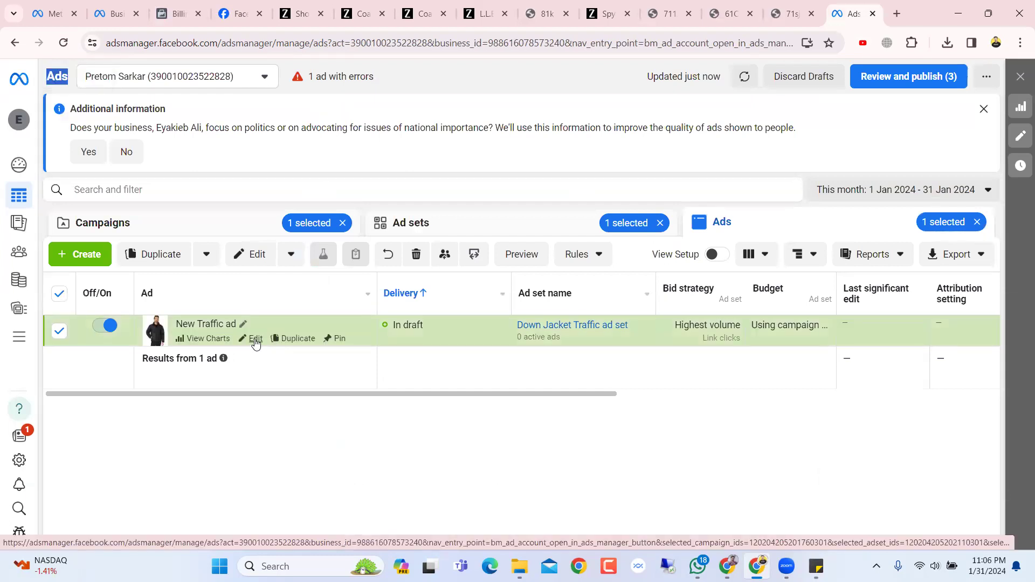
# Open the New Traffic ad for editing and review its setup, carousel cards and primary text.
pyautogui.click(255, 340)
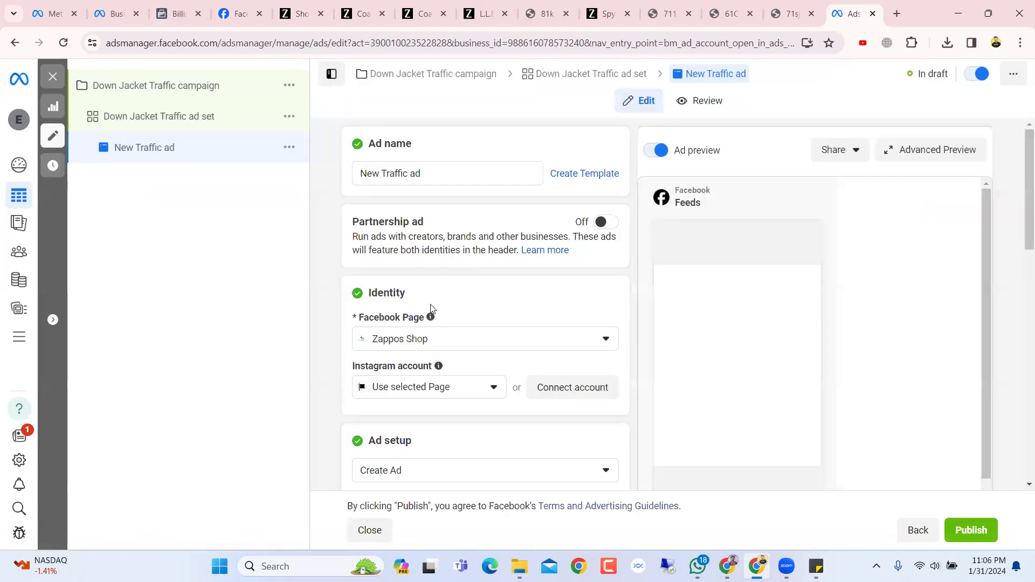
pyautogui.scroll(-6, 431, 308)
pyautogui.scroll(-4, 430, 308)
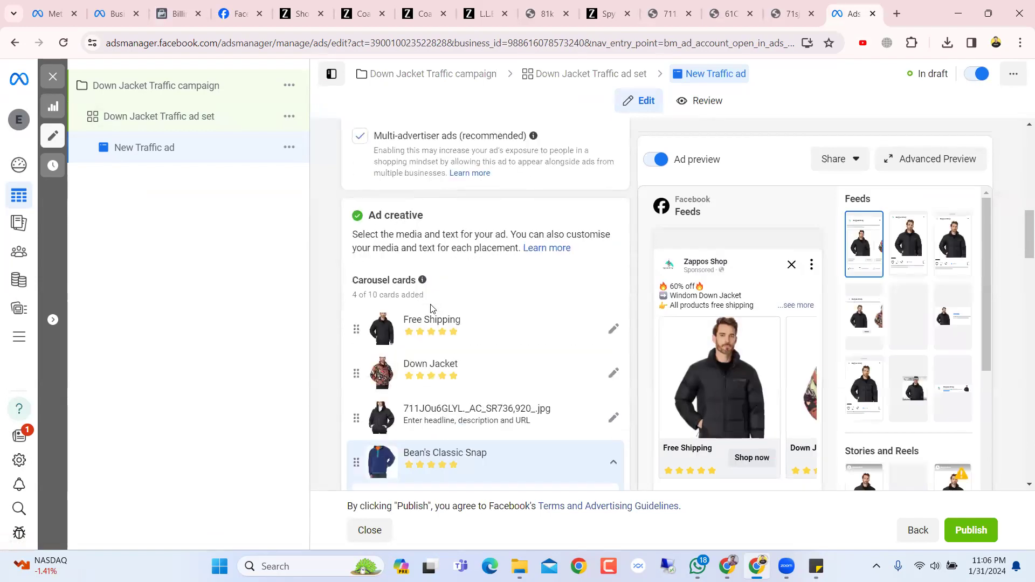
pyautogui.scroll(-3, 431, 305)
pyautogui.scroll(-5, 431, 305)
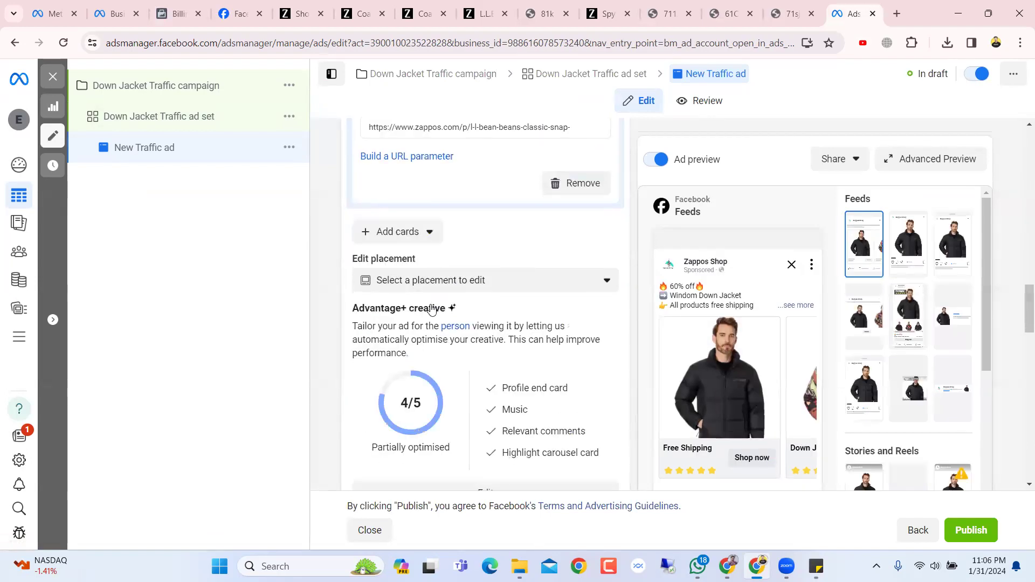
pyautogui.scroll(-3, 431, 308)
pyautogui.scroll(5, 430, 309)
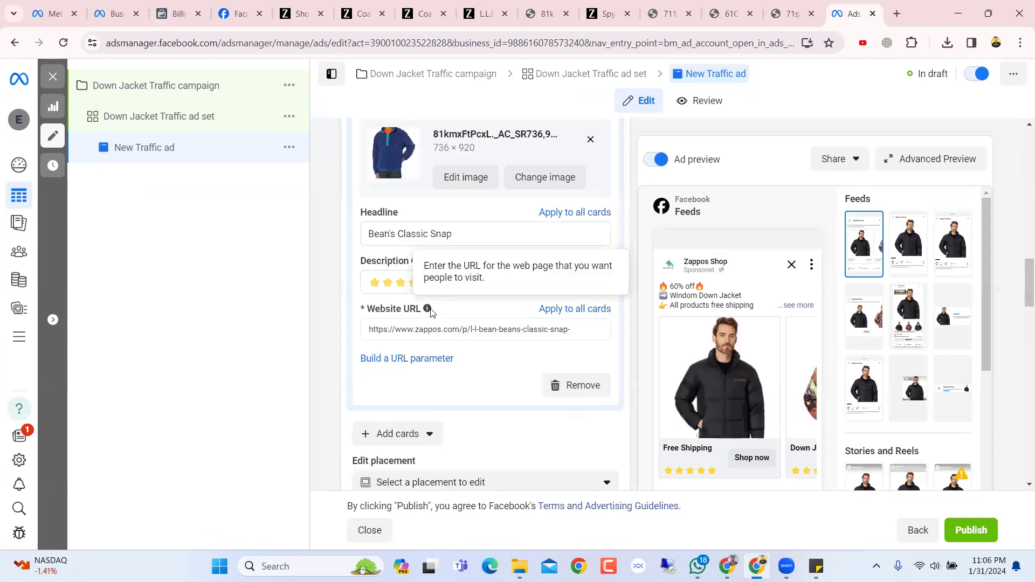
pyautogui.scroll(2, 431, 331)
pyautogui.scroll(12, 431, 331)
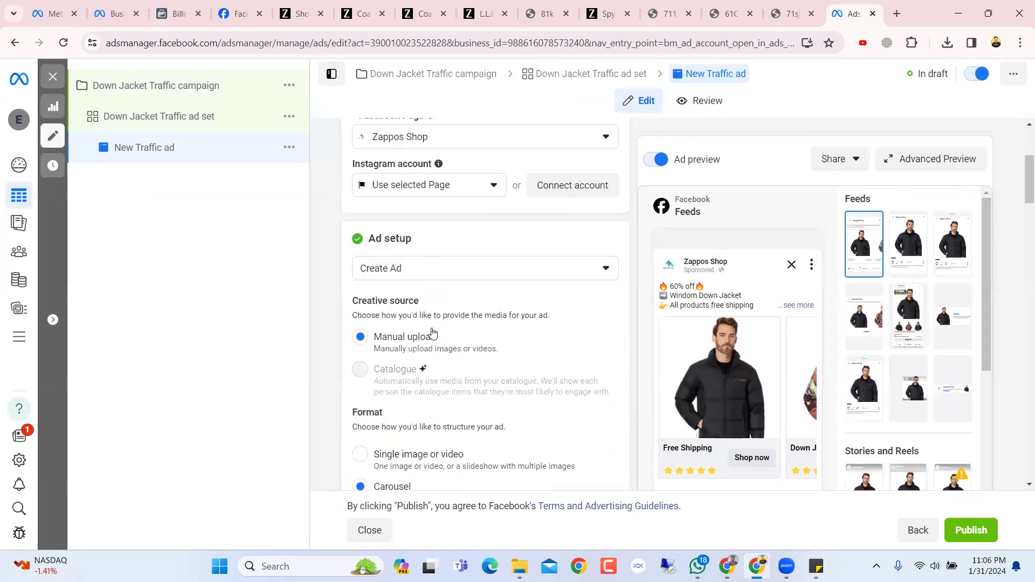
pyautogui.scroll(-7, 431, 332)
pyautogui.scroll(-8, 432, 331)
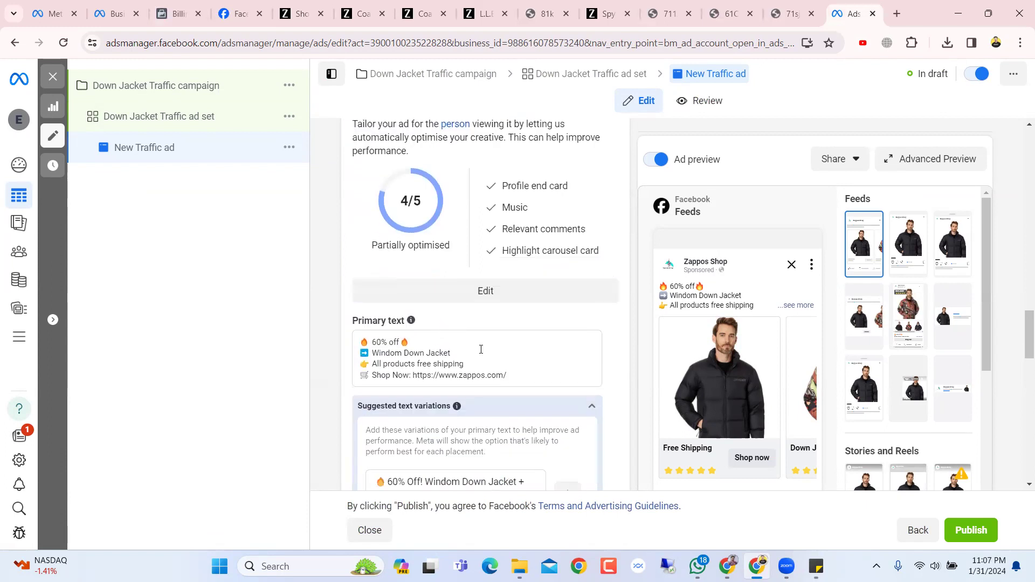
# Insert a new line reading "ffhfhg" after "All products free shipping" in the ad's primary text.
pyautogui.click(481, 350)
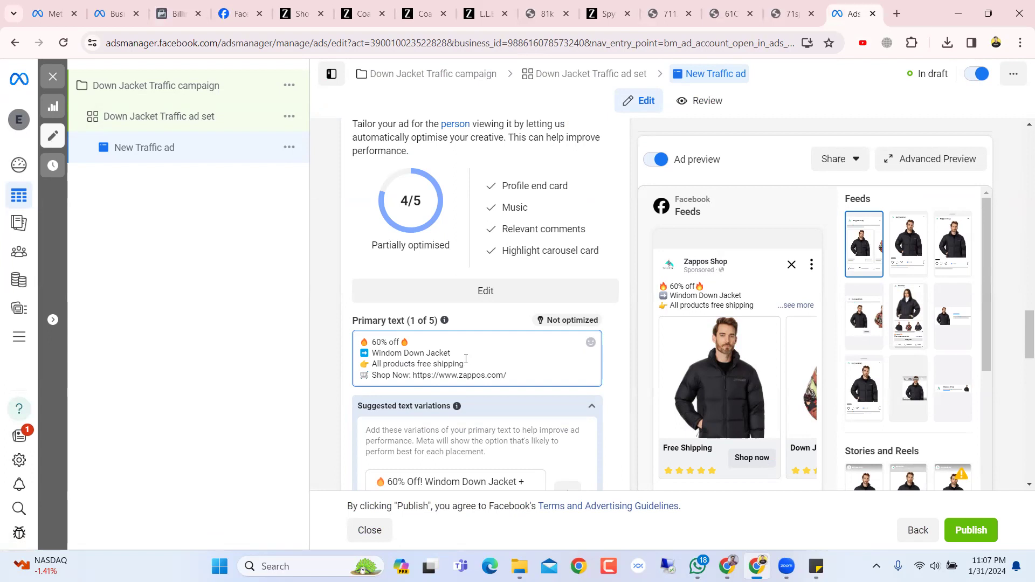
pyautogui.press('Return')
pyautogui.write('ffhfhg')
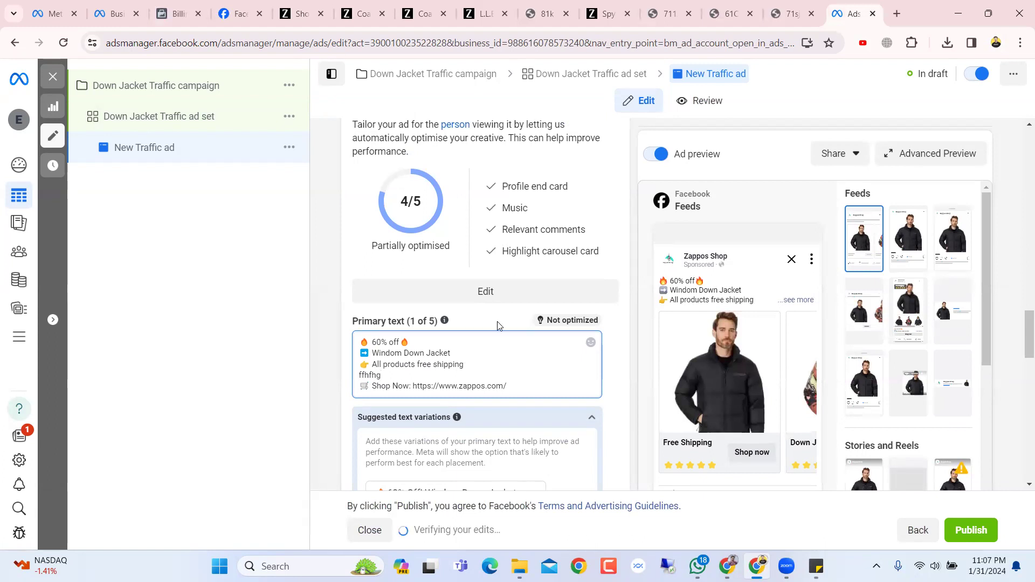
# Review the New Traffic ad's suggested text variations, call to action, destination, tracking settings and placement previews.
pyautogui.scroll(-4, 741, 357)
pyautogui.scroll(-2, 742, 357)
pyautogui.scroll(-5, 959, 351)
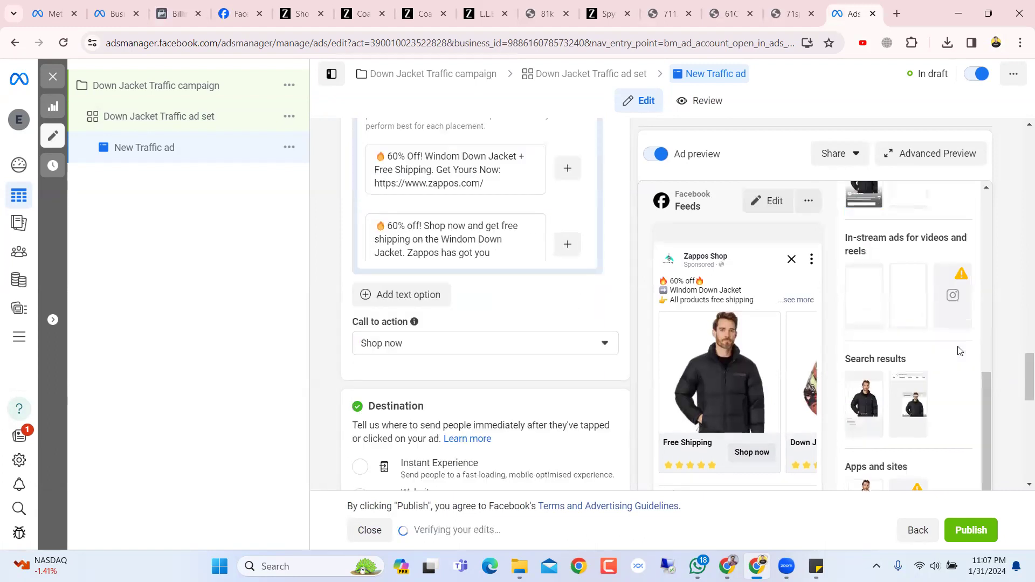
pyautogui.scroll(-10, 965, 412)
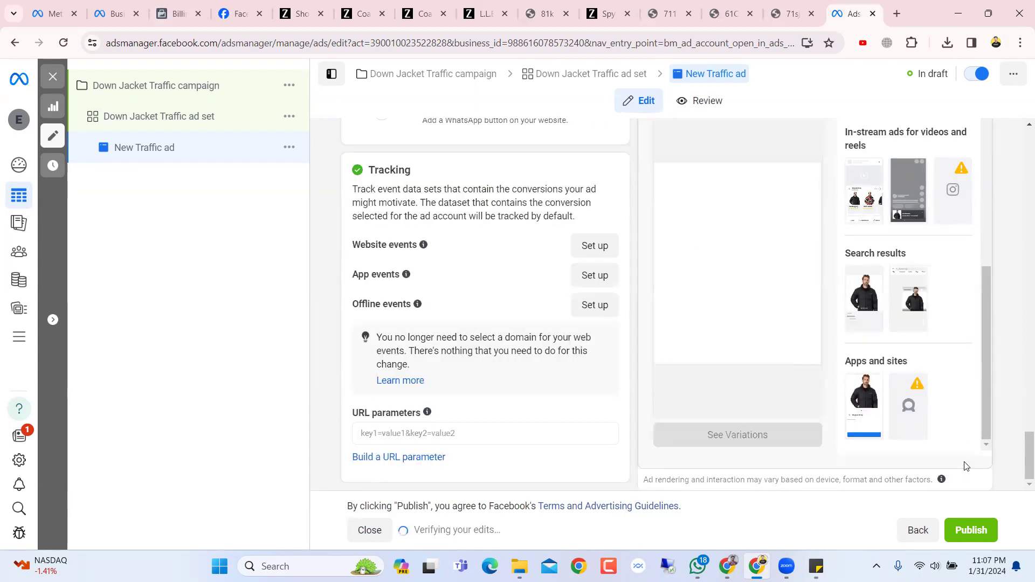
pyautogui.scroll(10, 964, 465)
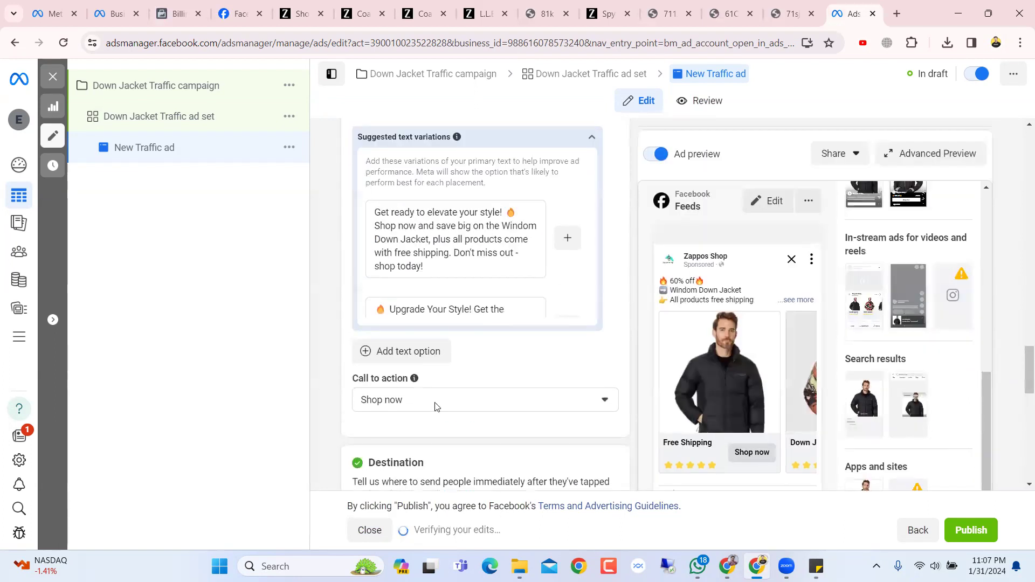
pyautogui.scroll(5, 435, 408)
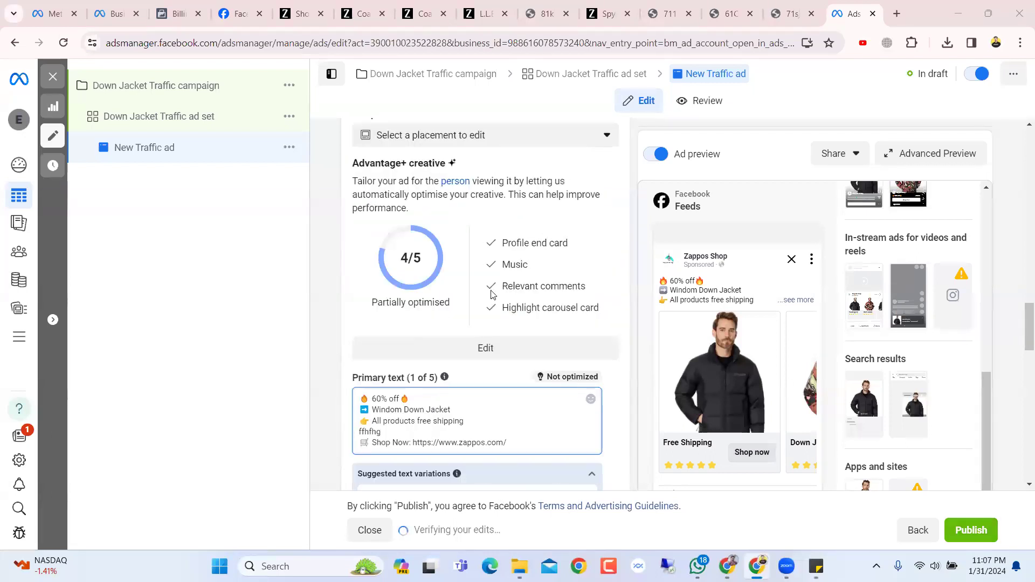
pyautogui.scroll(-10, 493, 291)
pyautogui.scroll(8, 504, 289)
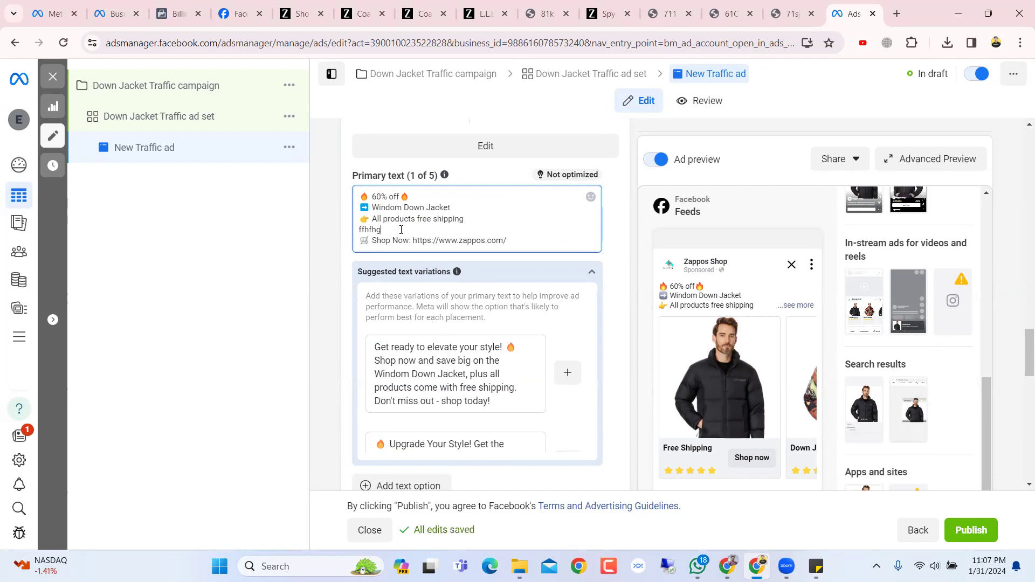
# Remove the "ffhfhg" line from the ad's primary text so "Shop Now" directly follows "All products free shipping".
pyautogui.press('BackSpace')
pyautogui.press('BackSpace')
pyautogui.press('BackSpace')
pyautogui.press('BackSpace')
pyautogui.press('BackSpace')
pyautogui.press('BackSpace')
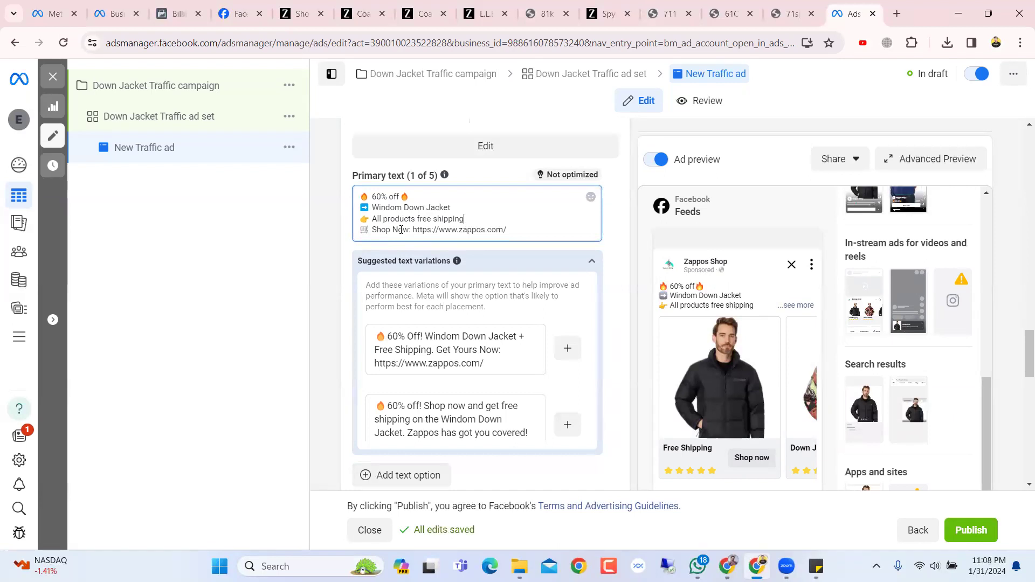
# Look through the remaining text suggestions and the website destination and tracking sections of the ad.
pyautogui.scroll(-2, 518, 344)
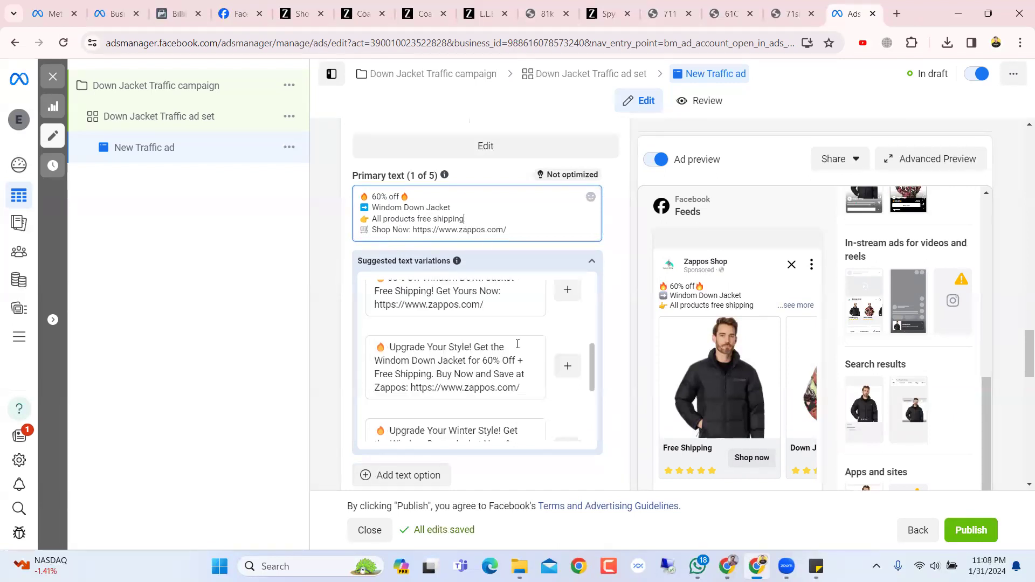
pyautogui.scroll(-2, 518, 343)
pyautogui.scroll(-6, 609, 331)
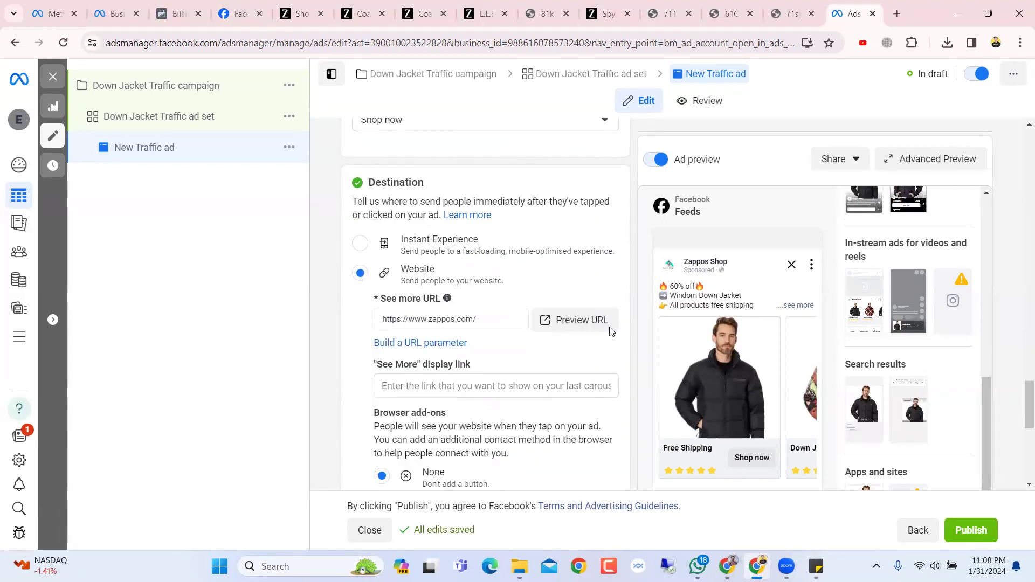
pyautogui.scroll(-6, 611, 331)
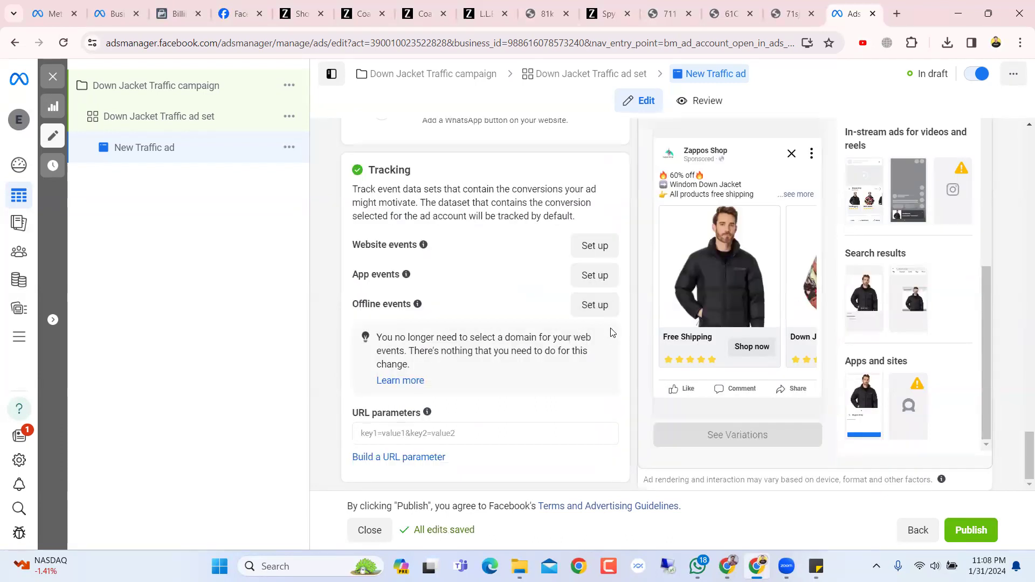
pyautogui.scroll(10, 611, 331)
pyautogui.scroll(3, 611, 331)
pyautogui.scroll(-9, 611, 331)
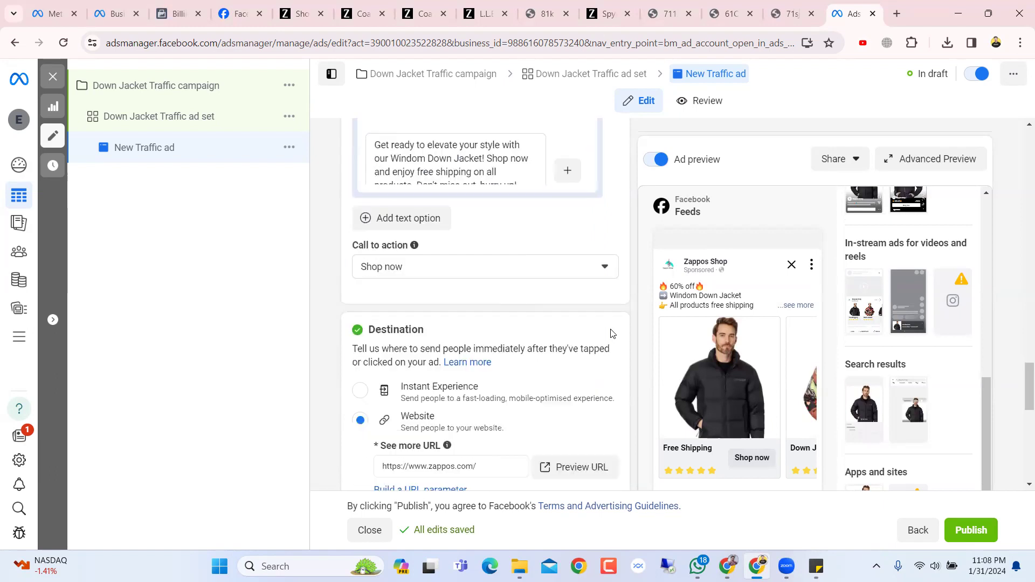
# Examine all the call-to-action options available for the website ad, from No button to Contact Us.
pyautogui.click(525, 267)
pyautogui.scroll(2, 479, 356)
pyautogui.scroll(5, 426, 340)
pyautogui.scroll(-5, 424, 343)
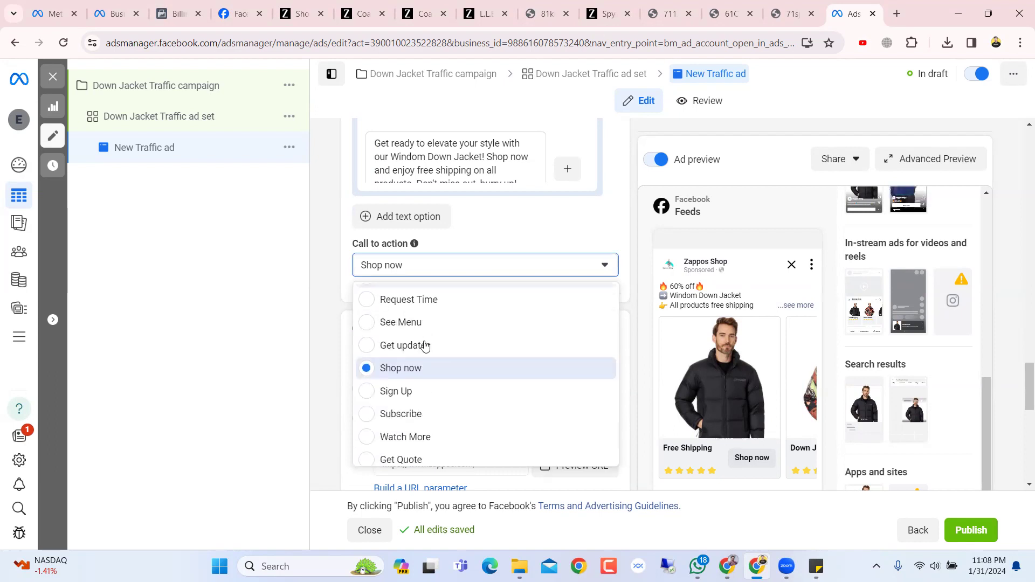
pyautogui.scroll(-1, 425, 346)
pyautogui.scroll(-1, 425, 345)
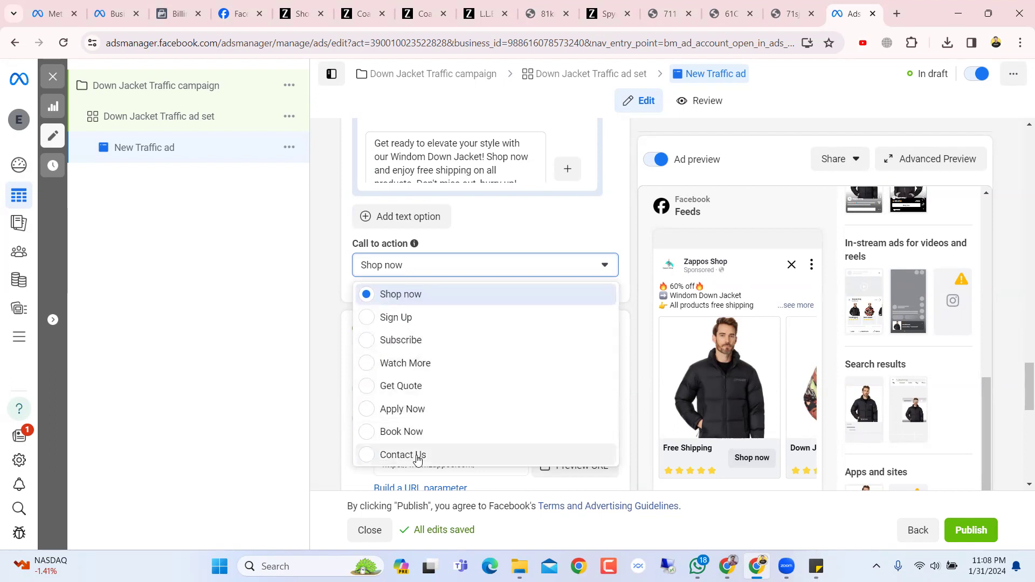
pyautogui.scroll(2, 422, 423)
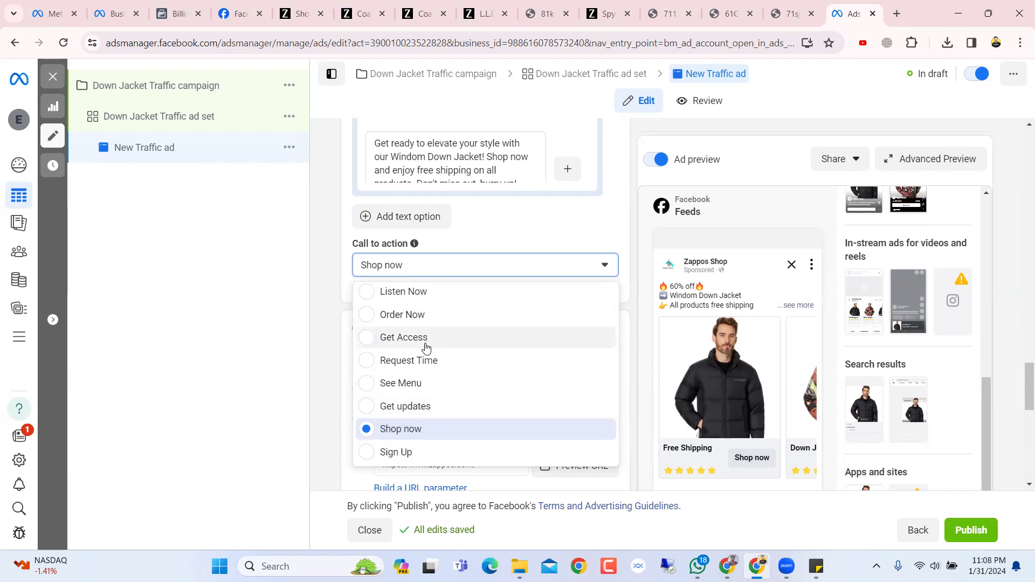
pyautogui.scroll(3, 422, 340)
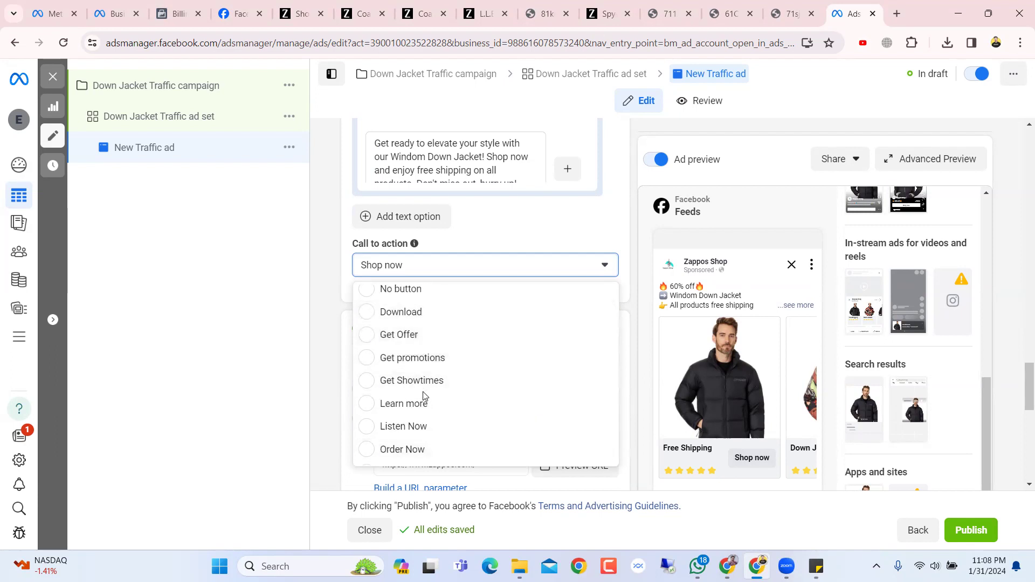
pyautogui.scroll(1, 423, 396)
pyautogui.scroll(-1, 423, 395)
pyautogui.scroll(1, 423, 394)
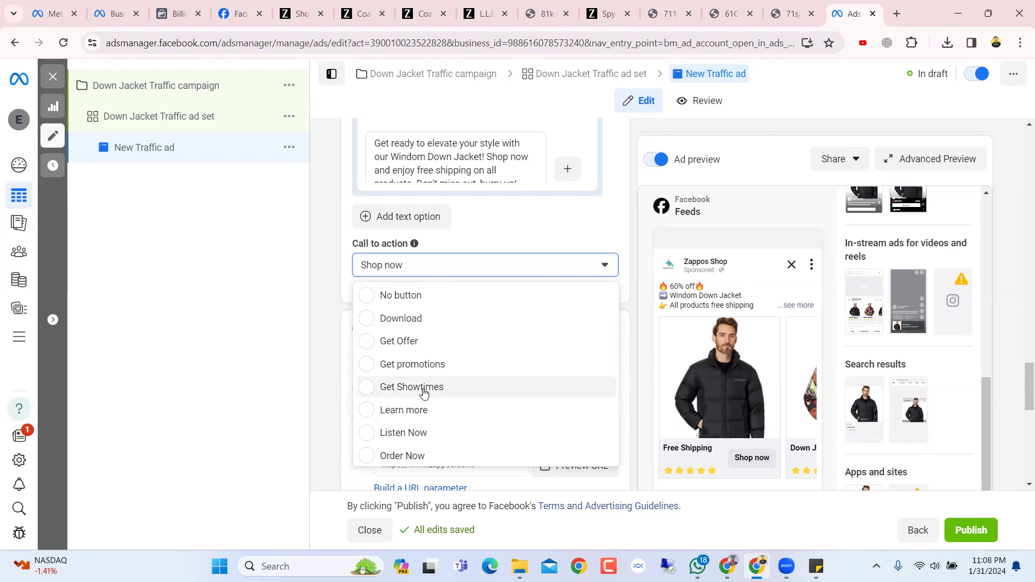
pyautogui.scroll(-1, 424, 393)
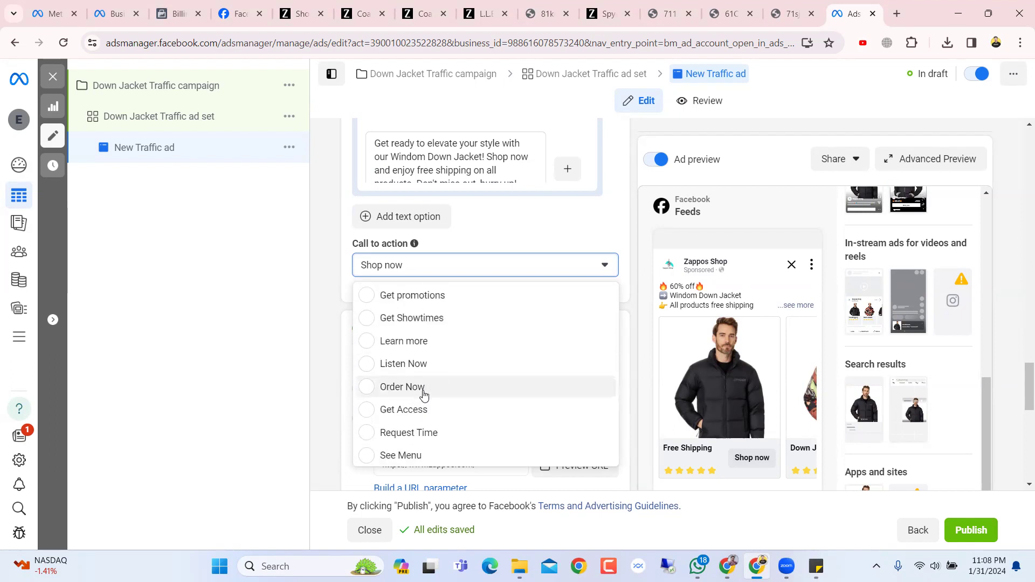
pyautogui.scroll(-1, 423, 396)
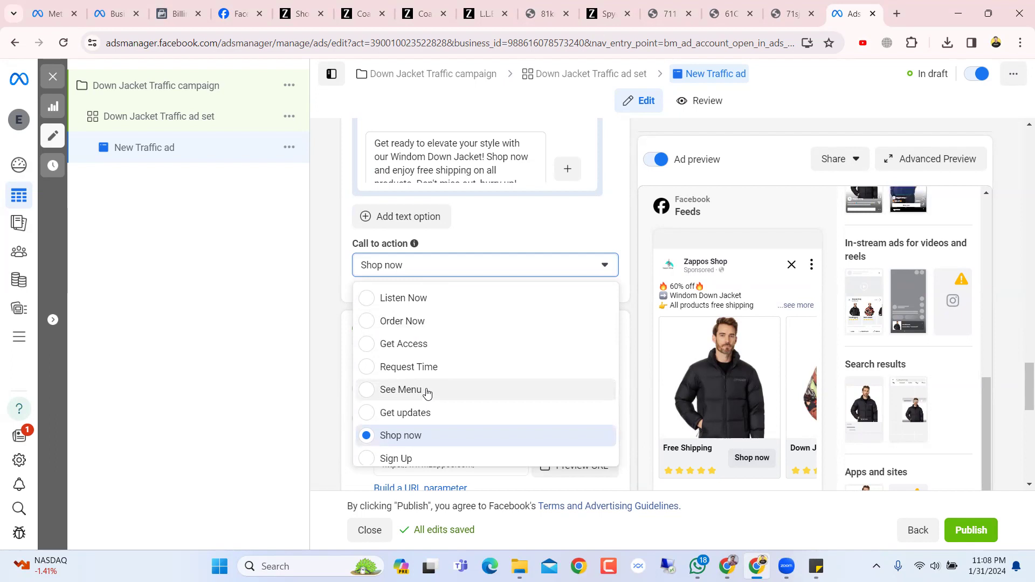
pyautogui.scroll(-2, 425, 395)
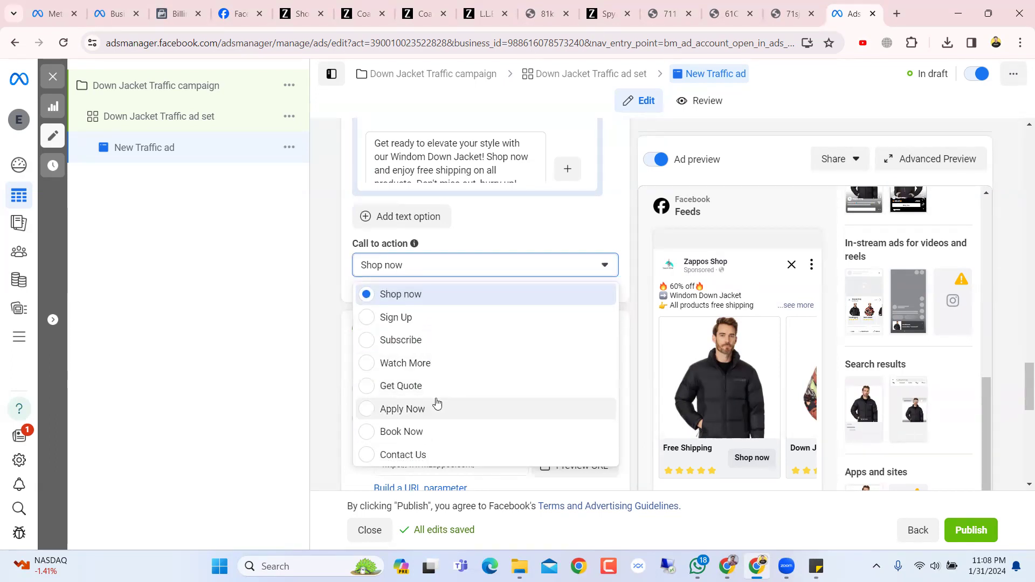
pyautogui.scroll(2, 437, 403)
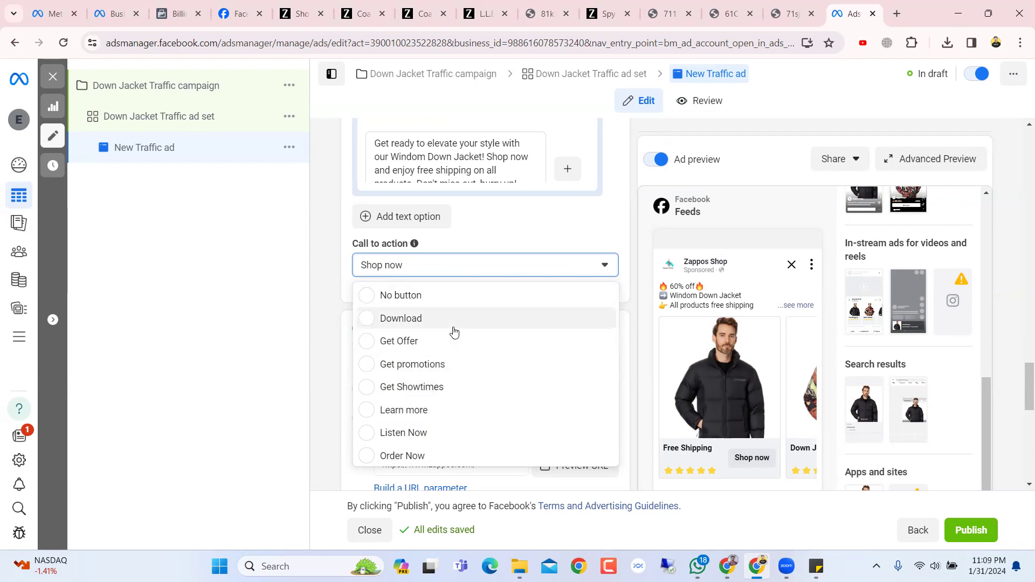
pyautogui.scroll(-4, 416, 378)
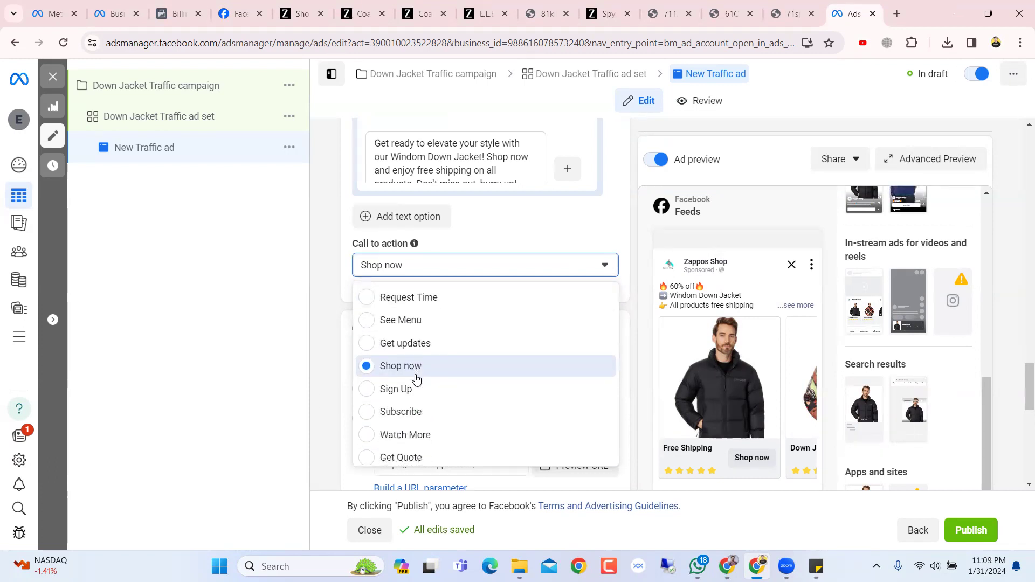
pyautogui.scroll(-2, 416, 379)
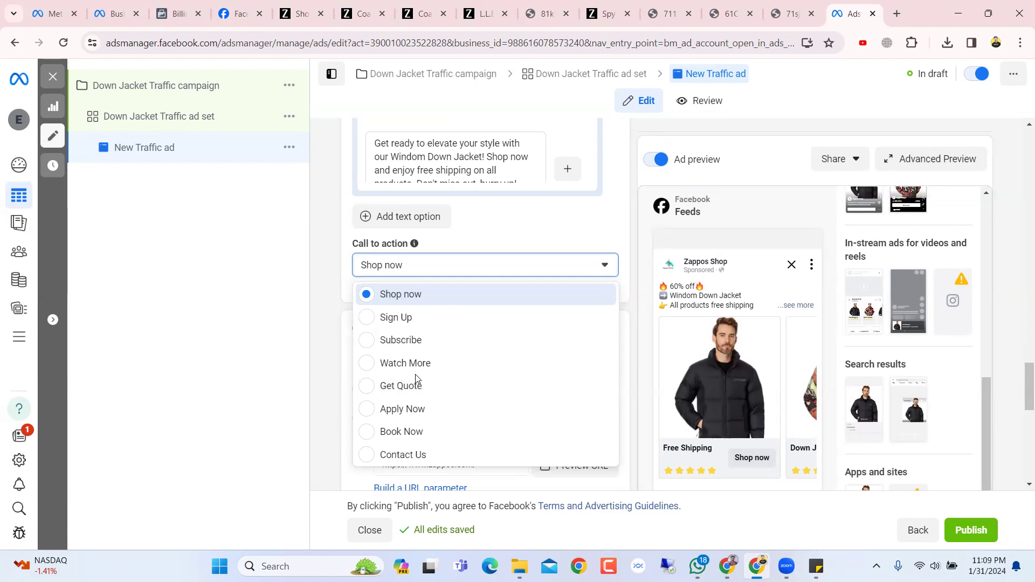
pyautogui.click(631, 204)
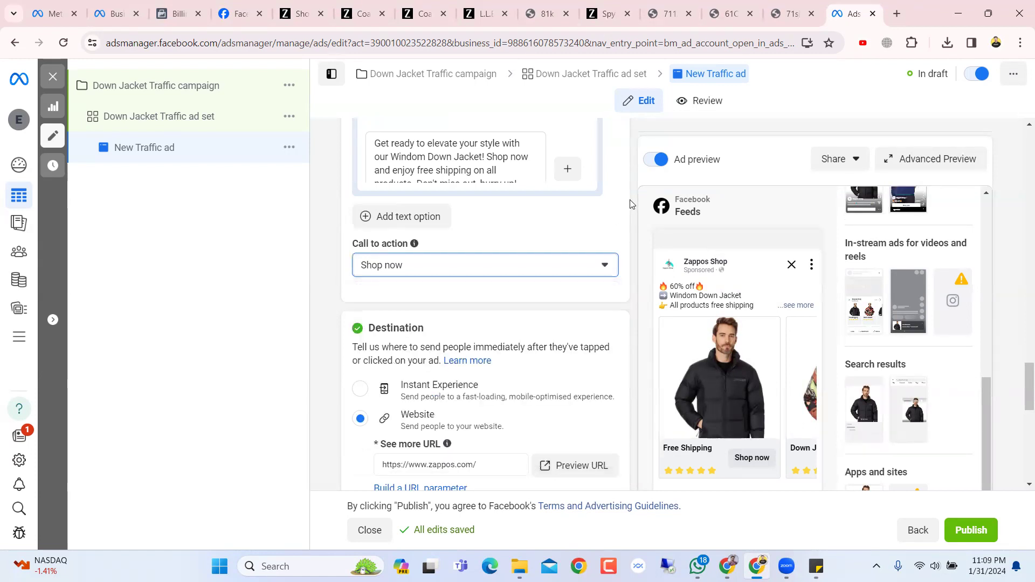
pyautogui.click(526, 269)
pyautogui.scroll(-2, 516, 348)
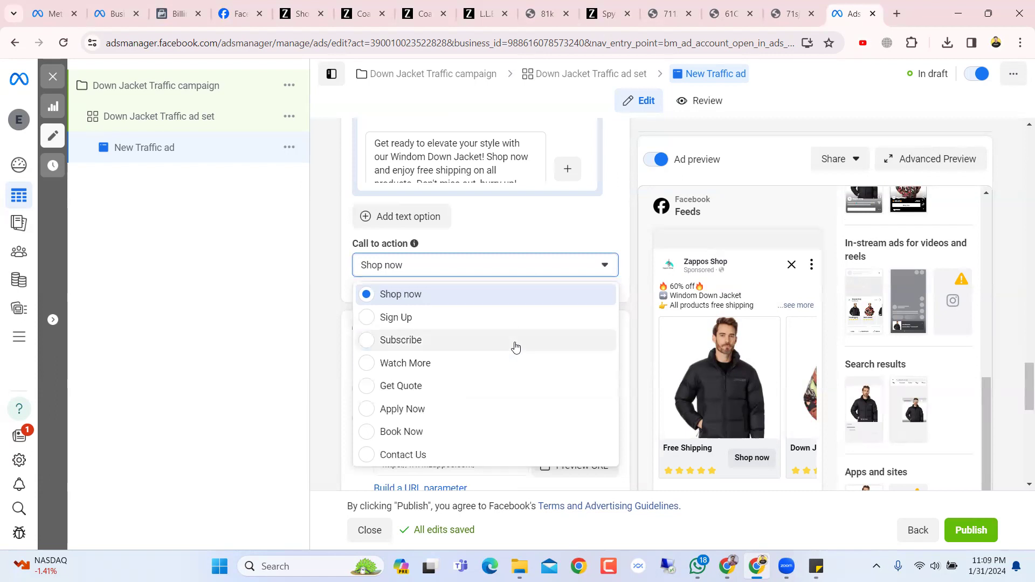
pyautogui.scroll(5, 514, 348)
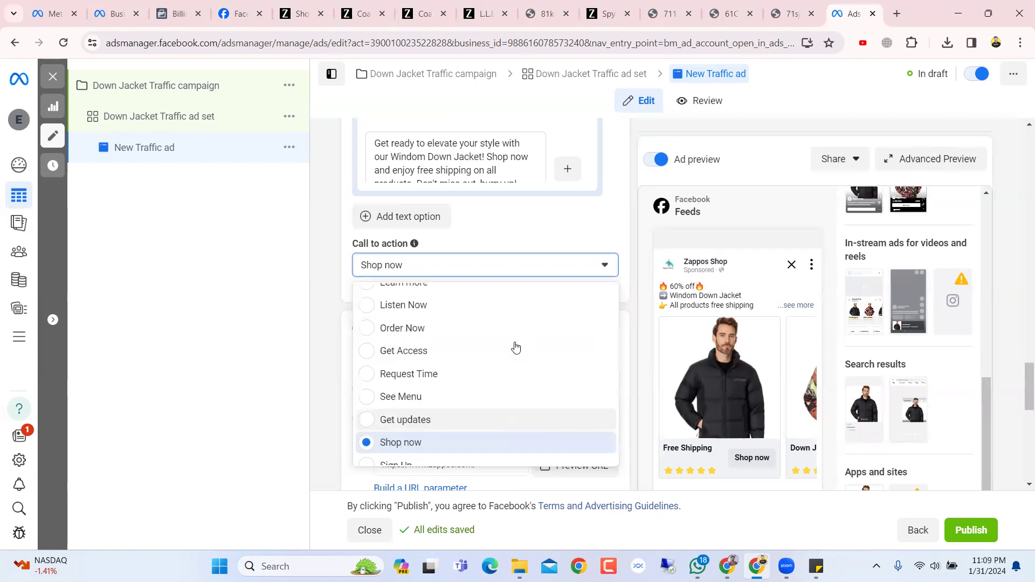
# Set the conversion location of the Down Jacket Traffic ad set to Messenger.
pyautogui.click(193, 124)
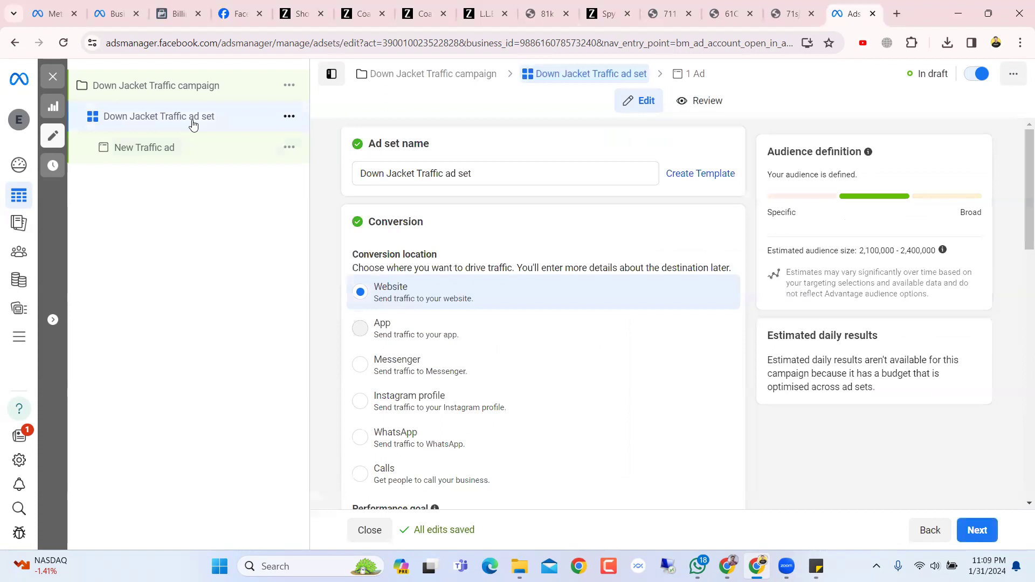
pyautogui.click(414, 376)
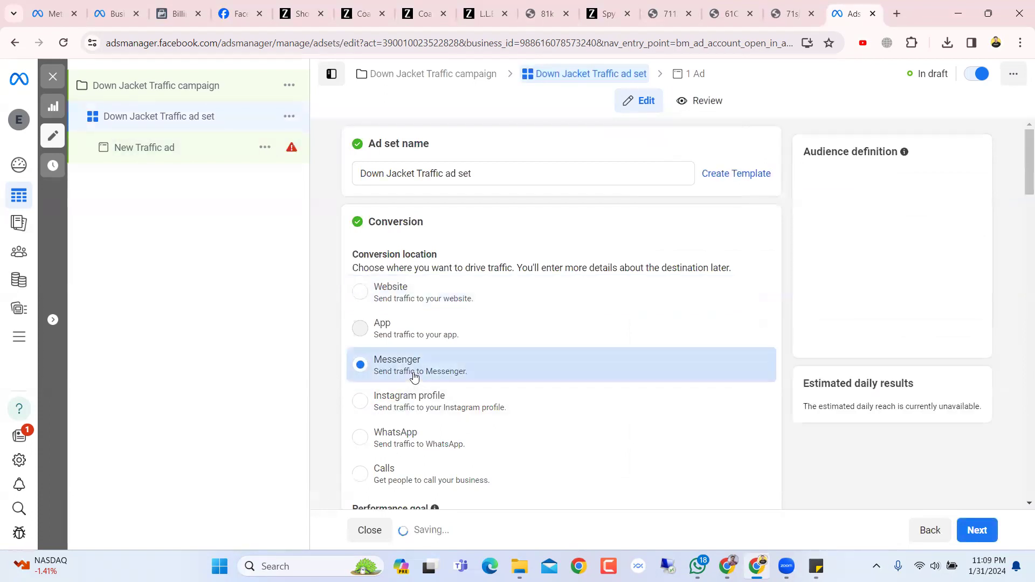
# Open the New Traffic ad and examine its carousel cards, Messenger settings and the call-to-action button in the ad preview.
pyautogui.click(184, 147)
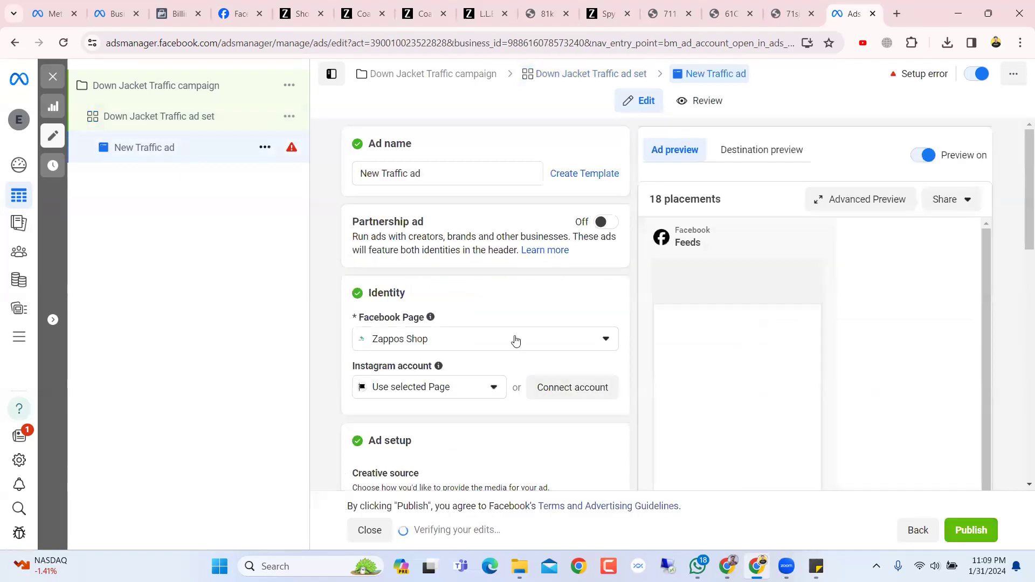
pyautogui.scroll(-4, 546, 352)
pyautogui.scroll(-10, 546, 352)
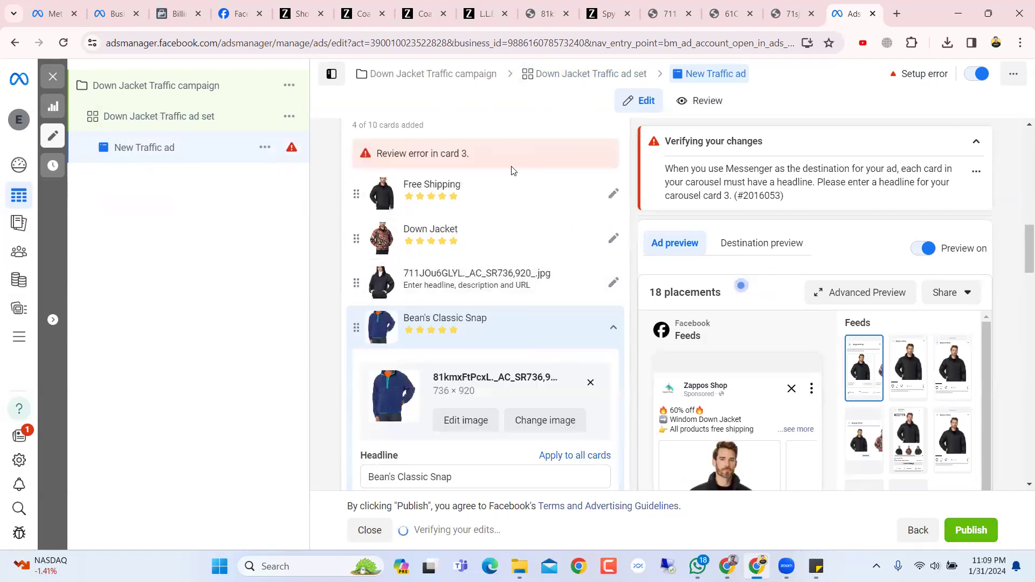
pyautogui.scroll(-12, 555, 329)
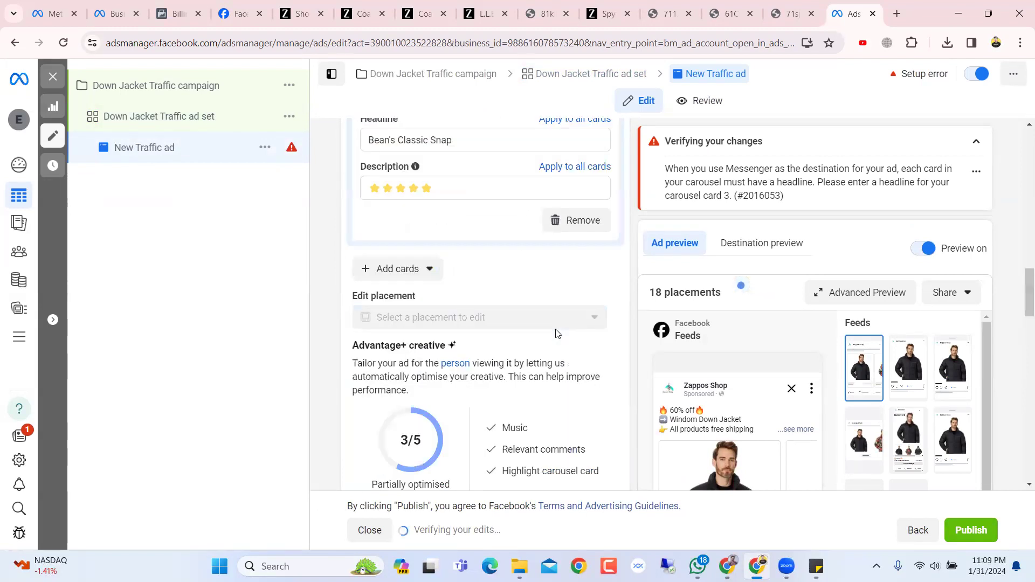
pyautogui.scroll(-12, 556, 330)
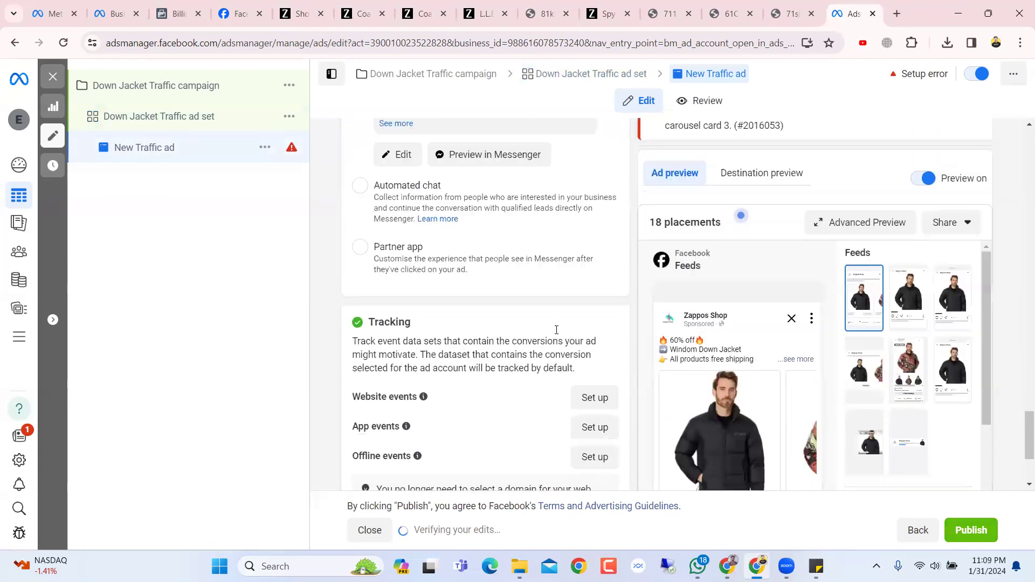
pyautogui.scroll(3, 557, 332)
pyautogui.scroll(-5, 557, 333)
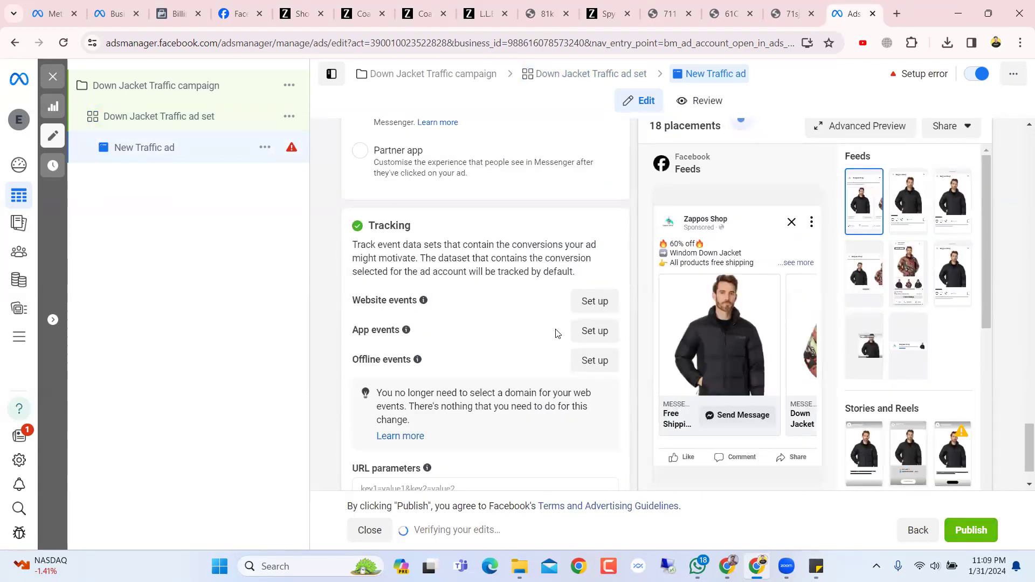
pyautogui.scroll(-1, 646, 351)
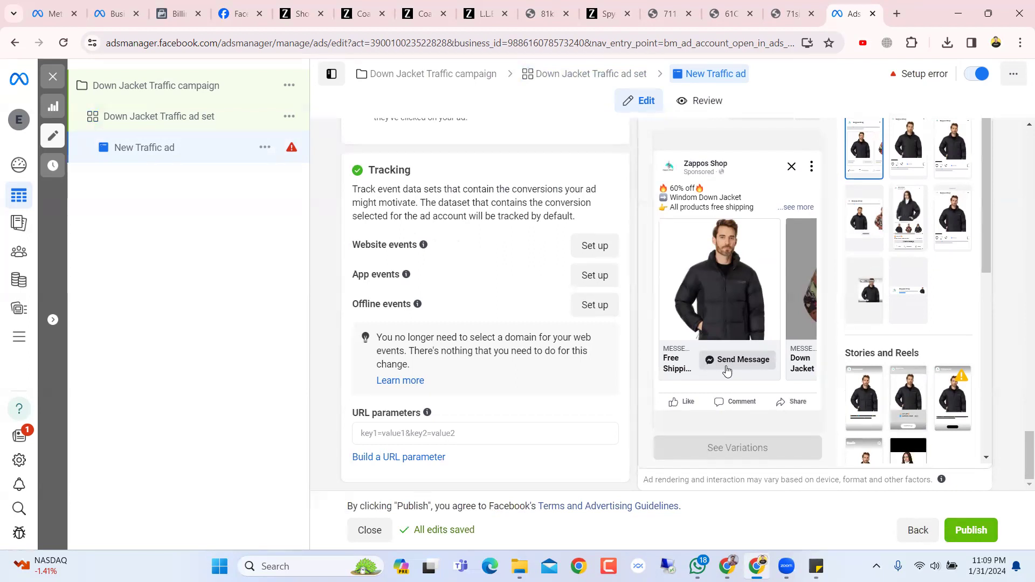
# Return to the Down Jacket Traffic ad set and examine its conversion location options.
pyautogui.click(188, 118)
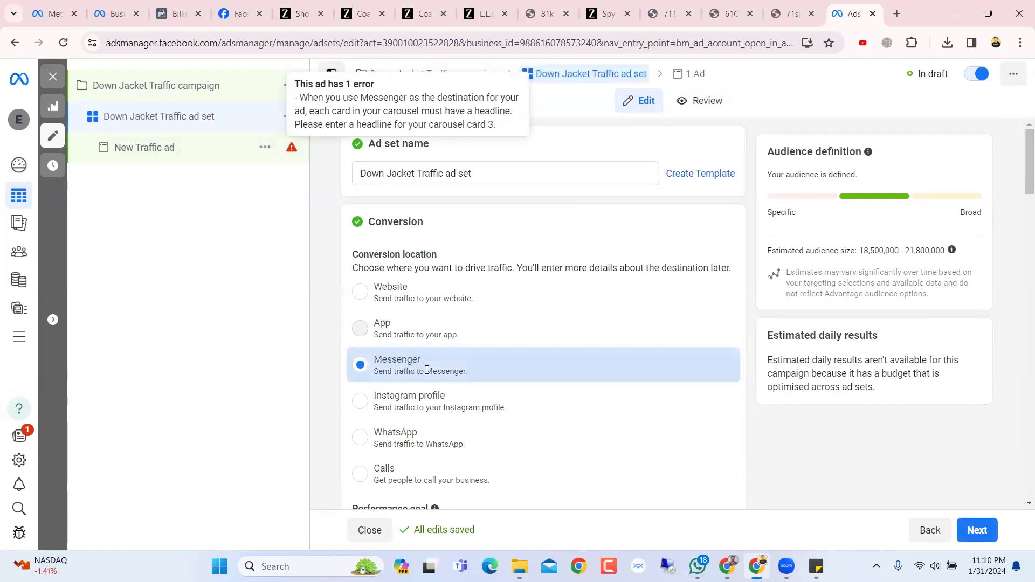
pyautogui.scroll(-2, 426, 370)
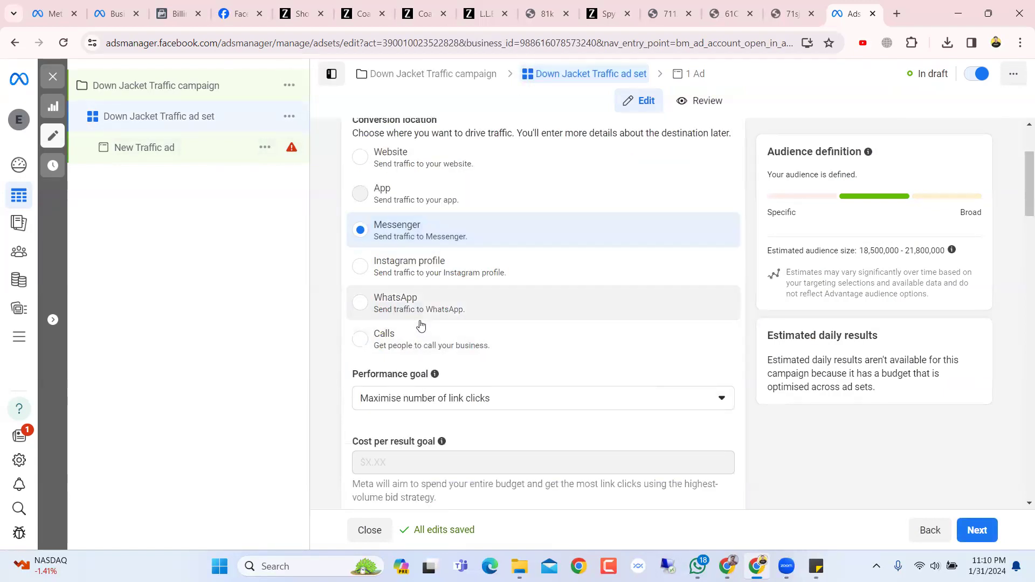
pyautogui.scroll(1, 420, 326)
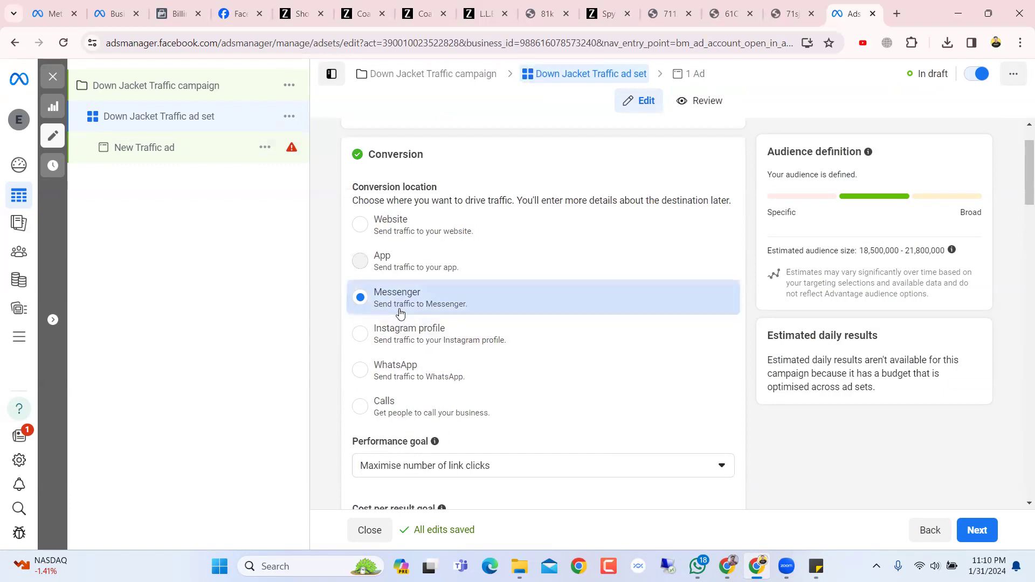
# Set the Down Jacket Traffic ad set's conversion location to Website and open the New Traffic ad to review its setup.
pyautogui.click(406, 231)
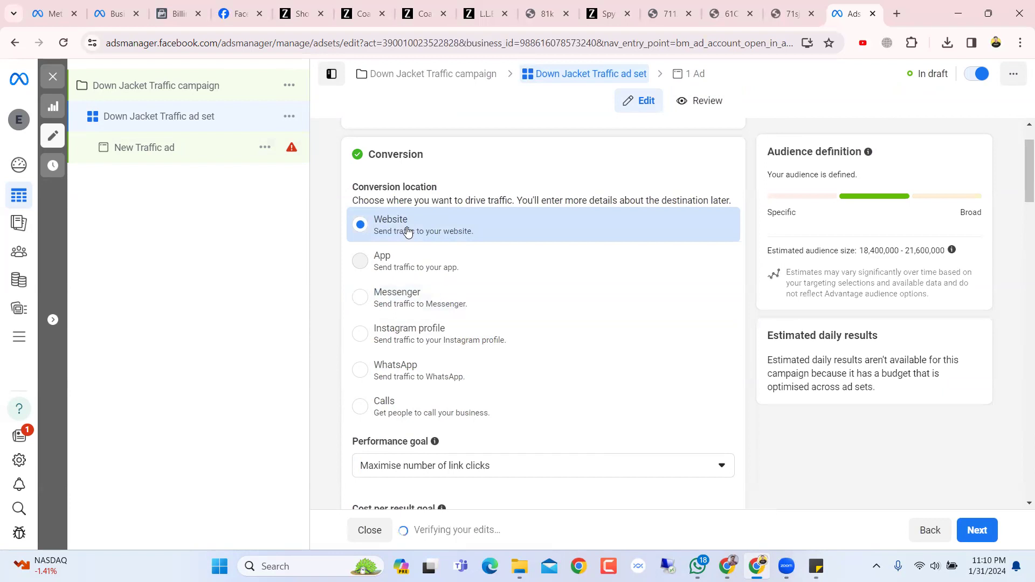
pyautogui.click(206, 146)
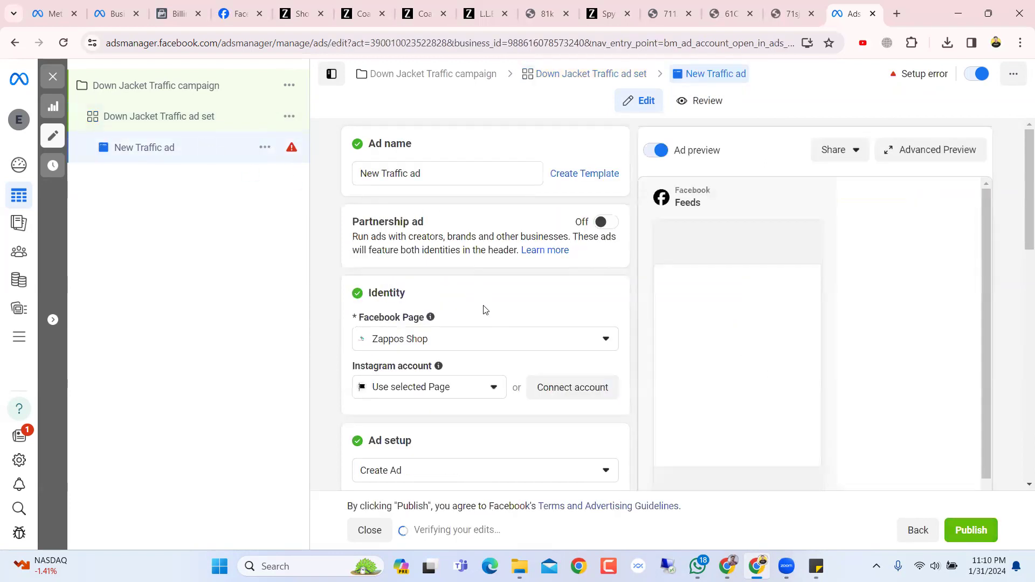
pyautogui.scroll(-3, 485, 312)
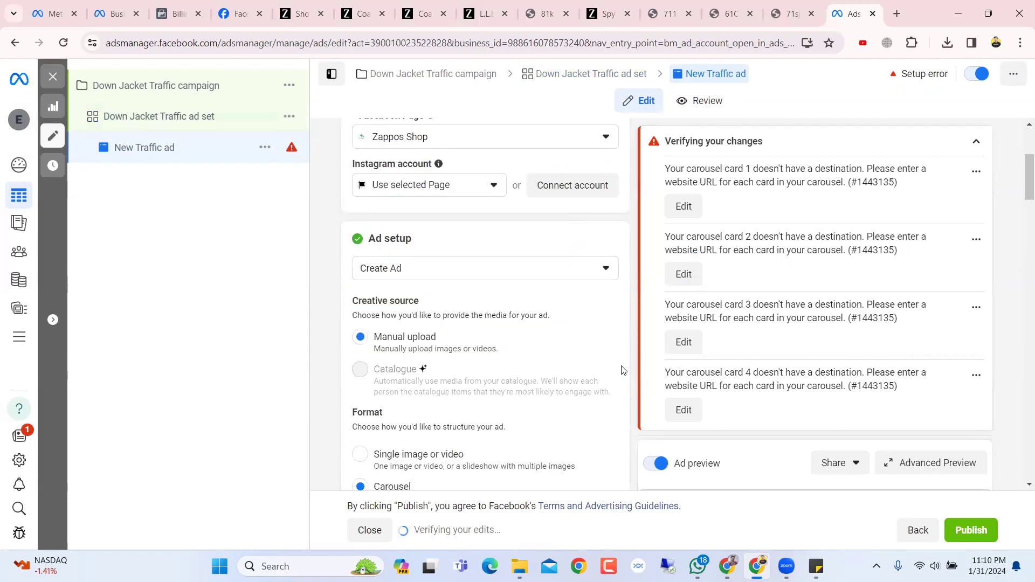
# Close the New Traffic ad editor without publishing the draft items.
pyautogui.click(59, 78)
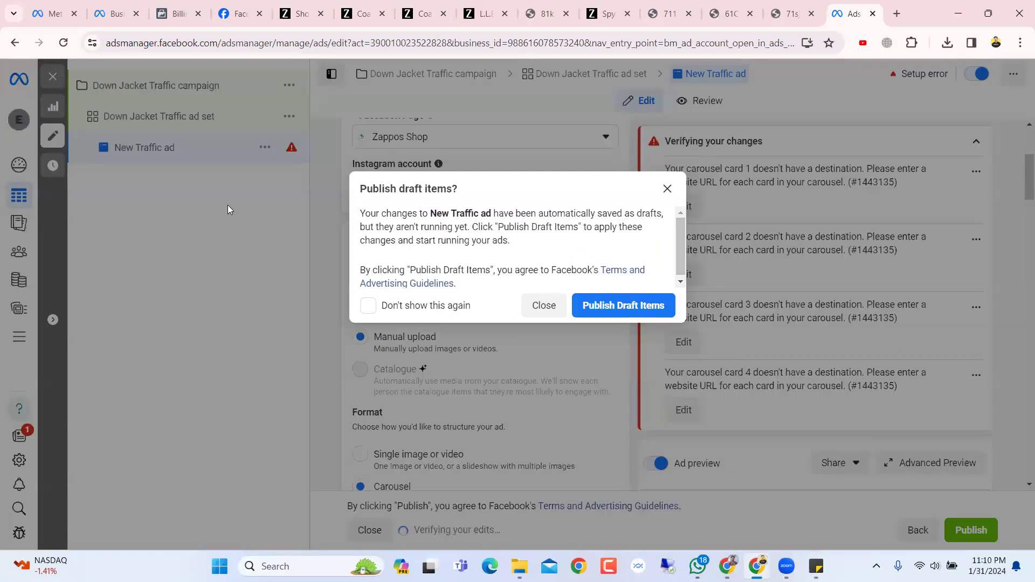
pyautogui.click(555, 306)
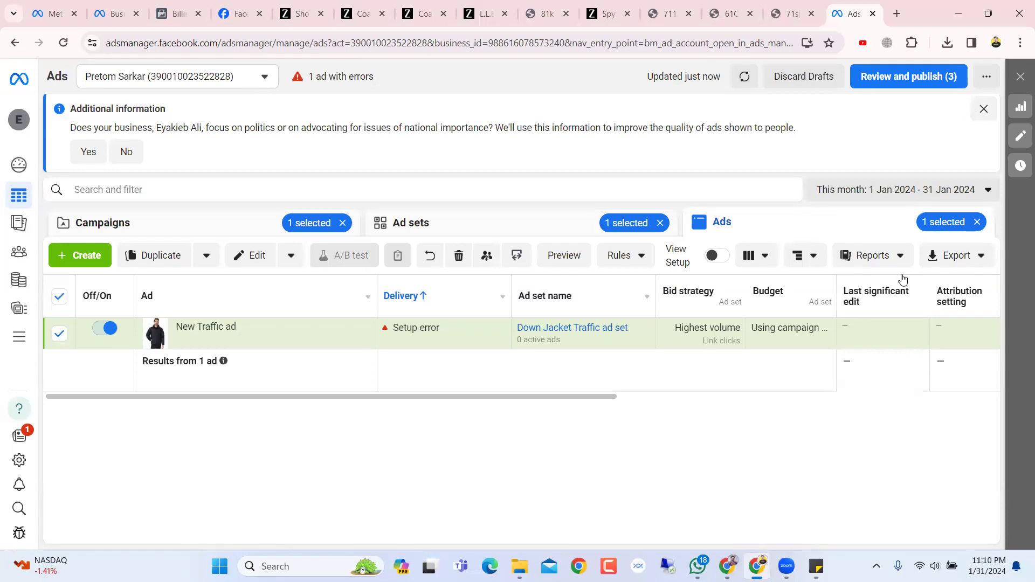
pyautogui.moveTo(501, 402); pyautogui.dragTo(478, 415)
pyautogui.moveTo(603, 407); pyautogui.dragTo(397, 426)
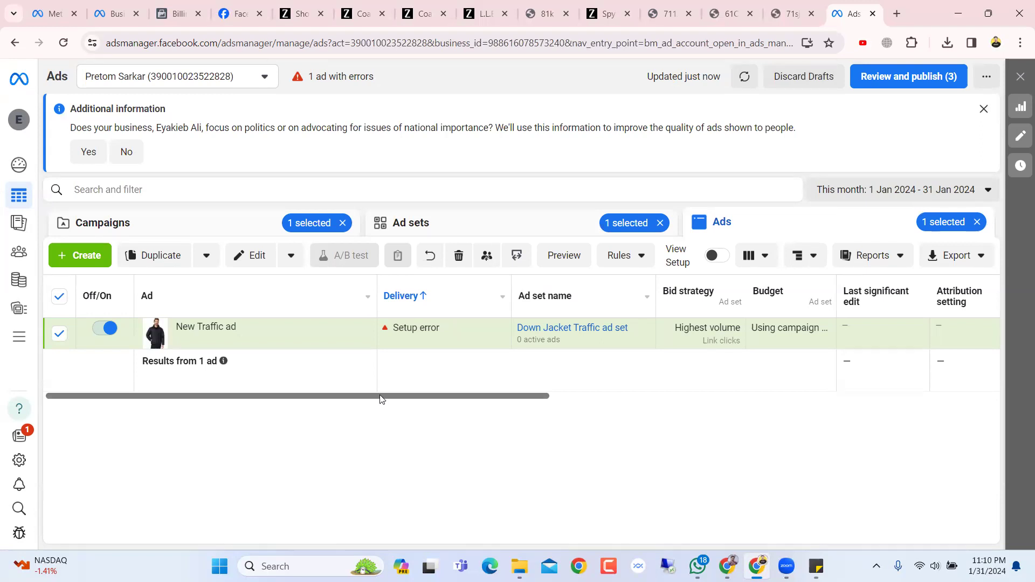
pyautogui.moveTo(380, 399); pyautogui.dragTo(352, 419)
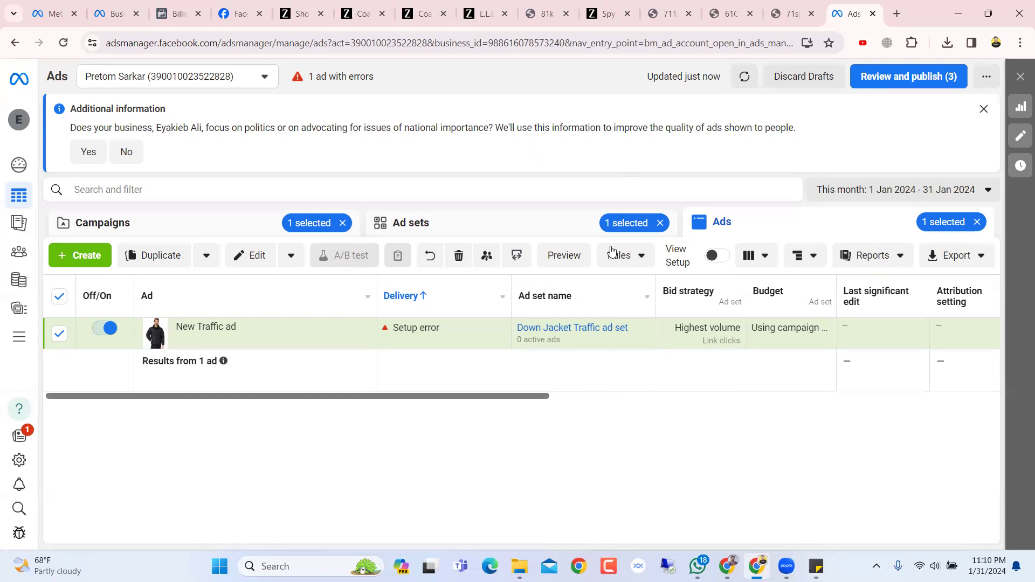
pyautogui.moveTo(529, 402)
pyautogui.mouseDown()
pyautogui.moveTo(548, 402)
pyautogui.moveTo(512, 404)
pyautogui.mouseUp()
pyautogui.moveTo(542, 398); pyautogui.dragTo(516, 399)
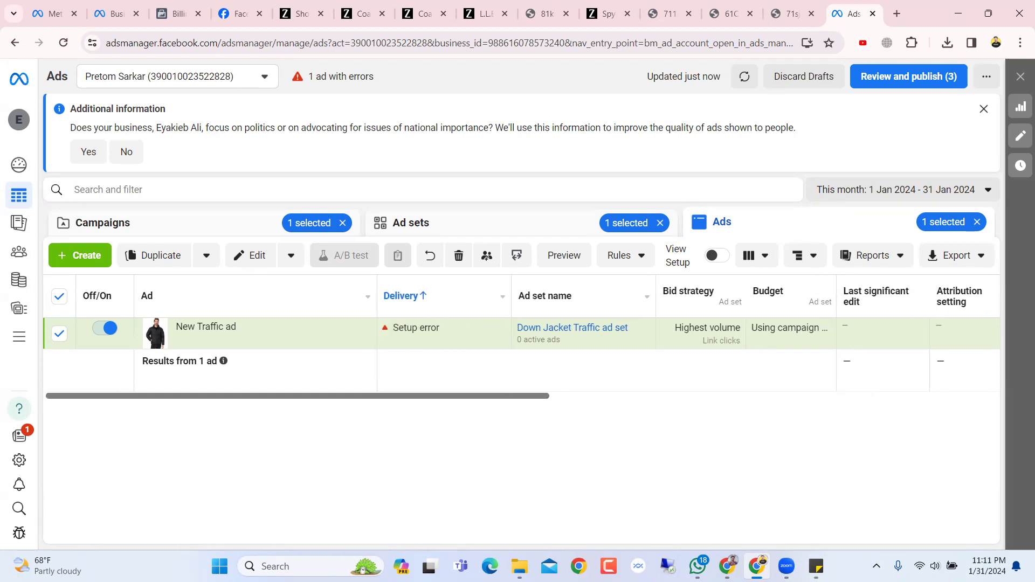